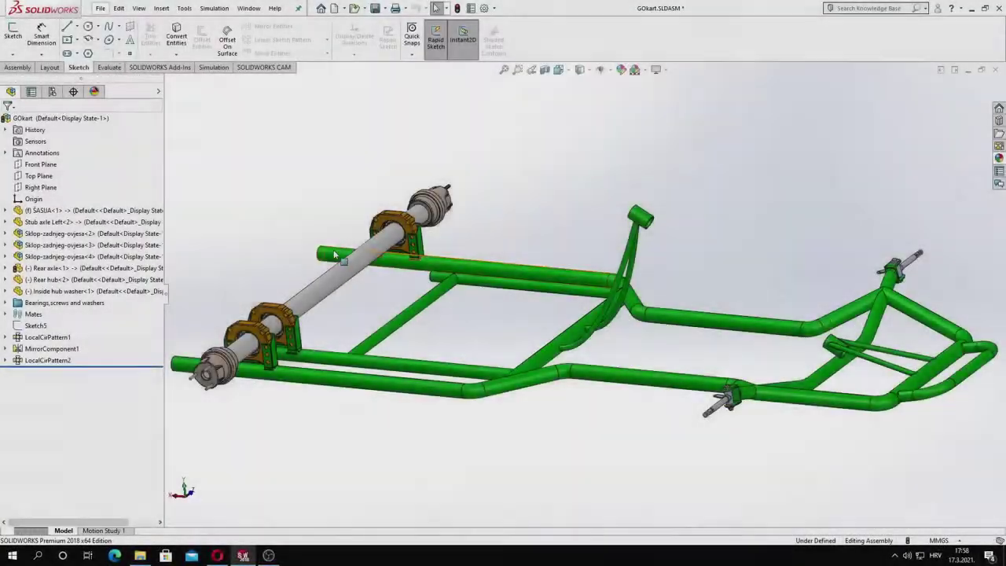
Insert a new part named Brake Housing into the GOkart assembly, placed on a selected face
{"action": "scroll", "coordinate": [472, 281], "scroll_direction": "down", "scroll_amount": 5}
{"action": "left_click", "coordinate": [161, 8]}
{"action": "left_click", "coordinate": [287, 38]}
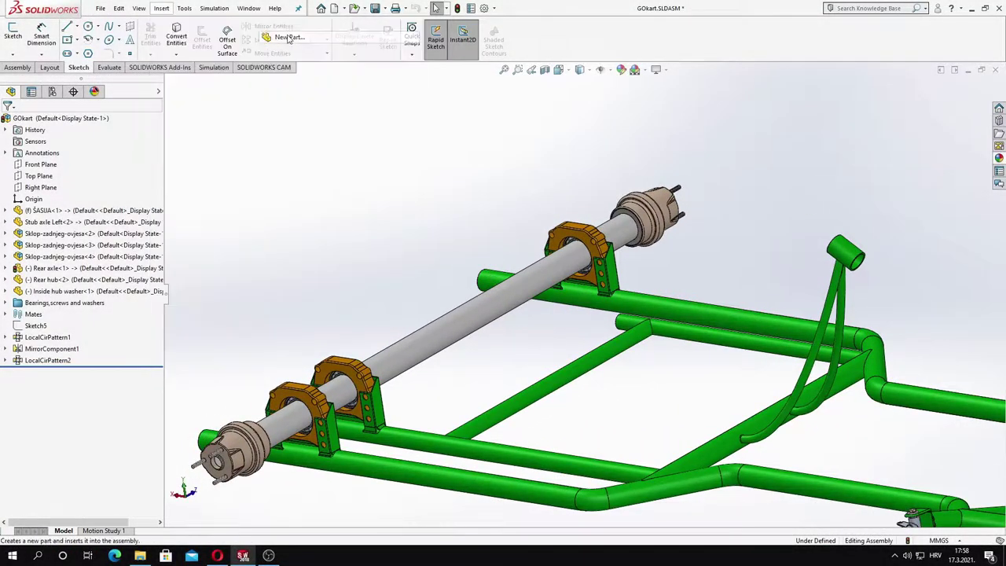
{"action": "type", "text": "Brake Housing"}
{"action": "left_click", "coordinate": [73, 348]}
{"action": "scroll", "coordinate": [555, 283], "scroll_direction": "down", "scroll_amount": 3}
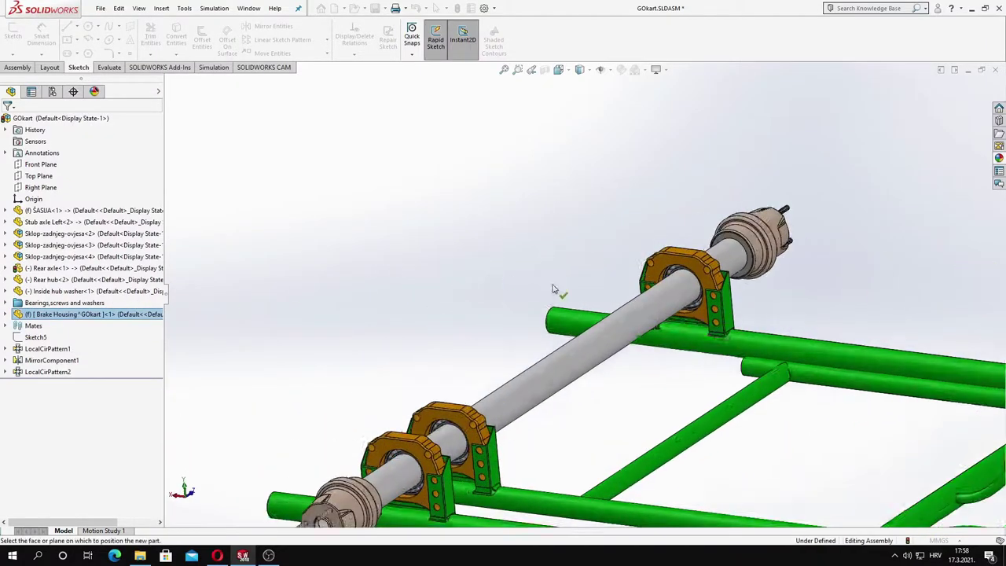
{"action": "left_click", "coordinate": [679, 266]}
Edit the Brake Housing part in context
{"action": "left_click", "coordinate": [71, 454]}
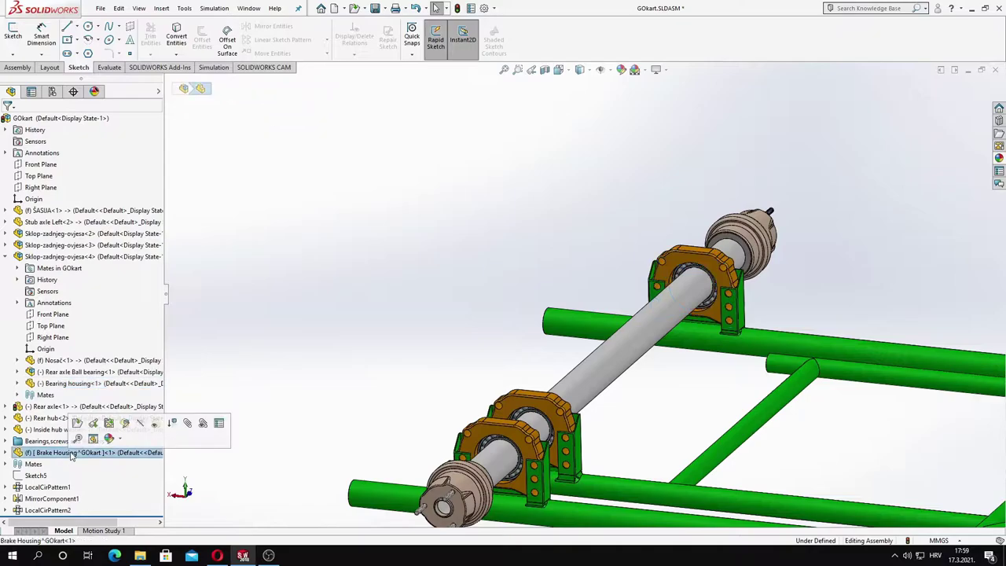
{"action": "right_click", "coordinate": [74, 456]}
{"action": "left_click", "coordinate": [137, 220]}
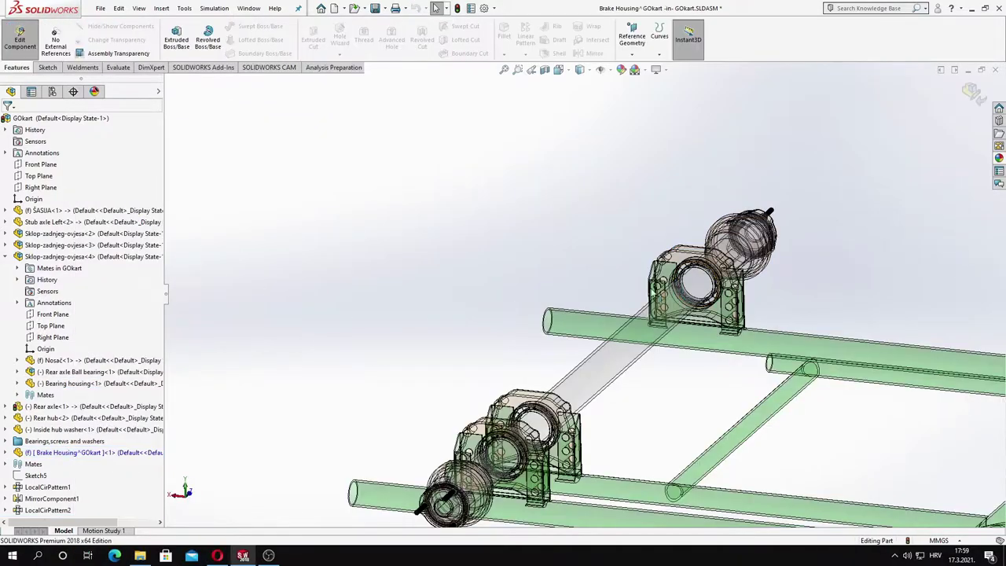
Select the bearing housing face and reopen Sketch1 for editing
{"action": "scroll", "coordinate": [692, 273], "scroll_direction": "down", "scroll_amount": 2}
{"action": "left_click", "coordinate": [691, 277]}
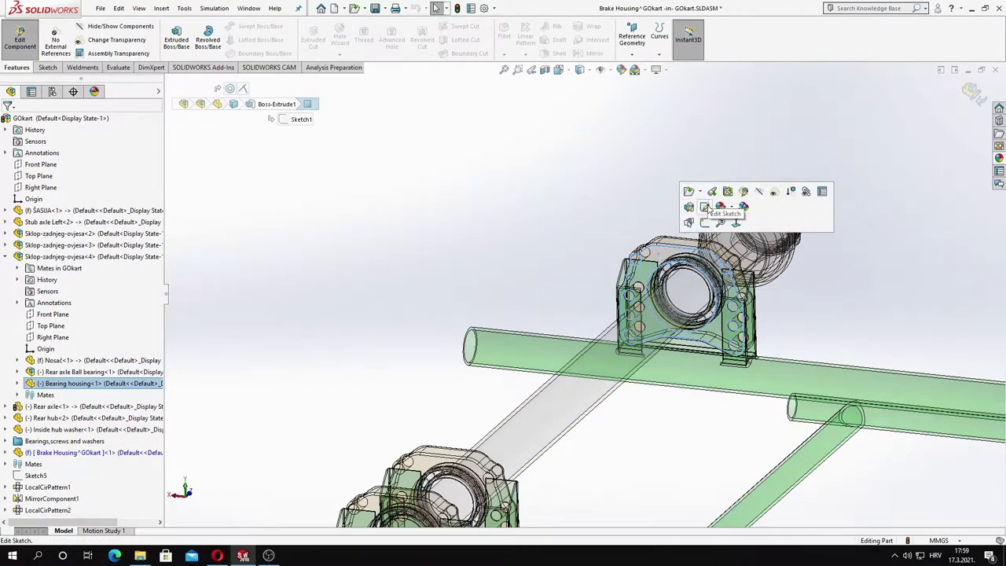
{"action": "left_click", "coordinate": [47, 68]}
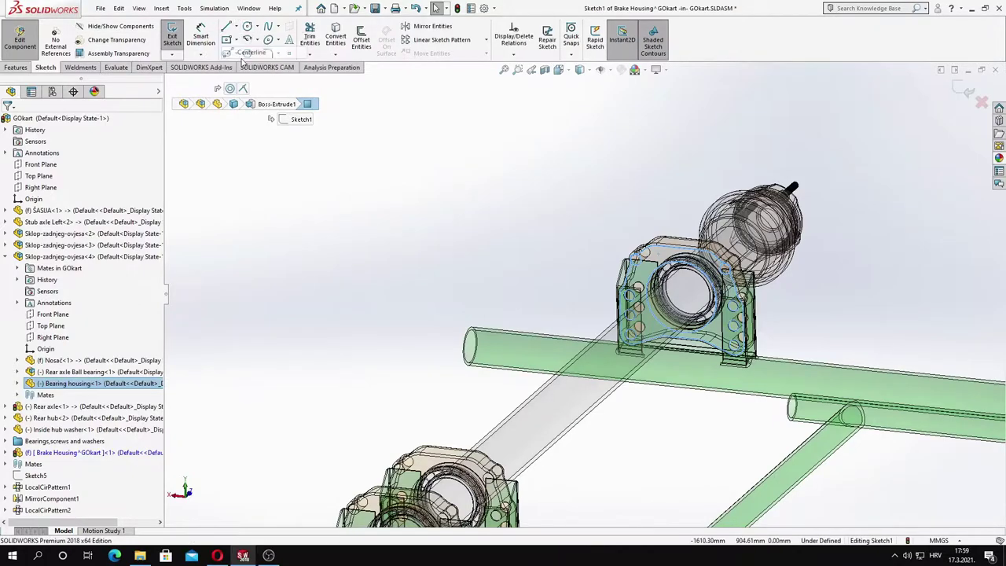
Draw horizontal and vertical construction centerlines from the bearing centre
{"action": "left_click", "coordinate": [245, 54]}
{"action": "scroll", "coordinate": [548, 301], "scroll_direction": "up", "scroll_amount": 3}
{"action": "scroll", "coordinate": [644, 309], "scroll_direction": "up", "scroll_amount": 3}
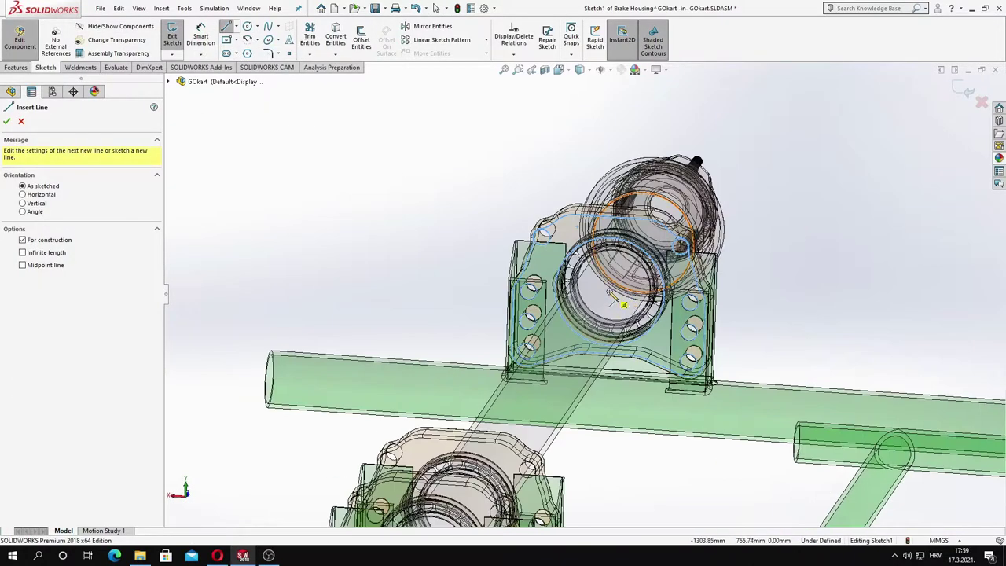
{"action": "left_click", "coordinate": [819, 302]}
{"action": "left_click", "coordinate": [717, 298]}
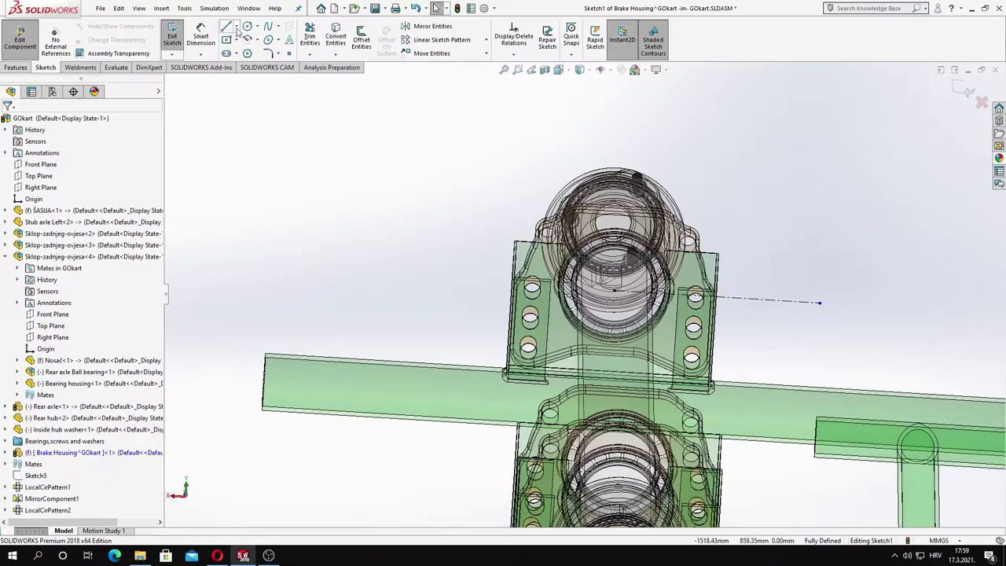
{"action": "left_click", "coordinate": [614, 289]}
{"action": "left_click", "coordinate": [624, 133]}
Add a vertical centerline at the horizontal centerline's end
{"action": "left_click", "coordinate": [235, 26]}
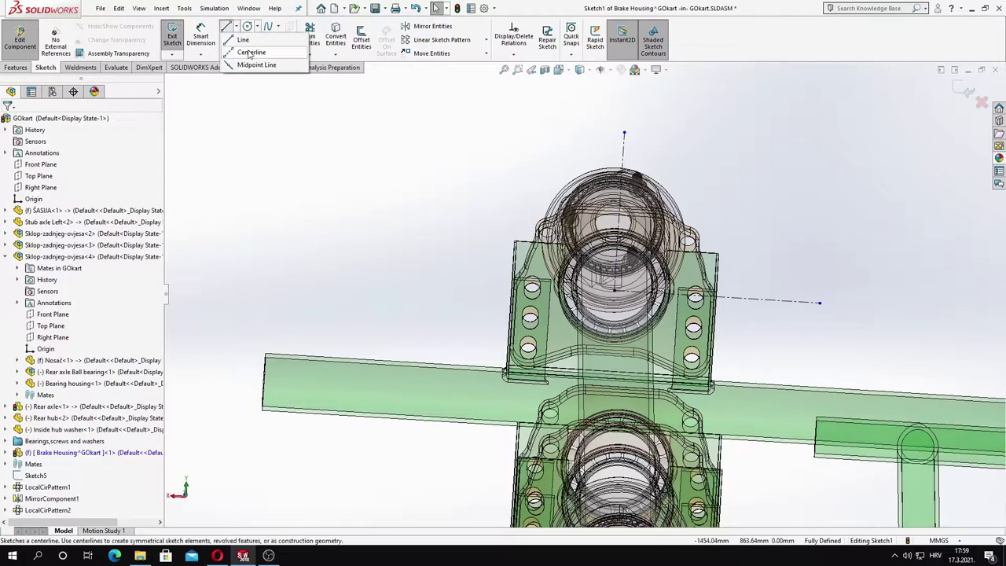
{"action": "left_click", "coordinate": [245, 45]}
{"action": "middle_click_drag", "start_coordinate": [550, 314], "coordinate": [644, 299]}
{"action": "left_click", "coordinate": [904, 320]}
{"action": "double_click", "coordinate": [908, 253]}
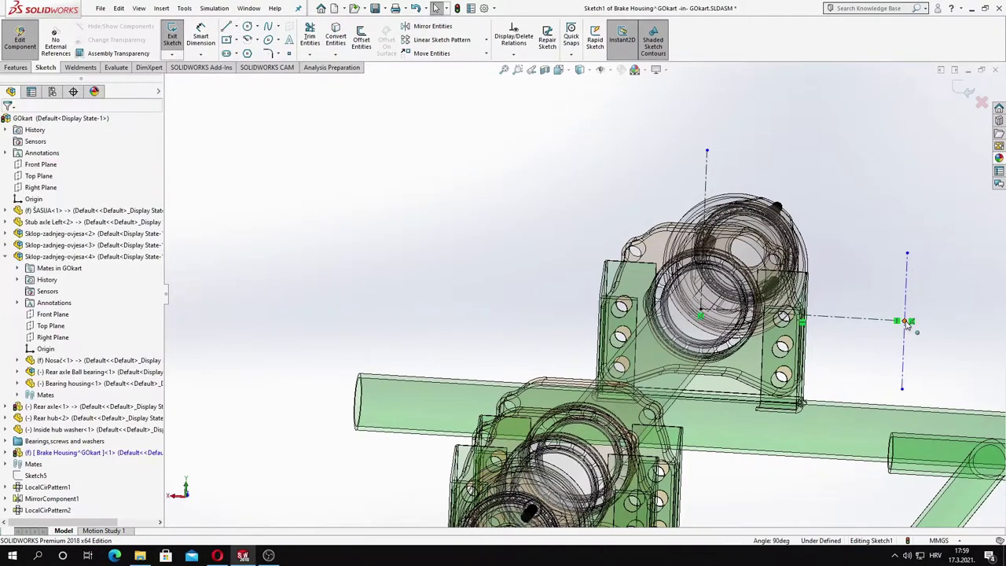
{"action": "left_click", "coordinate": [904, 320]}
{"action": "key", "text": "Escape"}
Dimension the vertical centerline to 57.2 mm
{"action": "scroll", "coordinate": [905, 313], "scroll_direction": "up", "scroll_amount": 2}
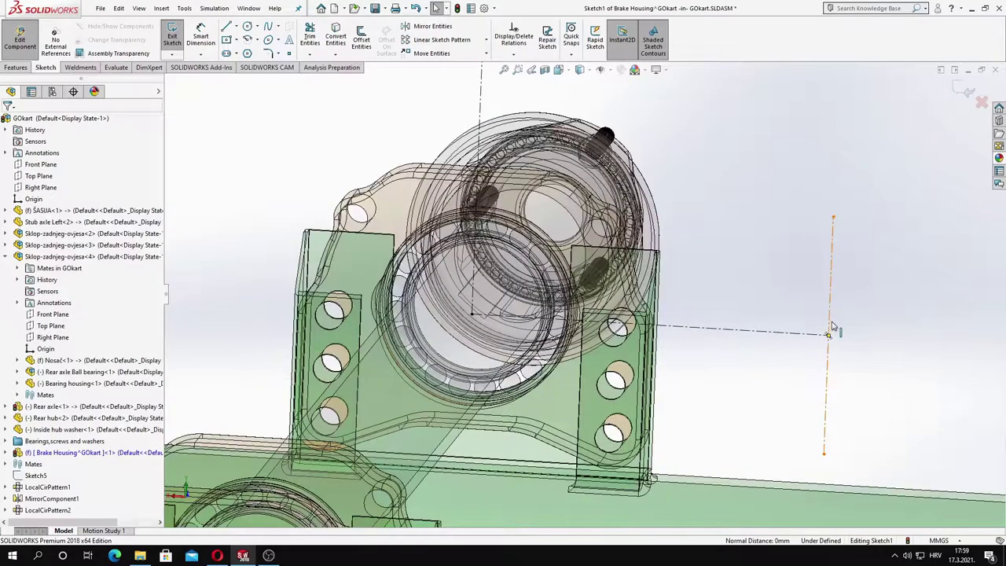
{"action": "scroll", "coordinate": [747, 306], "scroll_direction": "down", "scroll_amount": 3}
{"action": "middle_click_drag", "start_coordinate": [690, 272], "coordinate": [340, 456]}
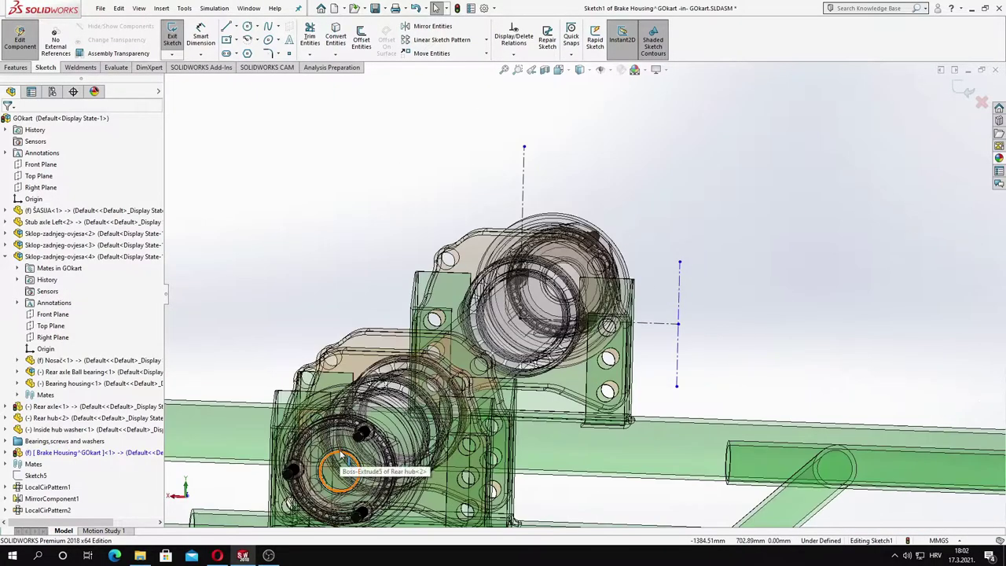
{"action": "key", "text": "d"}
{"action": "left_click", "coordinate": [678, 338]}
{"action": "left_click", "coordinate": [723, 310]}
{"action": "type", "text": "57"}
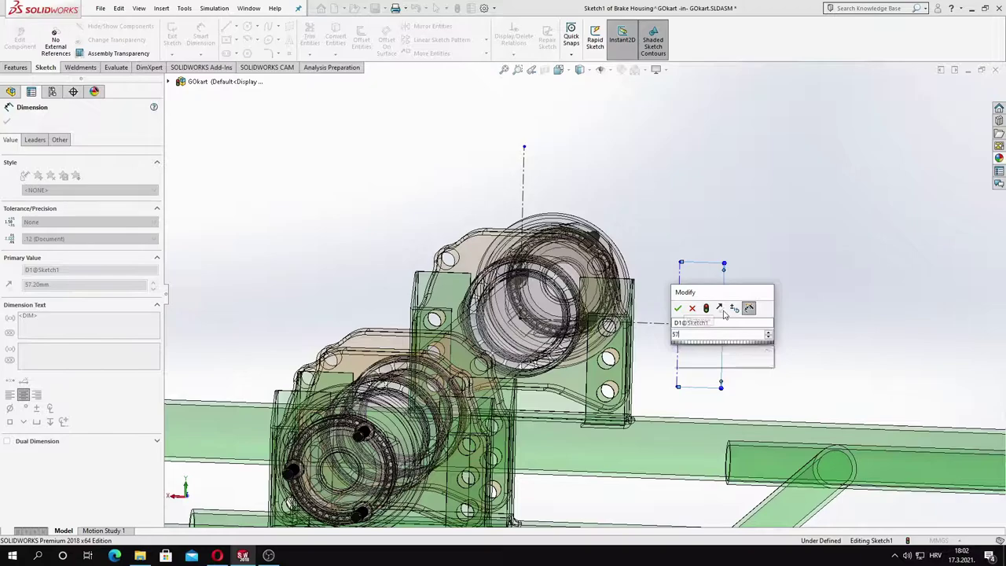
{"action": "type", "text": ".2"}
{"action": "key", "text": "Return"}
Set the centerline spacing to 72.50 and select the small hole edge on the housing
{"action": "left_click", "coordinate": [525, 188]}
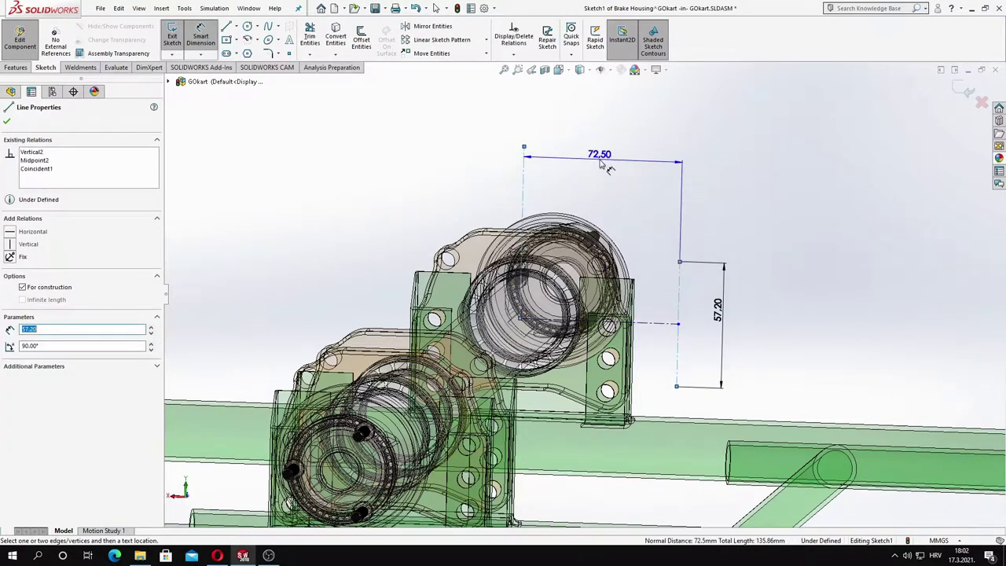
{"action": "left_click", "coordinate": [605, 165]}
{"action": "key", "text": "Return"}
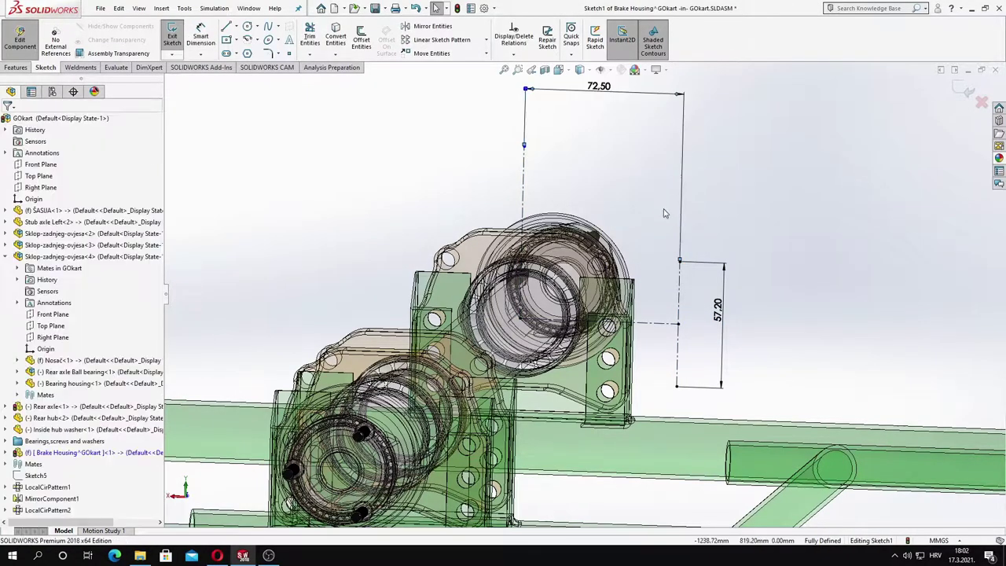
{"action": "scroll", "coordinate": [550, 256], "scroll_direction": "down", "scroll_amount": 2}
{"action": "scroll", "coordinate": [371, 268], "scroll_direction": "down", "scroll_amount": 1}
{"action": "left_click", "coordinate": [371, 268]}
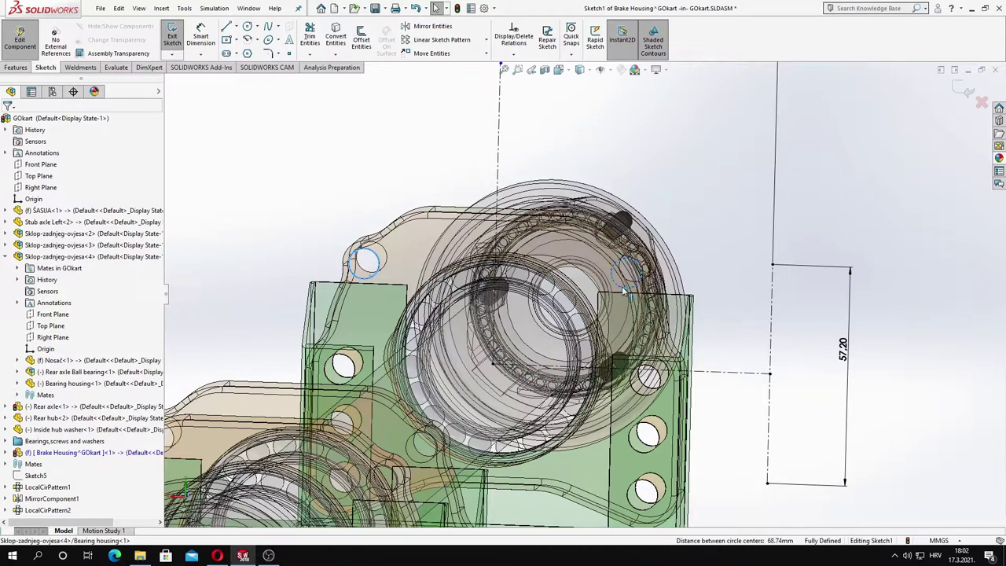
Convert the hole edges into the sketch and draw larger circles around both holes
{"action": "left_click", "coordinate": [336, 38]}
{"action": "left_click", "coordinate": [249, 27]}
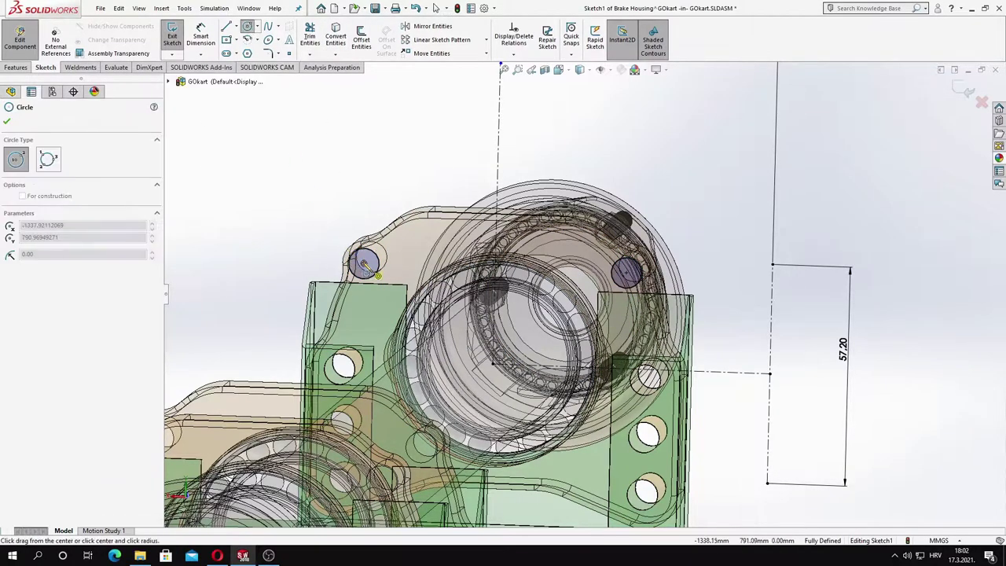
{"action": "left_click_drag", "start_coordinate": [363, 262], "coordinate": [405, 245]}
{"action": "left_click_drag", "start_coordinate": [627, 273], "coordinate": [668, 259]}
{"action": "key", "text": "Escape"}
Delete the over-defining sketch item from the selected circles and housing edge
{"action": "left_click", "coordinate": [354, 250], "text": "ctrl"}
{"action": "left_click", "coordinate": [354, 250], "text": "ctrl"}
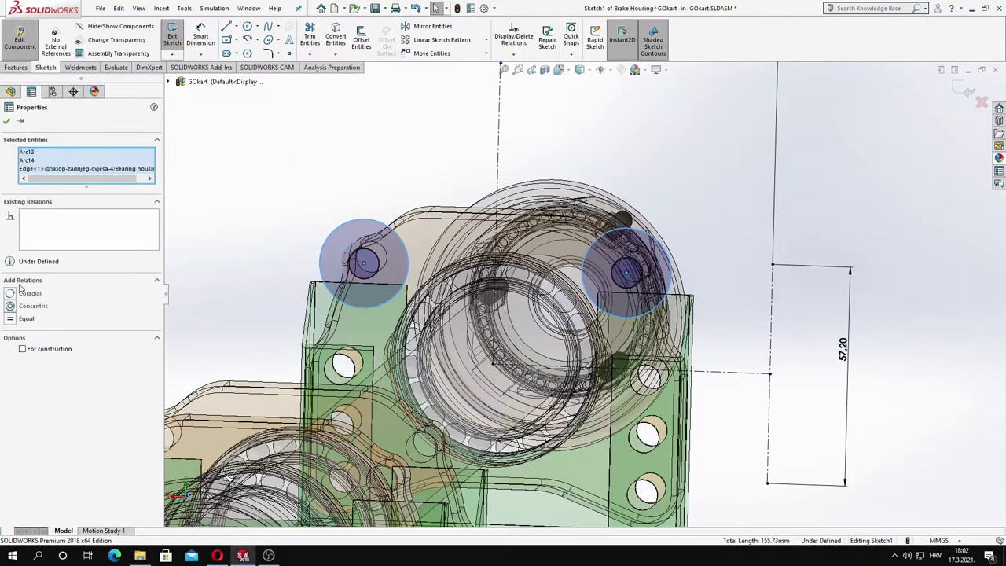
{"action": "scroll", "coordinate": [350, 245], "scroll_direction": "down", "scroll_amount": 5}
{"action": "right_click", "coordinate": [393, 303]}
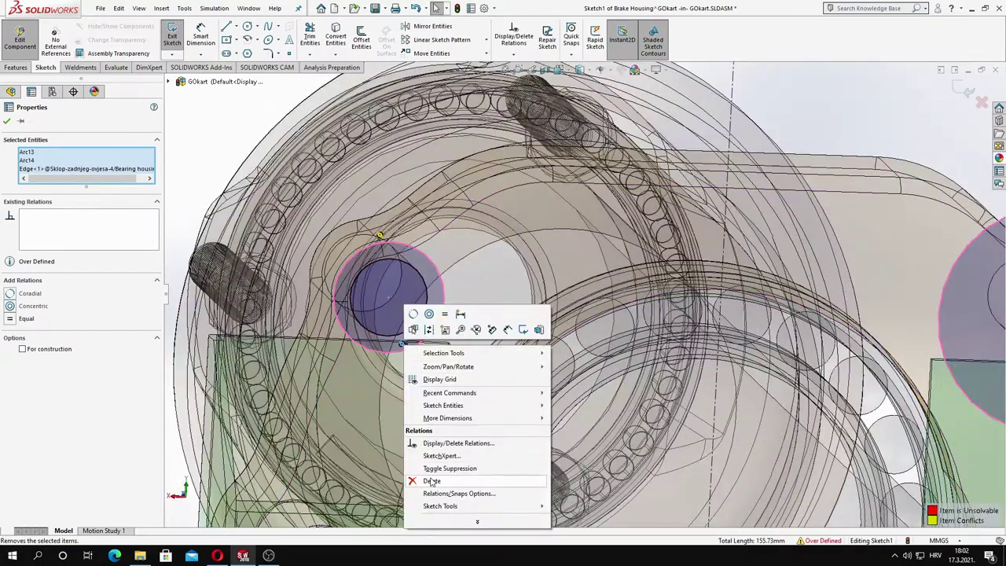
{"action": "left_click", "coordinate": [436, 478]}
Make the right large circle coradial with the housing boss edge
{"action": "scroll", "coordinate": [381, 271], "scroll_direction": "up", "scroll_amount": 4}
{"action": "left_click", "coordinate": [875, 291]}
{"action": "scroll", "coordinate": [875, 291], "scroll_direction": "down", "scroll_amount": 3}
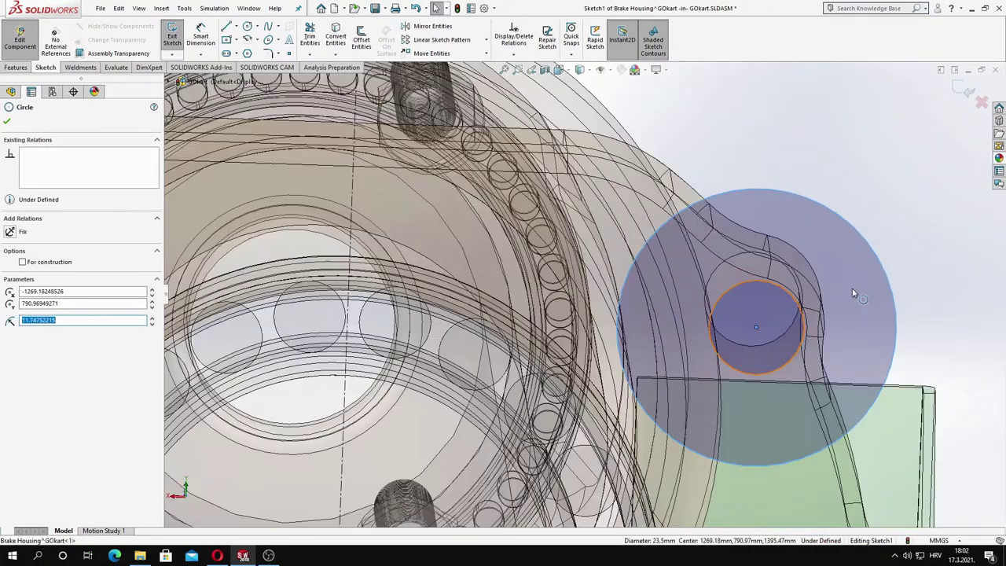
{"action": "scroll", "coordinate": [854, 292], "scroll_direction": "down", "scroll_amount": 3}
{"action": "left_click", "coordinate": [802, 320], "text": "ctrl"}
{"action": "left_click", "coordinate": [30, 290]}
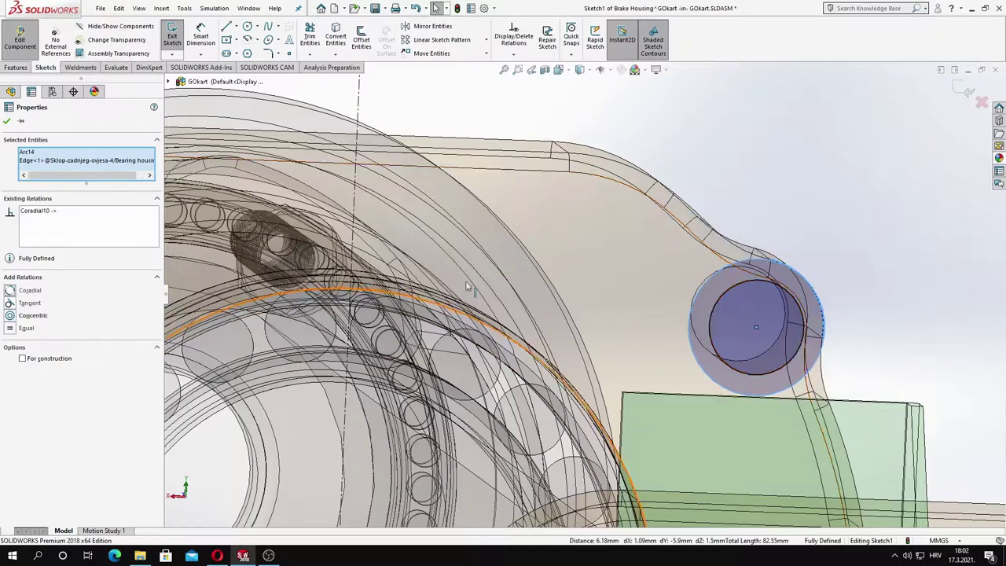
{"action": "scroll", "coordinate": [476, 273], "scroll_direction": "up", "scroll_amount": 3}
{"action": "left_click", "coordinate": [301, 313]}
{"action": "key", "text": "Escape"}
Draw a centerline joining the centres of the left and right circles
{"action": "scroll", "coordinate": [302, 312], "scroll_direction": "up", "scroll_amount": 4}
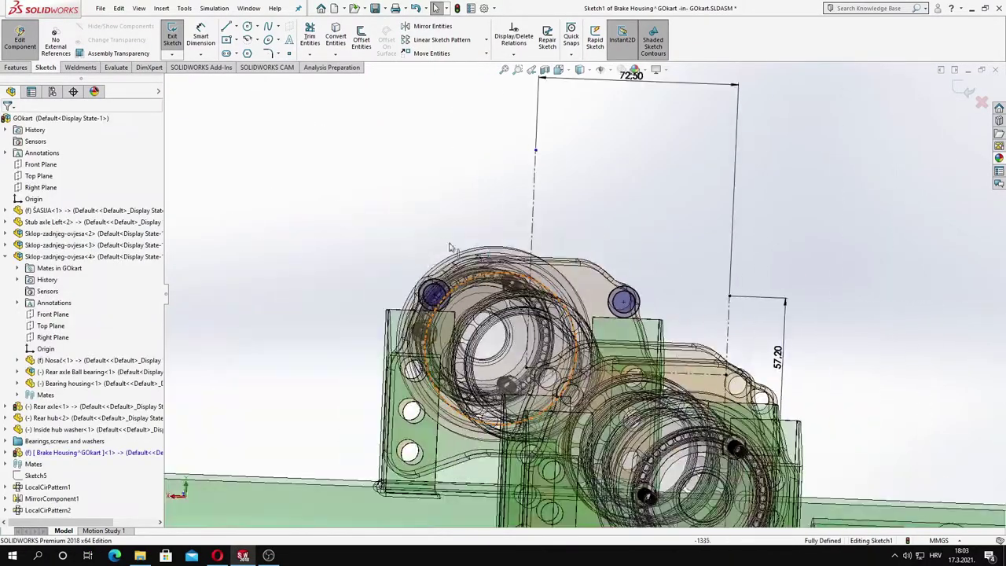
{"action": "scroll", "coordinate": [508, 209], "scroll_direction": "down", "scroll_amount": 3}
{"action": "scroll", "coordinate": [507, 209], "scroll_direction": "down", "scroll_amount": 3}
{"action": "key", "text": "l"}
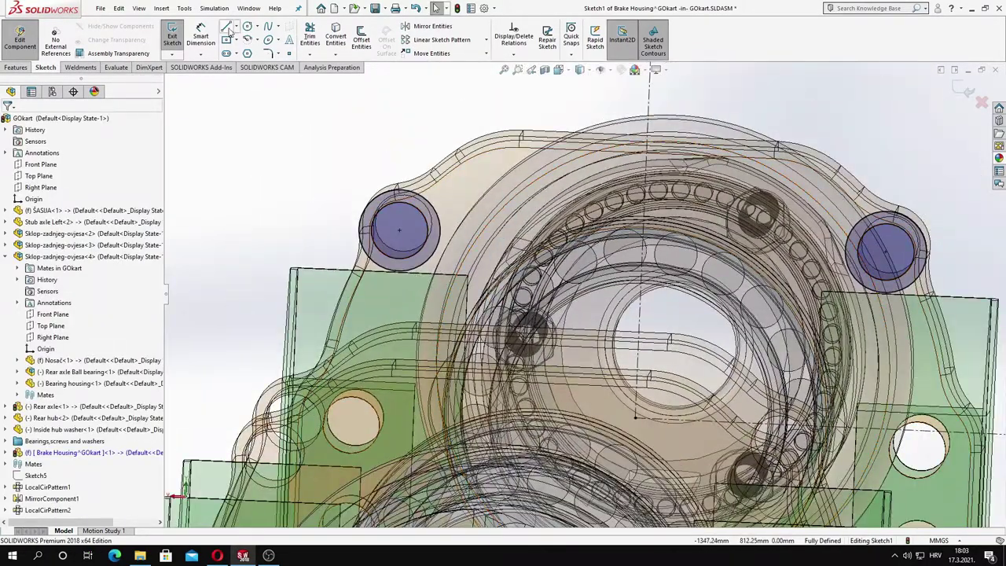
{"action": "left_click", "coordinate": [236, 26]}
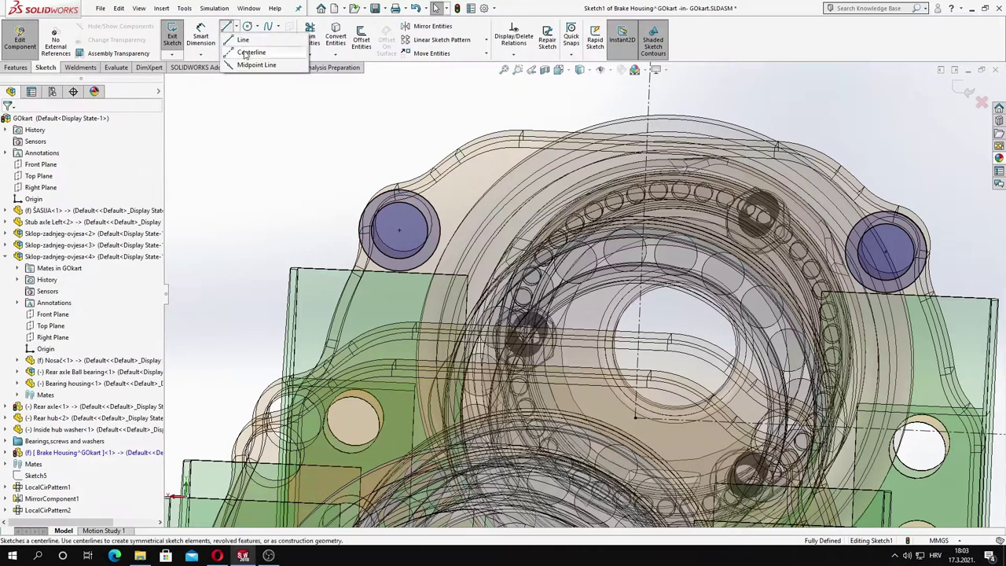
{"action": "left_click", "coordinate": [240, 59]}
{"action": "left_click", "coordinate": [399, 230]}
{"action": "left_click", "coordinate": [887, 250]}
{"action": "key", "text": "Escape"}
Draw a line tangent to both circles and mirror it about the centerline
{"action": "left_click", "coordinate": [225, 26]}
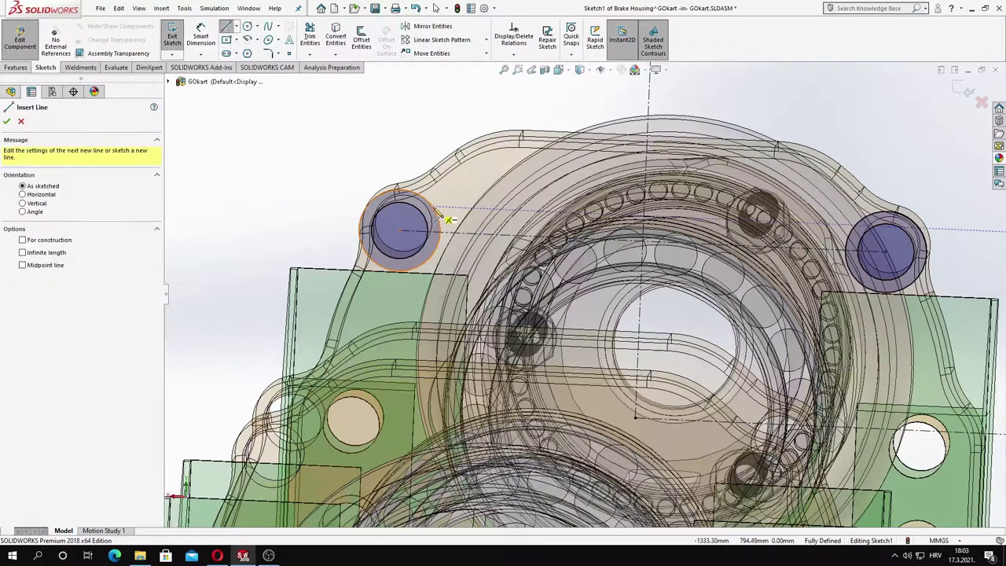
{"action": "left_click", "coordinate": [441, 220]}
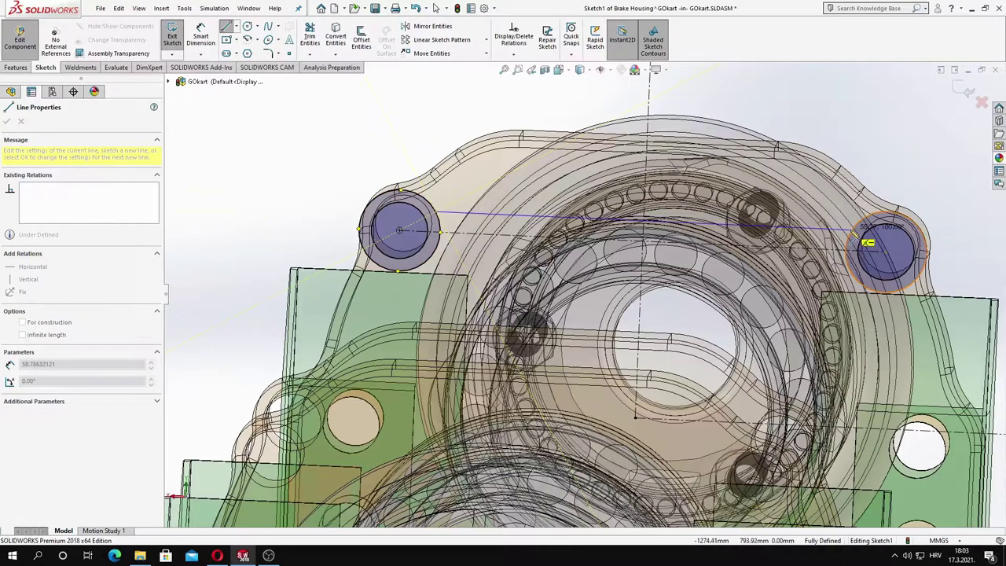
{"action": "left_click", "coordinate": [854, 230]}
{"action": "key", "text": "Escape"}
{"action": "left_click", "coordinate": [407, 28]}
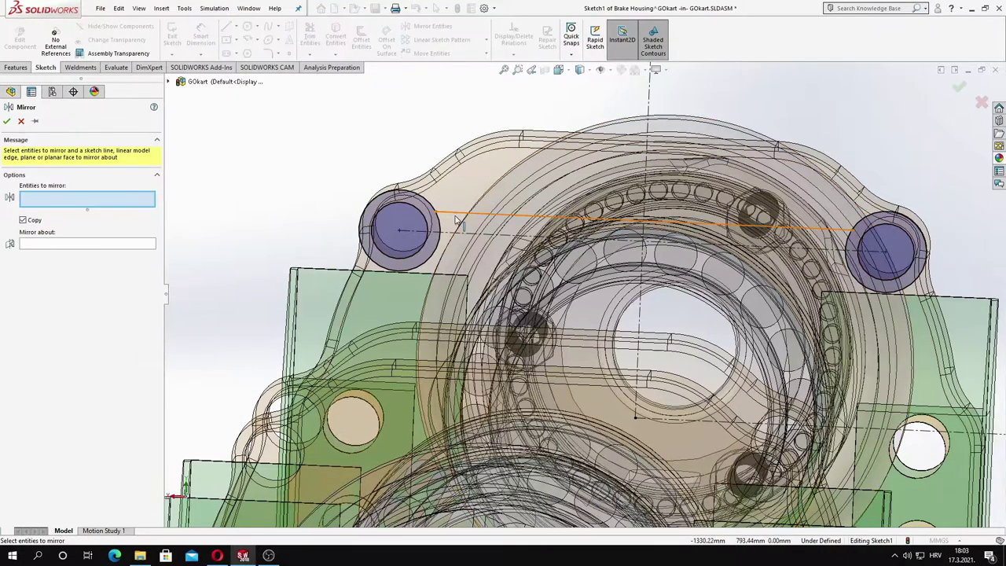
{"action": "left_click", "coordinate": [469, 214]}
{"action": "left_click", "coordinate": [452, 233]}
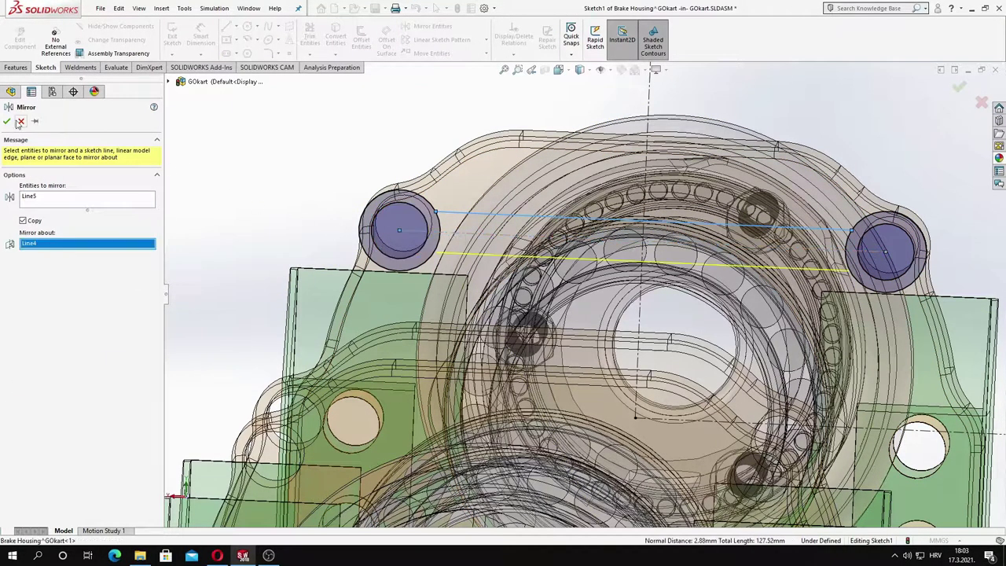
{"action": "key", "text": "Return"}
Dimension the tangent line's offset to 3 mm
{"action": "left_click", "coordinate": [456, 214]}
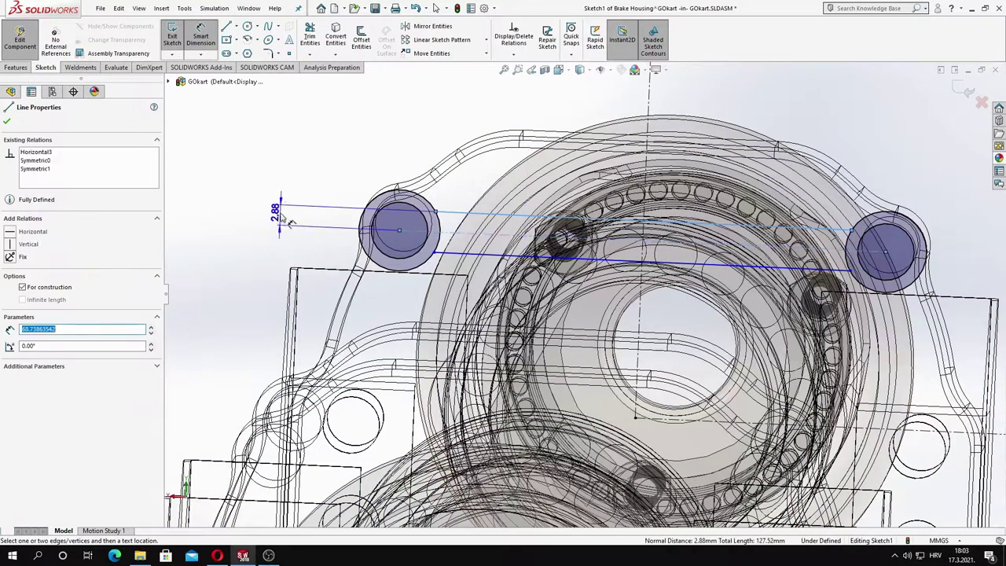
{"action": "left_click", "coordinate": [327, 250]}
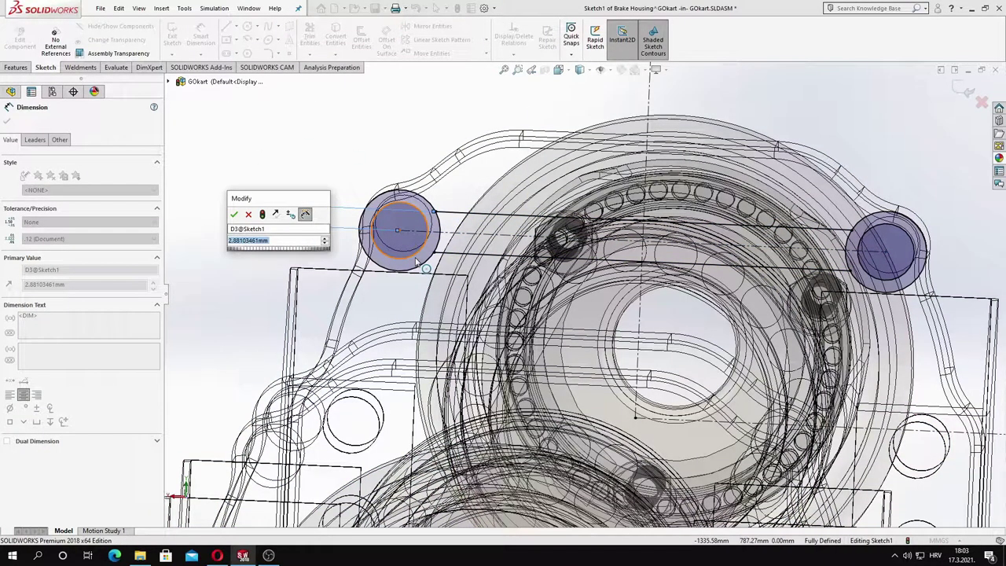
{"action": "type", "text": "3"}
{"action": "key", "text": "Return"}
Trim the slot outline with Trim Entities
{"action": "left_click", "coordinate": [961, 91]}
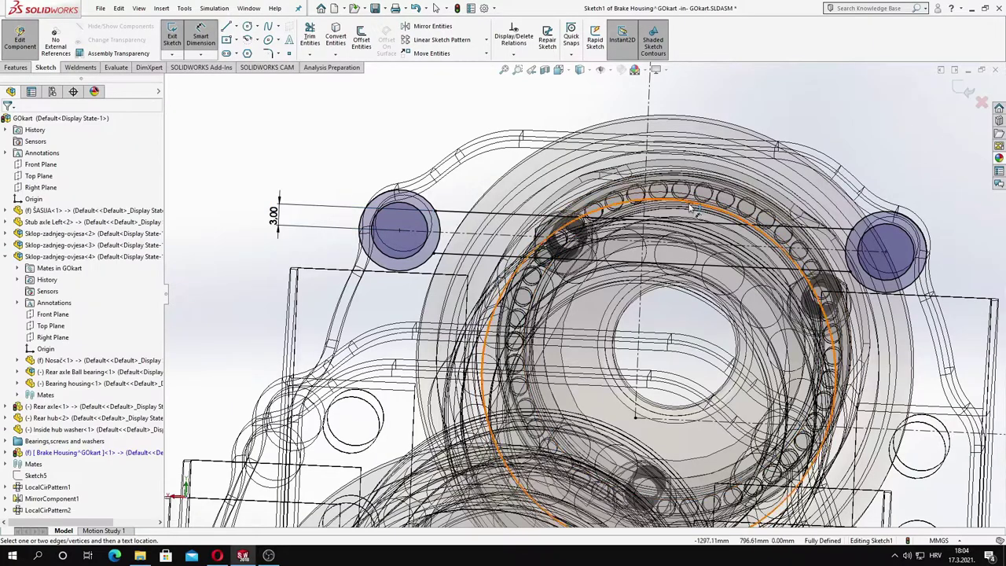
{"action": "left_click", "coordinate": [313, 36]}
{"action": "scroll", "coordinate": [471, 236], "scroll_direction": "down", "scroll_amount": 3}
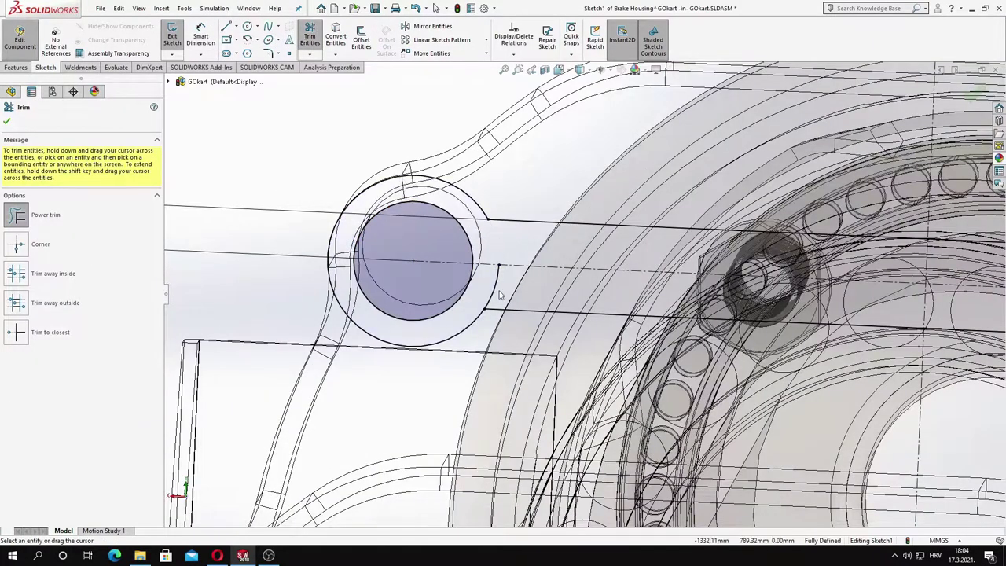
{"action": "scroll", "coordinate": [500, 295], "scroll_direction": "up", "scroll_amount": 3}
{"action": "scroll", "coordinate": [827, 294], "scroll_direction": "down", "scroll_amount": 3}
{"action": "scroll", "coordinate": [827, 295], "scroll_direction": "up", "scroll_amount": 1}
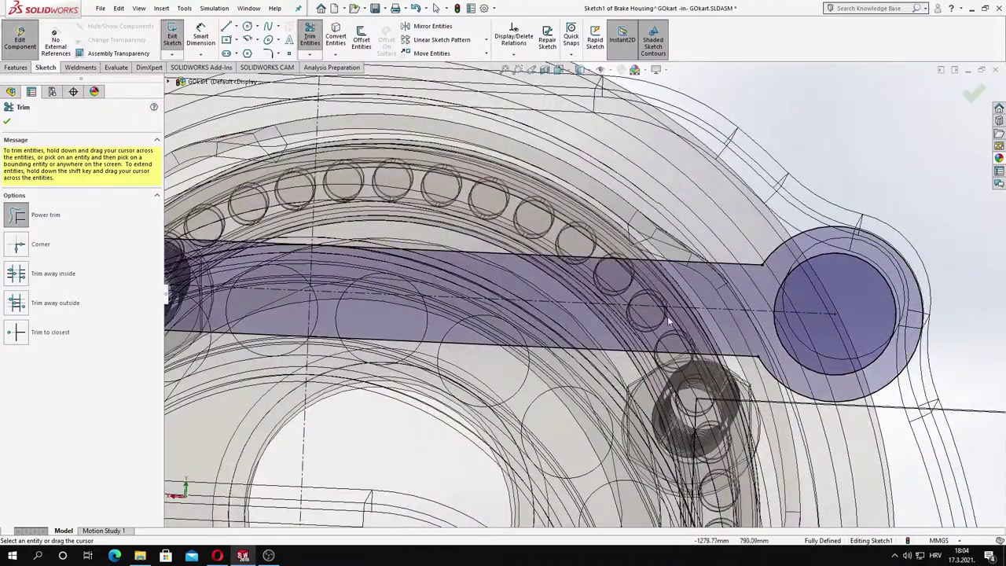
{"action": "scroll", "coordinate": [475, 246], "scroll_direction": "up", "scroll_amount": 3}
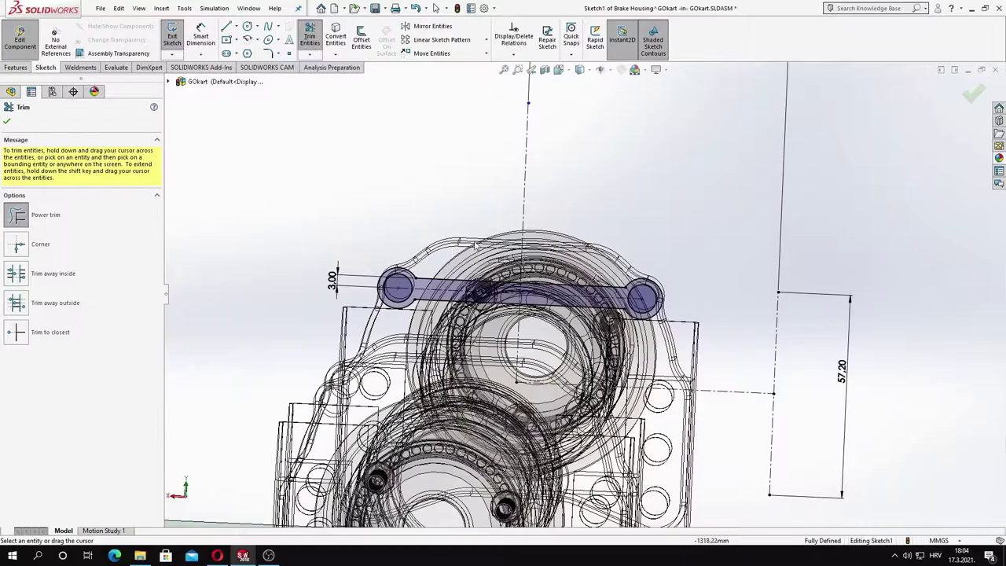
{"action": "left_click", "coordinate": [6, 123]}
Change the slot offset dimension to 3.50 mm
{"action": "type", "text": ".5"}
{"action": "key", "text": "Return"}
{"action": "scroll", "coordinate": [511, 255], "scroll_direction": "down", "scroll_amount": 2}
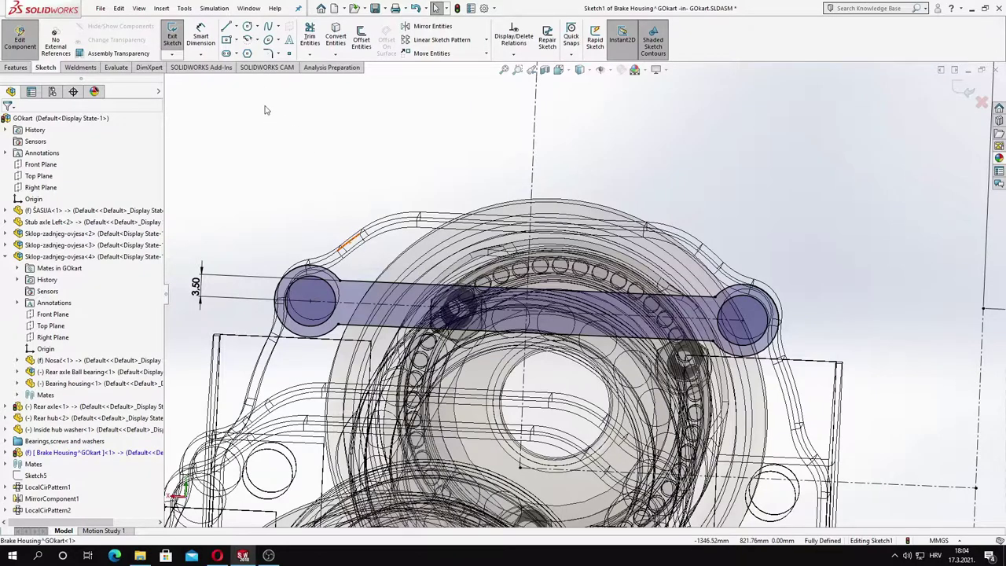
Round the slot corners with 10 mm sketch fillets
{"action": "left_click", "coordinate": [270, 53]}
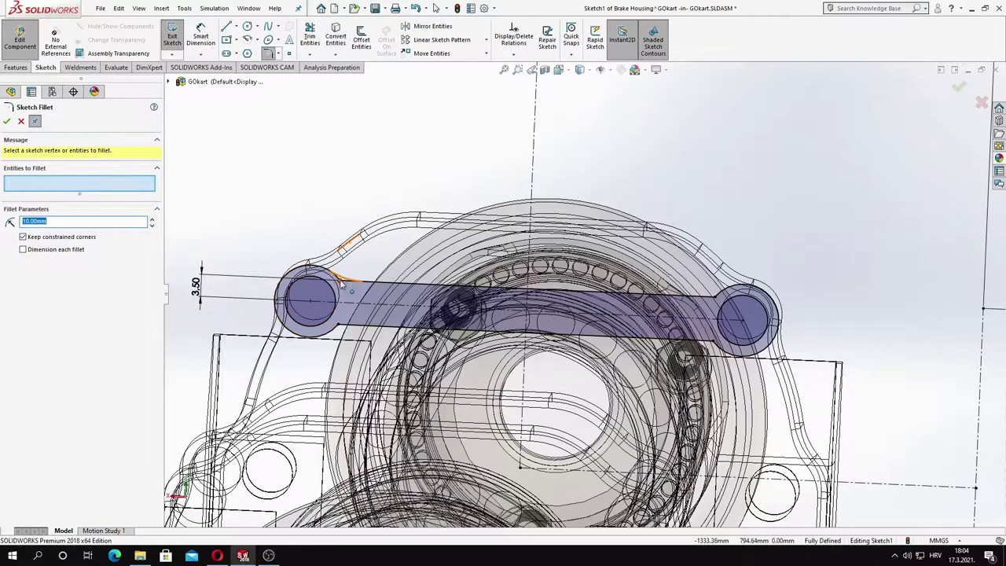
{"action": "left_click", "coordinate": [705, 330]}
{"action": "left_click", "coordinate": [425, 289]}
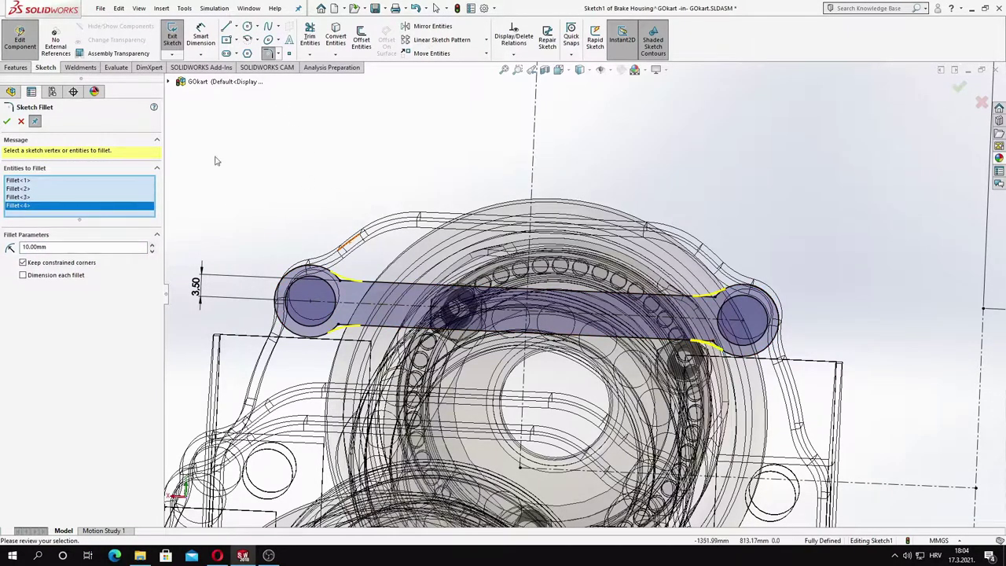
{"action": "key", "text": "Return"}
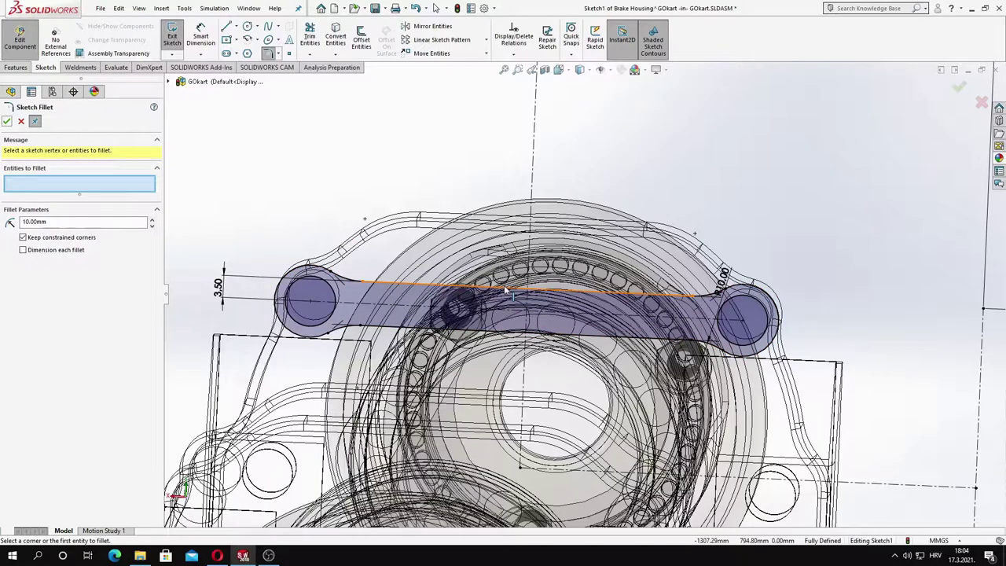
{"action": "scroll", "coordinate": [506, 291], "scroll_direction": "up", "scroll_amount": 5}
{"action": "middle_click_drag", "start_coordinate": [505, 291], "coordinate": [556, 320]}
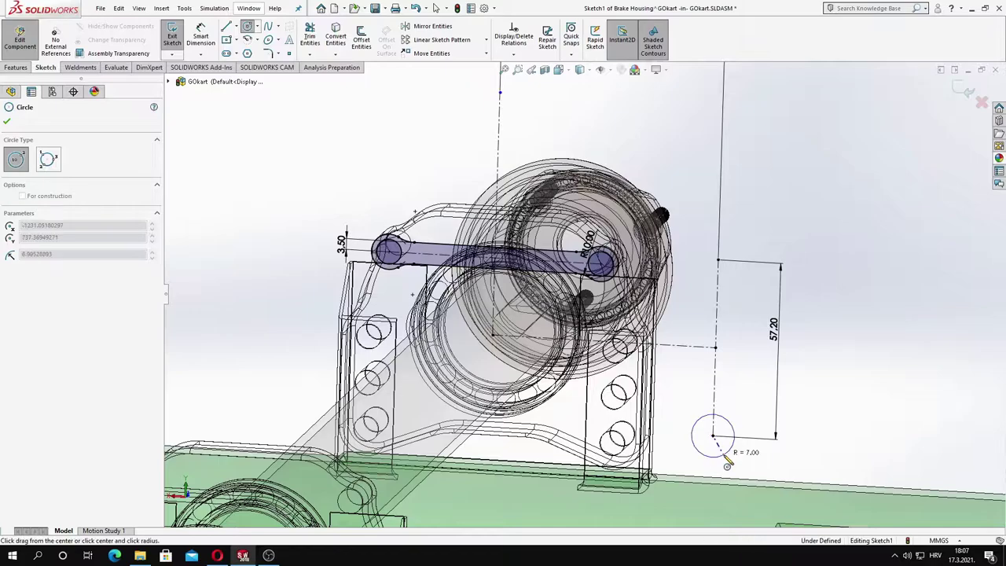
Dimension both circles at the ends of the 57.20 line to Ø8 mm
{"action": "left_click_drag", "start_coordinate": [718, 260], "coordinate": [731, 259]}
{"action": "left_click", "coordinate": [723, 252]}
{"action": "left_click", "coordinate": [727, 211]}
{"action": "type", "text": "8"}
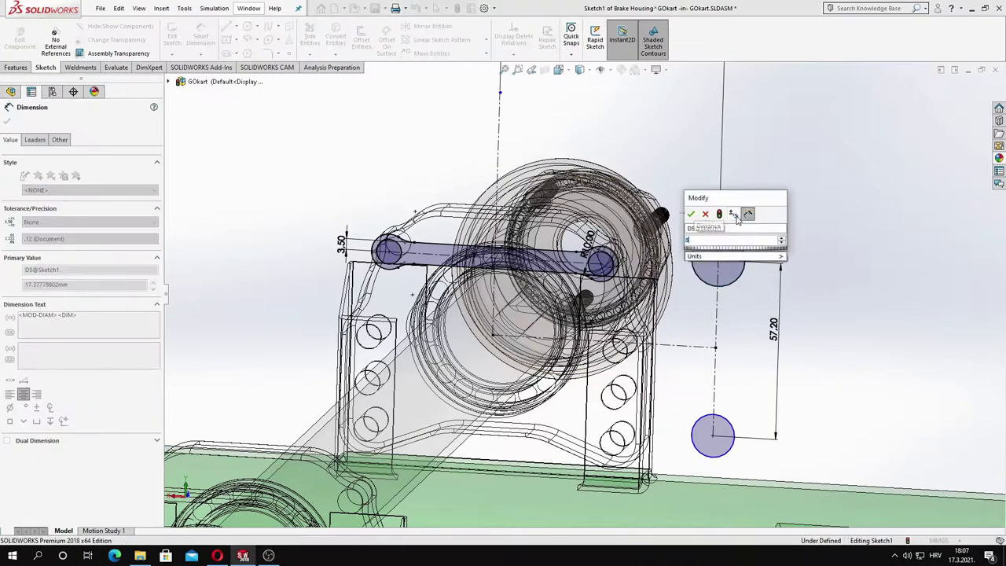
{"action": "key", "text": "Return"}
{"action": "left_click", "coordinate": [737, 426]}
{"action": "left_click", "coordinate": [728, 405]}
{"action": "type", "text": "8"}
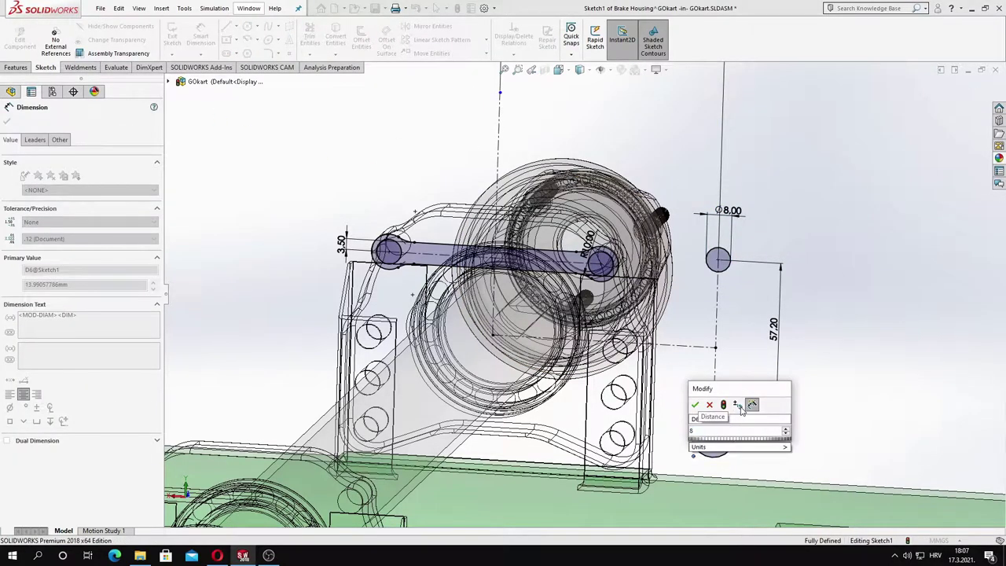
{"action": "key", "text": "Return"}
{"action": "key", "text": "Escape"}
Draw larger circles concentric with the upper and lower Ø8 holes
{"action": "left_click", "coordinate": [247, 26]}
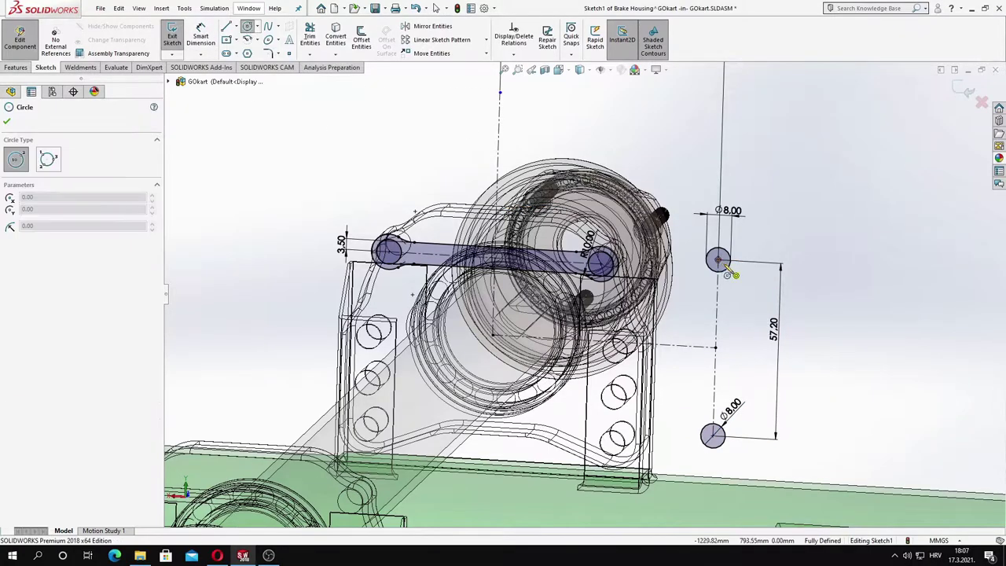
{"action": "left_click", "coordinate": [717, 259]}
{"action": "left_click", "coordinate": [739, 260]}
{"action": "left_click", "coordinate": [713, 434]}
{"action": "left_click", "coordinate": [739, 452]}
Dimension both larger circles to Ø15 mm
{"action": "left_click", "coordinate": [201, 40]}
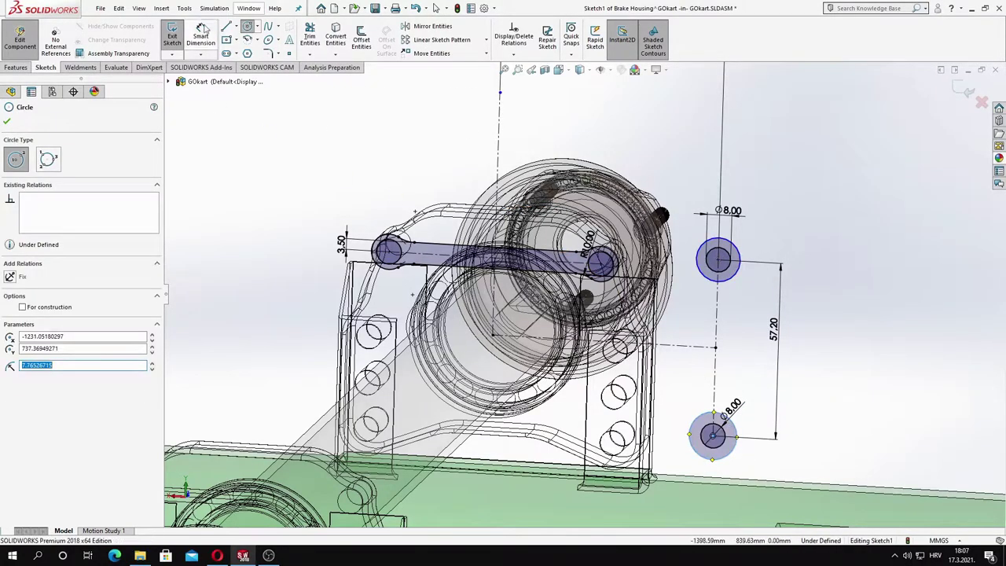
{"action": "left_click", "coordinate": [740, 248]}
{"action": "left_click", "coordinate": [756, 232]}
{"action": "key", "text": "Return"}
{"action": "left_click", "coordinate": [735, 460]}
{"action": "left_click", "coordinate": [737, 463]}
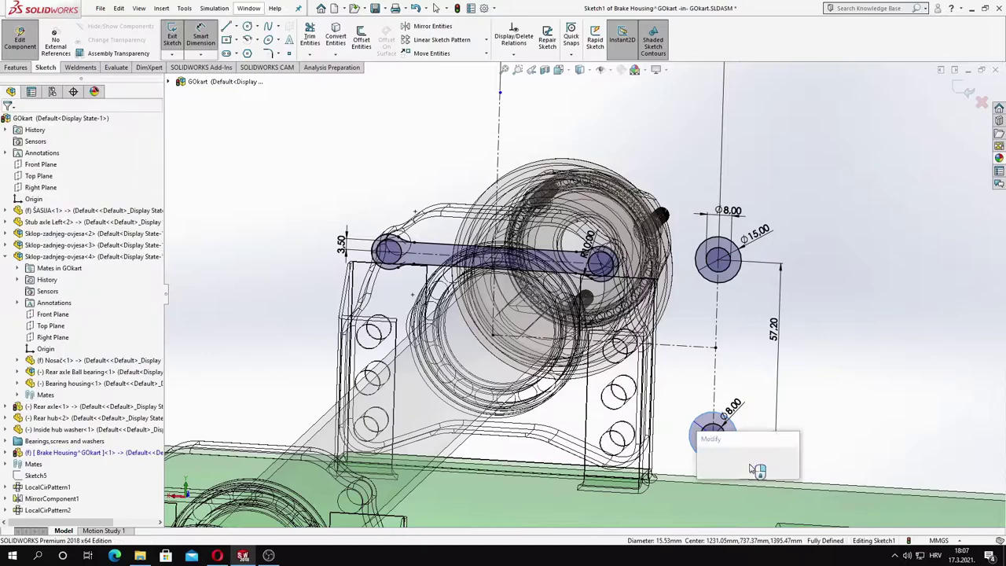
{"action": "key", "text": "Return"}
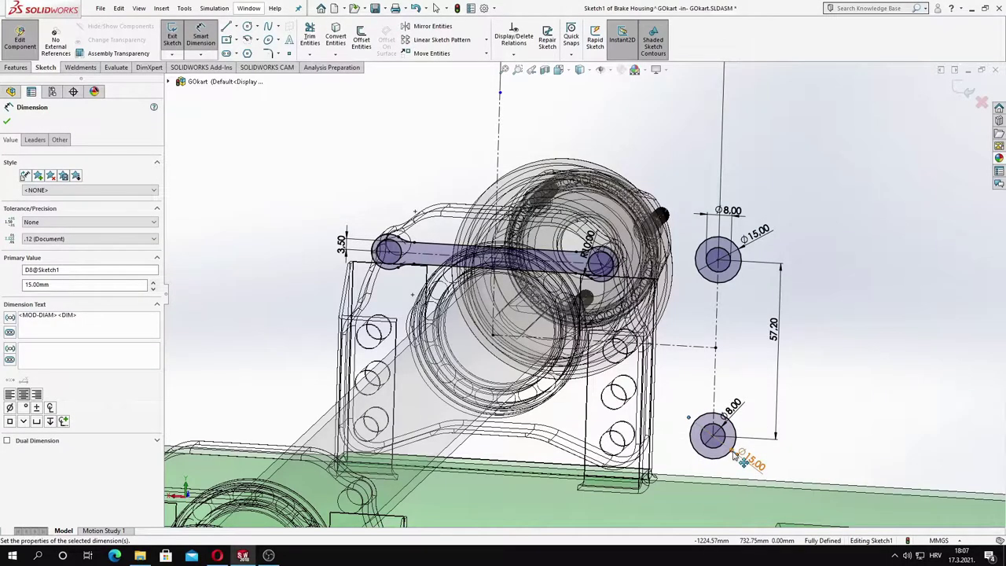
{"action": "middle_click_drag", "start_coordinate": [739, 460], "coordinate": [550, 314]}
{"action": "scroll", "coordinate": [551, 315], "scroll_direction": "up", "scroll_amount": 3}
{"action": "scroll", "coordinate": [472, 236], "scroll_direction": "down", "scroll_amount": 3}
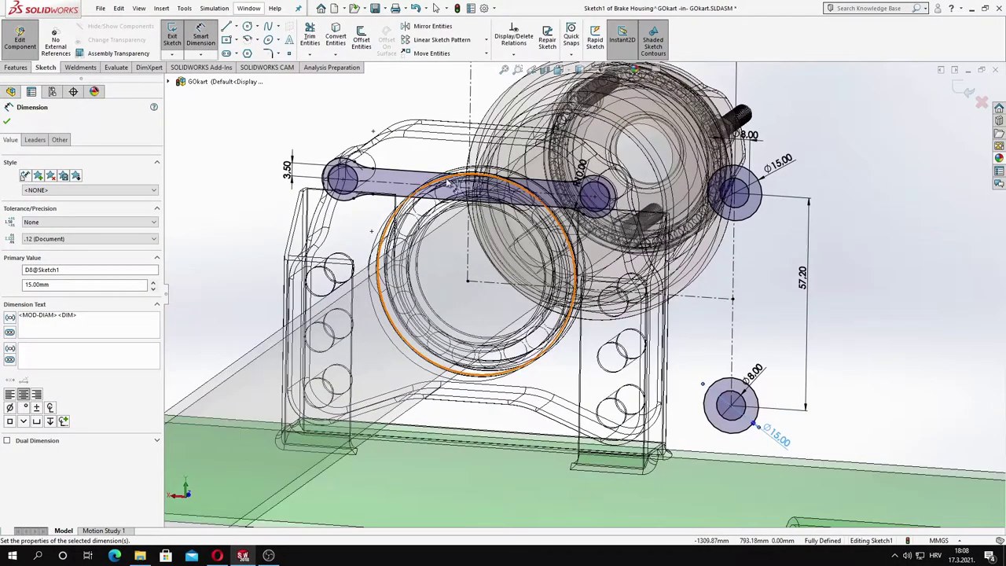
Draw a bent two-segment line from the lower Ø15 circle to the upper circle
{"action": "left_click", "coordinate": [227, 26]}
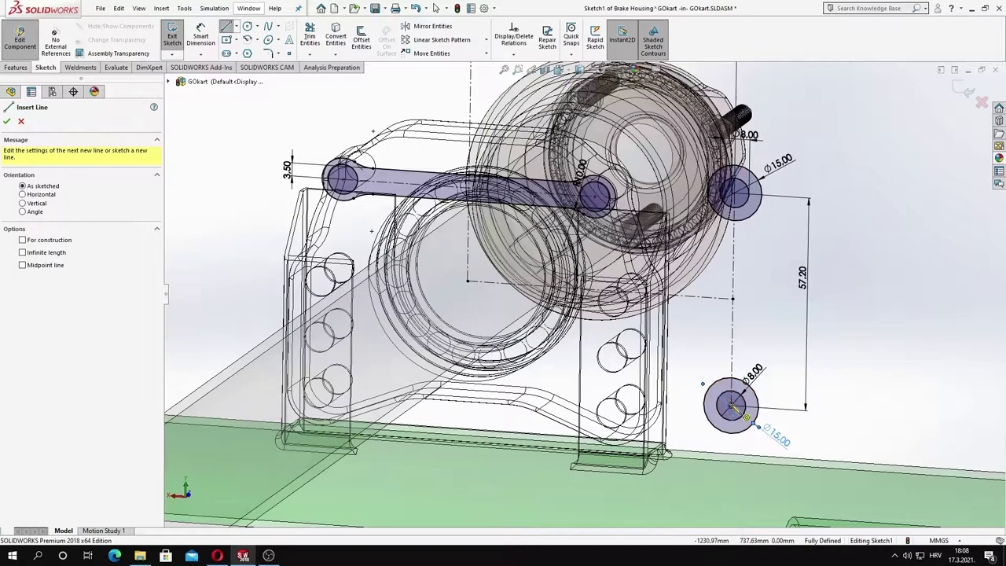
{"action": "left_click", "coordinate": [732, 405]}
{"action": "left_click", "coordinate": [675, 295]}
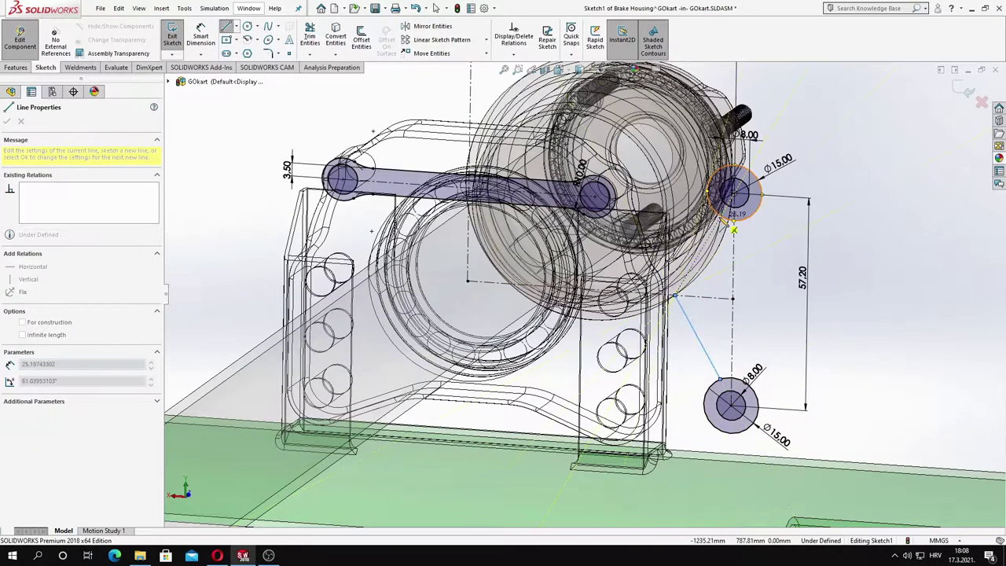
{"action": "scroll", "coordinate": [733, 228], "scroll_direction": "down", "scroll_amount": 3}
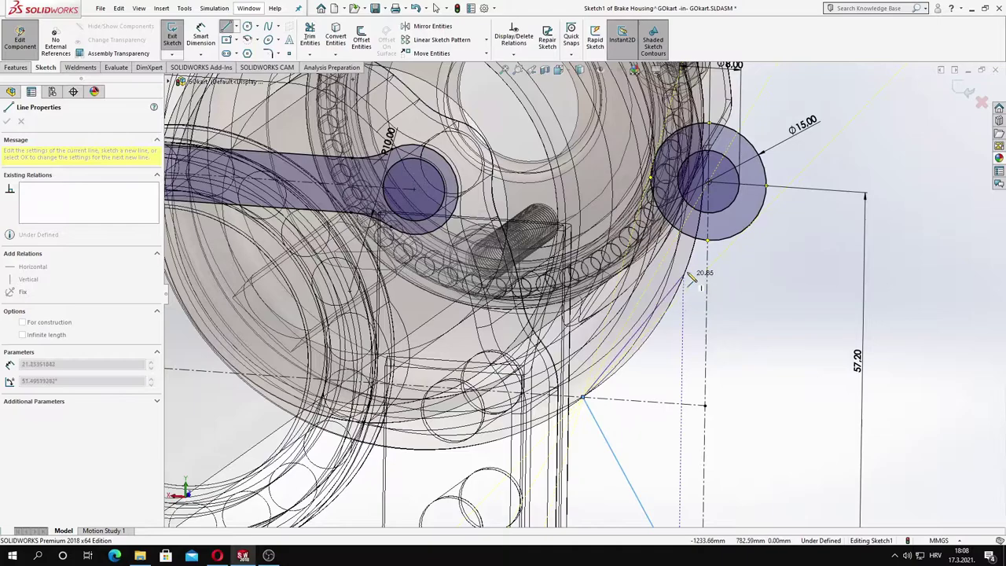
{"action": "left_click", "coordinate": [692, 246]}
{"action": "key", "text": "Escape"}
{"action": "scroll", "coordinate": [613, 346], "scroll_direction": "up", "scroll_amount": 2}
{"action": "scroll", "coordinate": [615, 348], "scroll_direction": "up", "scroll_amount": 2}
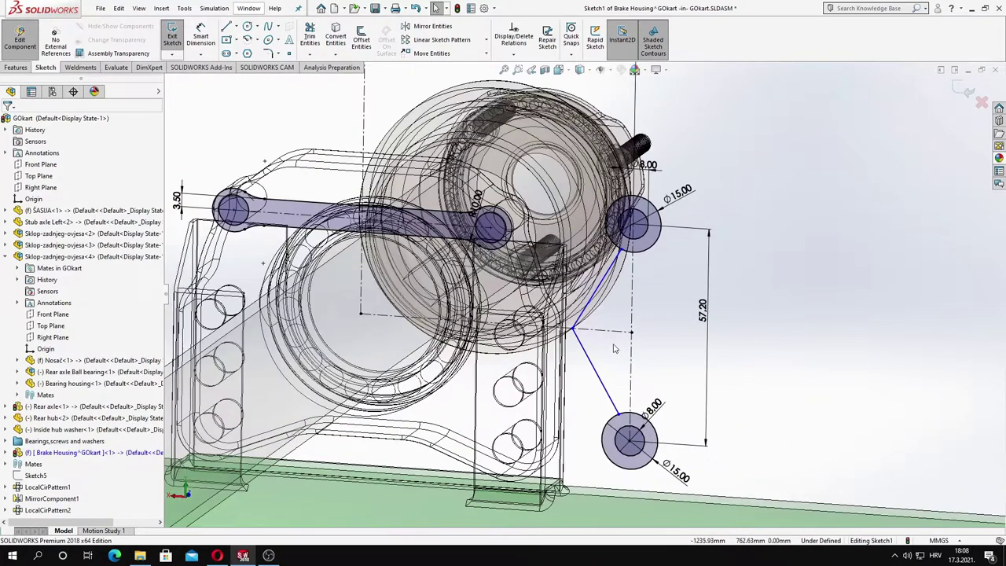
Dimension both line segments at 60° to the vertical centreline
{"action": "left_click", "coordinate": [201, 39]}
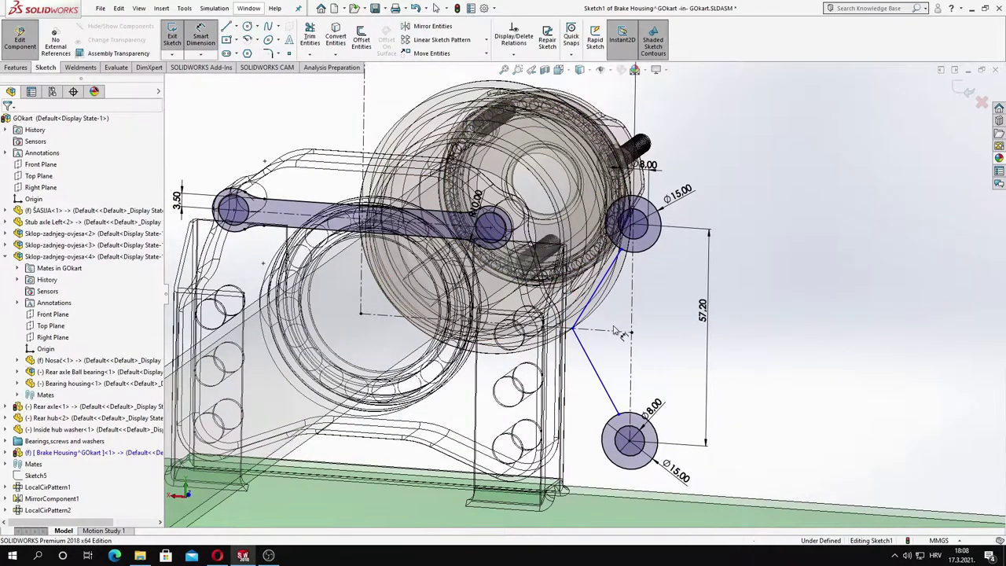
{"action": "left_click", "coordinate": [613, 331]}
{"action": "left_click", "coordinate": [597, 289]}
{"action": "left_click", "coordinate": [767, 226]}
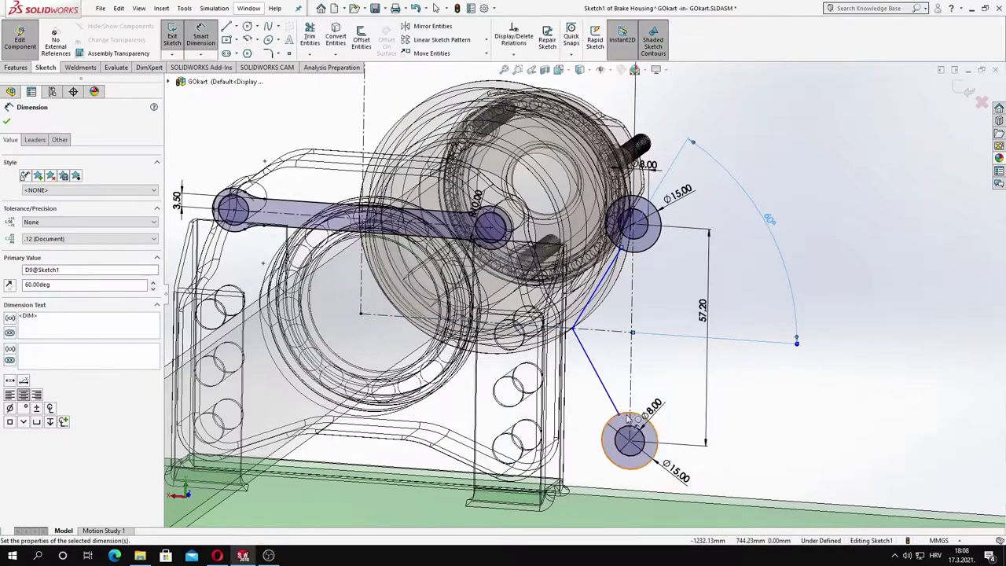
{"action": "left_click", "coordinate": [602, 378]}
{"action": "left_click", "coordinate": [767, 411]}
{"action": "key", "text": "Return"}
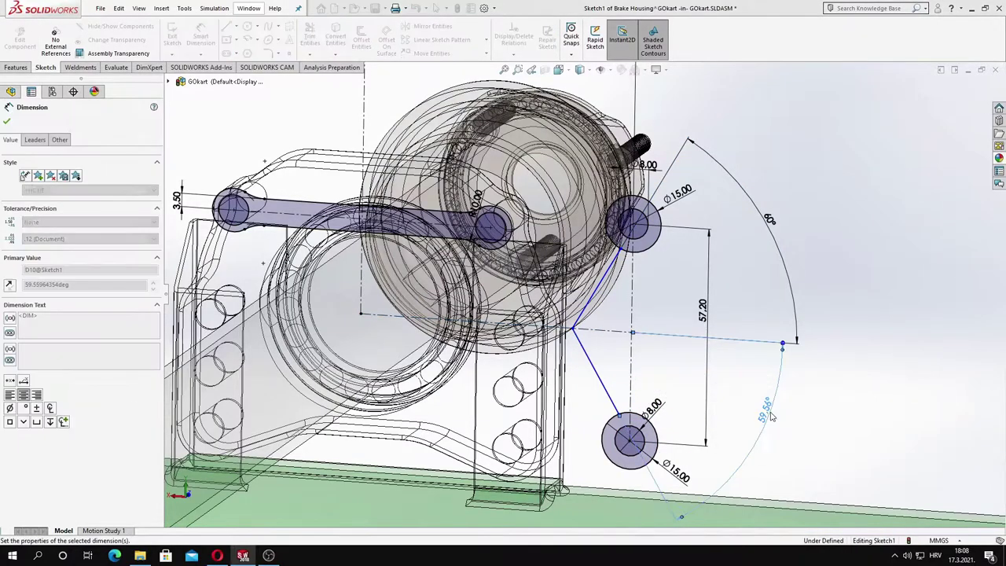
Fix the bend point 15.00 mm horizontally from the vertical construction line
{"action": "left_click", "coordinate": [573, 333]}
{"action": "left_click", "coordinate": [574, 330]}
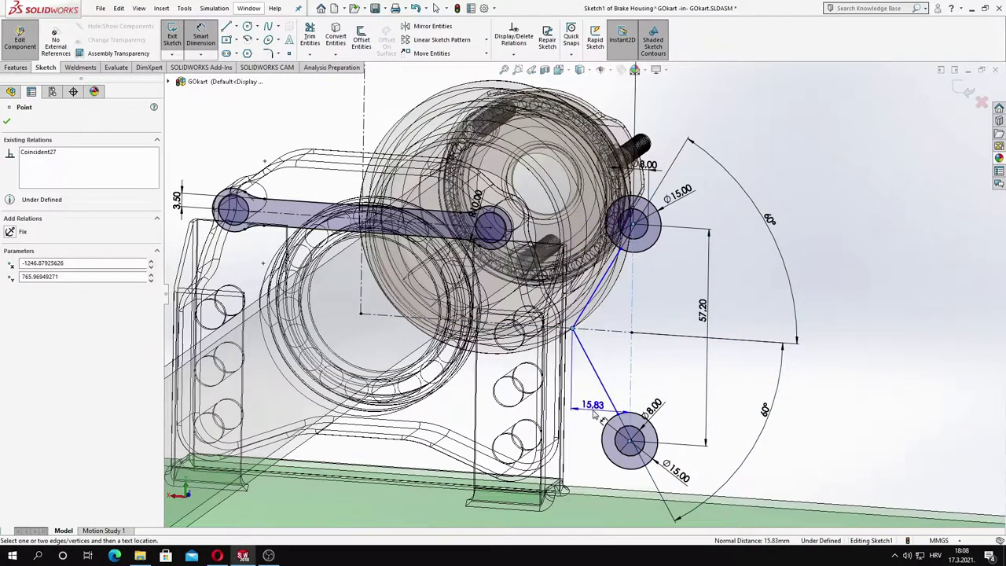
{"action": "left_click", "coordinate": [596, 413]}
{"action": "type", "text": "15"}
{"action": "key", "text": "Return"}
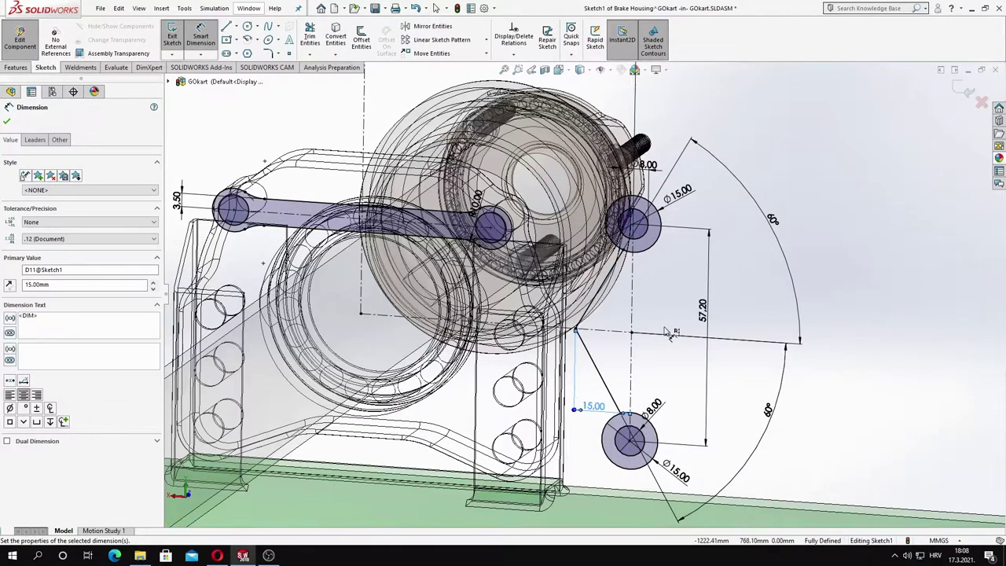
{"action": "left_click", "coordinate": [268, 54]}
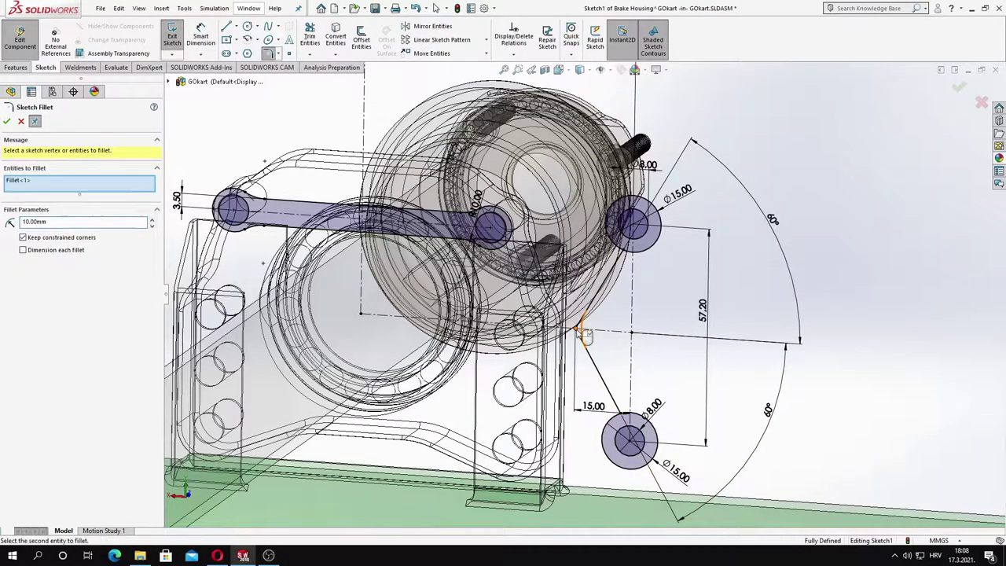
Round the bend corner of the sketch lines with an R20 fillet
{"action": "left_click", "coordinate": [580, 331]}
{"action": "left_click", "coordinate": [6, 121]}
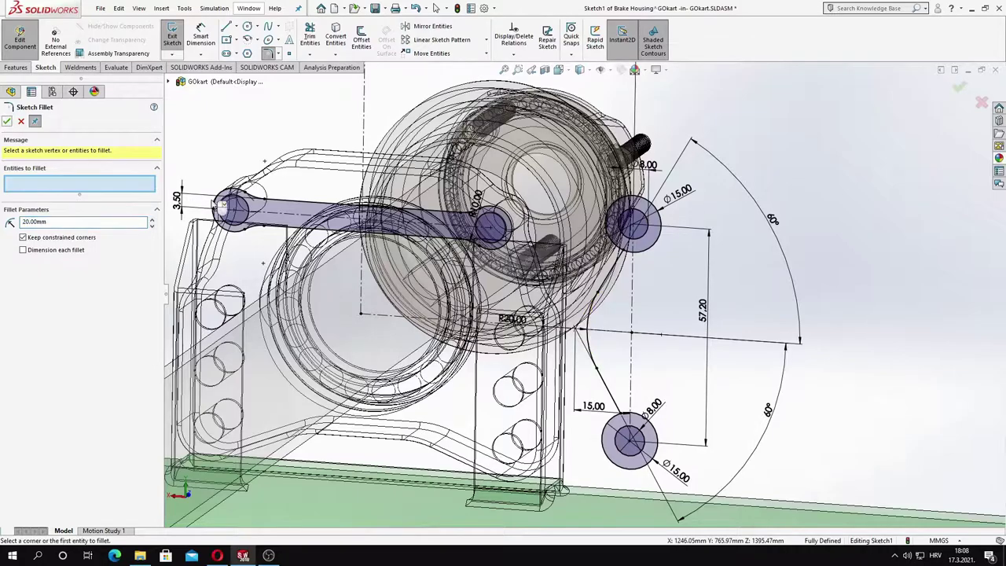
{"action": "scroll", "coordinate": [629, 321], "scroll_direction": "up", "scroll_amount": 2}
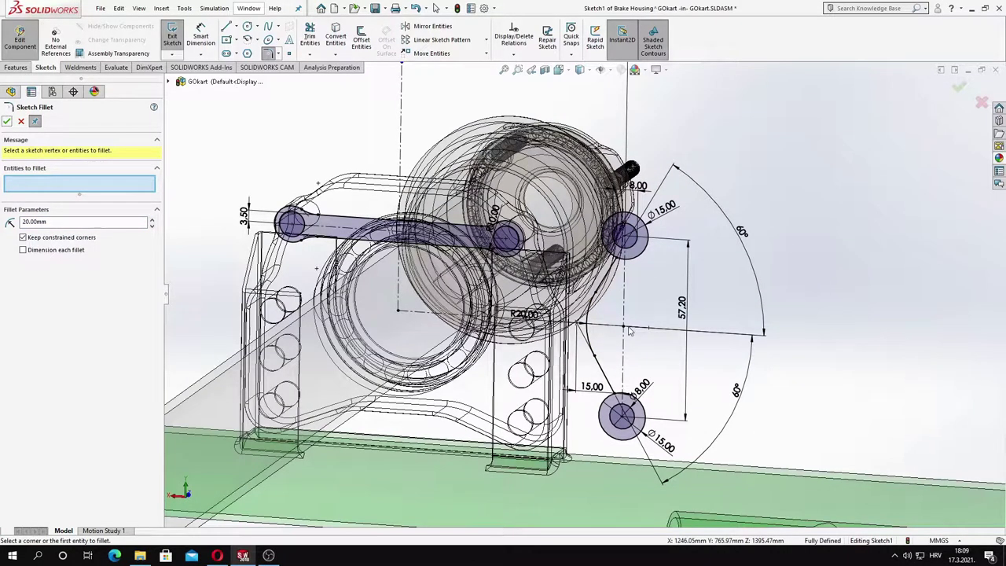
{"action": "left_click", "coordinate": [7, 120]}
{"action": "type", "text": "10"}
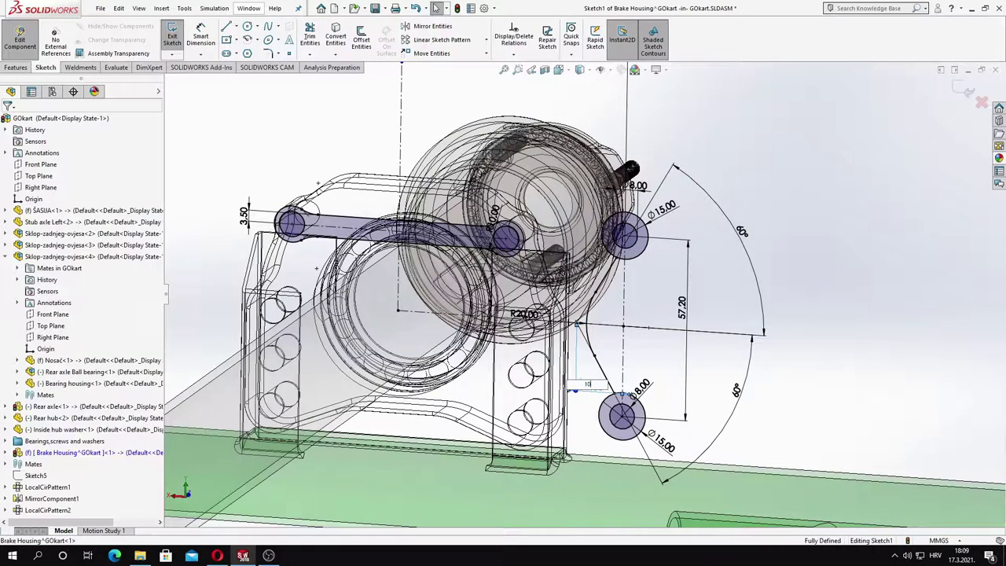
Change the 15.00 horizontal offset dimension to 10 mm
{"action": "key", "text": "Return"}
{"action": "scroll", "coordinate": [629, 341], "scroll_direction": "down", "scroll_amount": 3}
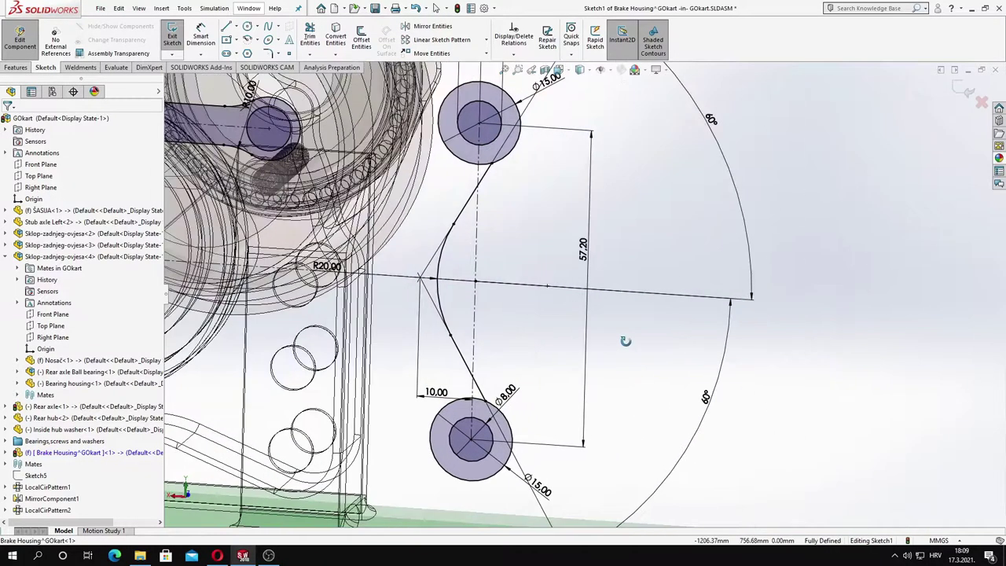
{"action": "scroll", "coordinate": [541, 310], "scroll_direction": "up", "scroll_amount": 2}
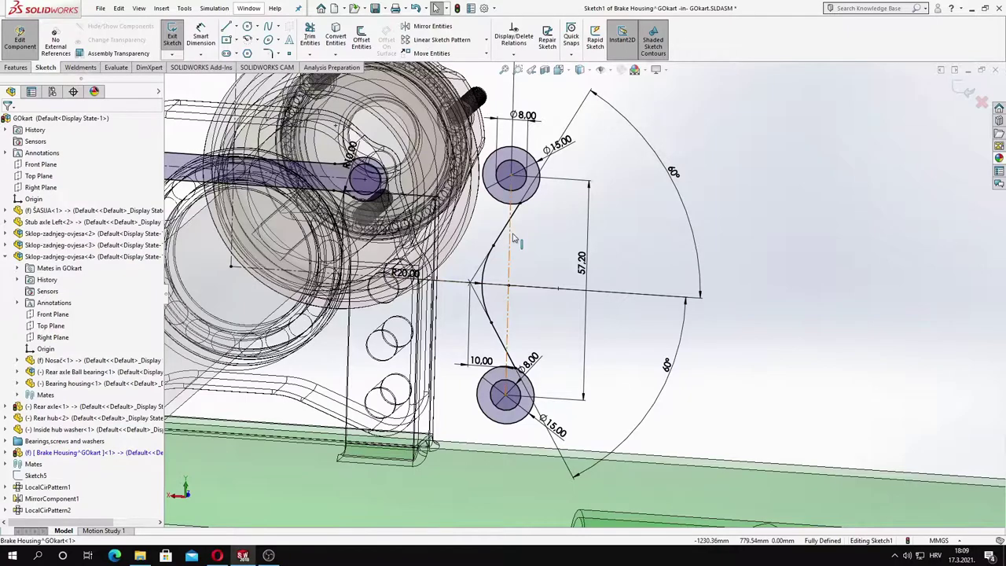
Offset the filleted centreline 10 mm in both directions
{"action": "left_click", "coordinate": [361, 35]}
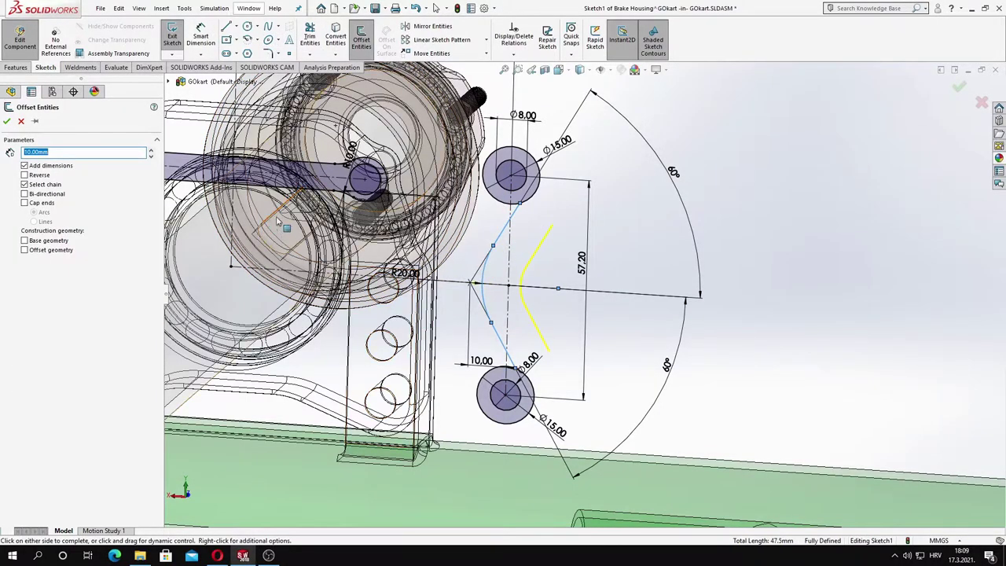
{"action": "scroll", "coordinate": [550, 283], "scroll_direction": "up", "scroll_amount": 1}
{"action": "left_click", "coordinate": [7, 121]}
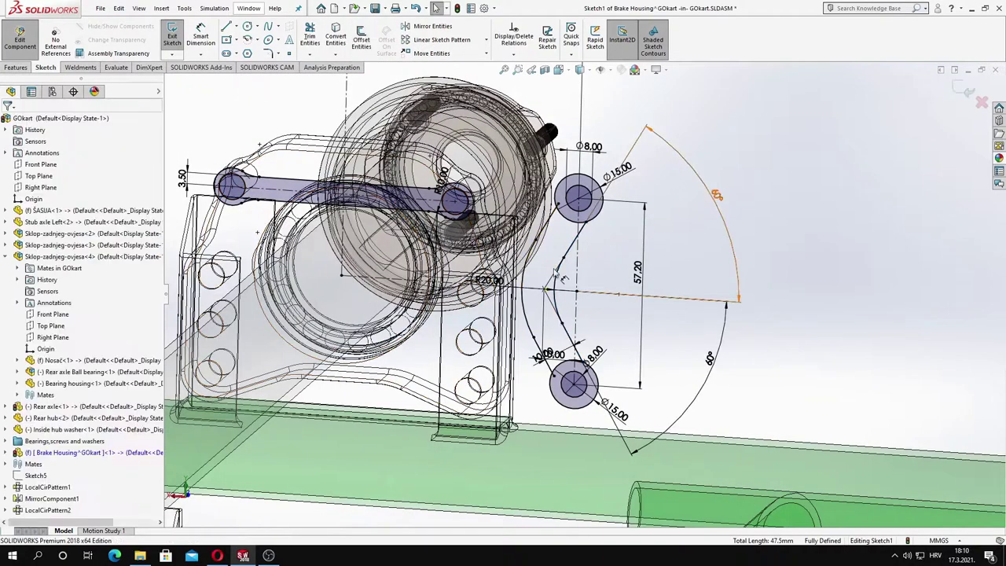
{"action": "scroll", "coordinate": [557, 203], "scroll_direction": "down", "scroll_amount": 2}
Trim the Ø15 circle arcs lying inside the arm so its outline closes
{"action": "left_click", "coordinate": [309, 35]}
{"action": "scroll", "coordinate": [556, 203], "scroll_direction": "down", "scroll_amount": 2}
{"action": "middle_click_drag", "start_coordinate": [555, 393], "coordinate": [555, 118], "text": "ctrl"}
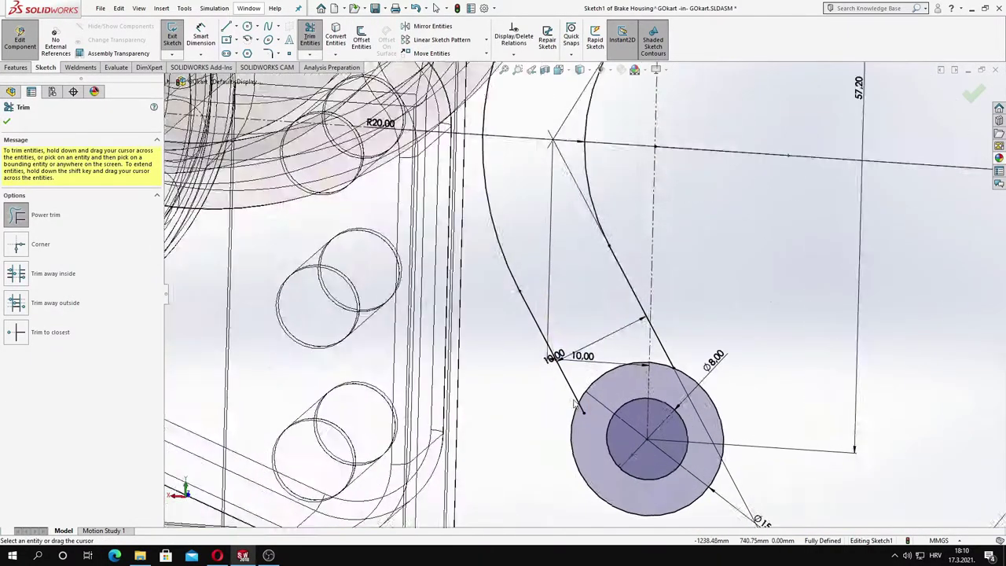
{"action": "scroll", "coordinate": [552, 409], "scroll_direction": "down", "scroll_amount": 3}
{"action": "scroll", "coordinate": [583, 314], "scroll_direction": "up", "scroll_amount": 4}
{"action": "middle_click_drag", "start_coordinate": [564, 178], "coordinate": [628, 177], "text": "ctrl"}
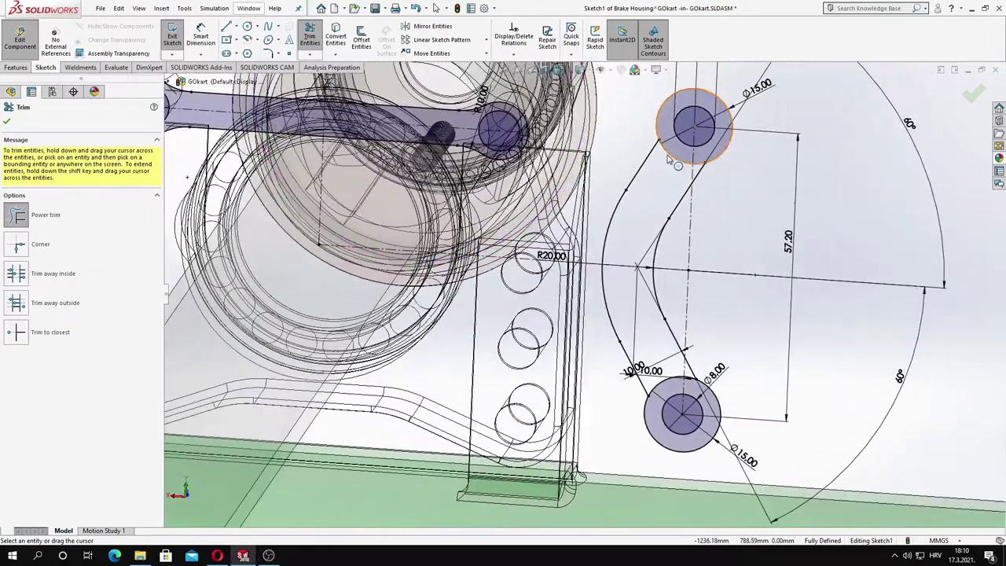
{"action": "left_click", "coordinate": [668, 149]}
{"action": "scroll", "coordinate": [651, 348], "scroll_direction": "down", "scroll_amount": 2}
{"action": "left_click", "coordinate": [651, 348]}
{"action": "scroll", "coordinate": [651, 349], "scroll_direction": "up", "scroll_amount": 1}
{"action": "scroll", "coordinate": [652, 348], "scroll_direction": "down", "scroll_amount": 1}
{"action": "left_click", "coordinate": [632, 313]}
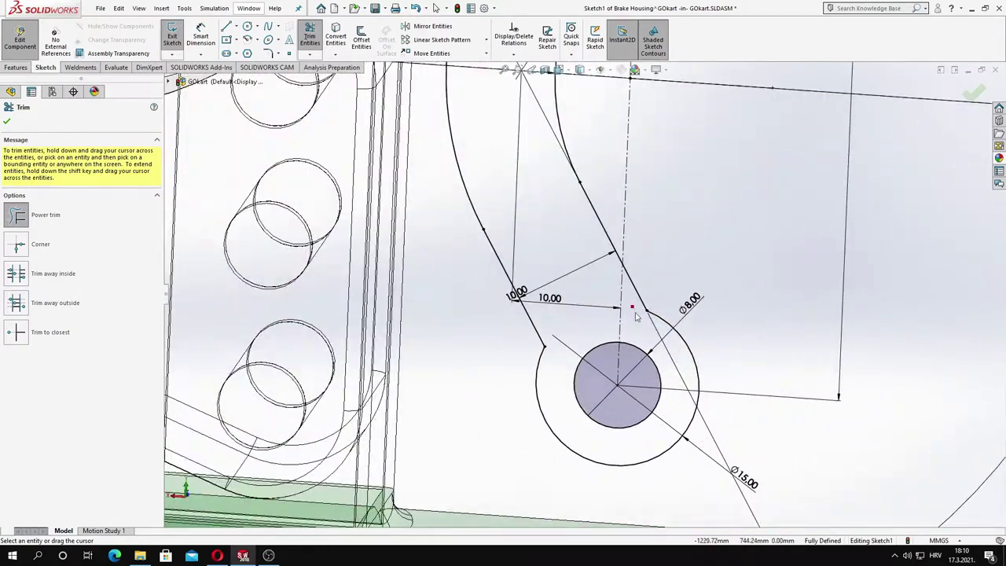
{"action": "scroll", "coordinate": [629, 314], "scroll_direction": "down", "scroll_amount": 2}
{"action": "scroll", "coordinate": [582, 157], "scroll_direction": "up", "scroll_amount": 3}
{"action": "left_click", "coordinate": [595, 182]}
{"action": "scroll", "coordinate": [574, 264], "scroll_direction": "down", "scroll_amount": 2}
{"action": "middle_click_drag", "start_coordinate": [574, 263], "coordinate": [576, 284]}
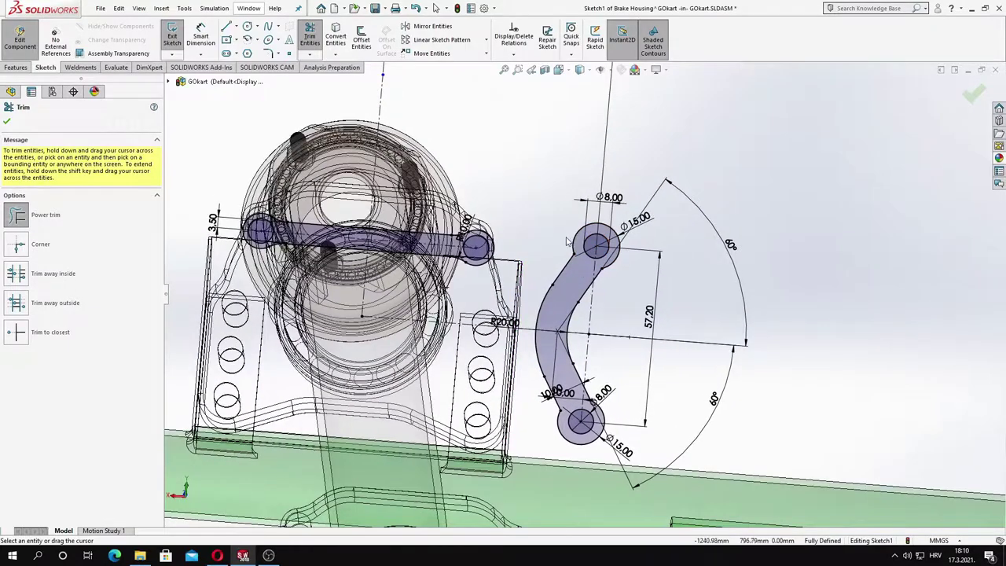
Draw a line from the upper Ø15 circle's edge to the housing's left boss
{"action": "left_click", "coordinate": [227, 27]}
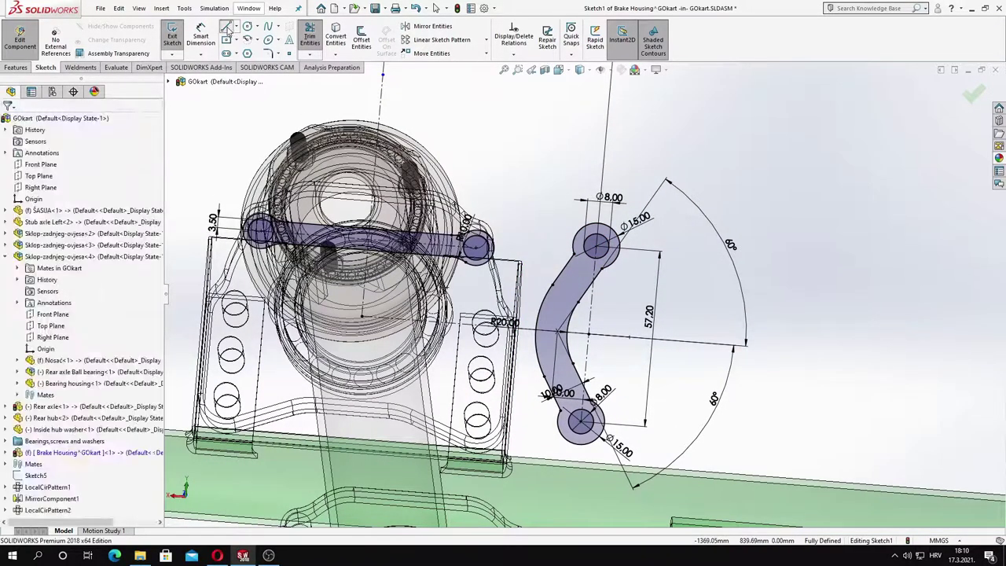
{"action": "left_click", "coordinate": [595, 242]}
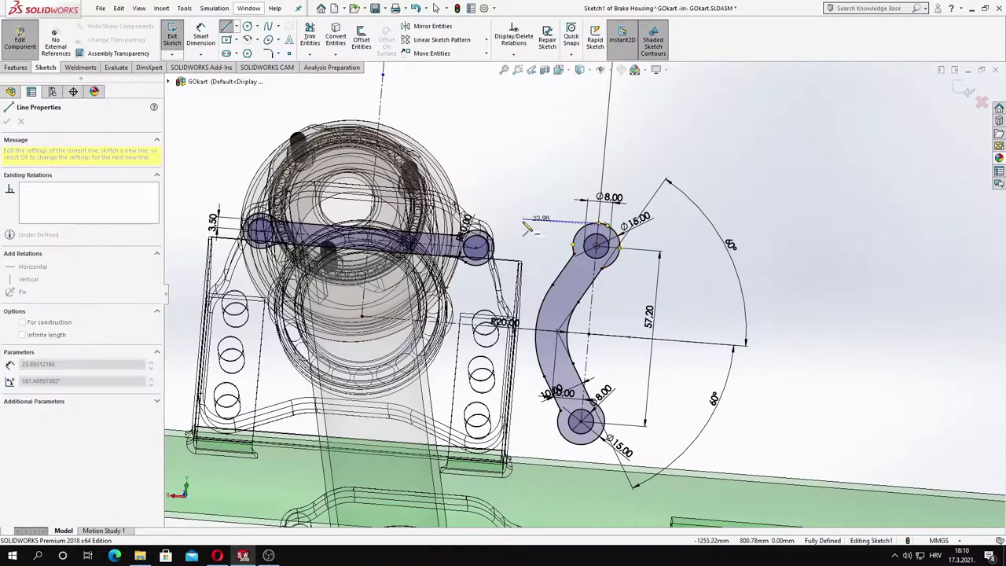
{"action": "key", "text": "Escape"}
{"action": "scroll", "coordinate": [566, 228], "scroll_direction": "up", "scroll_amount": 3}
{"action": "left_click", "coordinate": [227, 26]}
{"action": "left_click", "coordinate": [614, 239]}
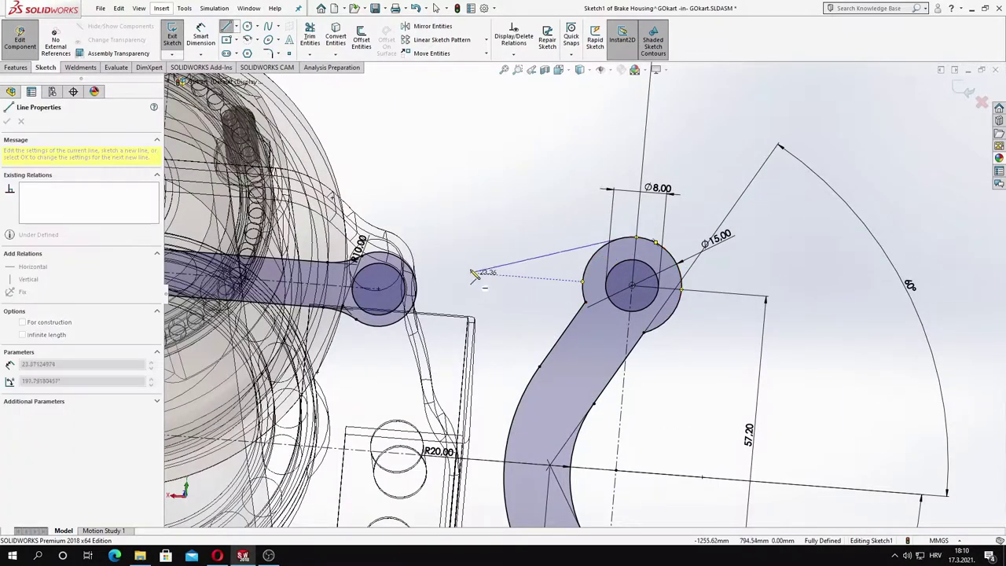
{"action": "key", "text": "Escape"}
{"action": "left_click", "coordinate": [227, 26]}
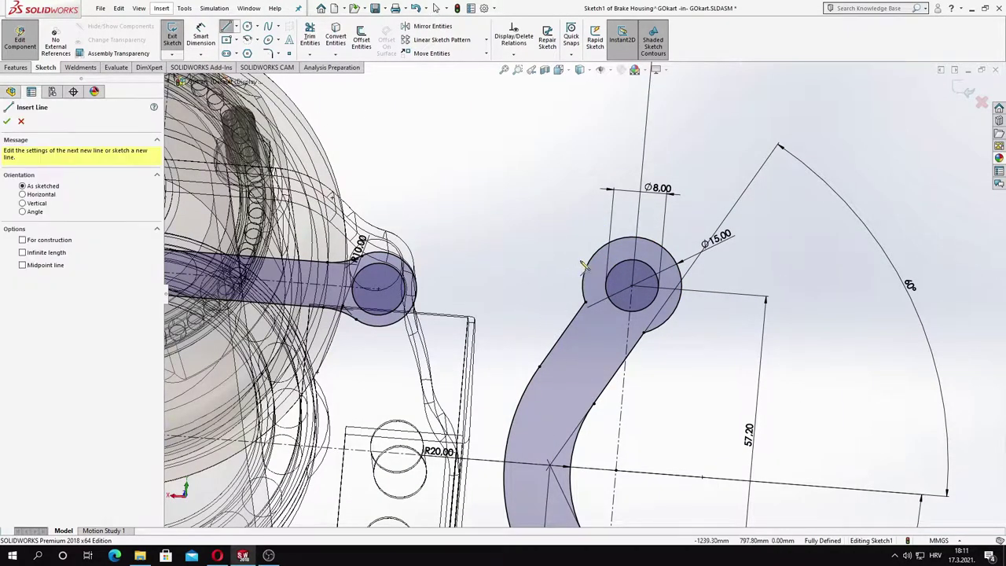
{"action": "left_click", "coordinate": [588, 260]}
{"action": "scroll", "coordinate": [425, 262], "scroll_direction": "up", "scroll_amount": 3}
{"action": "scroll", "coordinate": [358, 250], "scroll_direction": "up", "scroll_amount": 2}
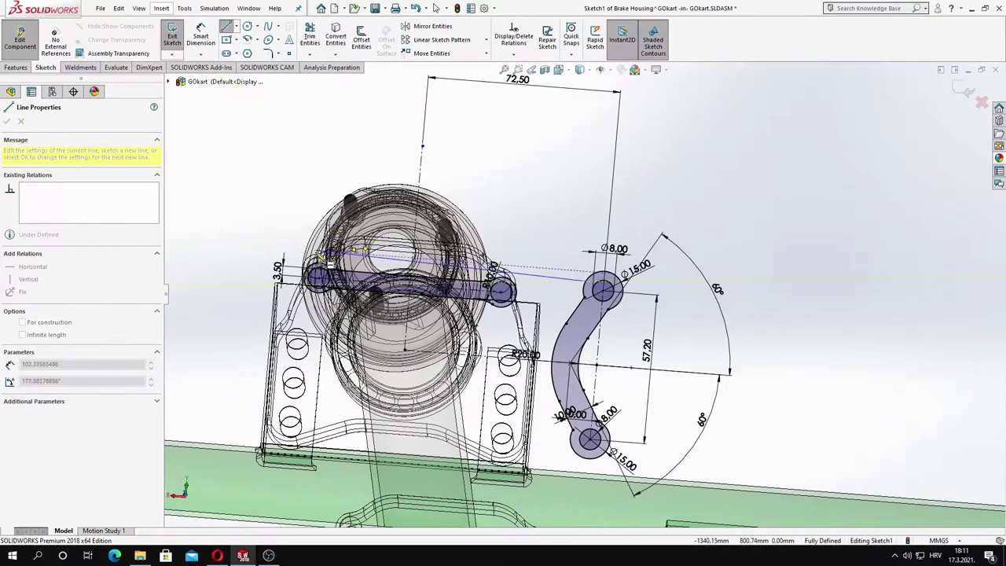
{"action": "scroll", "coordinate": [322, 259], "scroll_direction": "down", "scroll_amount": 2}
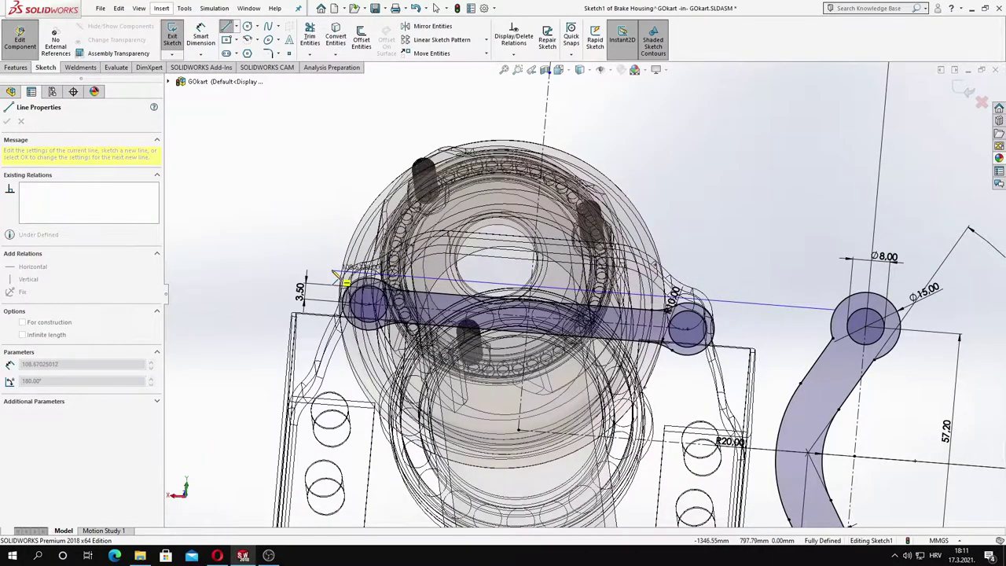
{"action": "left_click", "coordinate": [338, 276]}
{"action": "key", "text": "Escape"}
{"action": "scroll", "coordinate": [583, 293], "scroll_direction": "up", "scroll_amount": 2}
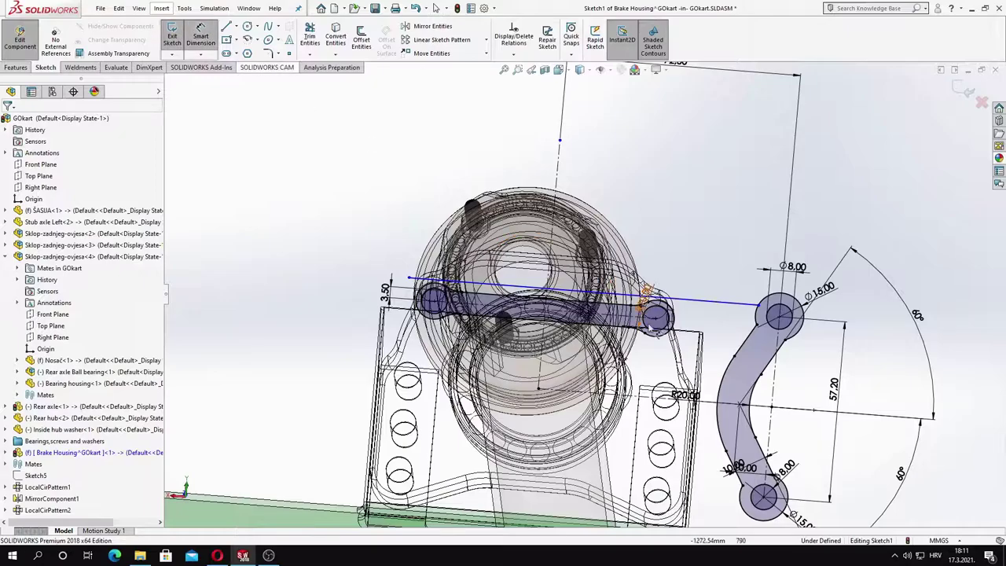
Dimension the line's left end vertically from the circle centre, ending at 32.50 mm
{"action": "left_click", "coordinate": [550, 290]}
{"action": "left_click", "coordinate": [537, 388]}
{"action": "left_click", "coordinate": [307, 322]}
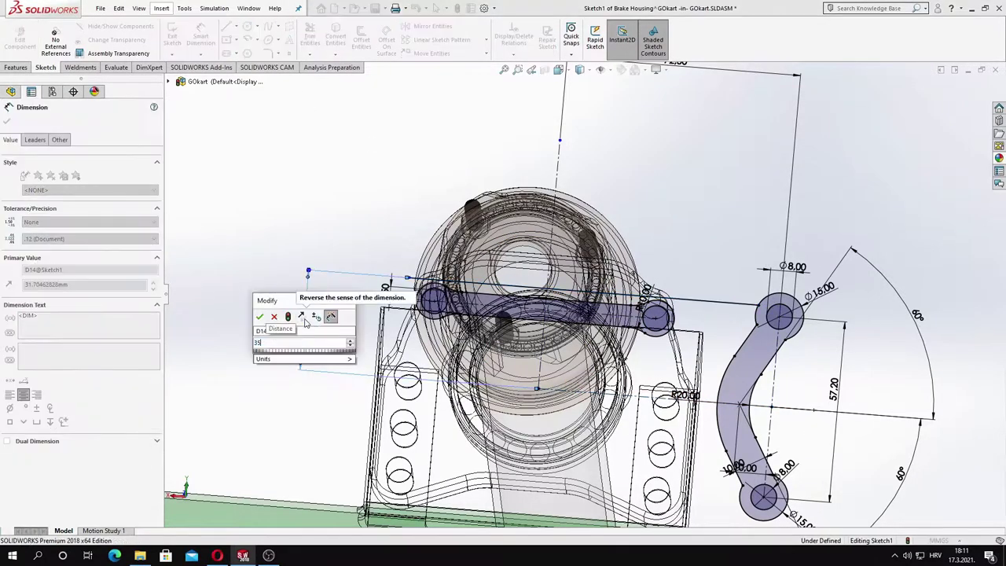
{"action": "type", "text": "35"}
{"action": "key", "text": "Return"}
{"action": "scroll", "coordinate": [313, 325], "scroll_direction": "up", "scroll_amount": 2}
{"action": "mouse_move", "coordinate": [312, 325]}
{"action": "middle_mouse_down"}
{"action": "mouse_move", "coordinate": [558, 305]}
{"action": "mouse_move", "coordinate": [472, 315]}
{"action": "middle_mouse_up"}
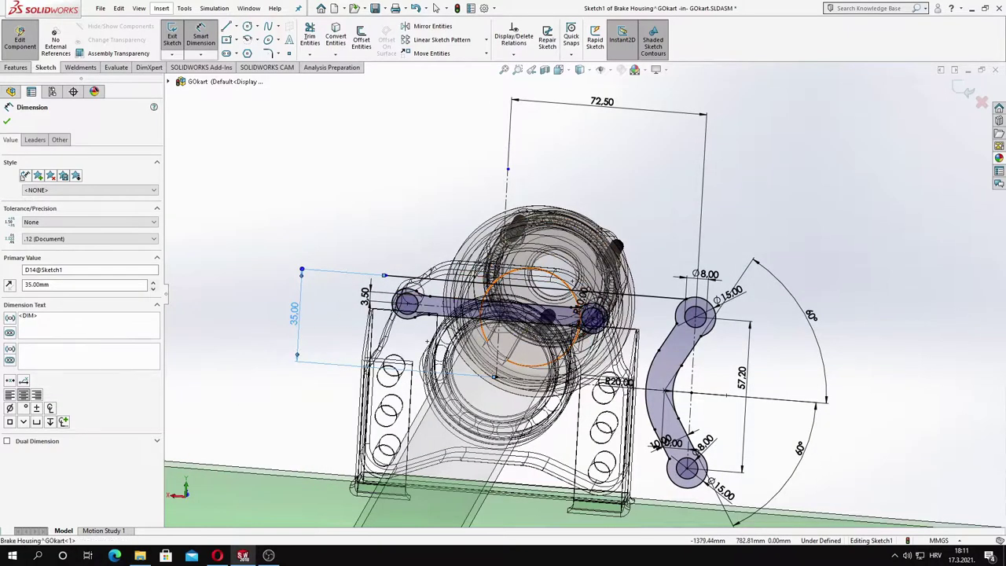
{"action": "key", "text": "Escape"}
{"action": "double_click", "coordinate": [291, 320]}
{"action": "key", "text": "Return"}
{"action": "scroll", "coordinate": [424, 331], "scroll_direction": "down", "scroll_amount": 2}
{"action": "scroll", "coordinate": [425, 330], "scroll_direction": "down", "scroll_amount": 1}
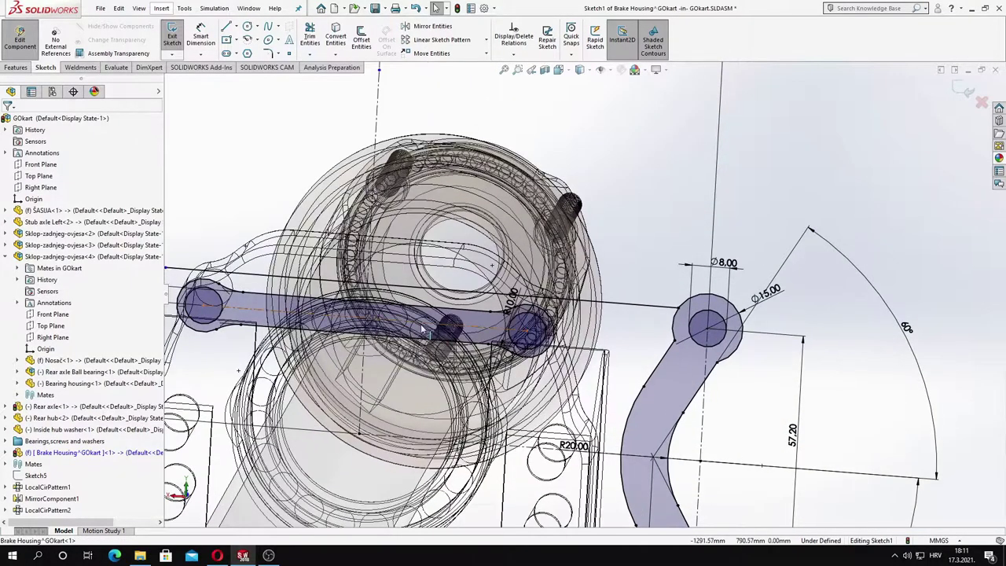
{"action": "scroll", "coordinate": [425, 330], "scroll_direction": "up", "scroll_amount": 1}
{"action": "scroll", "coordinate": [409, 301], "scroll_direction": "down", "scroll_amount": 3}
{"action": "scroll", "coordinate": [405, 297], "scroll_direction": "down", "scroll_amount": 2}
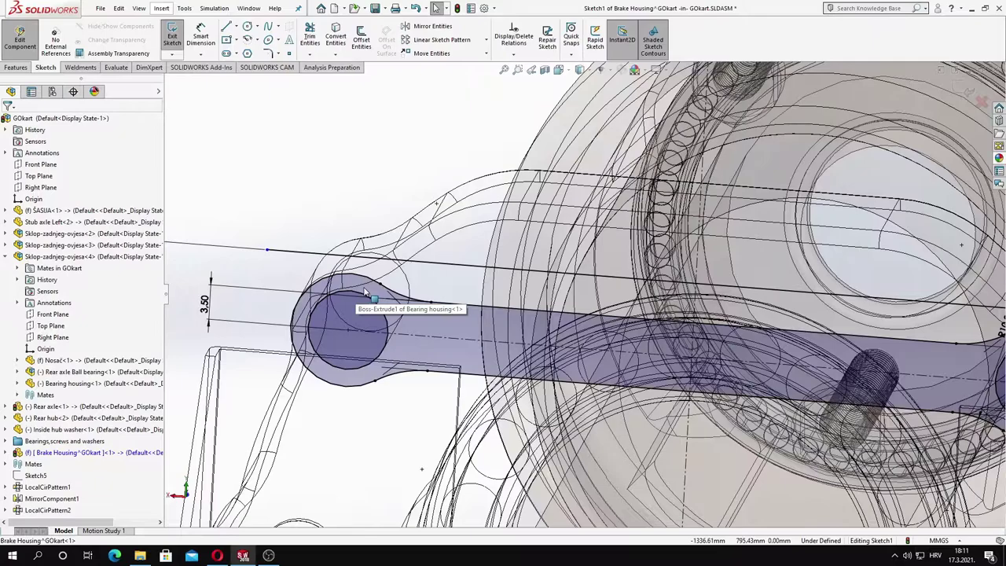
{"action": "scroll", "coordinate": [404, 296], "scroll_direction": "up", "scroll_amount": 1}
{"action": "scroll", "coordinate": [598, 328], "scroll_direction": "up", "scroll_amount": 3}
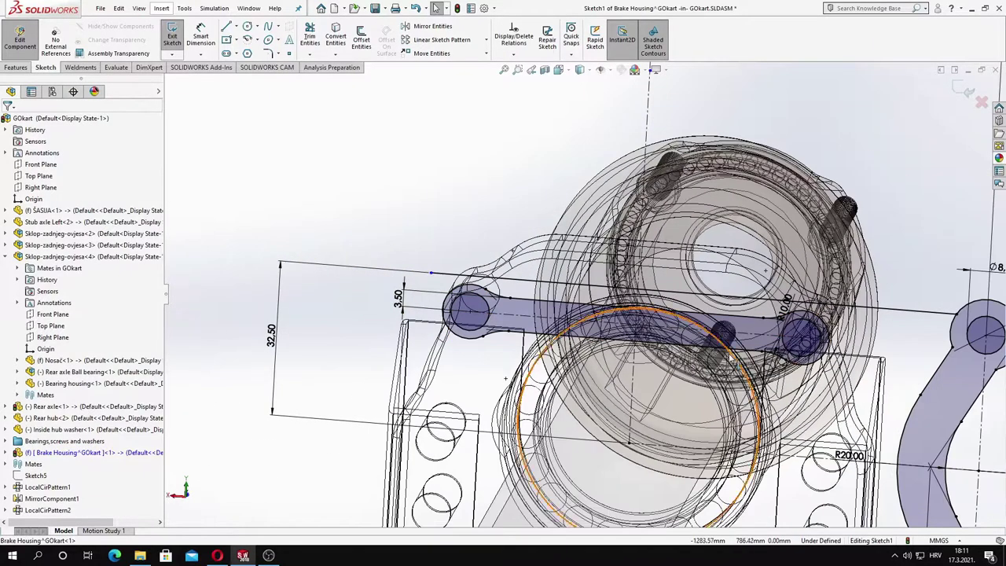
{"action": "scroll", "coordinate": [759, 358], "scroll_direction": "down", "scroll_amount": 4}
{"action": "scroll", "coordinate": [759, 358], "scroll_direction": "up", "scroll_amount": 1}
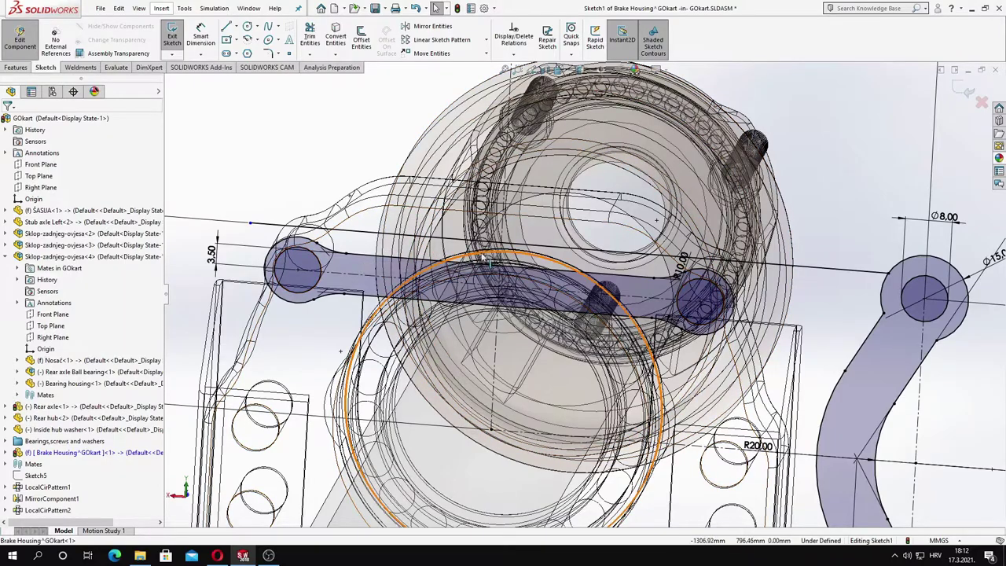
{"action": "scroll", "coordinate": [490, 261], "scroll_direction": "up", "scroll_amount": 3}
{"action": "scroll", "coordinate": [629, 315], "scroll_direction": "up", "scroll_amount": 2}
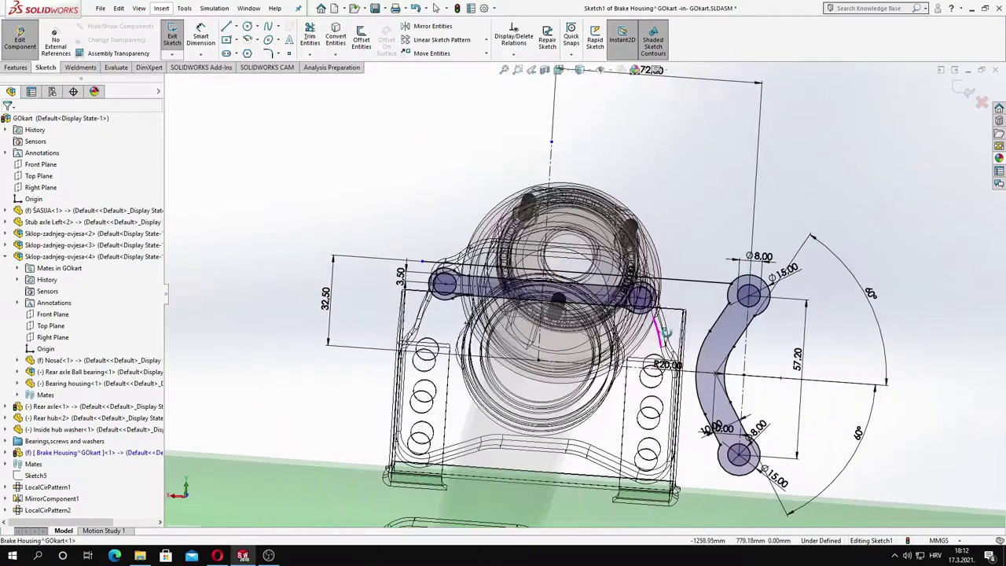
{"action": "scroll", "coordinate": [660, 330], "scroll_direction": "down", "scroll_amount": 5}
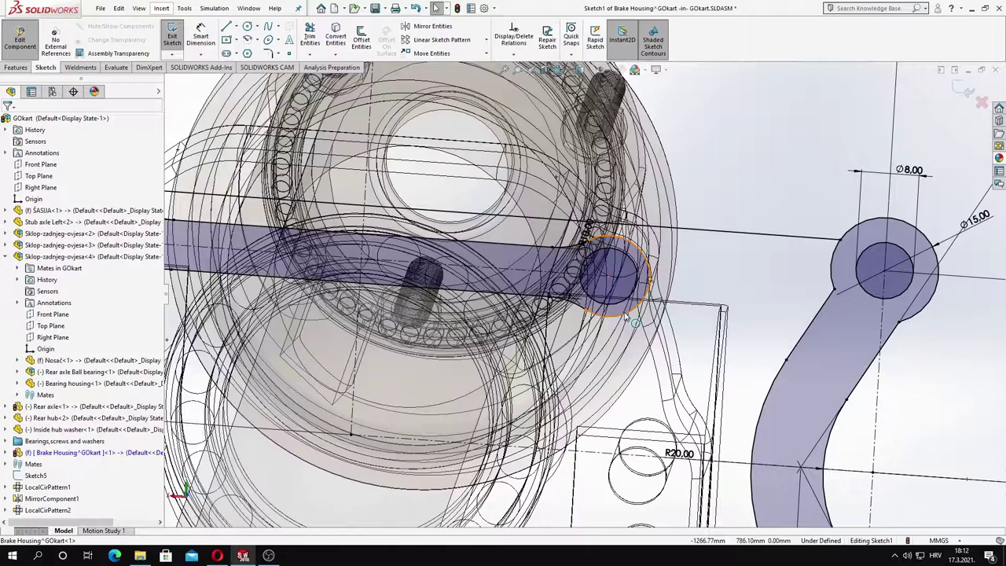
{"action": "key", "text": "l"}
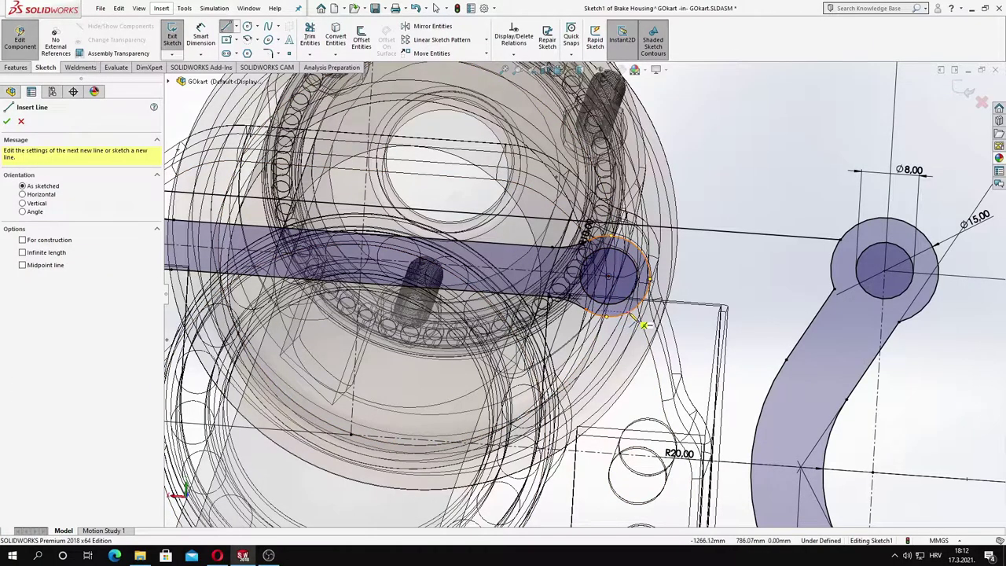
{"action": "left_click", "coordinate": [643, 324]}
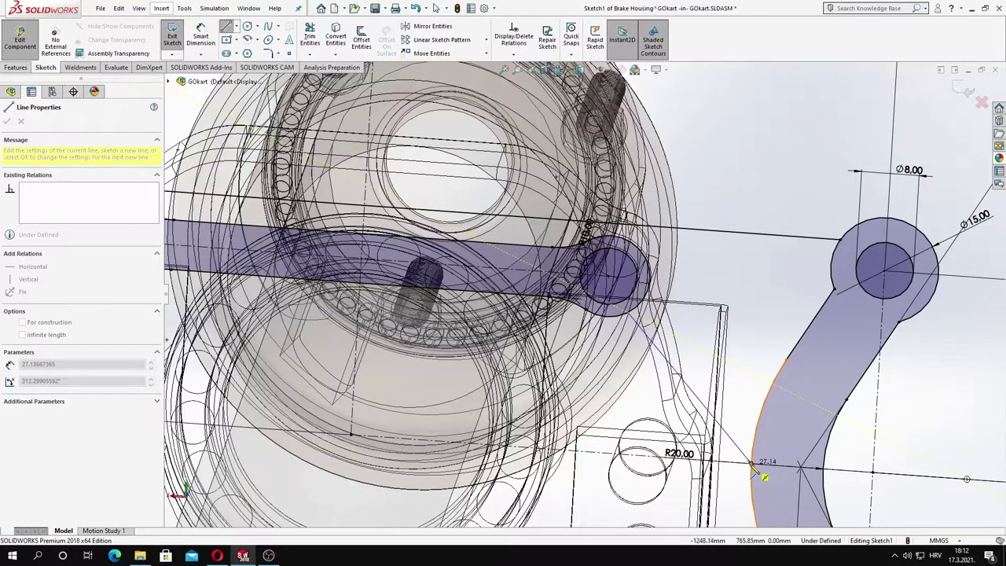
{"action": "scroll", "coordinate": [754, 466], "scroll_direction": "up", "scroll_amount": 5}
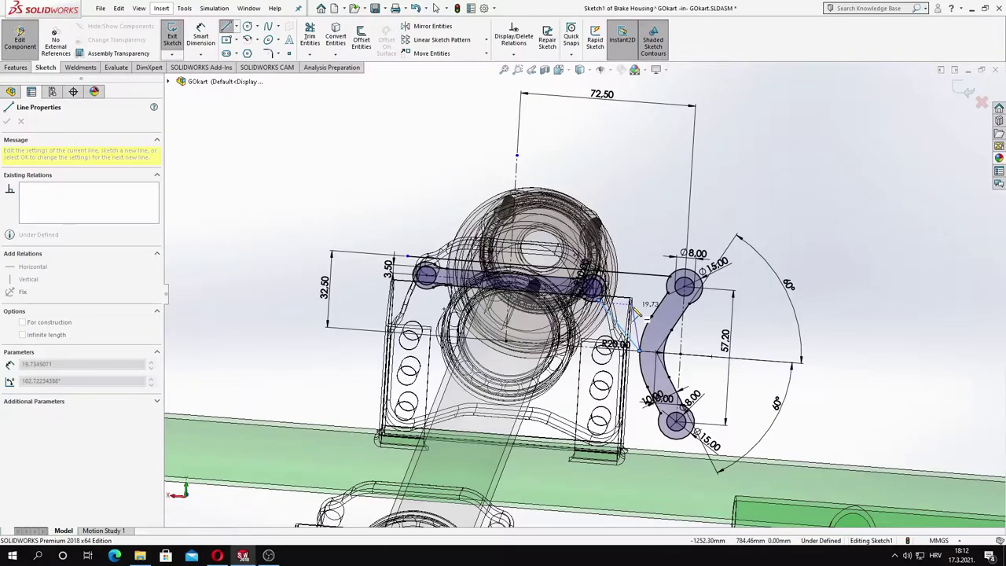
{"action": "scroll", "coordinate": [640, 344], "scroll_direction": "down", "scroll_amount": 4}
{"action": "left_click", "coordinate": [686, 384]}
{"action": "key", "text": "Escape"}
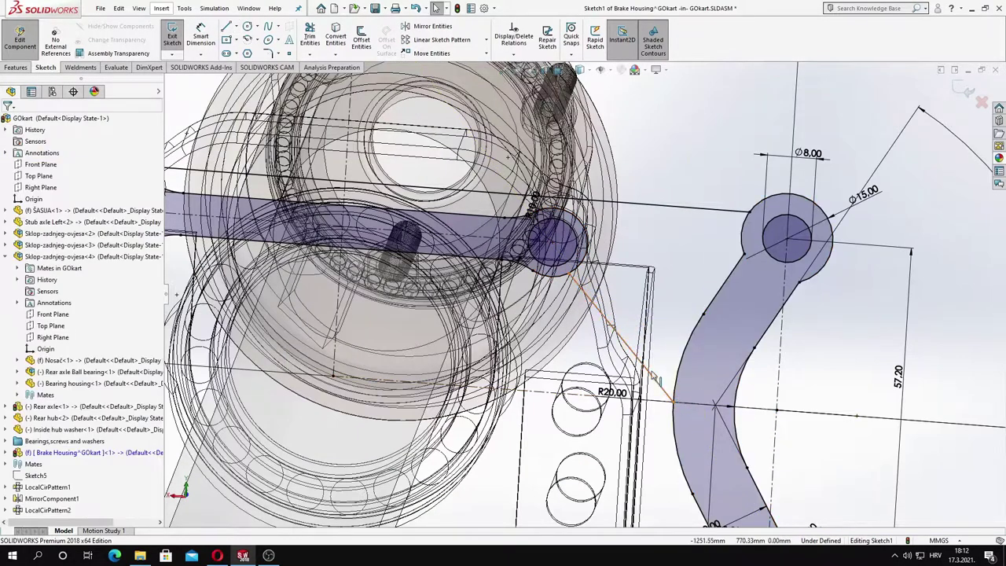
{"action": "left_click", "coordinate": [673, 404]}
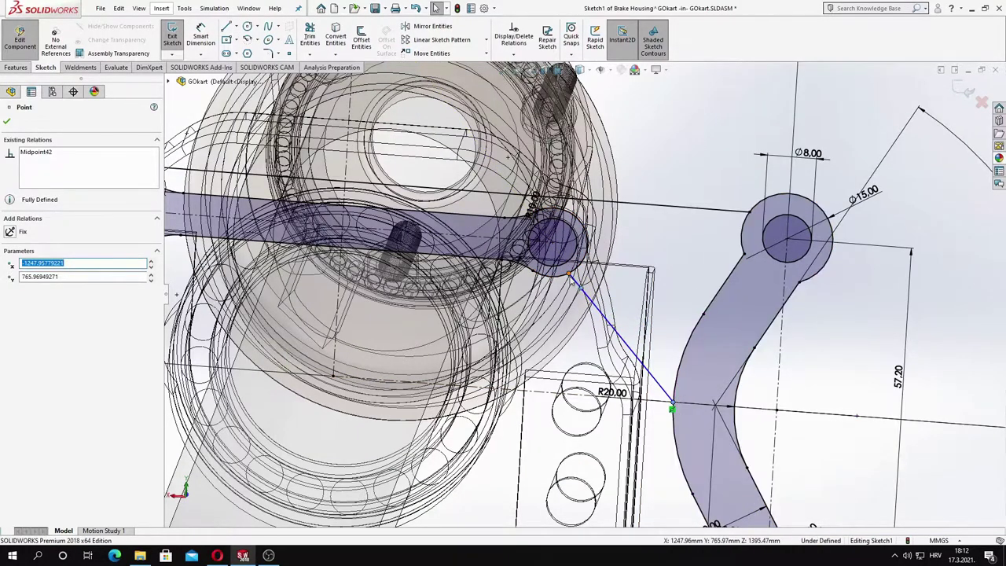
{"action": "key", "text": "Escape"}
{"action": "scroll", "coordinate": [600, 323], "scroll_direction": "up", "scroll_amount": 2}
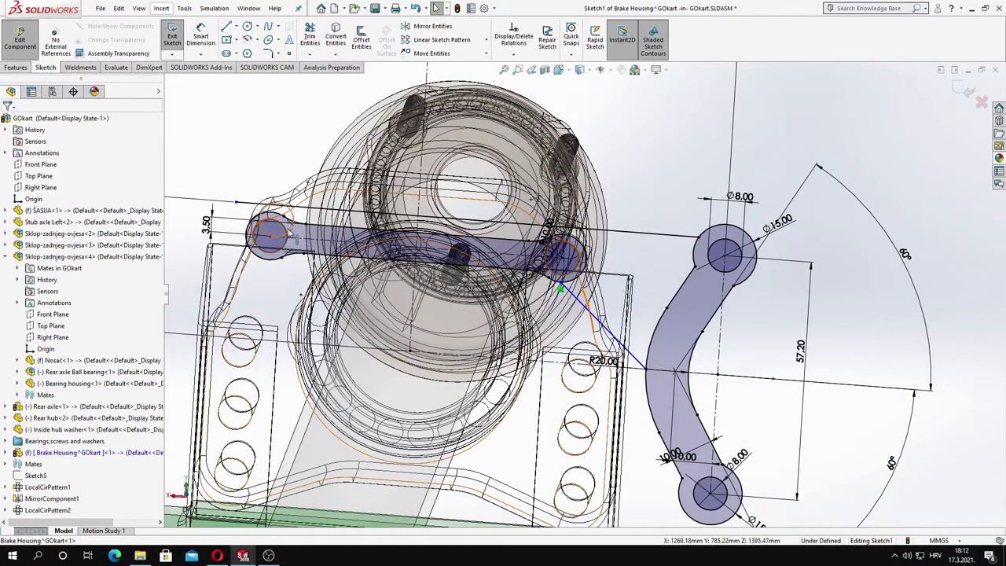
{"action": "scroll", "coordinate": [360, 224], "scroll_direction": "down", "scroll_amount": 3}
{"action": "left_click", "coordinate": [360, 224]}
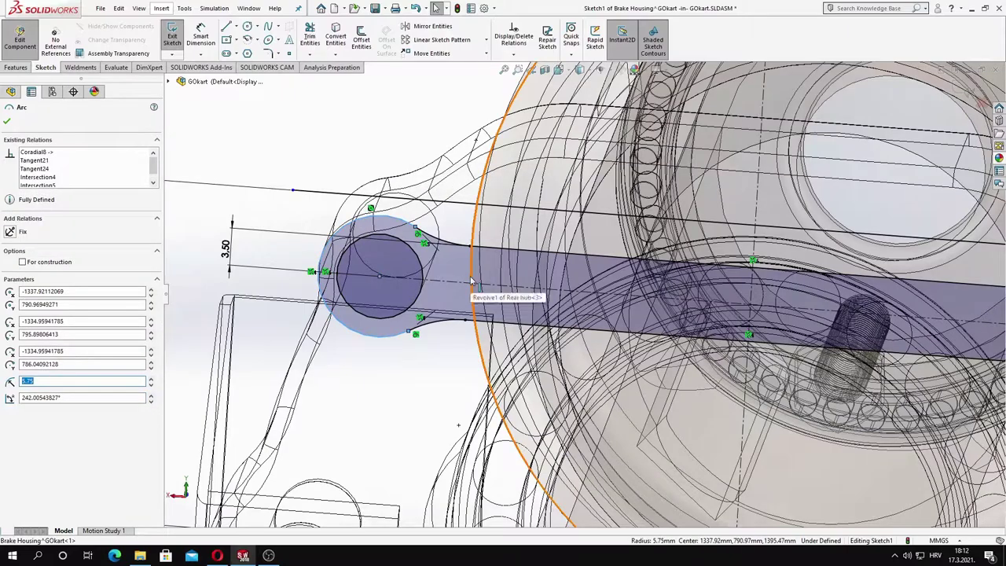
{"action": "key", "text": "Escape"}
{"action": "scroll", "coordinate": [551, 291], "scroll_direction": "down", "scroll_amount": 3}
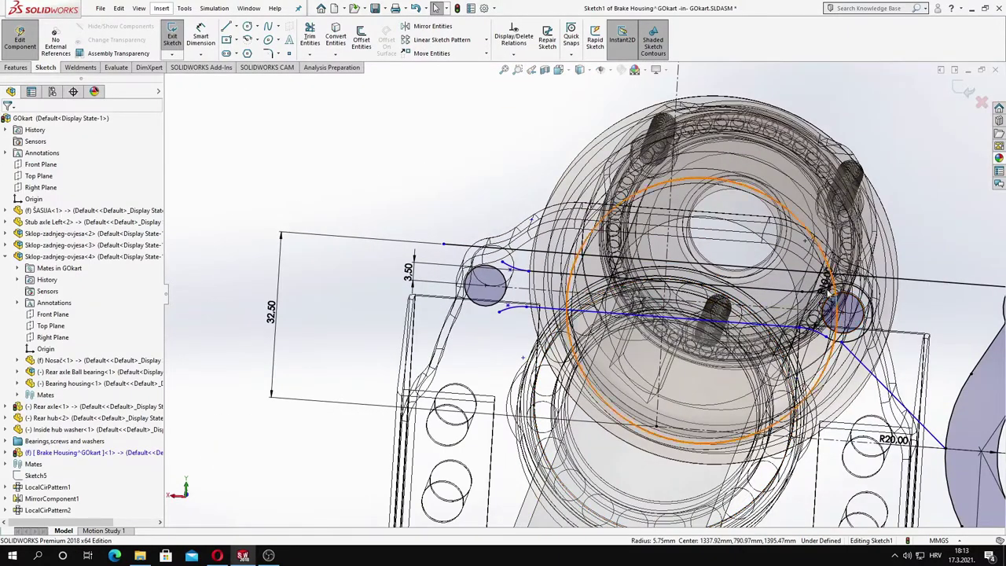
{"action": "scroll", "coordinate": [528, 295], "scroll_direction": "down", "scroll_amount": 4}
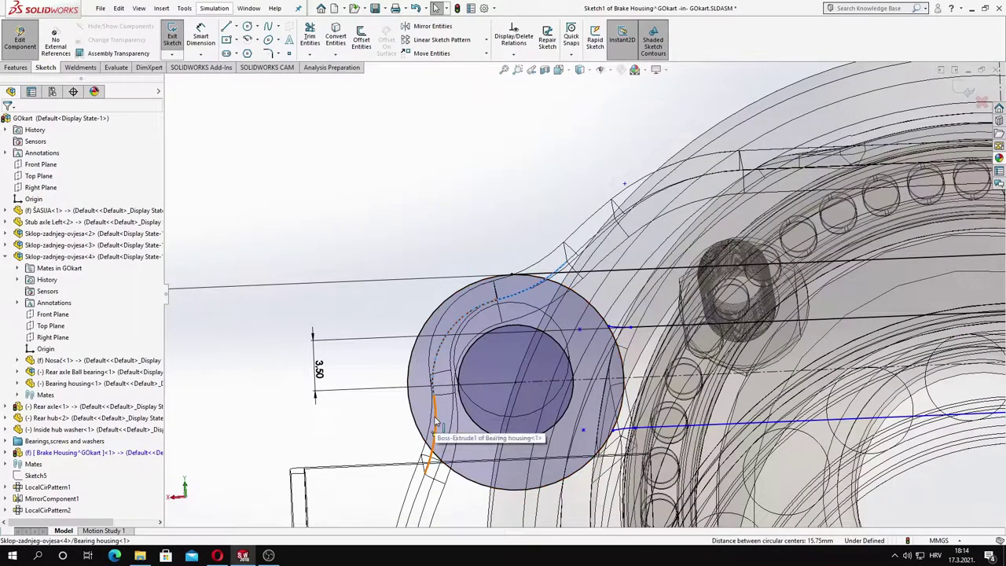
Power-trim the outer circle segment overlapping the link bar's left hole
{"action": "left_click", "coordinate": [308, 36]}
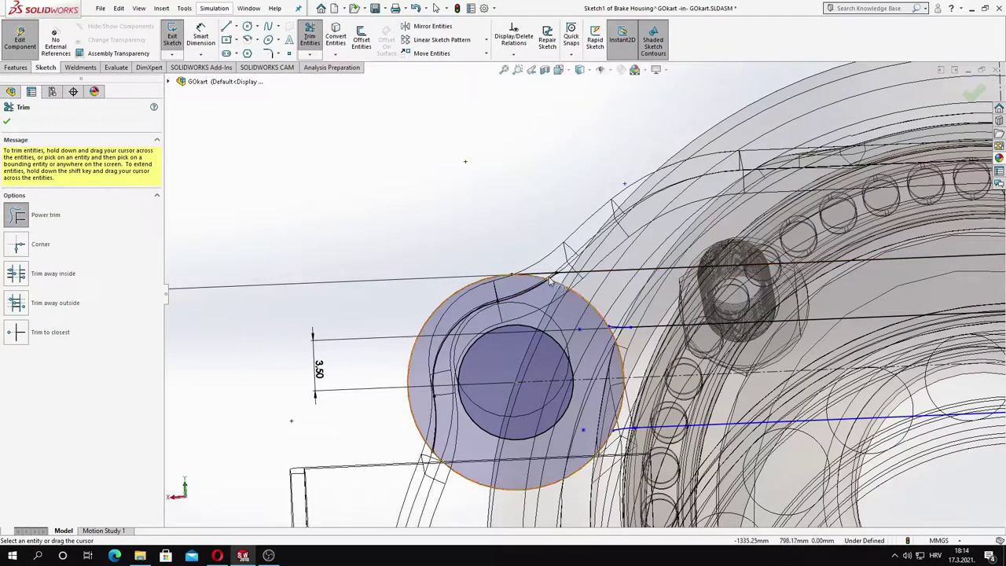
{"action": "scroll", "coordinate": [479, 315], "scroll_direction": "down", "scroll_amount": 2}
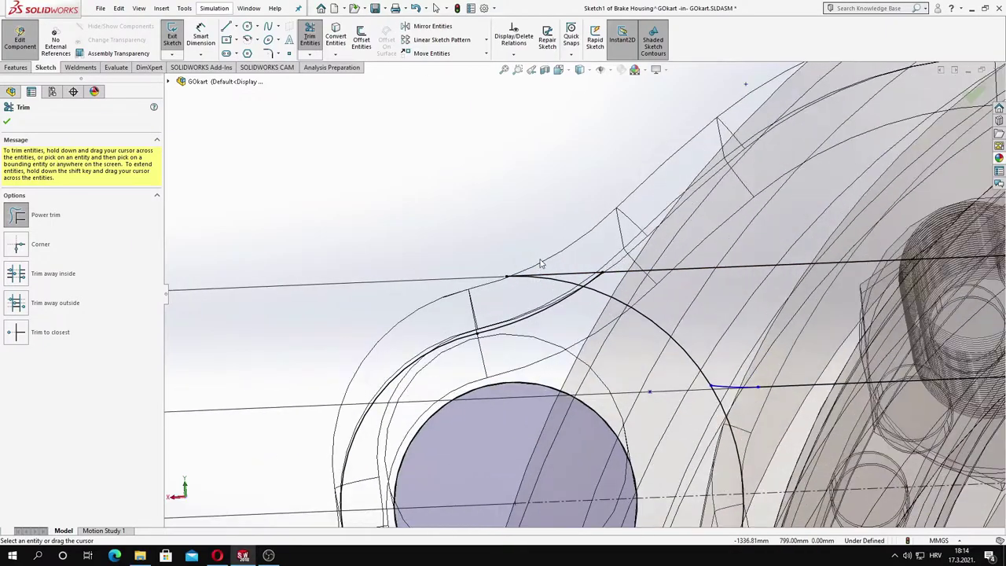
{"action": "scroll", "coordinate": [495, 346], "scroll_direction": "up", "scroll_amount": 1}
{"action": "scroll", "coordinate": [509, 370], "scroll_direction": "down", "scroll_amount": 2}
{"action": "scroll", "coordinate": [510, 369], "scroll_direction": "up", "scroll_amount": 2}
{"action": "scroll", "coordinate": [629, 236], "scroll_direction": "down", "scroll_amount": 1}
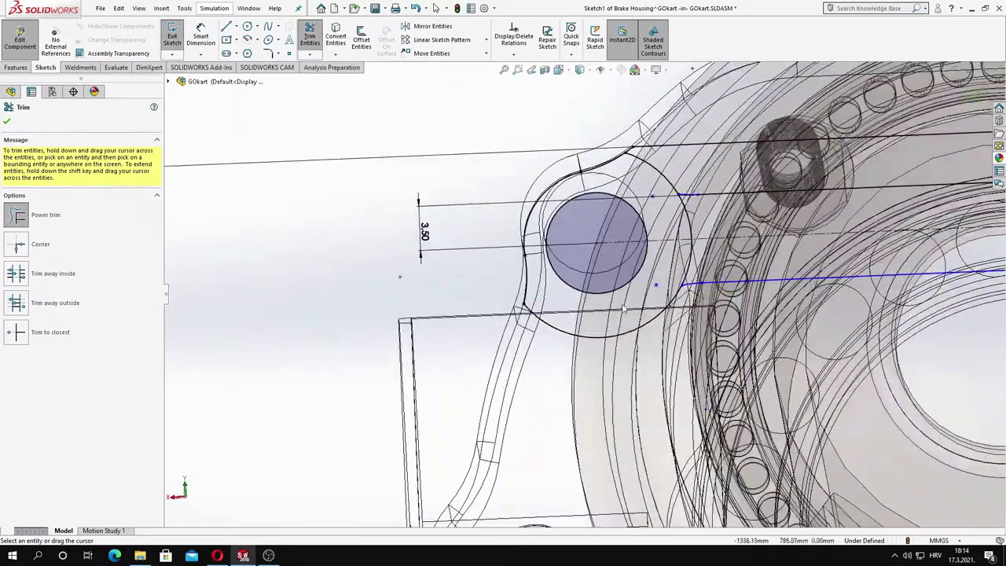
{"action": "scroll", "coordinate": [671, 167], "scroll_direction": "down", "scroll_amount": 1}
{"action": "scroll", "coordinate": [695, 214], "scroll_direction": "down", "scroll_amount": 2}
{"action": "scroll", "coordinate": [615, 271], "scroll_direction": "up", "scroll_amount": 4}
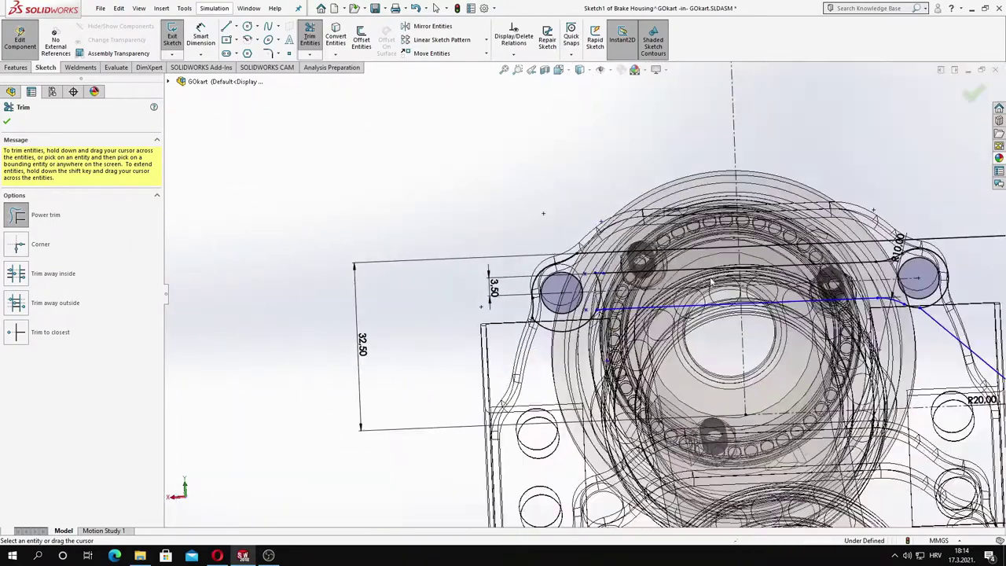
{"action": "scroll", "coordinate": [615, 272], "scroll_direction": "down", "scroll_amount": 2}
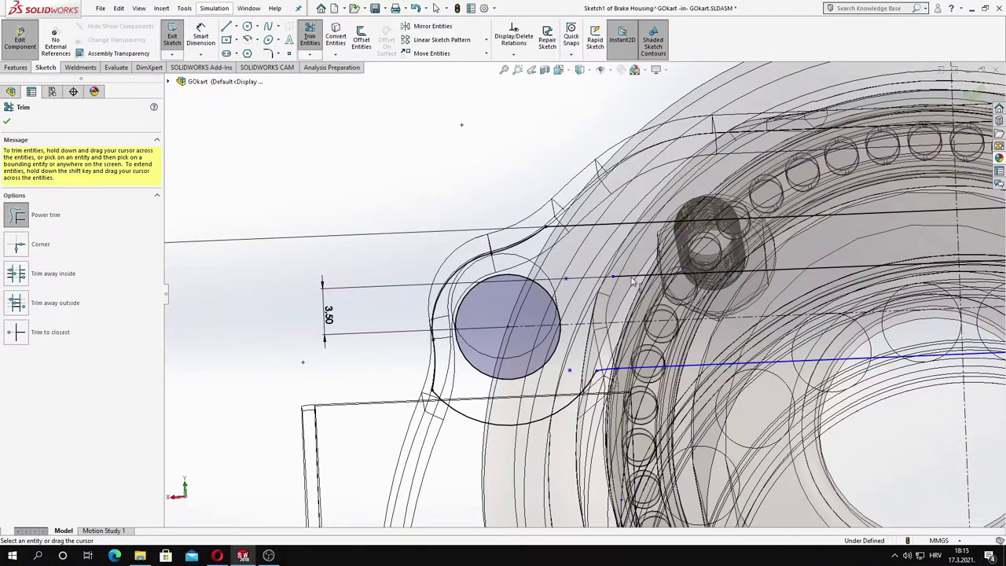
{"action": "scroll", "coordinate": [633, 283], "scroll_direction": "up", "scroll_amount": 2}
{"action": "scroll", "coordinate": [889, 279], "scroll_direction": "up", "scroll_amount": 1}
{"action": "scroll", "coordinate": [771, 281], "scroll_direction": "down", "scroll_amount": 1}
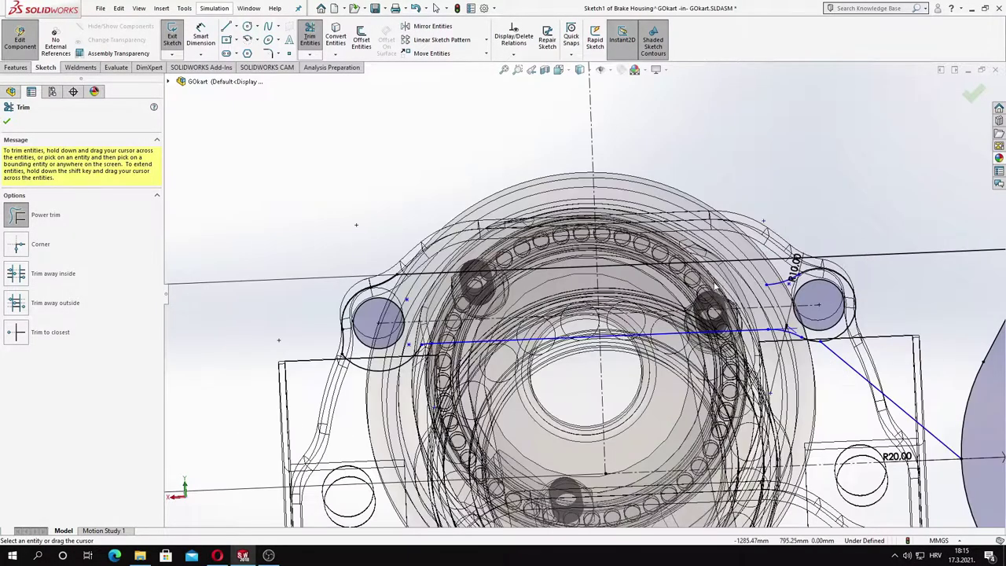
{"action": "scroll", "coordinate": [719, 287], "scroll_direction": "down", "scroll_amount": 1}
{"action": "scroll", "coordinate": [739, 269], "scroll_direction": "down", "scroll_amount": 2}
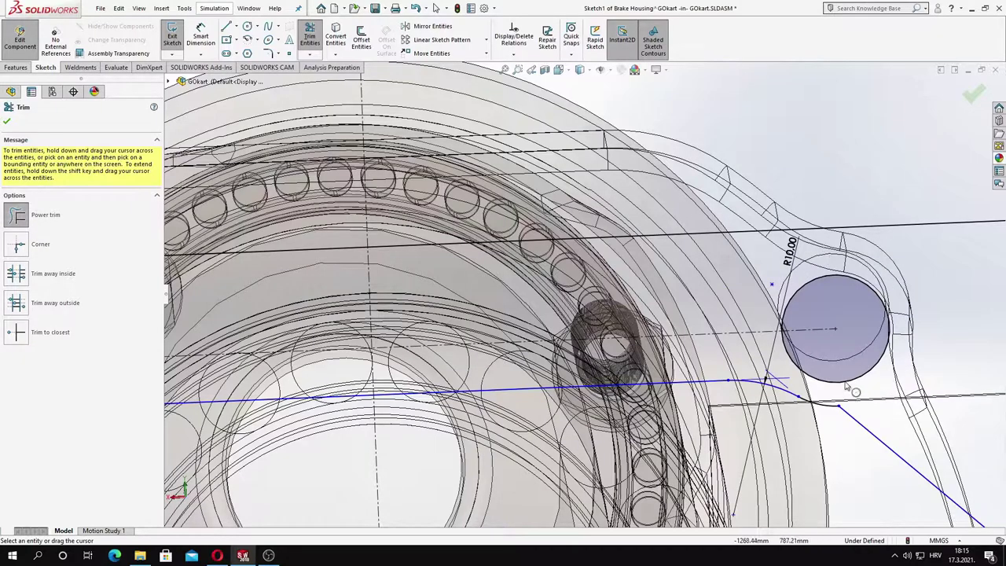
{"action": "scroll", "coordinate": [781, 384], "scroll_direction": "up", "scroll_amount": 2}
{"action": "left_click", "coordinate": [268, 52]}
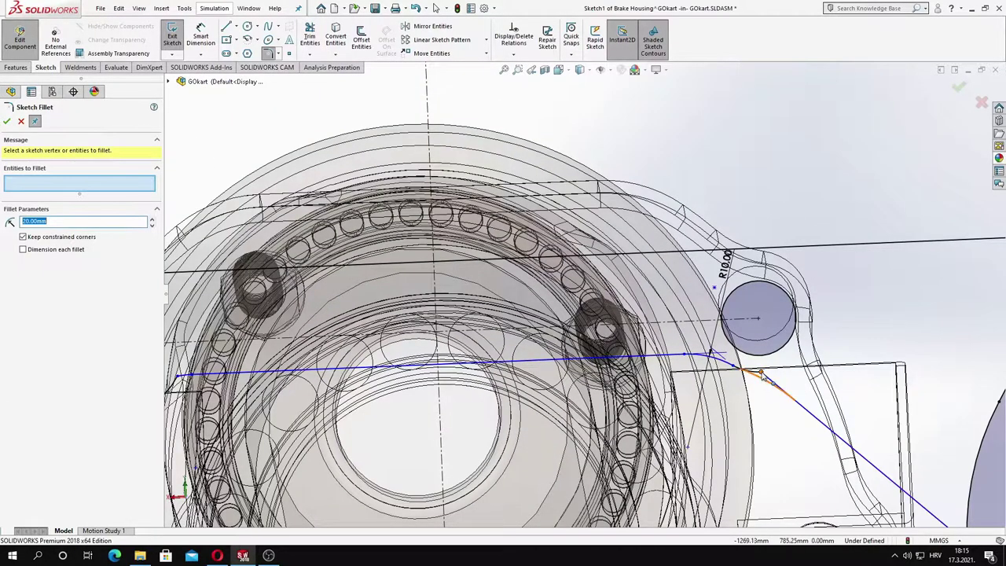
Round the corner between the diagonal line and its neighbour with an R10 fillet
{"action": "left_click", "coordinate": [777, 383]}
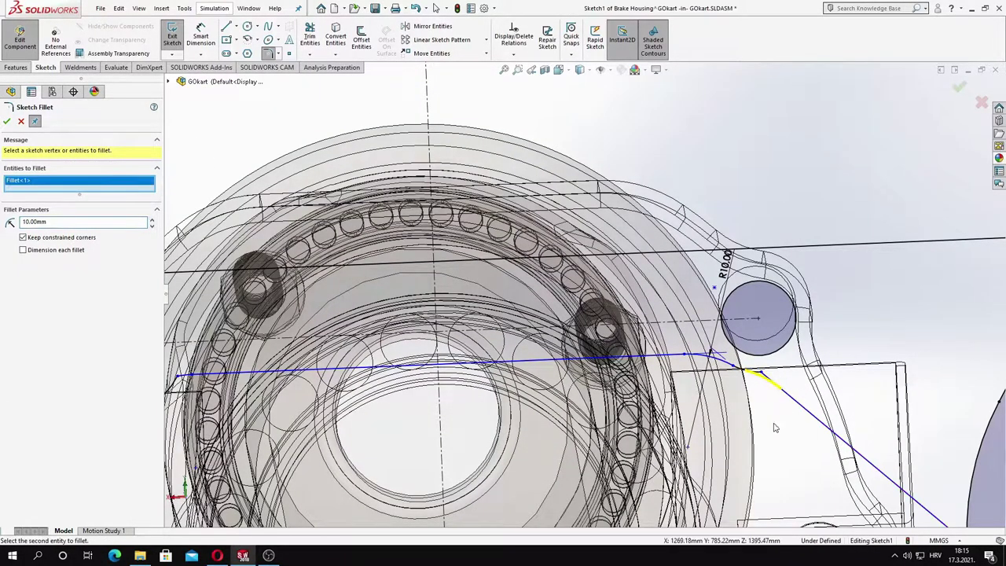
{"action": "left_click", "coordinate": [712, 356]}
{"action": "scroll", "coordinate": [690, 373], "scroll_direction": "down", "scroll_amount": 3}
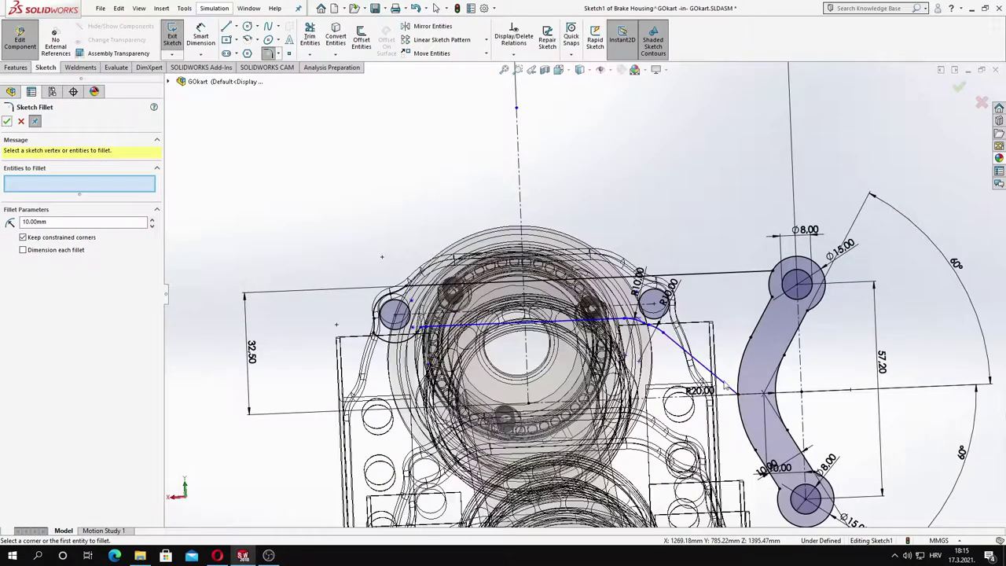
{"action": "left_click", "coordinate": [7, 120]}
{"action": "scroll", "coordinate": [735, 376], "scroll_direction": "up", "scroll_amount": 3}
Attach the diagonal line's lower endpoint onto the arm's curved edge
{"action": "left_click", "coordinate": [739, 406]}
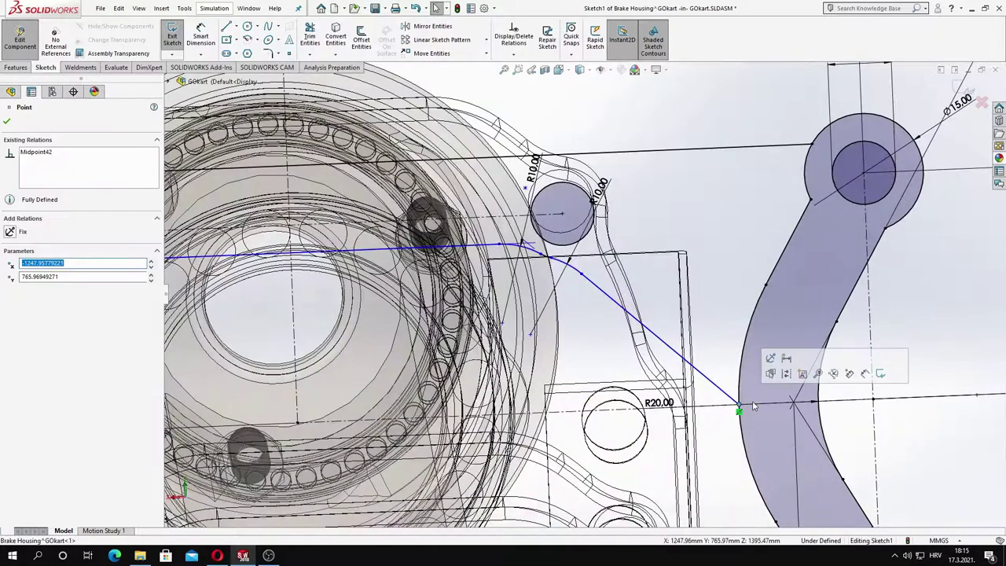
{"action": "right_click", "coordinate": [739, 407]}
{"action": "key", "text": "Escape"}
{"action": "mouse_move", "coordinate": [742, 396]}
{"action": "left_mouse_down"}
{"action": "mouse_move", "coordinate": [747, 336]}
{"action": "mouse_move", "coordinate": [756, 364]}
{"action": "left_mouse_up"}
{"action": "scroll", "coordinate": [693, 311], "scroll_direction": "down", "scroll_amount": 5}
{"action": "key", "text": "Escape"}
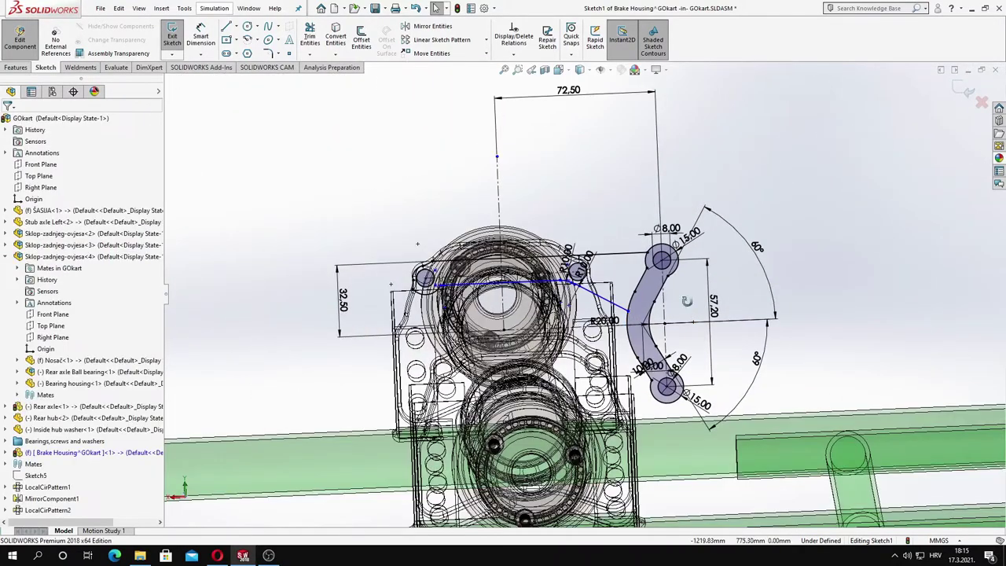
{"action": "middle_click_drag", "start_coordinate": [692, 303], "coordinate": [621, 297]}
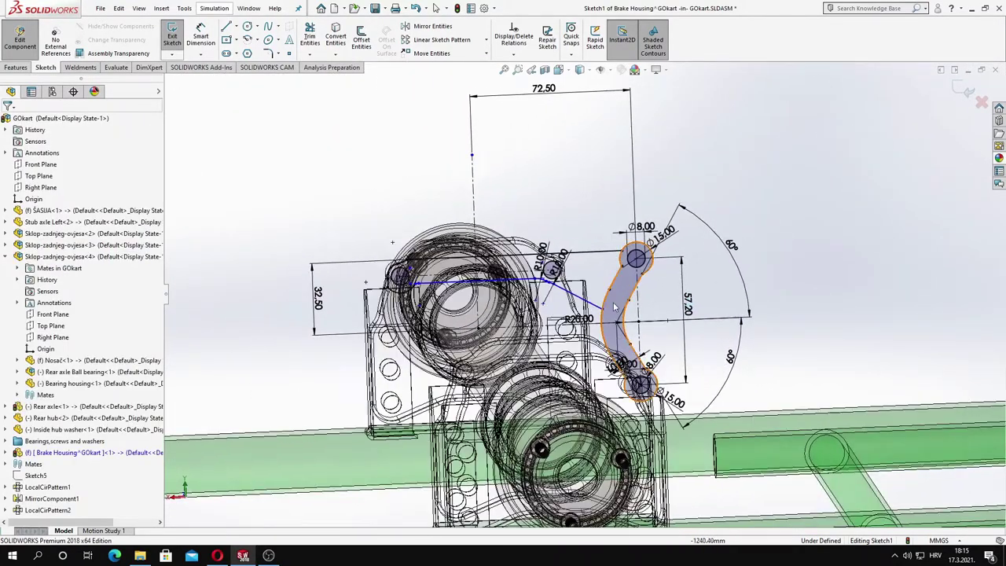
{"action": "left_click", "coordinate": [610, 294]}
{"action": "key", "text": "Escape"}
{"action": "scroll", "coordinate": [560, 288], "scroll_direction": "up", "scroll_amount": 5}
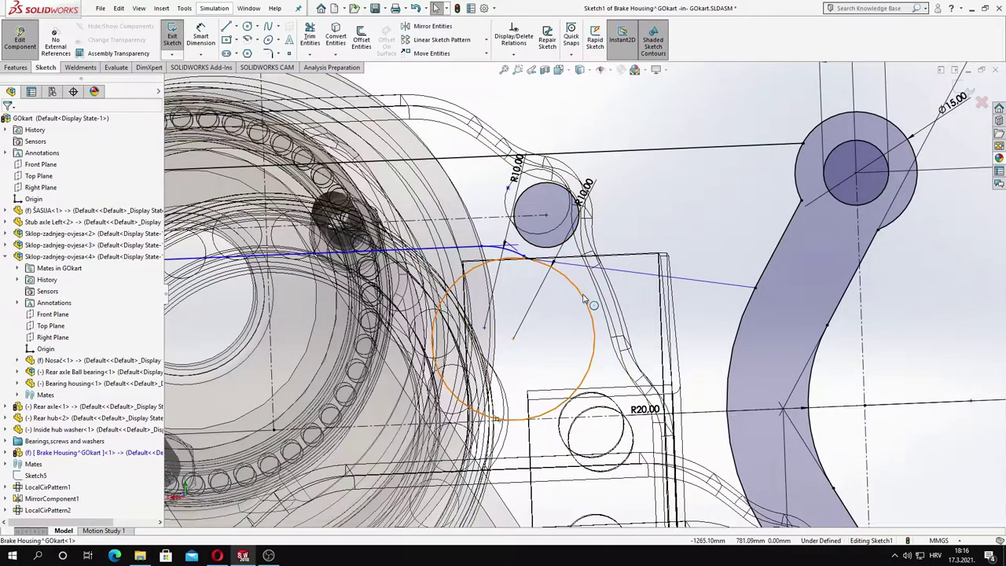
Delete the unwanted circle below the hole
{"action": "left_click", "coordinate": [585, 299]}
{"action": "key", "text": "Delete"}
{"action": "key", "text": "Return"}
{"action": "scroll", "coordinate": [545, 262], "scroll_direction": "up", "scroll_amount": 5}
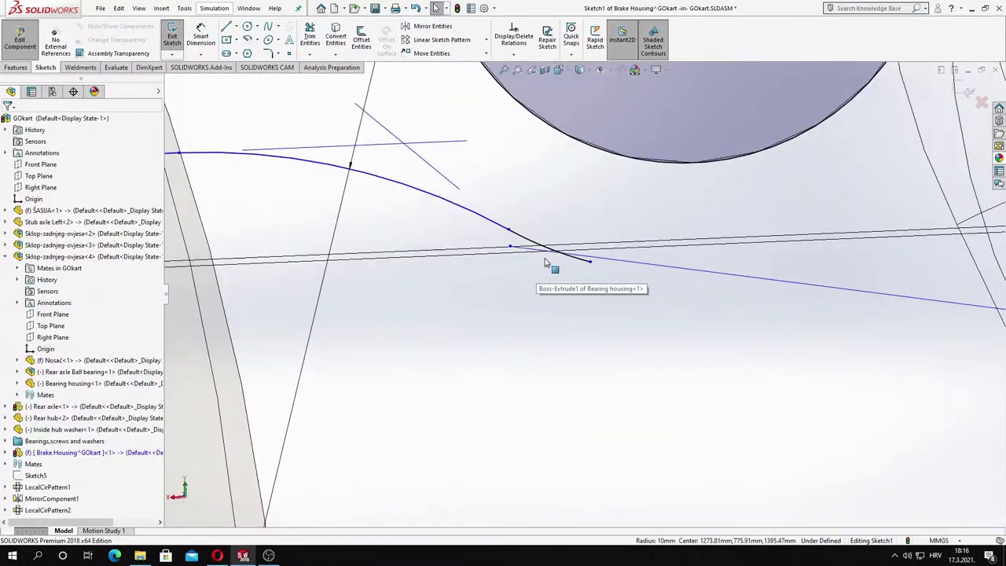
{"action": "scroll", "coordinate": [545, 262], "scroll_direction": "up", "scroll_amount": 3}
Drag the curve's endpoint into position on the arm outline
{"action": "left_click", "coordinate": [632, 271]}
{"action": "key", "text": "Escape"}
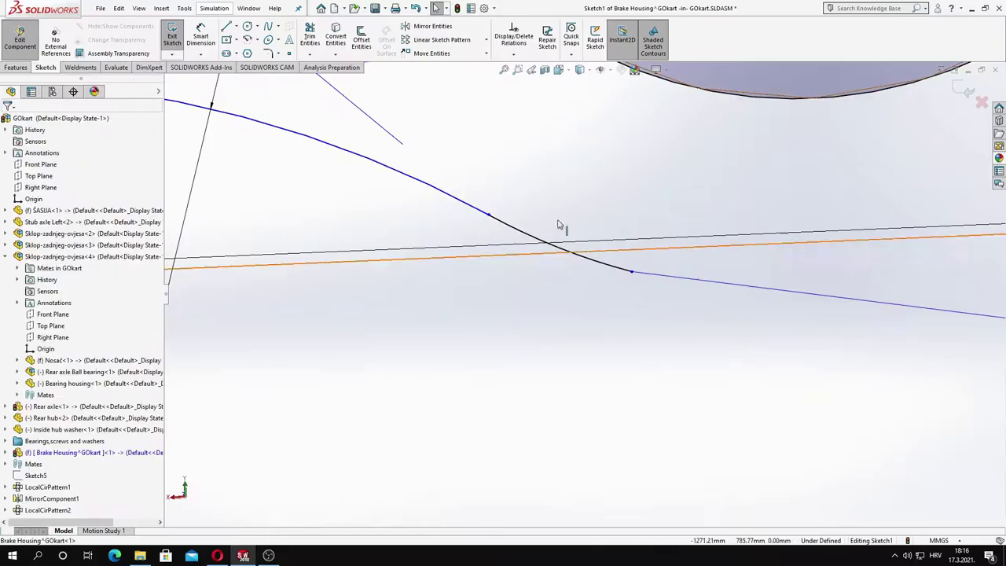
{"action": "right_click_drag", "start_coordinate": [561, 225], "coordinate": [611, 243]}
{"action": "key", "text": "Escape"}
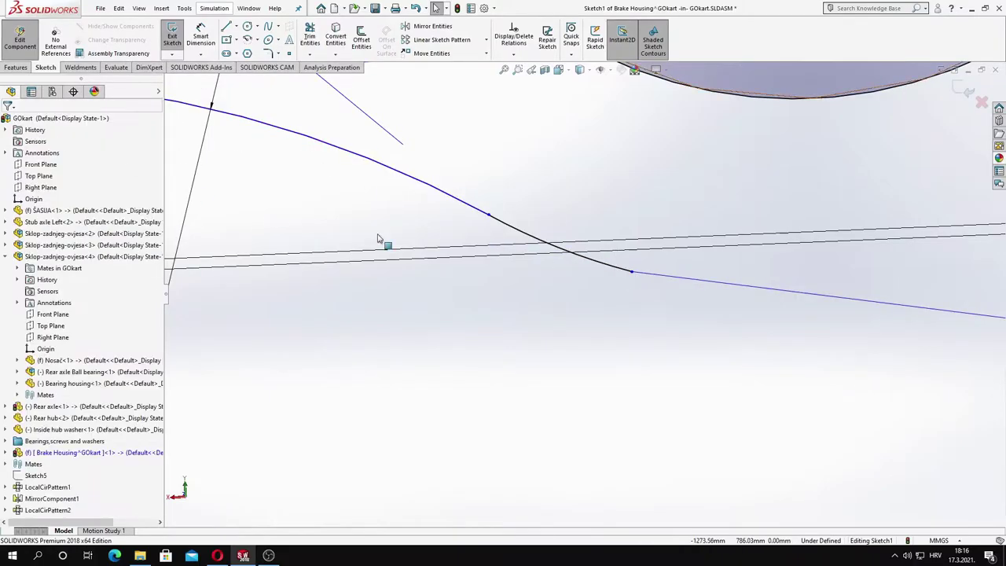
{"action": "scroll", "coordinate": [629, 272], "scroll_direction": "down", "scroll_amount": 3}
{"action": "scroll", "coordinate": [629, 272], "scroll_direction": "down", "scroll_amount": 3}
{"action": "scroll", "coordinate": [630, 270], "scroll_direction": "down", "scroll_amount": 2}
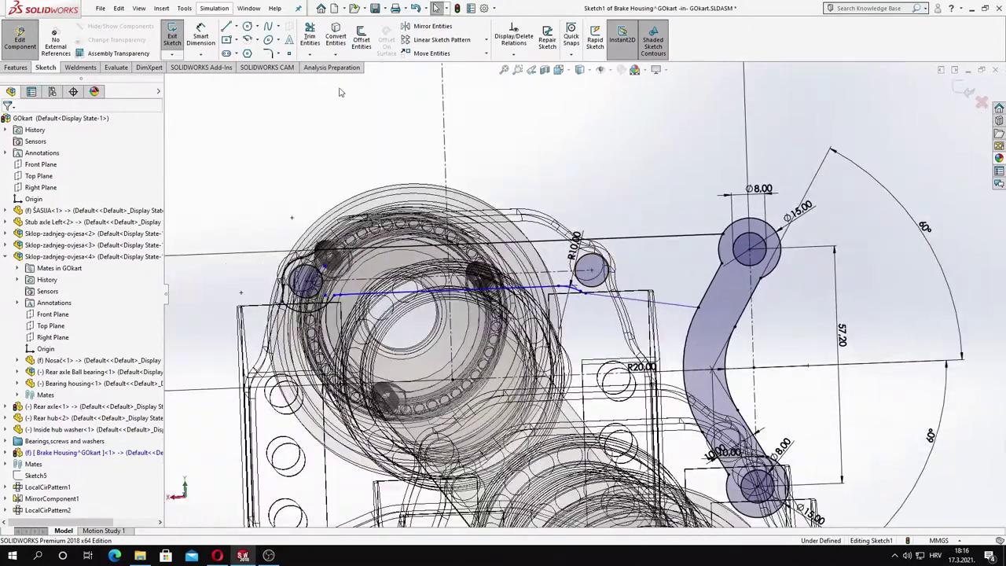
{"action": "left_click", "coordinate": [310, 35]}
Trim part of the bracket's arm outline, then undo that trim
{"action": "left_click_drag", "start_coordinate": [698, 275], "coordinate": [720, 296]}
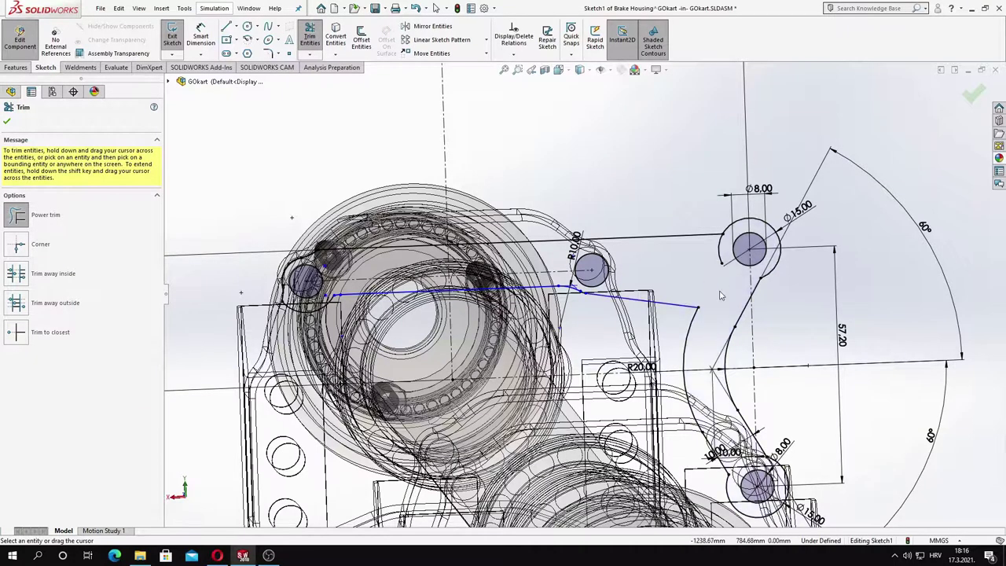
{"action": "scroll", "coordinate": [720, 296], "scroll_direction": "up", "scroll_amount": 3}
{"action": "key", "text": "ctrl+z"}
{"action": "scroll", "coordinate": [668, 299], "scroll_direction": "down", "scroll_amount": 4}
{"action": "scroll", "coordinate": [613, 302], "scroll_direction": "down", "scroll_amount": 2}
{"action": "scroll", "coordinate": [558, 309], "scroll_direction": "up", "scroll_amount": 3}
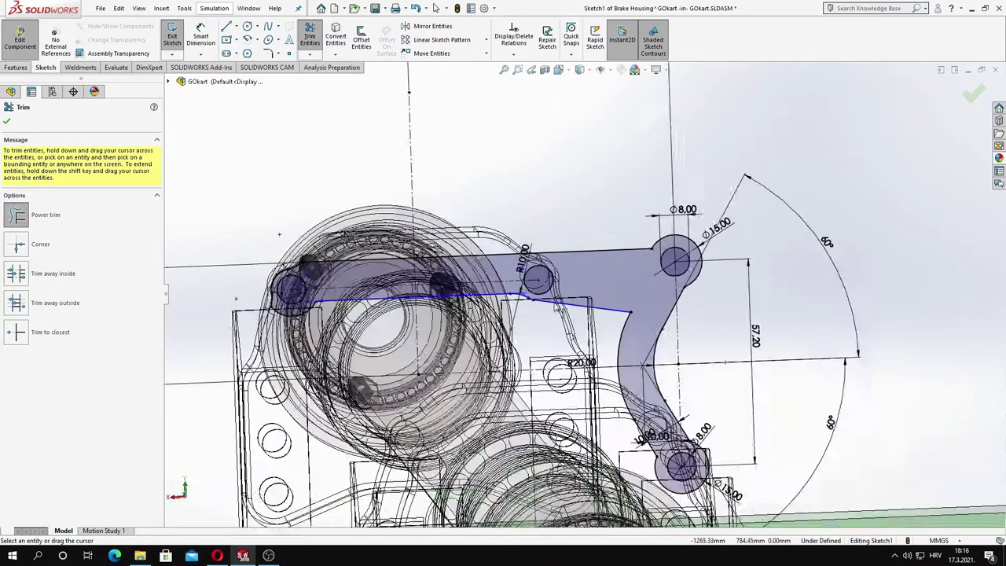
{"action": "scroll", "coordinate": [556, 310], "scroll_direction": "up", "scroll_amount": 3}
{"action": "scroll", "coordinate": [513, 278], "scroll_direction": "down", "scroll_amount": 2}
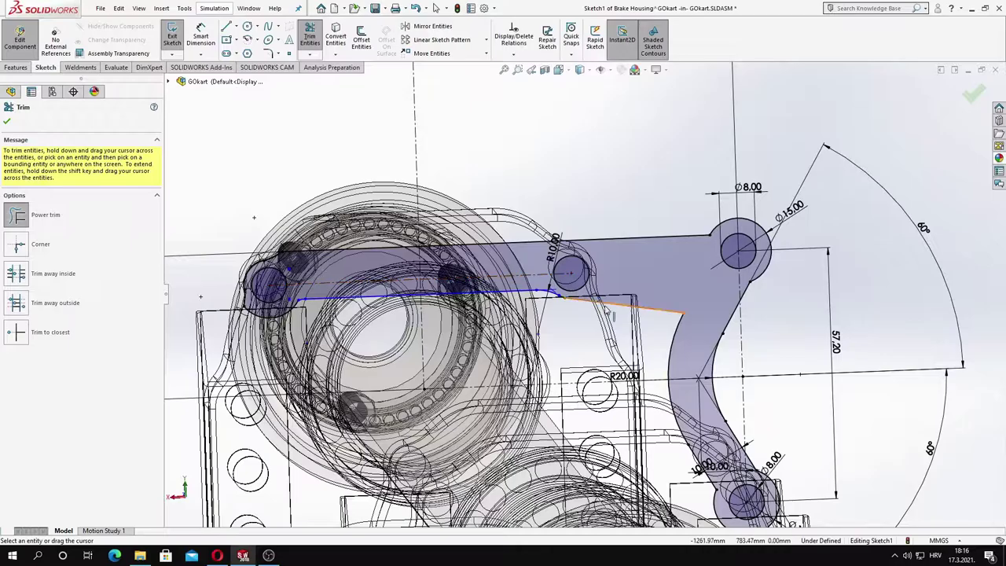
{"action": "scroll", "coordinate": [341, 297], "scroll_direction": "up", "scroll_amount": 3}
{"action": "scroll", "coordinate": [332, 329], "scroll_direction": "up", "scroll_amount": 2}
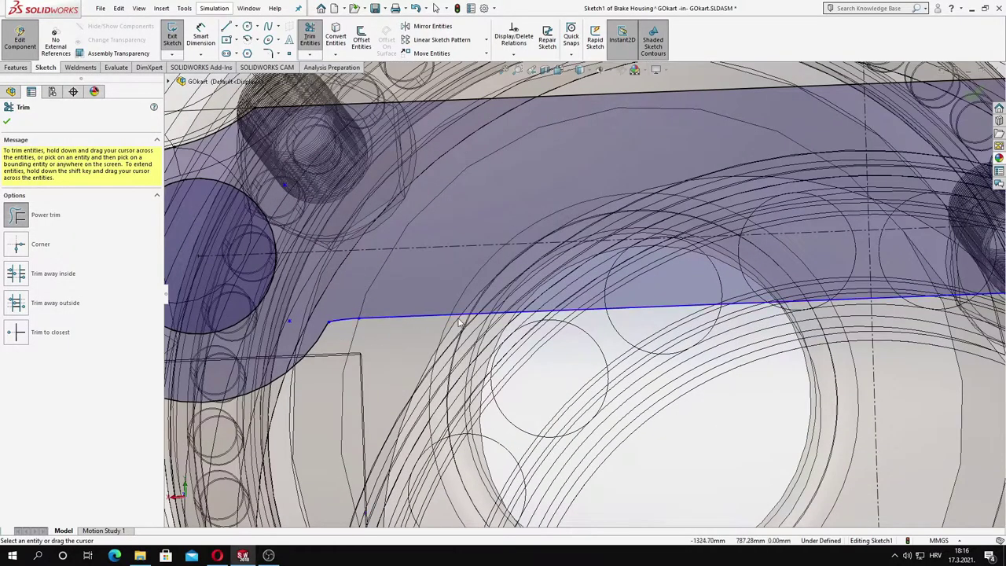
{"action": "scroll", "coordinate": [460, 322], "scroll_direction": "down", "scroll_amount": 5}
{"action": "scroll", "coordinate": [822, 312], "scroll_direction": "down", "scroll_amount": 1}
{"action": "scroll", "coordinate": [787, 302], "scroll_direction": "up", "scroll_amount": 3}
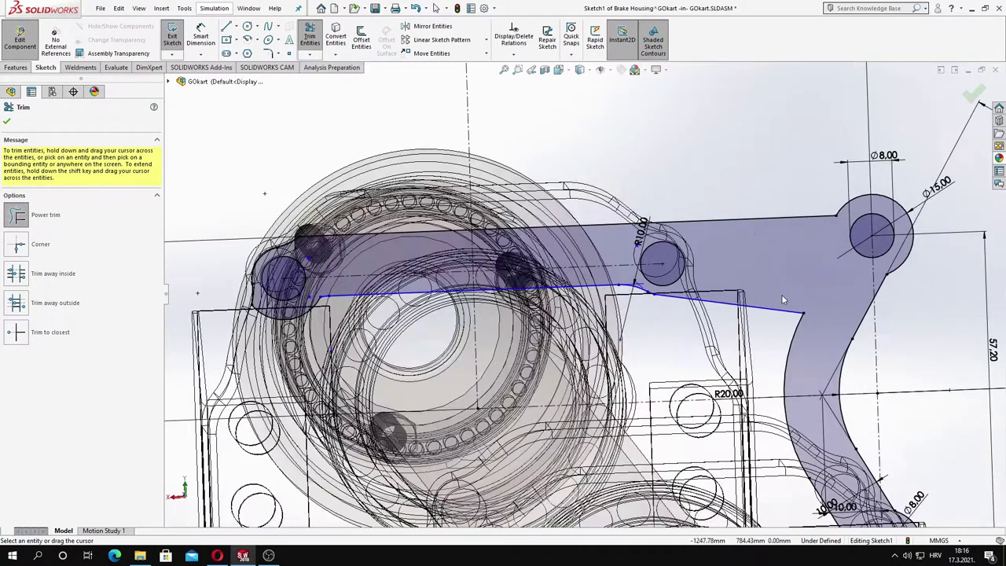
{"action": "scroll", "coordinate": [652, 297], "scroll_direction": "up", "scroll_amount": 2}
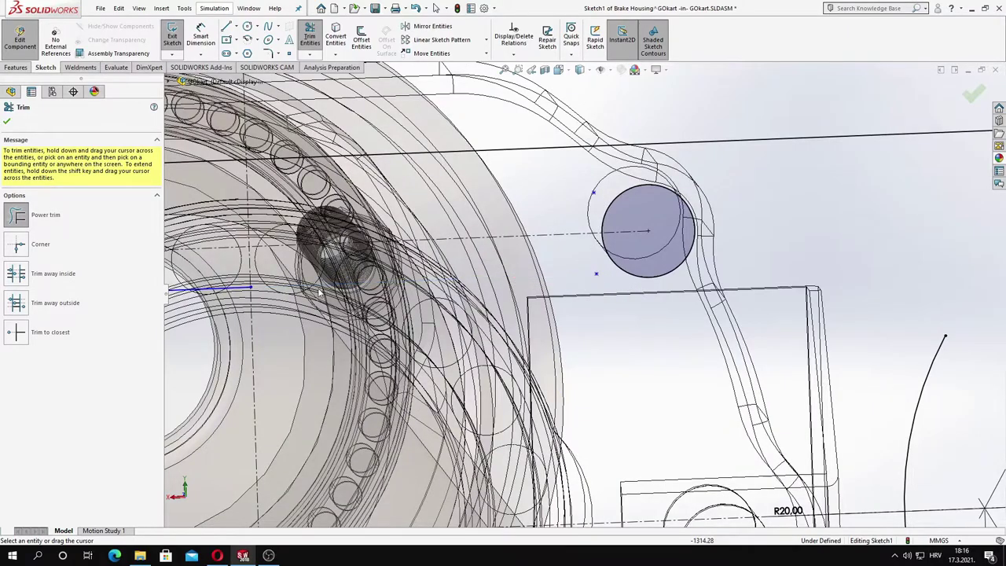
{"action": "scroll", "coordinate": [320, 292], "scroll_direction": "down", "scroll_amount": 3}
{"action": "scroll", "coordinate": [315, 346], "scroll_direction": "up", "scroll_amount": 1}
Close the bracket outline with a lower edge line and bring up Sketch Fillet at 5 mm
{"action": "key", "text": "l"}
{"action": "scroll", "coordinate": [729, 320], "scroll_direction": "down", "scroll_amount": 2}
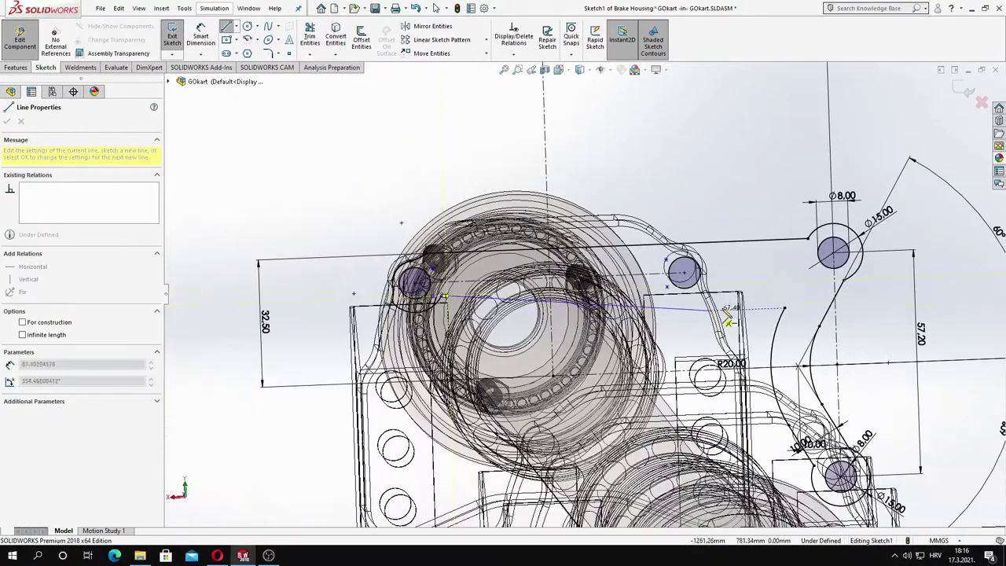
{"action": "scroll", "coordinate": [729, 321], "scroll_direction": "up", "scroll_amount": 2}
{"action": "left_click", "coordinate": [775, 309]}
{"action": "key", "text": "Escape"}
{"action": "left_click", "coordinate": [268, 52]}
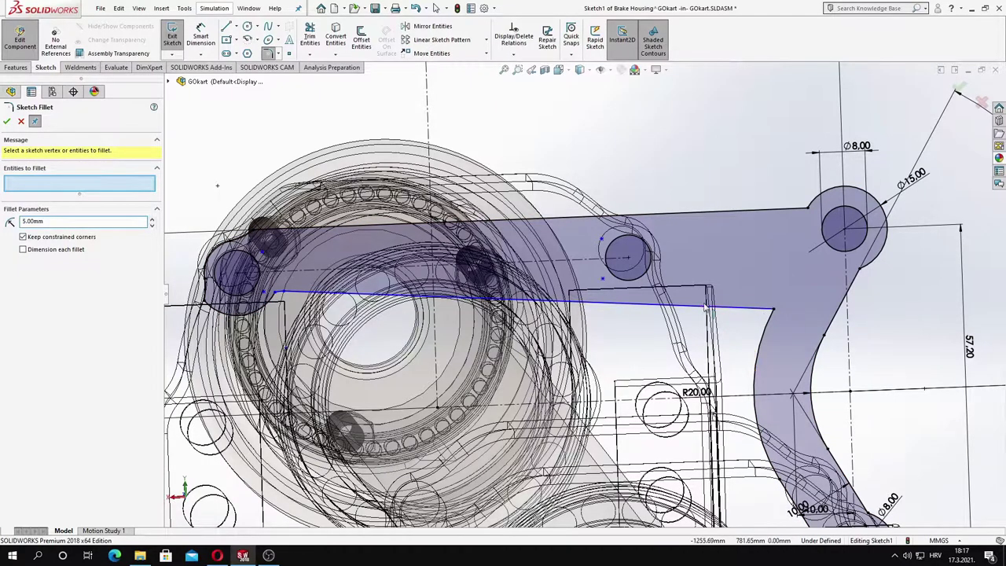
Round both lower-edge corners and the top corner at the right circle with R5 fillets
{"action": "left_click", "coordinate": [774, 311]}
{"action": "key", "text": "Return"}
{"action": "scroll", "coordinate": [586, 315], "scroll_direction": "down", "scroll_amount": 2}
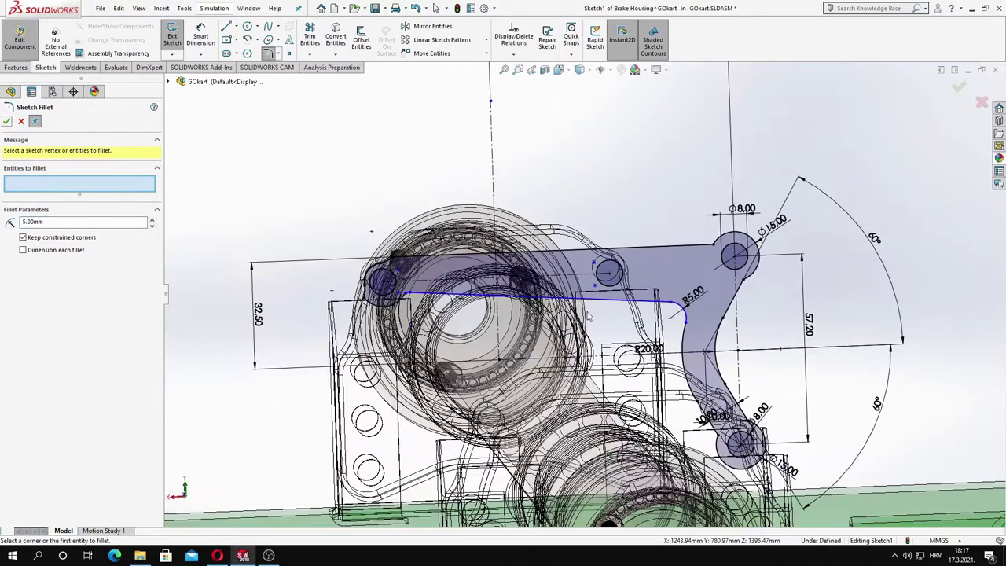
{"action": "scroll", "coordinate": [477, 307], "scroll_direction": "up", "scroll_amount": 5}
{"action": "scroll", "coordinate": [488, 283], "scroll_direction": "up", "scroll_amount": 5}
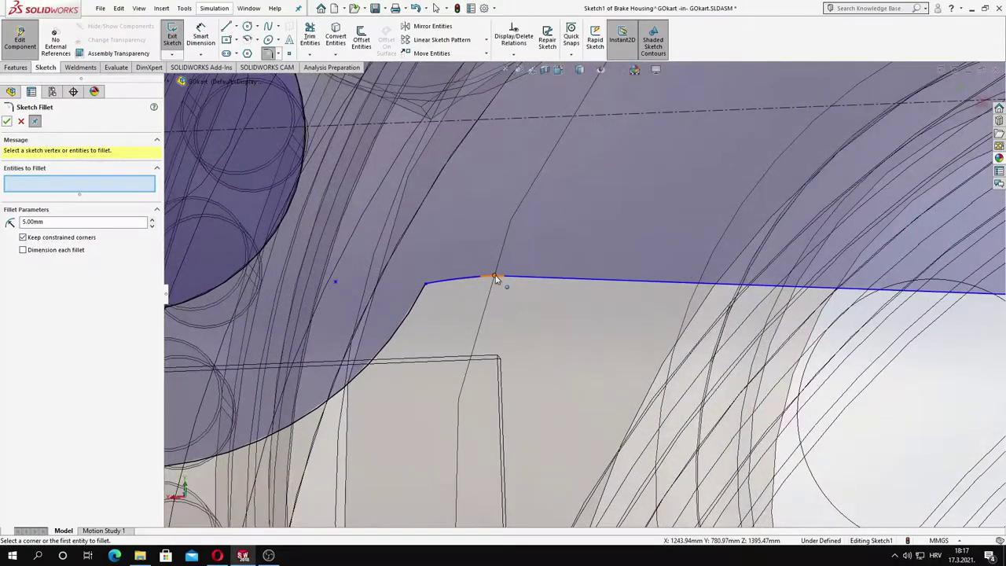
{"action": "left_click", "coordinate": [495, 277]}
{"action": "key", "text": "Return"}
{"action": "scroll", "coordinate": [495, 277], "scroll_direction": "down", "scroll_amount": 3}
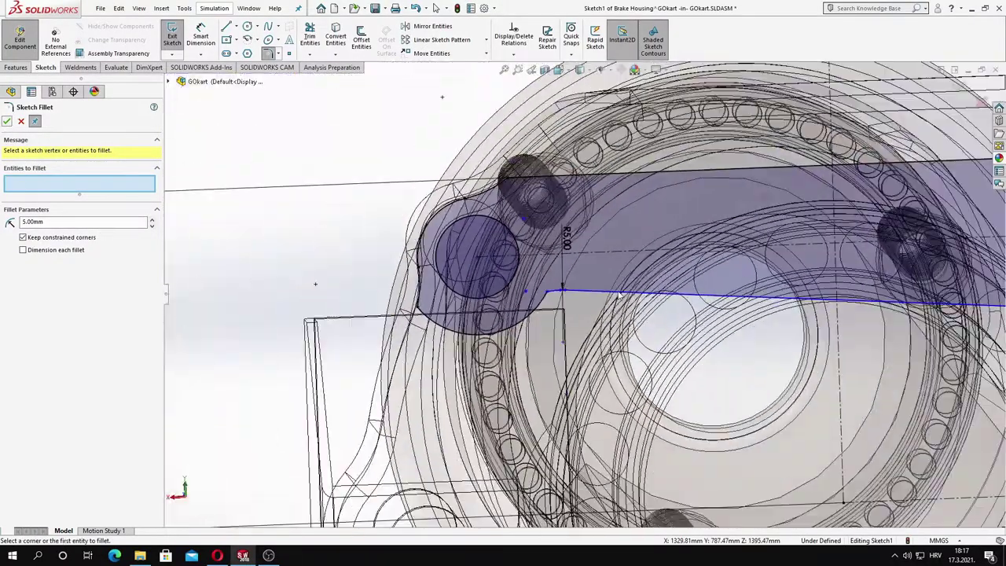
{"action": "scroll", "coordinate": [641, 268], "scroll_direction": "down", "scroll_amount": 2}
{"action": "scroll", "coordinate": [641, 267], "scroll_direction": "up", "scroll_amount": 3}
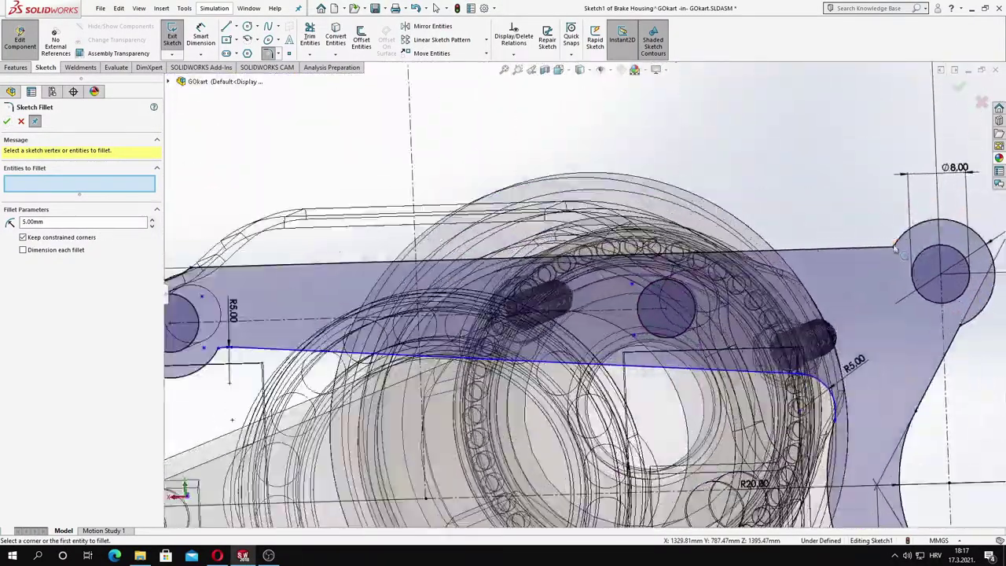
{"action": "left_click", "coordinate": [888, 244]}
{"action": "key", "text": "Return"}
Add R5 fillets at the corners under the left circle and below the right circle
{"action": "scroll", "coordinate": [223, 334], "scroll_direction": "up", "scroll_amount": 3}
{"action": "scroll", "coordinate": [315, 354], "scroll_direction": "up", "scroll_amount": 2}
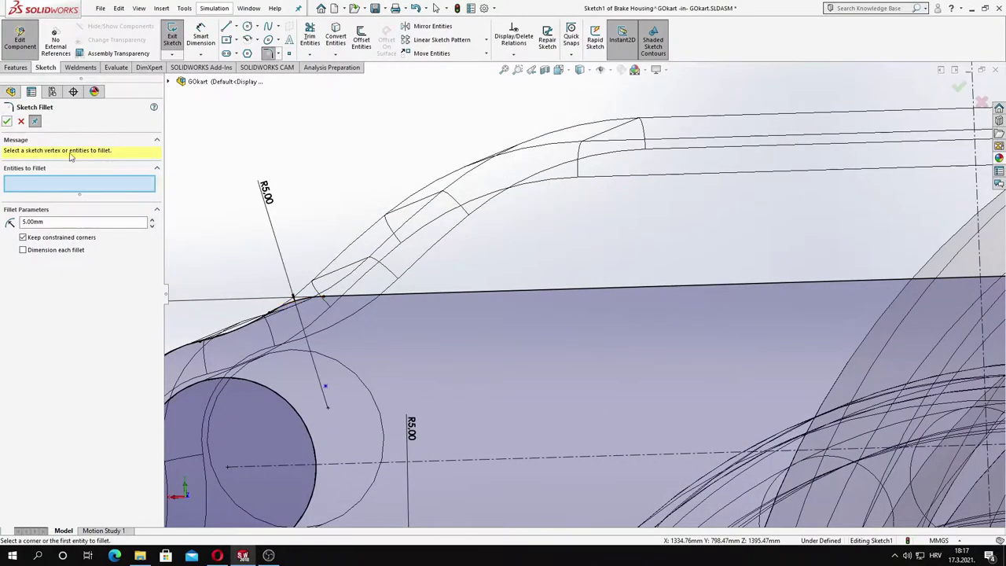
{"action": "scroll", "coordinate": [651, 315], "scroll_direction": "down", "scroll_amount": 3}
{"action": "scroll", "coordinate": [472, 354], "scroll_direction": "up", "scroll_amount": 2}
{"action": "scroll", "coordinate": [471, 354], "scroll_direction": "up", "scroll_amount": 2}
{"action": "left_click", "coordinate": [503, 338]}
{"action": "key", "text": "Return"}
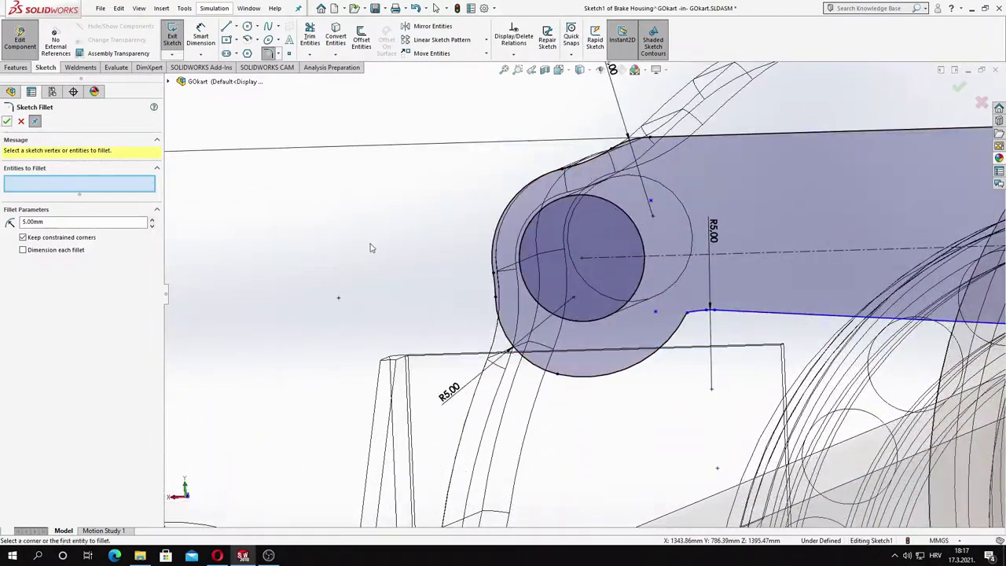
{"action": "scroll", "coordinate": [574, 295], "scroll_direction": "down", "scroll_amount": 4}
{"action": "scroll", "coordinate": [773, 289], "scroll_direction": "down", "scroll_amount": 3}
{"action": "scroll", "coordinate": [755, 330], "scroll_direction": "up", "scroll_amount": 4}
{"action": "left_click", "coordinate": [762, 334]}
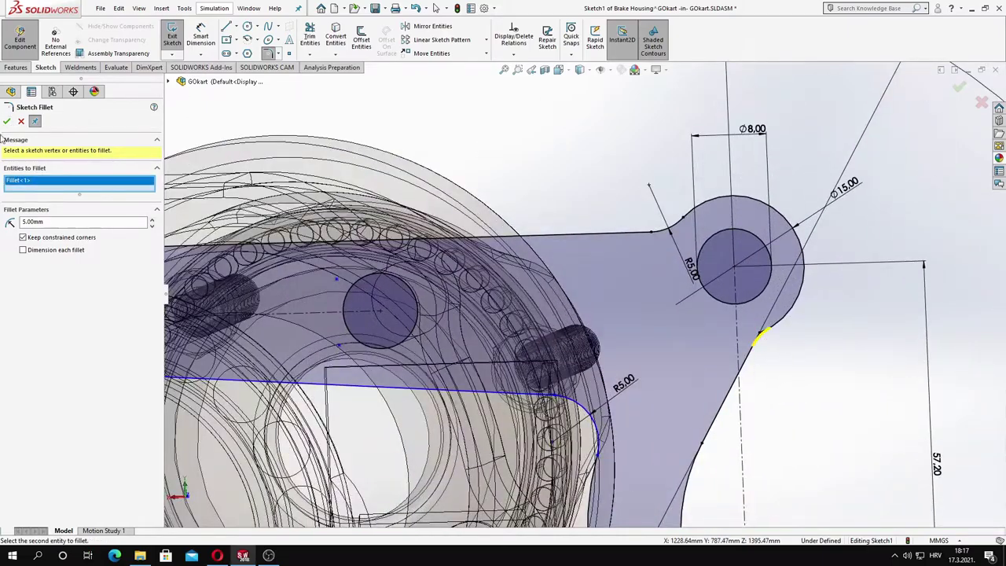
{"action": "key", "text": "Return"}
Fillet where the lower arm meets its circle at R5, then close Sketch Fillet
{"action": "scroll", "coordinate": [613, 412], "scroll_direction": "down", "scroll_amount": 3}
{"action": "scroll", "coordinate": [614, 415], "scroll_direction": "up", "scroll_amount": 3}
{"action": "left_click", "coordinate": [681, 408]}
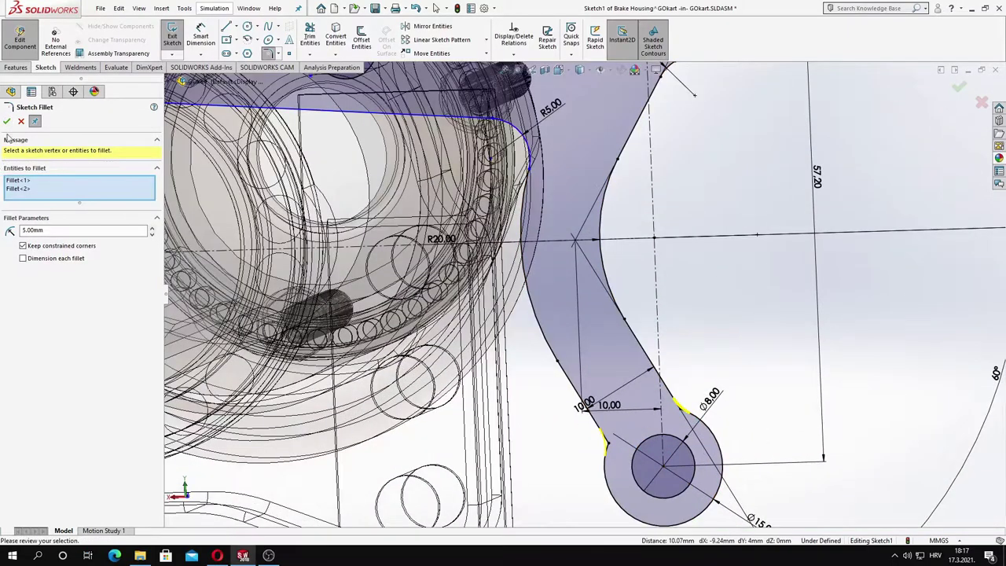
{"action": "key", "text": "Return"}
{"action": "scroll", "coordinate": [574, 384], "scroll_direction": "down", "scroll_amount": 3}
{"action": "middle_click_drag", "start_coordinate": [573, 384], "coordinate": [750, 491], "text": "ctrl"}
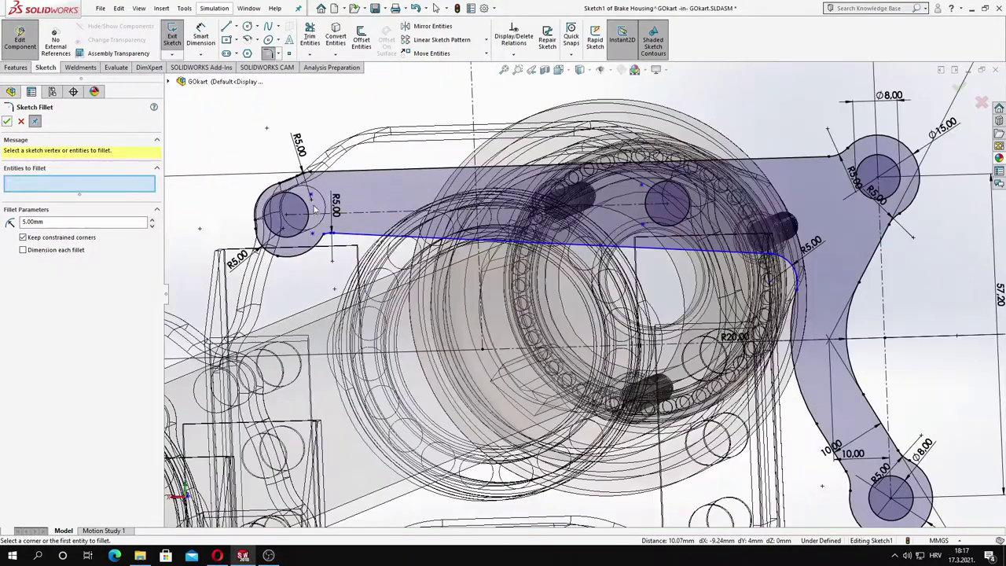
{"action": "scroll", "coordinate": [283, 228], "scroll_direction": "up", "scroll_amount": 3}
{"action": "scroll", "coordinate": [708, 279], "scroll_direction": "down", "scroll_amount": 3}
{"action": "scroll", "coordinate": [707, 279], "scroll_direction": "up", "scroll_amount": 3}
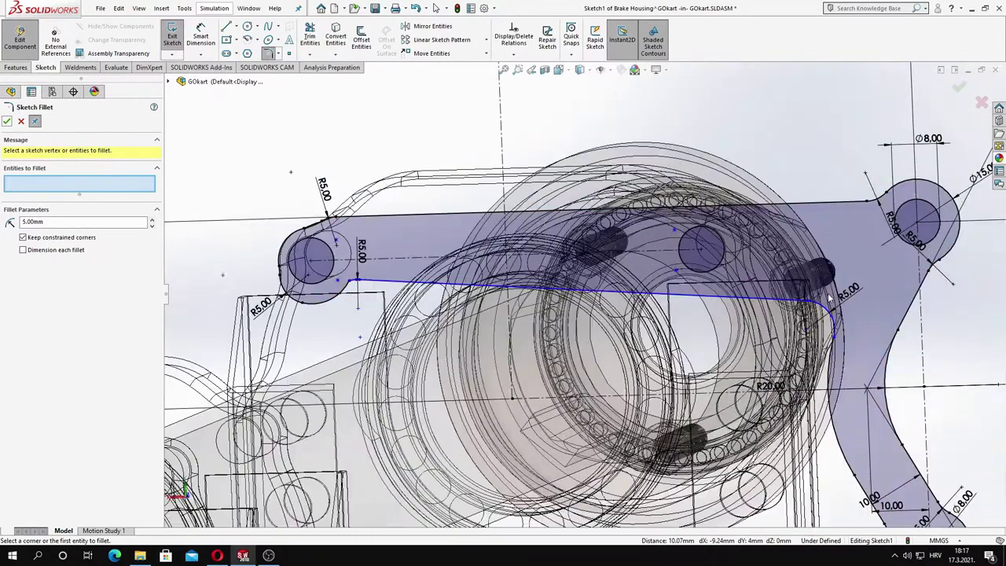
{"action": "scroll", "coordinate": [794, 311], "scroll_direction": "down", "scroll_amount": 3}
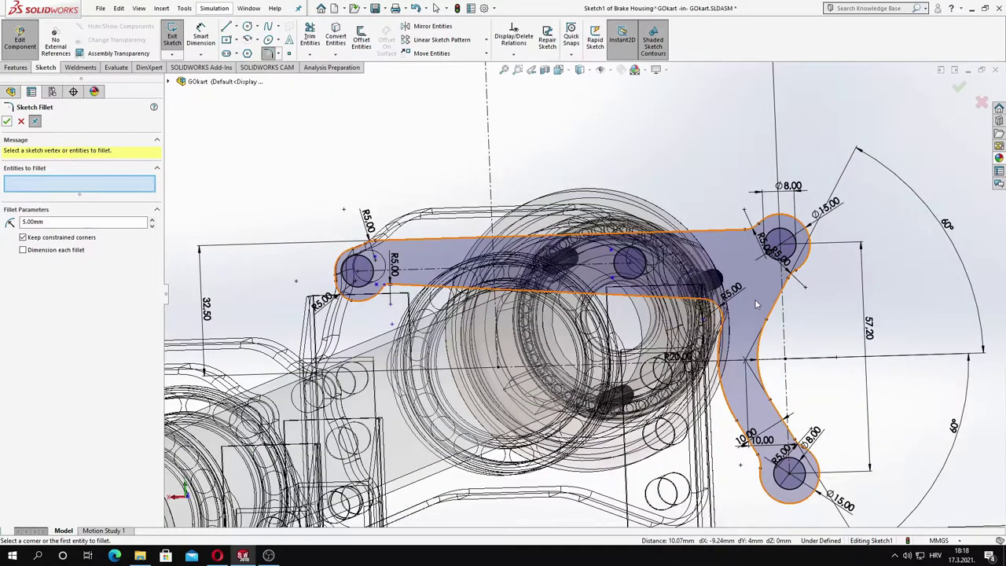
{"action": "scroll", "coordinate": [669, 260], "scroll_direction": "down", "scroll_amount": 5}
{"action": "key", "text": "Escape"}
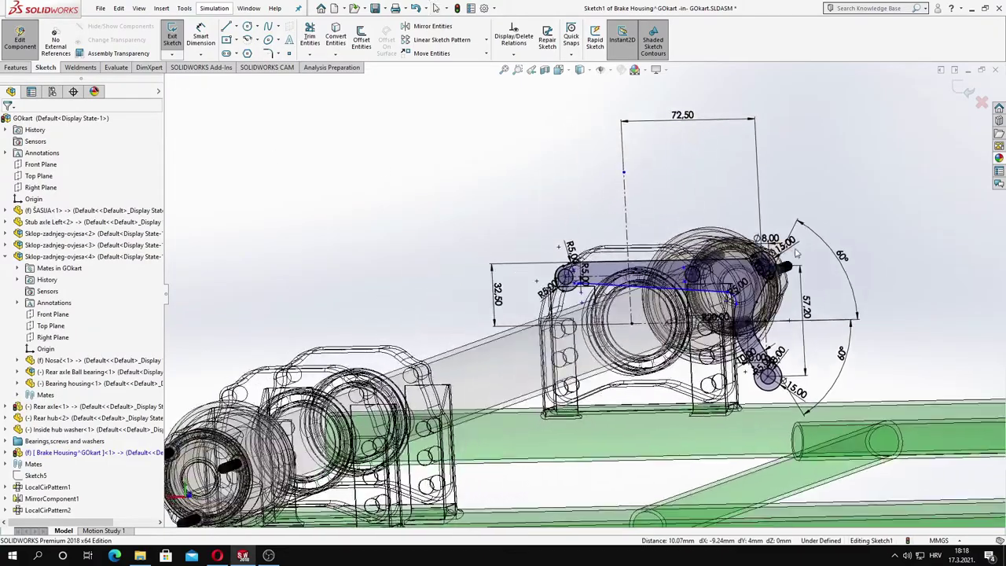
Extrude the filleted bracket sketch 10 mm into Boss-Extrude1 and orbit to inspect it
{"action": "scroll", "coordinate": [614, 330], "scroll_direction": "up", "scroll_amount": 3}
{"action": "scroll", "coordinate": [614, 331], "scroll_direction": "down", "scroll_amount": 2}
{"action": "key", "text": "e"}
{"action": "mouse_move", "coordinate": [612, 337]}
{"action": "middle_mouse_down"}
{"action": "mouse_move", "coordinate": [488, 350]}
{"action": "mouse_move", "coordinate": [259, 236]}
{"action": "middle_mouse_up"}
{"action": "left_click", "coordinate": [6, 120]}
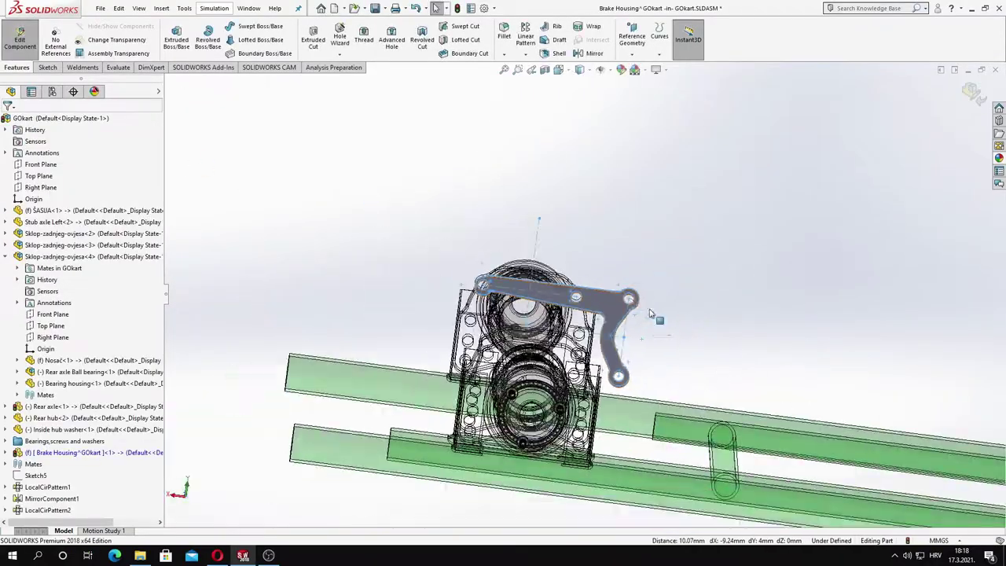
{"action": "middle_click_drag", "start_coordinate": [503, 315], "coordinate": [704, 230]}
{"action": "scroll", "coordinate": [598, 283], "scroll_direction": "down", "scroll_amount": 3}
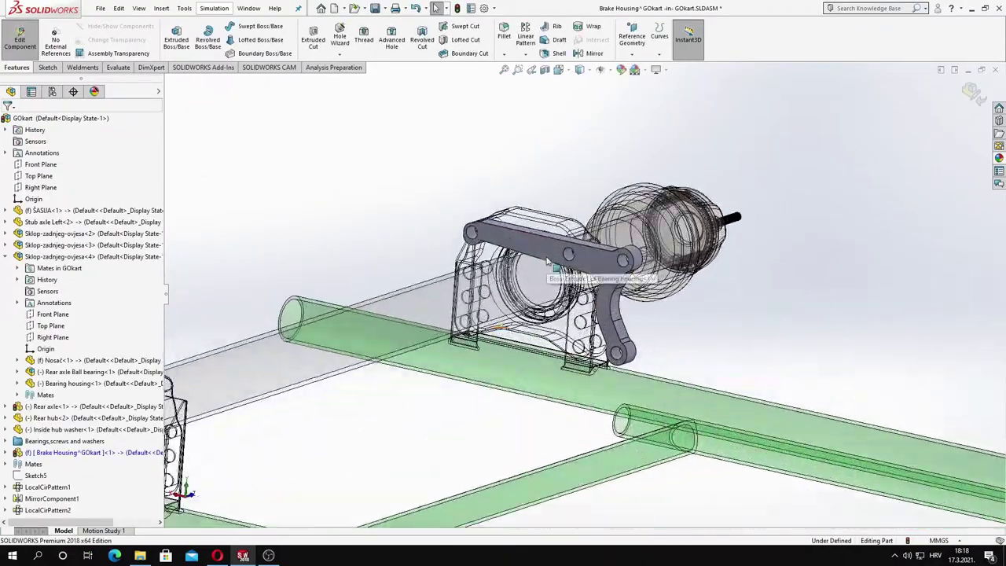
{"action": "scroll", "coordinate": [590, 283], "scroll_direction": "down", "scroll_amount": 3}
{"action": "scroll", "coordinate": [588, 280], "scroll_direction": "down", "scroll_amount": 3}
{"action": "scroll", "coordinate": [587, 279], "scroll_direction": "up", "scroll_amount": 3}
{"action": "middle_click_drag", "start_coordinate": [588, 279], "coordinate": [542, 271]}
Give the Brake Housing bracket part a dark grey RGB 64, 64, 64 appearance
{"action": "right_click", "coordinate": [542, 271]}
{"action": "left_click", "coordinate": [583, 215]}
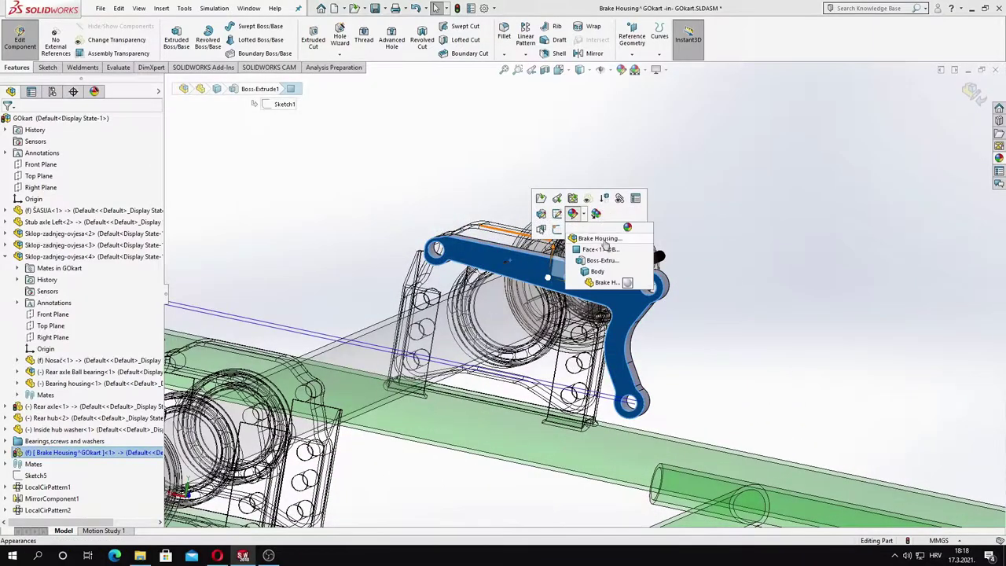
{"action": "left_click", "coordinate": [629, 284]}
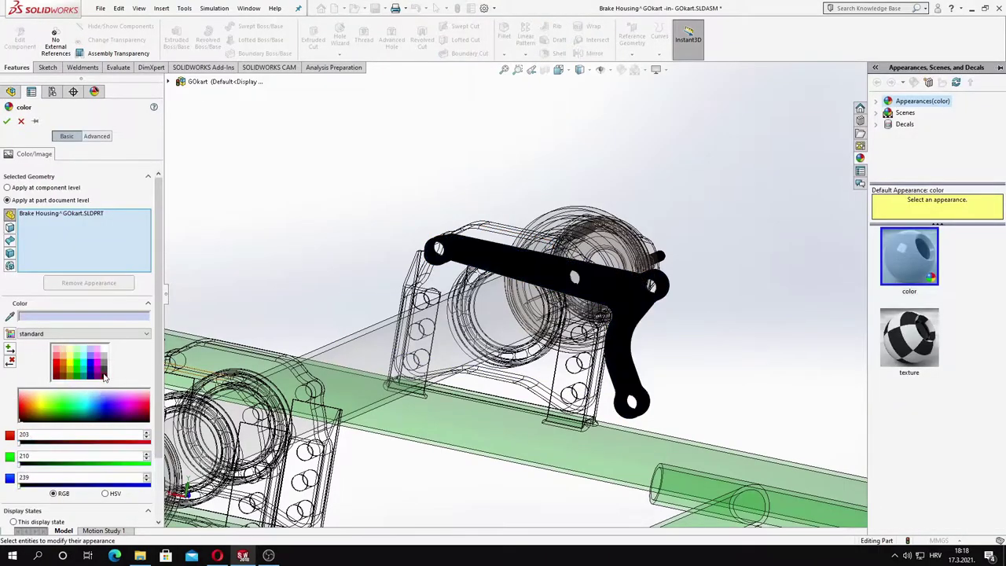
{"action": "left_click", "coordinate": [6, 121]}
{"action": "scroll", "coordinate": [654, 292], "scroll_direction": "up", "scroll_amount": 5}
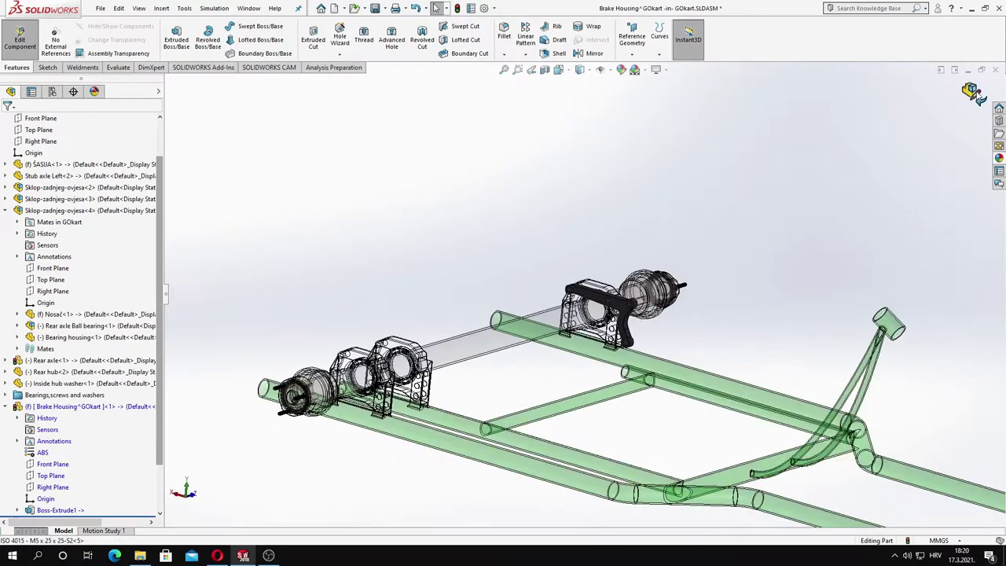
Exit Edit Component to return to the GOkart assembly and view the bracket from above
{"action": "left_click", "coordinate": [972, 91]}
{"action": "scroll", "coordinate": [710, 251], "scroll_direction": "down", "scroll_amount": 3}
{"action": "scroll", "coordinate": [589, 262], "scroll_direction": "down", "scroll_amount": 2}
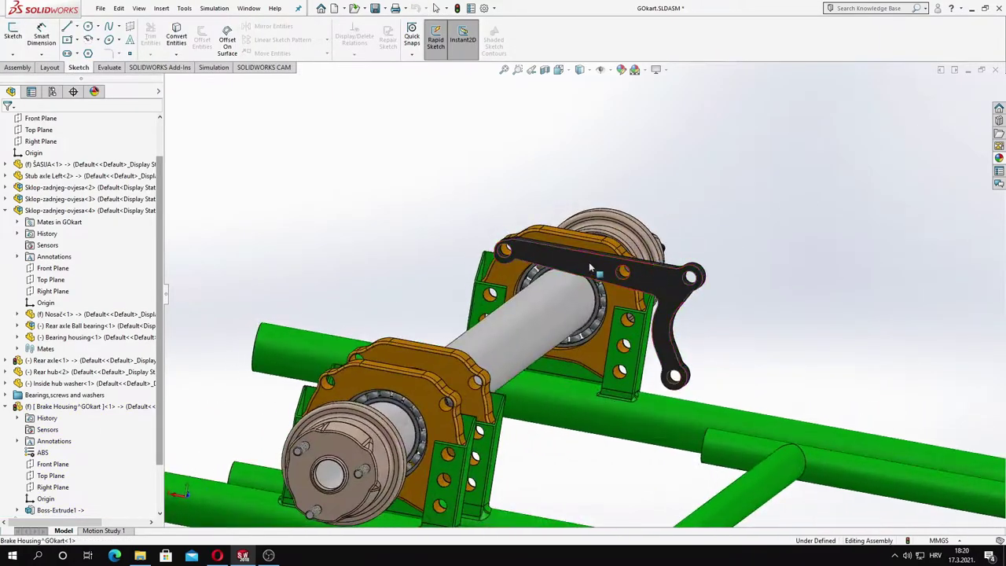
{"action": "scroll", "coordinate": [589, 262], "scroll_direction": "down", "scroll_amount": 2}
{"action": "middle_click_drag", "start_coordinate": [575, 226], "coordinate": [598, 244]}
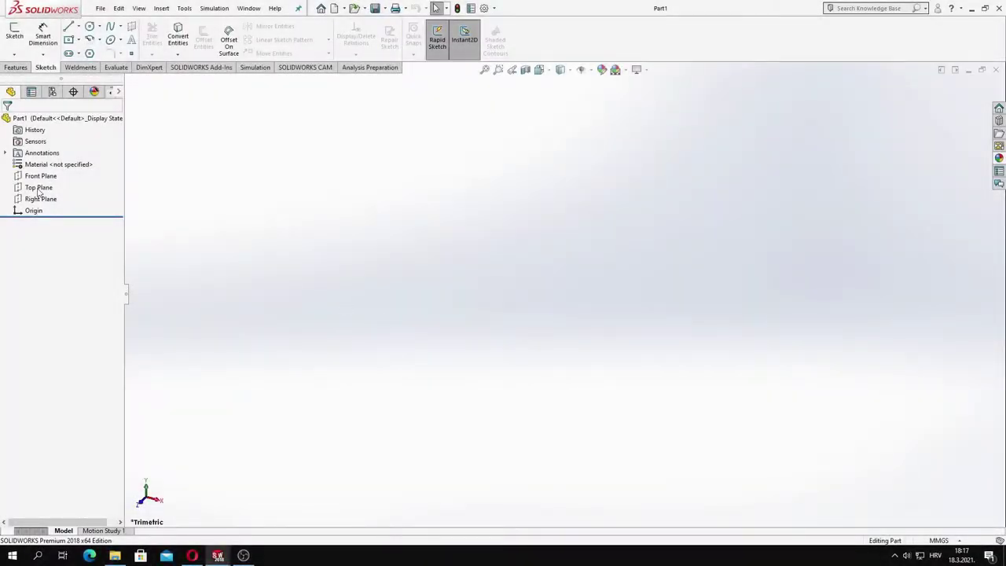
Start a Front Plane sketch with a vertical construction line from the origin dimensioned 74.80 mm
{"action": "left_click", "coordinate": [41, 176]}
{"action": "right_click", "coordinate": [43, 179]}
{"action": "left_click", "coordinate": [33, 164]}
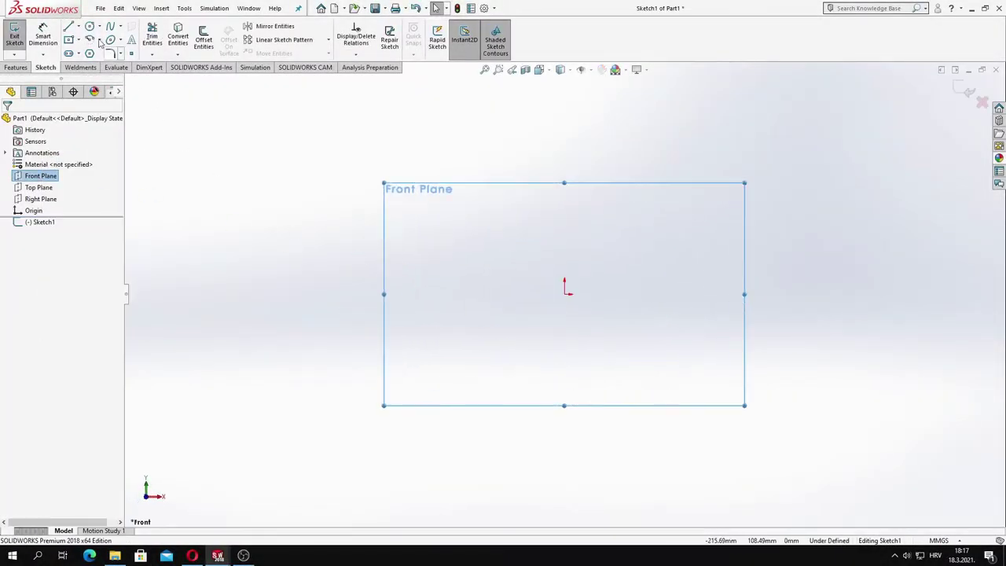
{"action": "left_click", "coordinate": [564, 294]}
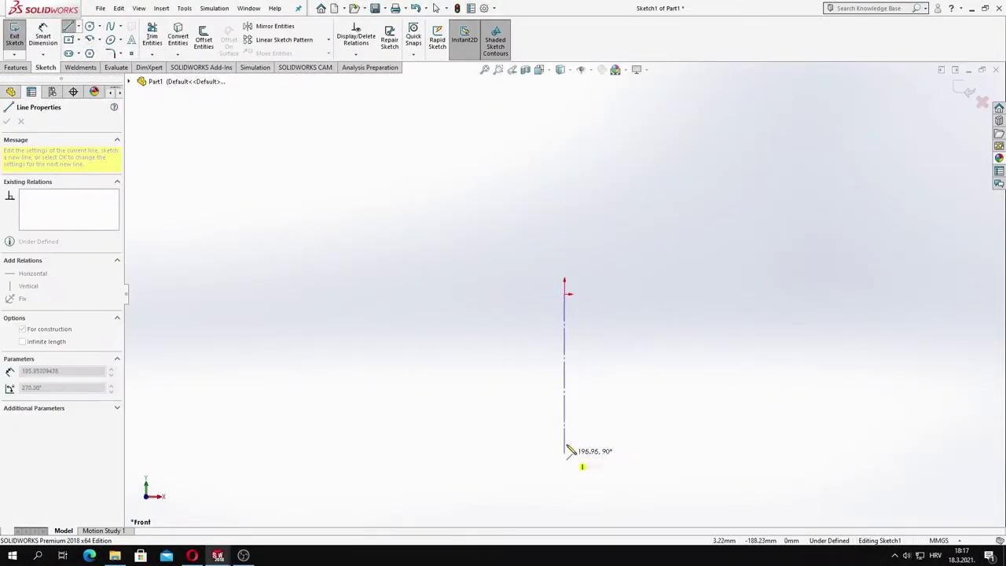
{"action": "left_click", "coordinate": [567, 147]}
{"action": "key", "text": "Escape"}
{"action": "left_click", "coordinate": [43, 39]}
{"action": "left_click", "coordinate": [563, 203]}
{"action": "left_click", "coordinate": [469, 222]}
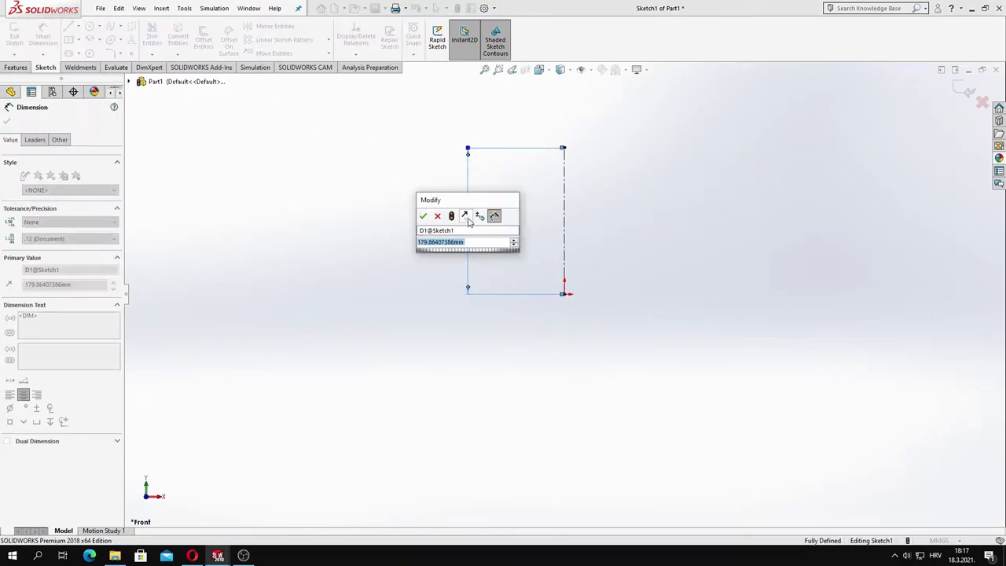
{"action": "type", "text": "74,8"}
{"action": "key", "text": "Return"}
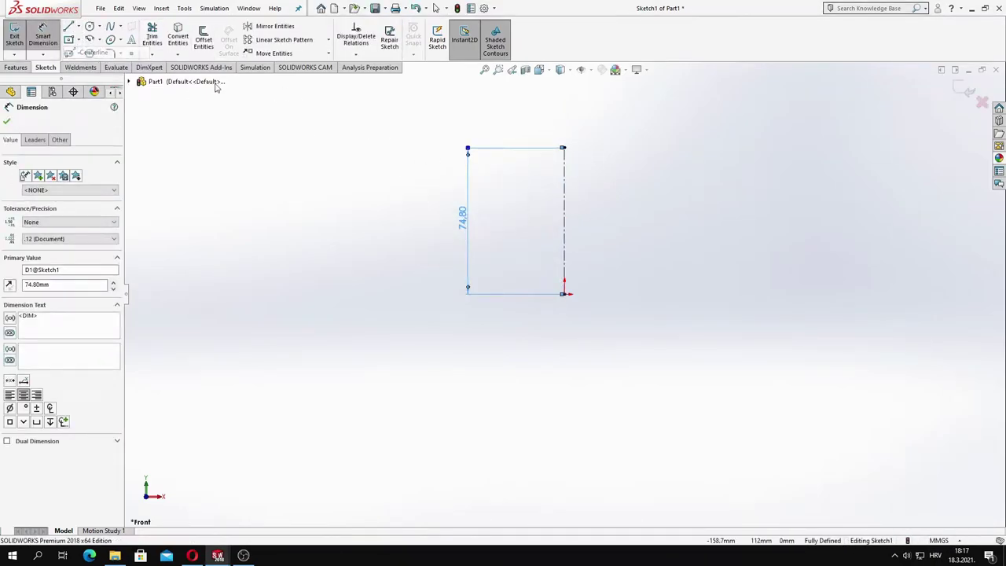
Add a horizontal construction line centred on its top end, dimensioned 57.20 mm
{"action": "left_click", "coordinate": [68, 26]}
{"action": "left_click", "coordinate": [383, 147]}
{"action": "left_click", "coordinate": [689, 148]}
{"action": "key", "text": "Escape"}
{"action": "key", "text": "Escape"}
{"action": "left_click", "coordinate": [564, 147]}
{"action": "left_click", "coordinate": [629, 147], "text": "ctrl"}
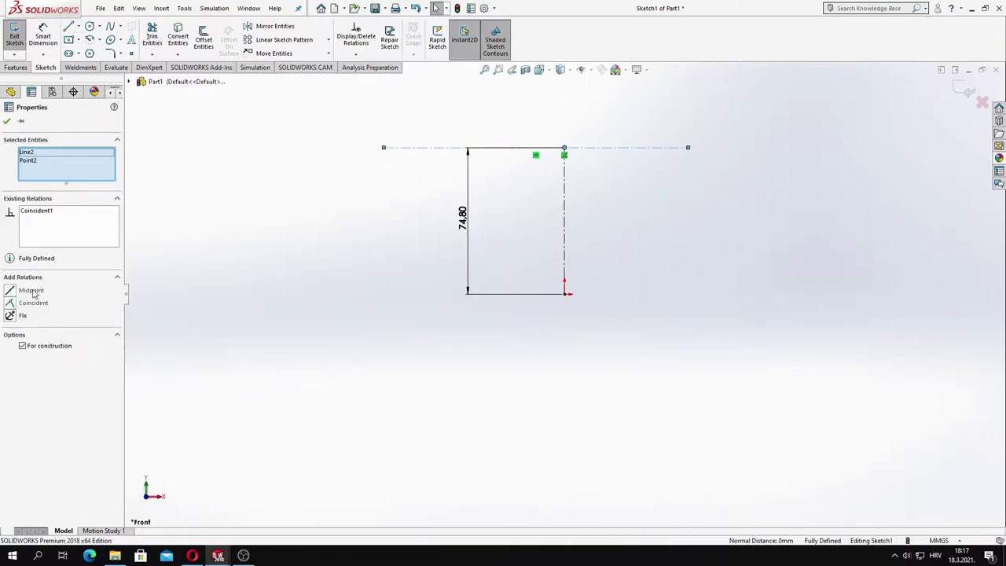
{"action": "left_click", "coordinate": [42, 39]}
{"action": "left_click", "coordinate": [642, 147]}
{"action": "left_click", "coordinate": [630, 111]}
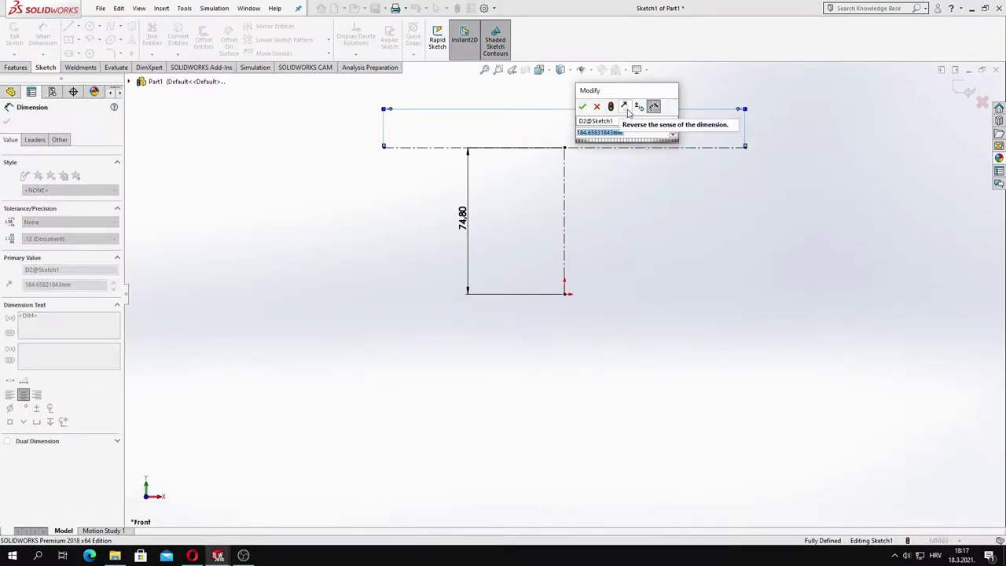
{"action": "type", "text": "57.2"}
{"action": "key", "text": "Return"}
{"action": "key", "text": "Escape"}
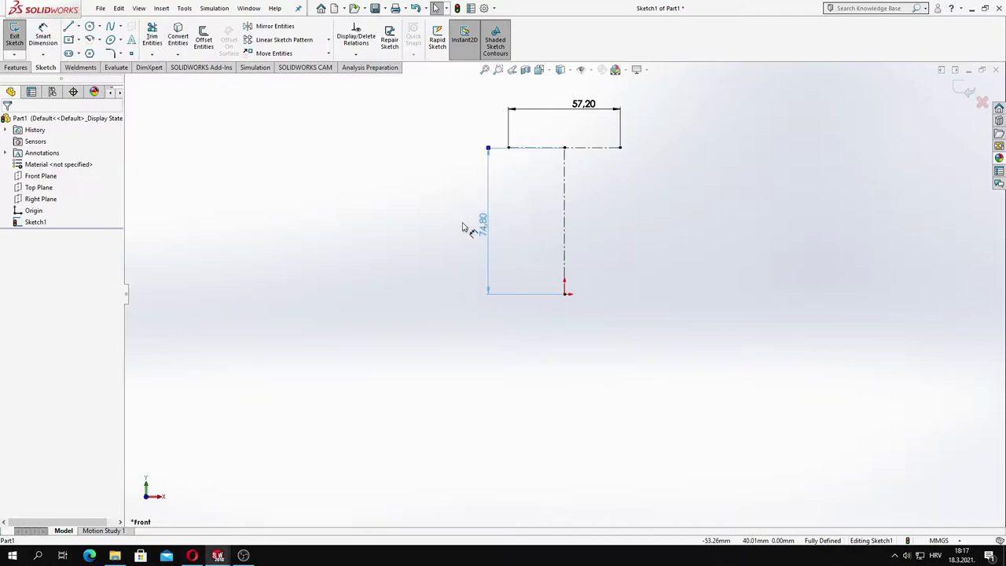
{"action": "left_click", "coordinate": [462, 228]}
Draw a circle at each end of the 57.20 horizontal line
{"action": "left_click", "coordinate": [90, 26]}
{"action": "left_click", "coordinate": [508, 148]}
{"action": "left_click", "coordinate": [521, 148]}
{"action": "left_click", "coordinate": [620, 147]}
{"action": "left_click", "coordinate": [639, 147]}
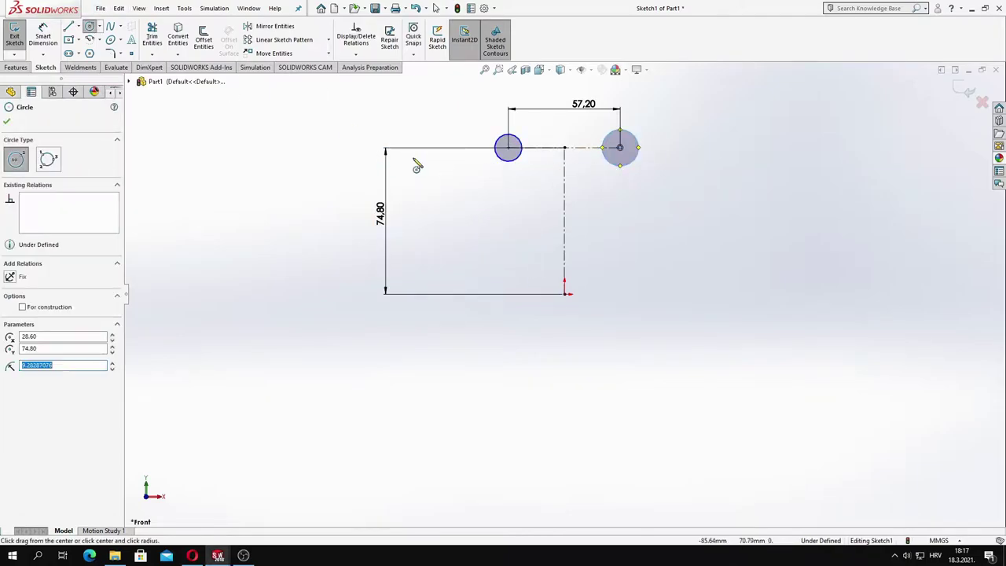
{"action": "key", "text": "Escape"}
Make the two circles equal and dimension the left one to Ø8 mm
{"action": "left_click", "coordinate": [519, 158], "text": "ctrl"}
{"action": "left_click", "coordinate": [43, 35]}
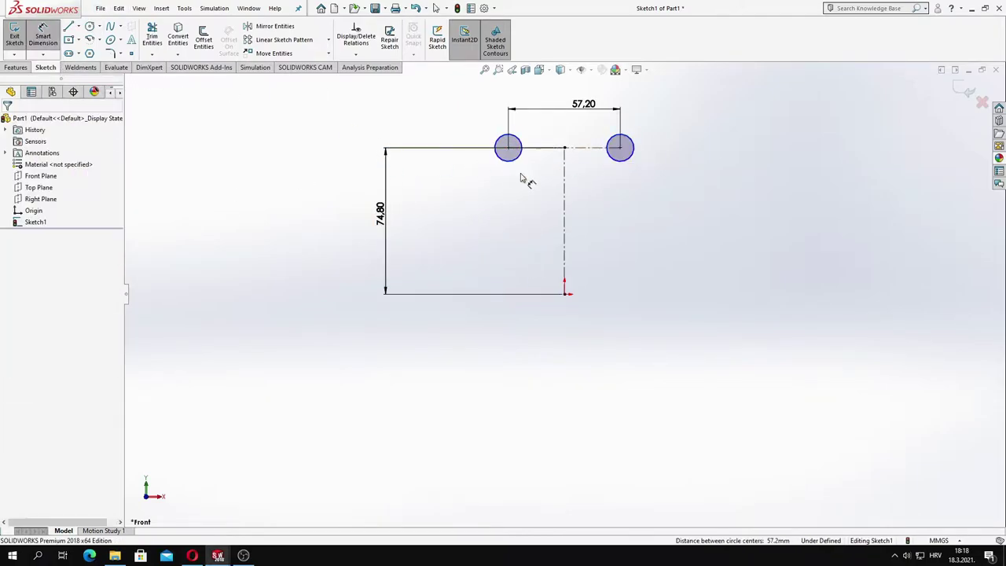
{"action": "left_click", "coordinate": [502, 155]}
{"action": "left_click", "coordinate": [472, 204]}
{"action": "type", "text": "8"}
{"action": "key", "text": "Return"}
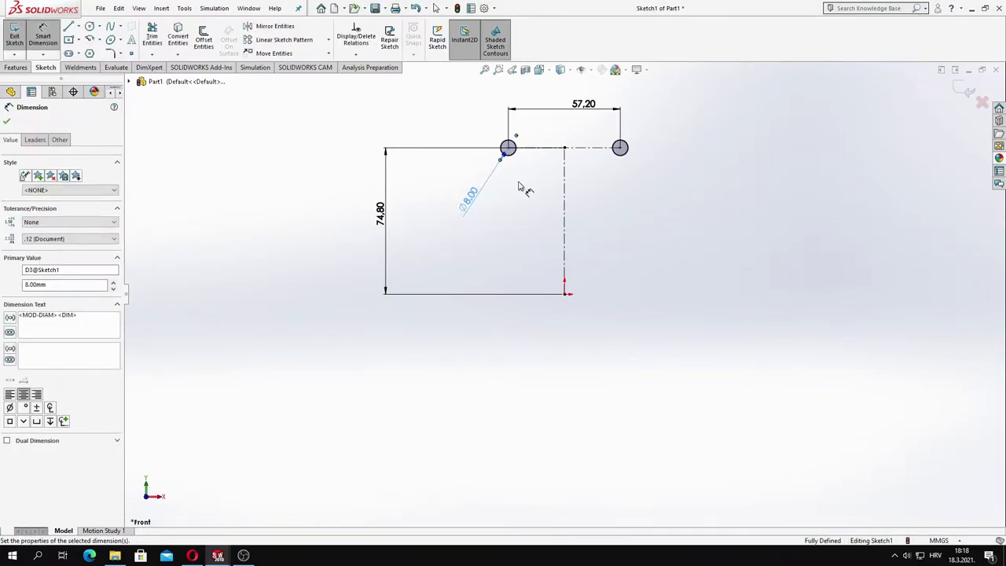
{"action": "key", "text": "Escape"}
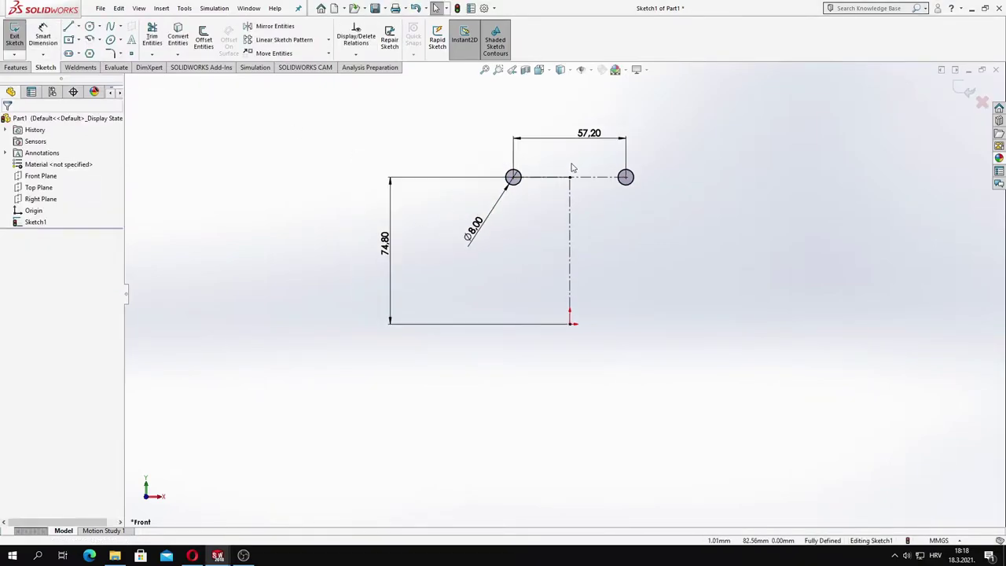
{"action": "scroll", "coordinate": [555, 225], "scroll_direction": "down", "scroll_amount": 2}
Draw a circle concentric with each of the two holes
{"action": "left_click", "coordinate": [90, 26]}
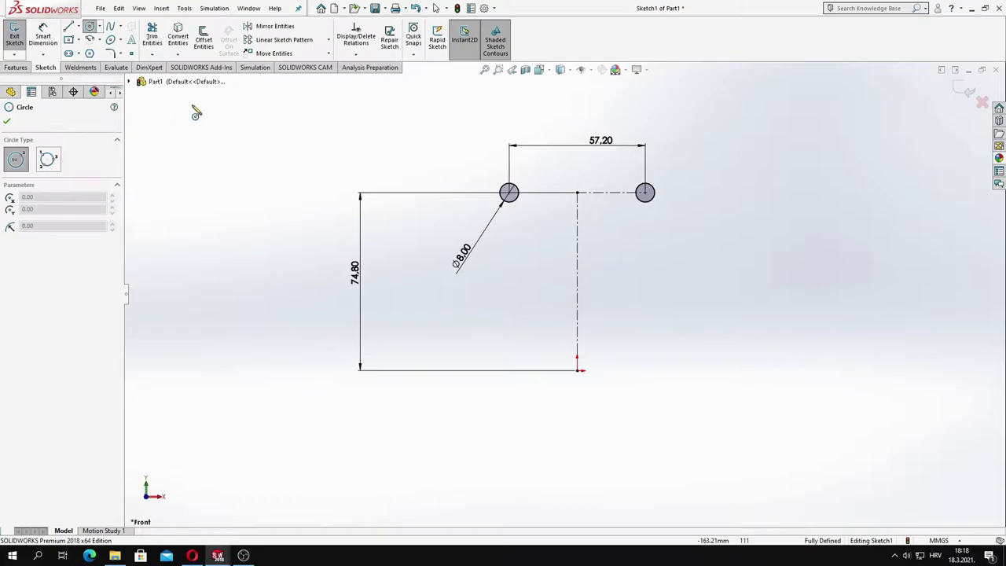
{"action": "left_click", "coordinate": [508, 193]}
{"action": "left_click", "coordinate": [531, 214]}
{"action": "left_click", "coordinate": [645, 193]}
{"action": "left_click", "coordinate": [671, 214]}
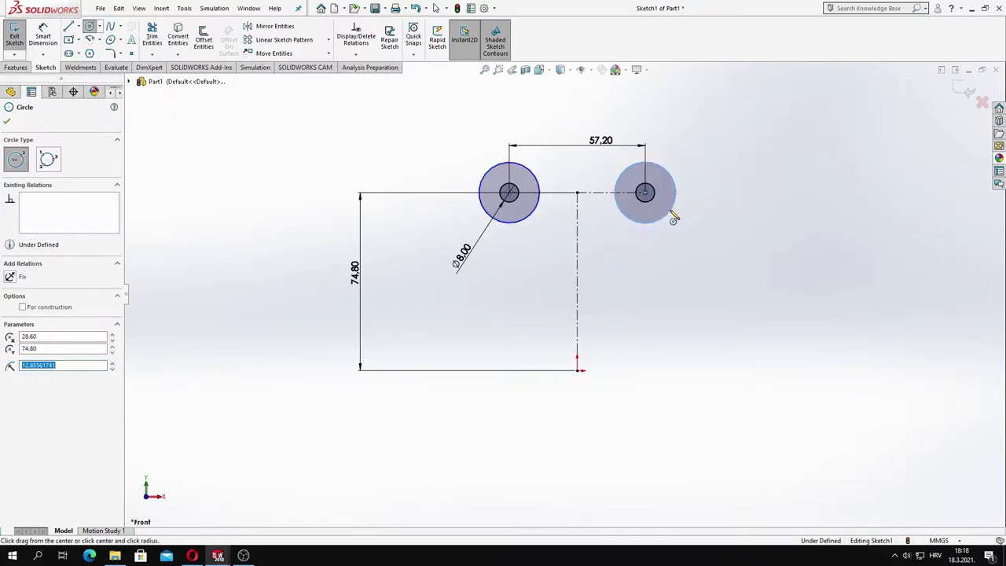
{"action": "key", "text": "Escape"}
Make the two outer circles equal and dimension them to Ø22.5
{"action": "left_click", "coordinate": [541, 212]}
{"action": "left_click", "coordinate": [675, 197], "text": "ctrl"}
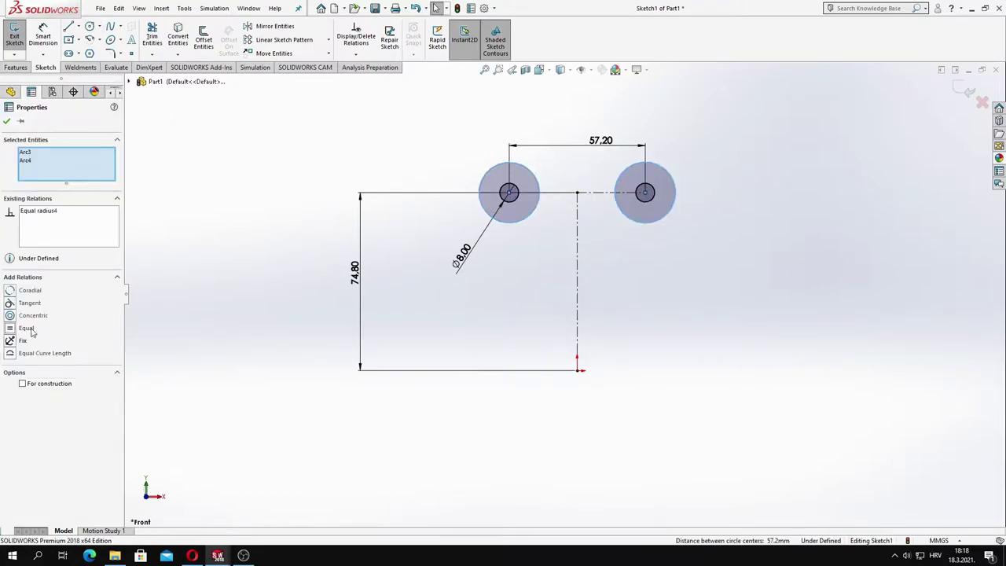
{"action": "key", "text": "d"}
{"action": "left_click", "coordinate": [532, 215]}
{"action": "left_click", "coordinate": [468, 256]}
{"action": "type", "text": "22,5"}
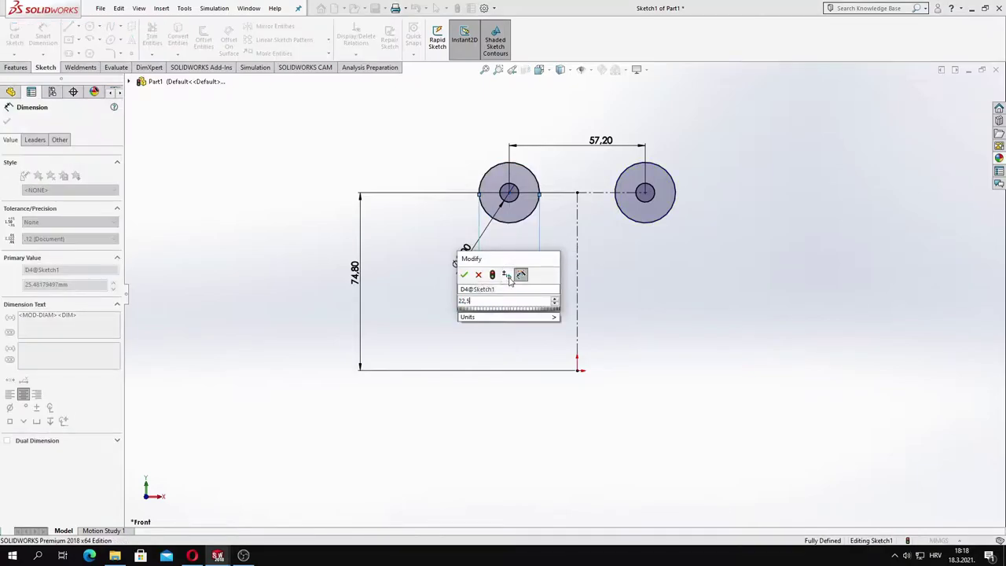
{"action": "key", "text": "Return"}
Draw a line joining the tops of the two Ø22.5 circles
{"action": "left_click", "coordinate": [68, 26]}
{"action": "left_click", "coordinate": [510, 165]}
{"action": "left_click", "coordinate": [644, 166]}
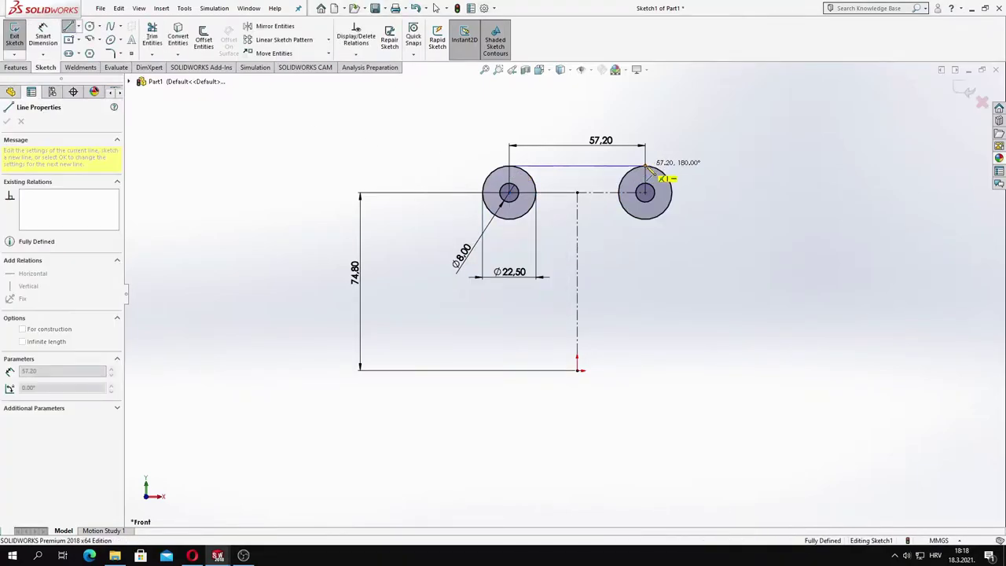
{"action": "key", "text": "Escape"}
Add a circle on the vertical centreline and dimension it to Ø30
{"action": "left_click", "coordinate": [89, 26]}
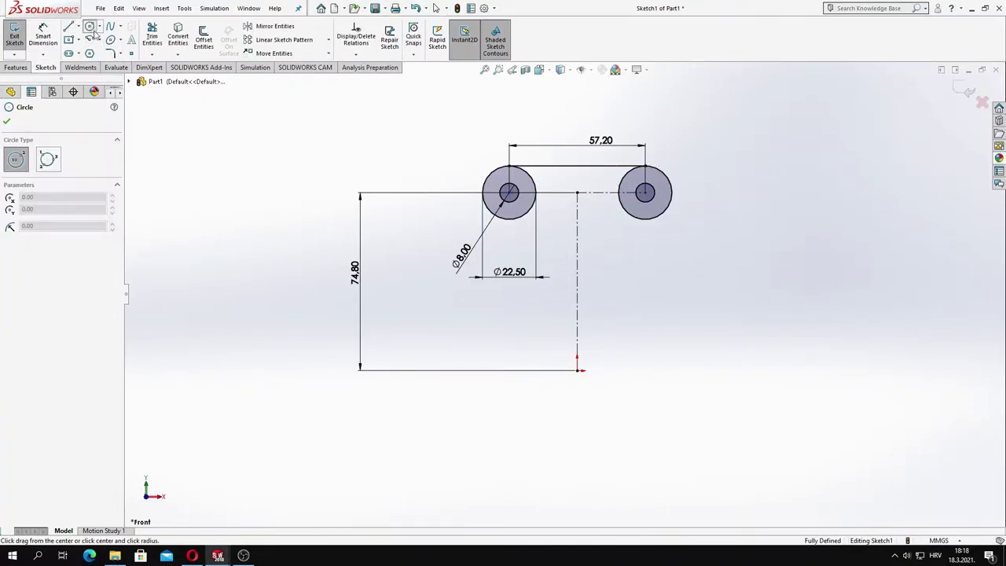
{"action": "left_click", "coordinate": [578, 233]}
{"action": "left_click", "coordinate": [580, 194]}
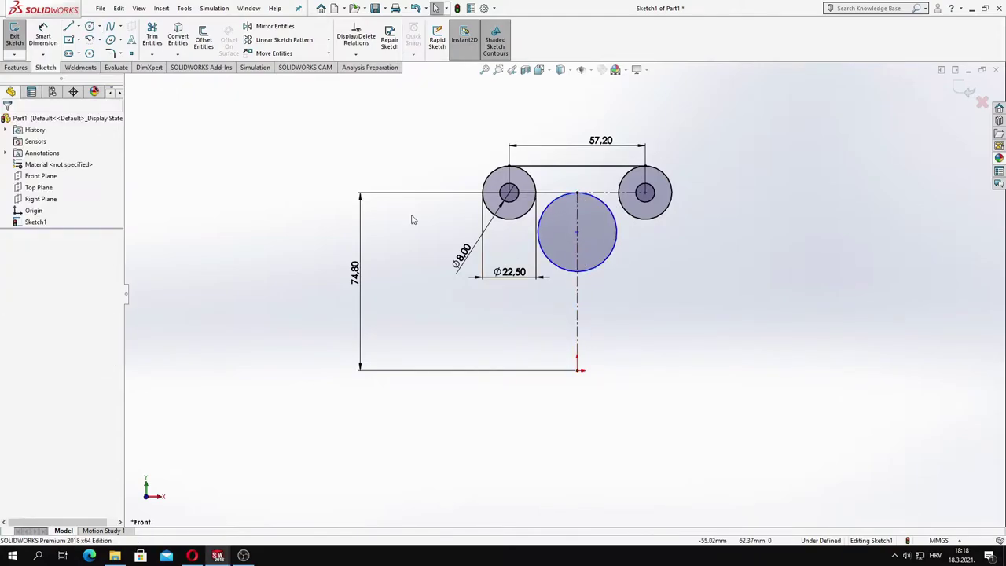
{"action": "left_click", "coordinate": [630, 262]}
{"action": "left_click", "coordinate": [651, 288]}
{"action": "type", "text": "30"}
{"action": "key", "text": "Return"}
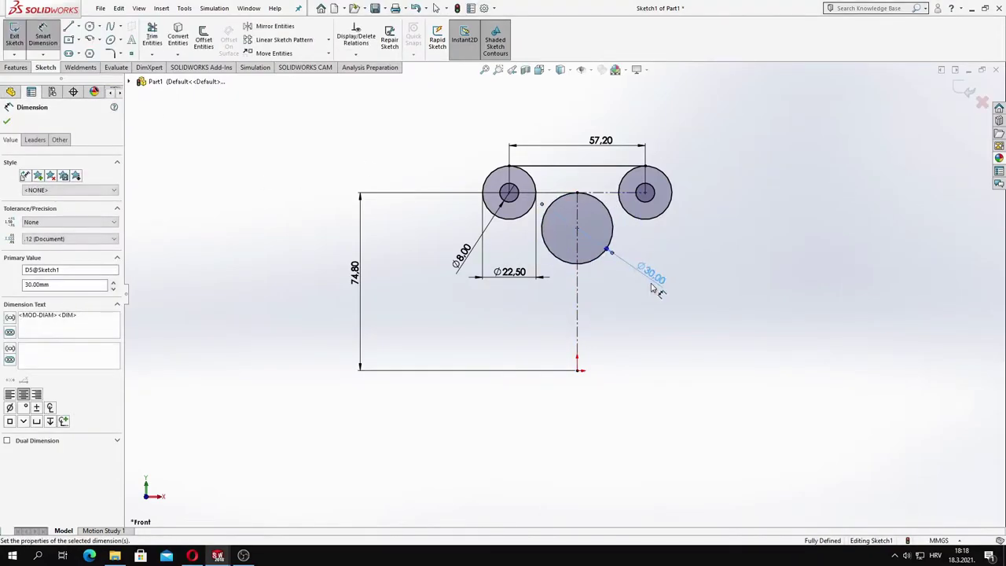
{"action": "key", "text": "Escape"}
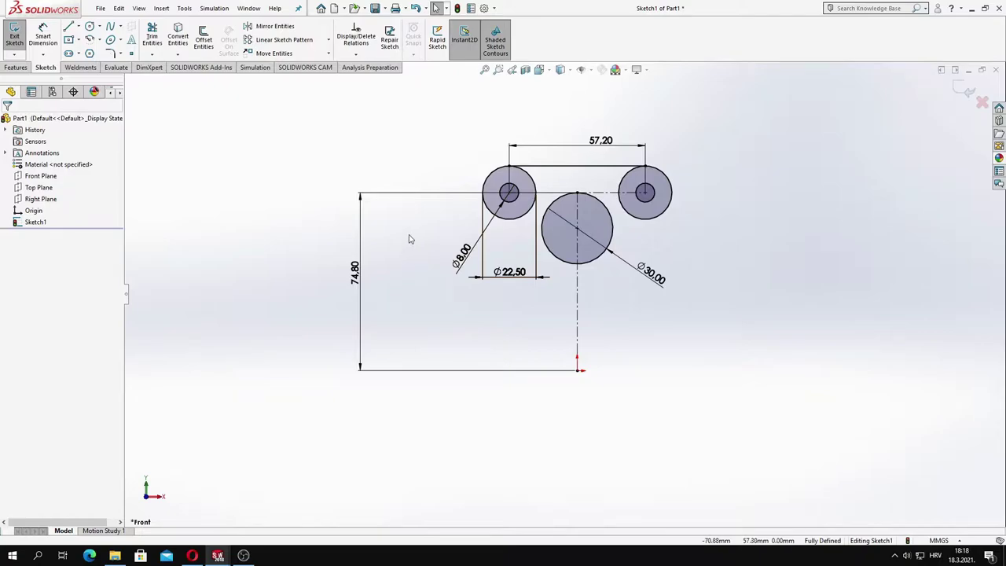
Begin a centreline starting at the top line
{"action": "left_click", "coordinate": [90, 27]}
{"action": "key", "text": "Escape"}
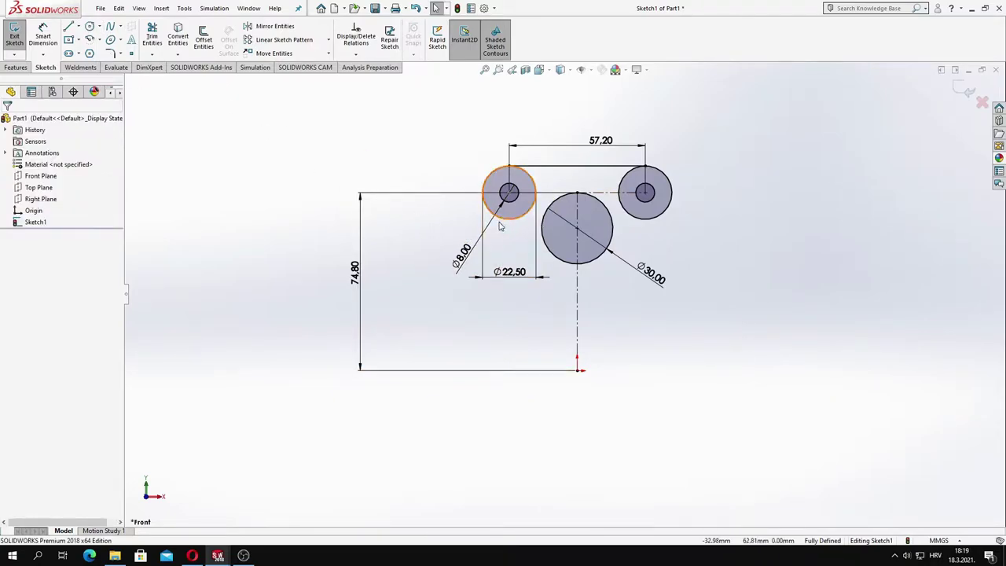
{"action": "left_click", "coordinate": [78, 26]}
{"action": "left_click", "coordinate": [91, 44]}
{"action": "left_click", "coordinate": [577, 166]}
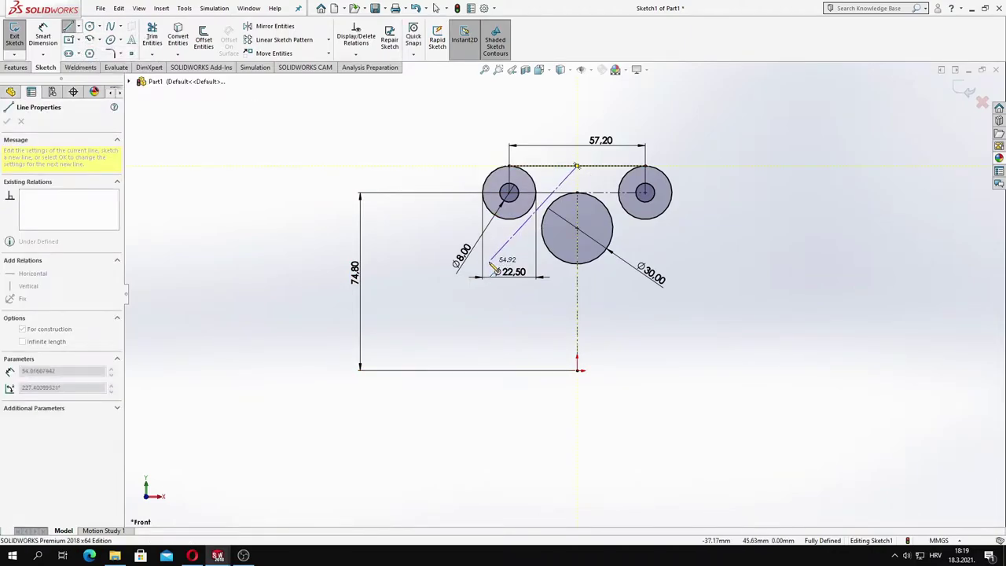
Draw a lower-left circle touching the left Ø22.5 circle, tangent to the Ø30 circle
{"action": "scroll", "coordinate": [564, 293], "scroll_direction": "up", "scroll_amount": 1}
{"action": "key", "text": "Escape"}
{"action": "left_click", "coordinate": [89, 26]}
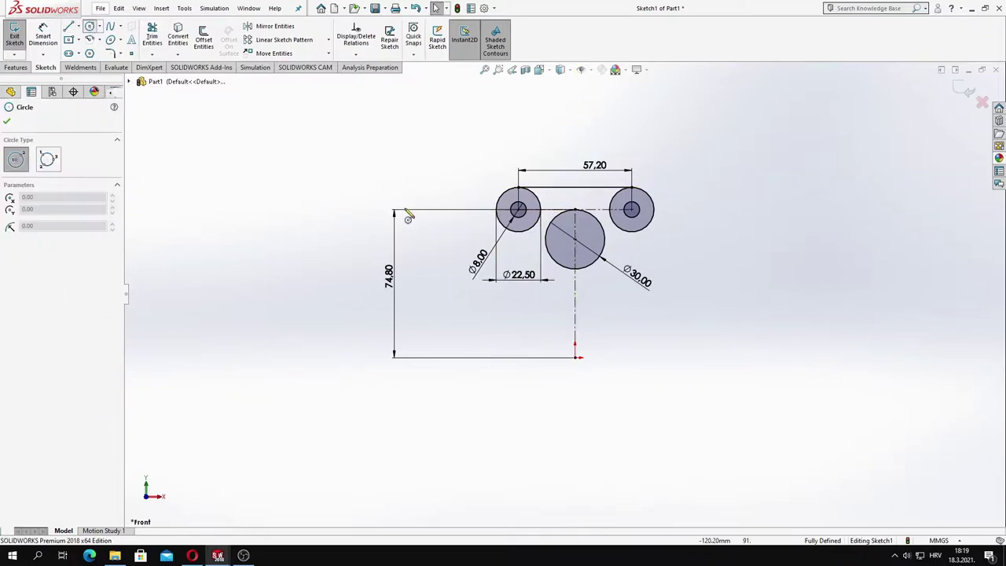
{"action": "left_click", "coordinate": [525, 258]}
{"action": "left_click", "coordinate": [532, 231]}
{"action": "key", "text": "Escape"}
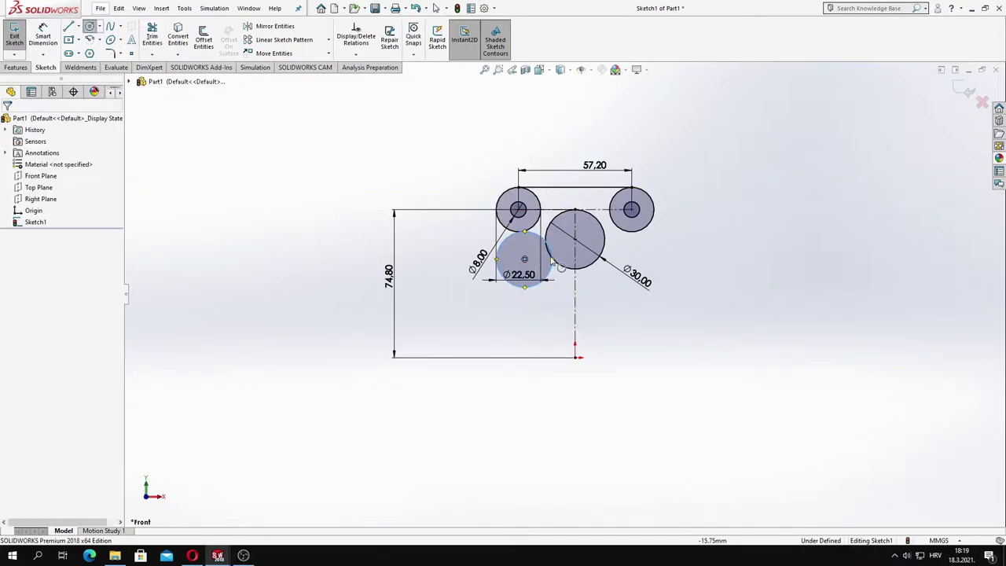
{"action": "left_click", "coordinate": [552, 262]}
{"action": "left_click", "coordinate": [548, 245], "text": "ctrl"}
{"action": "left_click", "coordinate": [29, 303]}
{"action": "key", "text": "Escape"}
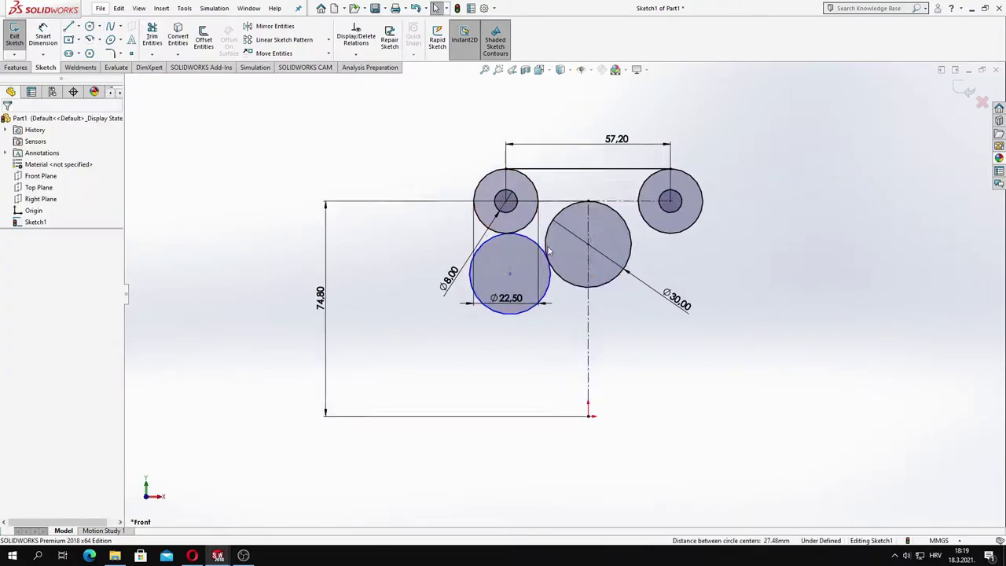
Mirror the lower-left circle to the right about the vertical centreline
{"action": "scroll", "coordinate": [519, 256], "scroll_direction": "down", "scroll_amount": 2}
{"action": "scroll", "coordinate": [517, 247], "scroll_direction": "down", "scroll_amount": 3}
{"action": "scroll", "coordinate": [463, 224], "scroll_direction": "down", "scroll_amount": 3}
{"action": "scroll", "coordinate": [463, 224], "scroll_direction": "up", "scroll_amount": 5}
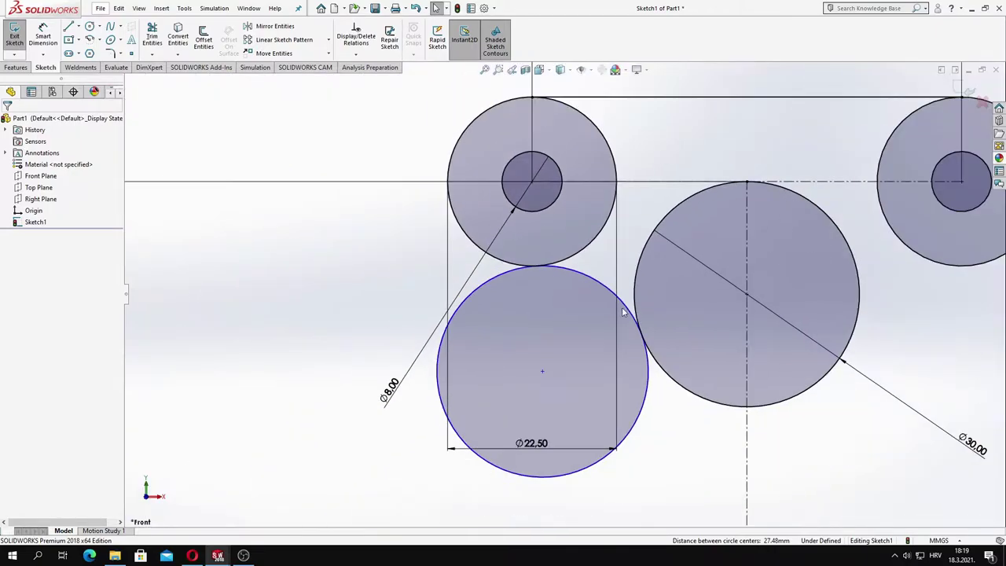
{"action": "scroll", "coordinate": [472, 228], "scroll_direction": "up", "scroll_amount": 1}
{"action": "left_click", "coordinate": [511, 291]}
{"action": "left_click", "coordinate": [275, 26]}
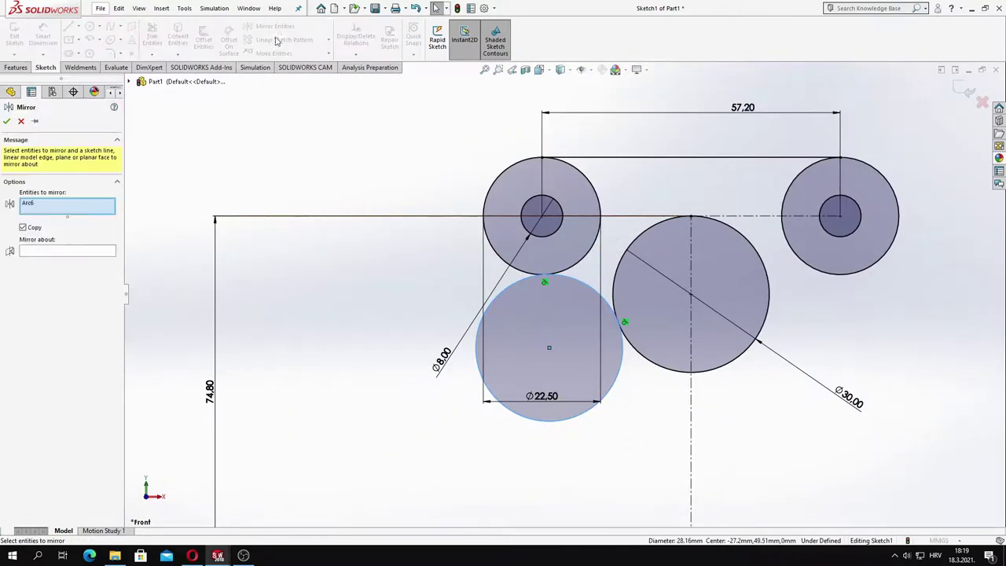
{"action": "left_click", "coordinate": [691, 322]}
{"action": "left_click", "coordinate": [8, 121]}
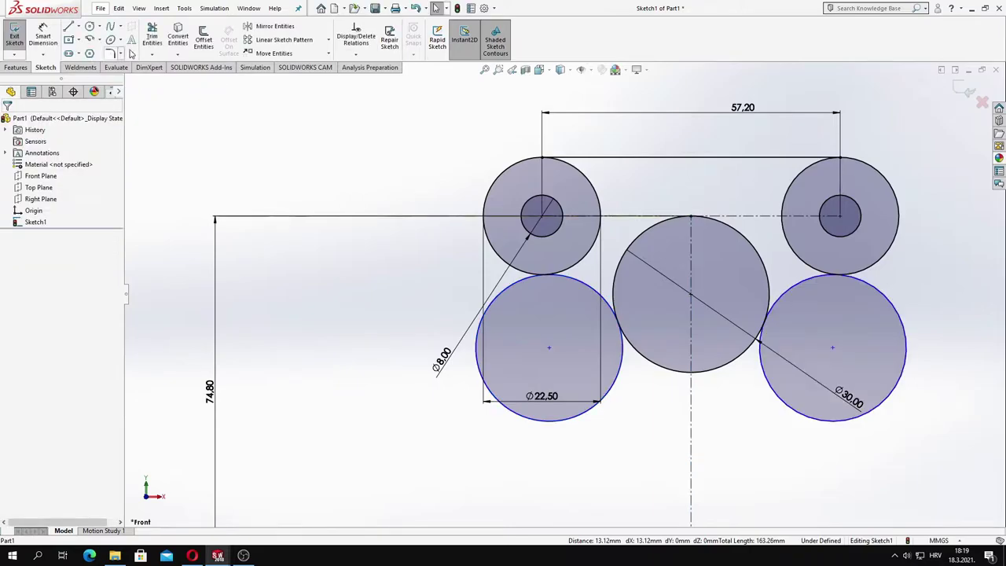
{"action": "left_click", "coordinate": [152, 35]}
Trim the overlapping circles into one outline and set the tangent arcs to Ø40
{"action": "left_click_drag", "start_coordinate": [489, 373], "coordinate": [474, 379]}
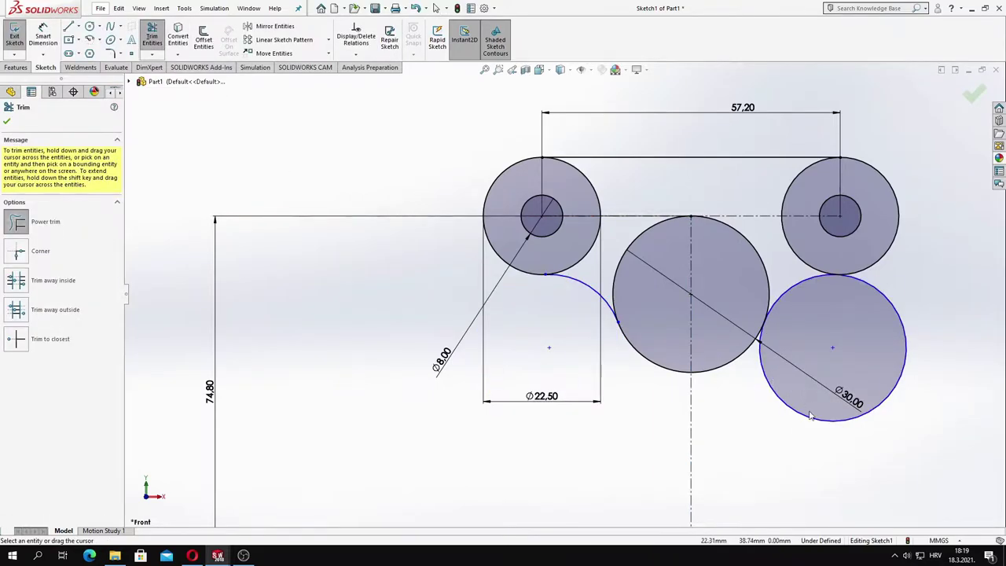
{"action": "left_click_drag", "start_coordinate": [811, 416], "coordinate": [822, 429]}
{"action": "scroll", "coordinate": [542, 286], "scroll_direction": "up", "scroll_amount": 2}
{"action": "scroll", "coordinate": [776, 304], "scroll_direction": "down", "scroll_amount": 3}
{"action": "left_click_drag", "start_coordinate": [574, 206], "coordinate": [521, 232]}
{"action": "left_click_drag", "start_coordinate": [677, 236], "coordinate": [653, 249]}
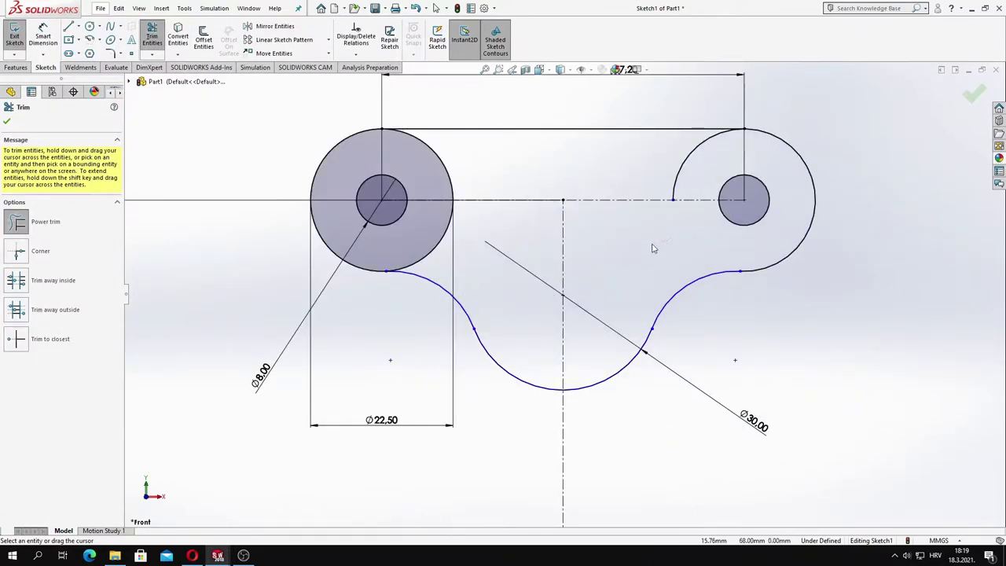
{"action": "left_click_drag", "start_coordinate": [461, 235], "coordinate": [445, 252]}
{"action": "left_click_drag", "start_coordinate": [681, 154], "coordinate": [670, 165]}
{"action": "scroll", "coordinate": [565, 295], "scroll_direction": "up", "scroll_amount": 3}
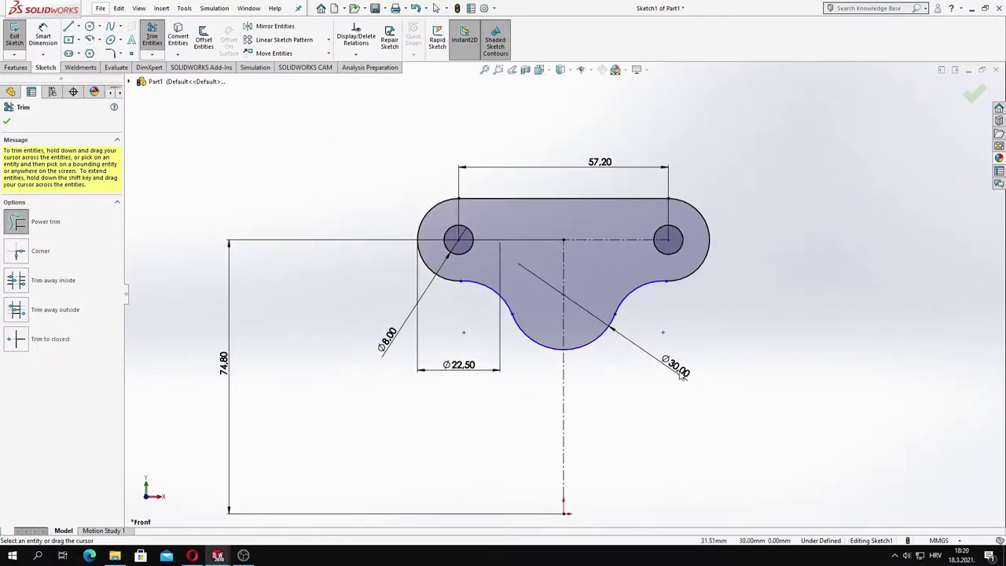
{"action": "key", "text": "Escape"}
{"action": "type", "text": "35"}
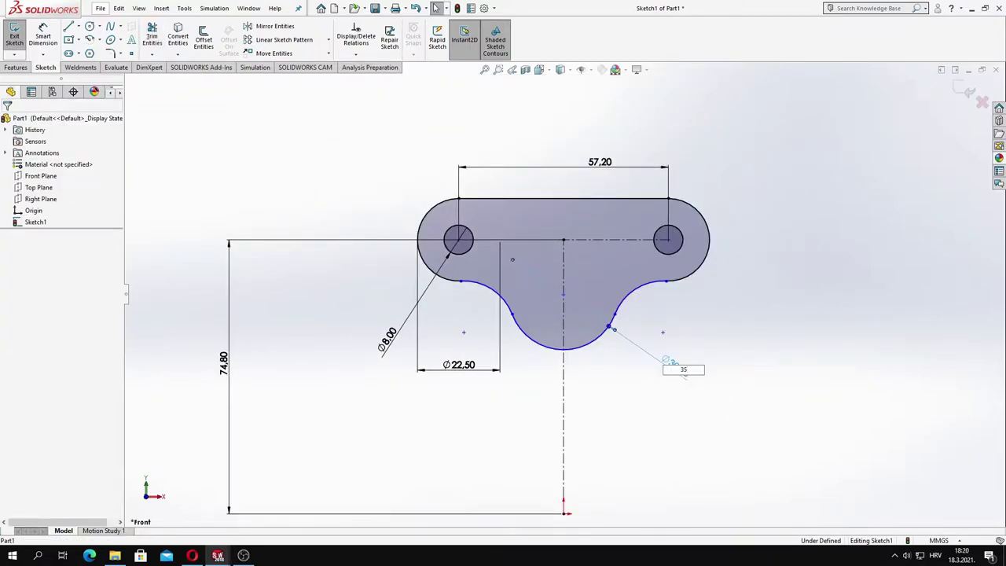
{"action": "key", "text": "Return"}
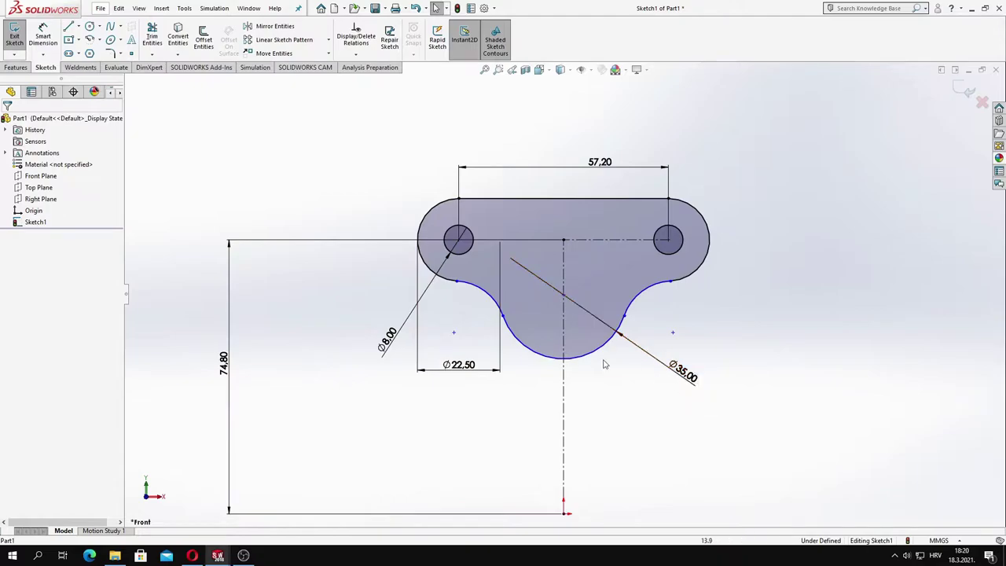
{"action": "type", "text": "40"}
{"action": "key", "text": "Return"}
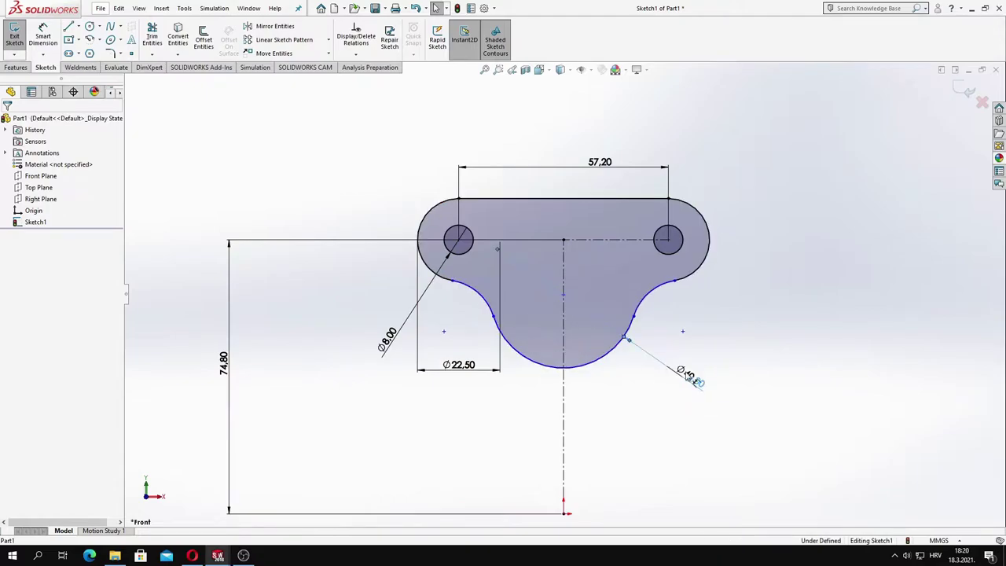
Extrude the closed outline 15 mm into the solid Boss-Extrude1 plate
{"action": "middle_click_drag", "start_coordinate": [341, 220], "coordinate": [298, 231]}
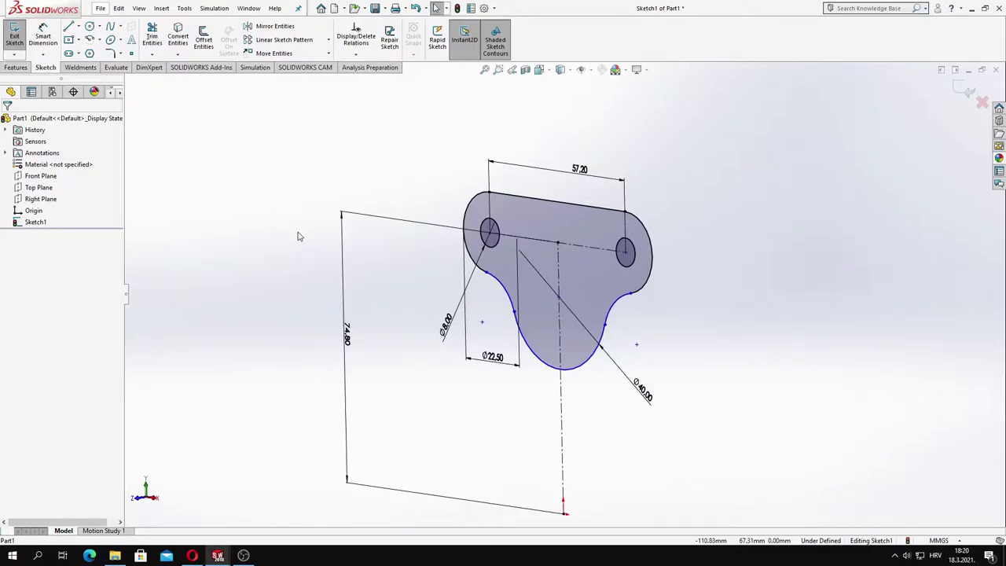
{"action": "mouse_move", "coordinate": [298, 237]}
{"action": "middle_mouse_down"}
{"action": "mouse_move", "coordinate": [367, 337]}
{"action": "mouse_move", "coordinate": [396, 317]}
{"action": "middle_mouse_up"}
{"action": "left_click", "coordinate": [15, 66]}
{"action": "left_click", "coordinate": [18, 39]}
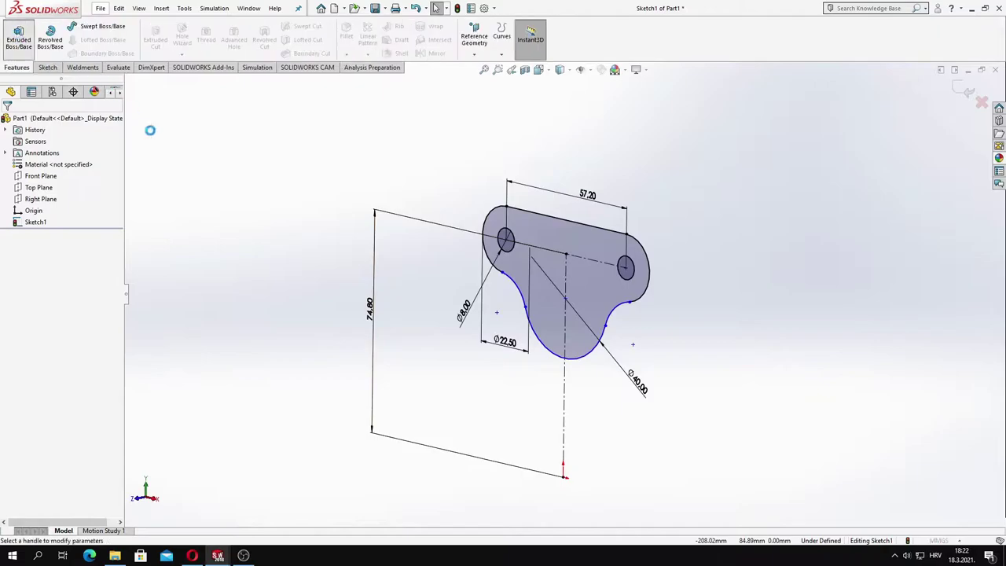
{"action": "middle_click_drag", "start_coordinate": [310, 156], "coordinate": [297, 144]}
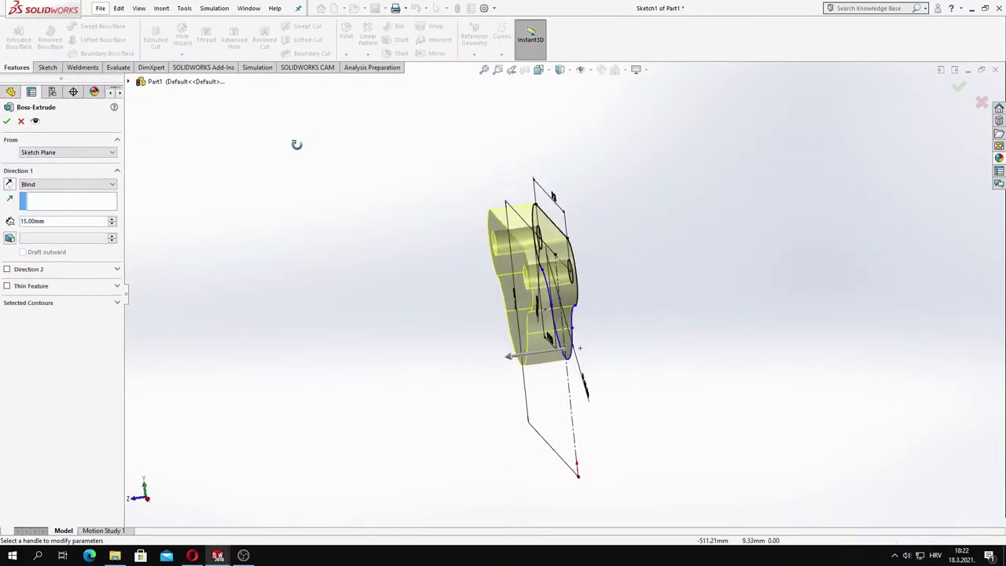
{"action": "key", "text": "Return"}
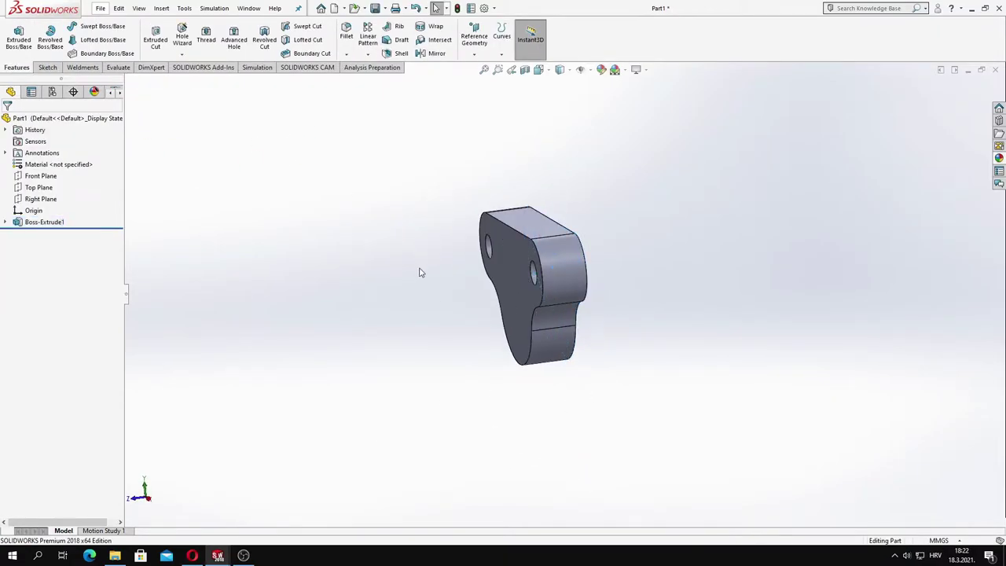
{"action": "left_click", "coordinate": [520, 274]}
{"action": "mouse_move", "coordinate": [520, 274]}
{"action": "middle_mouse_down"}
{"action": "mouse_move", "coordinate": [382, 315]}
{"action": "mouse_move", "coordinate": [487, 267]}
{"action": "mouse_move", "coordinate": [387, 247]}
{"action": "middle_mouse_up"}
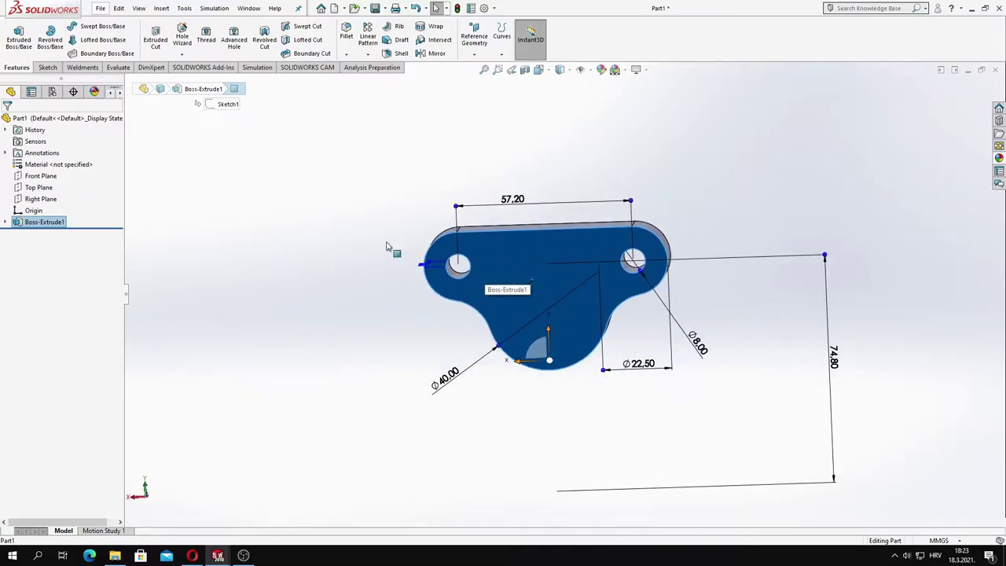
Sketch on the plate face, convert its edges, and draw a large centred circle
{"action": "right_click", "coordinate": [498, 236]}
{"action": "left_click", "coordinate": [521, 220]}
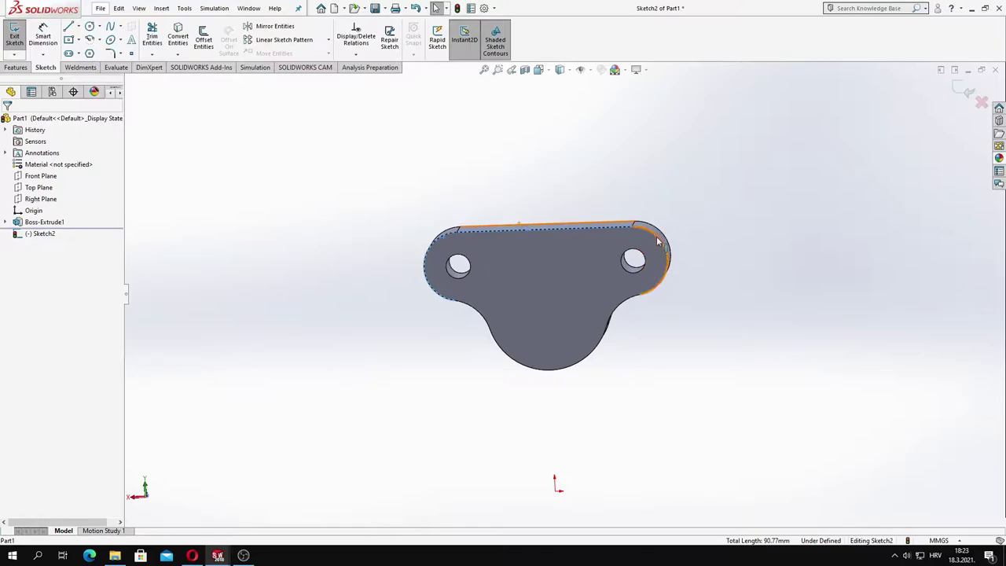
{"action": "left_click", "coordinate": [177, 39]}
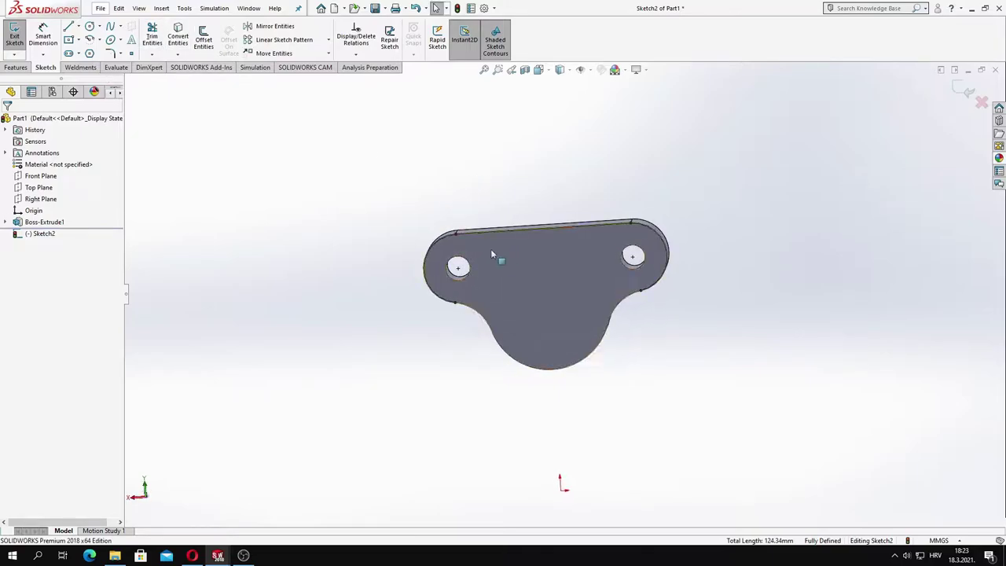
{"action": "left_click", "coordinate": [90, 26]}
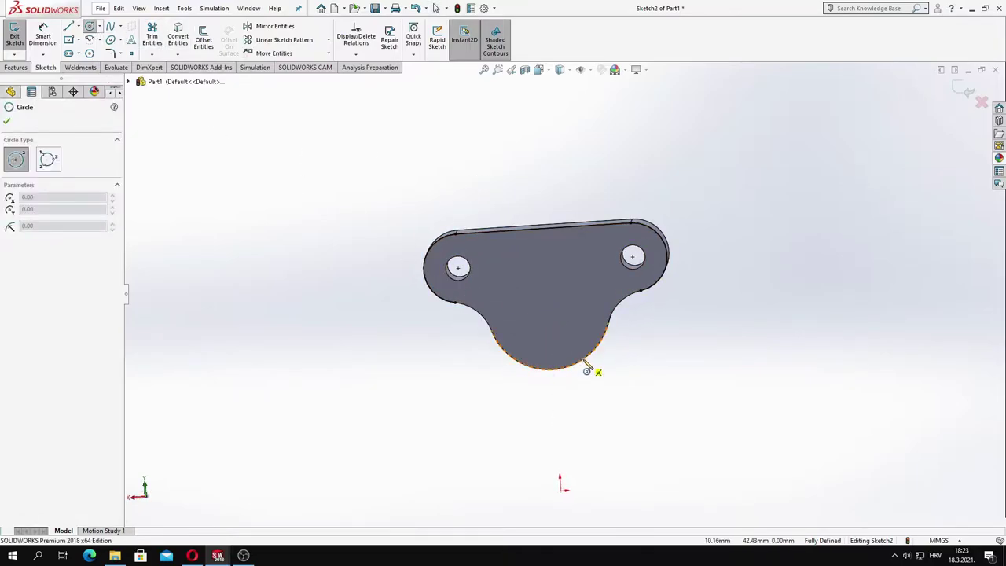
{"action": "left_click", "coordinate": [548, 308]}
{"action": "left_click", "coordinate": [565, 381]}
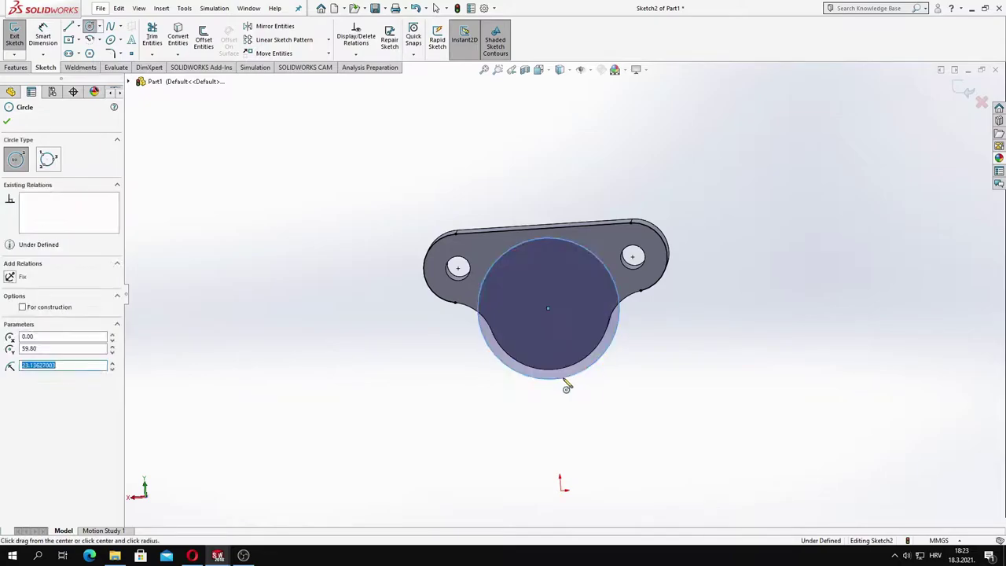
{"action": "key", "text": "Escape"}
Draw two small circles on the left and right of the large circle
{"action": "left_click", "coordinate": [90, 26]}
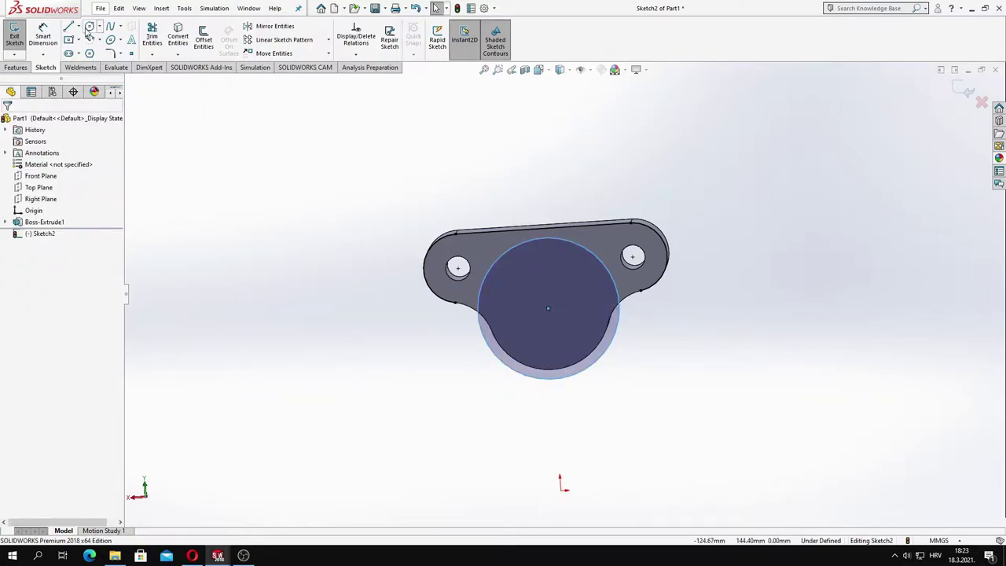
{"action": "left_click", "coordinate": [472, 339]}
{"action": "left_click", "coordinate": [481, 336]}
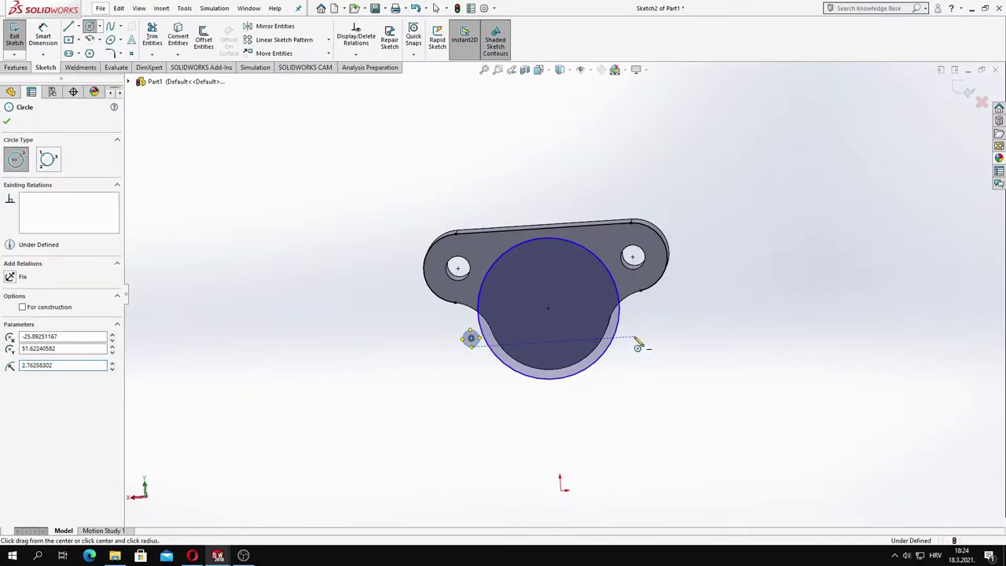
{"action": "left_click", "coordinate": [636, 337]}
{"action": "scroll", "coordinate": [643, 344], "scroll_direction": "down", "scroll_amount": 3}
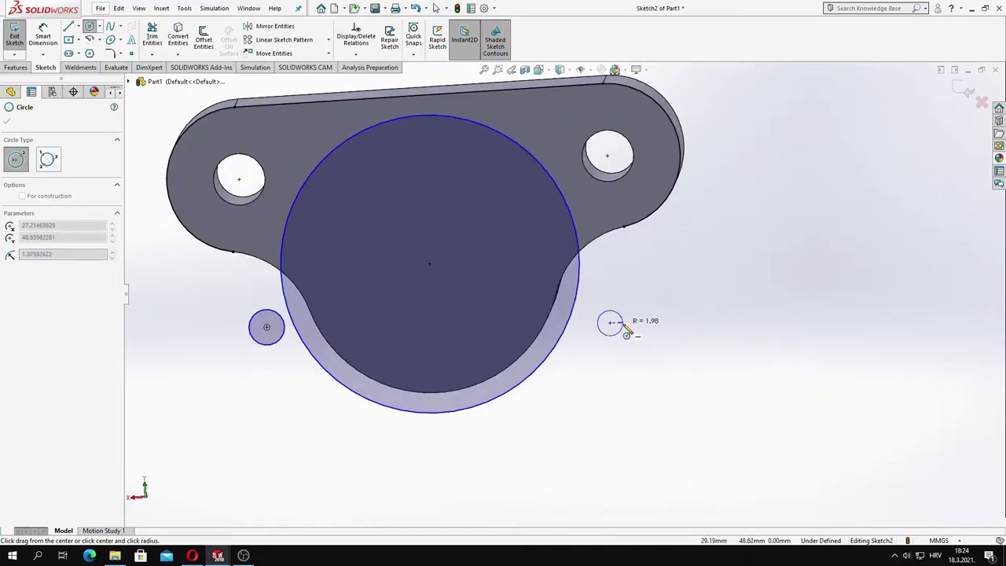
{"action": "left_click", "coordinate": [624, 328]}
{"action": "key", "text": "Escape"}
{"action": "scroll", "coordinate": [566, 295], "scroll_direction": "up", "scroll_amount": 2}
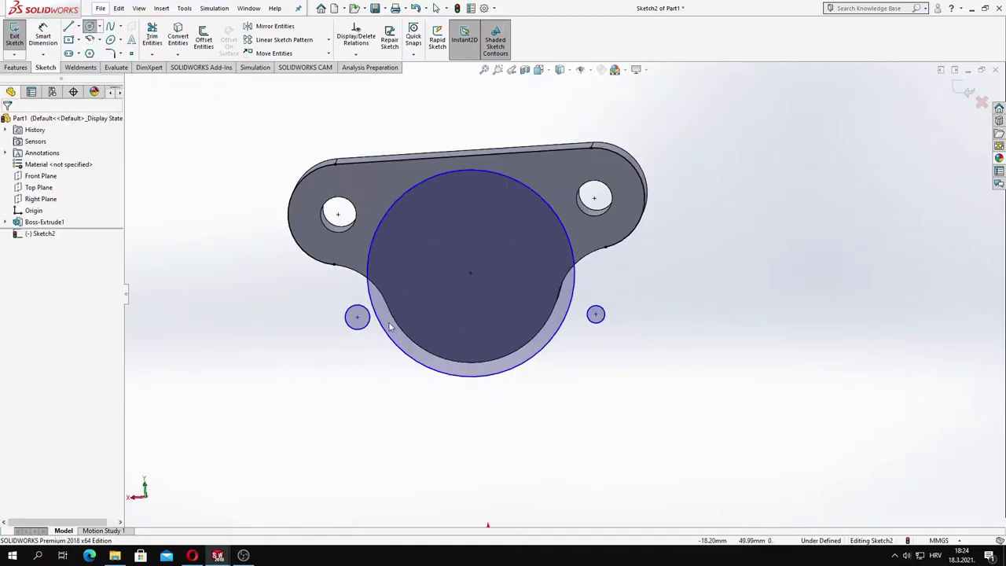
{"action": "left_click", "coordinate": [472, 276]}
{"action": "right_click", "coordinate": [472, 276]}
{"action": "key", "text": "Escape"}
Align the big circle's centre with the origin and draw a vertical centreline
{"action": "left_click_drag", "start_coordinate": [473, 273], "coordinate": [474, 280]}
{"action": "key", "text": "Escape"}
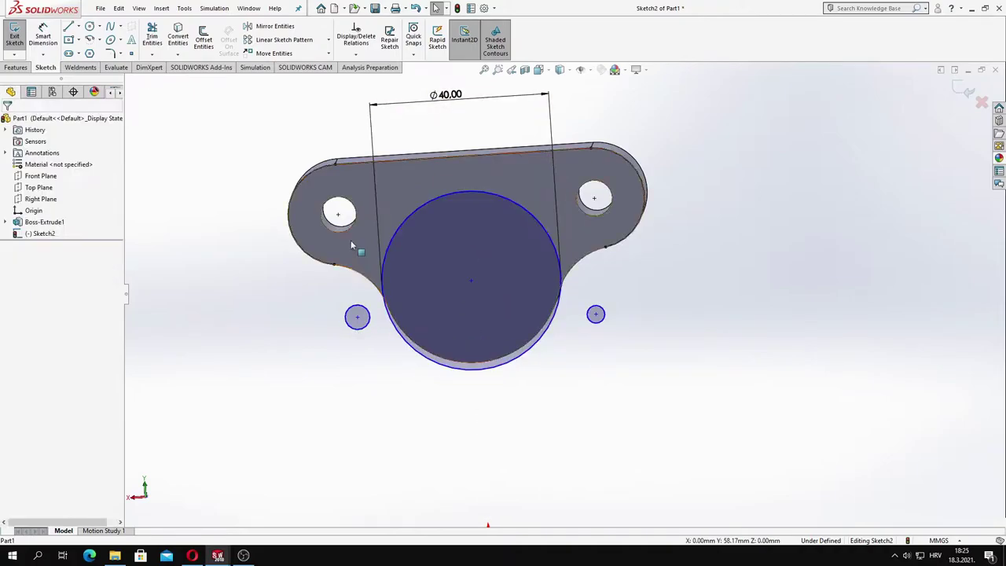
{"action": "left_click", "coordinate": [82, 28]}
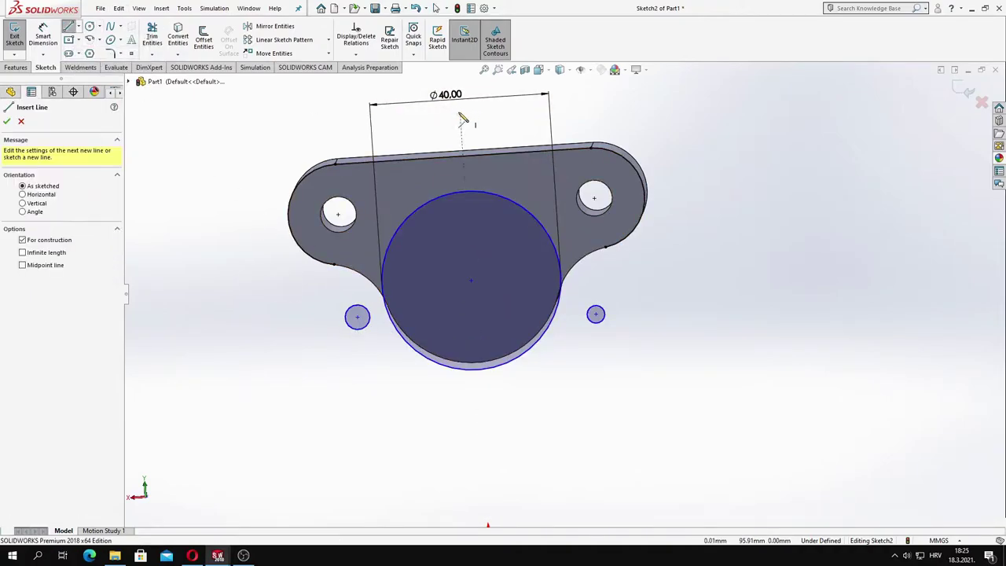
{"action": "left_click", "coordinate": [460, 114]}
{"action": "left_click", "coordinate": [482, 432]}
{"action": "key", "text": "Escape"}
Make the small circles symmetric about the centreline and equal, in Back view
{"action": "left_click", "coordinate": [596, 315]}
{"action": "left_click", "coordinate": [470, 236], "text": "ctrl"}
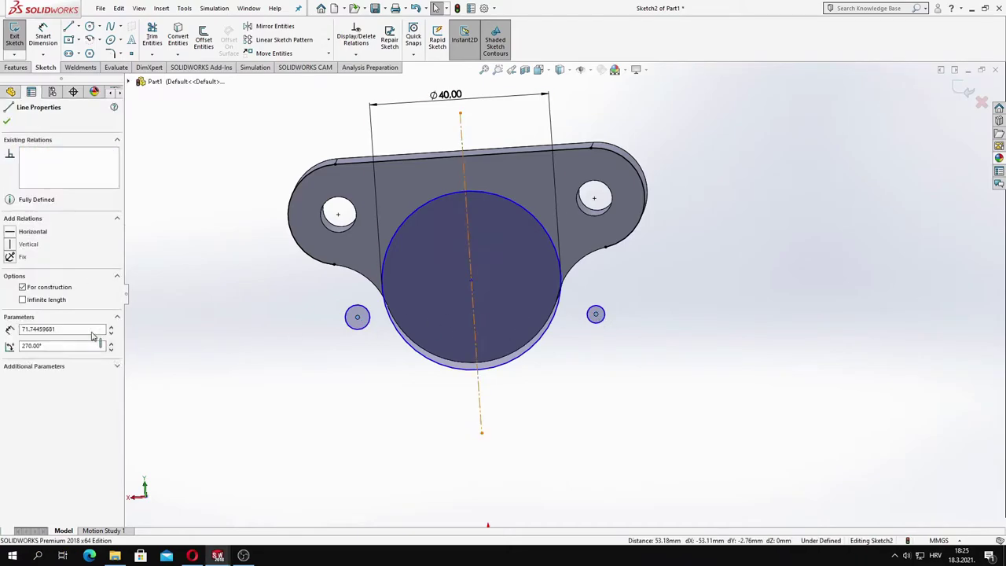
{"action": "left_click", "coordinate": [357, 317], "text": "ctrl"}
{"action": "left_click", "coordinate": [9, 292]}
{"action": "key", "text": "Escape"}
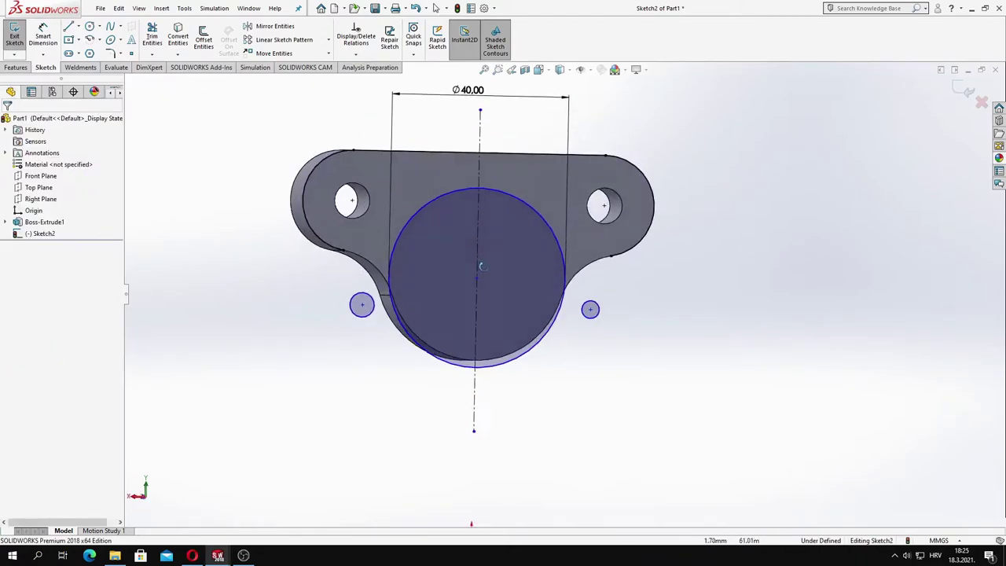
{"action": "key", "text": "space"}
{"action": "left_click", "coordinate": [574, 269]}
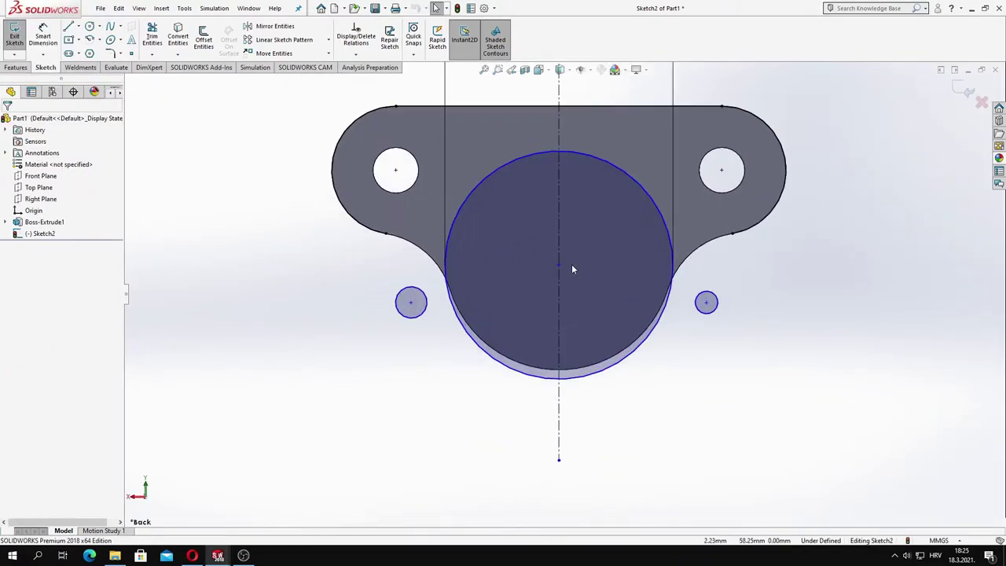
{"action": "left_click", "coordinate": [425, 312]}
{"action": "left_click", "coordinate": [706, 302], "text": "ctrl"}
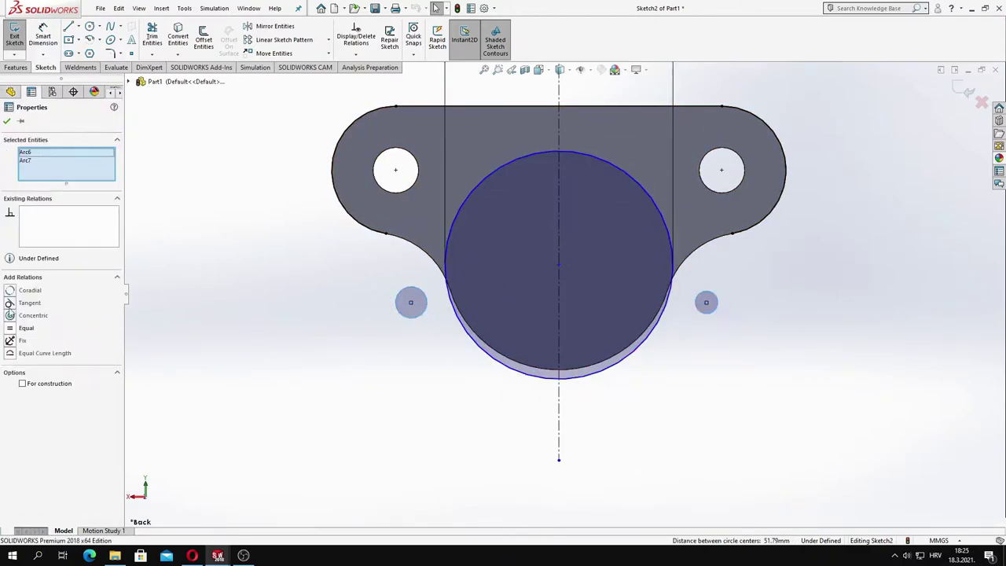
{"action": "left_click", "coordinate": [35, 331]}
Draw left tangent lines from the plate edge to the small circle and big circle
{"action": "key", "text": "l"}
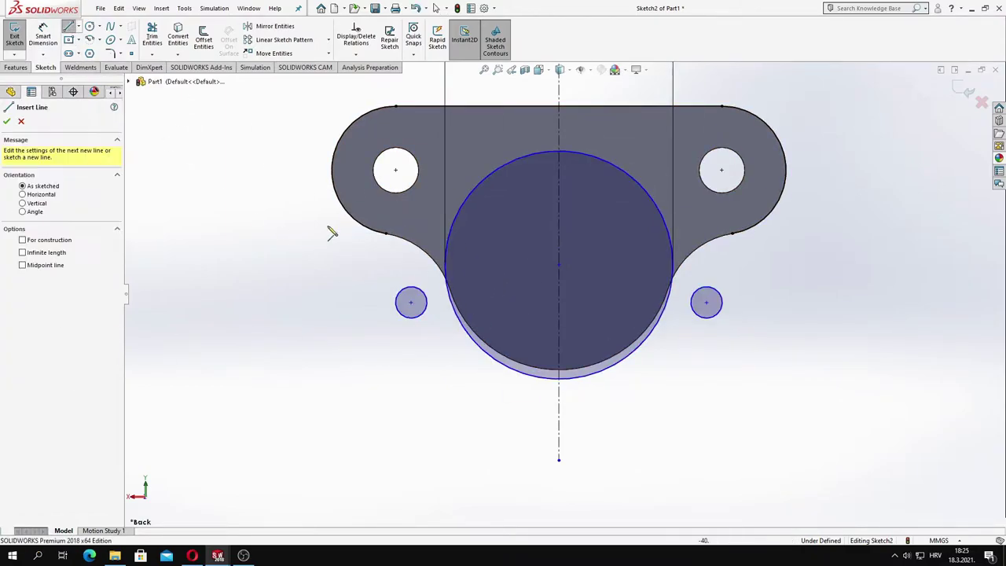
{"action": "left_click", "coordinate": [347, 211]}
{"action": "double_click", "coordinate": [403, 319]}
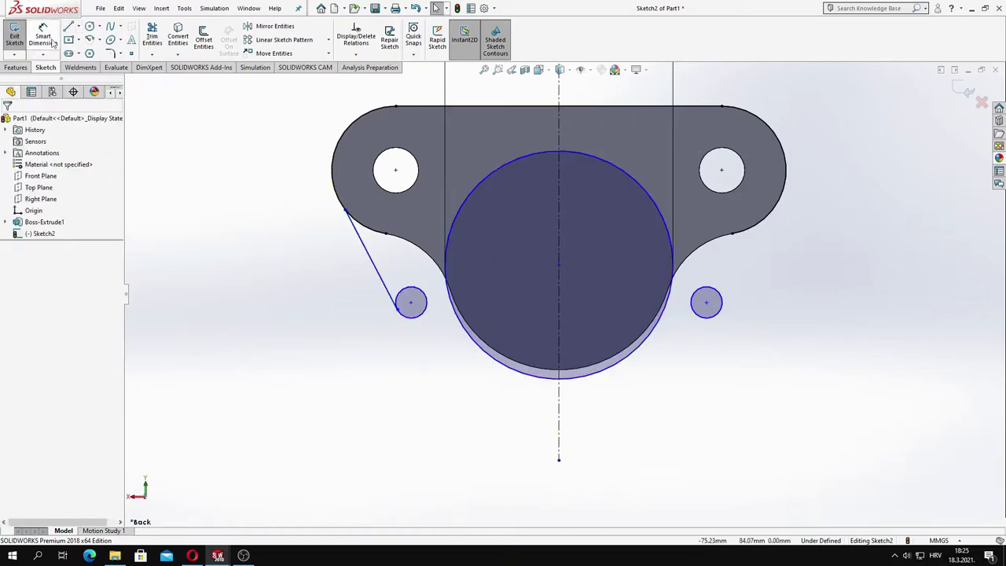
{"action": "left_click", "coordinate": [409, 328]}
{"action": "double_click", "coordinate": [513, 368]}
Draw matching right-side tangent lines to the plate edge and the big circle
{"action": "left_click", "coordinate": [69, 26]}
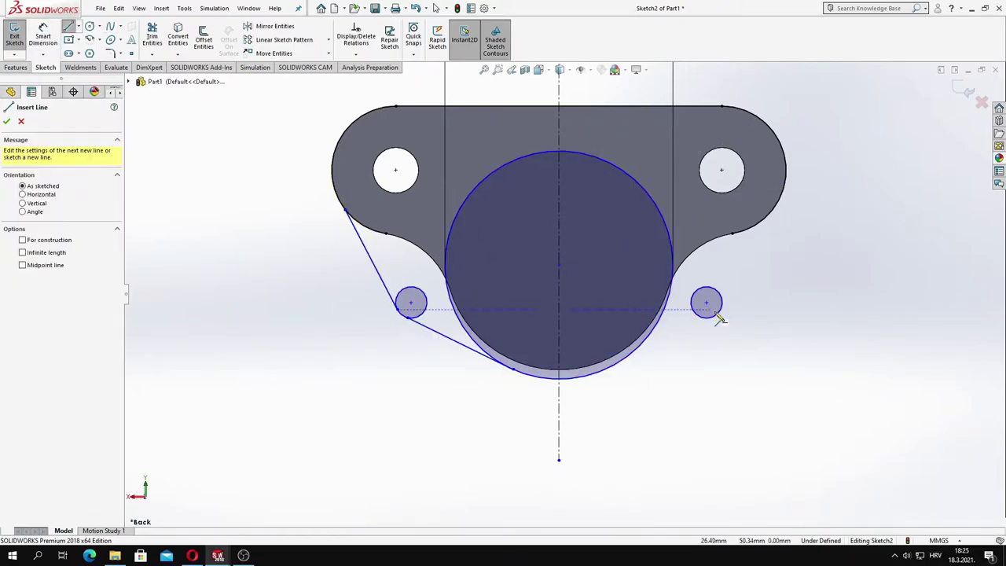
{"action": "left_click", "coordinate": [722, 310]}
{"action": "double_click", "coordinate": [779, 201]}
{"action": "left_click", "coordinate": [69, 26]}
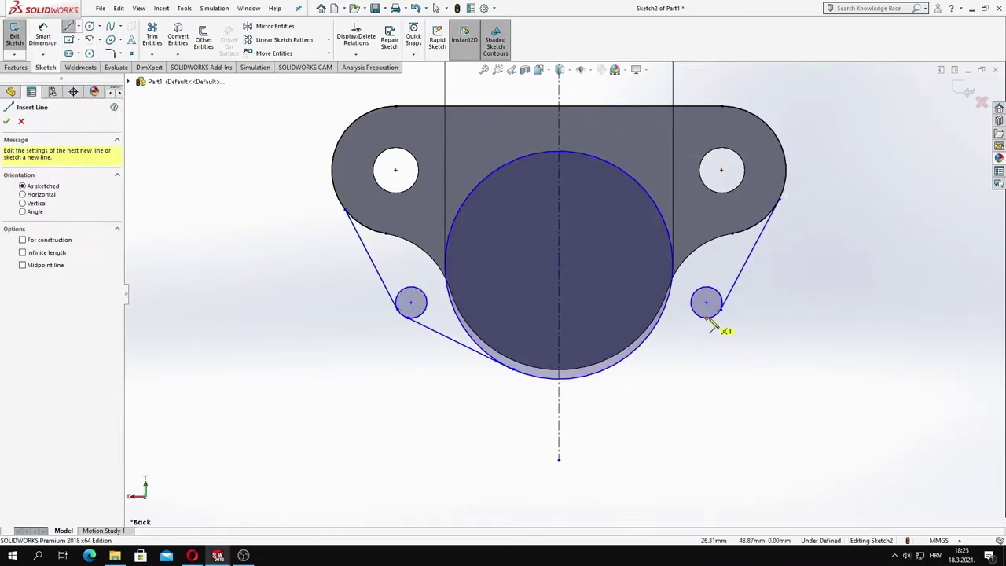
{"action": "left_click", "coordinate": [717, 311]}
{"action": "double_click", "coordinate": [619, 368]}
{"action": "scroll", "coordinate": [528, 359], "scroll_direction": "down", "scroll_amount": 2}
{"action": "scroll", "coordinate": [529, 357], "scroll_direction": "up", "scroll_amount": 2}
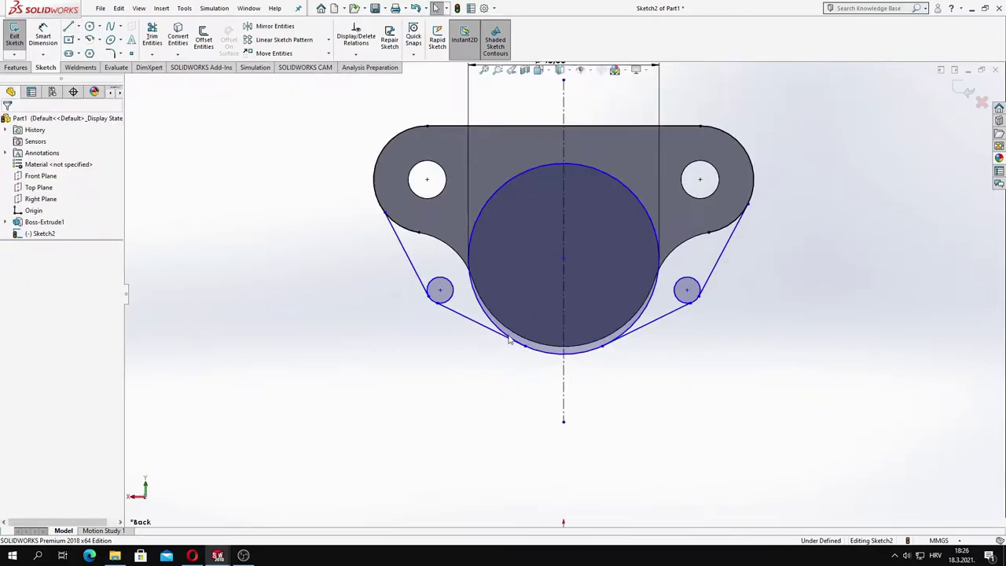
Dimension the small circles at a 10 mm diameter
{"action": "left_click", "coordinate": [449, 281]}
{"action": "left_click", "coordinate": [446, 256]}
{"action": "type", "text": "10"}
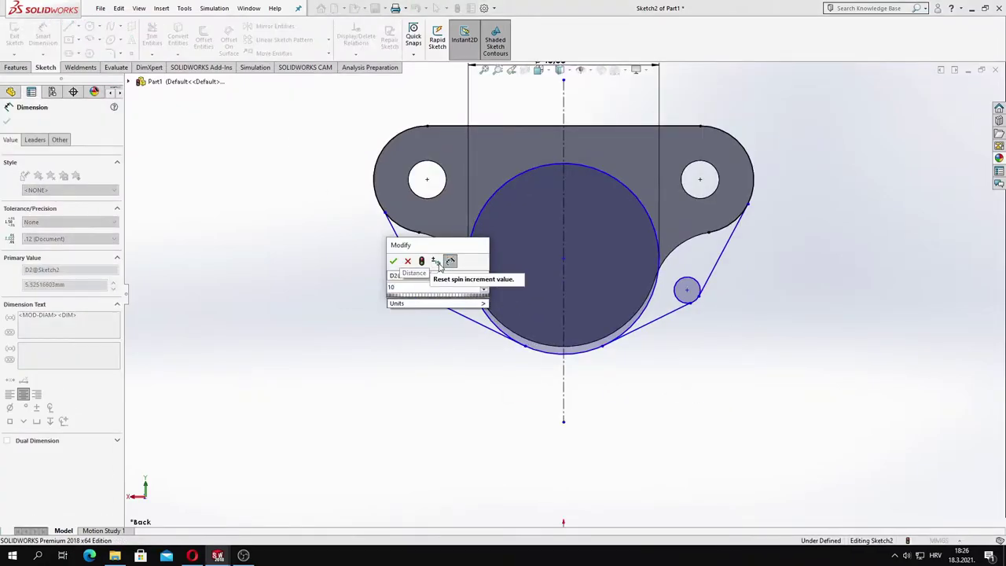
{"action": "key", "text": "Return"}
{"action": "scroll", "coordinate": [674, 252], "scroll_direction": "down", "scroll_amount": 3}
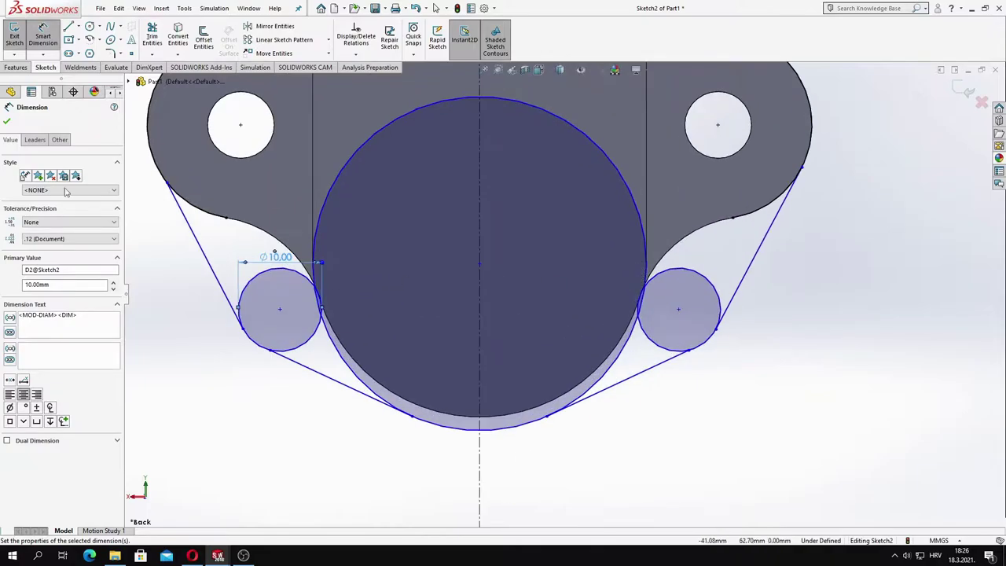
{"action": "key", "text": "Escape"}
Make the lower-right tangent line tangent to the right small circle
{"action": "left_click", "coordinate": [225, 296]}
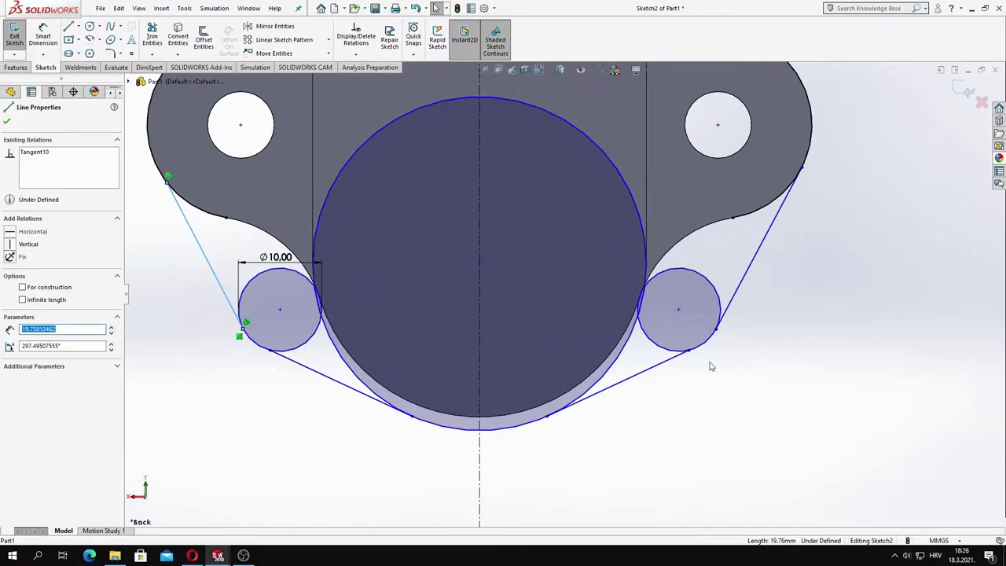
{"action": "left_click", "coordinate": [718, 324]}
{"action": "left_click", "coordinate": [676, 374]}
{"action": "left_click", "coordinate": [673, 362]}
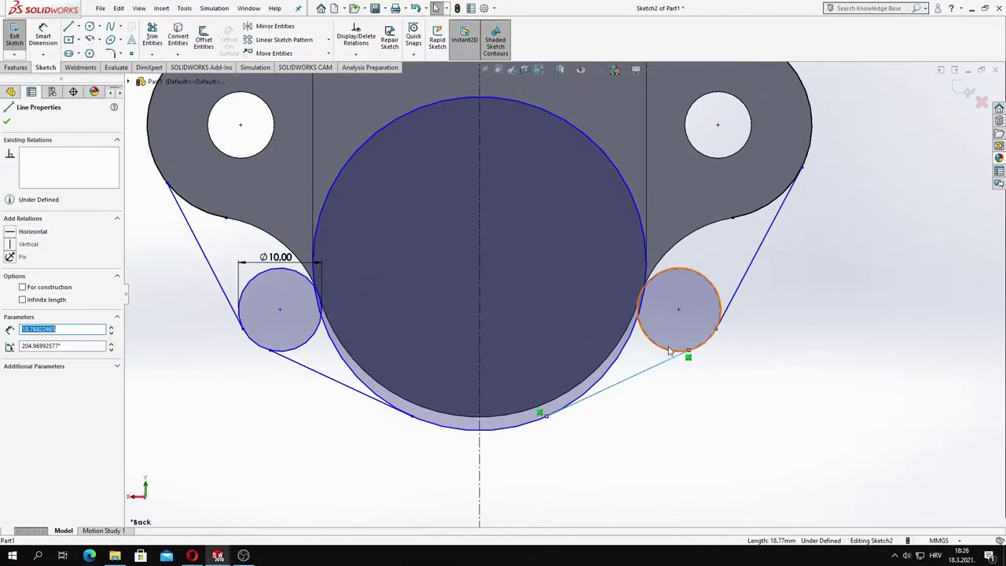
{"action": "left_click", "coordinate": [669, 350], "text": "ctrl"}
{"action": "left_click", "coordinate": [698, 340]}
{"action": "left_click", "coordinate": [691, 356]}
{"action": "left_click", "coordinate": [706, 346], "text": "ctrl"}
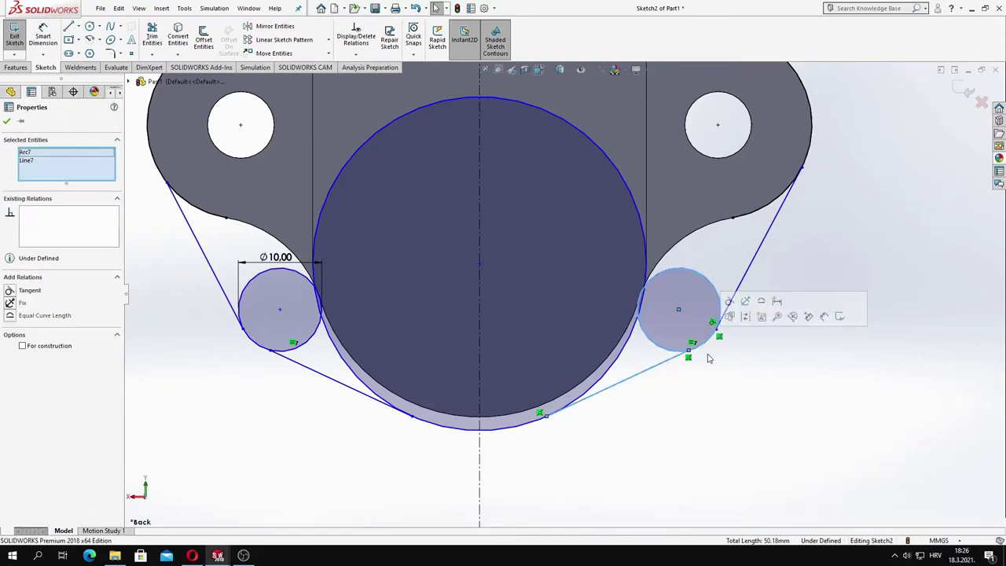
Dimension the small circle centres 50 mm apart
{"action": "left_click", "coordinate": [42, 37]}
{"action": "left_click", "coordinate": [280, 309]}
{"action": "left_click", "coordinate": [678, 309]}
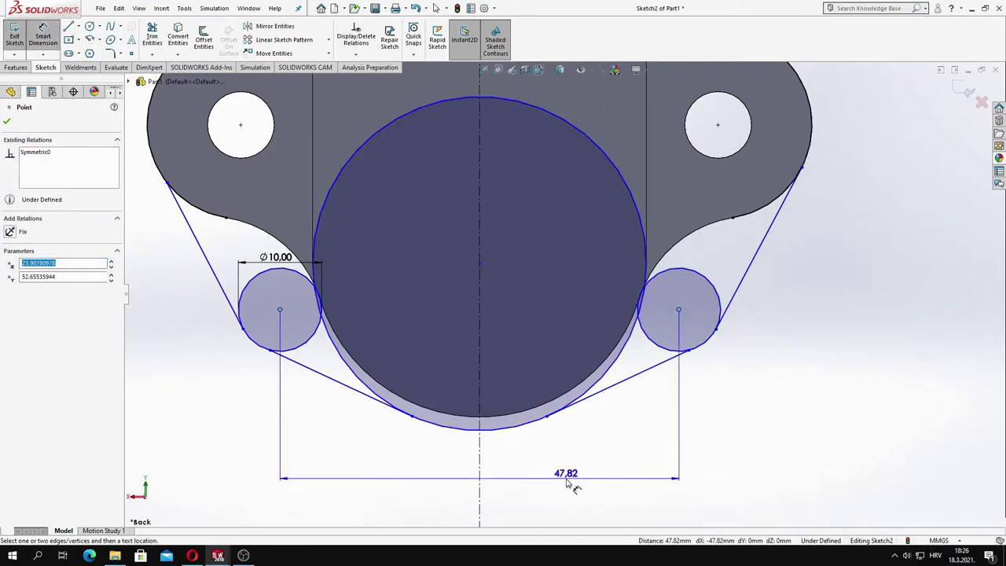
{"action": "left_click", "coordinate": [563, 482]}
{"action": "type", "text": "50"}
{"action": "key", "text": "Return"}
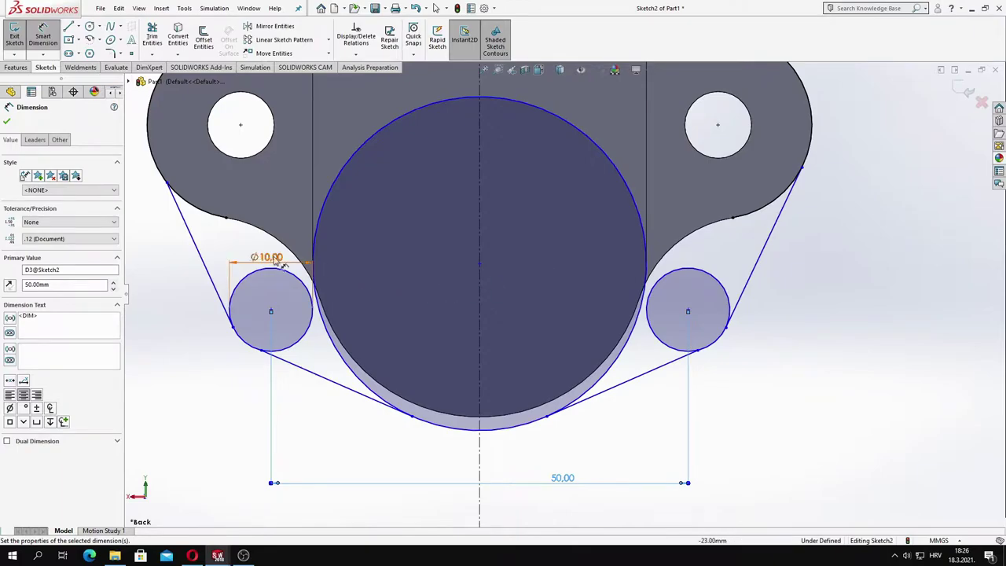
{"action": "key", "text": "Escape"}
Make the left and lower lines tangent to the left small circle and the big arc
{"action": "left_click", "coordinate": [192, 203]}
{"action": "left_click", "coordinate": [203, 260], "text": "ctrl"}
{"action": "key", "text": "Escape"}
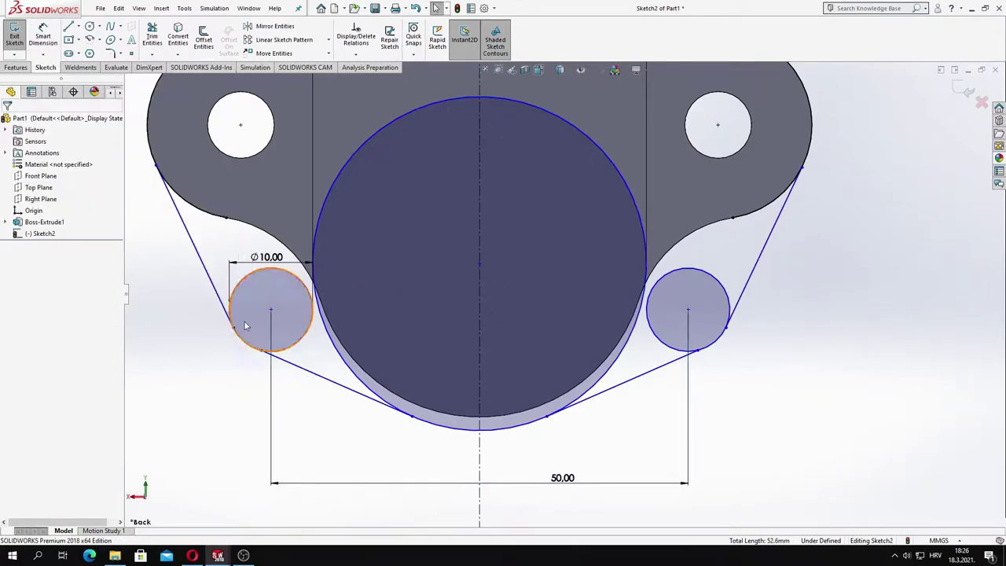
{"action": "left_click", "coordinate": [330, 380]}
{"action": "left_click", "coordinate": [234, 323], "text": "ctrl"}
{"action": "key", "text": "Escape"}
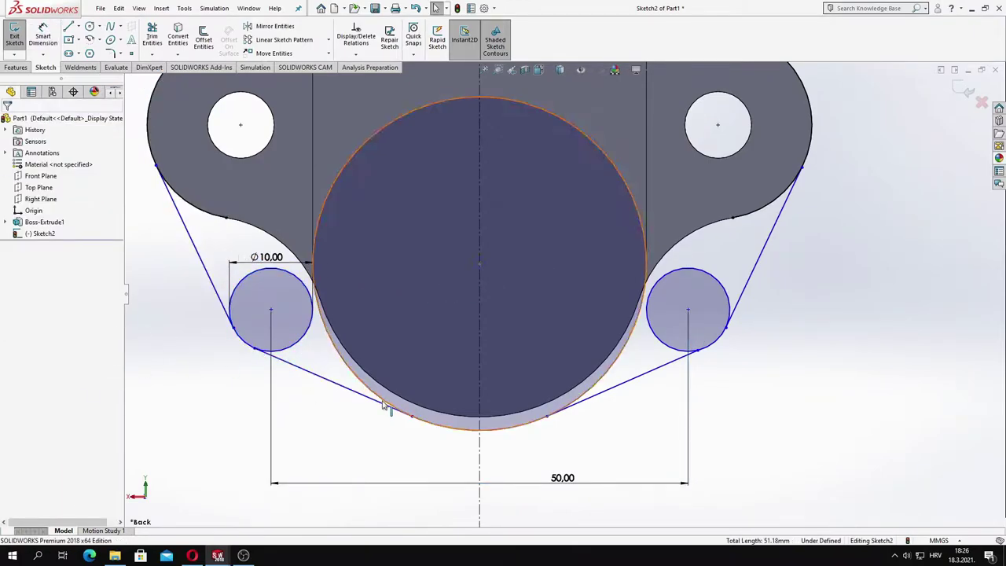
{"action": "left_click", "coordinate": [382, 402]}
{"action": "left_click", "coordinate": [451, 428], "text": "ctrl"}
{"action": "key", "text": "Escape"}
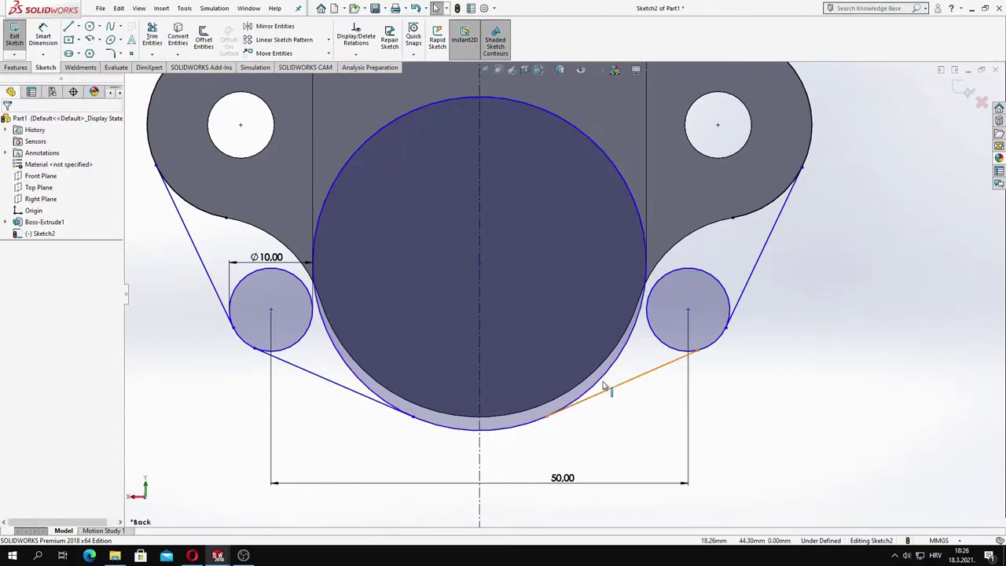
{"action": "left_click", "coordinate": [609, 396]}
{"action": "left_click", "coordinate": [487, 429], "text": "ctrl"}
{"action": "left_click", "coordinate": [29, 294]}
{"action": "key", "text": "Escape"}
Make the right-side lines tangent to the right small circle and neighbouring outline arcs
{"action": "left_click", "coordinate": [684, 361]}
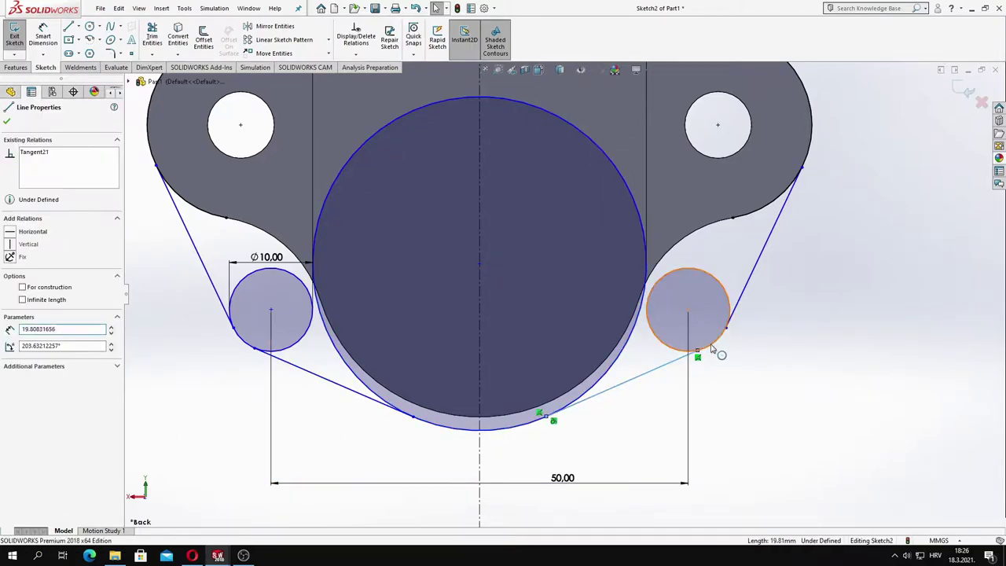
{"action": "left_click", "coordinate": [712, 344], "text": "ctrl"}
{"action": "key", "text": "Escape"}
{"action": "left_click", "coordinate": [748, 286]}
{"action": "left_click", "coordinate": [723, 322]}
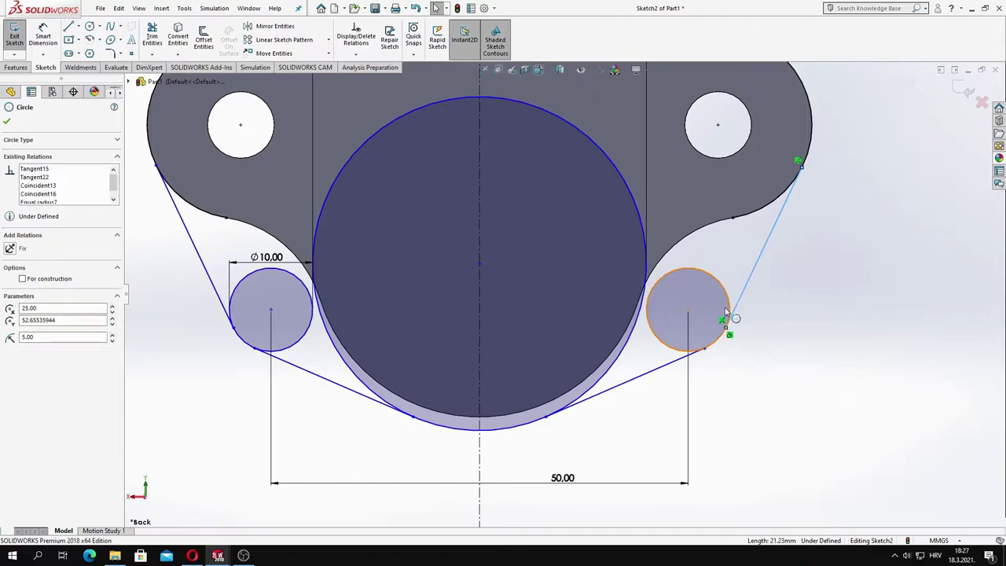
{"action": "left_click", "coordinate": [725, 330], "text": "ctrl"}
{"action": "key", "text": "Escape"}
{"action": "left_click", "coordinate": [739, 303]}
{"action": "left_click", "coordinate": [802, 153], "text": "ctrl"}
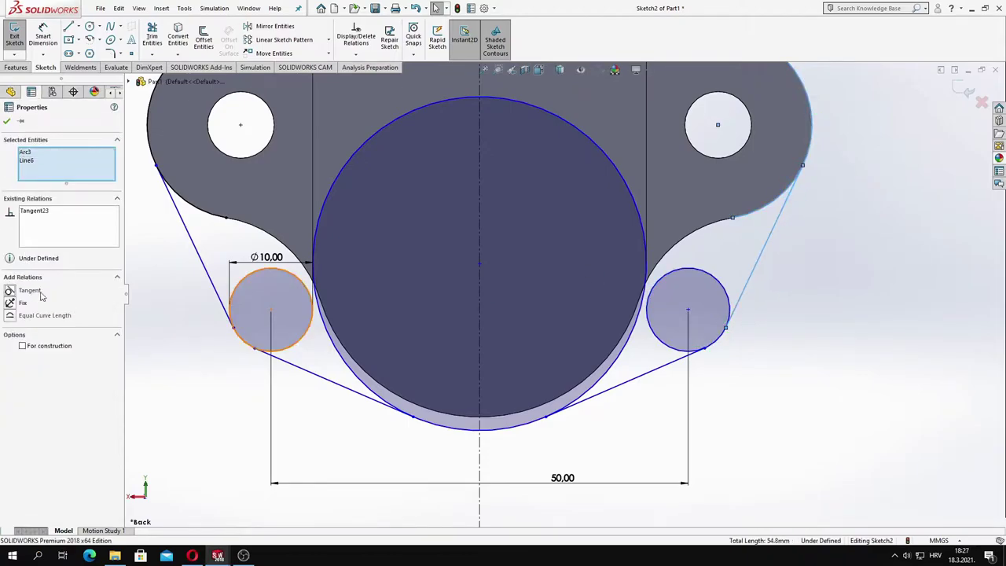
{"action": "left_click", "coordinate": [40, 292]}
{"action": "key", "text": "Escape"}
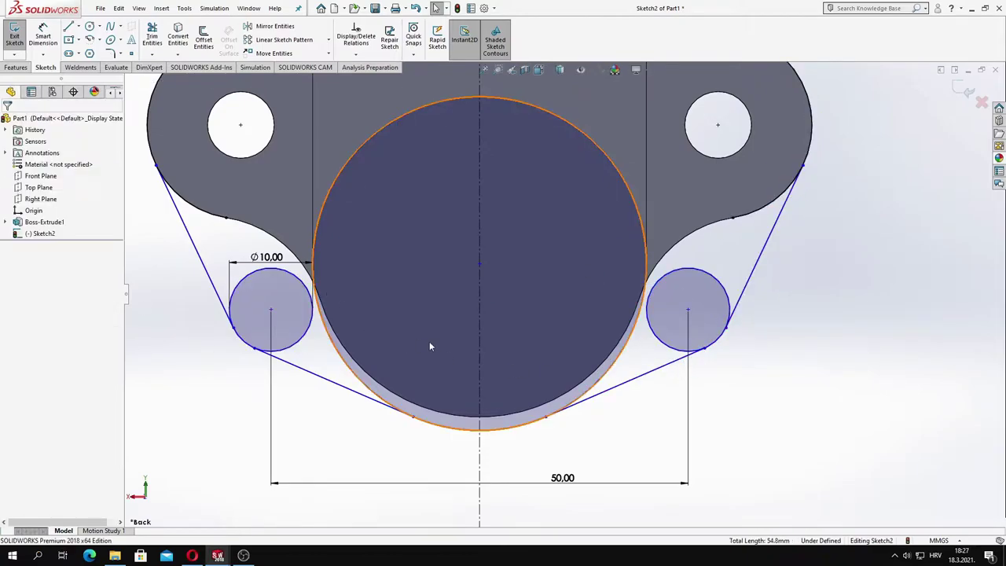
{"action": "key", "text": "f"}
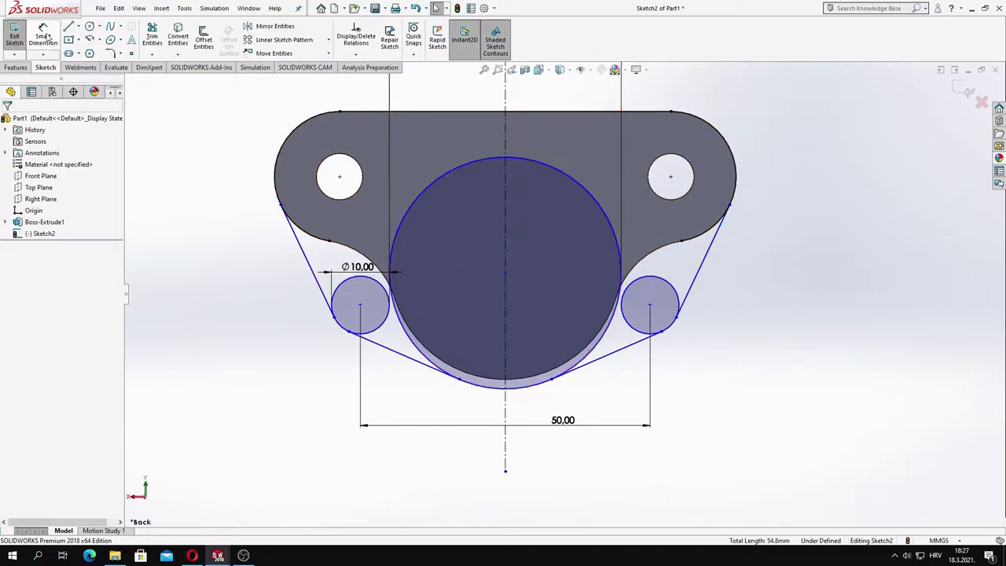
Dimension the big circle centre 27.50 and right small circle centre 32.50 below the top edge
{"action": "left_click", "coordinate": [45, 36]}
{"action": "left_click", "coordinate": [487, 111]}
{"action": "left_click", "coordinate": [506, 272]}
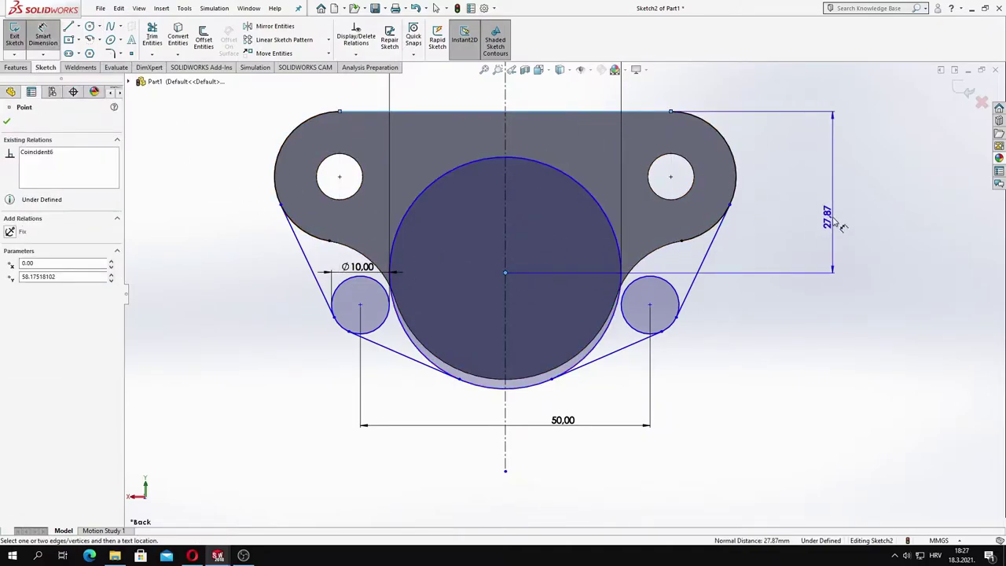
{"action": "left_click", "coordinate": [843, 227]}
{"action": "type", "text": "27.5"}
{"action": "key", "text": "Return"}
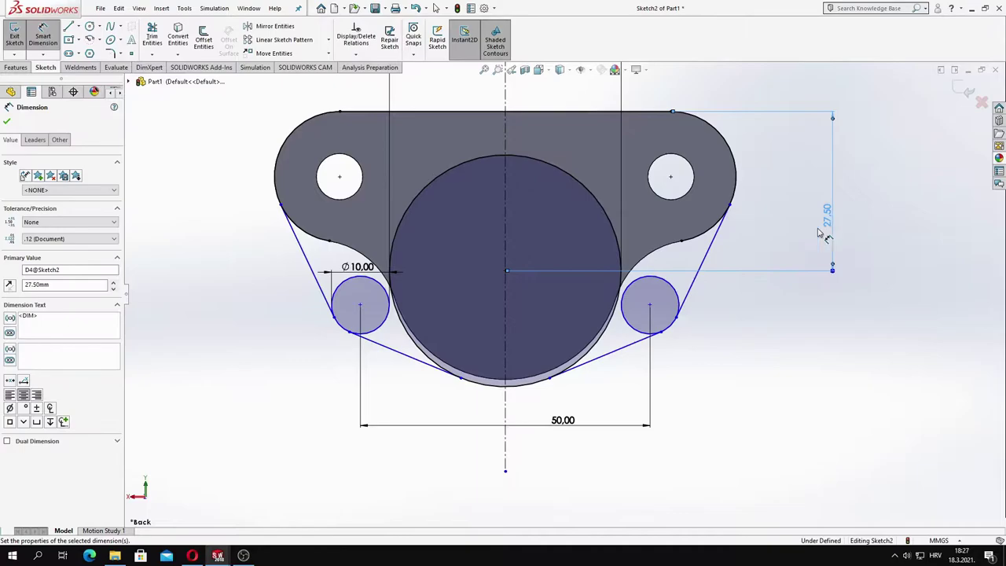
{"action": "left_click", "coordinate": [602, 111]}
{"action": "left_click", "coordinate": [651, 304]}
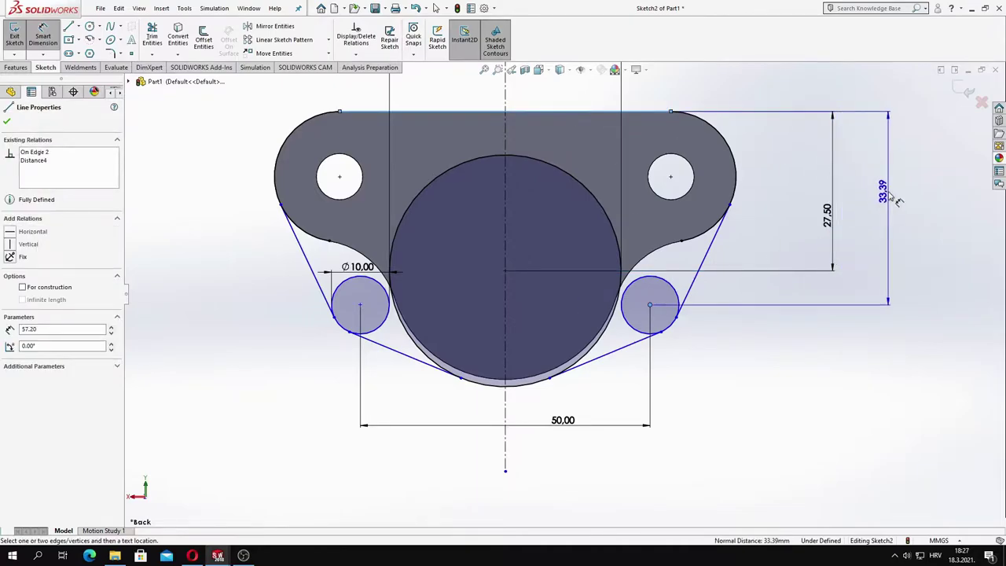
{"action": "left_click", "coordinate": [899, 202]}
{"action": "type", "text": "32.5"}
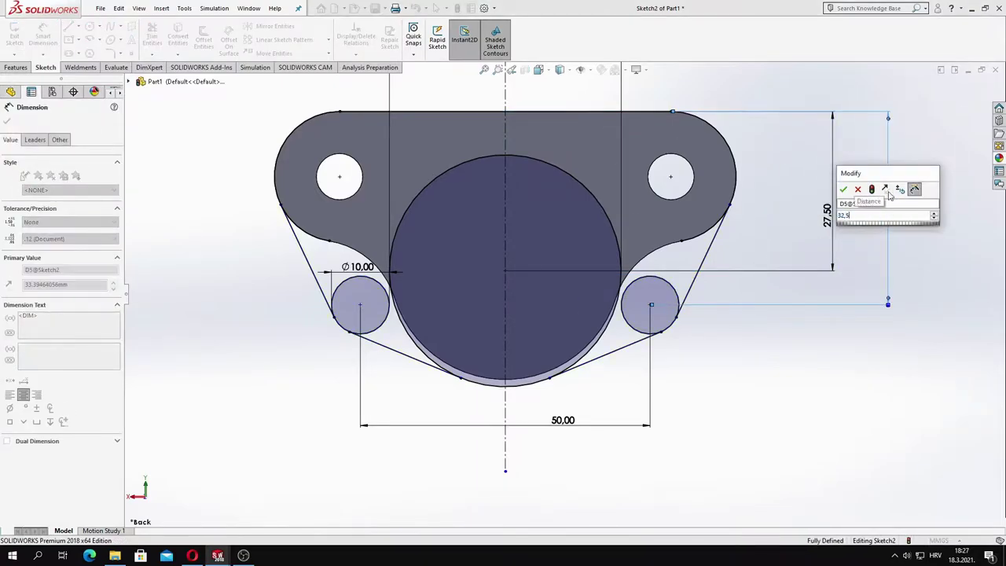
{"action": "key", "text": "Return"}
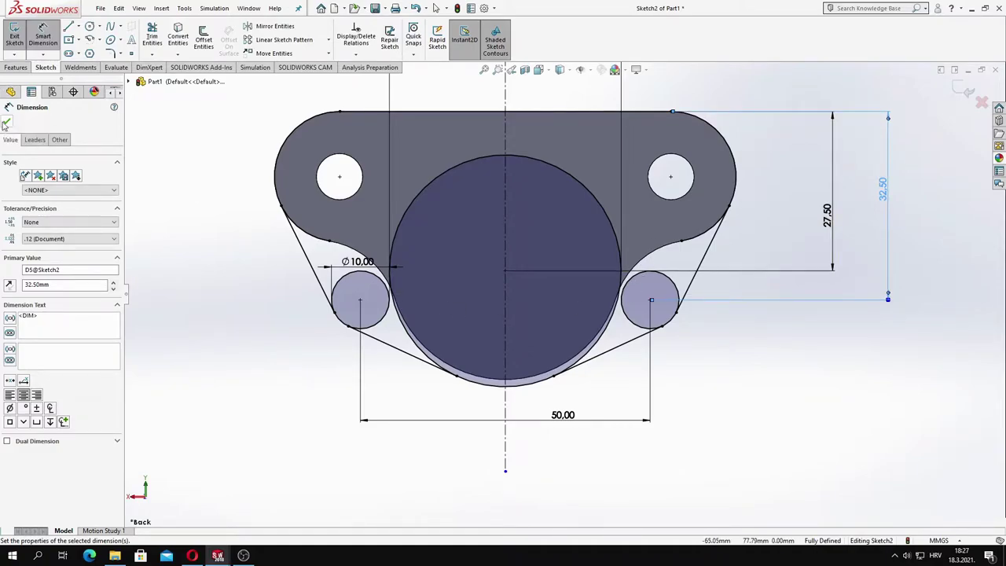
{"action": "left_click", "coordinate": [6, 123]}
Power-trim both small circles, the big circle's left half and the right lobe arc
{"action": "left_click", "coordinate": [152, 37]}
{"action": "left_click_drag", "start_coordinate": [366, 298], "coordinate": [381, 322]}
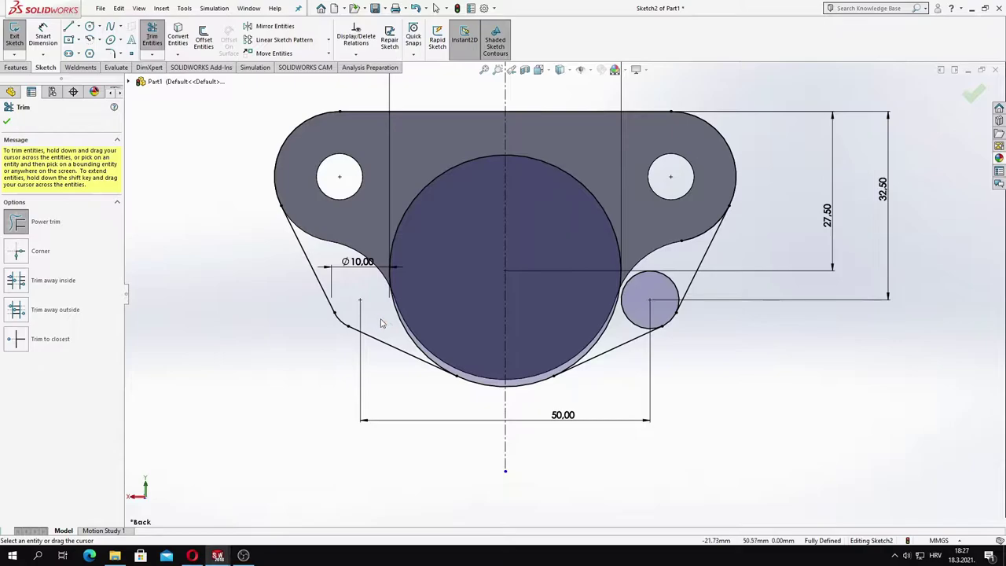
{"action": "left_click_drag", "start_coordinate": [435, 156], "coordinate": [463, 174]}
{"action": "left_click_drag", "start_coordinate": [659, 336], "coordinate": [657, 289]}
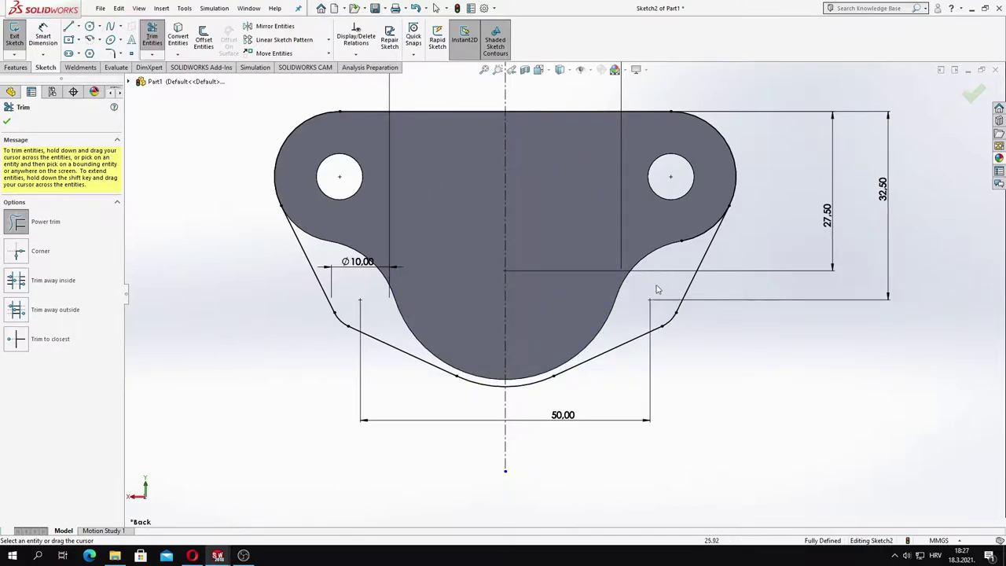
{"action": "left_click_drag", "start_coordinate": [695, 228], "coordinate": [449, 261]}
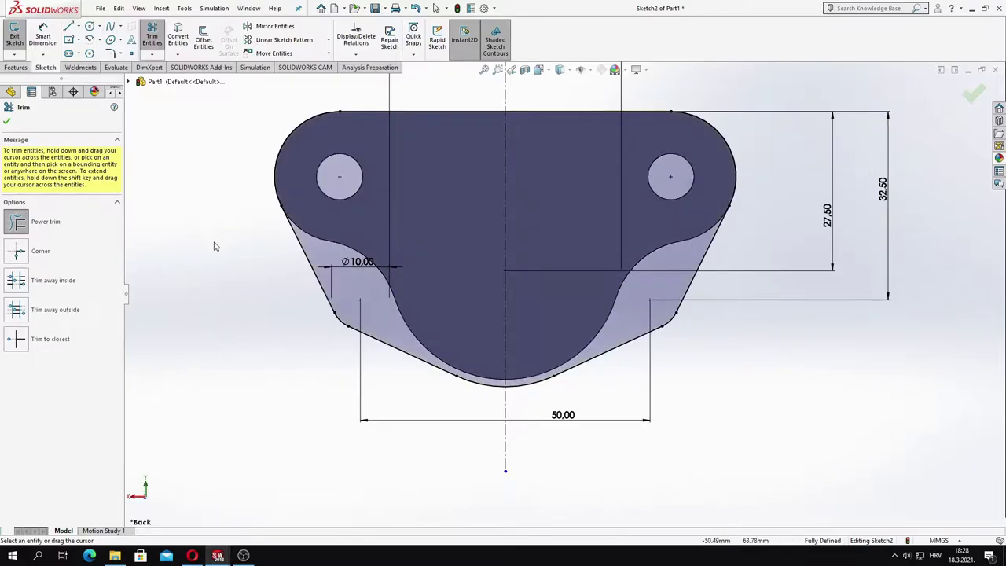
{"action": "left_click", "coordinate": [7, 121]}
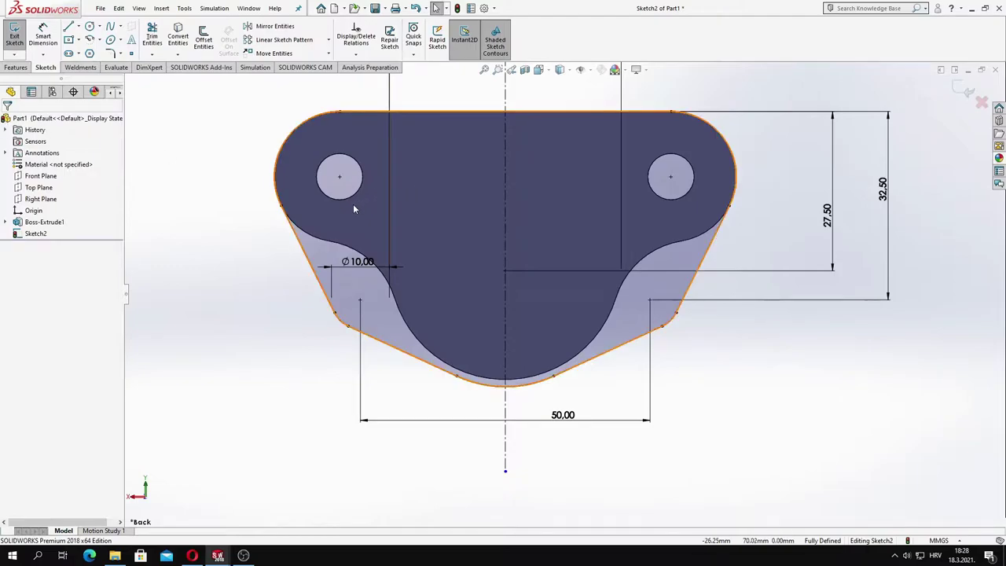
Extrude the closed Sketch2 profile 5 mm as Boss-Extrude2
{"action": "left_click", "coordinate": [16, 66]}
{"action": "left_click", "coordinate": [18, 36]}
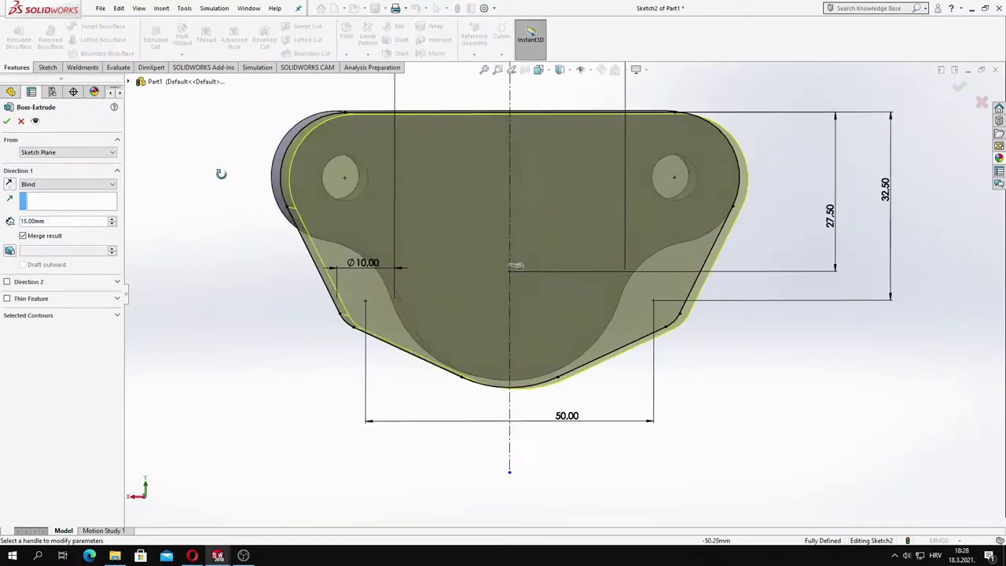
{"action": "left_click", "coordinate": [52, 221]}
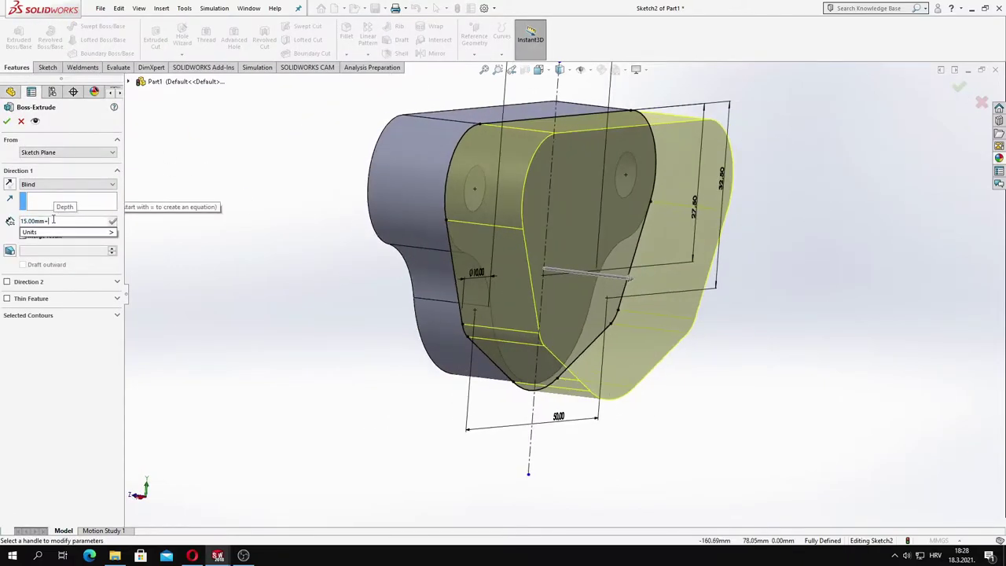
{"action": "type", "text": "5"}
{"action": "key", "text": "Return"}
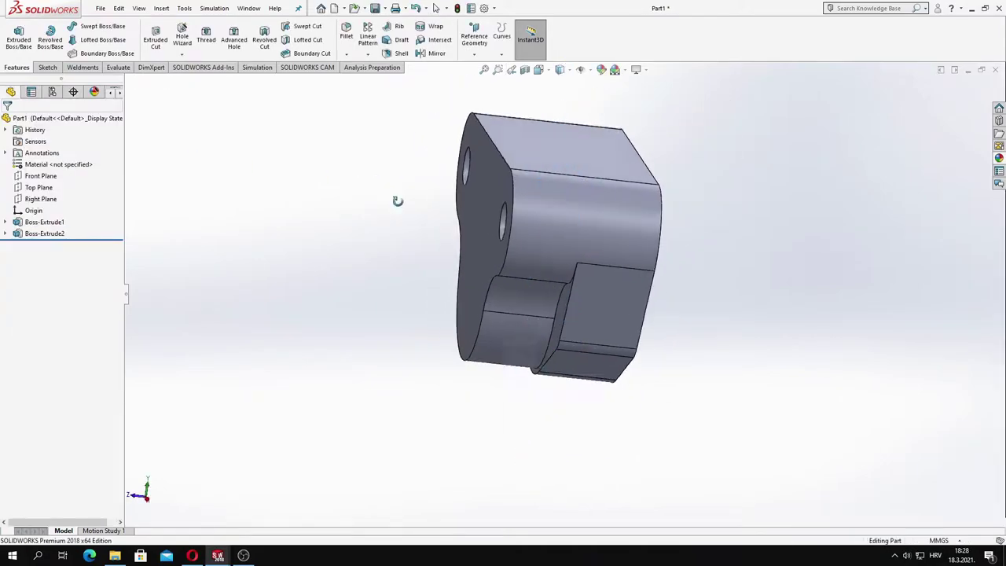
{"action": "mouse_move", "coordinate": [398, 201]}
{"action": "middle_mouse_down"}
{"action": "mouse_move", "coordinate": [518, 215]}
{"action": "mouse_move", "coordinate": [521, 261]}
{"action": "mouse_move", "coordinate": [508, 269]}
{"action": "mouse_move", "coordinate": [415, 227]}
{"action": "mouse_move", "coordinate": [532, 253]}
{"action": "middle_mouse_up"}
Open Boss-Extrude2's sketch for editing again via Edit Sketch
{"action": "right_click", "coordinate": [45, 234]}
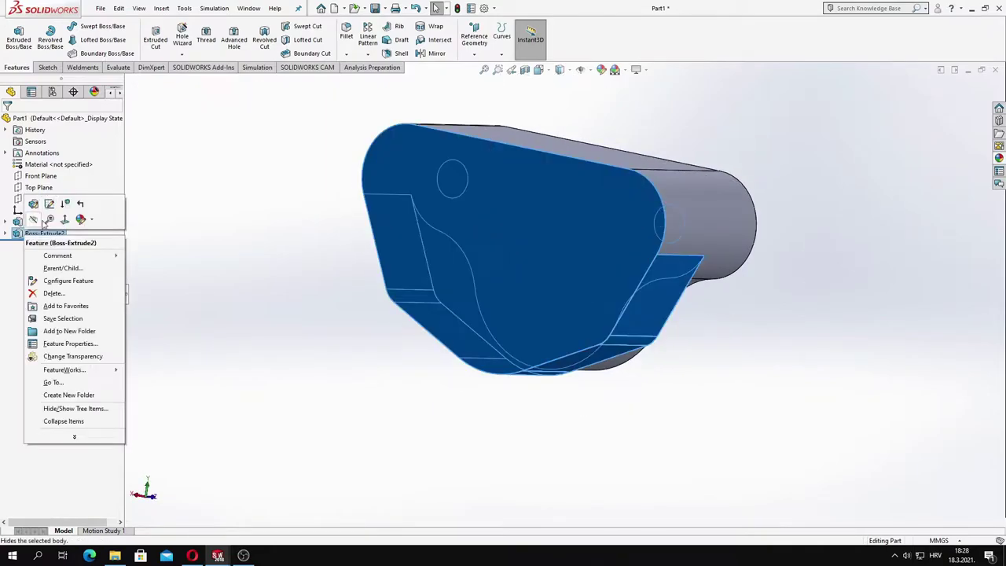
{"action": "left_click", "coordinate": [48, 204]}
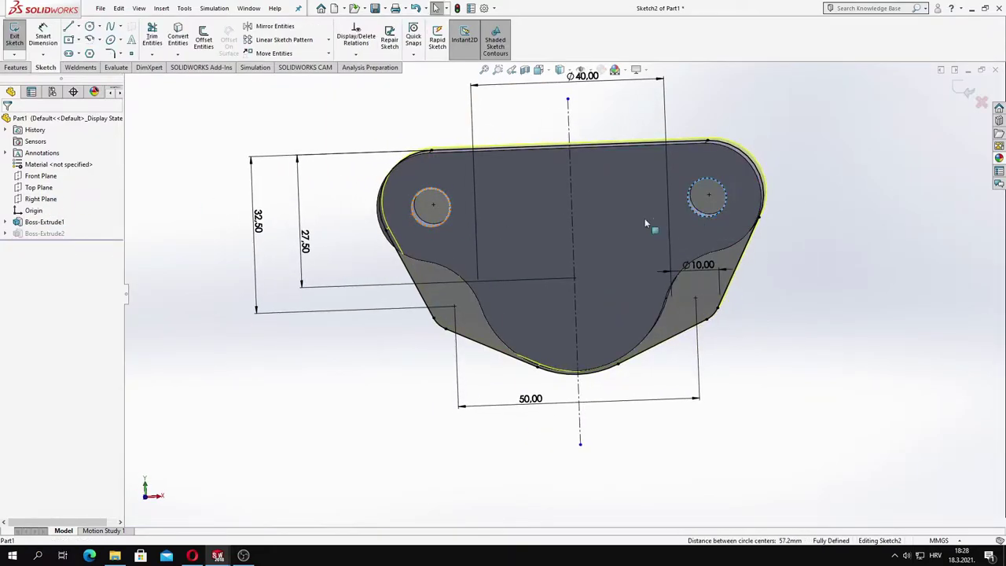
{"action": "left_click", "coordinate": [964, 91]}
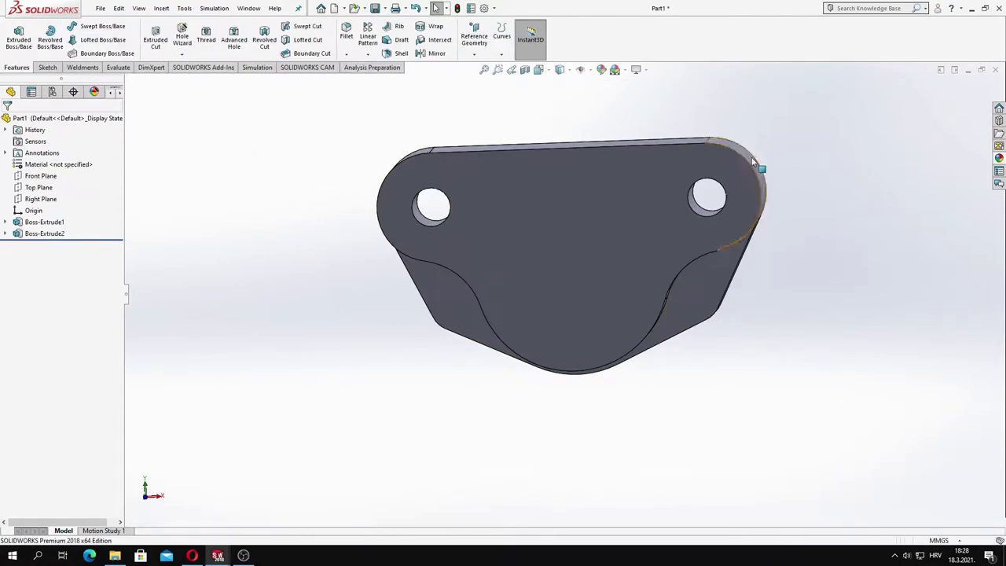
{"action": "mouse_move", "coordinate": [760, 164]}
{"action": "middle_mouse_down"}
{"action": "mouse_move", "coordinate": [775, 173]}
{"action": "mouse_move", "coordinate": [853, 153]}
{"action": "mouse_move", "coordinate": [876, 170]}
{"action": "middle_mouse_up"}
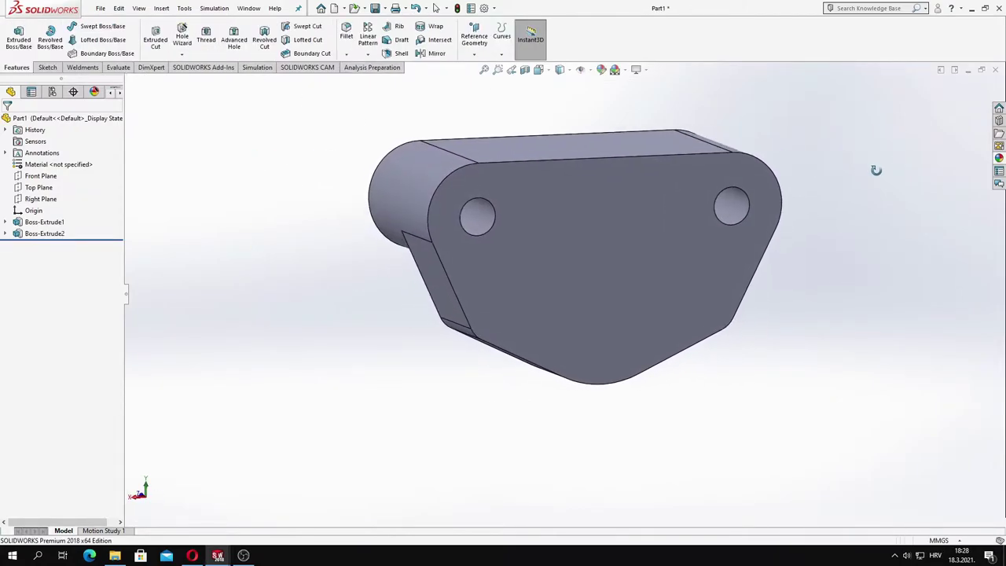
{"action": "mouse_move", "coordinate": [720, 157]}
{"action": "middle_mouse_down"}
{"action": "mouse_move", "coordinate": [556, 267]}
{"action": "mouse_move", "coordinate": [409, 259]}
{"action": "middle_mouse_up"}
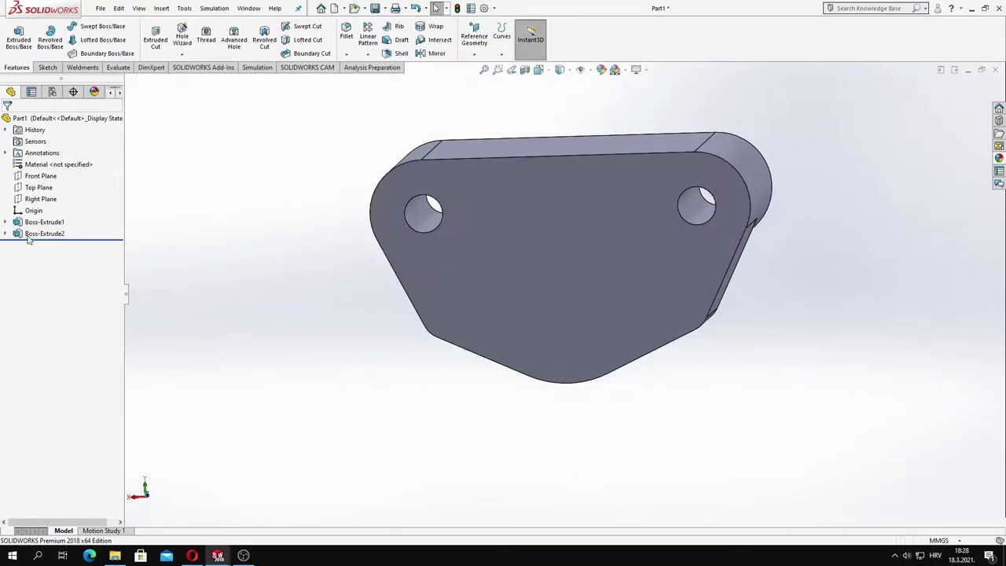
{"action": "right_click", "coordinate": [44, 234]}
{"action": "left_click", "coordinate": [57, 203]}
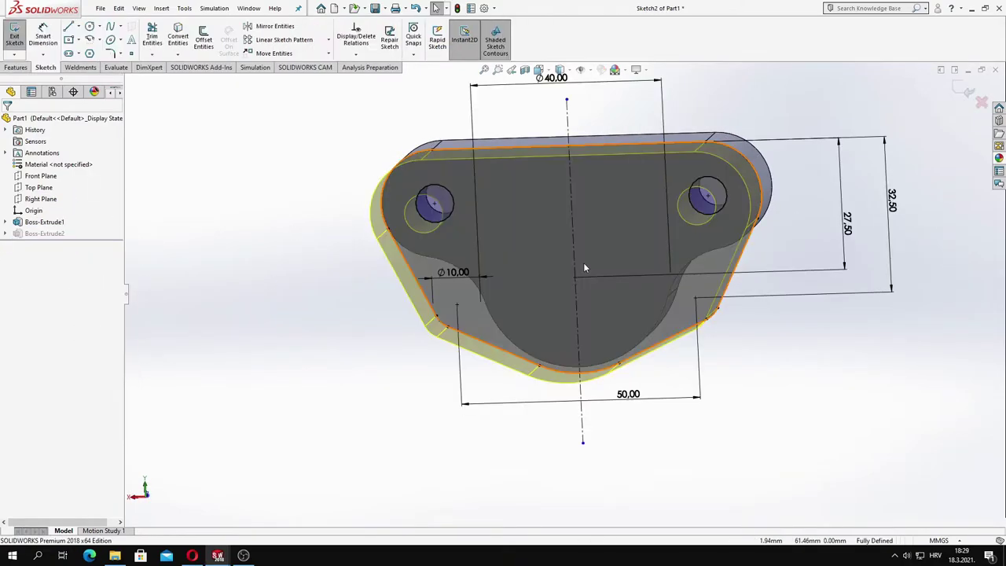
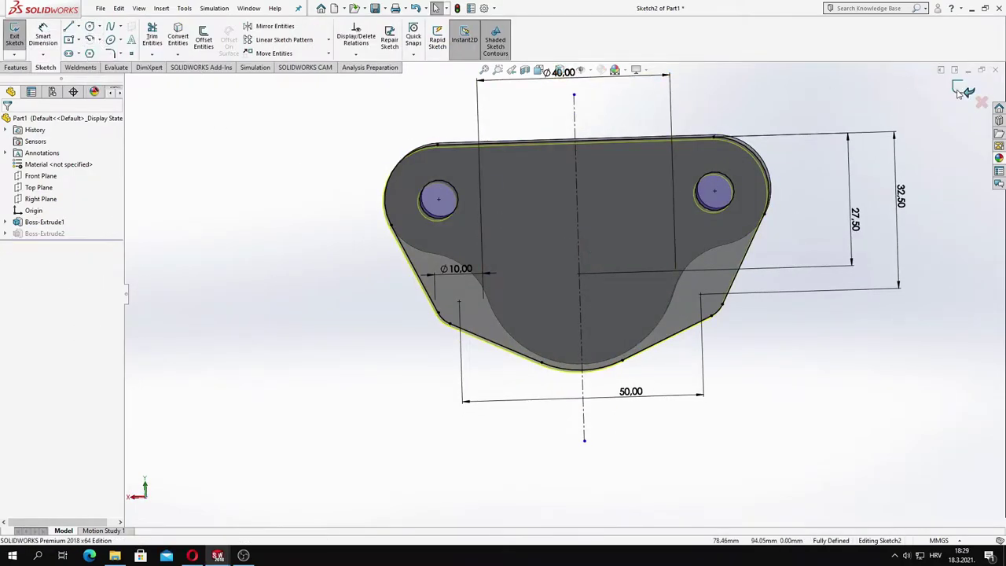
Sketch a circle on the lug face, concentric with the lug's curved lower edge
{"action": "left_click", "coordinate": [965, 93]}
{"action": "left_click", "coordinate": [581, 271]}
{"action": "left_click", "coordinate": [596, 260]}
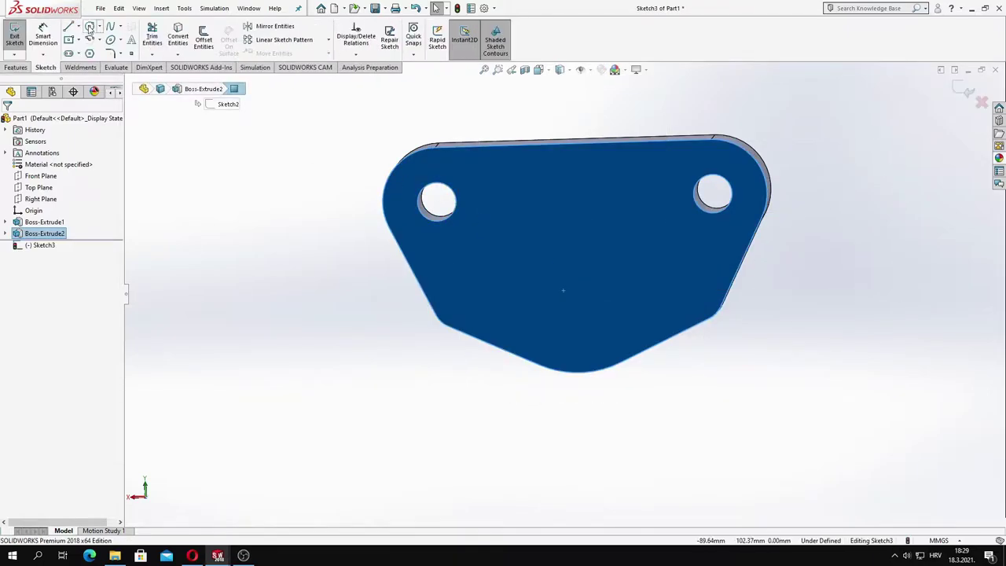
{"action": "right_click_drag", "start_coordinate": [573, 291], "coordinate": [586, 378]}
{"action": "mouse_move", "coordinate": [602, 380]}
{"action": "middle_mouse_down"}
{"action": "mouse_move", "coordinate": [463, 317]}
{"action": "mouse_move", "coordinate": [635, 344]}
{"action": "mouse_move", "coordinate": [533, 289]}
{"action": "middle_mouse_up"}
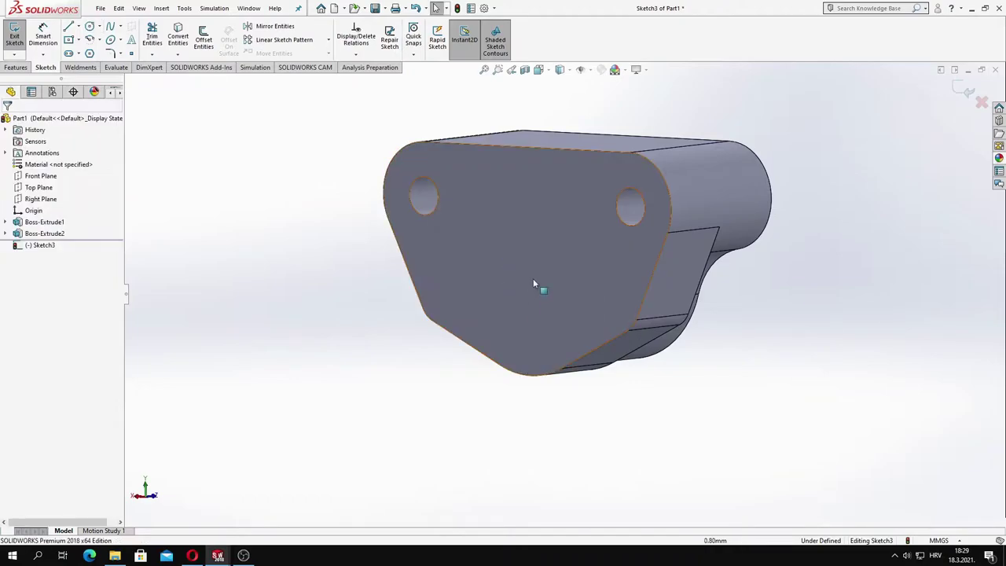
{"action": "left_click_drag", "start_coordinate": [524, 307], "coordinate": [553, 322]}
{"action": "key", "text": "Escape"}
{"action": "middle_click_drag", "start_coordinate": [554, 322], "coordinate": [497, 246]}
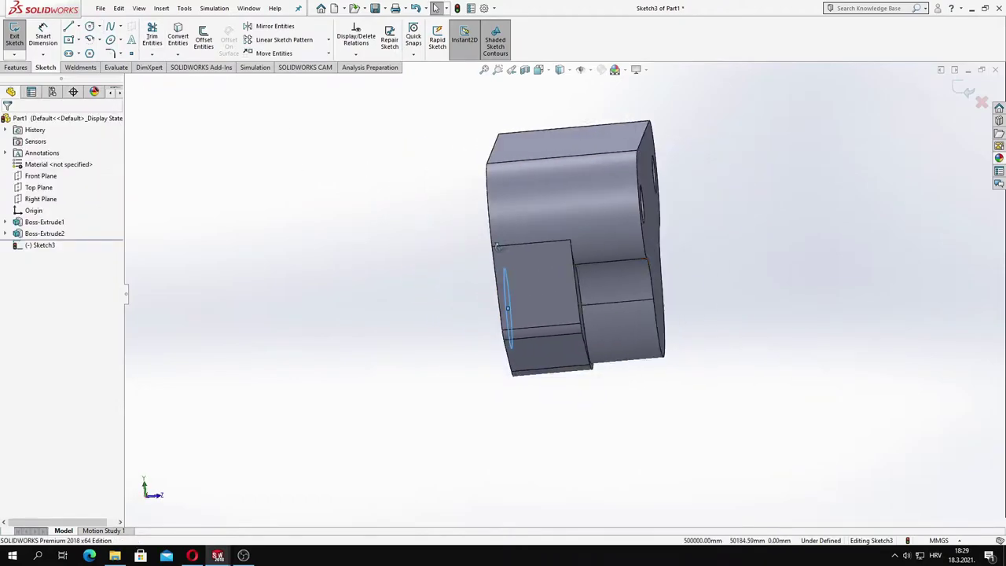
{"action": "left_click", "coordinate": [660, 342], "text": "ctrl"}
{"action": "middle_click_drag", "start_coordinate": [551, 315], "coordinate": [566, 275]}
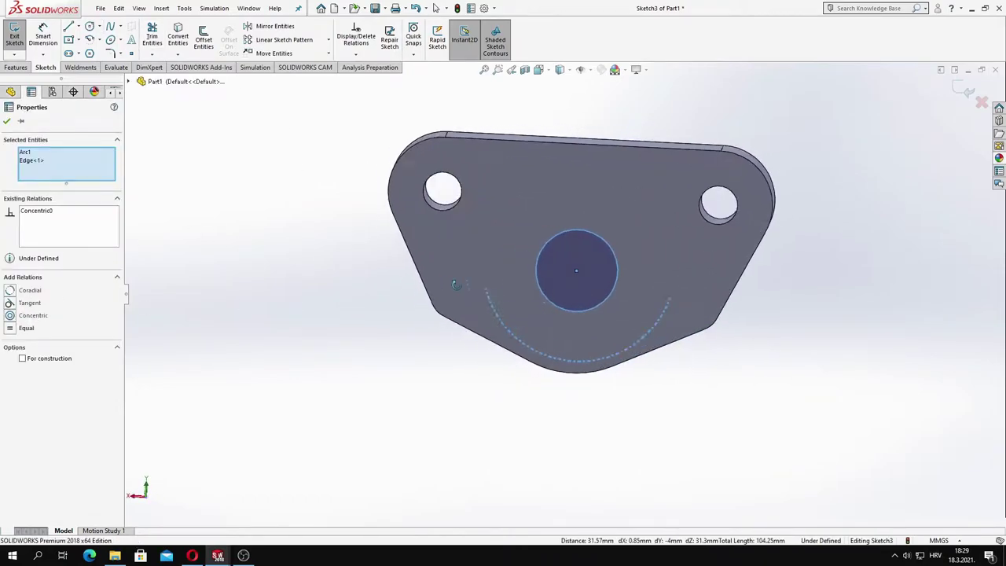
Dimension the circle's diameter, ending at Ø35 after trying 25 and 30, placed to the left
{"action": "left_click", "coordinate": [43, 39]}
{"action": "left_click", "coordinate": [555, 246]}
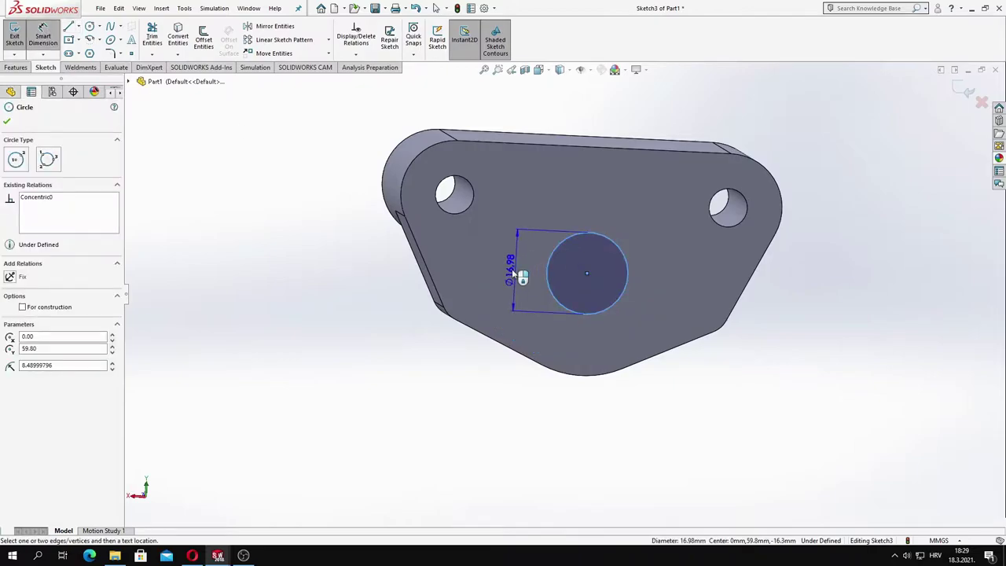
{"action": "left_click", "coordinate": [516, 273]}
{"action": "mouse_move", "coordinate": [516, 274]}
{"action": "middle_mouse_down"}
{"action": "mouse_move", "coordinate": [509, 293]}
{"action": "mouse_move", "coordinate": [381, 226]}
{"action": "mouse_move", "coordinate": [465, 239]}
{"action": "mouse_move", "coordinate": [506, 264]}
{"action": "middle_mouse_up"}
{"action": "type", "text": "25"}
{"action": "key", "text": "Return"}
{"action": "double_click", "coordinate": [507, 263]}
{"action": "type", "text": "30"}
{"action": "key", "text": "Return"}
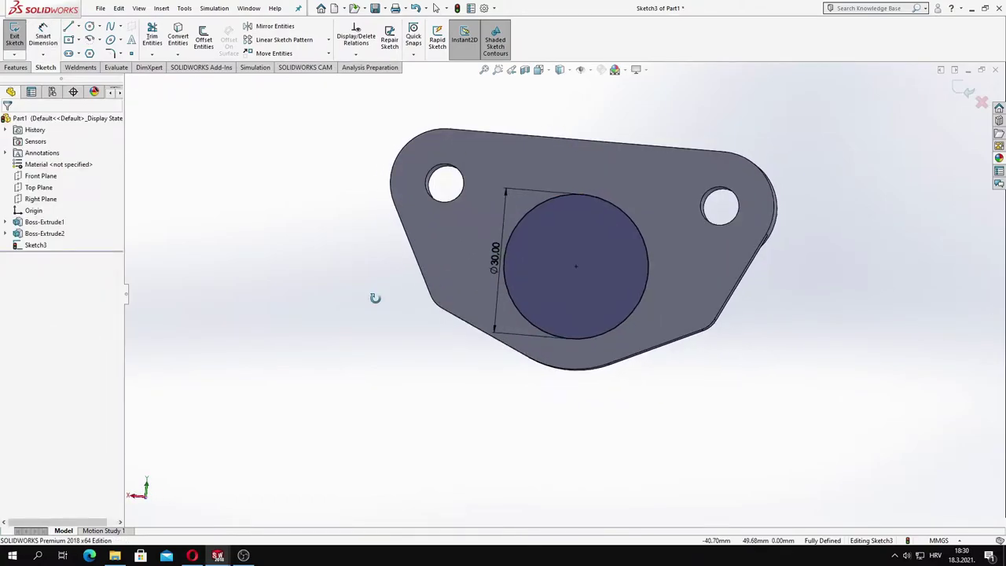
{"action": "middle_click_drag", "start_coordinate": [375, 298], "coordinate": [498, 257]}
{"action": "key", "text": "Return"}
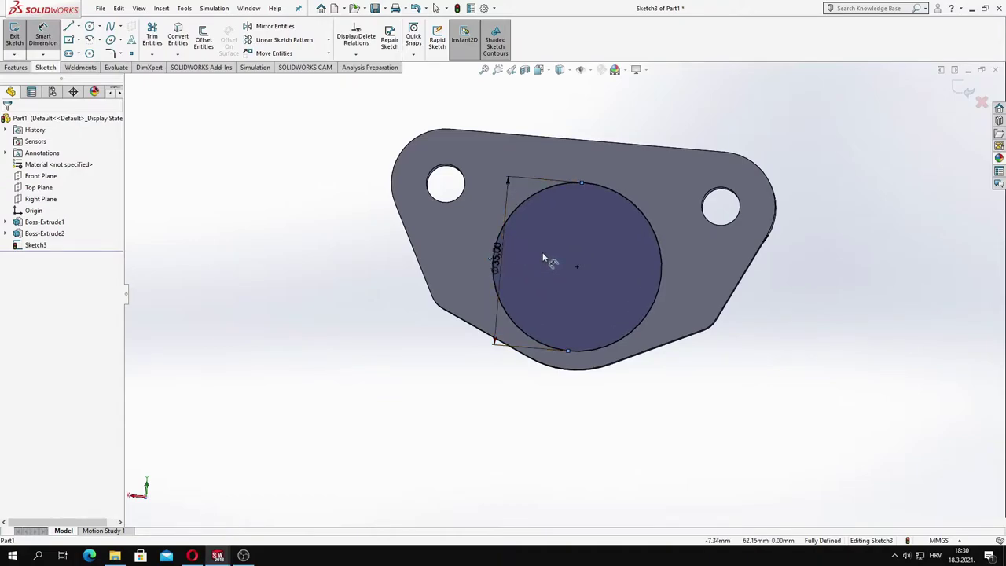
{"action": "middle_click_drag", "start_coordinate": [543, 252], "coordinate": [517, 273]}
{"action": "left_click_drag", "start_coordinate": [519, 273], "coordinate": [400, 275]}
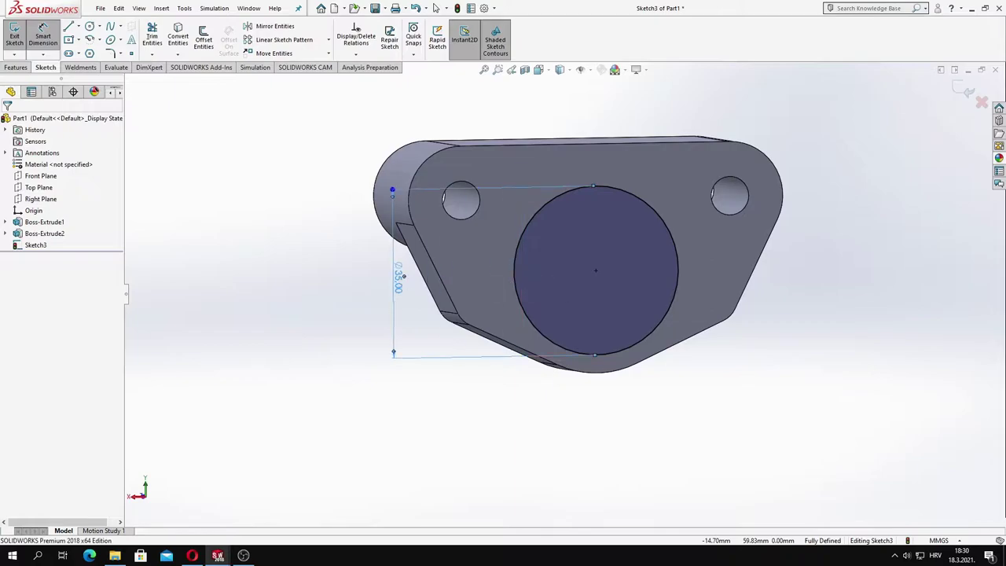
Extruded-cut the Ø35 circle through the lug
{"action": "left_click", "coordinate": [16, 67]}
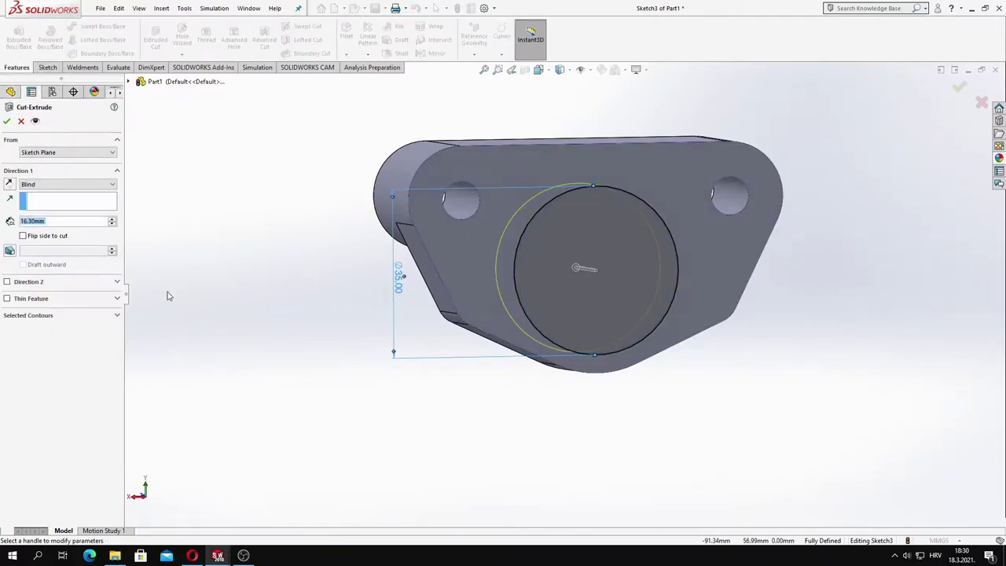
{"action": "middle_click_drag", "start_coordinate": [172, 230], "coordinate": [241, 231]}
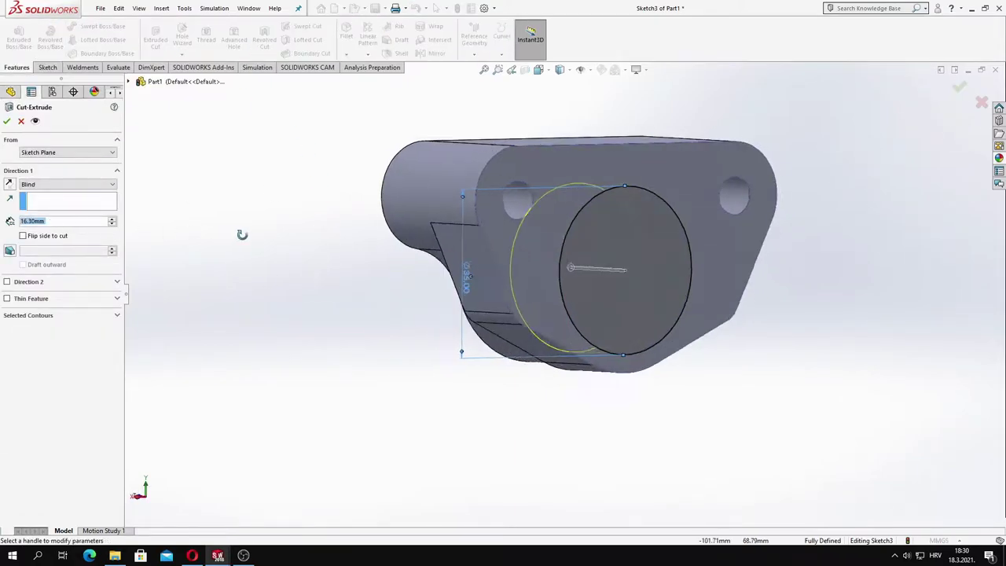
{"action": "type", "text": "0"}
{"action": "key", "text": "Return"}
{"action": "key", "text": "Return"}
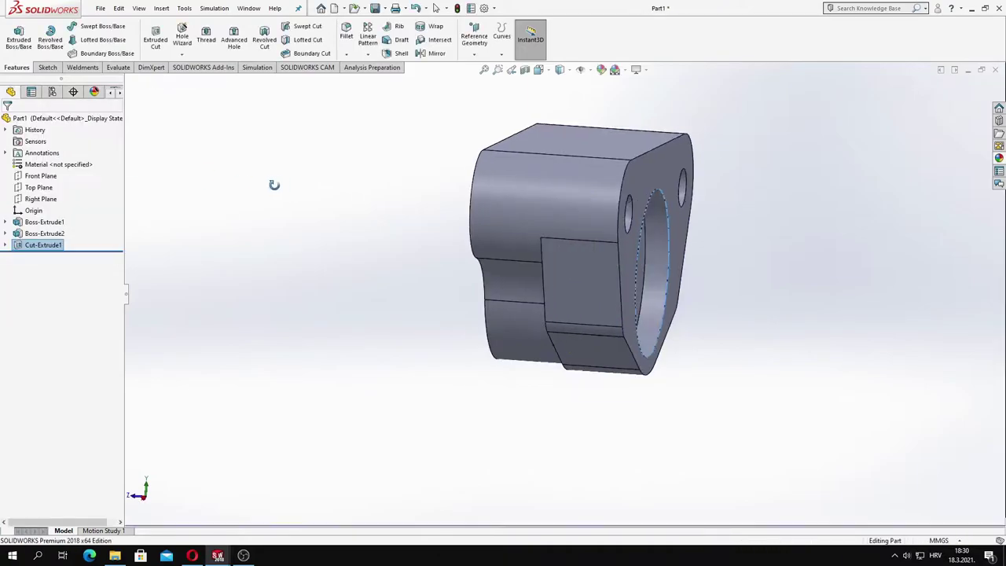
Open the base plate's Sketch1 (Boss-Extrude1) for editing
{"action": "mouse_move", "coordinate": [288, 186]}
{"action": "middle_mouse_down"}
{"action": "mouse_move", "coordinate": [399, 211]}
{"action": "mouse_move", "coordinate": [236, 228]}
{"action": "middle_mouse_up"}
{"action": "left_click", "coordinate": [44, 221]}
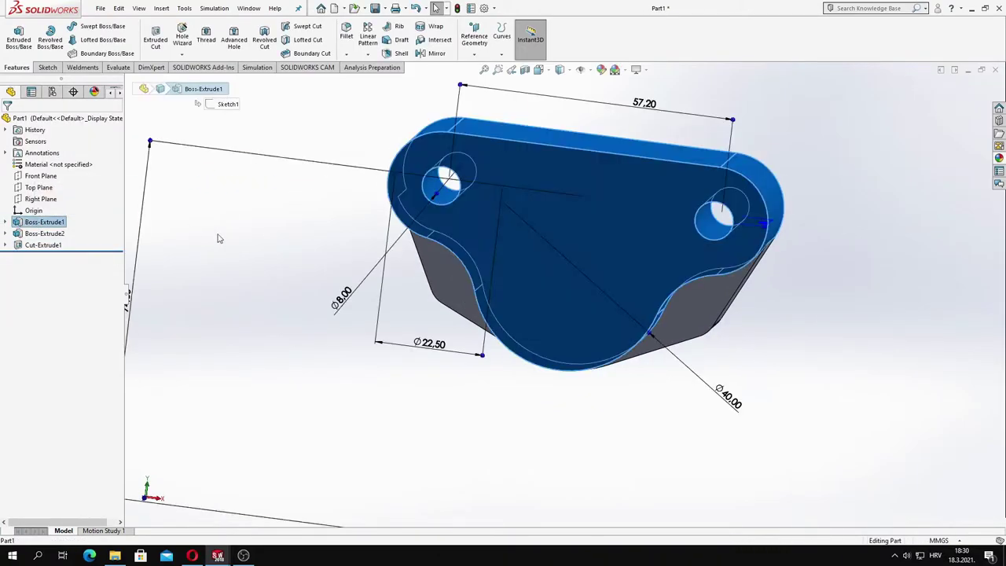
{"action": "left_click", "coordinate": [71, 206]}
{"action": "scroll", "coordinate": [297, 271], "scroll_direction": "up", "scroll_amount": 3}
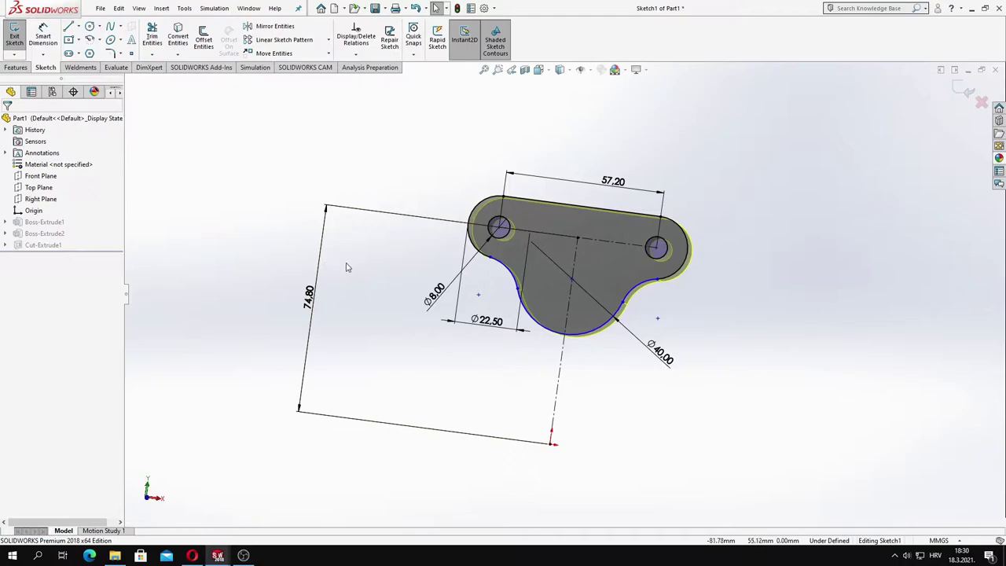
{"action": "mouse_move", "coordinate": [348, 265]}
{"action": "middle_mouse_down"}
{"action": "mouse_move", "coordinate": [361, 281]}
{"action": "mouse_move", "coordinate": [375, 260]}
{"action": "middle_mouse_up"}
Add a distance dimension placing the Ø40 lobe 22.5 mm below the hole line, then rebuild
{"action": "left_click", "coordinate": [43, 35]}
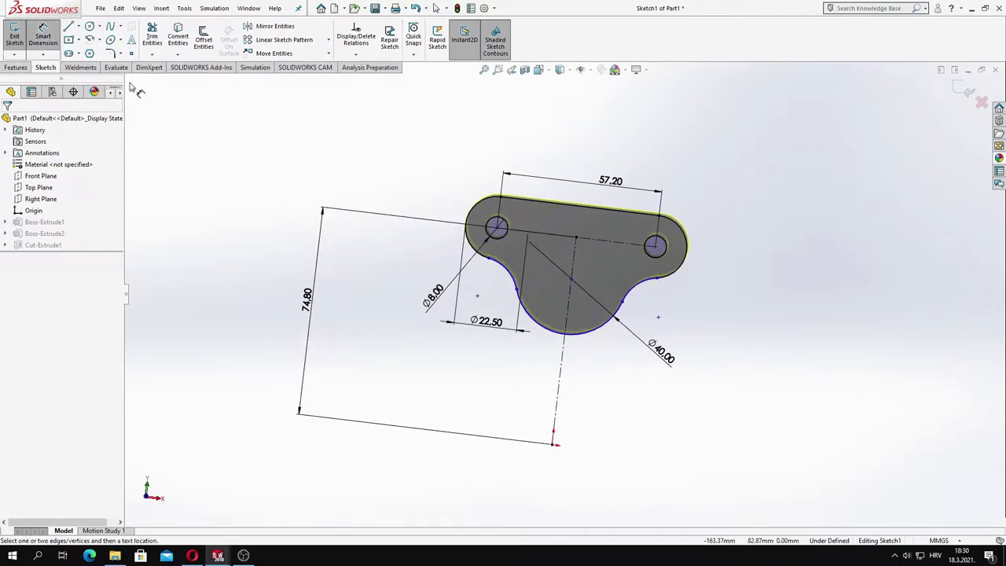
{"action": "left_click", "coordinate": [571, 277]}
{"action": "left_click", "coordinate": [656, 247]}
{"action": "left_click", "coordinate": [758, 291]}
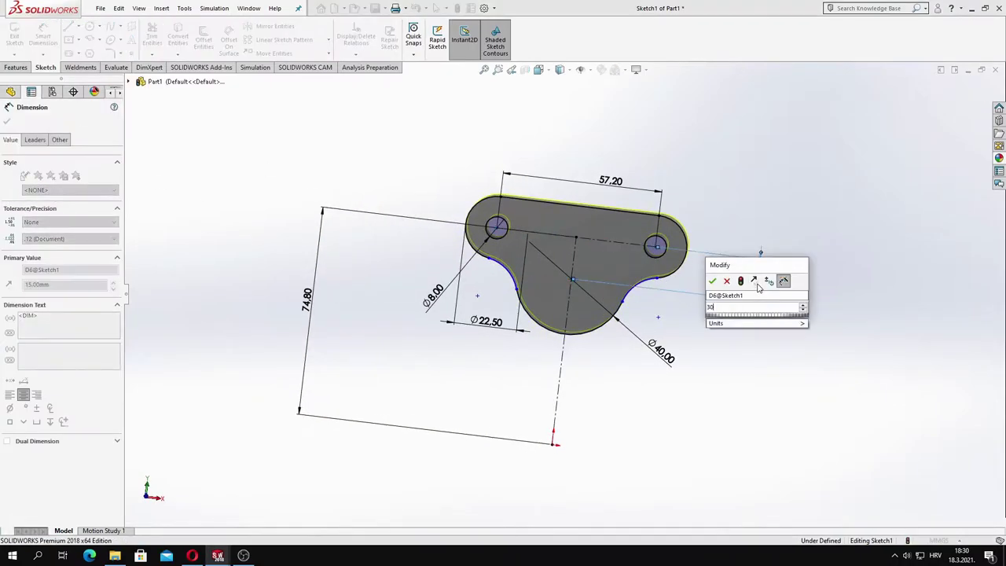
{"action": "type", "text": "30"}
{"action": "key", "text": "Return"}
{"action": "double_click", "coordinate": [751, 308]}
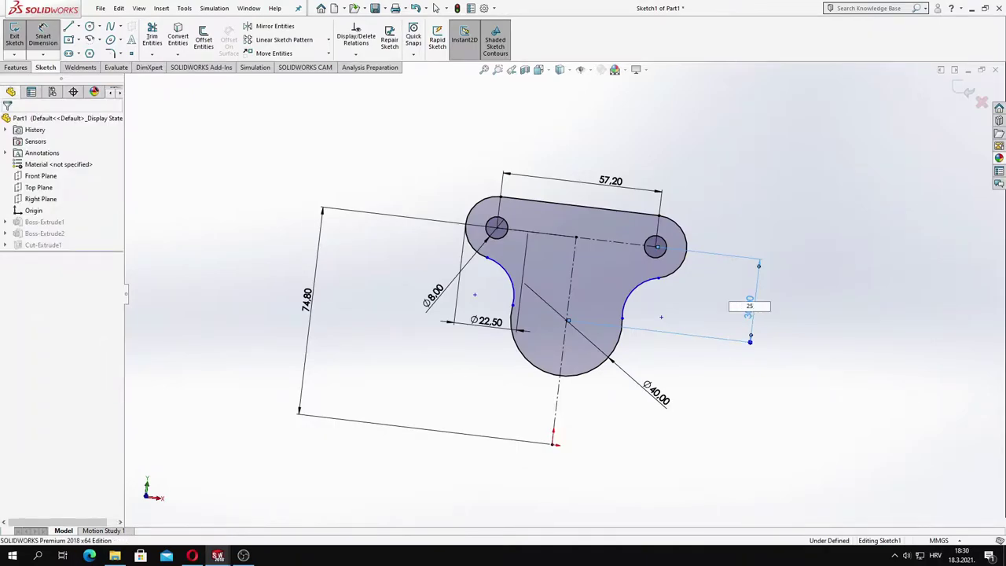
{"action": "type", "text": "22,5"}
{"action": "key", "text": "Return"}
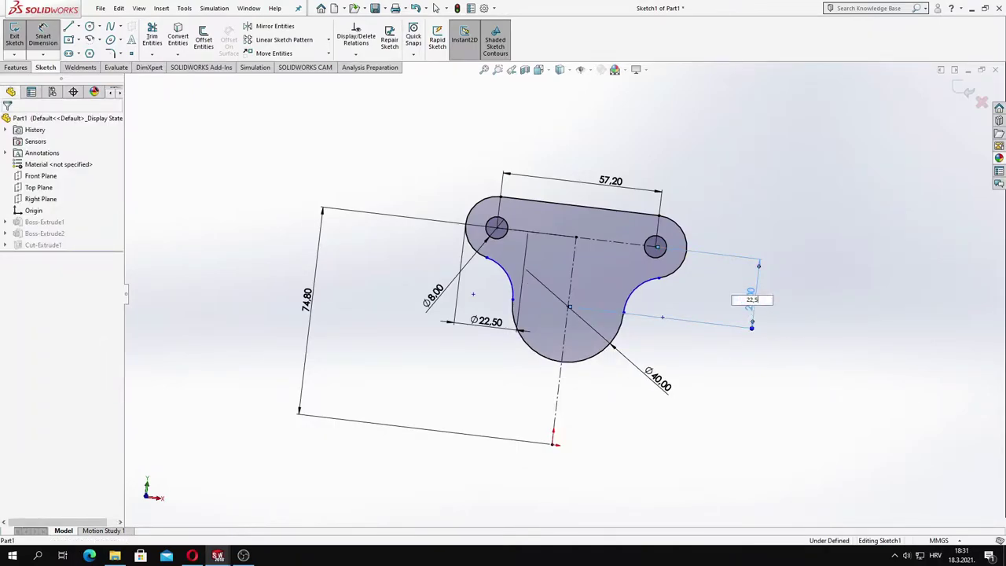
{"action": "key", "text": "Return"}
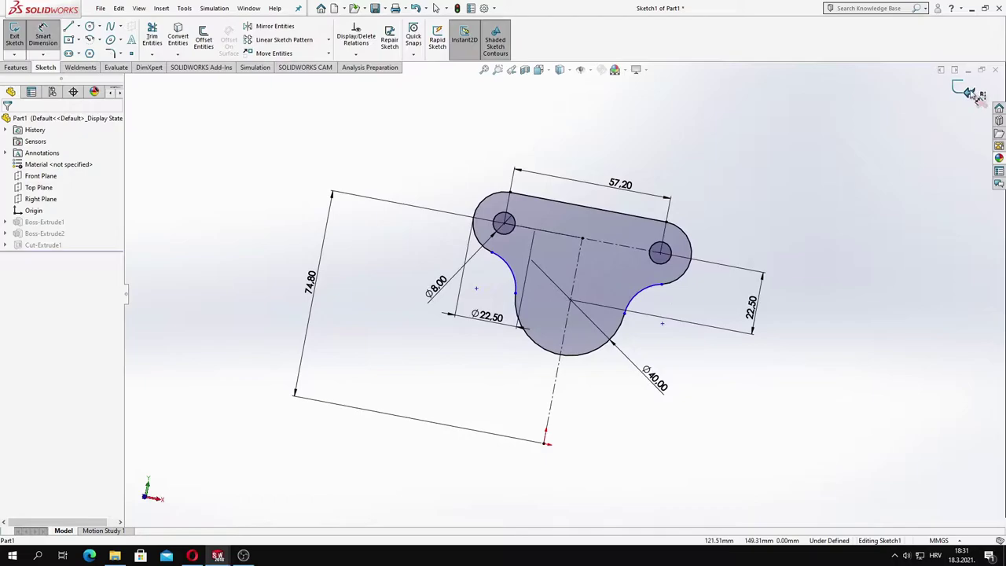
{"action": "left_click", "coordinate": [973, 92]}
{"action": "mouse_move", "coordinate": [831, 202]}
{"action": "middle_mouse_down"}
{"action": "mouse_move", "coordinate": [689, 162]}
{"action": "mouse_move", "coordinate": [719, 130]}
{"action": "mouse_move", "coordinate": [847, 144]}
{"action": "mouse_move", "coordinate": [735, 126]}
{"action": "middle_mouse_up"}
In the lug's sketch, increase the 27.50 and 32.50 dimensions by 10
{"action": "left_click", "coordinate": [582, 259]}
{"action": "left_click", "coordinate": [606, 236]}
{"action": "mouse_move", "coordinate": [606, 235]}
{"action": "middle_mouse_down"}
{"action": "mouse_move", "coordinate": [436, 257]}
{"action": "mouse_move", "coordinate": [304, 225]}
{"action": "mouse_move", "coordinate": [539, 274]}
{"action": "mouse_move", "coordinate": [712, 270]}
{"action": "middle_mouse_up"}
{"action": "double_click", "coordinate": [710, 268]}
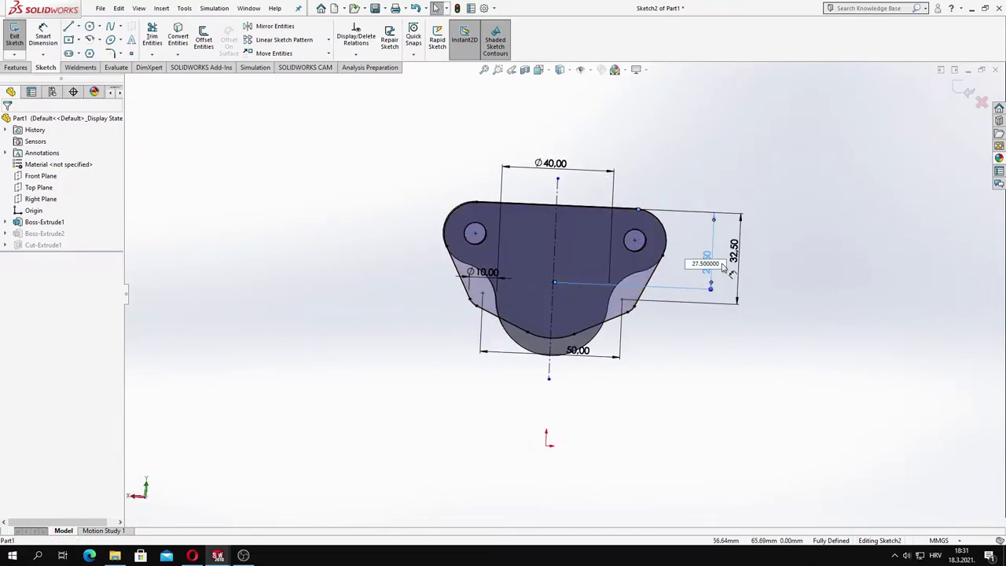
{"action": "key", "text": "Return"}
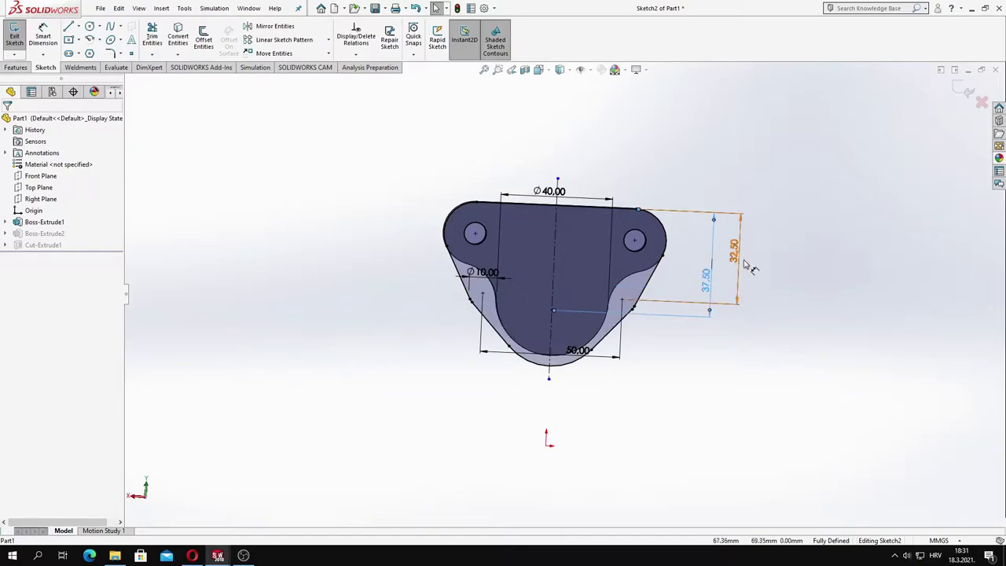
{"action": "double_click", "coordinate": [737, 254]}
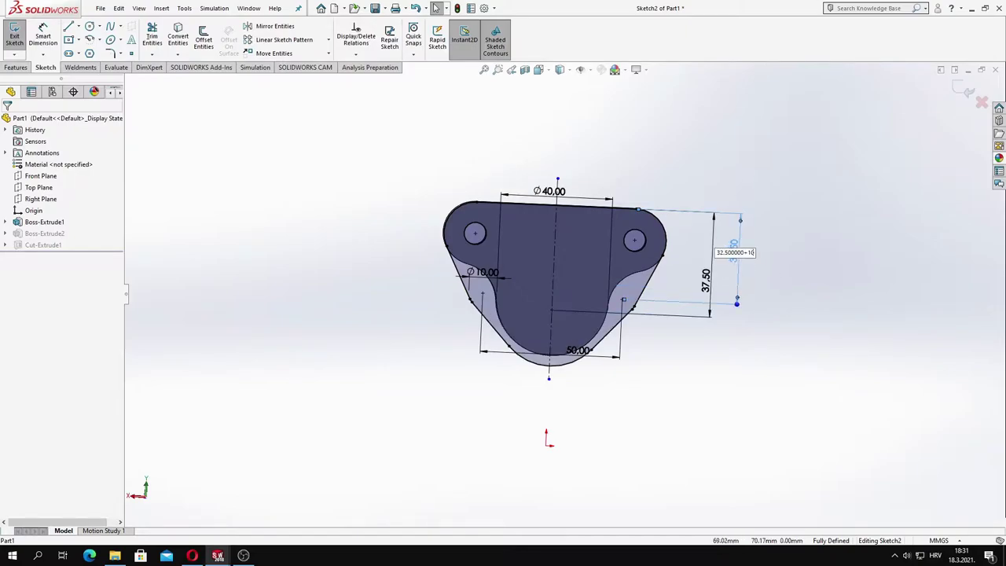
{"action": "key", "text": "Return"}
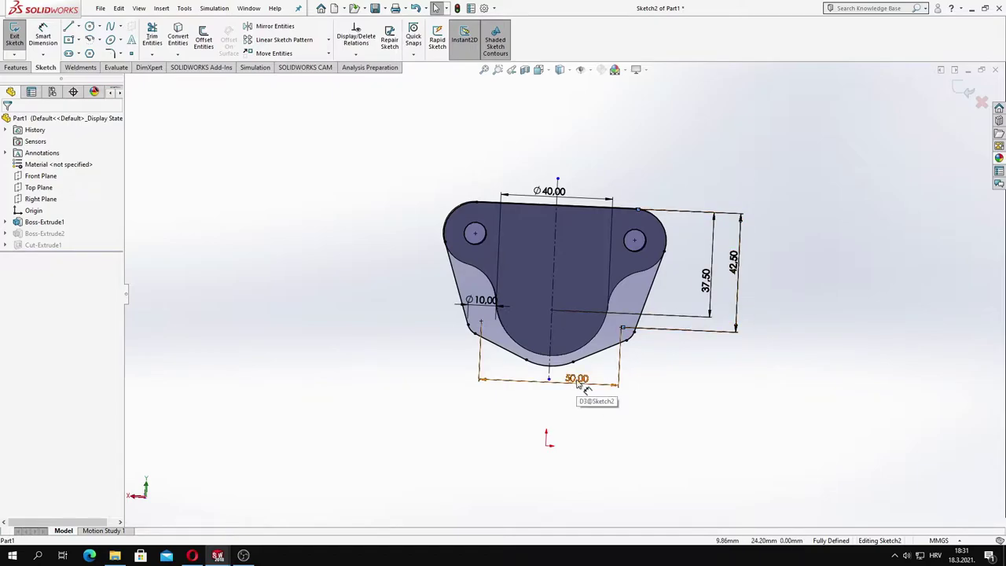
Set both vertical dimensions to 35 and the bottom width to 45
{"action": "left_click", "coordinate": [706, 279]}
{"action": "type", "text": "35"}
{"action": "key", "text": "Return"}
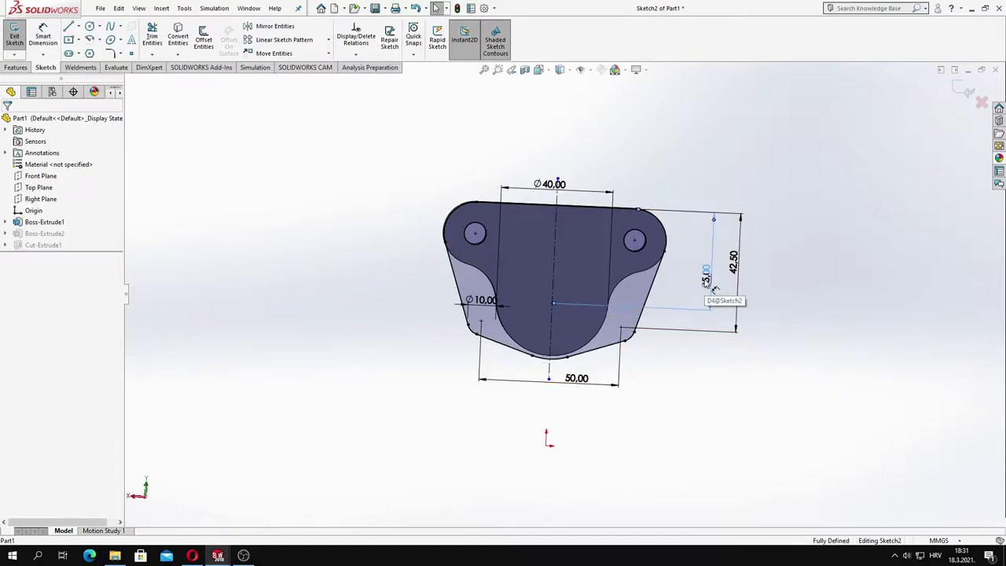
{"action": "type", "text": "45"}
{"action": "key", "text": "Return"}
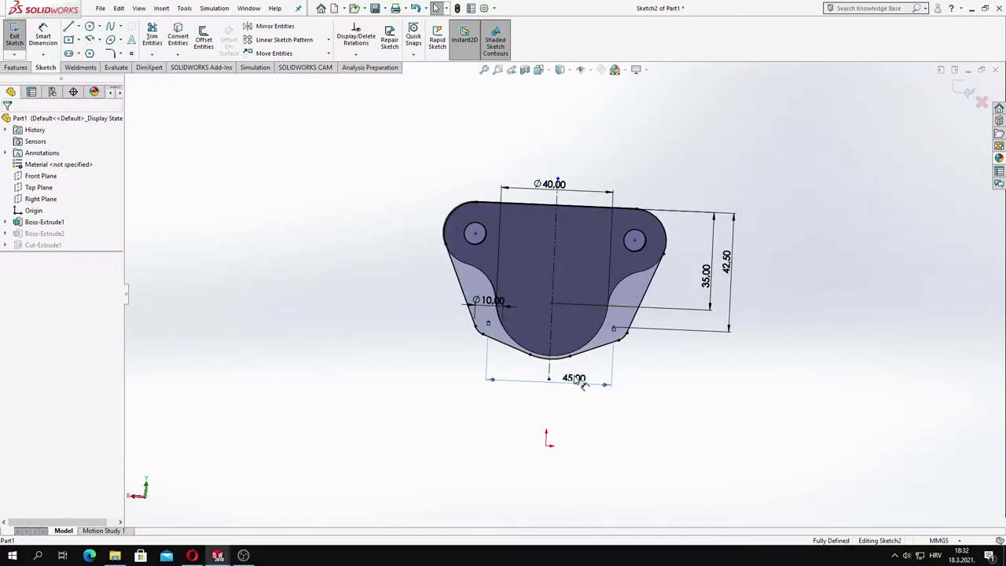
{"action": "left_click", "coordinate": [727, 263]}
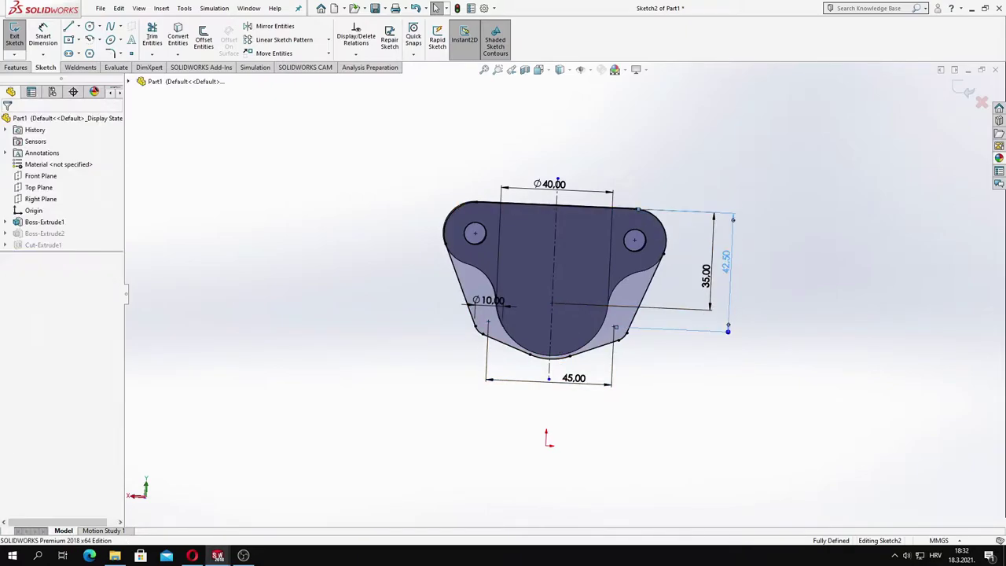
{"action": "type", "text": "35"}
{"action": "key", "text": "Return"}
{"action": "scroll", "coordinate": [497, 309], "scroll_direction": "down", "scroll_amount": 5}
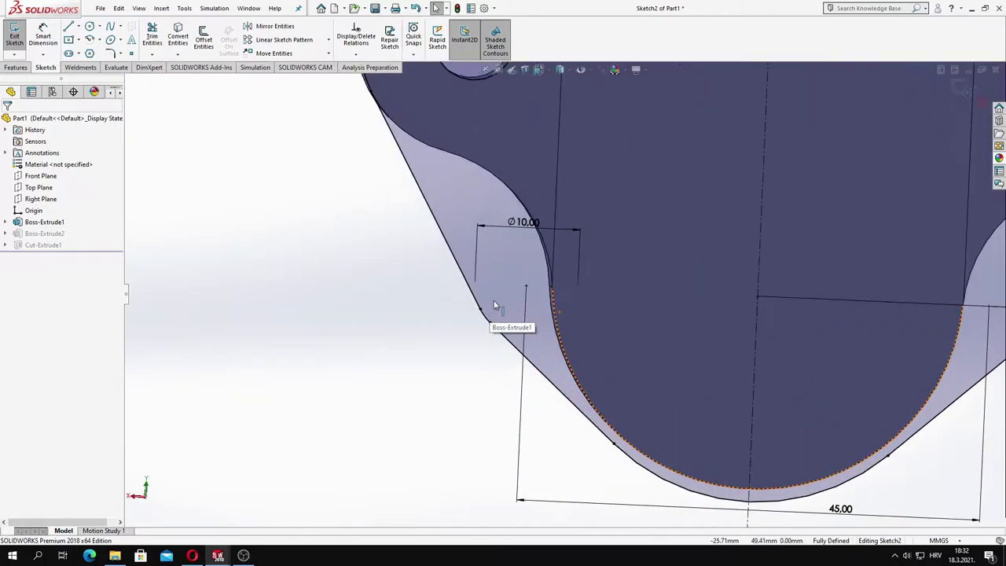
{"action": "scroll", "coordinate": [537, 261], "scroll_direction": "up", "scroll_amount": 3}
Set the outer vertical dimension to 30 and the notch diameter to Ø20, then rebuild the part
{"action": "double_click", "coordinate": [541, 259]}
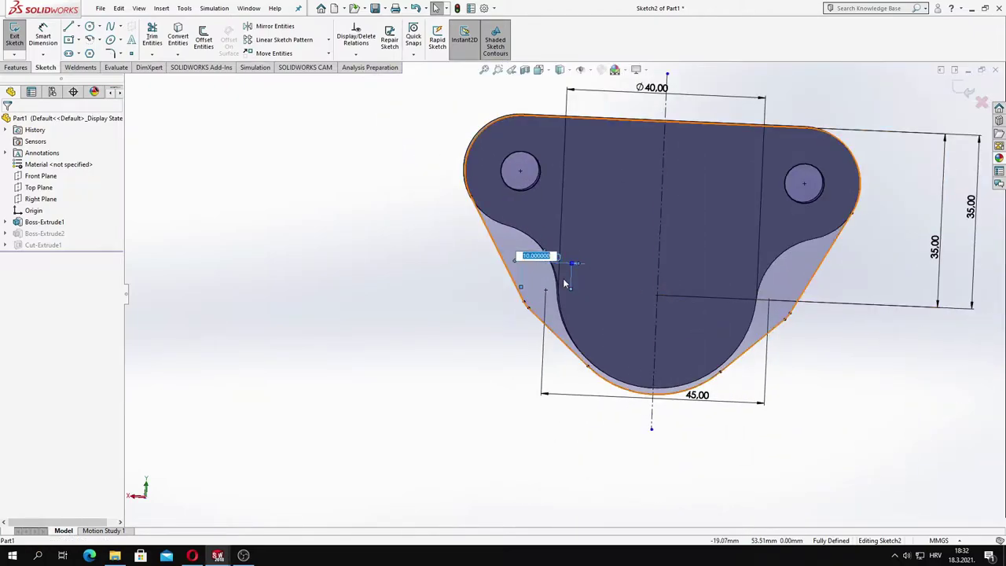
{"action": "type", "text": "15"}
{"action": "key", "text": "Return"}
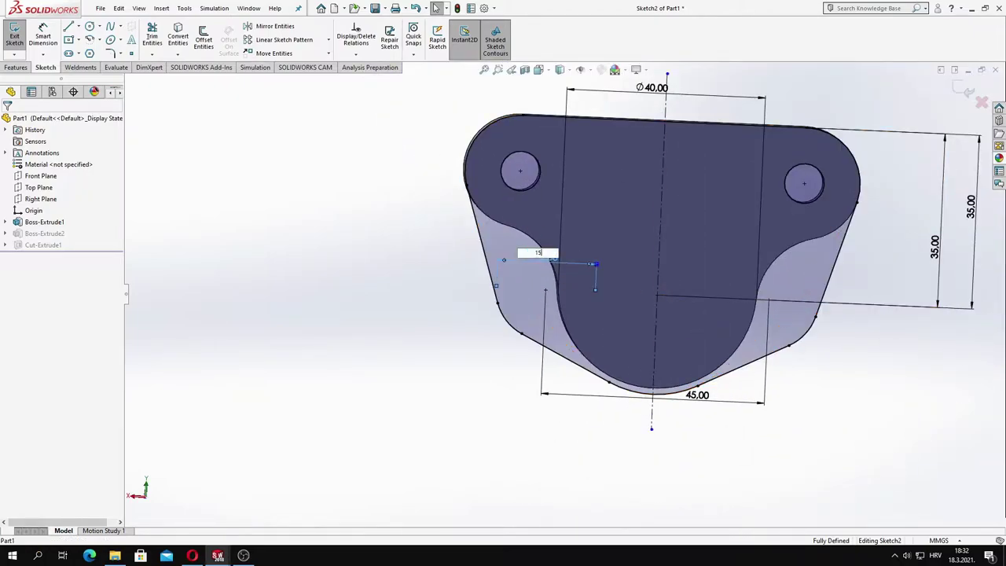
{"action": "key", "text": "Return"}
{"action": "middle_click_drag", "start_coordinate": [670, 297], "coordinate": [667, 304]}
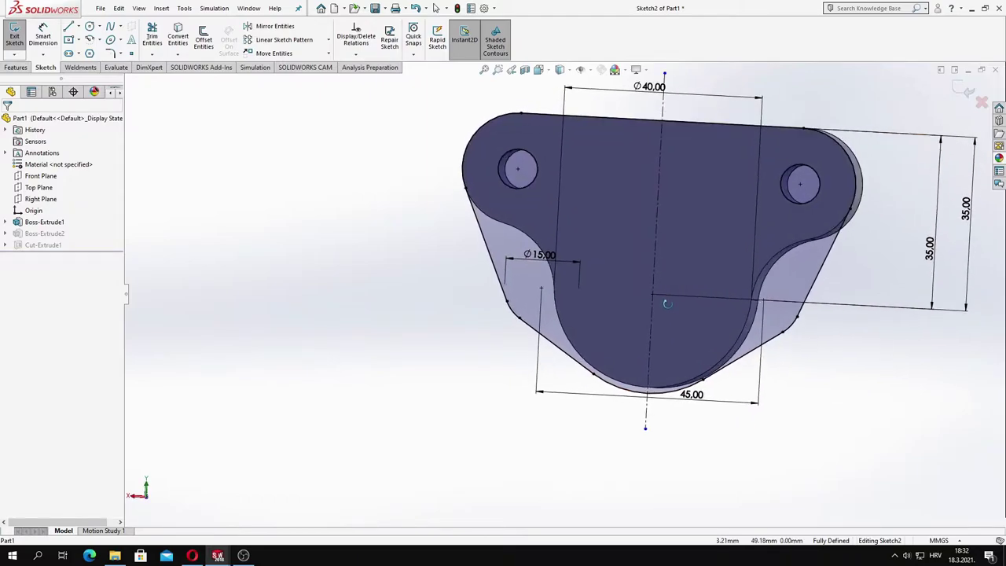
{"action": "double_click", "coordinate": [965, 208]}
{"action": "type", "text": "30"}
{"action": "key", "text": "Return"}
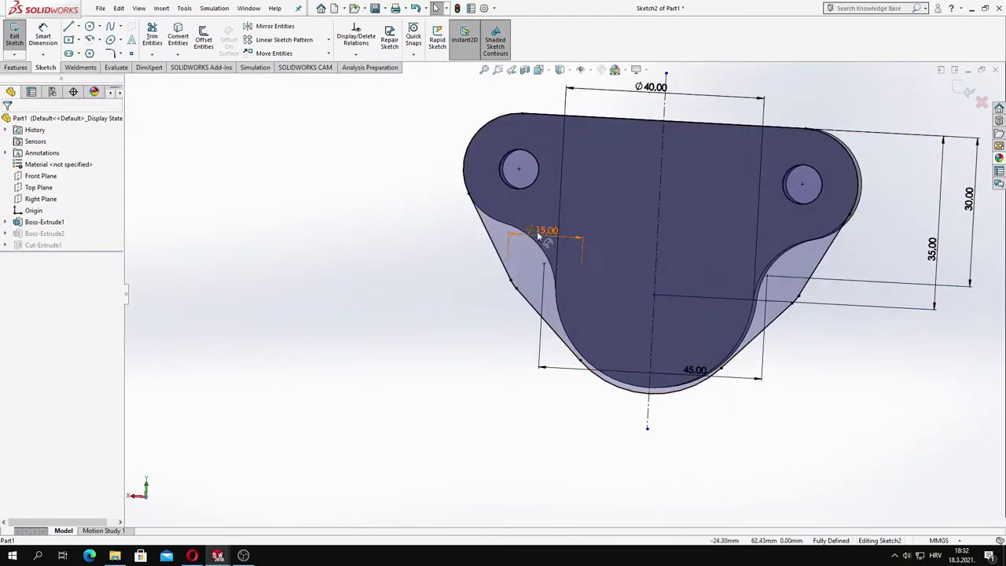
{"action": "type", "text": "20"}
{"action": "key", "text": "Return"}
{"action": "middle_click_drag", "start_coordinate": [722, 311], "coordinate": [961, 92]}
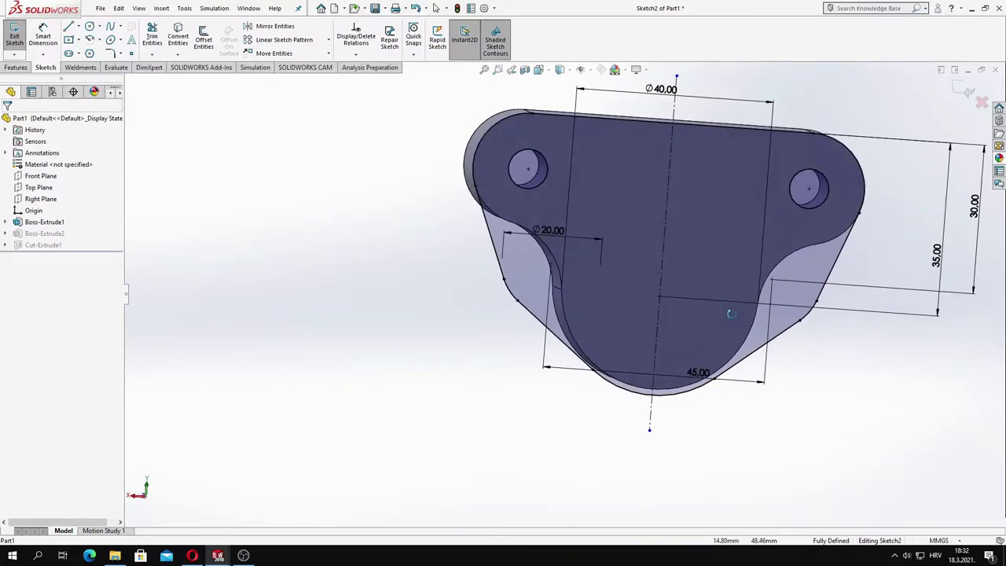
{"action": "left_click", "coordinate": [961, 92]}
{"action": "mouse_move", "coordinate": [609, 205]}
{"action": "middle_mouse_down"}
{"action": "mouse_move", "coordinate": [581, 199]}
{"action": "mouse_move", "coordinate": [697, 278]}
{"action": "mouse_move", "coordinate": [804, 306]}
{"action": "mouse_move", "coordinate": [595, 299]}
{"action": "middle_mouse_up"}
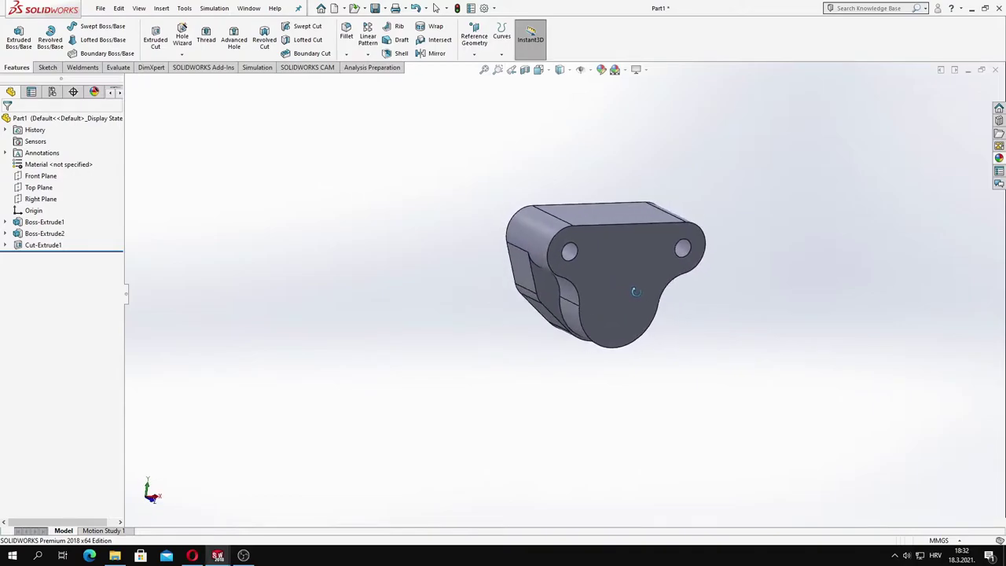
Set Boss-Extrude2's depth to 16.30mm+7.1, giving 23.40 mm
{"action": "mouse_move", "coordinate": [662, 295]}
{"action": "middle_mouse_down"}
{"action": "mouse_move", "coordinate": [742, 288]}
{"action": "mouse_move", "coordinate": [723, 316]}
{"action": "mouse_move", "coordinate": [616, 371]}
{"action": "middle_mouse_up"}
{"action": "left_click", "coordinate": [48, 234]}
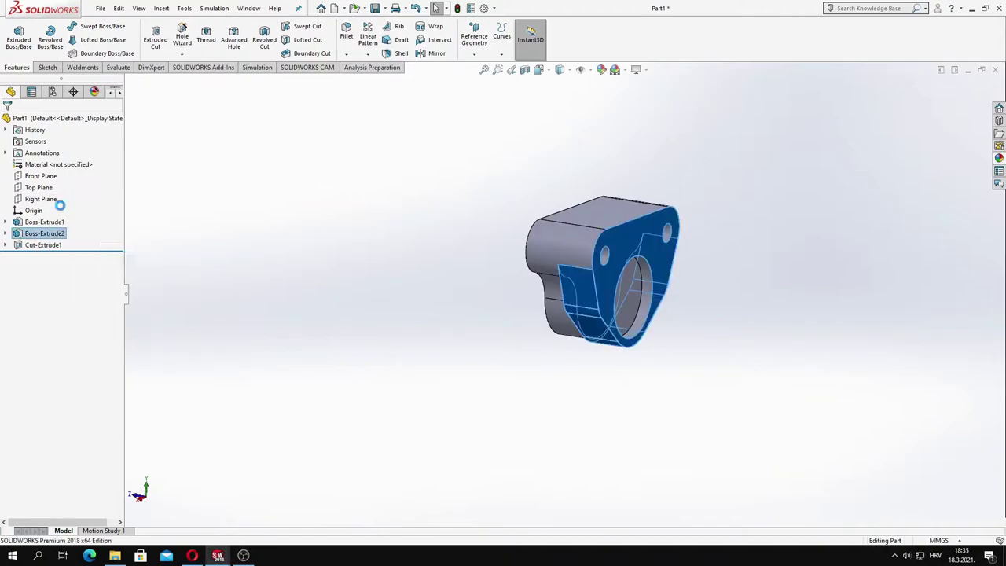
{"action": "left_click", "coordinate": [60, 202]}
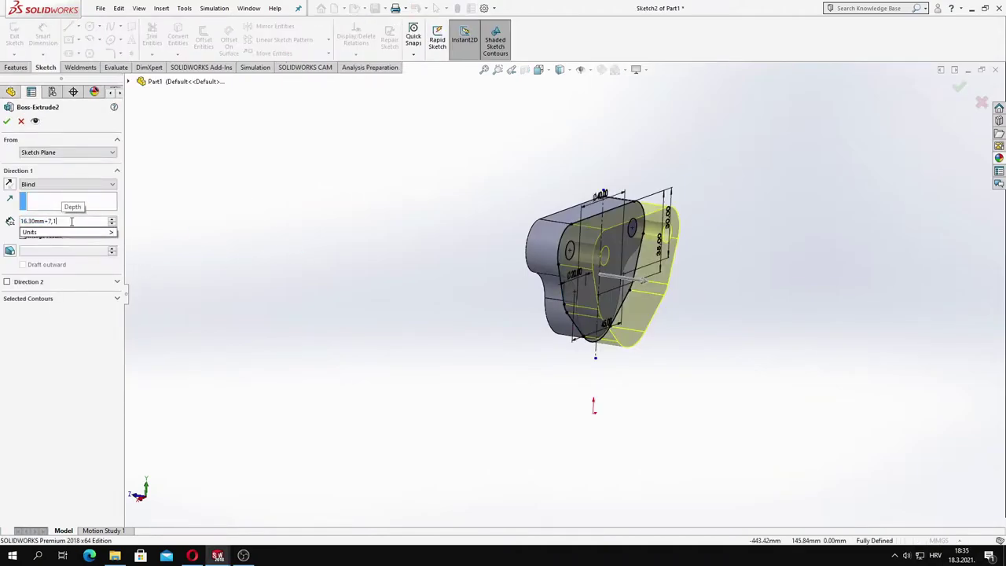
{"action": "key", "text": "Return"}
{"action": "key", "text": "Return"}
View a face normal-to, zoom to fit, and look straight at the Top Plane
{"action": "mouse_move", "coordinate": [433, 213]}
{"action": "middle_mouse_down"}
{"action": "mouse_move", "coordinate": [479, 94]}
{"action": "mouse_move", "coordinate": [508, 148]}
{"action": "middle_mouse_up"}
{"action": "key", "text": "space"}
{"action": "left_click", "coordinate": [438, 359]}
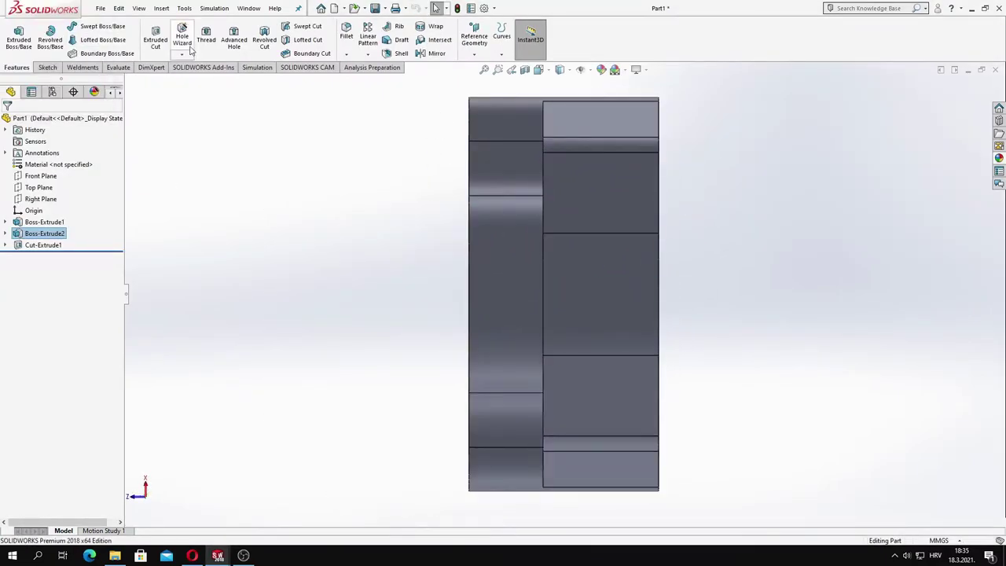
{"action": "key", "text": "z"}
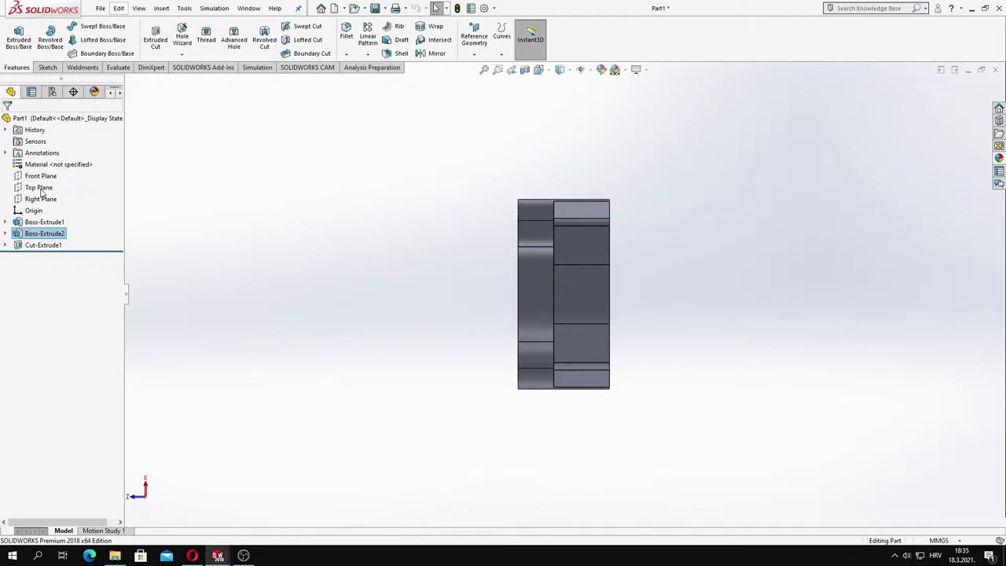
{"action": "left_click", "coordinate": [39, 187]}
{"action": "key", "text": "ctrl+8"}
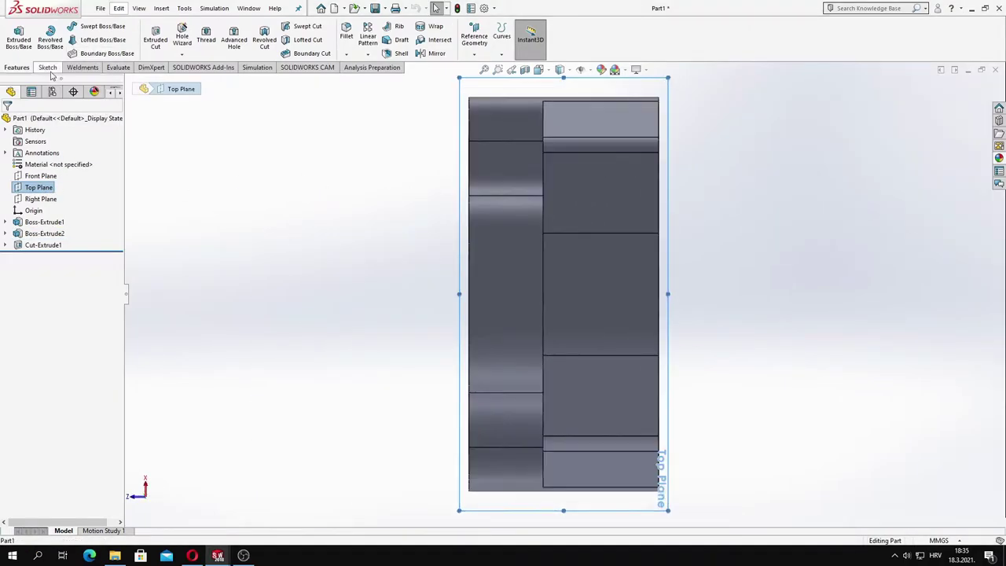
Start a Top Plane sketch and draw a centre rectangle centred on the part edge
{"action": "left_click", "coordinate": [47, 67]}
{"action": "left_click", "coordinate": [14, 35]}
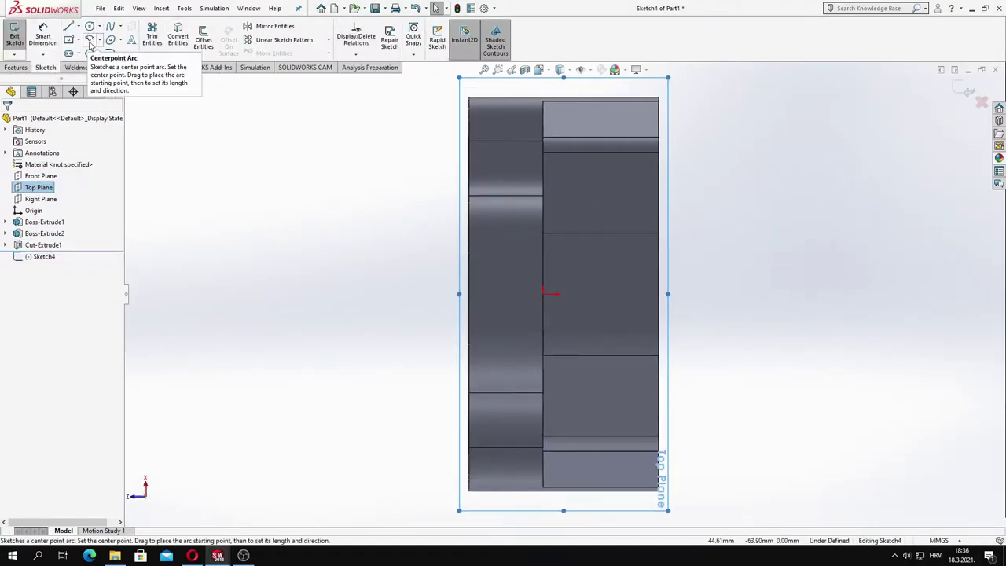
{"action": "left_click", "coordinate": [69, 39]}
{"action": "left_click", "coordinate": [659, 295]}
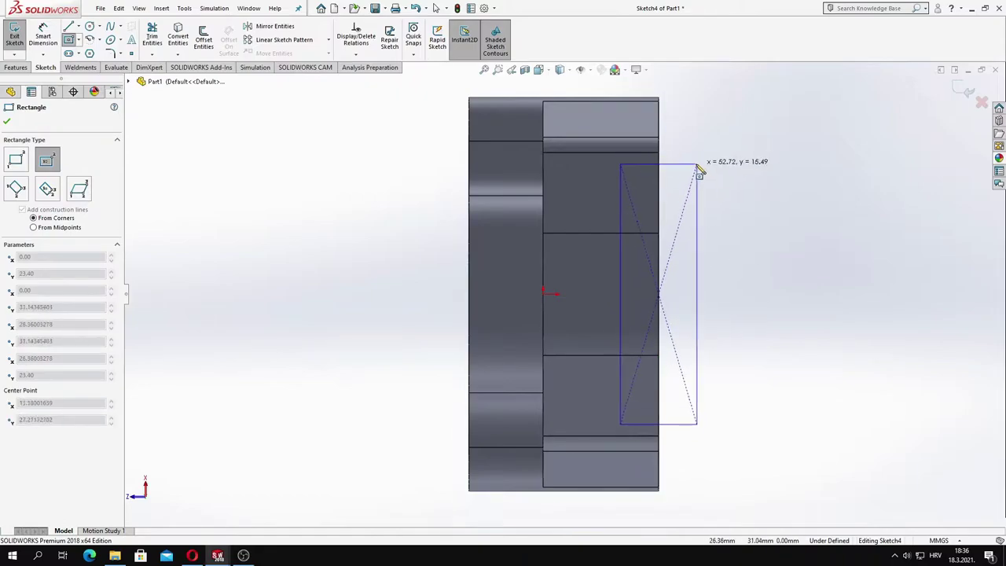
{"action": "left_click", "coordinate": [698, 167]}
{"action": "key", "text": "Escape"}
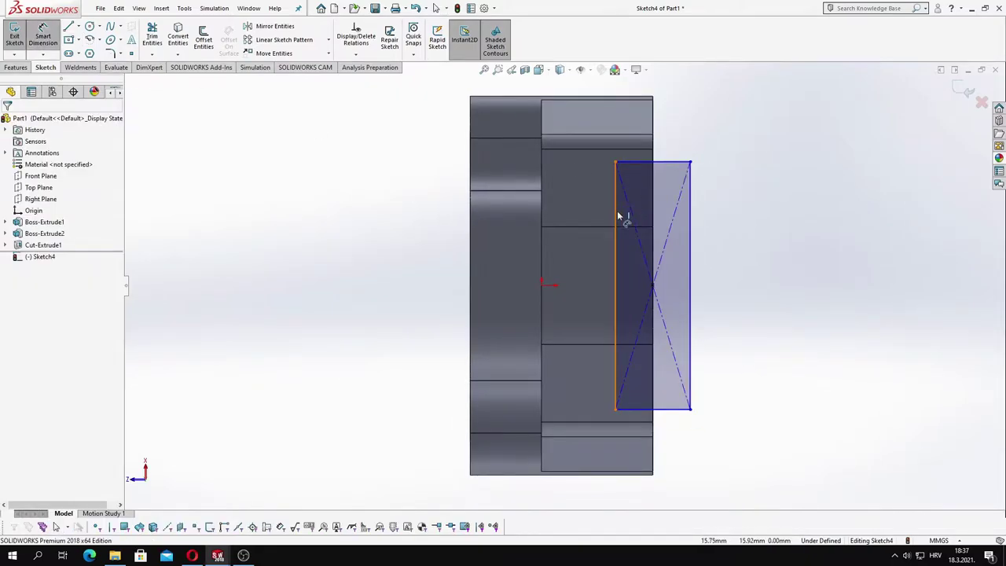
Dimension the rectangle 30 mm wide and 55 mm tall
{"action": "left_click", "coordinate": [617, 211]}
{"action": "left_click", "coordinate": [690, 213]}
{"action": "left_click", "coordinate": [677, 117]}
{"action": "type", "text": "30"}
{"action": "key", "text": "Return"}
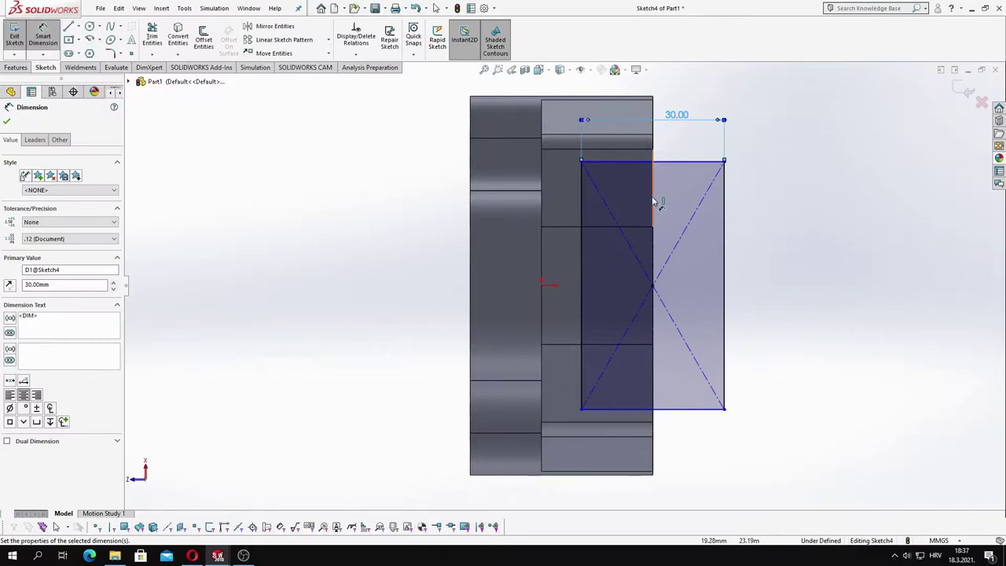
{"action": "left_click", "coordinate": [724, 346]}
{"action": "left_click", "coordinate": [814, 284]}
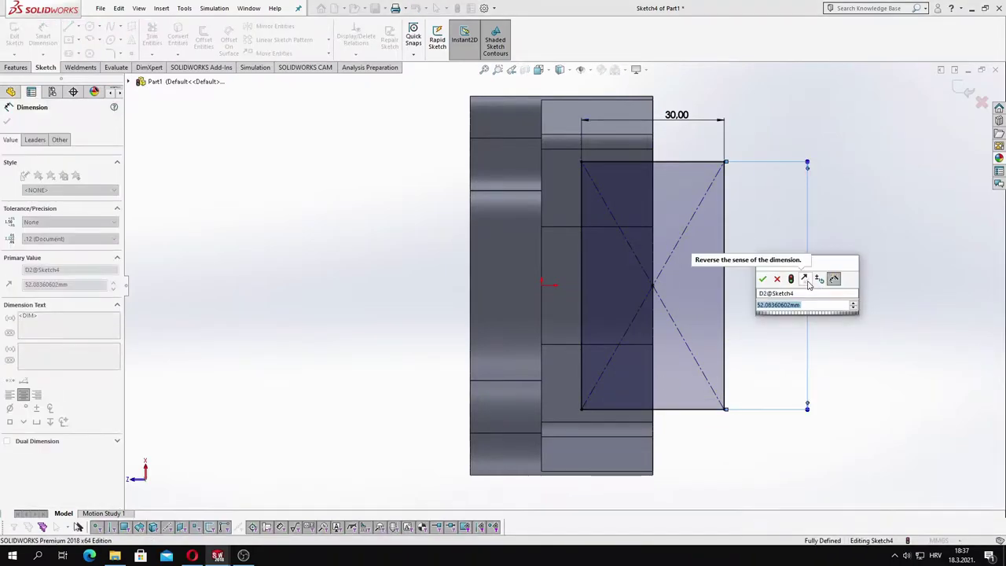
{"action": "type", "text": "52.5"}
{"action": "key", "text": "Return"}
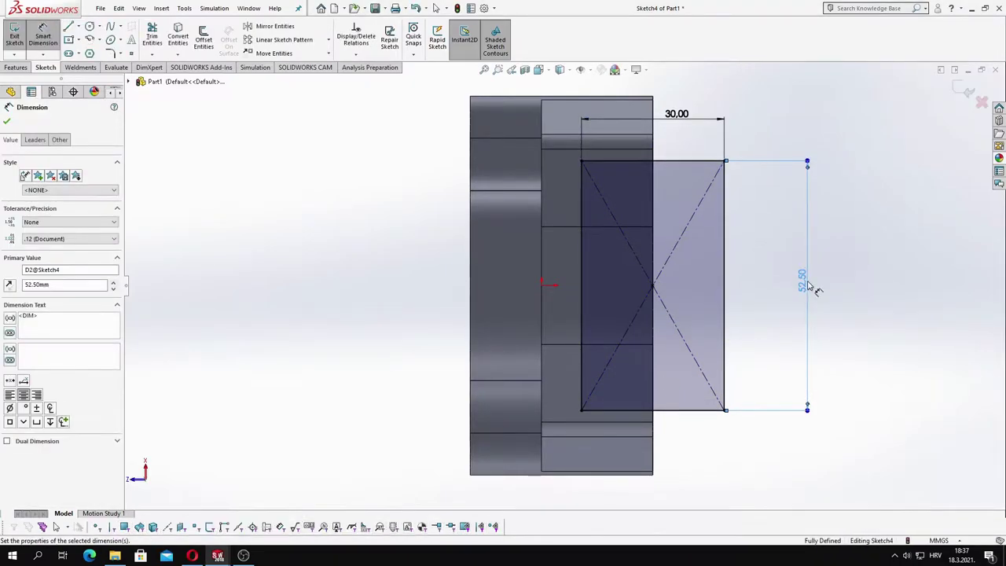
{"action": "key", "text": "Escape"}
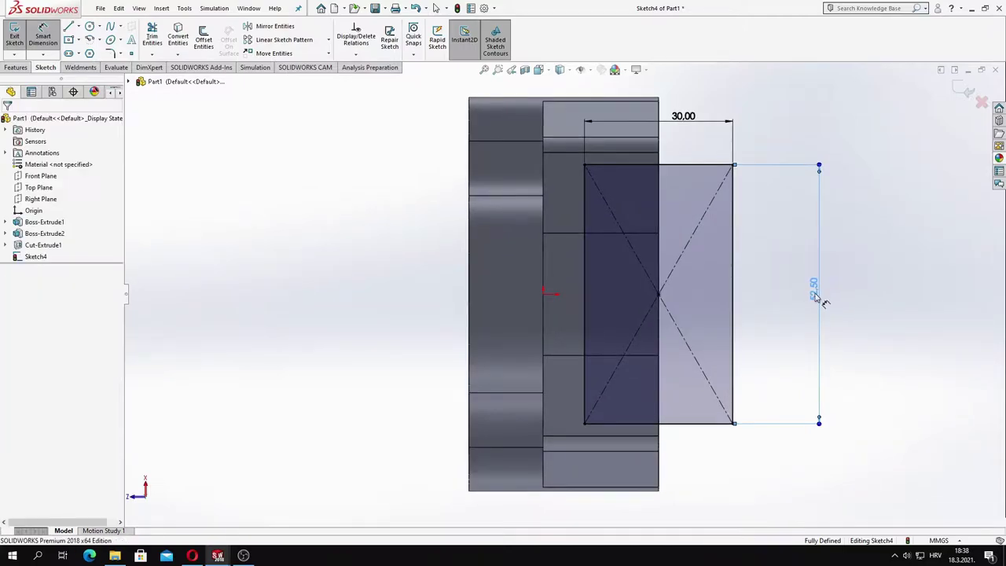
{"action": "type", "text": "55"}
{"action": "key", "text": "Return"}
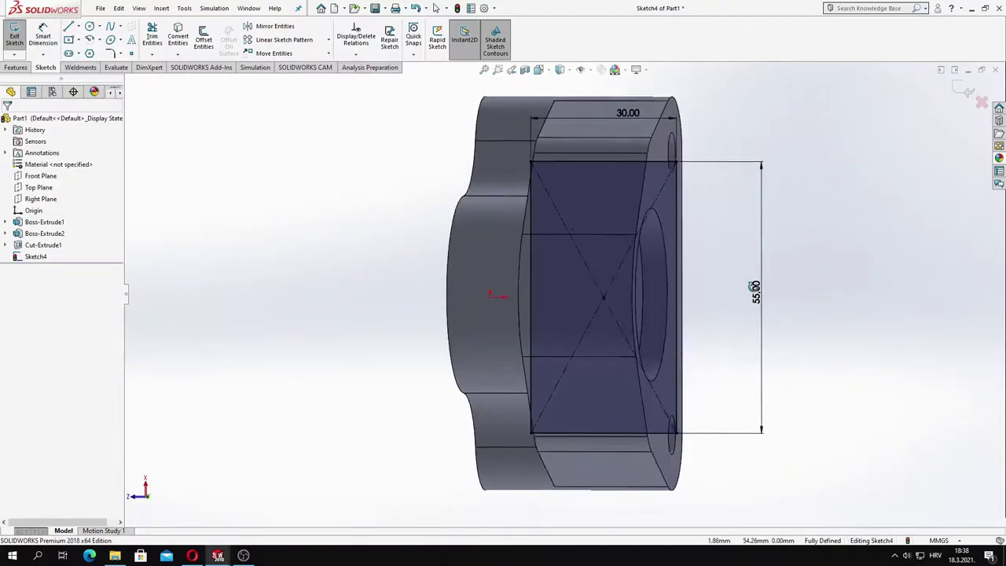
Draw three centre rectangles: small tabs on the top and bottom edges and one in the middle
{"action": "left_click", "coordinate": [68, 39]}
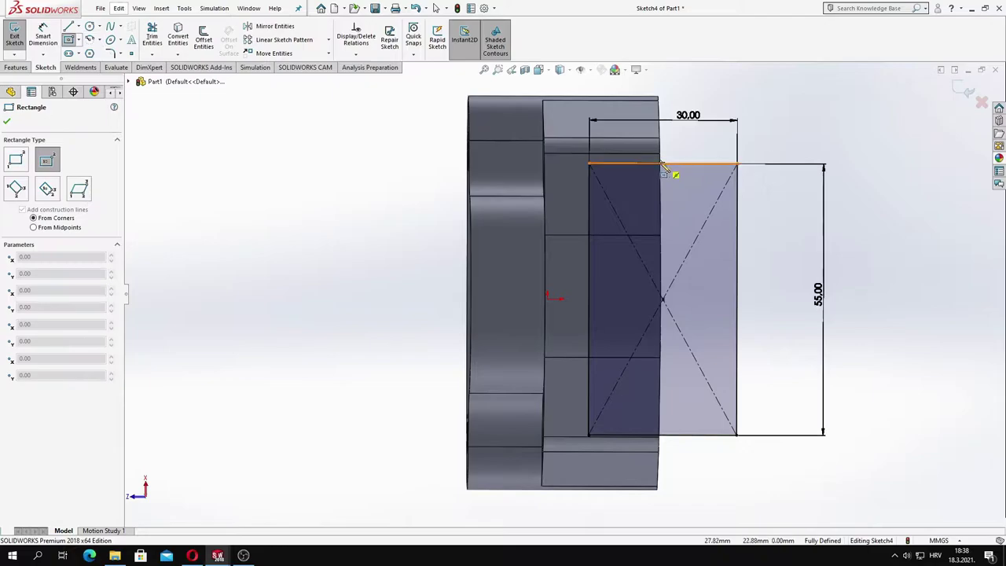
{"action": "left_click", "coordinate": [690, 143]}
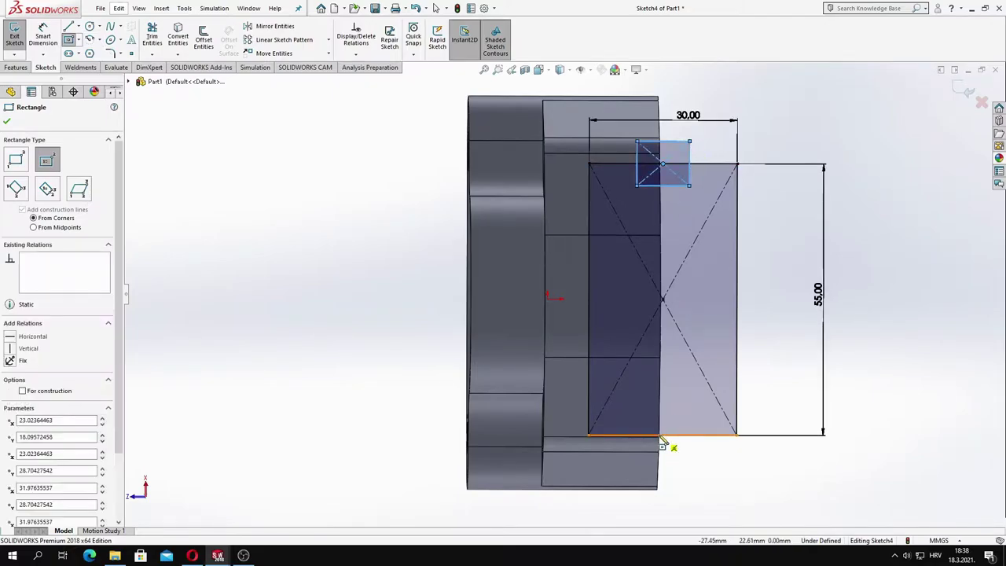
{"action": "left_click", "coordinate": [663, 434]}
{"action": "left_click", "coordinate": [690, 454]}
{"action": "left_click", "coordinate": [664, 300]}
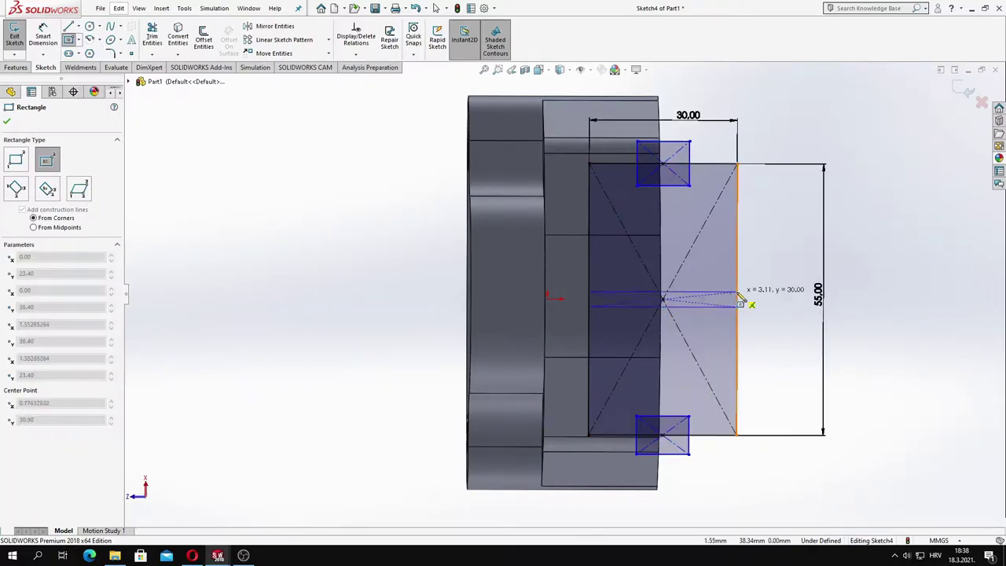
{"action": "left_click", "coordinate": [738, 258]}
{"action": "key", "text": "Escape"}
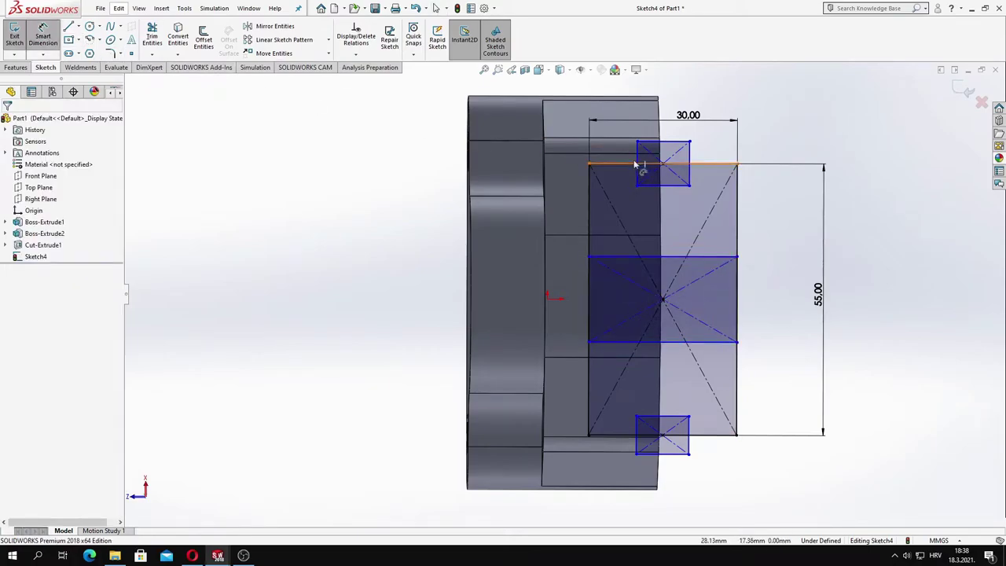
Dimension the top tab rectangle 10 mm by 10 mm
{"action": "left_click", "coordinate": [637, 164]}
{"action": "left_click", "coordinate": [715, 175]}
{"action": "type", "text": "10.00mm"}
{"action": "key", "text": "Return"}
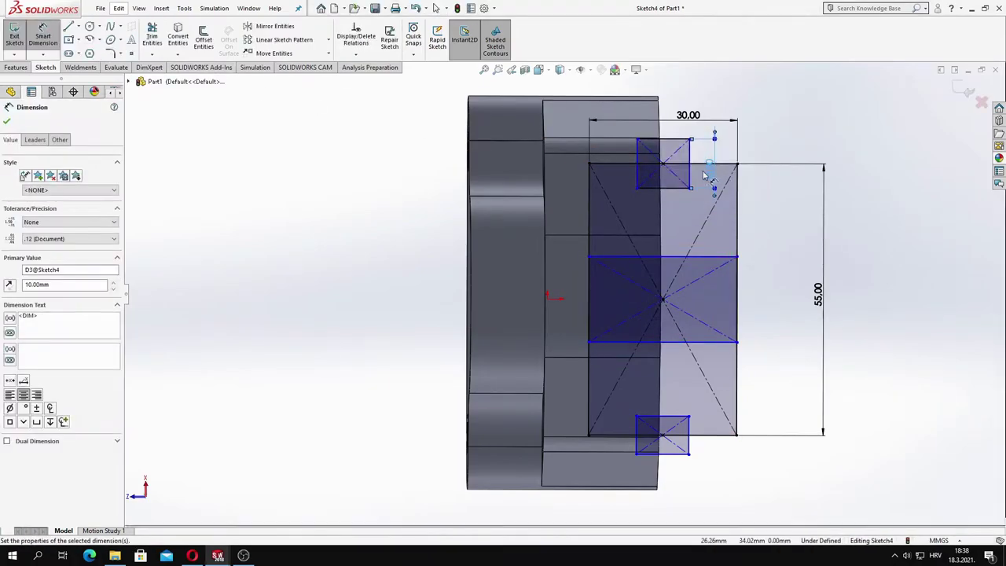
{"action": "left_click", "coordinate": [649, 139]}
{"action": "left_click", "coordinate": [660, 89]}
{"action": "type", "text": "10"}
{"action": "key", "text": "Return"}
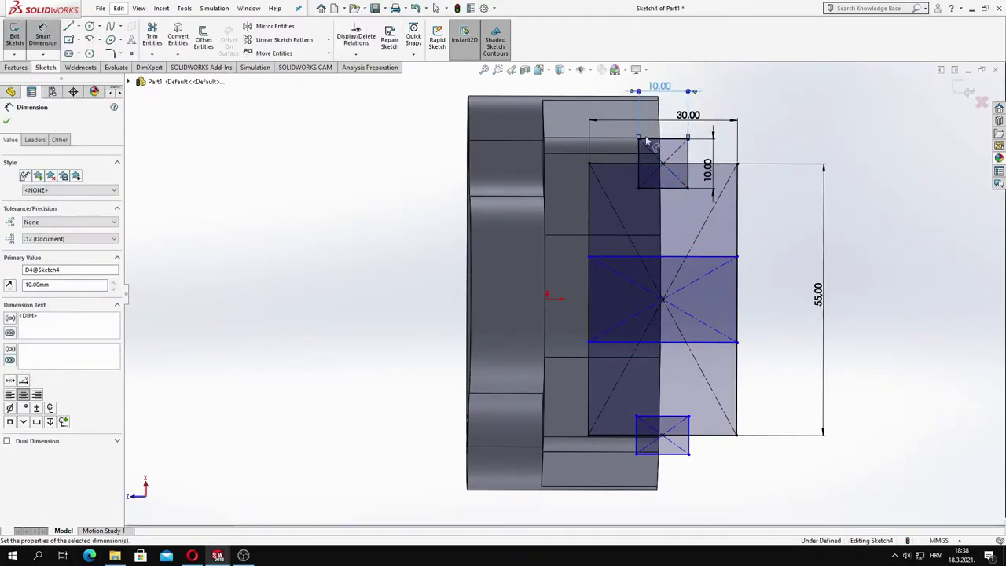
Dimension the bottom tab rectangle 10 mm by 10 mm
{"action": "left_click", "coordinate": [668, 417]}
{"action": "left_click", "coordinate": [674, 386]}
{"action": "type", "text": "10"}
{"action": "key", "text": "Return"}
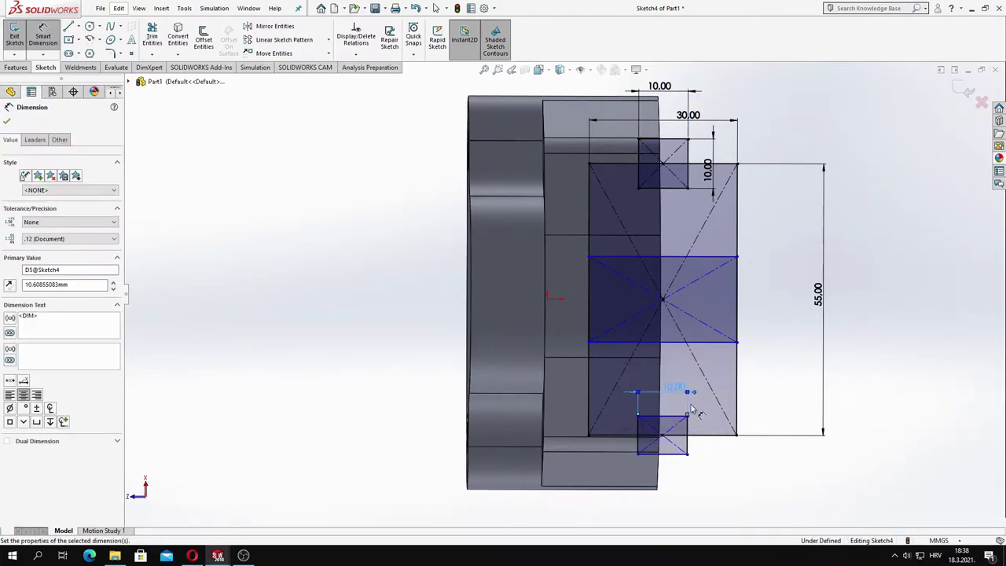
{"action": "left_click", "coordinate": [672, 454]}
{"action": "left_click", "coordinate": [712, 433]}
{"action": "type", "text": "10"}
{"action": "key", "text": "Return"}
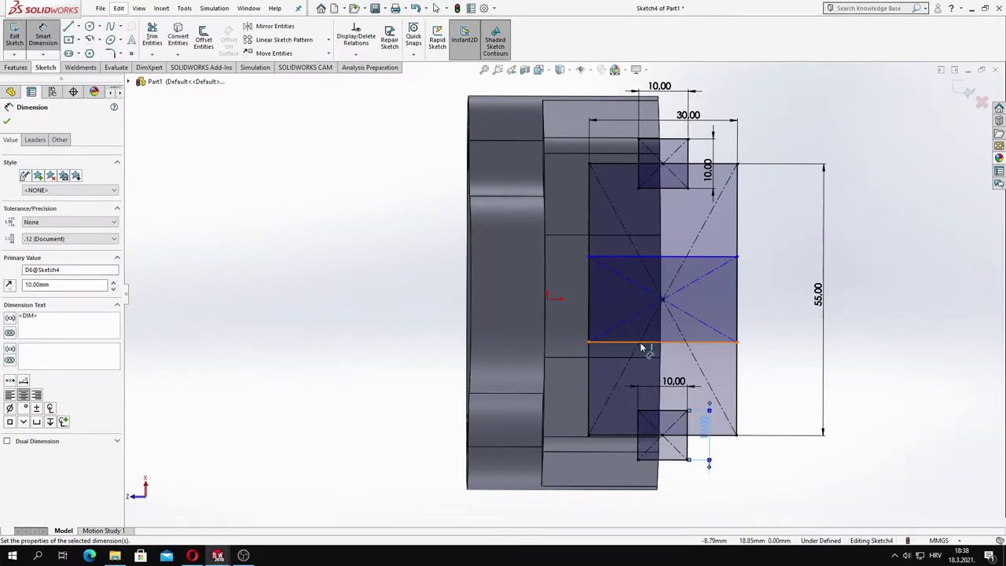
Dimension the middle rectangle's height as 20 mm
{"action": "left_click", "coordinate": [586, 262]}
{"action": "left_click", "coordinate": [513, 311]}
{"action": "type", "text": "20"}
{"action": "key", "text": "Return"}
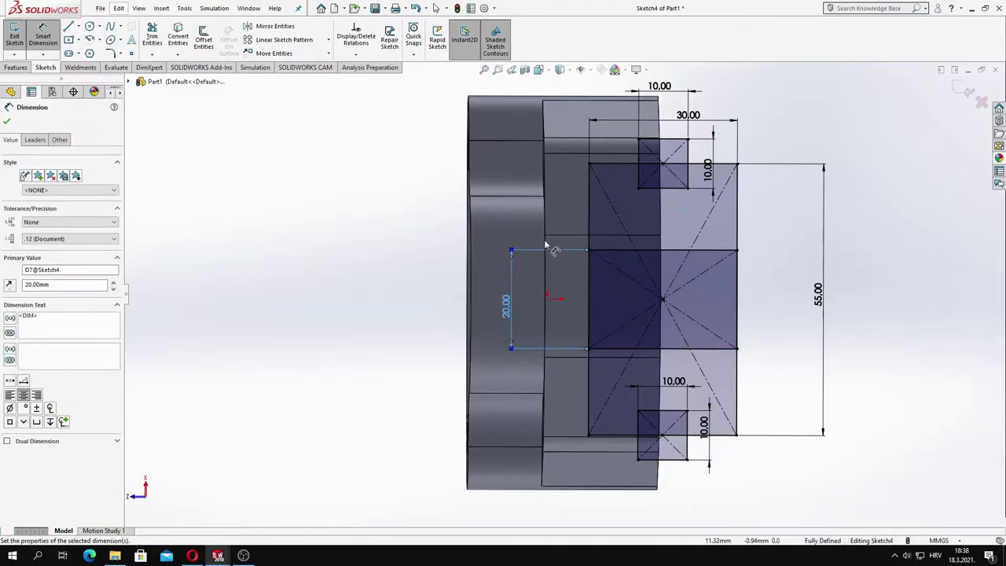
{"action": "key", "text": "Escape"}
Revise the overall rectangle height, entering 57 and then 40, and zoom to fit
{"action": "type", "text": "f"}
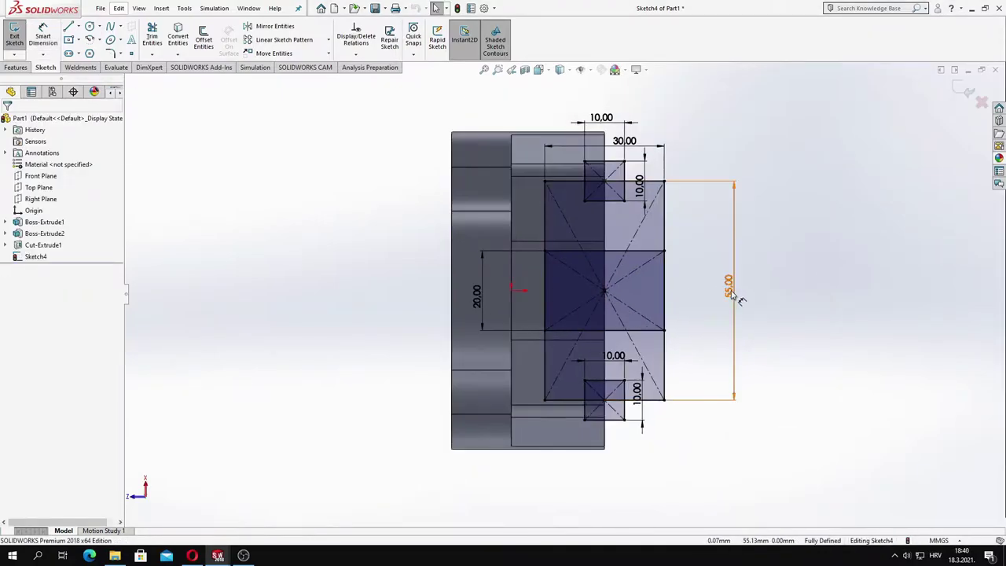
{"action": "type", "text": "57"}
{"action": "key", "text": "Return"}
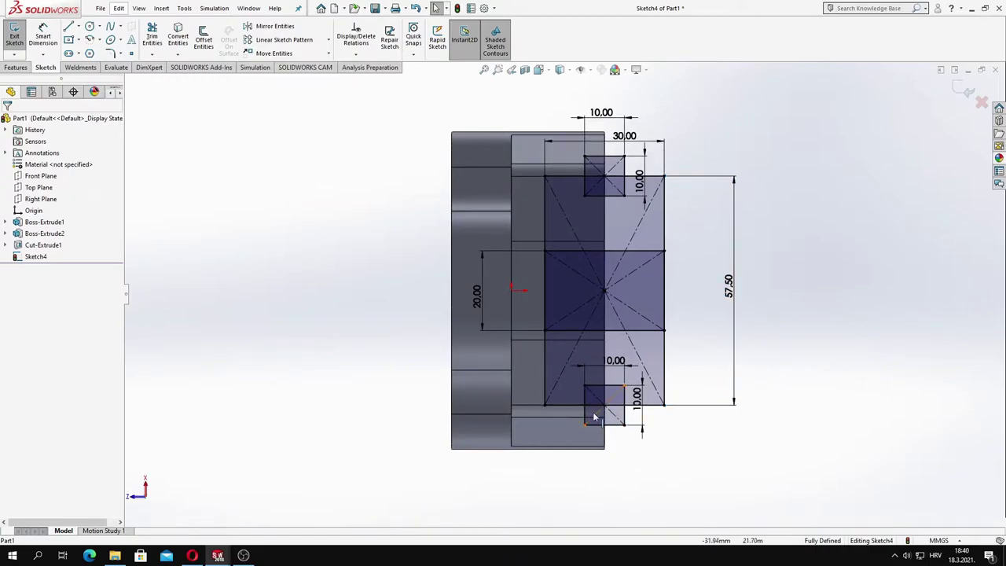
{"action": "scroll", "coordinate": [595, 417], "scroll_direction": "down", "scroll_amount": 3}
{"action": "scroll", "coordinate": [759, 160], "scroll_direction": "up", "scroll_amount": 3}
{"action": "type", "text": "40"}
{"action": "key", "text": "Return"}
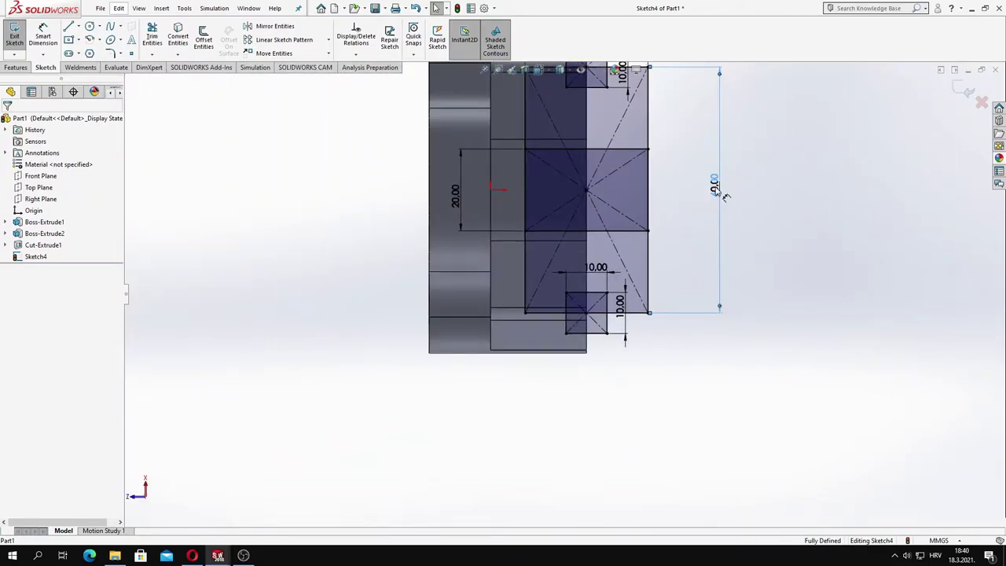
{"action": "scroll", "coordinate": [589, 146], "scroll_direction": "down", "scroll_amount": 3}
{"action": "scroll", "coordinate": [517, 110], "scroll_direction": "down", "scroll_amount": 3}
{"action": "key", "text": "f"}
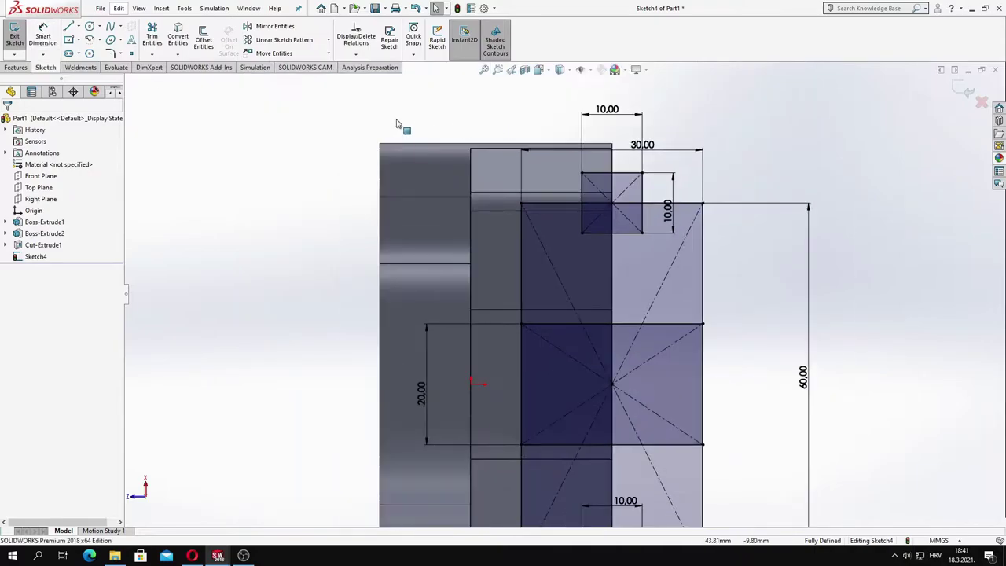
Try the corner-to-corner rectangle option, cancel it, and bring up the feature commands
{"action": "left_click", "coordinate": [69, 39]}
{"action": "left_click", "coordinate": [78, 40]}
{"action": "left_click", "coordinate": [108, 63]}
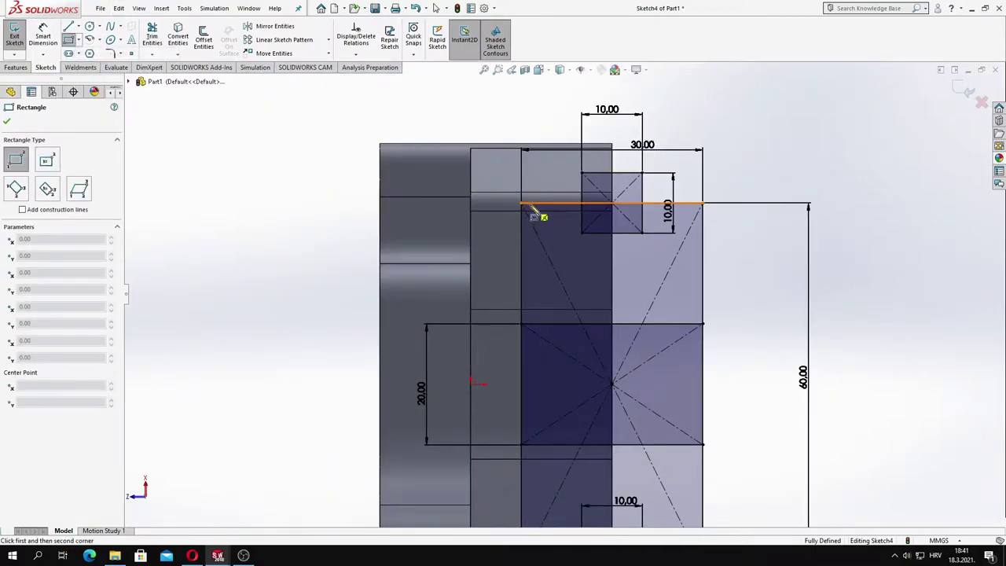
{"action": "scroll", "coordinate": [583, 222], "scroll_direction": "up", "scroll_amount": 2}
{"action": "scroll", "coordinate": [580, 408], "scroll_direction": "down", "scroll_amount": 4}
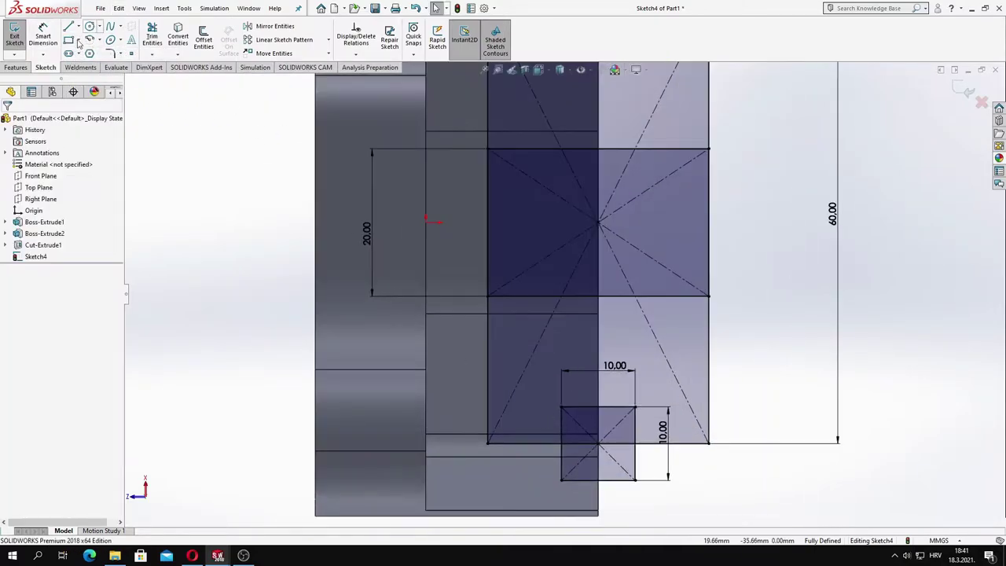
{"action": "key", "text": "Escape"}
{"action": "scroll", "coordinate": [631, 391], "scroll_direction": "up", "scroll_amount": 3}
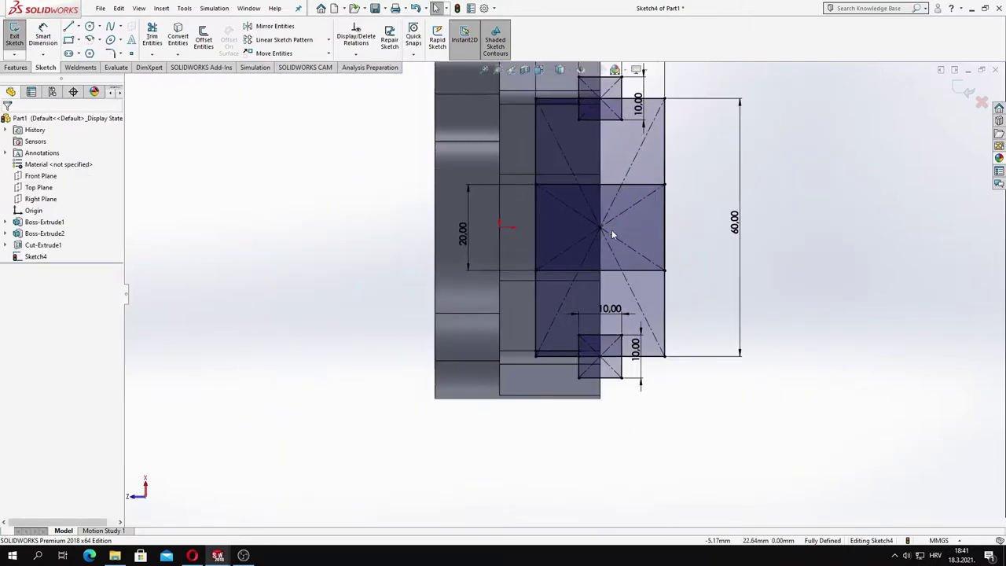
{"action": "scroll", "coordinate": [590, 209], "scroll_direction": "down", "scroll_amount": 1}
{"action": "scroll", "coordinate": [590, 209], "scroll_direction": "down", "scroll_amount": 1}
{"action": "scroll", "coordinate": [566, 271], "scroll_direction": "up", "scroll_amount": 1}
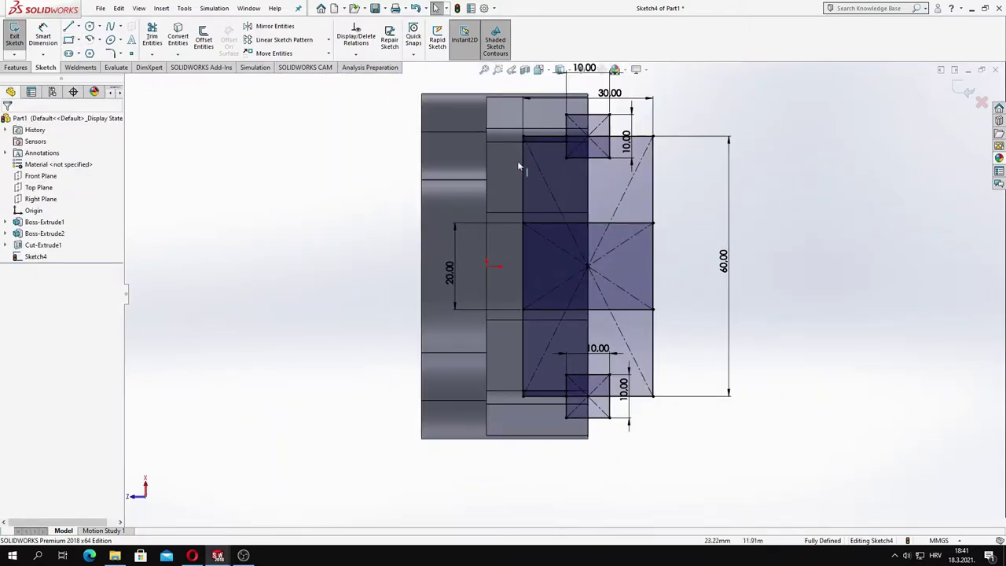
{"action": "left_click", "coordinate": [17, 68]}
Extrude-cut Sketch4's central 20 mm region Through All – Both directions
{"action": "left_click", "coordinate": [155, 37]}
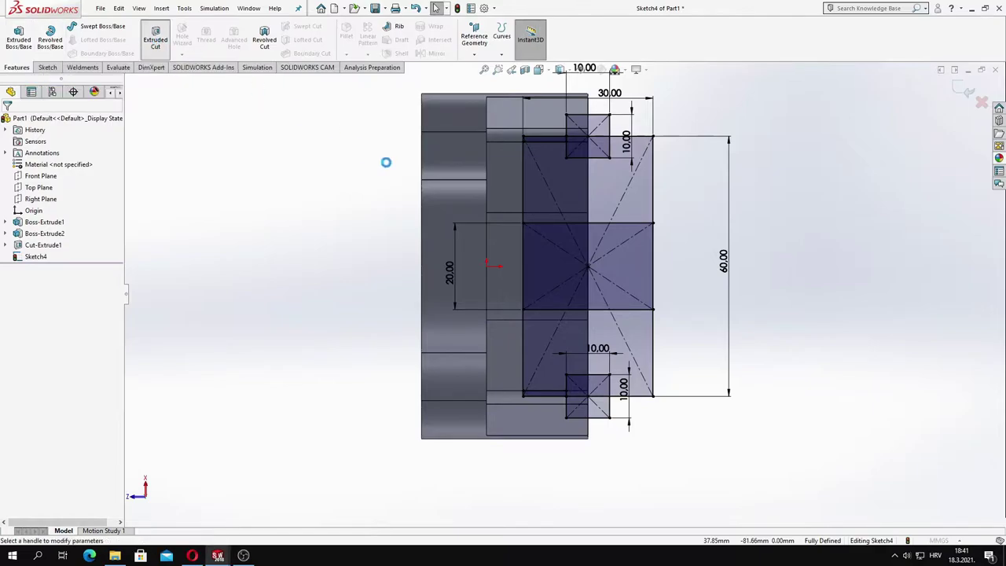
{"action": "left_click", "coordinate": [65, 209]}
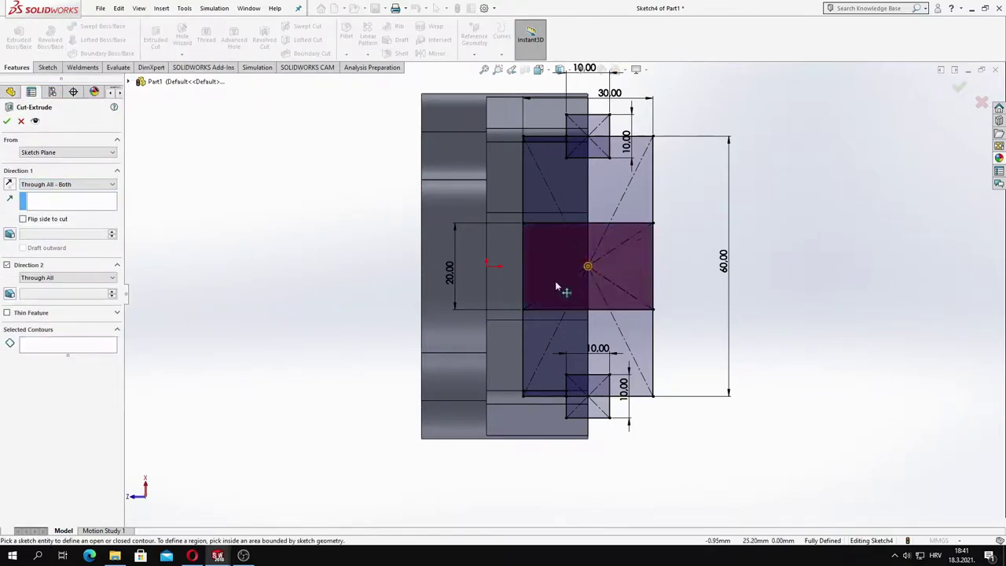
{"action": "left_click", "coordinate": [621, 272]}
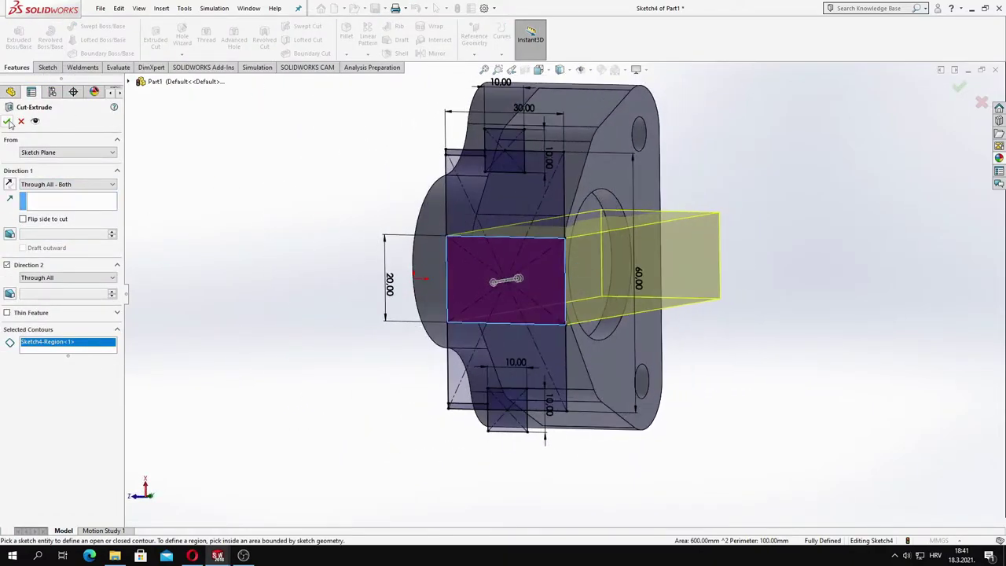
{"action": "left_click", "coordinate": [6, 120]}
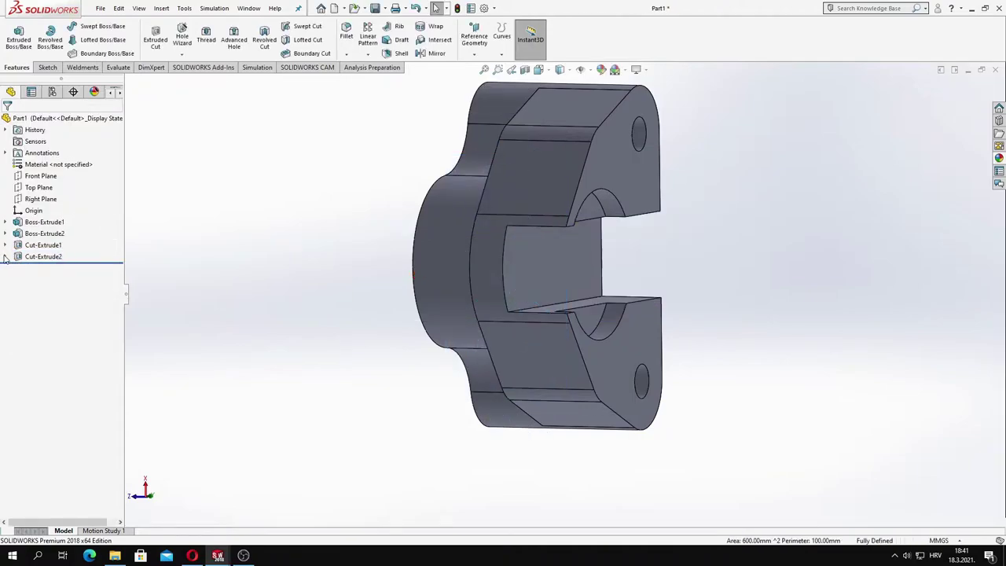
{"action": "mouse_move", "coordinate": [350, 214]}
{"action": "middle_mouse_down"}
{"action": "mouse_move", "coordinate": [291, 229]}
{"action": "mouse_move", "coordinate": [267, 176]}
{"action": "mouse_move", "coordinate": [386, 176]}
{"action": "mouse_move", "coordinate": [340, 170]}
{"action": "mouse_move", "coordinate": [328, 133]}
{"action": "mouse_move", "coordinate": [308, 128]}
{"action": "mouse_move", "coordinate": [385, 227]}
{"action": "mouse_move", "coordinate": [78, 247]}
{"action": "middle_mouse_up"}
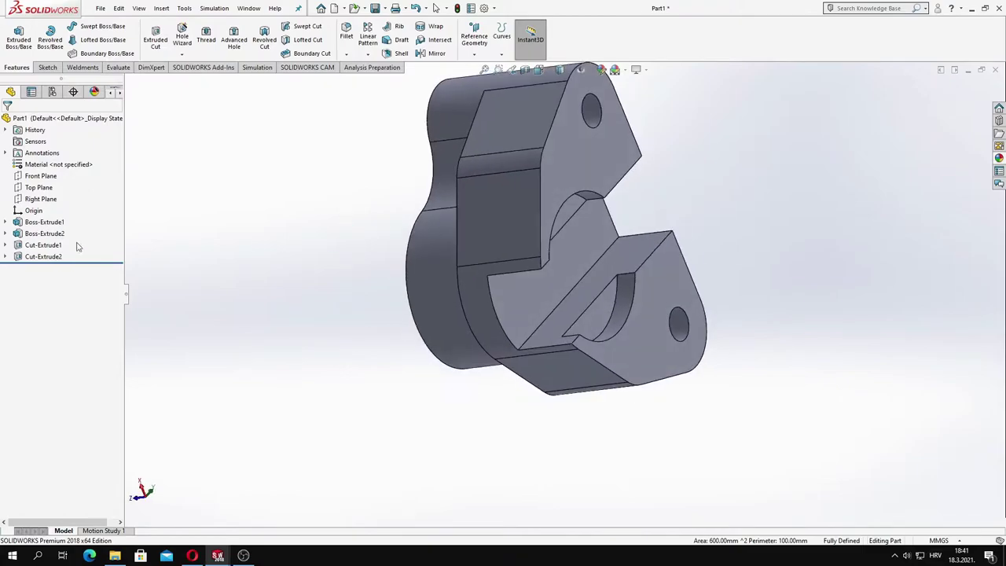
Start a new cut from the shared Sketch4 and select five of its regions
{"action": "left_click", "coordinate": [6, 257]}
{"action": "left_click", "coordinate": [155, 38]}
{"action": "mouse_move", "coordinate": [366, 228]}
{"action": "middle_mouse_down"}
{"action": "mouse_move", "coordinate": [367, 184]}
{"action": "mouse_move", "coordinate": [388, 188]}
{"action": "mouse_move", "coordinate": [80, 330]}
{"action": "middle_mouse_up"}
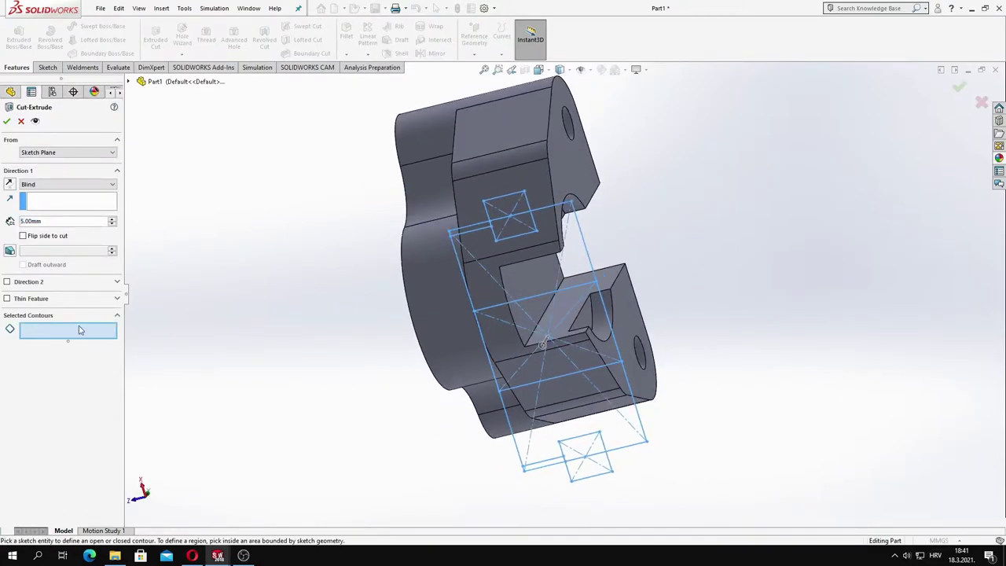
{"action": "left_click", "coordinate": [571, 258]}
{"action": "scroll", "coordinate": [501, 255], "scroll_direction": "down", "scroll_amount": 3}
{"action": "left_click", "coordinate": [501, 255]}
{"action": "scroll", "coordinate": [501, 255], "scroll_direction": "up", "scroll_amount": 3}
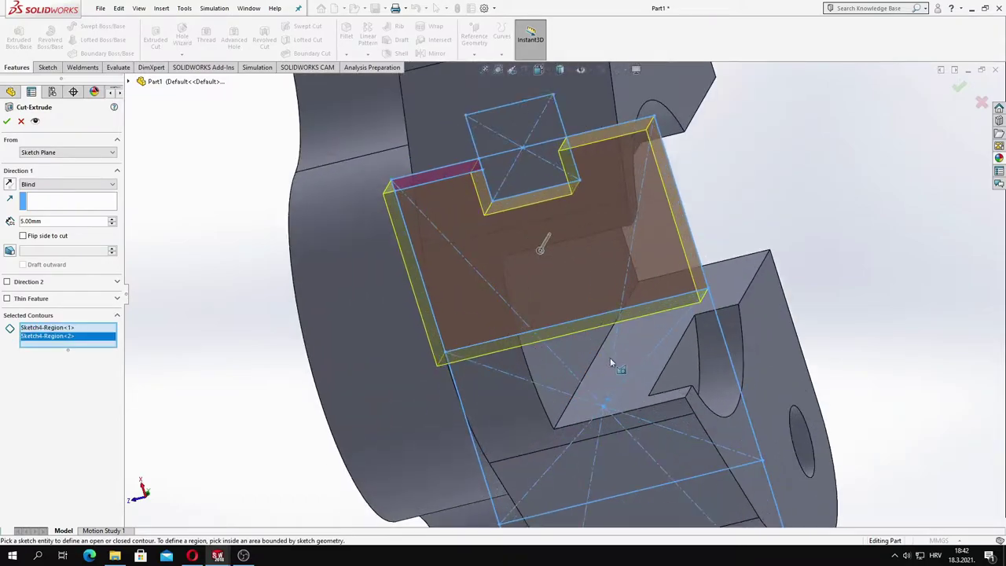
{"action": "left_click", "coordinate": [656, 377]}
{"action": "left_click", "coordinate": [692, 377]}
{"action": "mouse_move", "coordinate": [692, 377]}
{"action": "middle_mouse_down"}
{"action": "mouse_move", "coordinate": [472, 450]}
{"action": "mouse_move", "coordinate": [493, 254]}
{"action": "mouse_move", "coordinate": [415, 258]}
{"action": "middle_mouse_up"}
{"action": "left_click", "coordinate": [471, 449]}
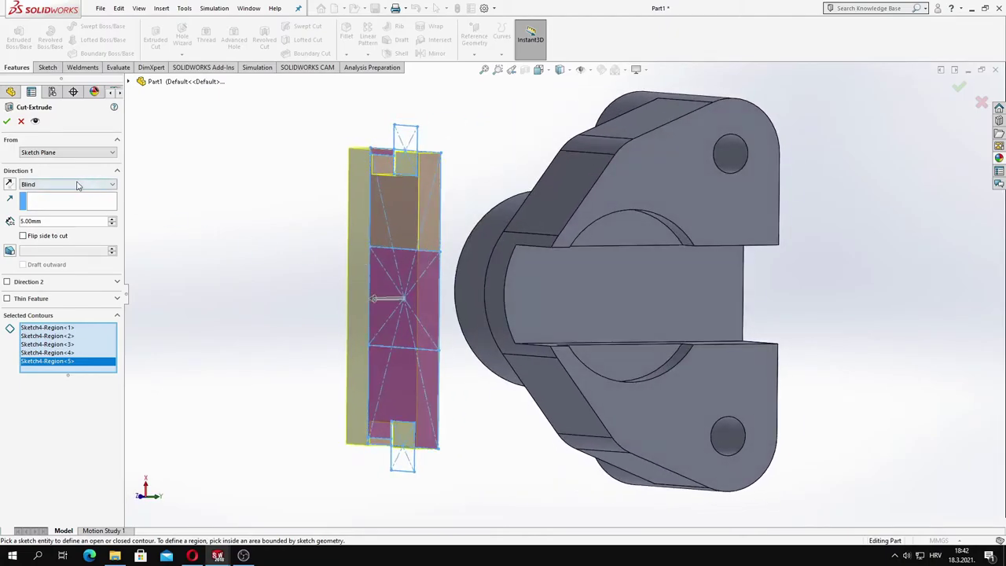
Reverse the cut direction, set it Blind to 70 mm, and confirm
{"action": "left_click", "coordinate": [9, 184]}
{"action": "mouse_move", "coordinate": [430, 301]}
{"action": "left_mouse_down"}
{"action": "mouse_move", "coordinate": [702, 316]}
{"action": "mouse_move", "coordinate": [651, 307]}
{"action": "mouse_move", "coordinate": [660, 303]}
{"action": "left_mouse_up"}
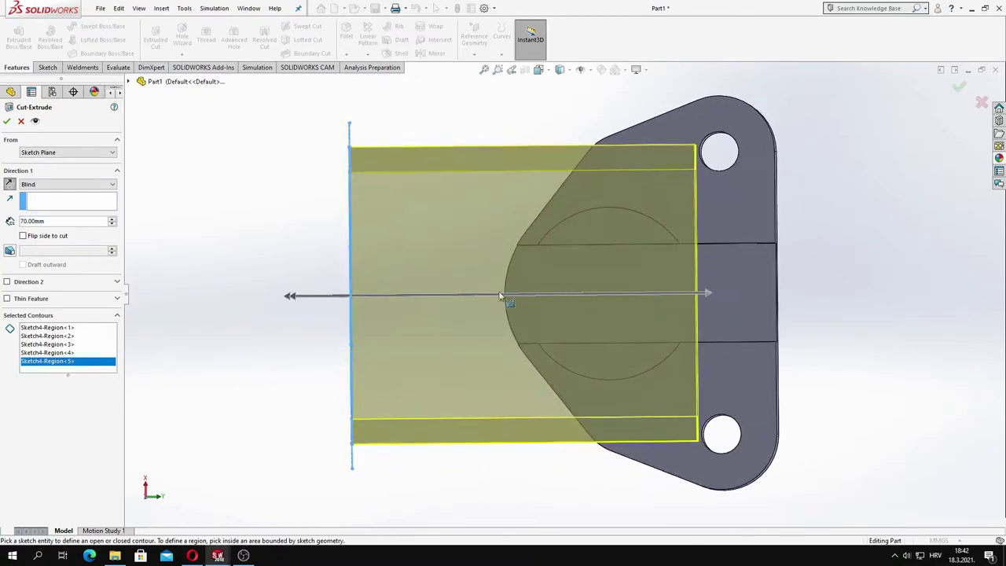
{"action": "left_click", "coordinate": [8, 122]}
{"action": "mouse_move", "coordinate": [360, 220]}
{"action": "middle_mouse_down"}
{"action": "mouse_move", "coordinate": [468, 268]}
{"action": "mouse_move", "coordinate": [472, 229]}
{"action": "middle_mouse_up"}
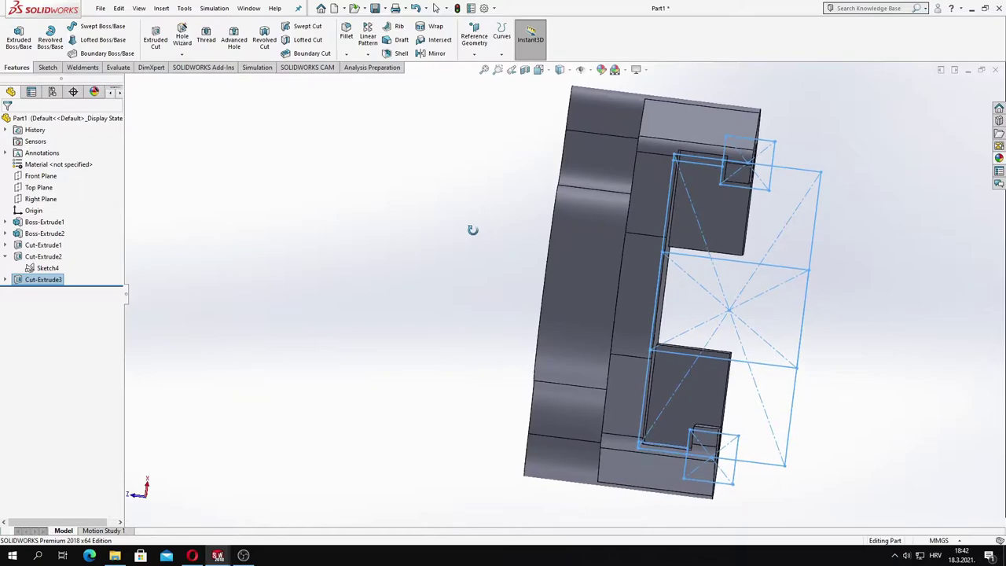
Create Plane1 on the part's end face
{"action": "scroll", "coordinate": [645, 440], "scroll_direction": "down", "scroll_amount": 3}
{"action": "middle_click_drag", "start_coordinate": [674, 460], "coordinate": [554, 287]}
{"action": "scroll", "coordinate": [555, 287], "scroll_direction": "up", "scroll_amount": 5}
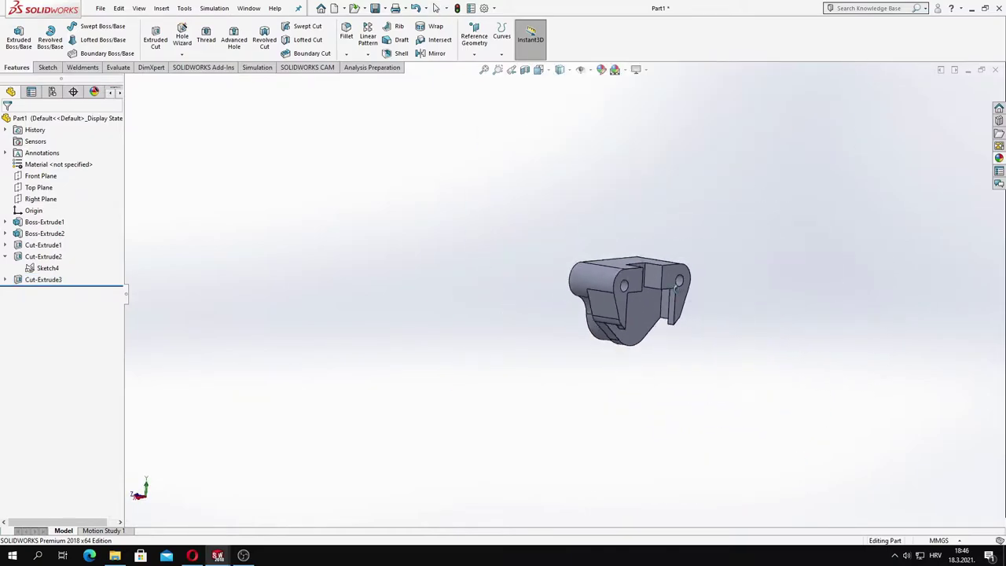
{"action": "scroll", "coordinate": [571, 260], "scroll_direction": "down", "scroll_amount": 3}
{"action": "left_click", "coordinate": [474, 37]}
{"action": "left_click", "coordinate": [481, 68]}
{"action": "left_click", "coordinate": [566, 252]}
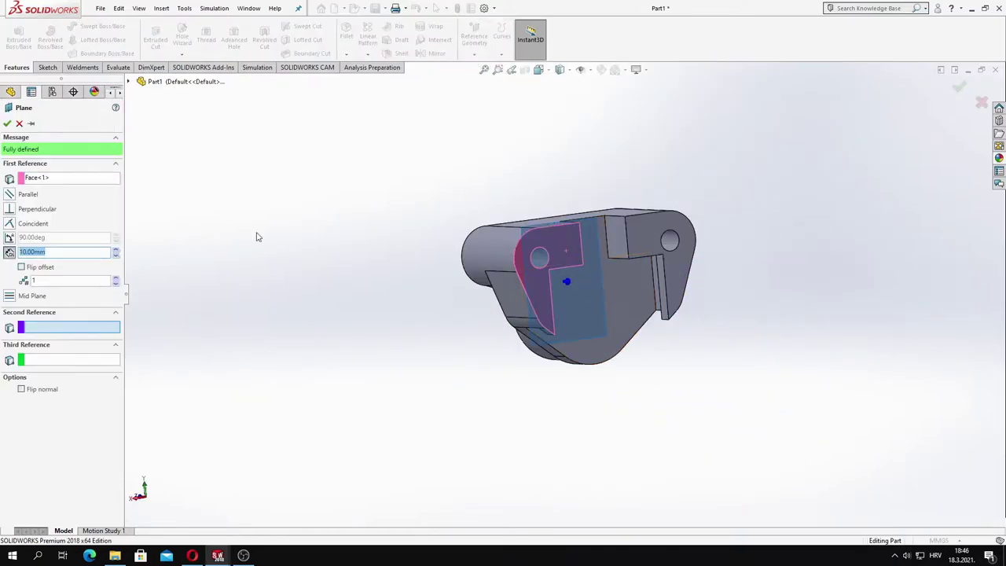
{"action": "left_click", "coordinate": [8, 125]}
{"action": "left_click_drag", "start_coordinate": [602, 275], "coordinate": [752, 259]}
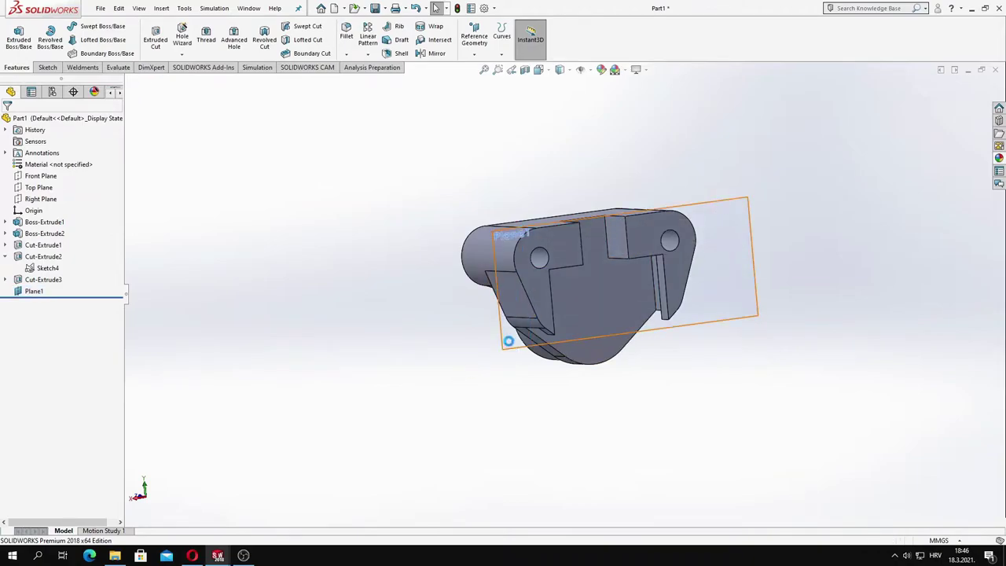
{"action": "middle_click_drag", "start_coordinate": [509, 341], "coordinate": [197, 141]}
Attempt to mirror the part body across Plane1, then cancel when it fails to merge
{"action": "left_click", "coordinate": [438, 53]}
{"action": "left_click", "coordinate": [25, 205]}
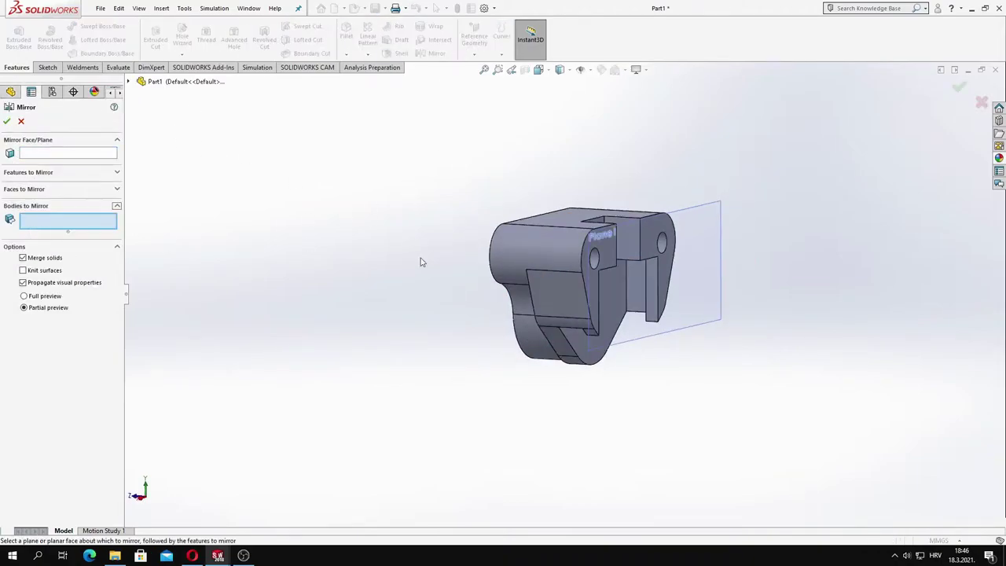
{"action": "left_click", "coordinate": [534, 257]}
{"action": "left_click", "coordinate": [696, 291]}
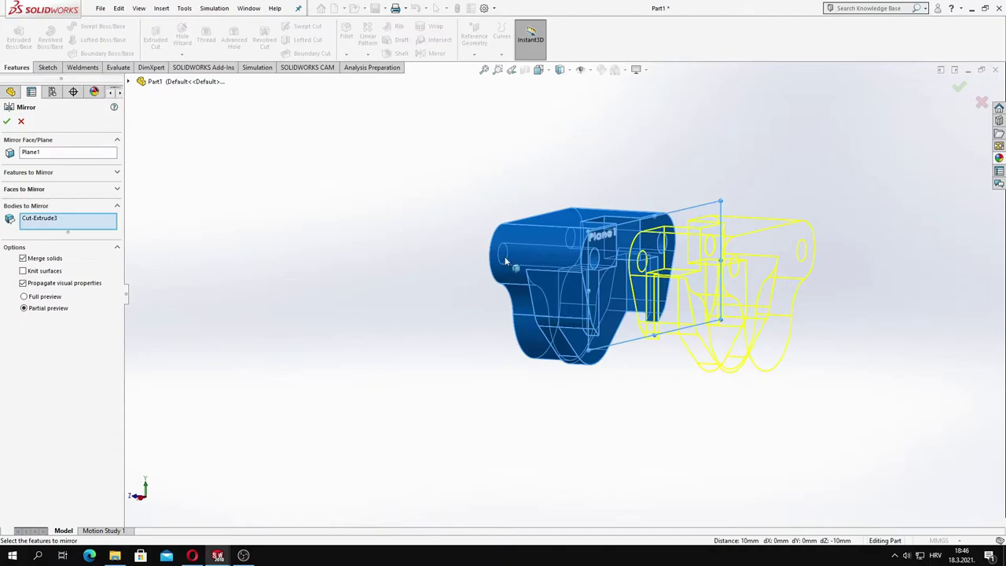
{"action": "middle_click_drag", "start_coordinate": [696, 291], "coordinate": [79, 155]}
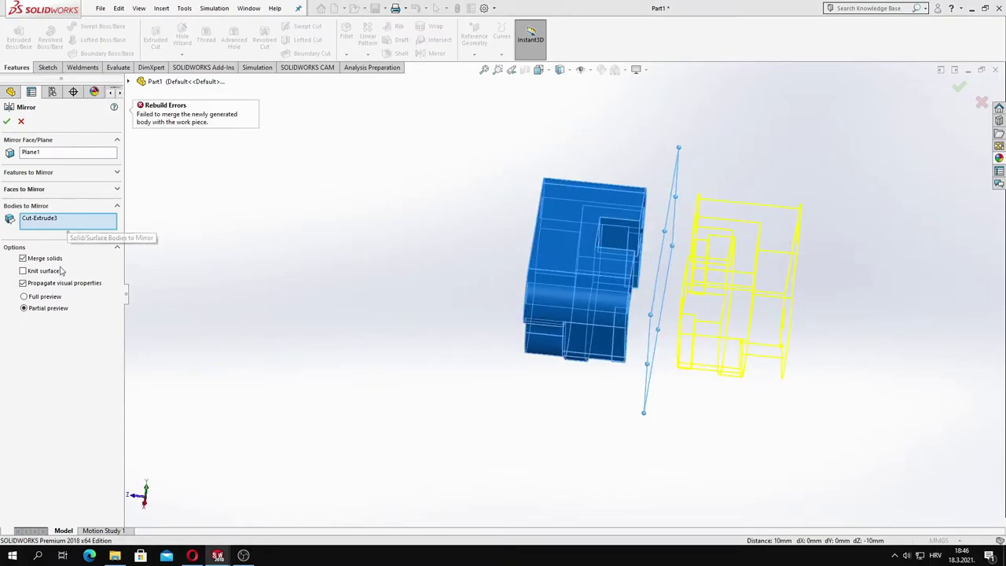
{"action": "left_click", "coordinate": [21, 123]}
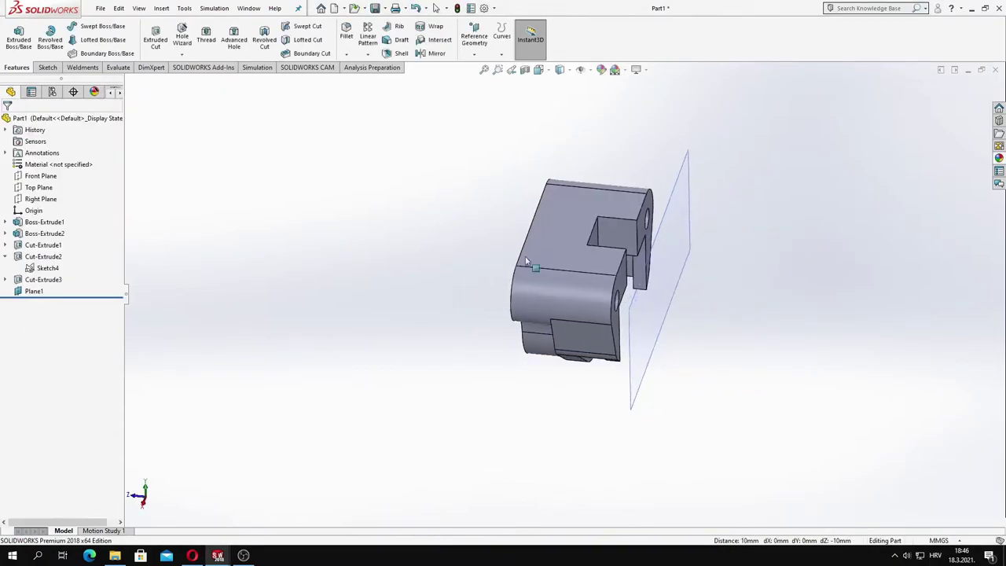
Revisit Plane1's offset, then mirror the part body across Plane1 successfully
{"action": "right_click", "coordinate": [32, 285]}
{"action": "left_click", "coordinate": [31, 266]}
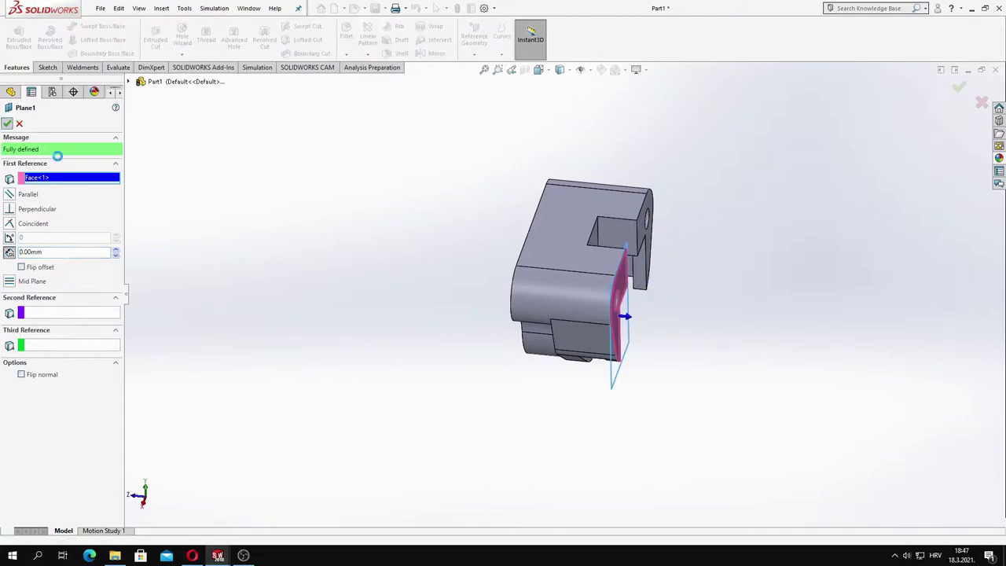
{"action": "left_click", "coordinate": [440, 52]}
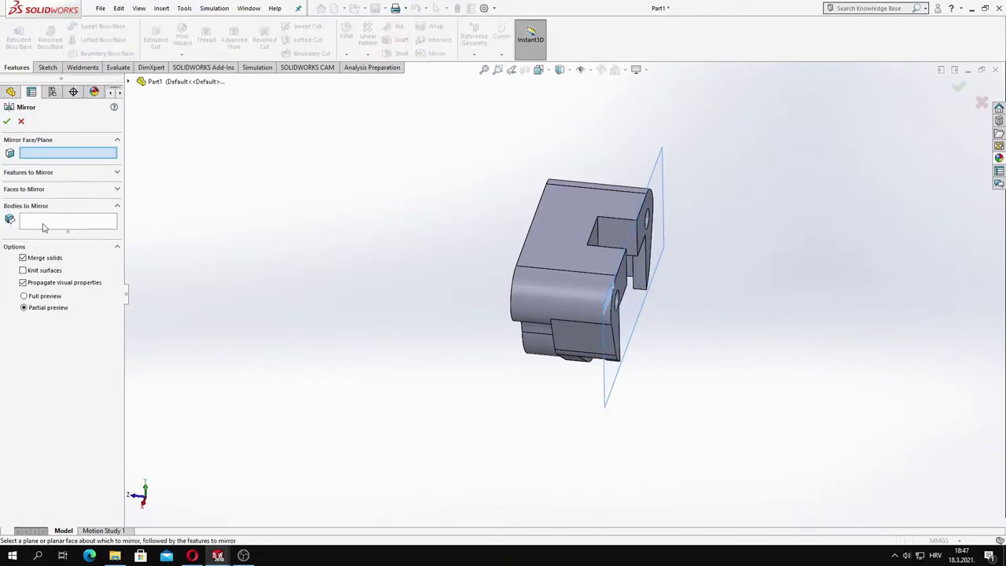
{"action": "left_click", "coordinate": [29, 154]}
{"action": "left_click", "coordinate": [663, 223]}
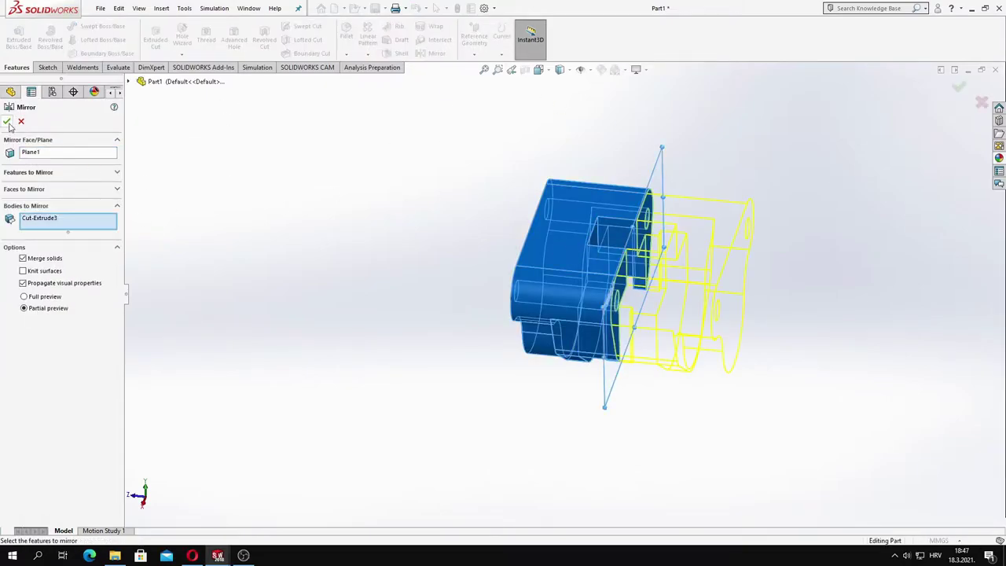
{"action": "left_click", "coordinate": [6, 121]}
{"action": "key", "text": "ctrl+1"}
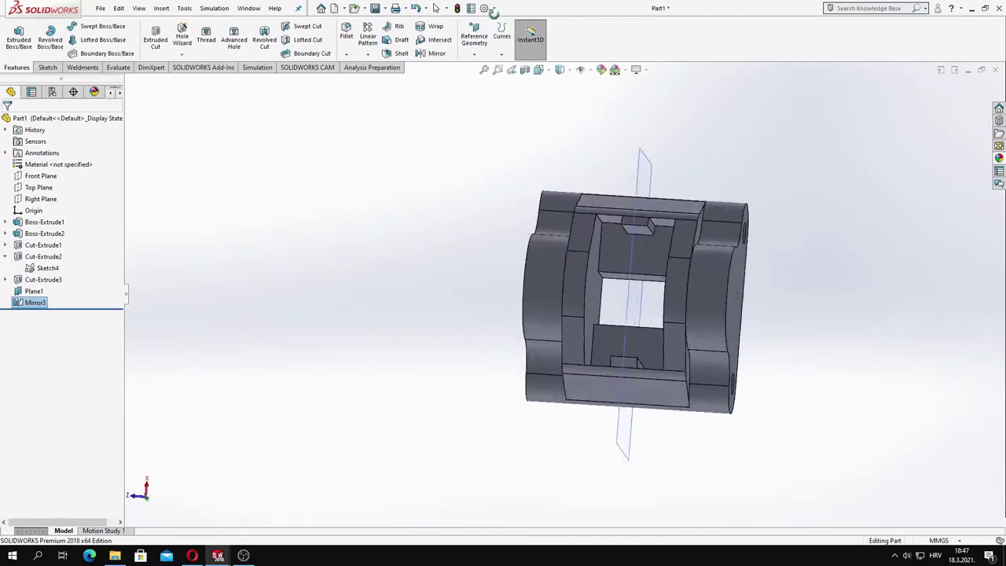
{"action": "middle_click_drag", "start_coordinate": [629, 236], "coordinate": [595, 164]}
{"action": "scroll", "coordinate": [620, 297], "scroll_direction": "down", "scroll_amount": 3}
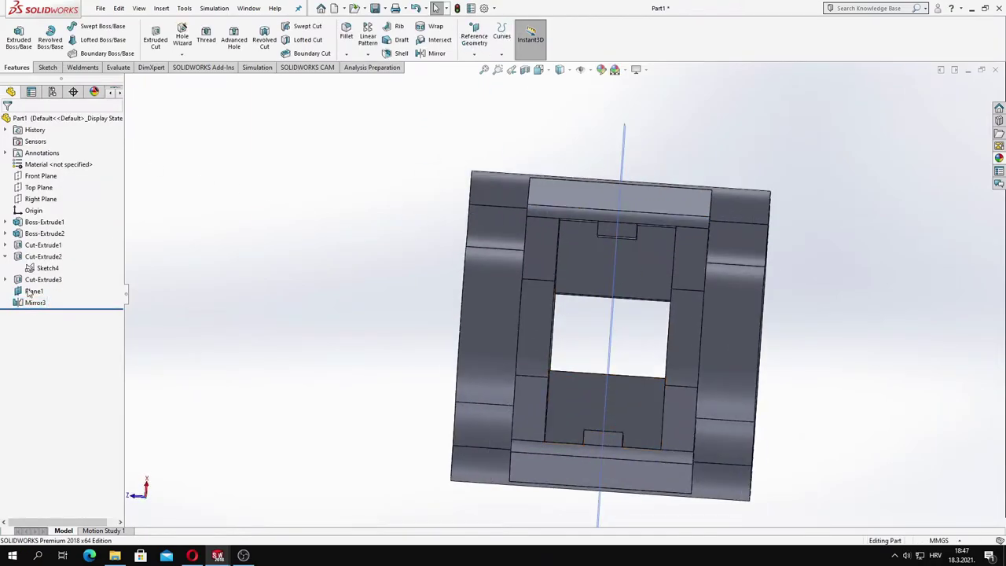
{"action": "right_click", "coordinate": [31, 292]}
Hide Plane1 and add the two remaining notch regions, Region<4> and Region<5>, to Cut-Extrude3
{"action": "left_click", "coordinate": [39, 256]}
{"action": "mouse_move", "coordinate": [265, 283]}
{"action": "middle_mouse_down"}
{"action": "mouse_move", "coordinate": [421, 295]}
{"action": "mouse_move", "coordinate": [236, 287]}
{"action": "middle_mouse_up"}
{"action": "right_click", "coordinate": [43, 280]}
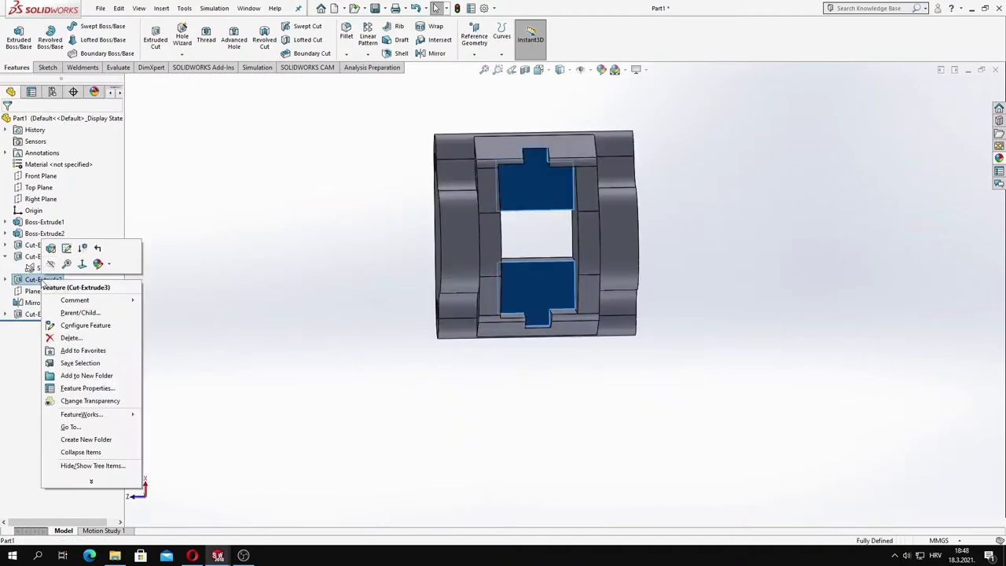
{"action": "left_click", "coordinate": [50, 248]}
{"action": "scroll", "coordinate": [521, 283], "scroll_direction": "down", "scroll_amount": 3}
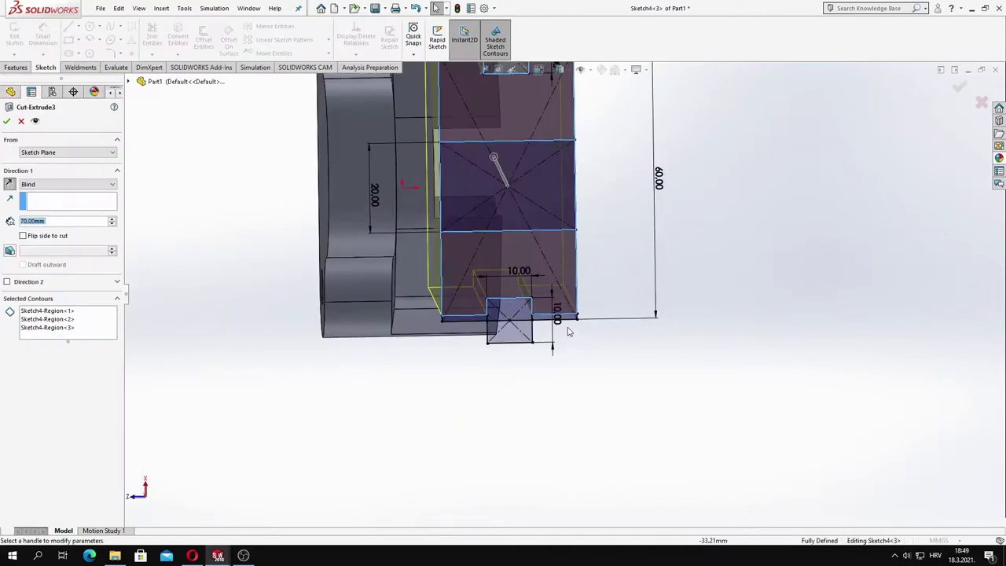
{"action": "left_click", "coordinate": [472, 257]}
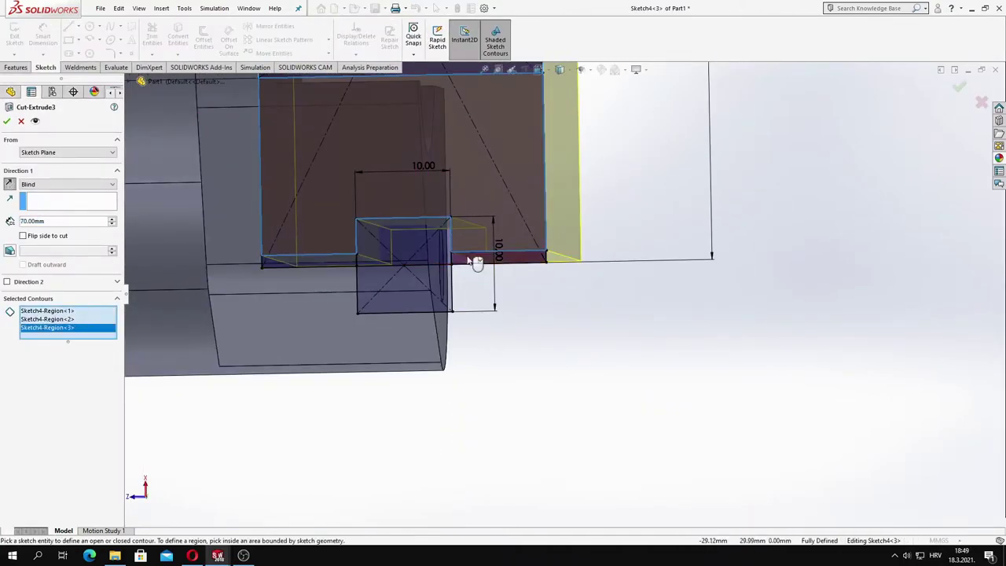
{"action": "middle_click_drag", "start_coordinate": [474, 265], "coordinate": [495, 157]}
{"action": "left_click", "coordinate": [562, 179]}
{"action": "left_click", "coordinate": [8, 121]}
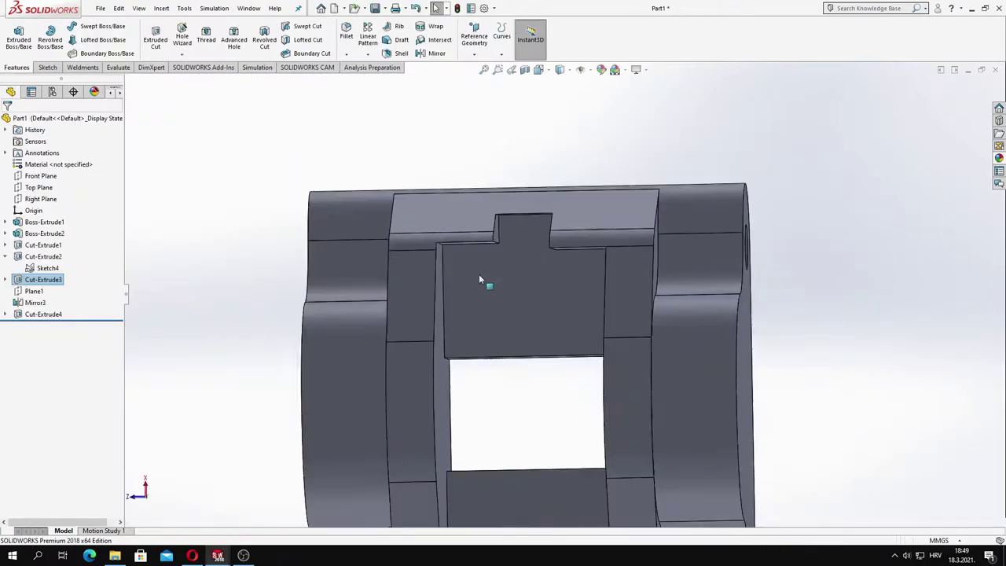
{"action": "mouse_move", "coordinate": [481, 280]}
{"action": "middle_mouse_down"}
{"action": "mouse_move", "coordinate": [503, 330]}
{"action": "mouse_move", "coordinate": [524, 279]}
{"action": "mouse_move", "coordinate": [516, 268]}
{"action": "mouse_move", "coordinate": [485, 411]}
{"action": "mouse_move", "coordinate": [297, 441]}
{"action": "mouse_move", "coordinate": [512, 411]}
{"action": "mouse_move", "coordinate": [528, 306]}
{"action": "middle_mouse_up"}
{"action": "scroll", "coordinate": [533, 357], "scroll_direction": "up", "scroll_amount": 3}
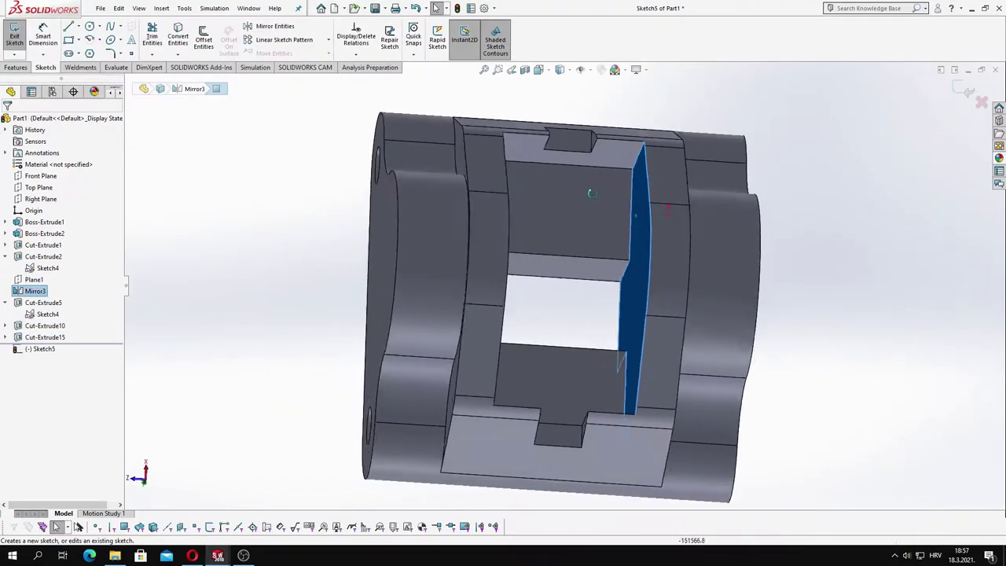
Draw a straight line from the face to the edge point to close the wedge sketch
{"action": "mouse_move", "coordinate": [663, 191]}
{"action": "middle_mouse_down"}
{"action": "mouse_move", "coordinate": [333, 164]}
{"action": "mouse_move", "coordinate": [540, 191]}
{"action": "mouse_move", "coordinate": [803, 259]}
{"action": "middle_mouse_up"}
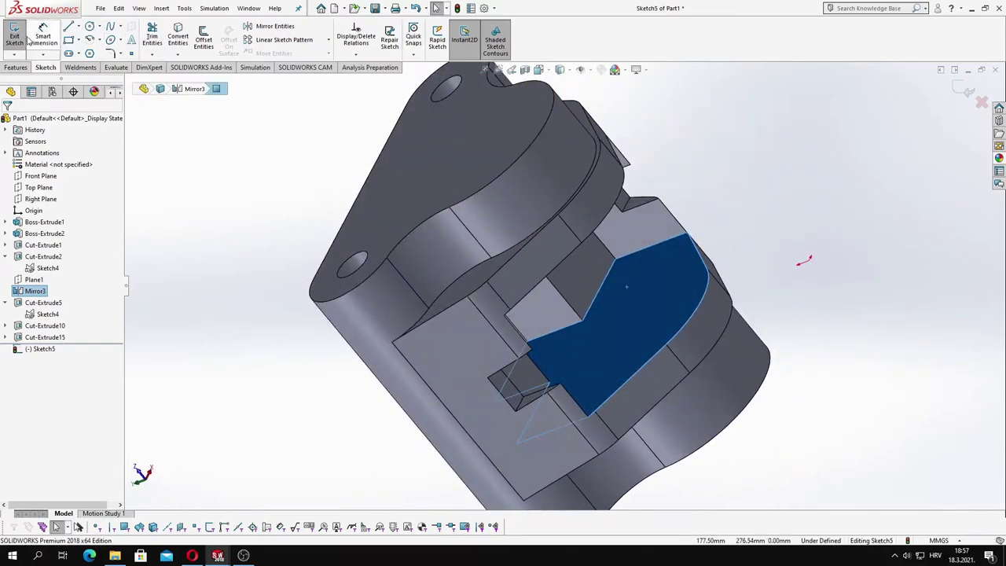
{"action": "left_click", "coordinate": [68, 26]}
{"action": "left_click", "coordinate": [604, 280]}
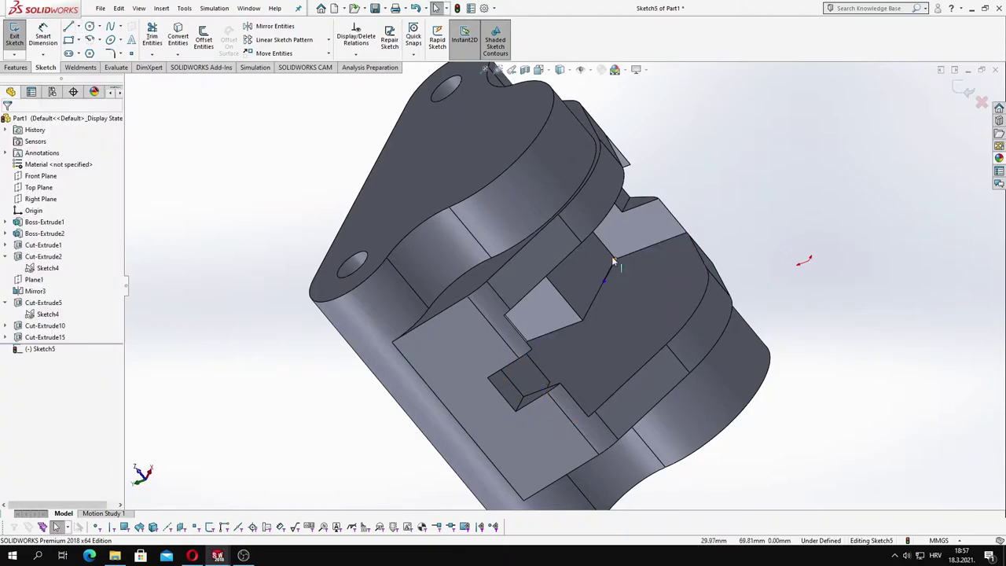
{"action": "scroll", "coordinate": [612, 236], "scroll_direction": "down", "scroll_amount": 5}
{"action": "left_click", "coordinate": [600, 211]}
{"action": "key", "text": "Escape"}
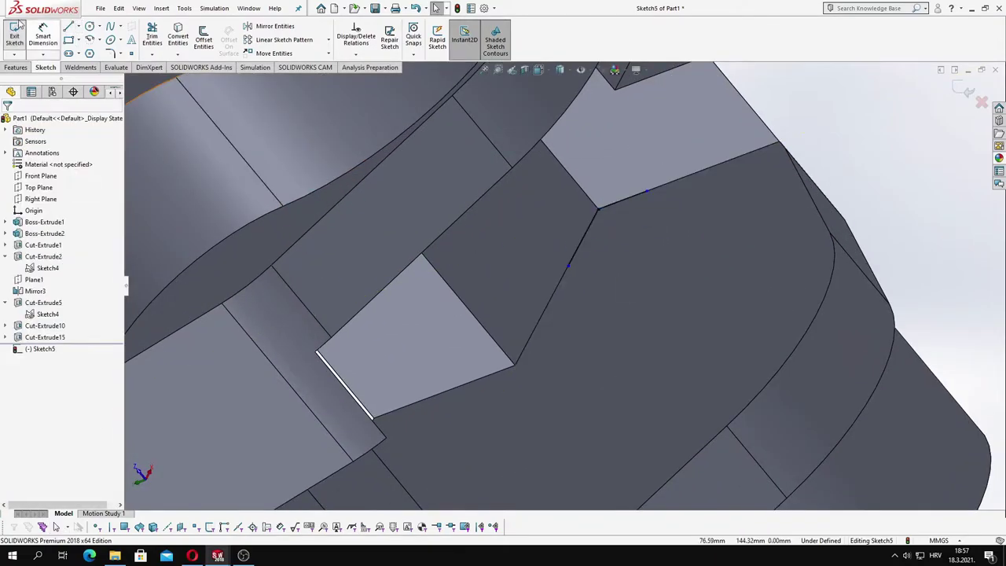
Dimension the slanted edge and the short edge both to 7.5 mm
{"action": "left_click_drag", "start_coordinate": [581, 248], "coordinate": [555, 228]}
{"action": "left_click", "coordinate": [712, 247]}
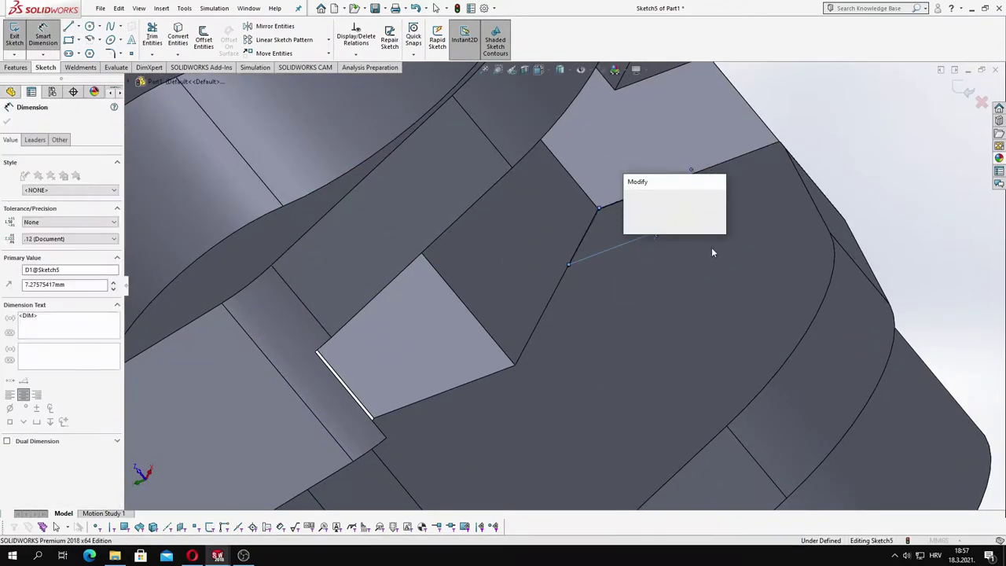
{"action": "type", "text": "57,5"}
{"action": "key", "text": "Return"}
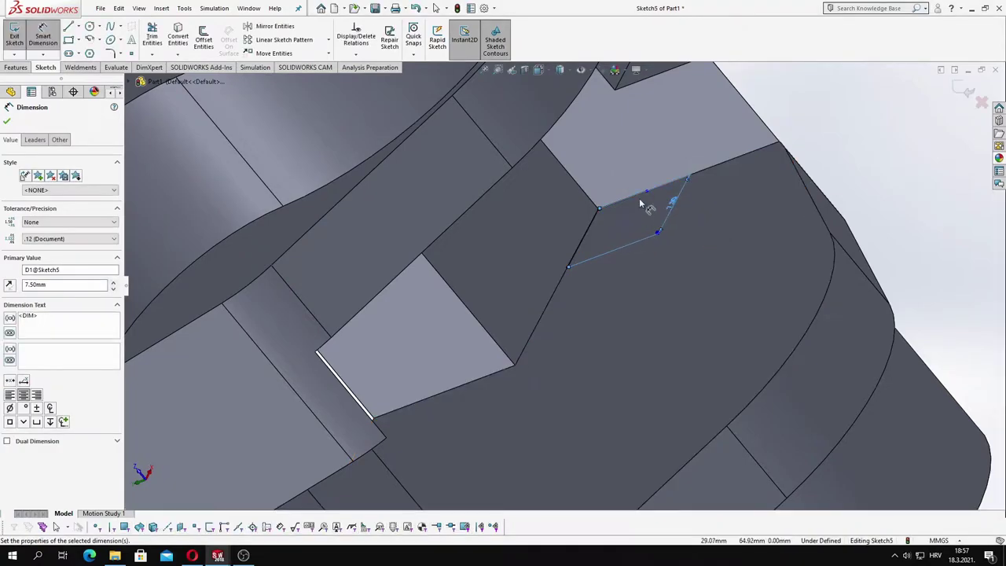
{"action": "key", "text": "Escape"}
{"action": "left_click", "coordinate": [639, 191]}
{"action": "left_click", "coordinate": [644, 171]}
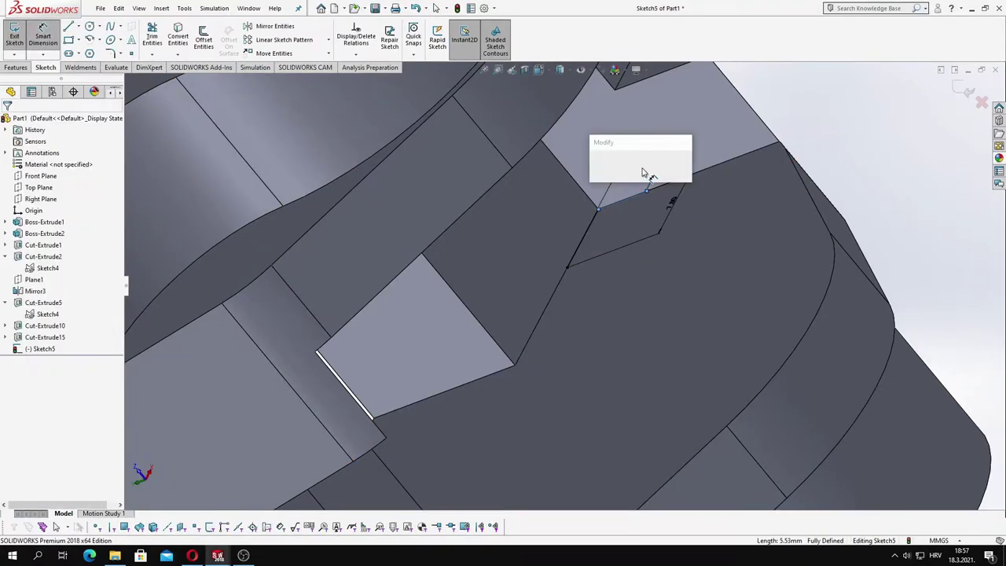
{"action": "type", "text": "7,5"}
{"action": "key", "text": "Return"}
Draw a circle centred on the wedge corner and trim it down to an arc
{"action": "key", "text": "c"}
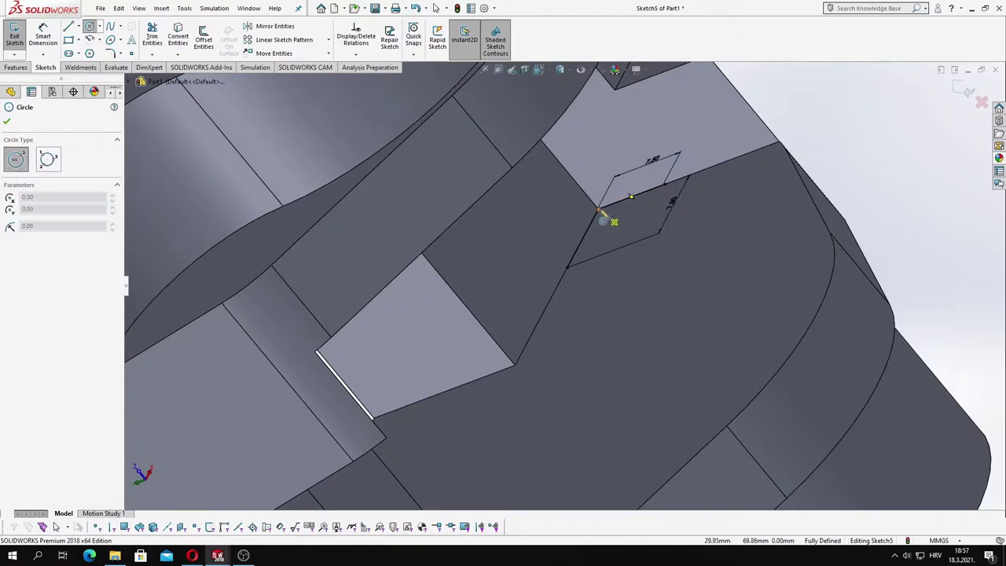
{"action": "left_click", "coordinate": [600, 211]}
{"action": "left_click", "coordinate": [672, 193]}
{"action": "key", "text": "Escape"}
{"action": "left_click_drag", "start_coordinate": [625, 154], "coordinate": [652, 239]}
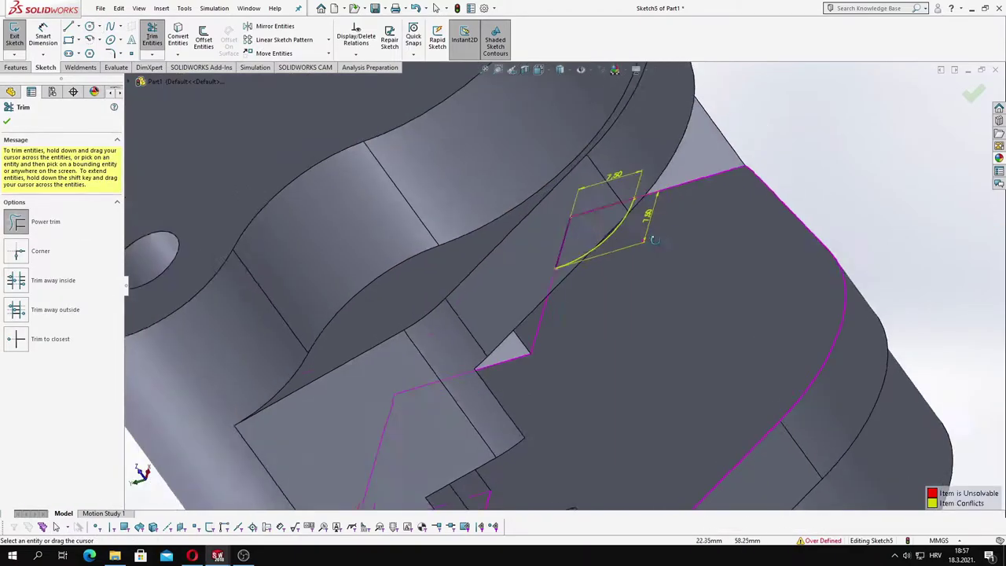
{"action": "middle_click_drag", "start_coordinate": [652, 239], "coordinate": [633, 219]}
{"action": "key", "text": "Escape"}
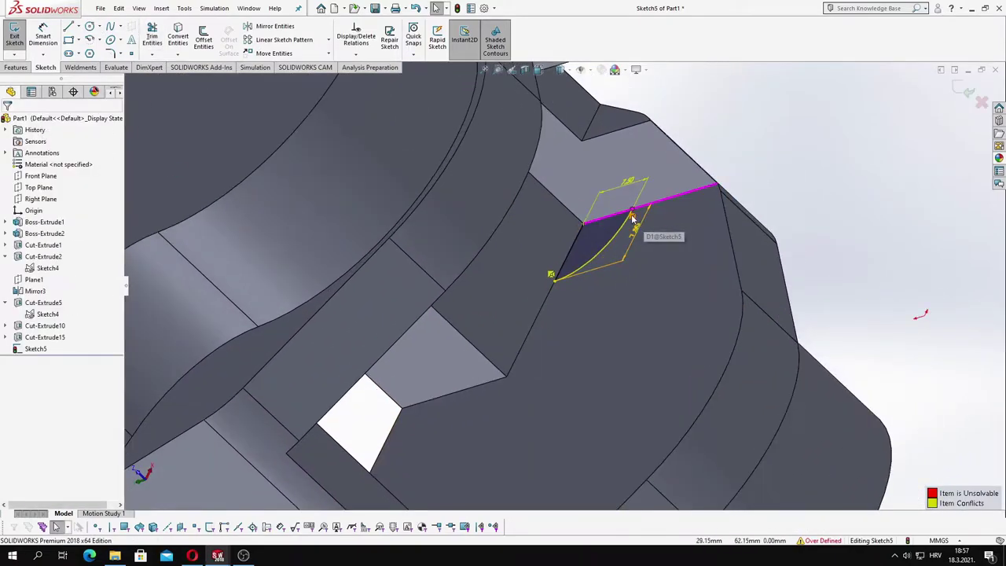
Delete the conflicting angled dimension that over-defines the sketch
{"action": "right_click", "coordinate": [633, 218]}
{"action": "key", "text": "Escape"}
{"action": "right_click", "coordinate": [554, 231]}
{"action": "left_click", "coordinate": [616, 228]}
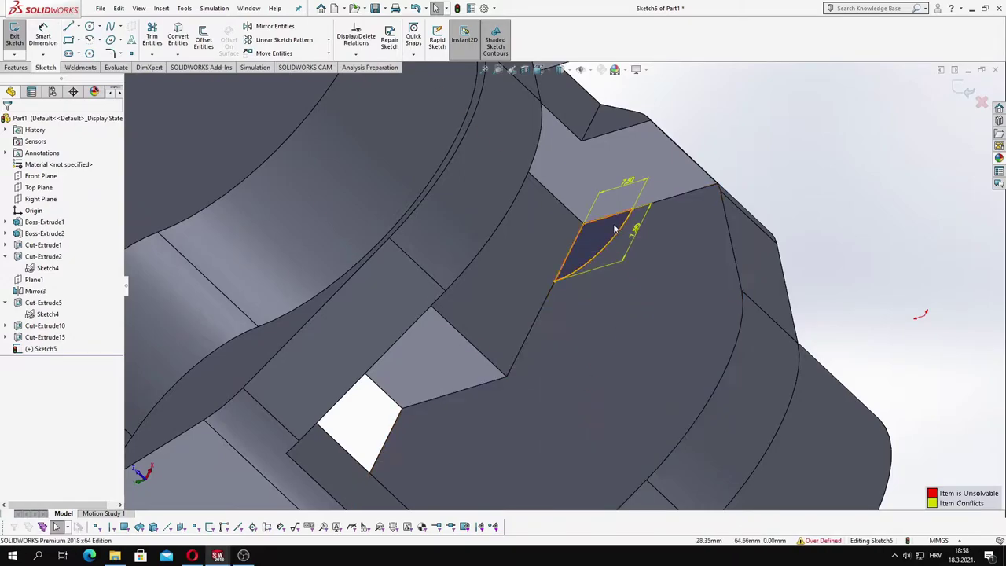
{"action": "left_click", "coordinate": [634, 230]}
{"action": "key", "text": "Delete"}
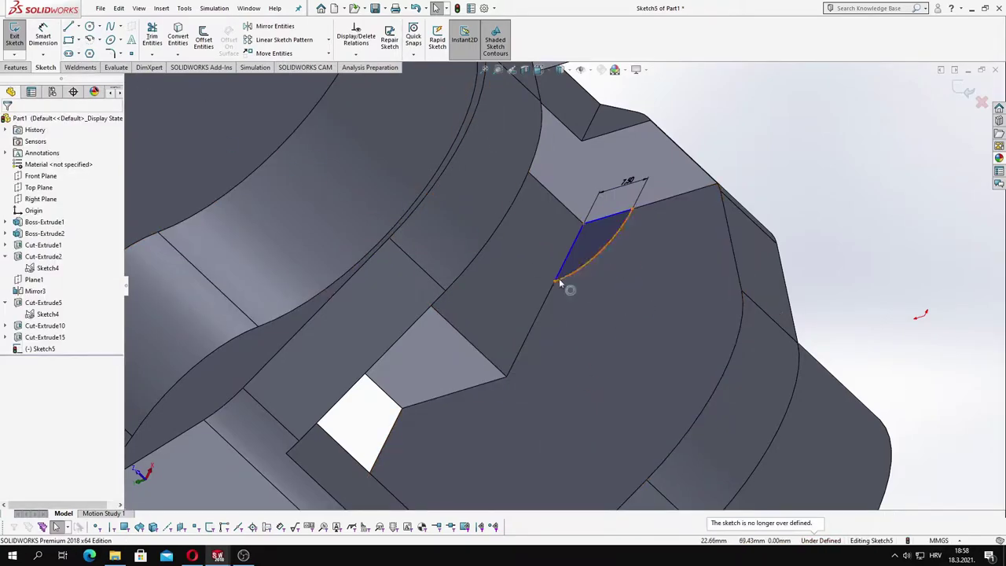
Check the arc endpoint, the arc and the slanted lines by selecting each in turn
{"action": "left_click", "coordinate": [556, 280]}
{"action": "key", "text": "Escape"}
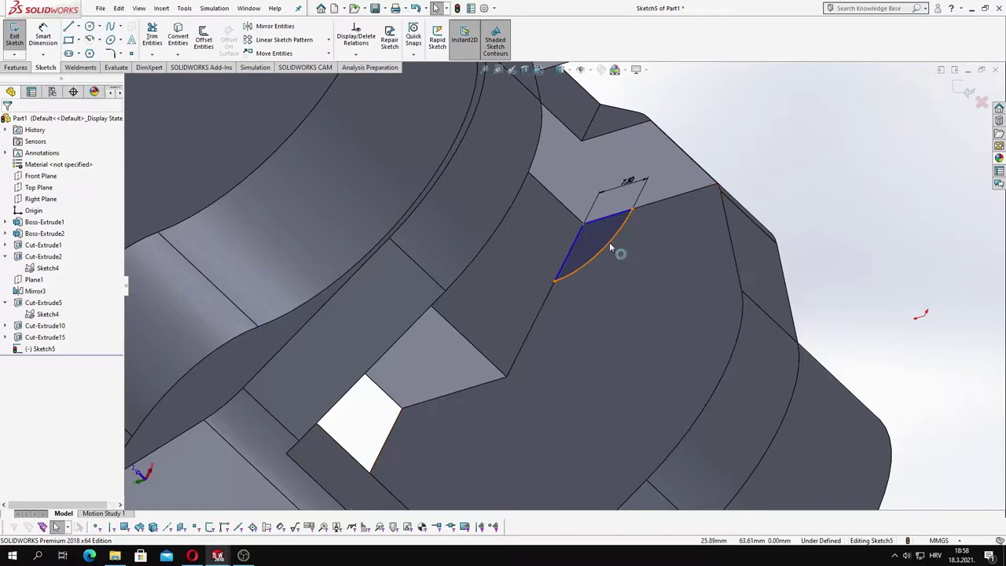
{"action": "left_click", "coordinate": [610, 249]}
{"action": "key", "text": "Escape"}
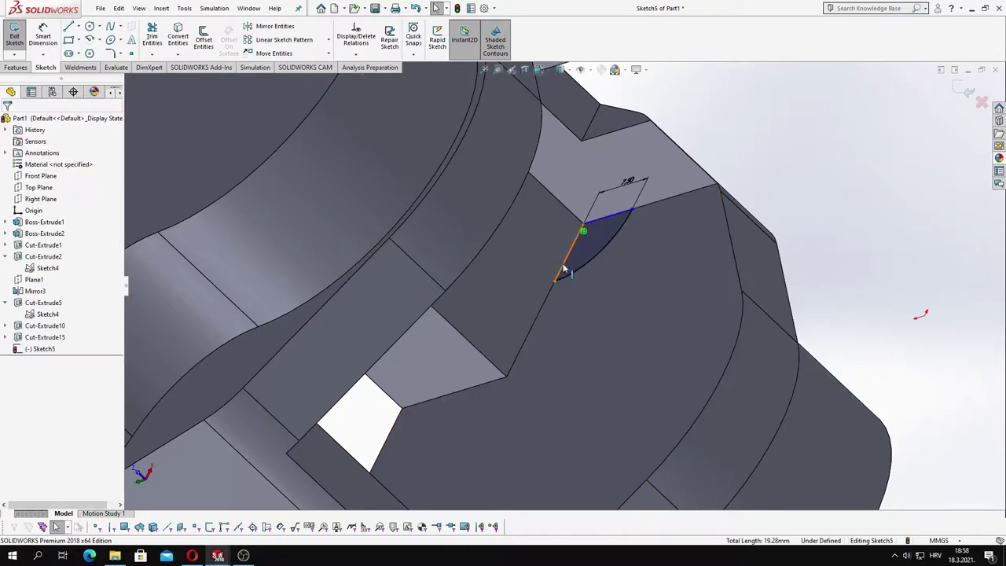
{"action": "left_click", "coordinate": [546, 254]}
{"action": "key", "text": "Escape"}
{"action": "left_click", "coordinate": [546, 298]}
{"action": "key", "text": "Escape"}
Add a Collinear relation between the slanted sketch line and the model edge
{"action": "scroll", "coordinate": [568, 228], "scroll_direction": "up", "scroll_amount": 3}
{"action": "left_click", "coordinate": [551, 265]}
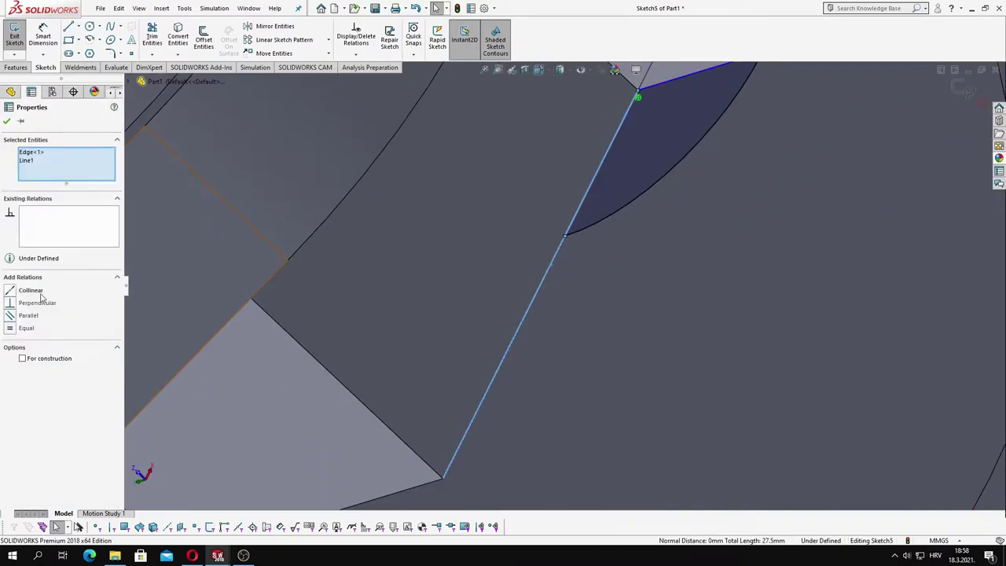
{"action": "key", "text": "Escape"}
{"action": "middle_click_drag", "start_coordinate": [551, 264], "coordinate": [645, 169]}
{"action": "left_click", "coordinate": [725, 139]}
{"action": "left_click", "coordinate": [725, 140], "text": "ctrl"}
{"action": "key", "text": "Escape"}
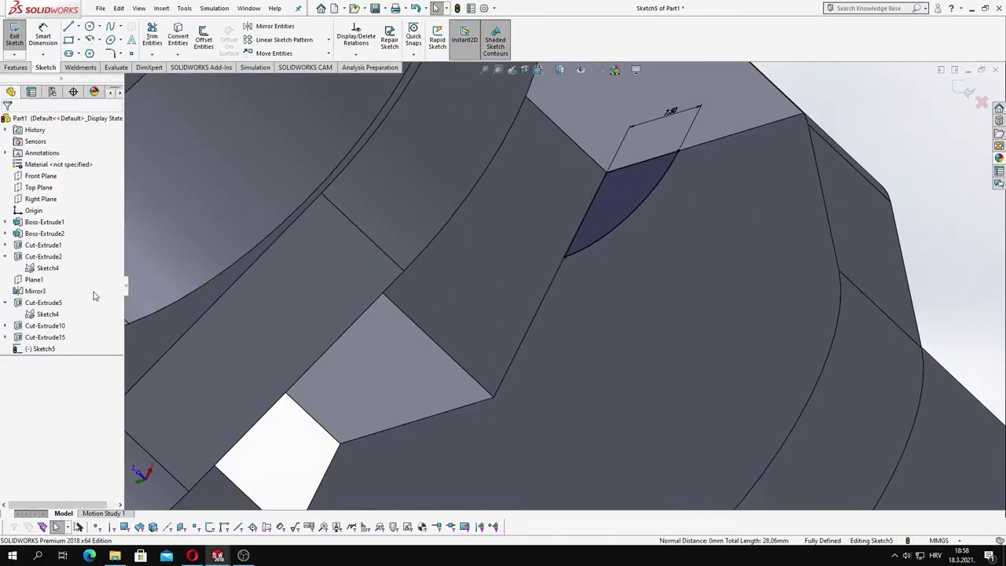
{"action": "middle_click_drag", "start_coordinate": [725, 139], "coordinate": [471, 198]}
{"action": "scroll", "coordinate": [553, 184], "scroll_direction": "down", "scroll_amount": 5}
Extrude the wedge sketch as a boss Up To Vertex, creating Boss-Extrude3
{"action": "left_click", "coordinate": [19, 39]}
{"action": "left_click", "coordinate": [57, 184]}
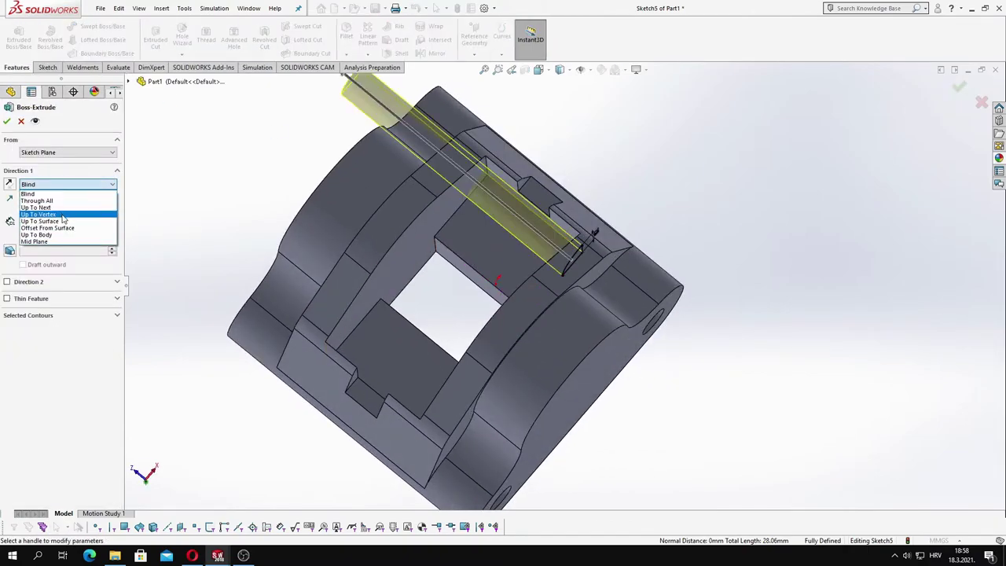
{"action": "left_click", "coordinate": [64, 220]}
{"action": "left_click", "coordinate": [451, 215]}
{"action": "key", "text": "Return"}
{"action": "mouse_move", "coordinate": [452, 216]}
{"action": "middle_mouse_down"}
{"action": "mouse_move", "coordinate": [486, 158]}
{"action": "mouse_move", "coordinate": [472, 205]}
{"action": "middle_mouse_up"}
Mirror Boss-Extrude3 across the Right Plane as Mirror4
{"action": "left_click", "coordinate": [437, 53]}
{"action": "middle_click_drag", "start_coordinate": [472, 275], "coordinate": [519, 236]}
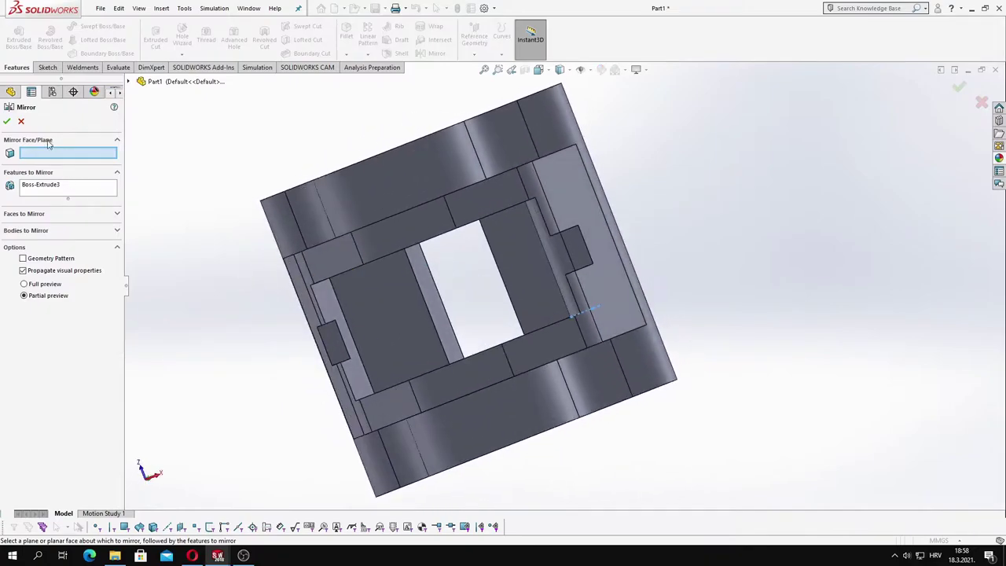
{"action": "left_click", "coordinate": [130, 82]}
{"action": "left_click", "coordinate": [173, 152]}
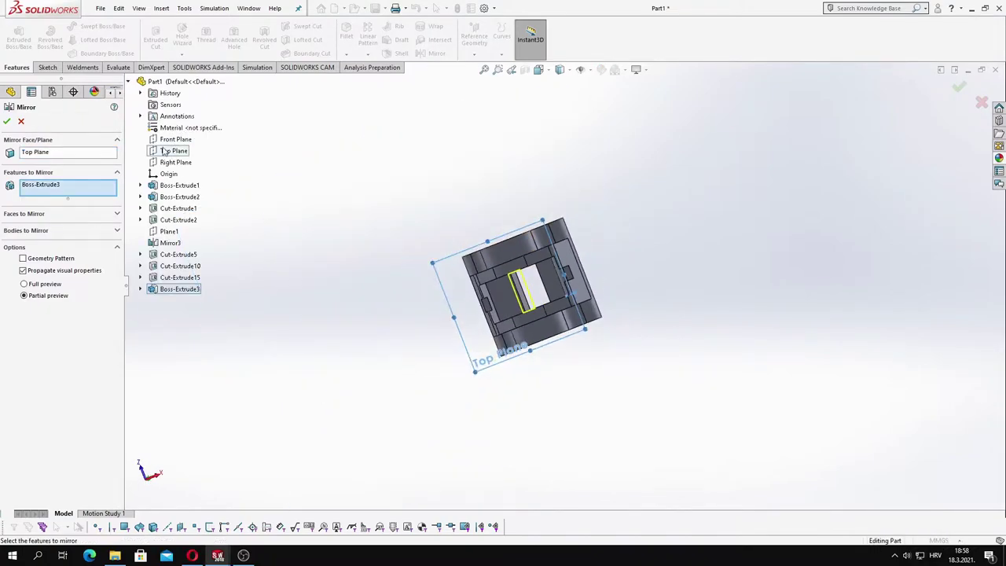
{"action": "left_click", "coordinate": [176, 139]}
{"action": "left_click", "coordinate": [175, 162]}
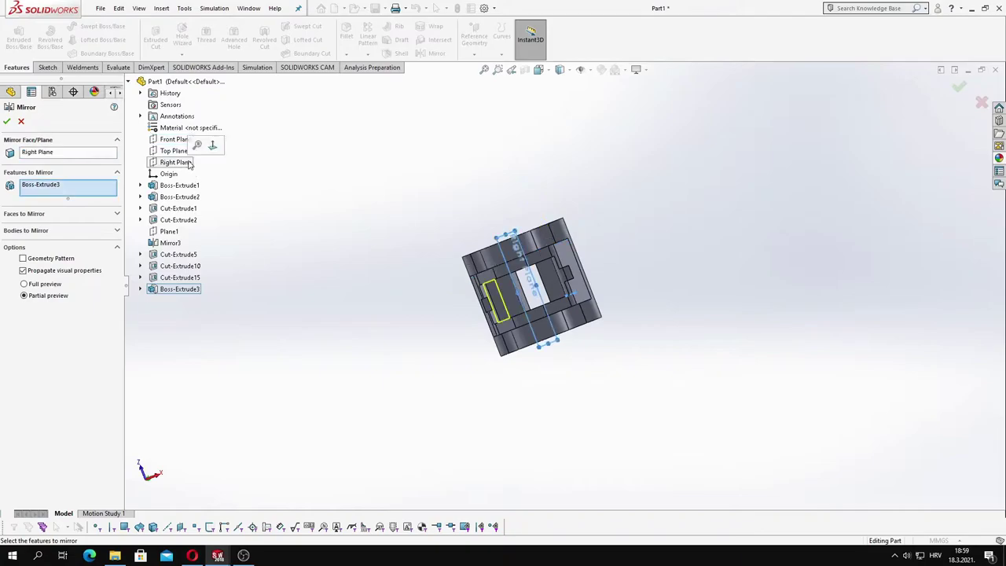
{"action": "key", "text": "Return"}
{"action": "mouse_move", "coordinate": [522, 257]}
{"action": "middle_mouse_down"}
{"action": "mouse_move", "coordinate": [534, 408]}
{"action": "mouse_move", "coordinate": [411, 139]}
{"action": "mouse_move", "coordinate": [353, 175]}
{"action": "mouse_move", "coordinate": [371, 286]}
{"action": "middle_mouse_up"}
{"action": "key", "text": "space"}
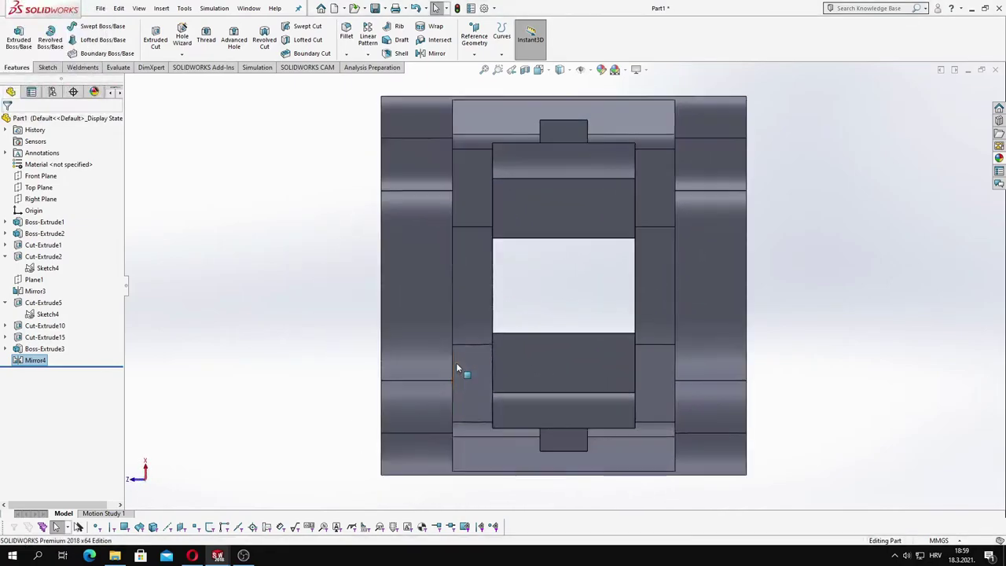
Sketch a 30 mm diameter circle on the inner pocket face
{"action": "middle_click_drag", "start_coordinate": [457, 367], "coordinate": [504, 306]}
{"action": "left_click", "coordinate": [505, 306]}
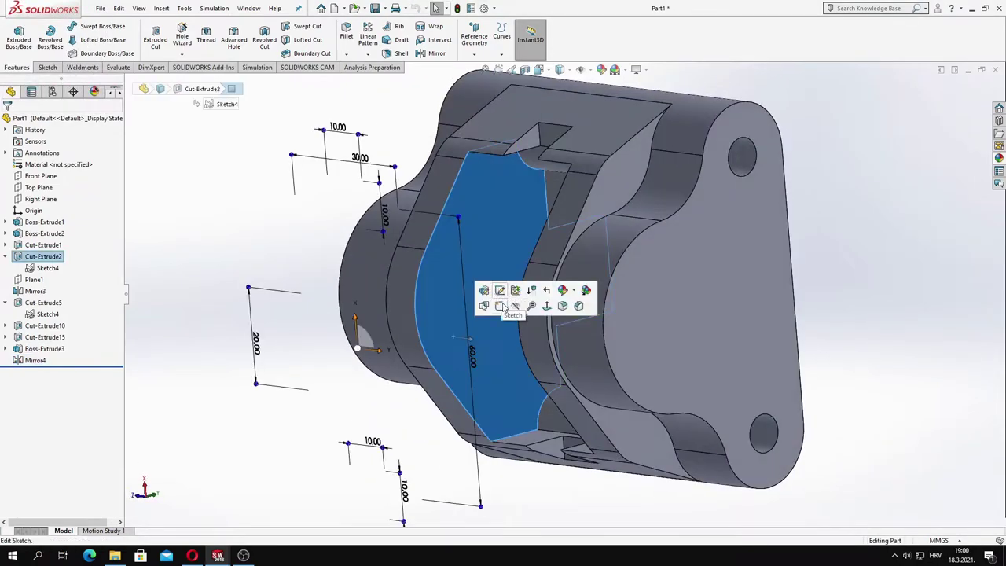
{"action": "left_click", "coordinate": [500, 307]}
{"action": "left_click", "coordinate": [505, 328]}
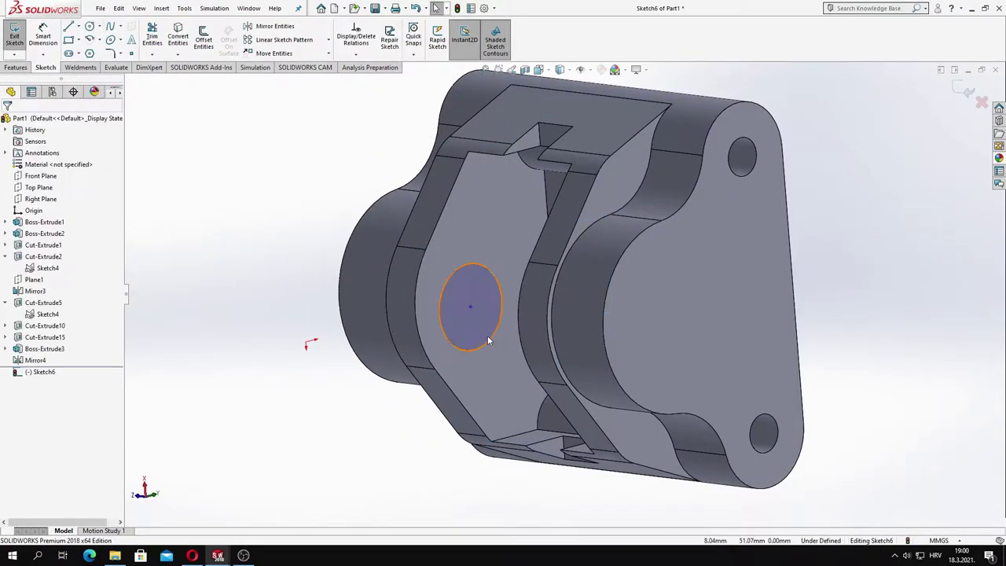
{"action": "left_click", "coordinate": [455, 292]}
{"action": "left_click", "coordinate": [274, 367]}
{"action": "type", "text": "30"}
{"action": "key", "text": "Return"}
Cut the circle into the part as Cut-Extrude16
{"action": "mouse_move", "coordinate": [275, 370]}
{"action": "middle_mouse_down"}
{"action": "mouse_move", "coordinate": [503, 387]}
{"action": "mouse_move", "coordinate": [350, 222]}
{"action": "mouse_move", "coordinate": [299, 223]}
{"action": "middle_mouse_up"}
{"action": "key", "text": "Escape"}
{"action": "key", "text": "Return"}
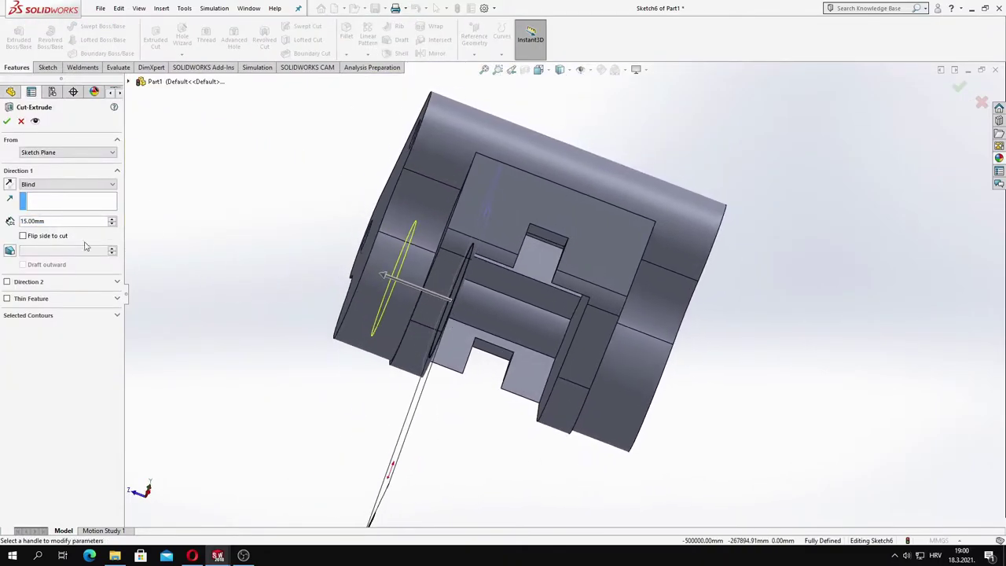
{"action": "middle_click_drag", "start_coordinate": [63, 227], "coordinate": [231, 178]}
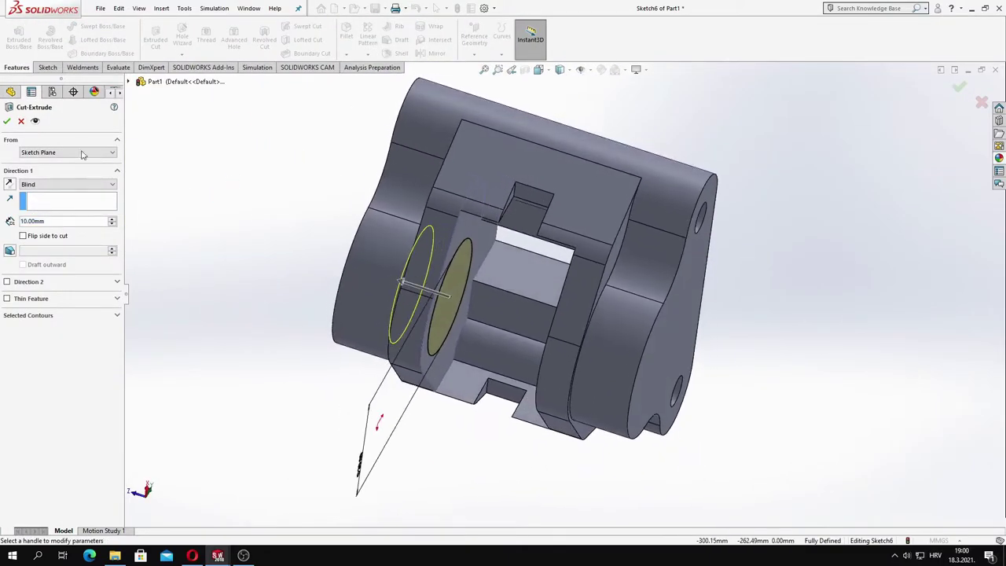
{"action": "key", "text": "Return"}
{"action": "mouse_move", "coordinate": [317, 218]}
{"action": "middle_mouse_down"}
{"action": "mouse_move", "coordinate": [322, 273]}
{"action": "mouse_move", "coordinate": [369, 252]}
{"action": "middle_mouse_up"}
Mirror Cut-Extrude16 about Plane1 as Mirror5
{"action": "left_click", "coordinate": [437, 53]}
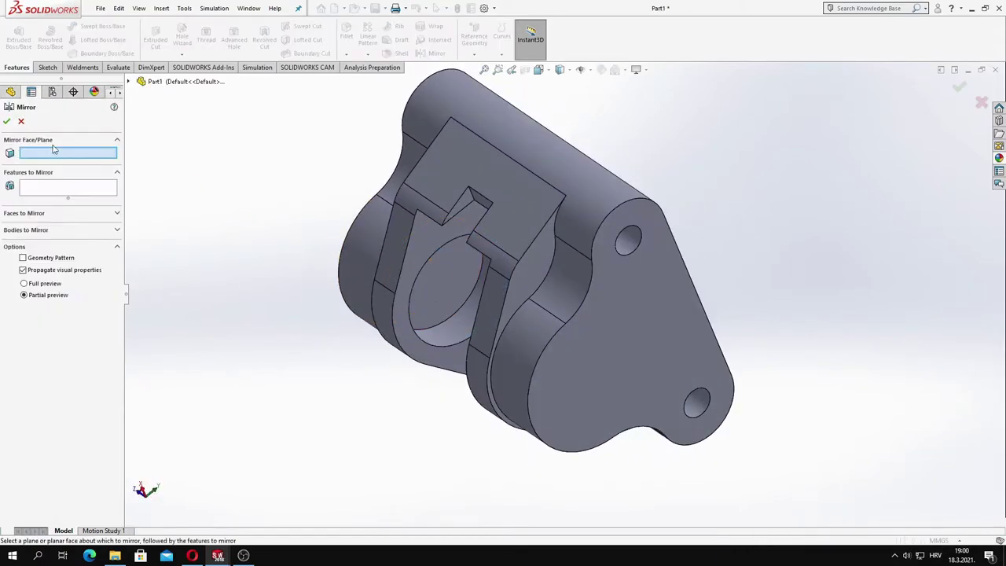
{"action": "left_click", "coordinate": [169, 232]}
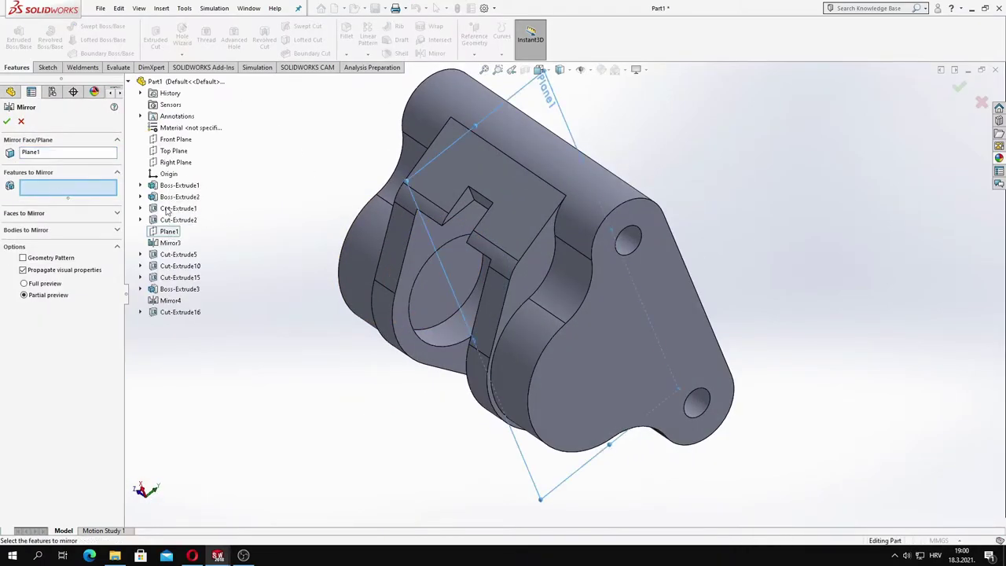
{"action": "left_click", "coordinate": [180, 312]}
{"action": "middle_click_drag", "start_coordinate": [236, 330], "coordinate": [317, 352]}
{"action": "key", "text": "Return"}
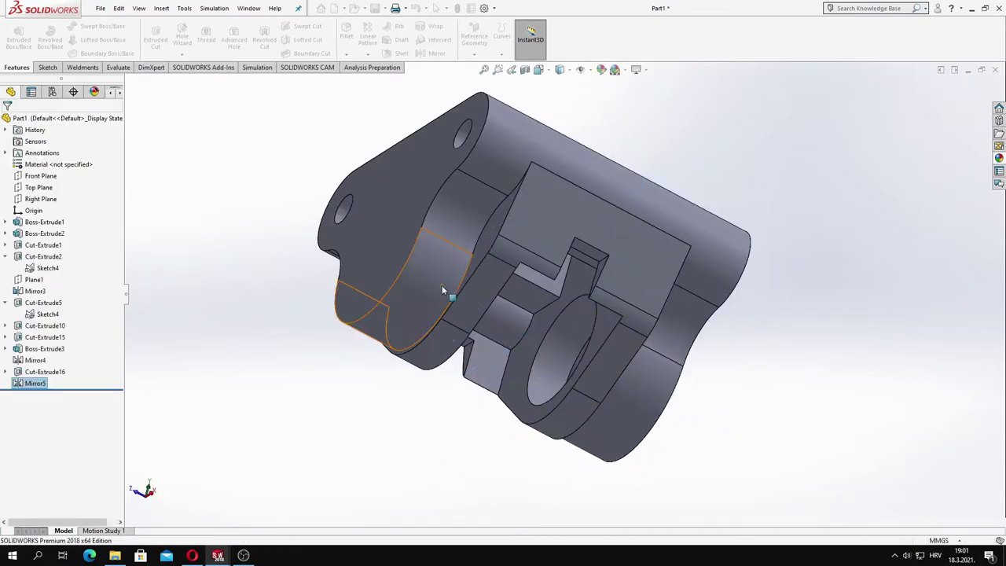
{"action": "mouse_move", "coordinate": [442, 285]}
{"action": "middle_mouse_down"}
{"action": "mouse_move", "coordinate": [366, 238]}
{"action": "mouse_move", "coordinate": [373, 180]}
{"action": "mouse_move", "coordinate": [444, 366]}
{"action": "middle_mouse_up"}
In front view, start a sketch on the part's front face and draw a small circle near the top edge
{"action": "key", "text": "space"}
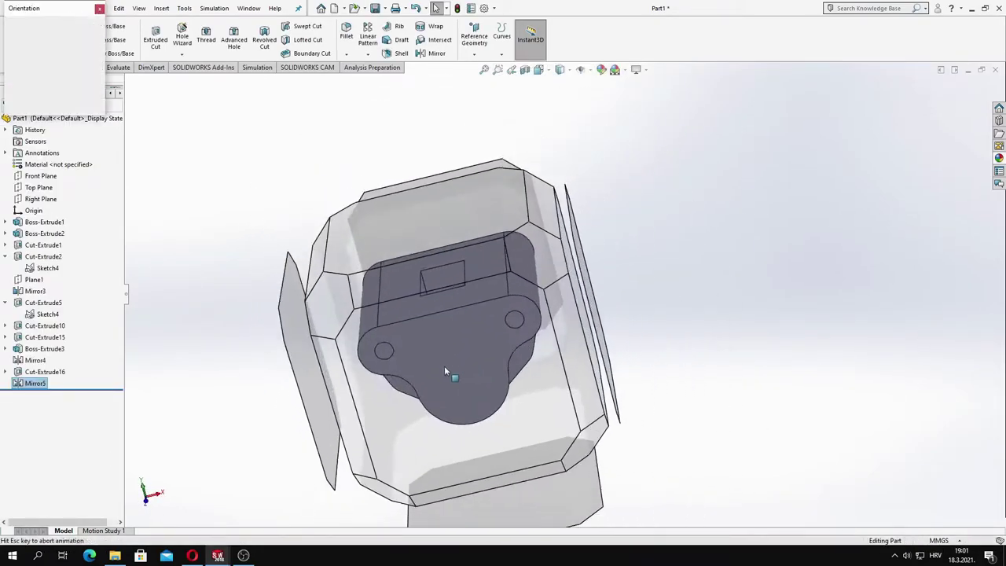
{"action": "left_click", "coordinate": [444, 366]}
{"action": "left_click", "coordinate": [600, 197]}
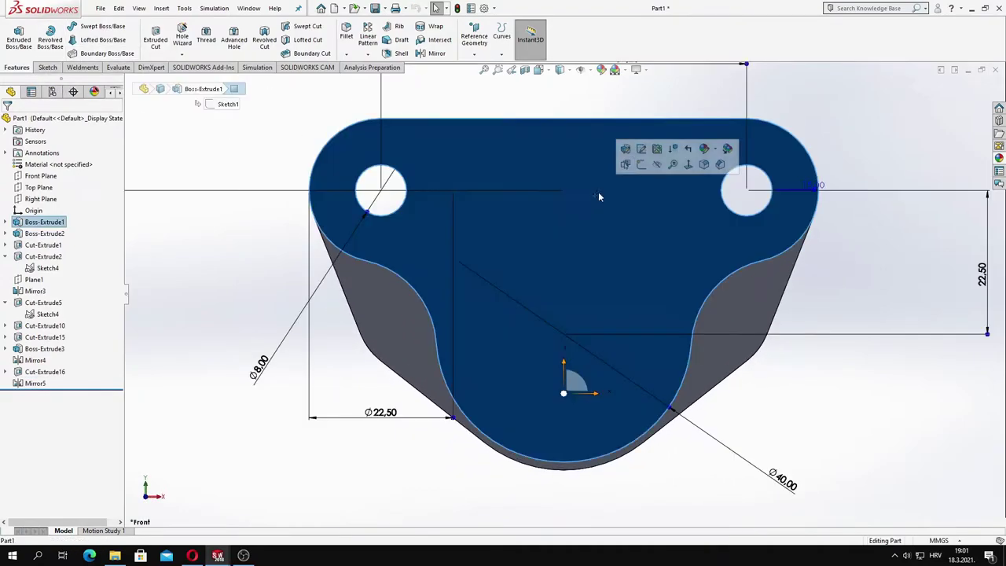
{"action": "left_click", "coordinate": [638, 150]}
{"action": "key", "text": "c"}
{"action": "left_click_drag", "start_coordinate": [552, 153], "coordinate": [567, 162]}
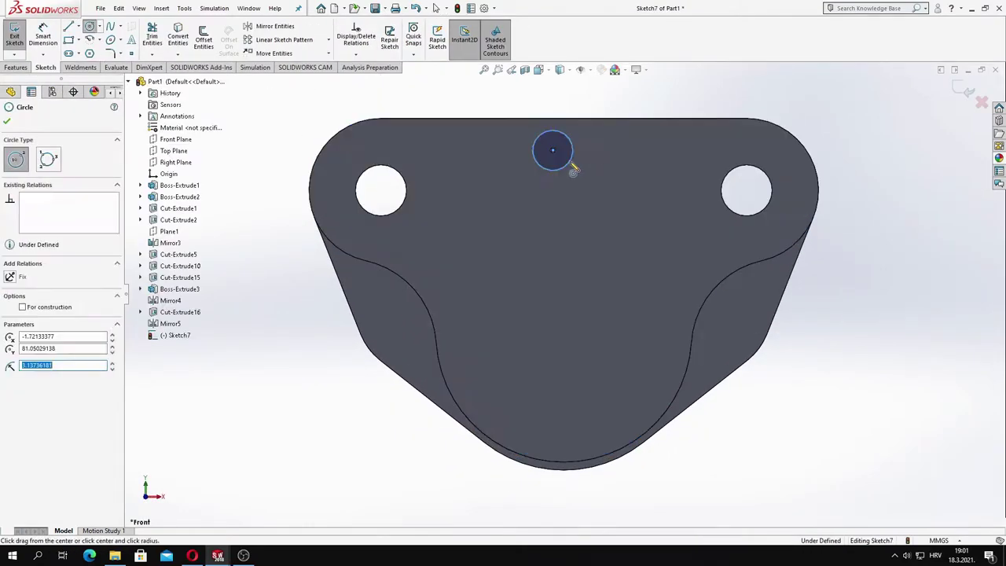
{"action": "middle_click_drag", "start_coordinate": [566, 162], "coordinate": [572, 191]}
Draw a vertical centerline and place the circle's centre on it
{"action": "left_click", "coordinate": [85, 53]}
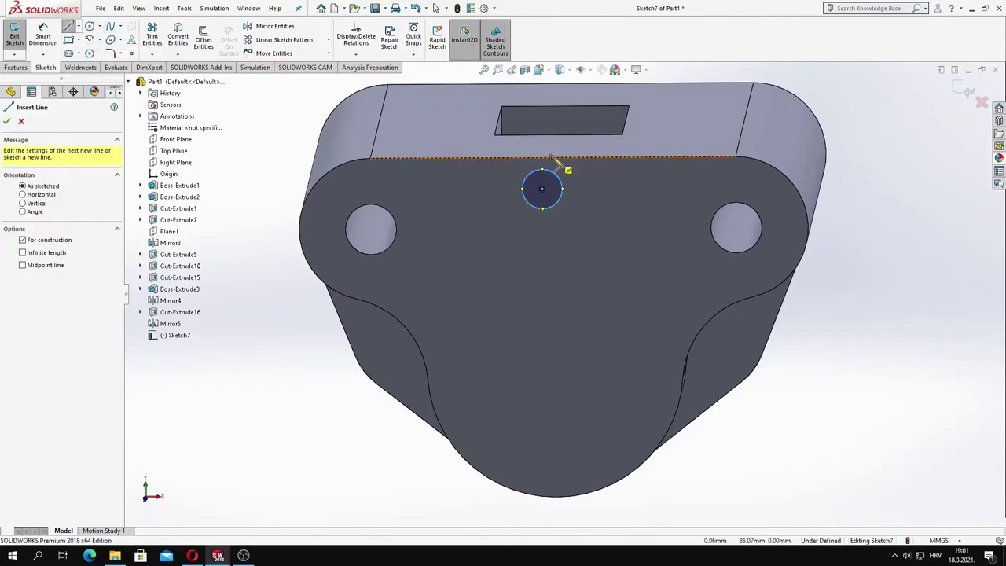
{"action": "left_click_drag", "start_coordinate": [554, 159], "coordinate": [554, 266]}
{"action": "left_click", "coordinate": [554, 228], "text": "ctrl"}
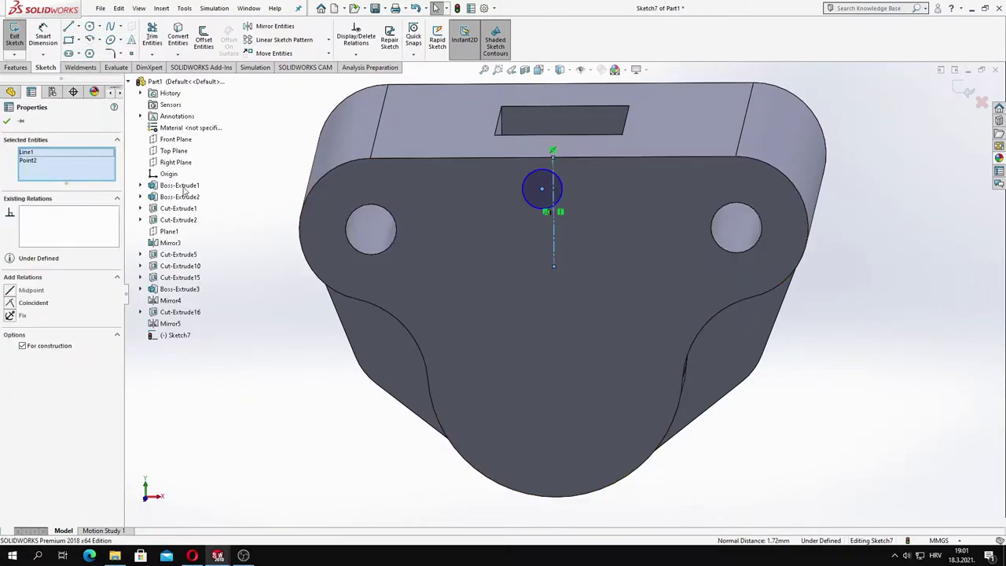
{"action": "left_click", "coordinate": [33, 303]}
{"action": "key", "text": "Escape"}
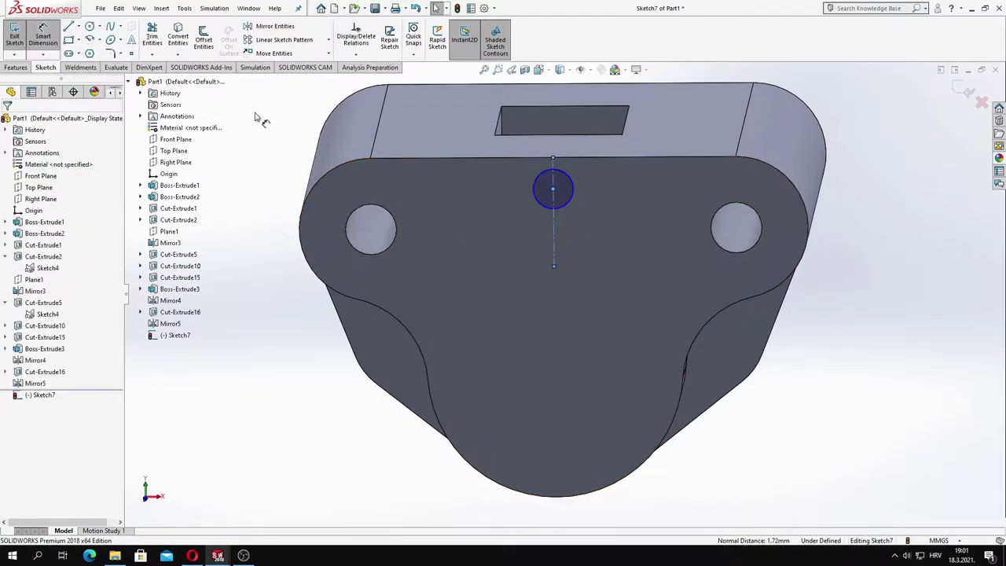
Dimension the circle's centre 7.50 mm from the top edge
{"action": "left_click", "coordinate": [550, 194]}
{"action": "left_click", "coordinate": [566, 160]}
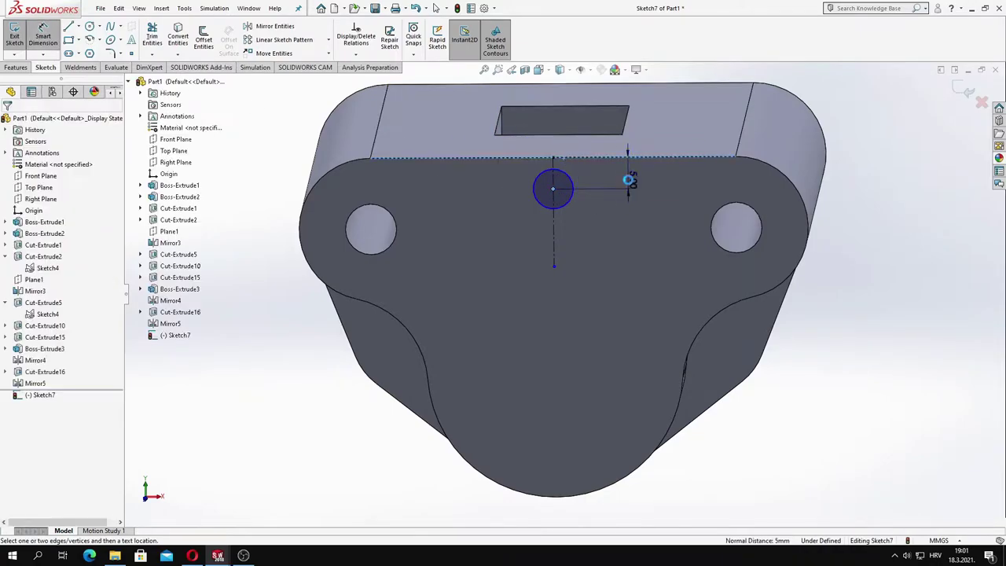
{"action": "left_click", "coordinate": [629, 181]}
{"action": "key", "text": "Return"}
{"action": "mouse_move", "coordinate": [630, 183]}
{"action": "middle_mouse_down"}
{"action": "mouse_move", "coordinate": [501, 406]}
{"action": "mouse_move", "coordinate": [669, 259]}
{"action": "middle_mouse_up"}
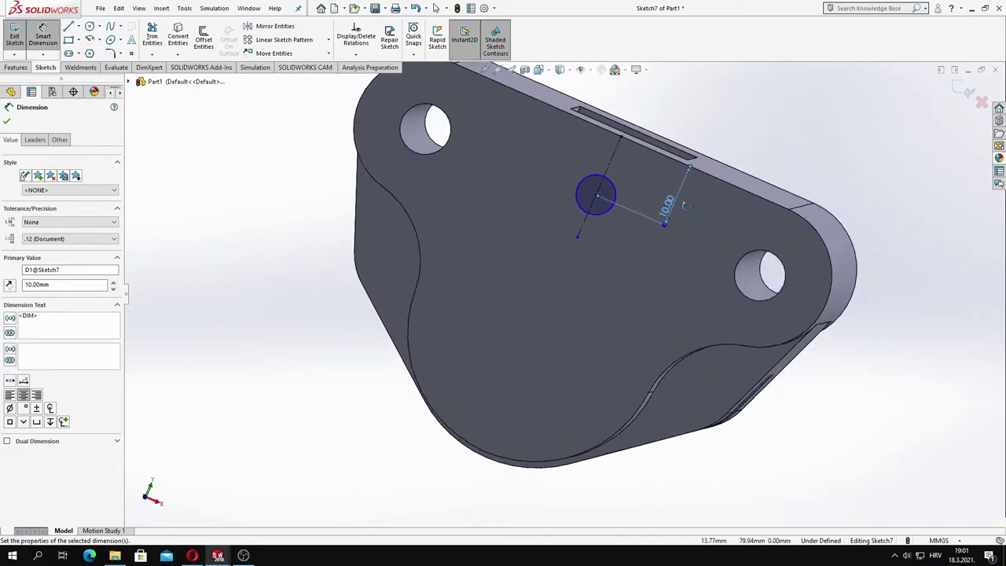
{"action": "left_click", "coordinate": [672, 247]}
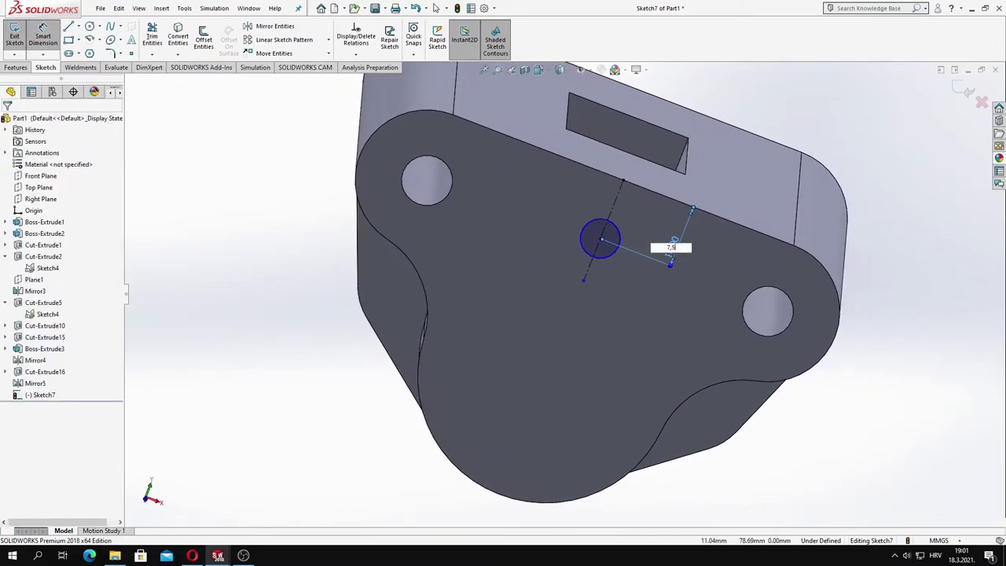
{"action": "left_click", "coordinate": [89, 26]}
{"action": "key", "text": "Escape"}
{"action": "scroll", "coordinate": [641, 247], "scroll_direction": "down", "scroll_amount": 5}
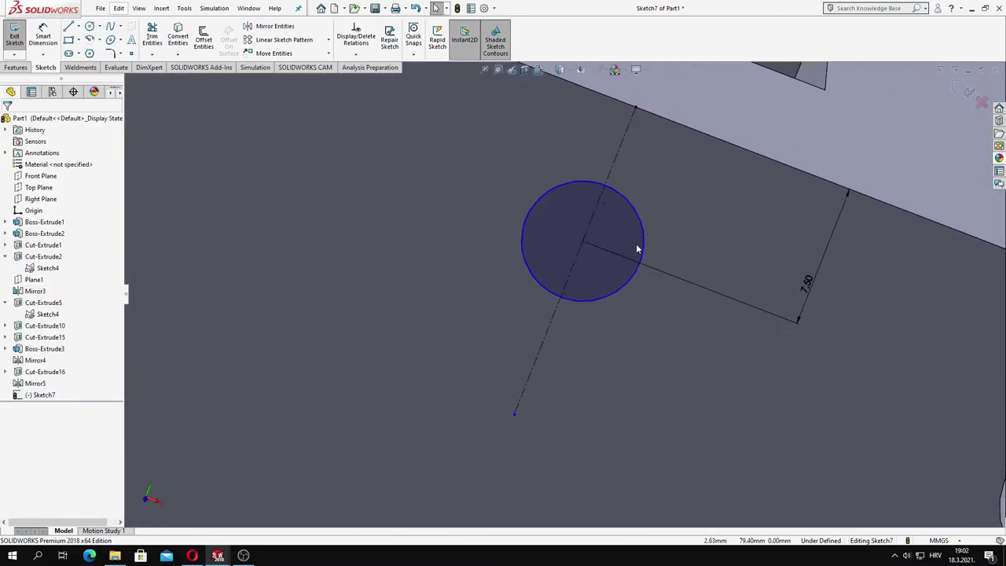
{"action": "scroll", "coordinate": [640, 247], "scroll_direction": "up", "scroll_amount": 3}
Give the small circle an 8 mm diameter, fully defining Sketch7
{"action": "left_click", "coordinate": [555, 248]}
{"action": "left_click", "coordinate": [493, 250]}
{"action": "type", "text": "8"}
{"action": "key", "text": "Return"}
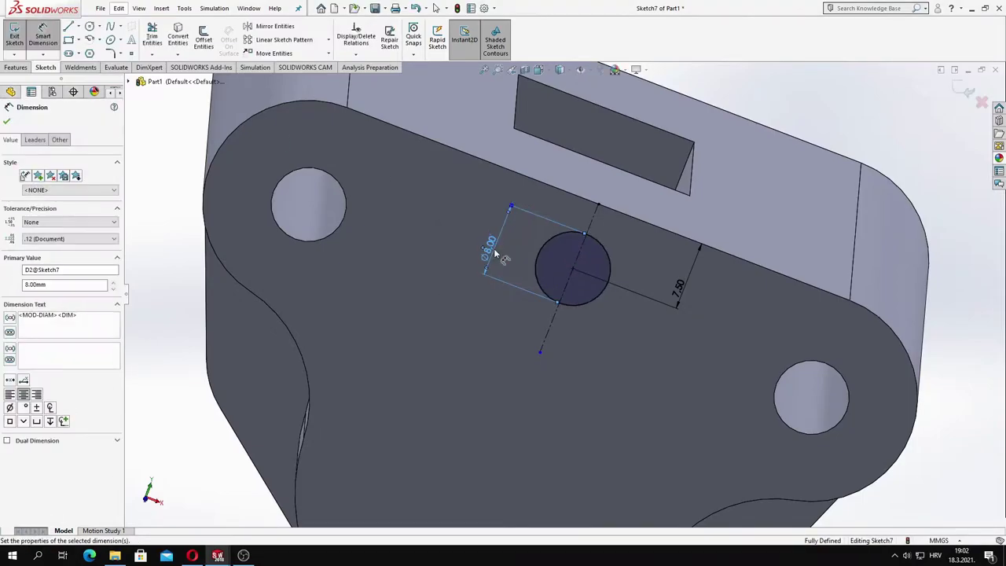
{"action": "double_click", "coordinate": [488, 250]}
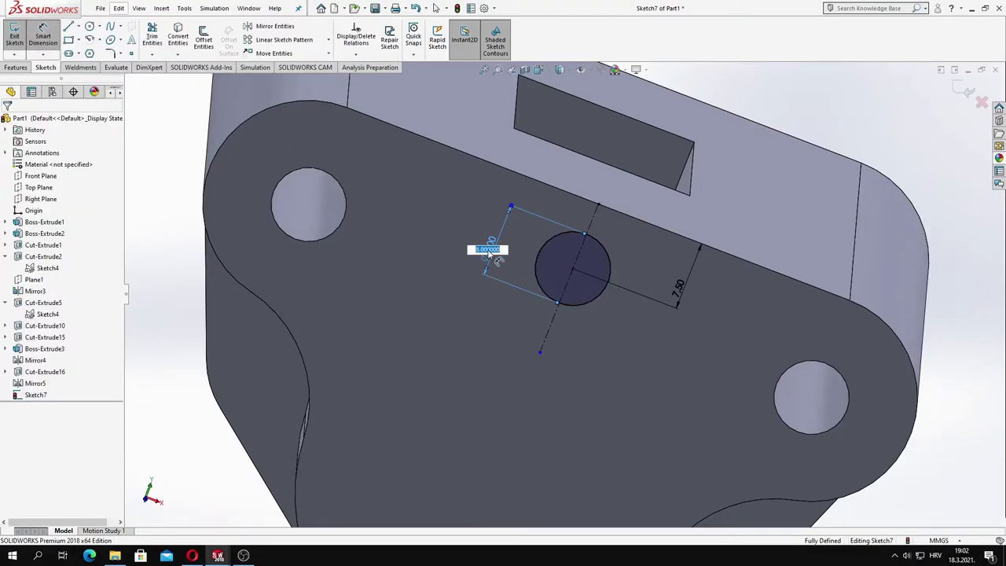
{"action": "middle_click_drag", "start_coordinate": [487, 250], "coordinate": [498, 266]}
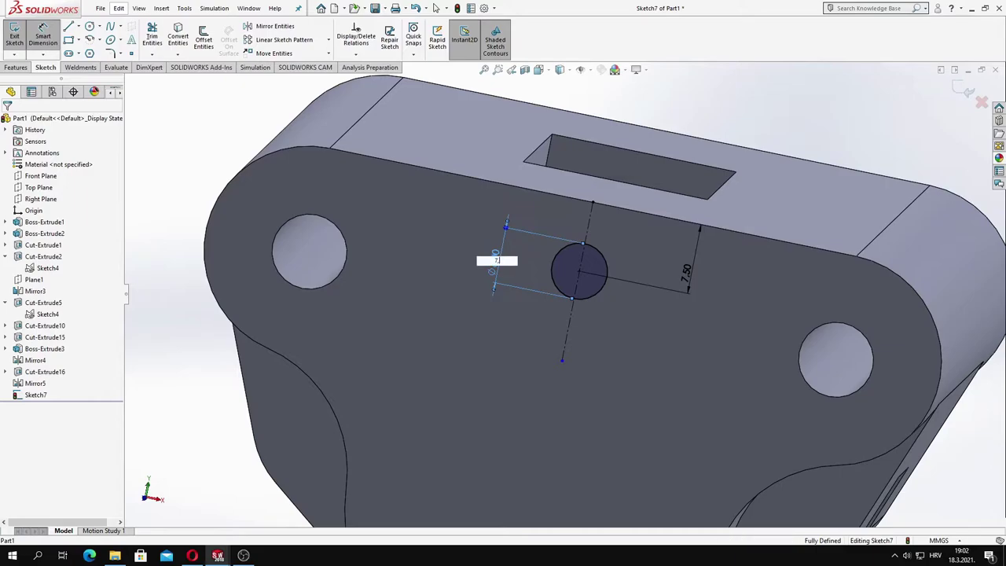
Draw a Ø15.00 circle concentric with the first hole
{"action": "left_click", "coordinate": [89, 27]}
{"action": "left_click", "coordinate": [583, 273]}
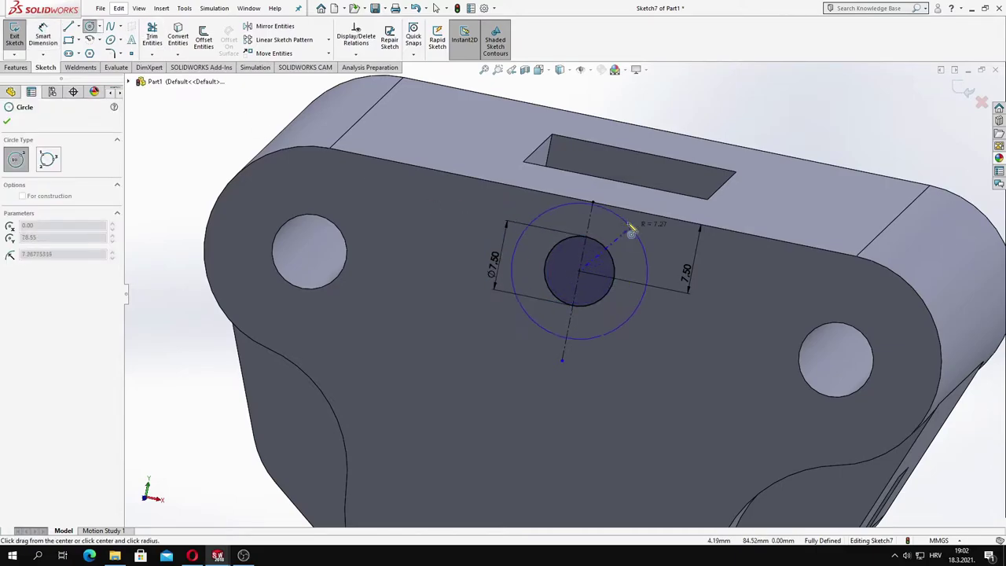
{"action": "middle_click_drag", "start_coordinate": [613, 222], "coordinate": [685, 265]}
{"action": "left_click", "coordinate": [685, 265]}
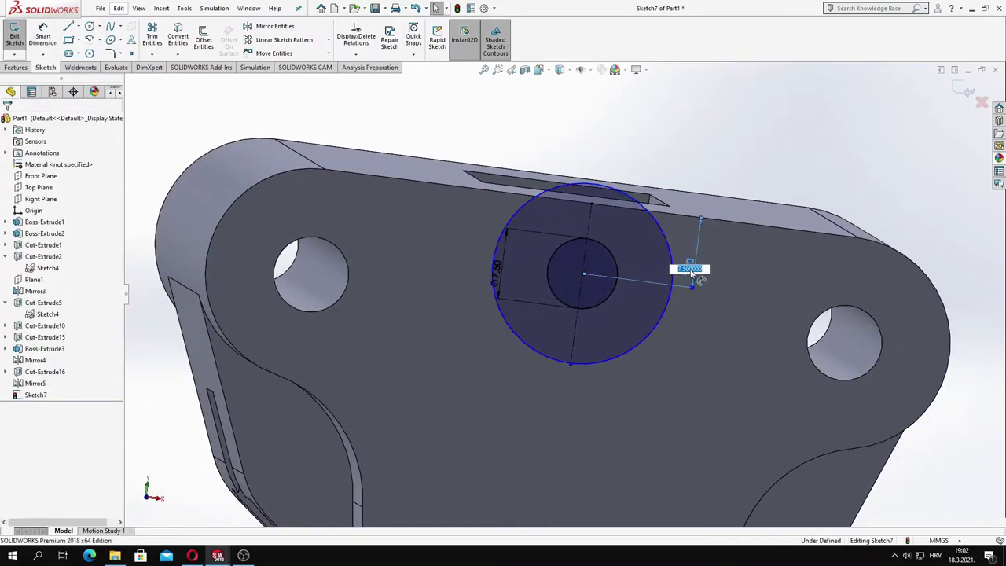
{"action": "key", "text": "d"}
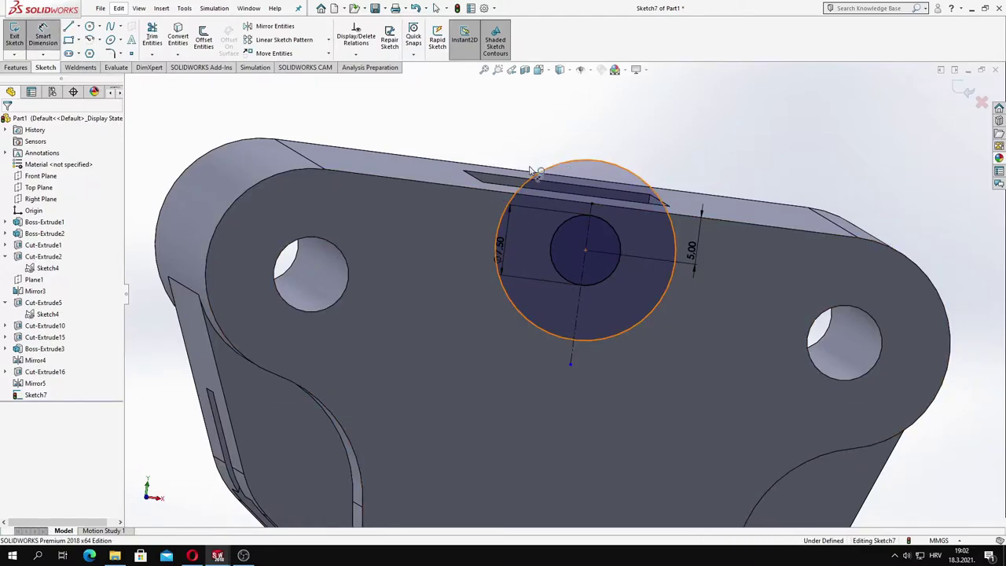
{"action": "left_click", "coordinate": [532, 171]}
{"action": "left_click", "coordinate": [511, 146]}
{"action": "type", "text": "10"}
{"action": "key", "text": "Return"}
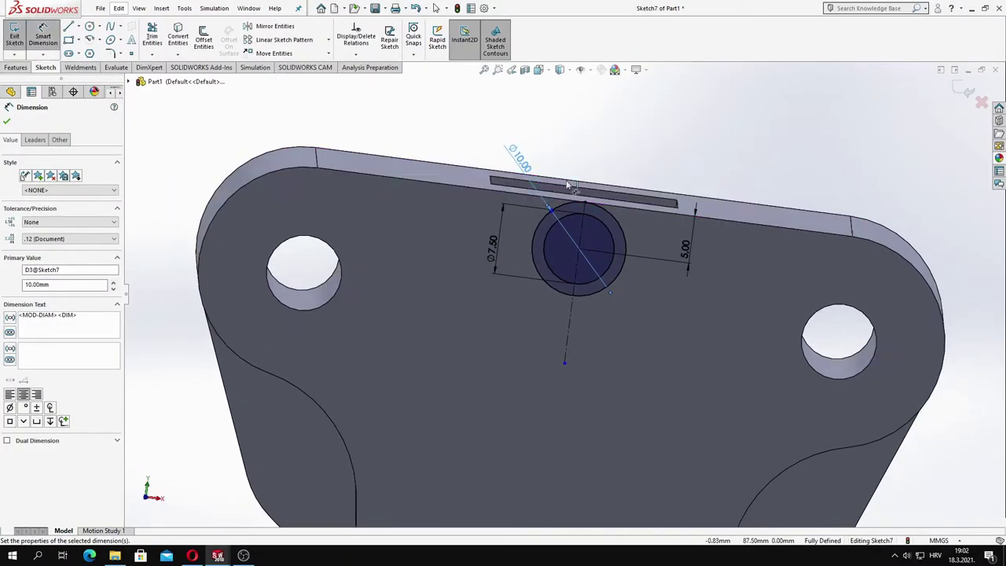
{"action": "key", "text": "Escape"}
{"action": "type", "text": "15"}
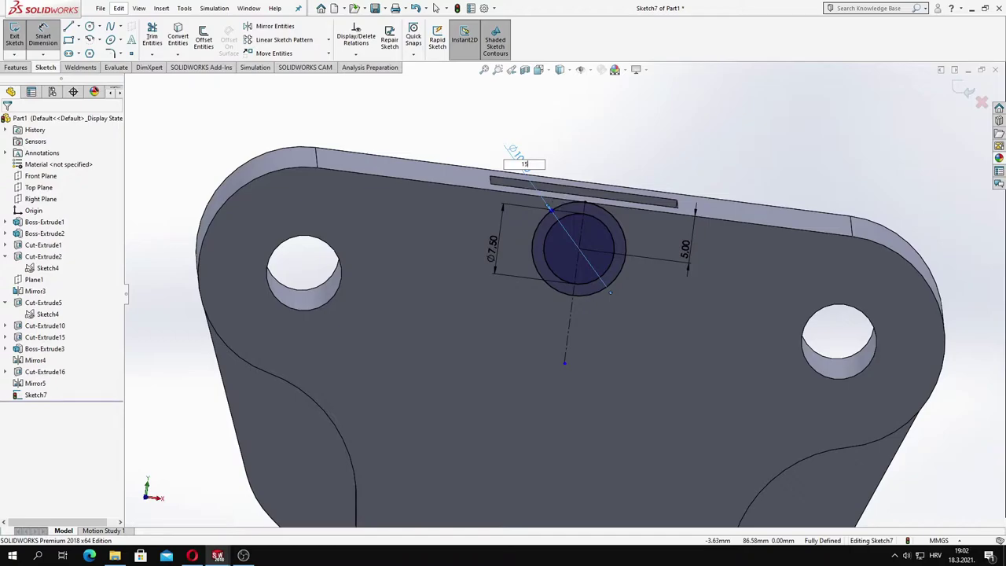
{"action": "key", "text": "Return"}
{"action": "mouse_move", "coordinate": [604, 231]}
{"action": "middle_mouse_down"}
{"action": "mouse_move", "coordinate": [629, 250]}
{"action": "mouse_move", "coordinate": [611, 252]}
{"action": "mouse_move", "coordinate": [602, 234]}
{"action": "mouse_move", "coordinate": [629, 253]}
{"action": "mouse_move", "coordinate": [605, 243]}
{"action": "mouse_move", "coordinate": [598, 251]}
{"action": "middle_mouse_up"}
Draw a new circle centred 15.00 mm to the right of the first hole
{"action": "left_click", "coordinate": [89, 26]}
{"action": "left_click", "coordinate": [741, 245]}
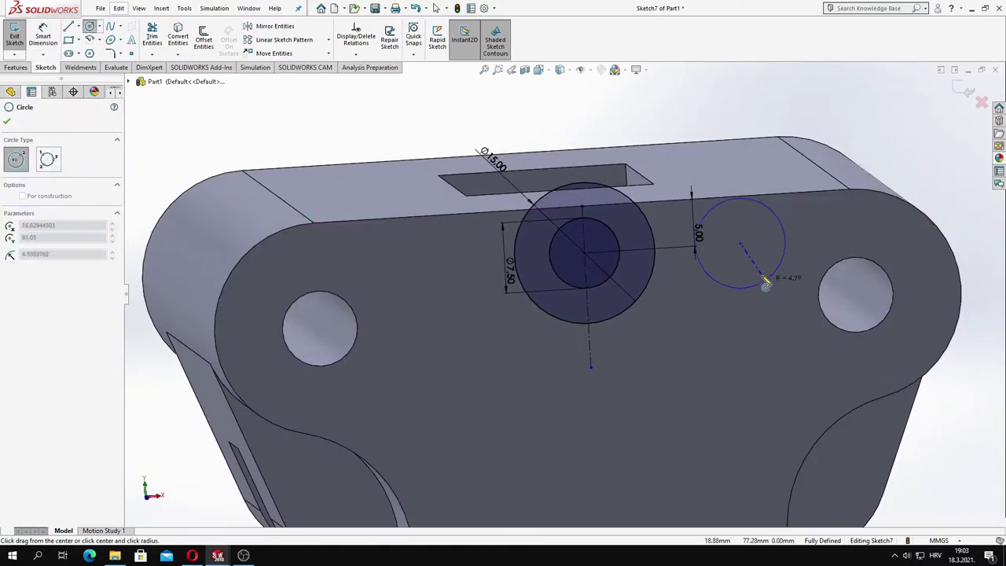
{"action": "left_click", "coordinate": [786, 301]}
{"action": "key", "text": "Escape"}
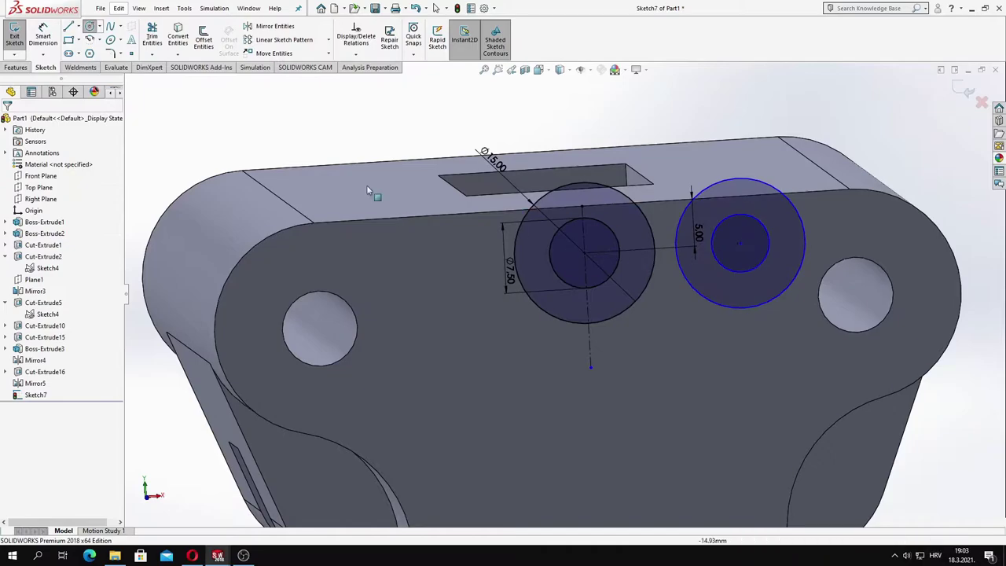
{"action": "left_click", "coordinate": [592, 365]}
{"action": "left_click", "coordinate": [741, 244]}
{"action": "left_click", "coordinate": [684, 377]}
{"action": "type", "text": "15"}
{"action": "key", "text": "Return"}
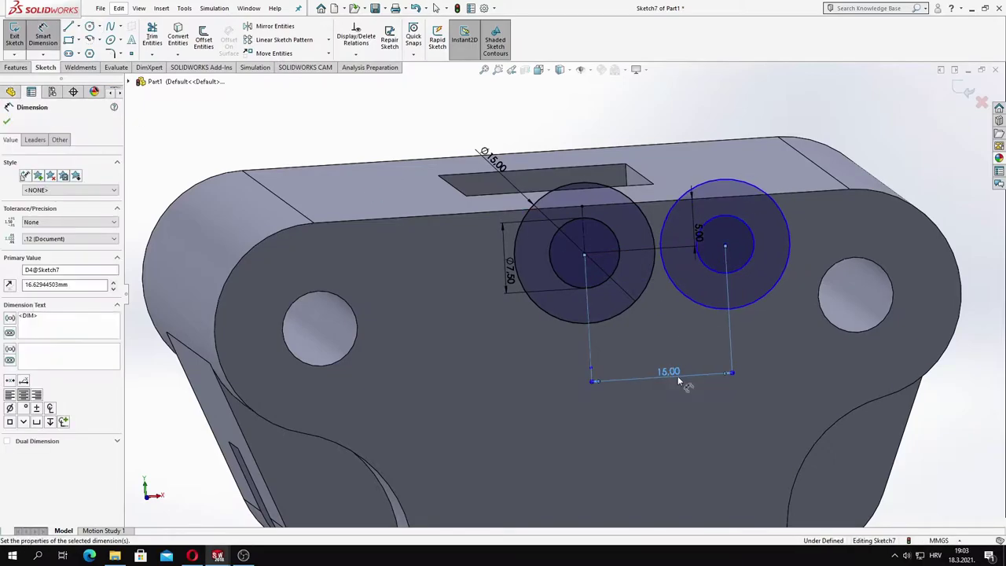
Dimension the new concentric circles to Ø6.00 and Ø17.50
{"action": "left_click", "coordinate": [753, 302]}
{"action": "left_click", "coordinate": [763, 350]}
{"action": "key", "text": "Return"}
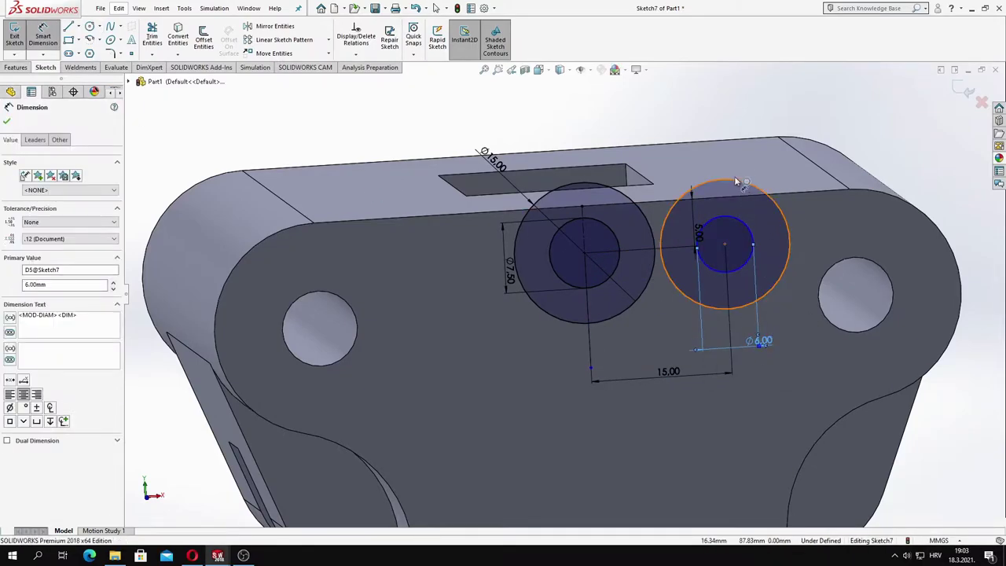
{"action": "left_click", "coordinate": [737, 182]}
{"action": "left_click", "coordinate": [736, 118]}
{"action": "key", "text": "Return"}
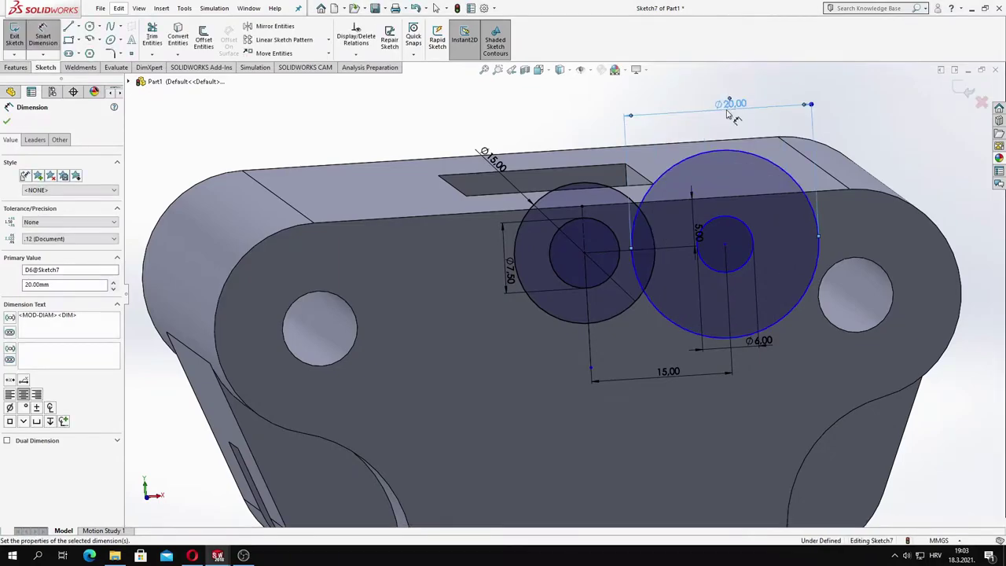
{"action": "key", "text": "Escape"}
{"action": "type", "text": "17,"}
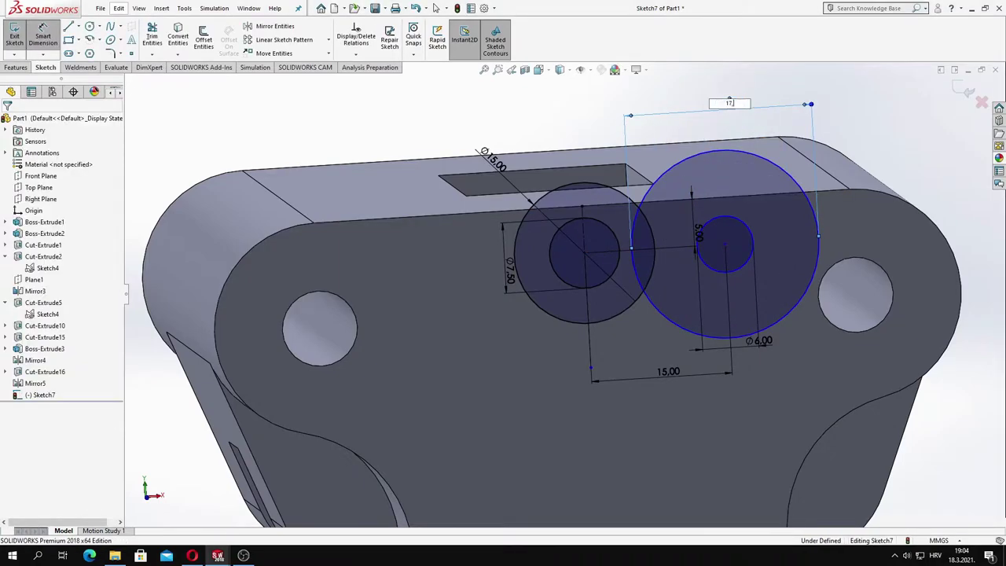
{"action": "type", "text": "5"}
{"action": "key", "text": "Return"}
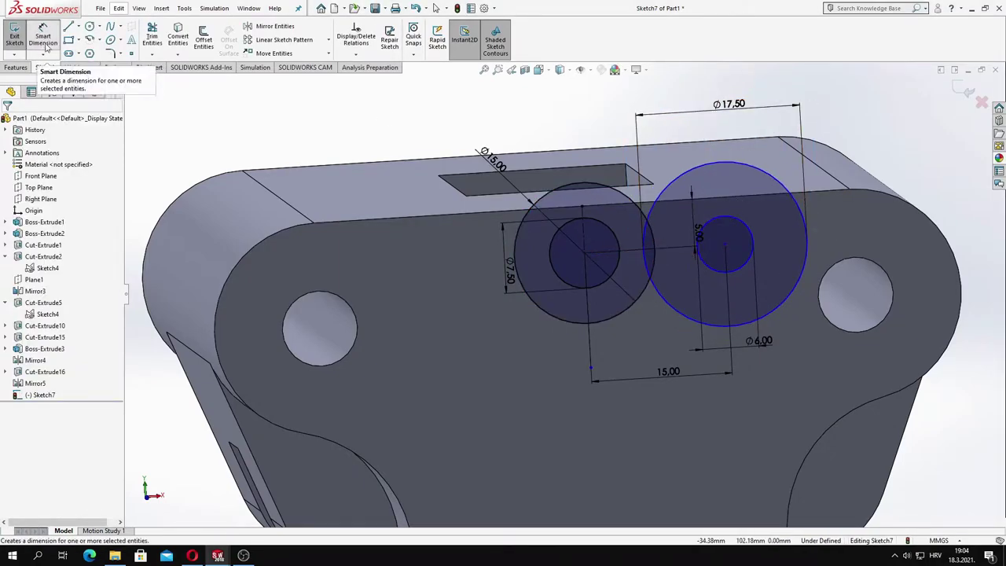
Add a Horizontal relation between the two circle centres to fully define the sketch
{"action": "key", "text": "Escape"}
{"action": "left_click", "coordinate": [584, 252]}
{"action": "left_click", "coordinate": [724, 245], "text": "ctrl"}
{"action": "left_click", "coordinate": [35, 299]}
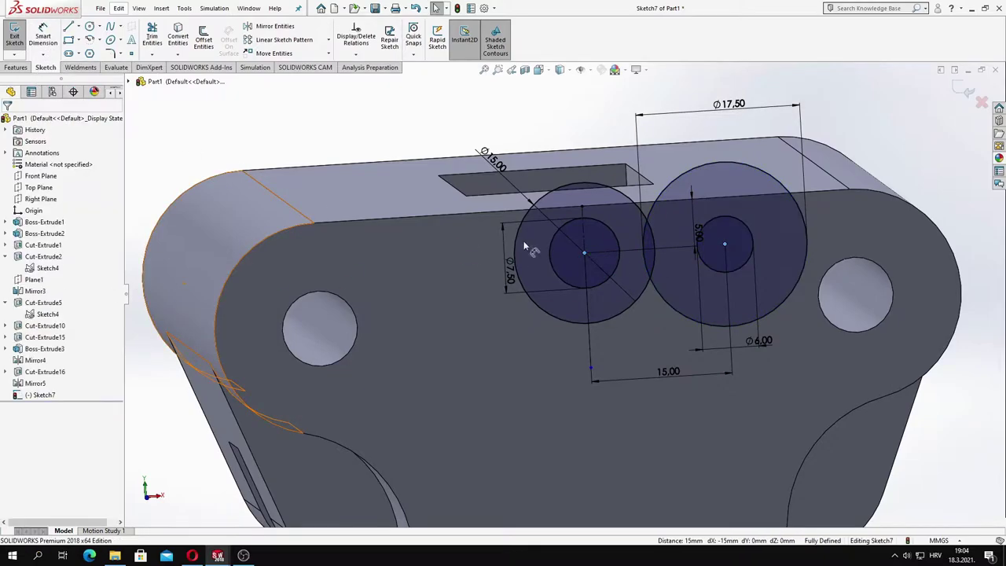
{"action": "mouse_move", "coordinate": [597, 260]}
{"action": "middle_mouse_down"}
{"action": "mouse_move", "coordinate": [659, 224]}
{"action": "mouse_move", "coordinate": [680, 232]}
{"action": "middle_mouse_up"}
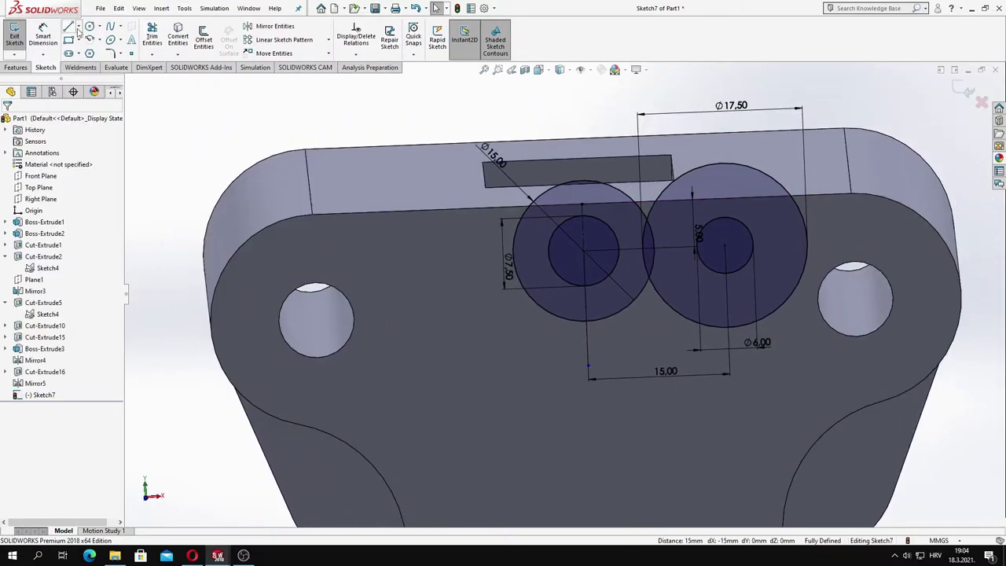
{"action": "left_click", "coordinate": [89, 25]}
Draw a circle at the lug's rounded end, sized up to the top edge
{"action": "left_click", "coordinate": [856, 241]}
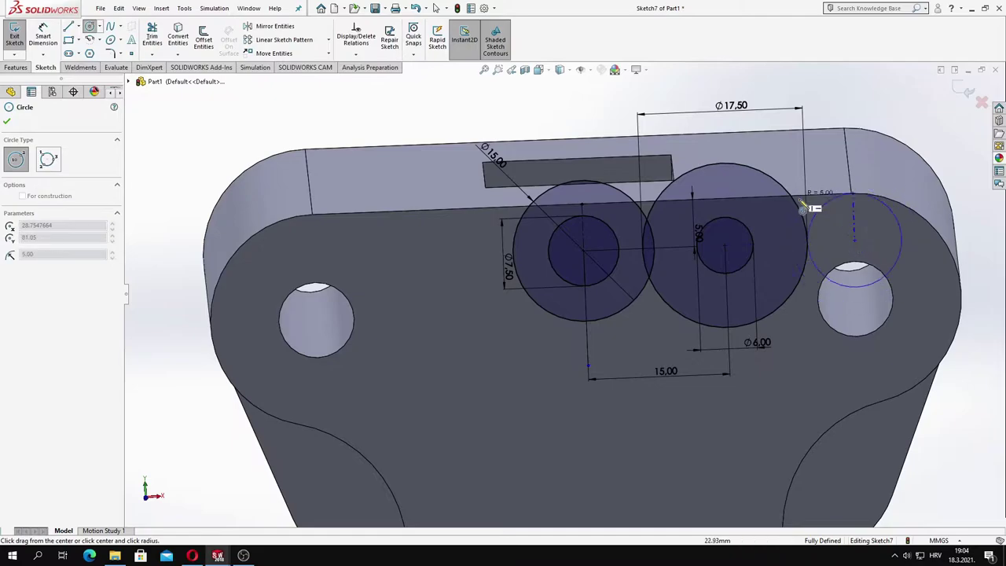
{"action": "left_click", "coordinate": [810, 246]}
{"action": "key", "text": "Escape"}
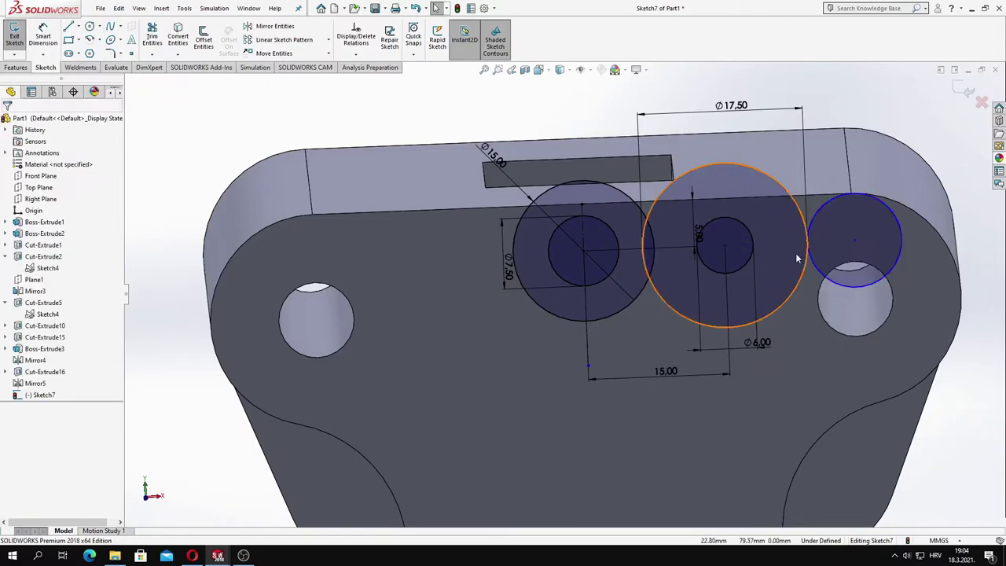
{"action": "scroll", "coordinate": [855, 209], "scroll_direction": "down", "scroll_amount": 4}
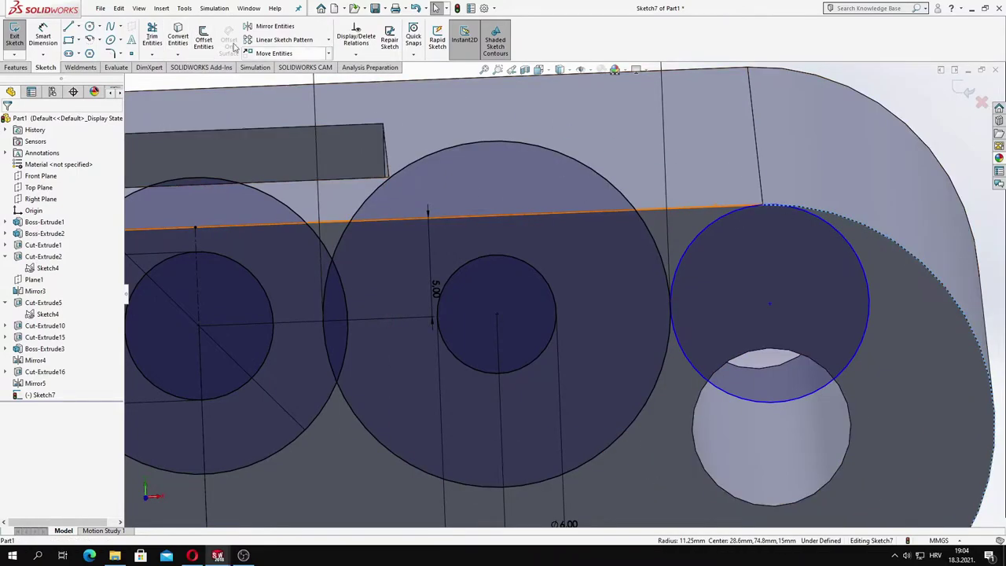
{"action": "scroll", "coordinate": [566, 295], "scroll_direction": "up", "scroll_amount": 3}
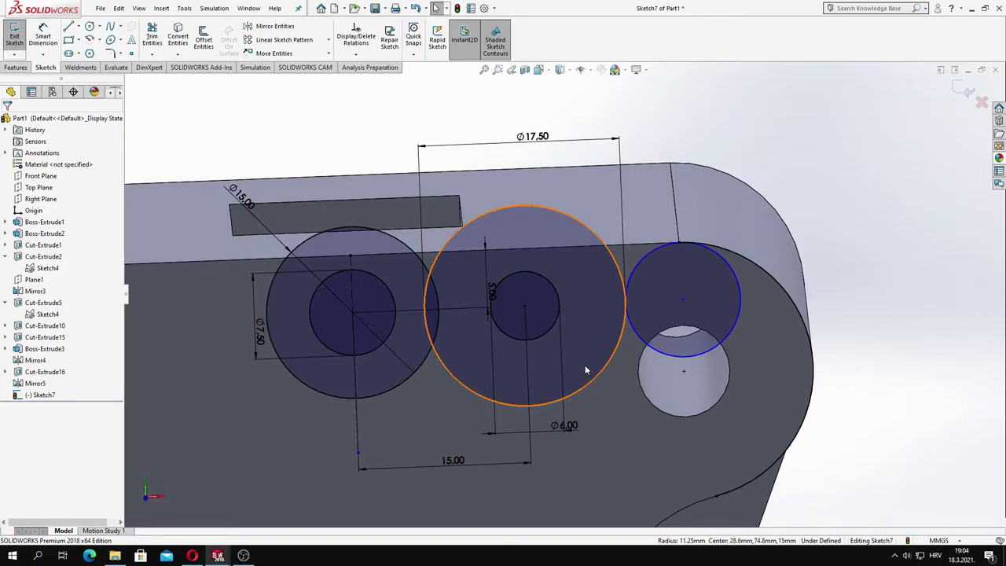
{"action": "mouse_move", "coordinate": [476, 292]}
{"action": "middle_mouse_down"}
{"action": "mouse_move", "coordinate": [503, 322]}
{"action": "mouse_move", "coordinate": [486, 293]}
{"action": "middle_mouse_up"}
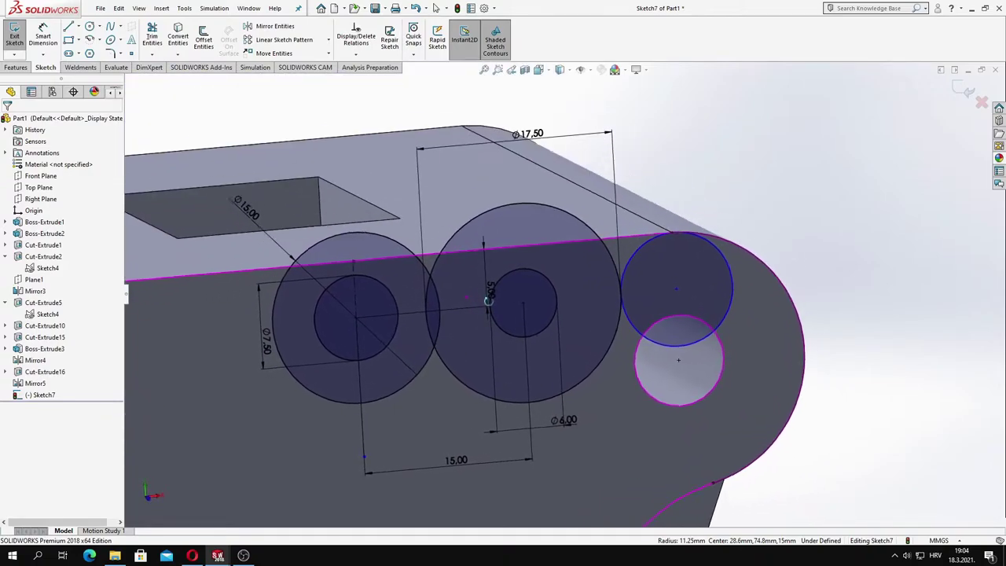
Trim away an unwanted portion of the circle
{"action": "left_click", "coordinate": [152, 37]}
{"action": "left_click", "coordinate": [729, 299]}
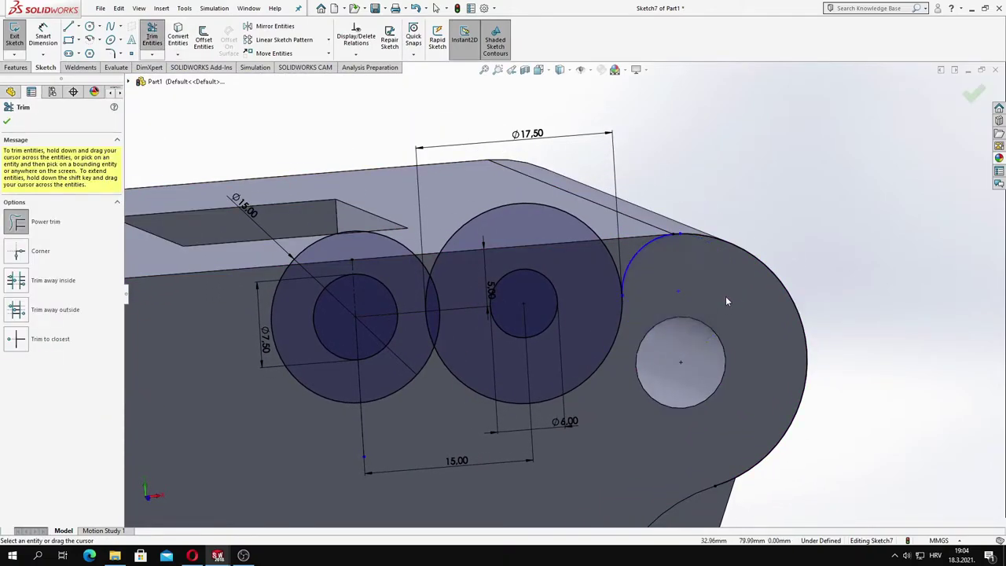
{"action": "scroll", "coordinate": [616, 245], "scroll_direction": "down", "scroll_amount": 3}
{"action": "scroll", "coordinate": [596, 232], "scroll_direction": "down", "scroll_amount": 2}
{"action": "scroll", "coordinate": [602, 239], "scroll_direction": "up", "scroll_amount": 3}
{"action": "scroll", "coordinate": [598, 252], "scroll_direction": "up", "scroll_amount": 3}
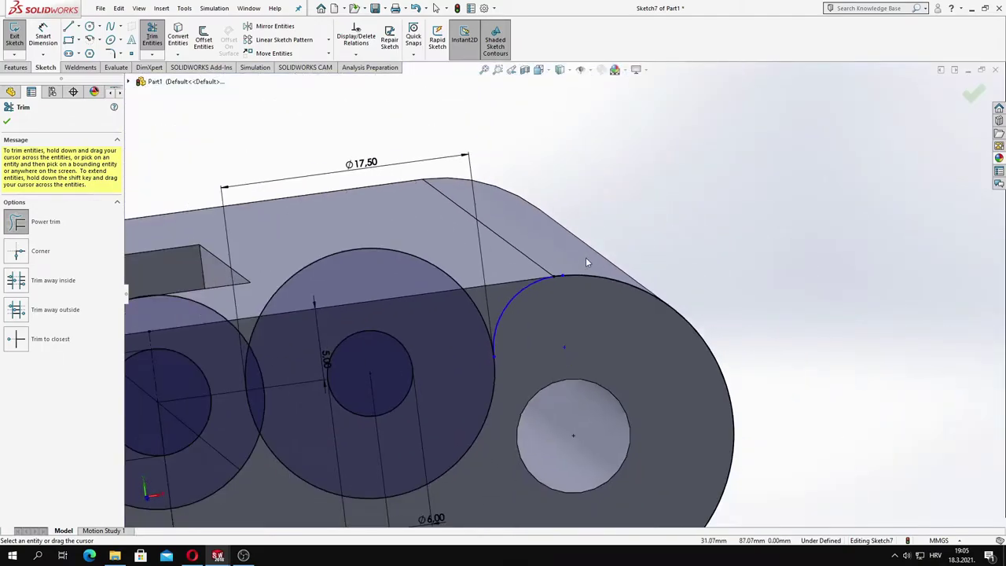
{"action": "scroll", "coordinate": [550, 272], "scroll_direction": "up", "scroll_amount": 1}
{"action": "left_click", "coordinate": [8, 121]}
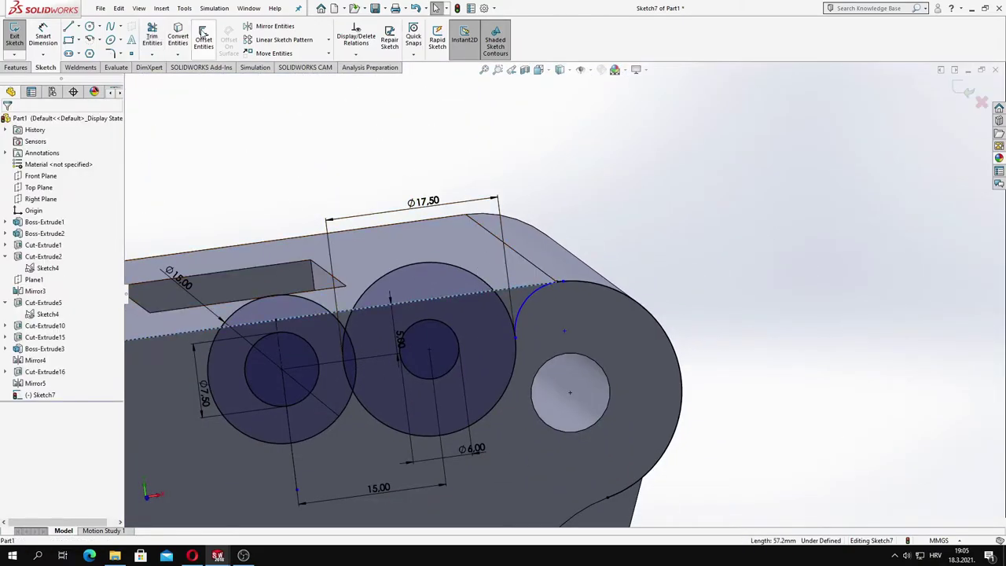
{"action": "scroll", "coordinate": [658, 252], "scroll_direction": "down", "scroll_amount": 3}
{"action": "scroll", "coordinate": [652, 233], "scroll_direction": "down", "scroll_amount": 2}
{"action": "scroll", "coordinate": [680, 249], "scroll_direction": "down", "scroll_amount": 2}
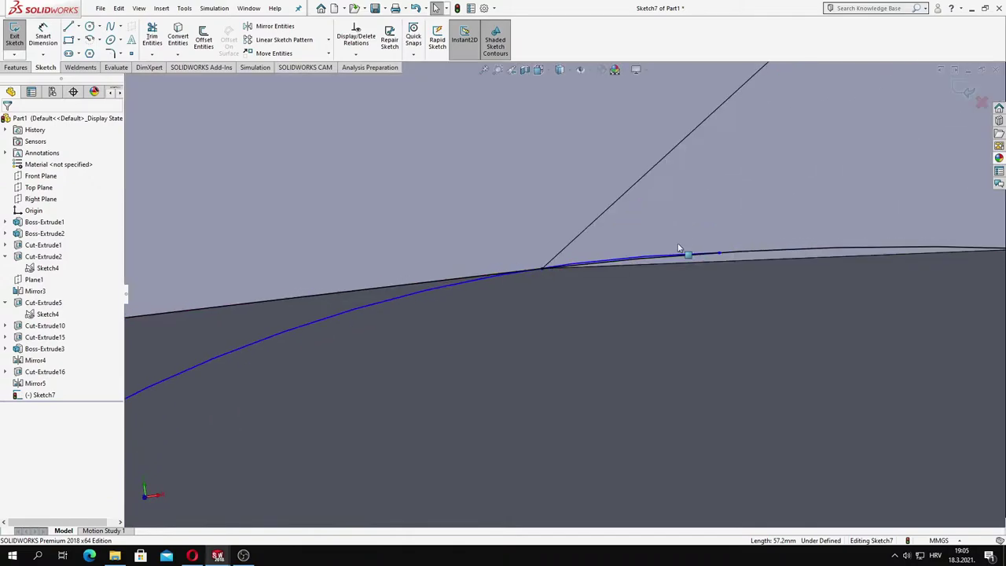
Power-trim the overlapping inner arcs of the Ø15.00 and Ø17.50 circles into one outline
{"action": "key", "text": "t"}
{"action": "scroll", "coordinate": [596, 299], "scroll_direction": "up", "scroll_amount": 1}
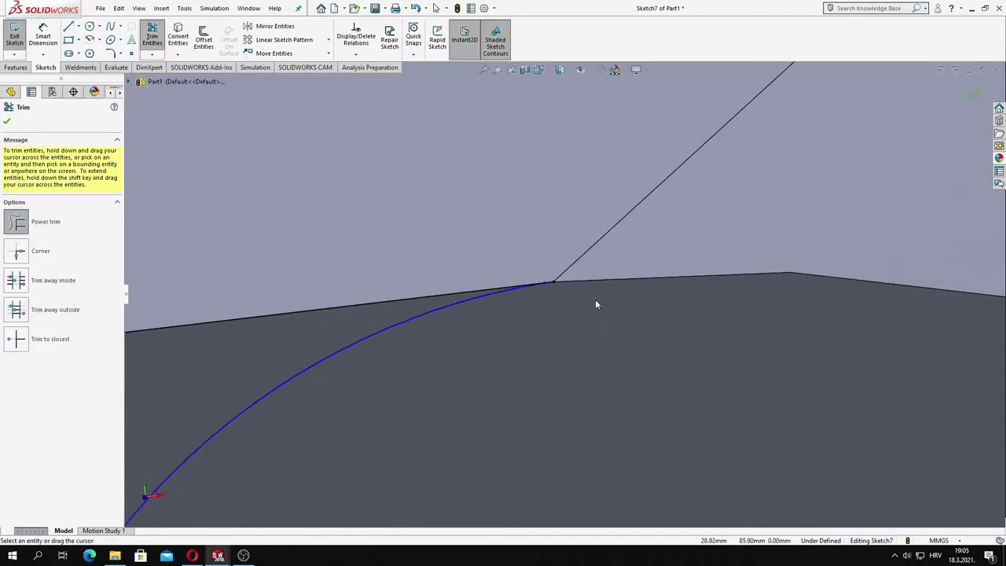
{"action": "scroll", "coordinate": [503, 318], "scroll_direction": "up", "scroll_amount": 3}
{"action": "scroll", "coordinate": [430, 271], "scroll_direction": "up", "scroll_amount": 2}
{"action": "scroll", "coordinate": [448, 297], "scroll_direction": "up", "scroll_amount": 2}
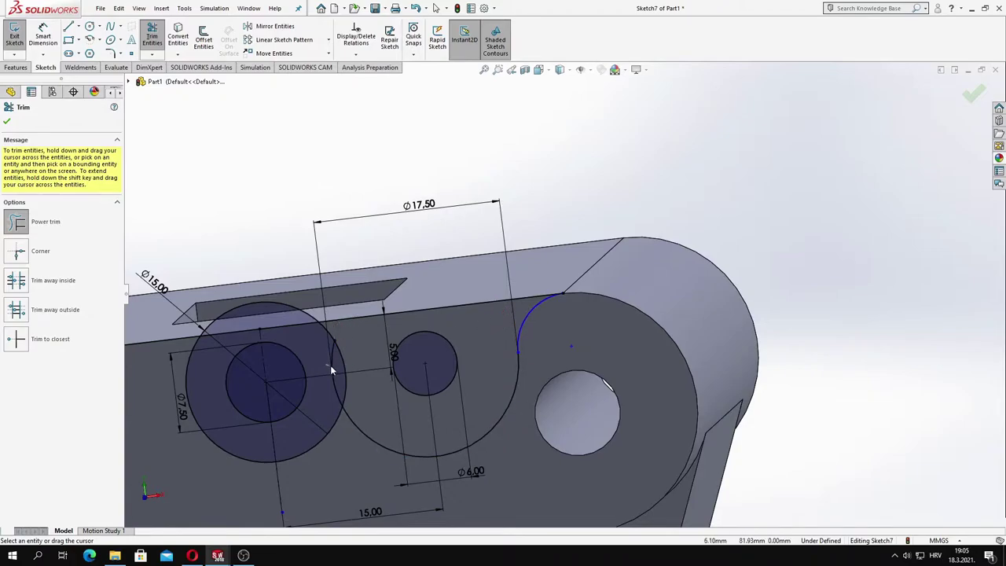
{"action": "left_click_drag", "start_coordinate": [344, 335], "coordinate": [303, 339]}
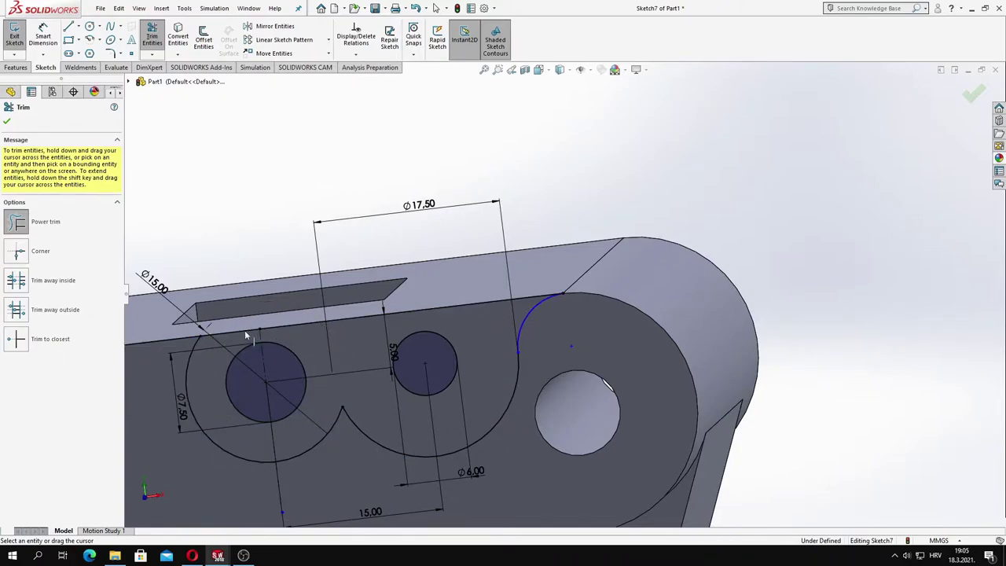
{"action": "scroll", "coordinate": [295, 349], "scroll_direction": "down", "scroll_amount": 2}
{"action": "scroll", "coordinate": [296, 349], "scroll_direction": "down", "scroll_amount": 1}
{"action": "scroll", "coordinate": [565, 338], "scroll_direction": "up", "scroll_amount": 3}
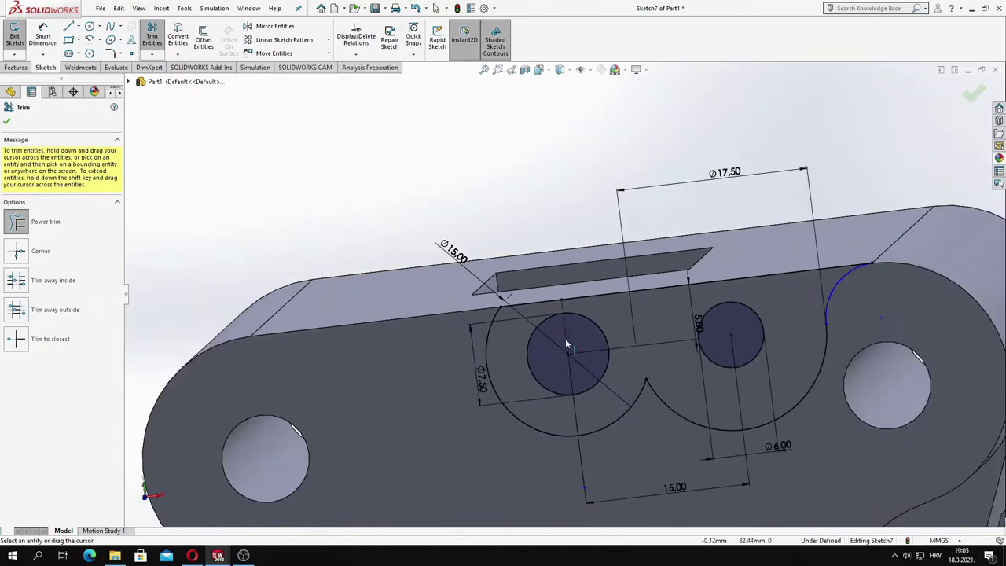
{"action": "scroll", "coordinate": [797, 298], "scroll_direction": "down", "scroll_amount": 3}
{"action": "scroll", "coordinate": [582, 307], "scroll_direction": "up", "scroll_amount": 3}
{"action": "scroll", "coordinate": [338, 335], "scroll_direction": "down", "scroll_amount": 2}
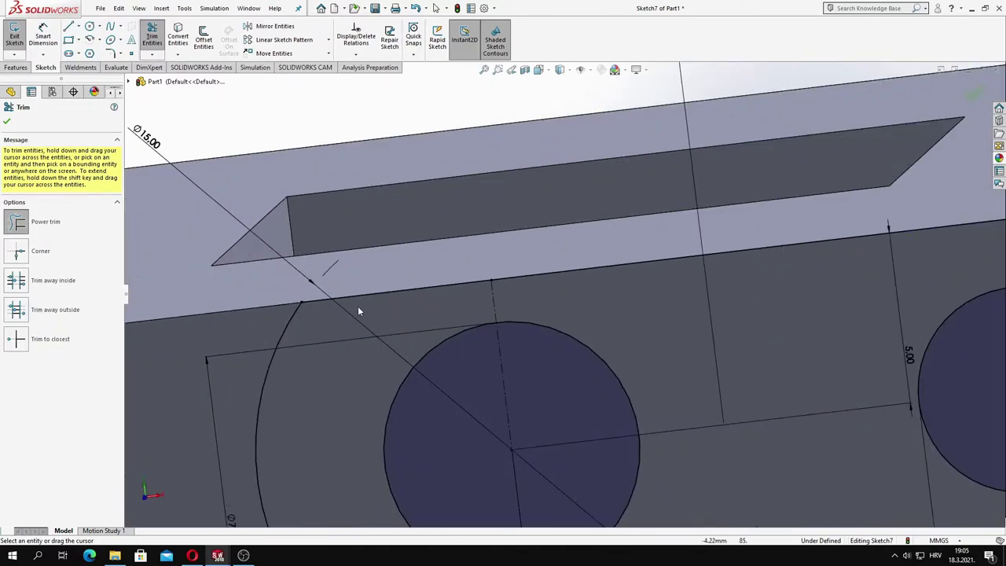
{"action": "scroll", "coordinate": [409, 314], "scroll_direction": "down", "scroll_amount": 2}
{"action": "scroll", "coordinate": [519, 322], "scroll_direction": "up", "scroll_amount": 3}
{"action": "scroll", "coordinate": [583, 327], "scroll_direction": "up", "scroll_amount": 2}
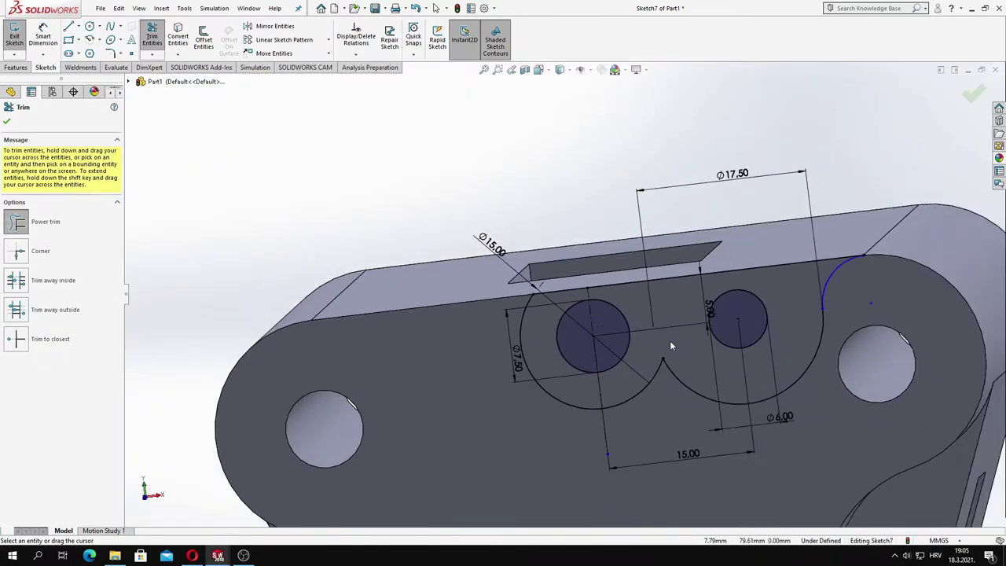
{"action": "middle_click_drag", "start_coordinate": [672, 346], "coordinate": [836, 275]}
Inspect the remaining arc and its centre point
{"action": "key", "text": "Escape"}
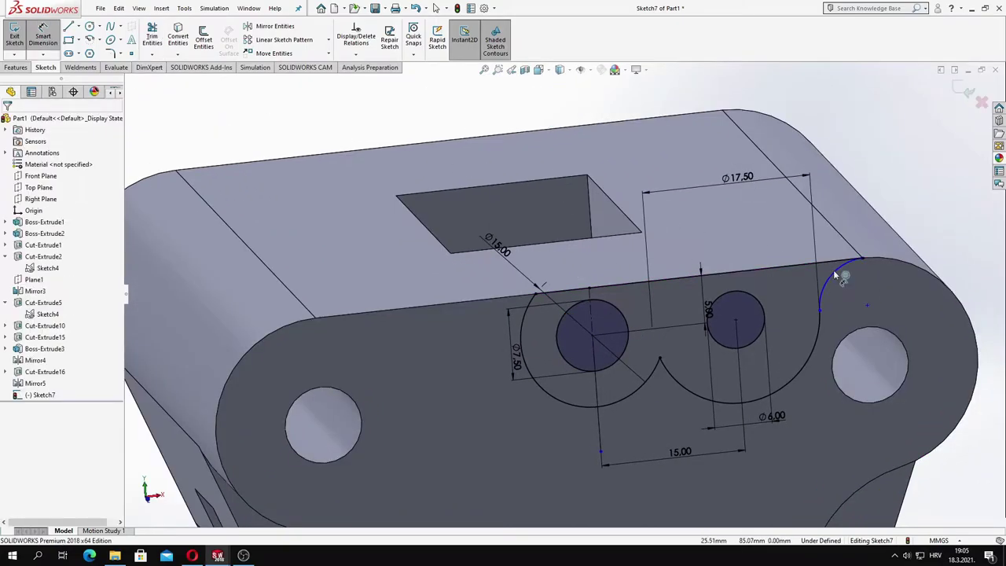
{"action": "left_click", "coordinate": [836, 275]}
{"action": "key", "text": "Escape"}
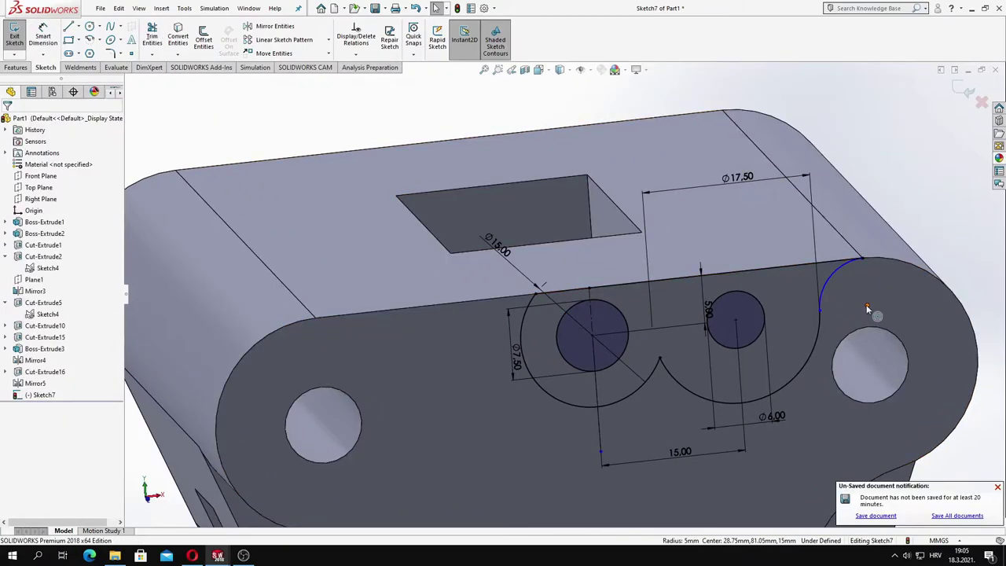
{"action": "left_click", "coordinate": [867, 305]}
{"action": "key", "text": "Escape"}
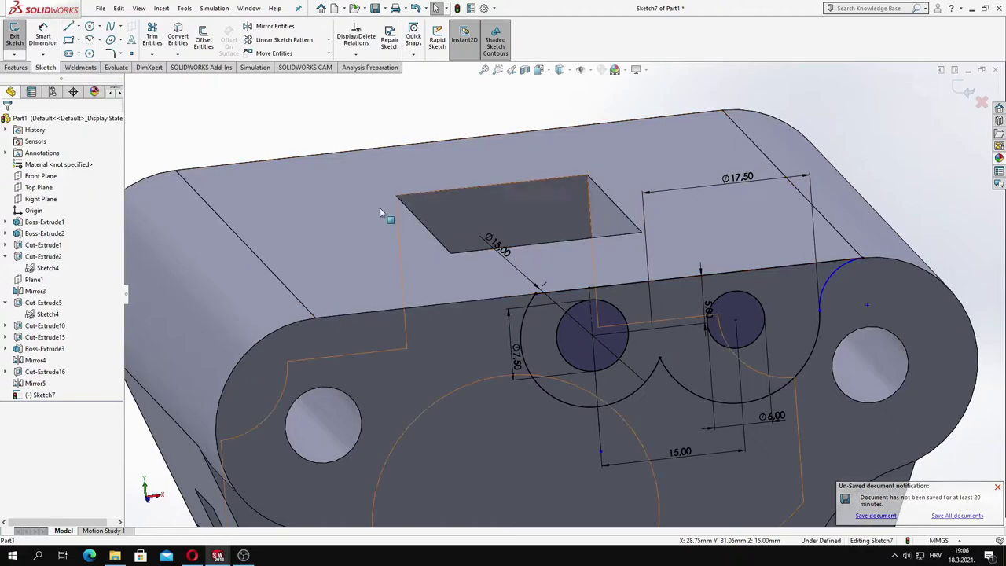
Extrude-cut both lobe regions of Sketch7 15.00 mm deep as Cut-Extrude17
{"action": "left_click", "coordinate": [16, 67]}
{"action": "left_click", "coordinate": [155, 39]}
{"action": "left_click", "coordinate": [656, 309]}
{"action": "left_click", "coordinate": [548, 313]}
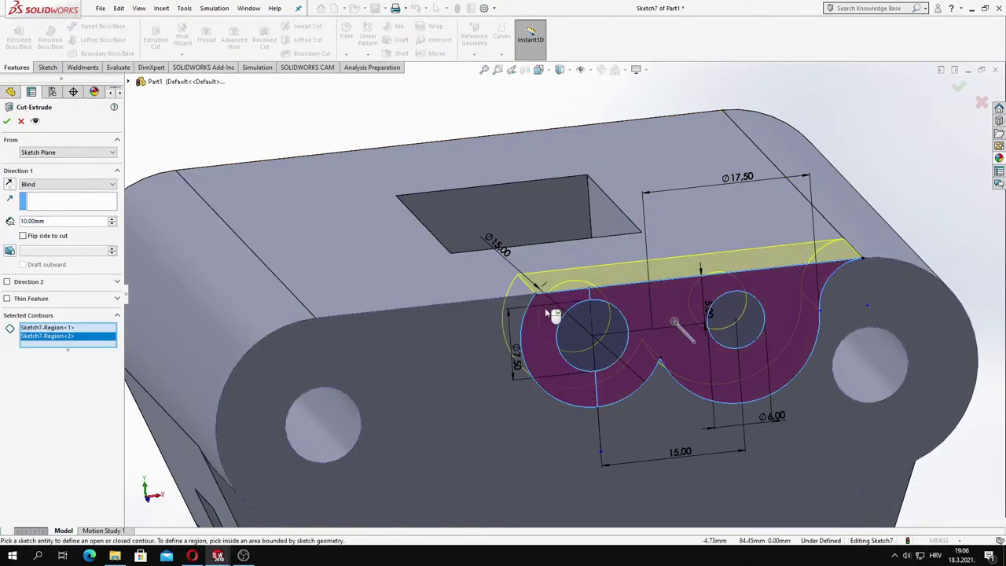
{"action": "scroll", "coordinate": [579, 346], "scroll_direction": "down", "scroll_amount": 5}
{"action": "scroll", "coordinate": [73, 222], "scroll_direction": "up", "scroll_amount": 5}
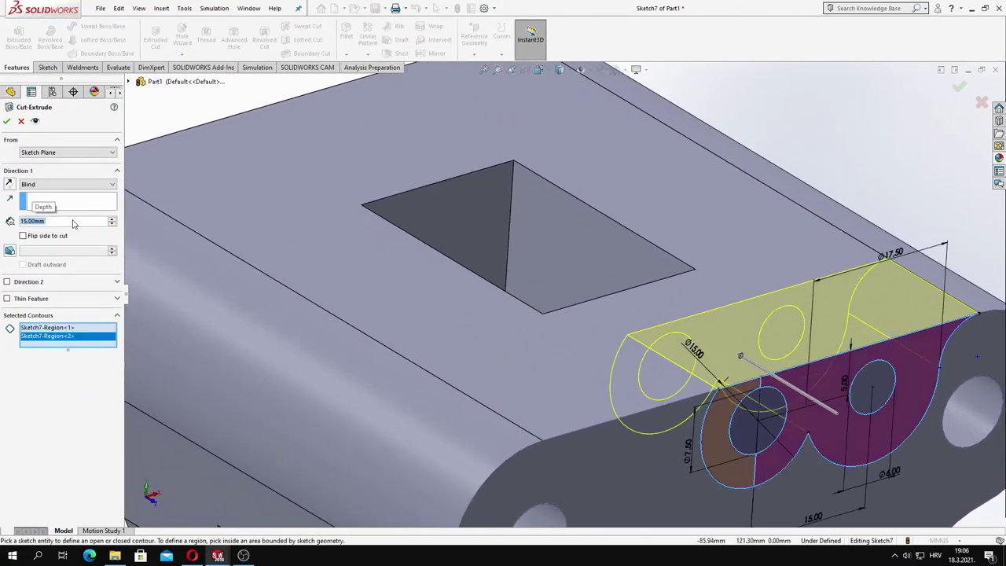
{"action": "left_click", "coordinate": [7, 122]}
{"action": "mouse_move", "coordinate": [556, 278]}
{"action": "middle_mouse_down"}
{"action": "mouse_move", "coordinate": [519, 258]}
{"action": "mouse_move", "coordinate": [535, 228]}
{"action": "middle_mouse_up"}
{"action": "scroll", "coordinate": [708, 180], "scroll_direction": "up", "scroll_amount": 5}
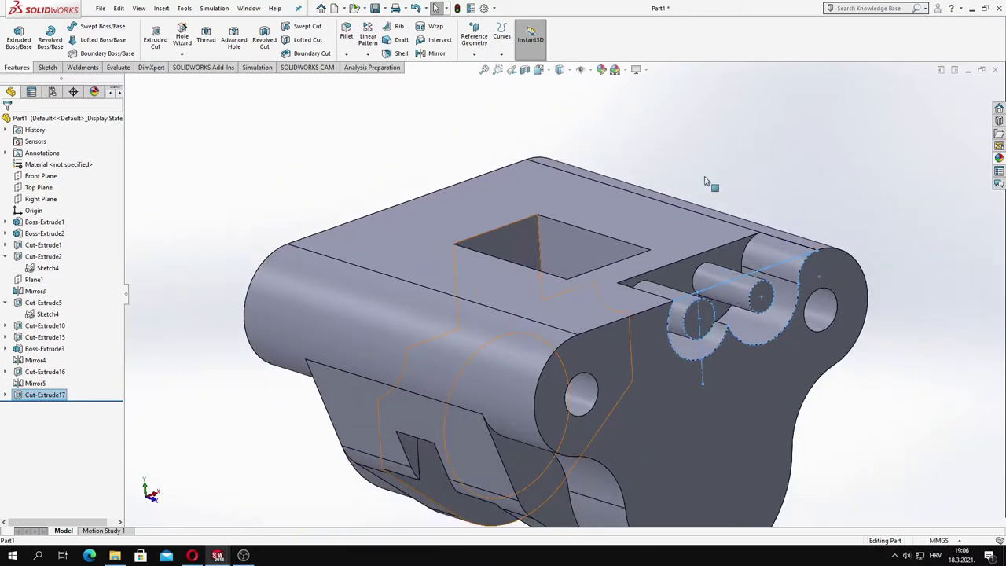
{"action": "middle_click_drag", "start_coordinate": [708, 180], "coordinate": [673, 196]}
{"action": "left_click", "coordinate": [673, 196]}
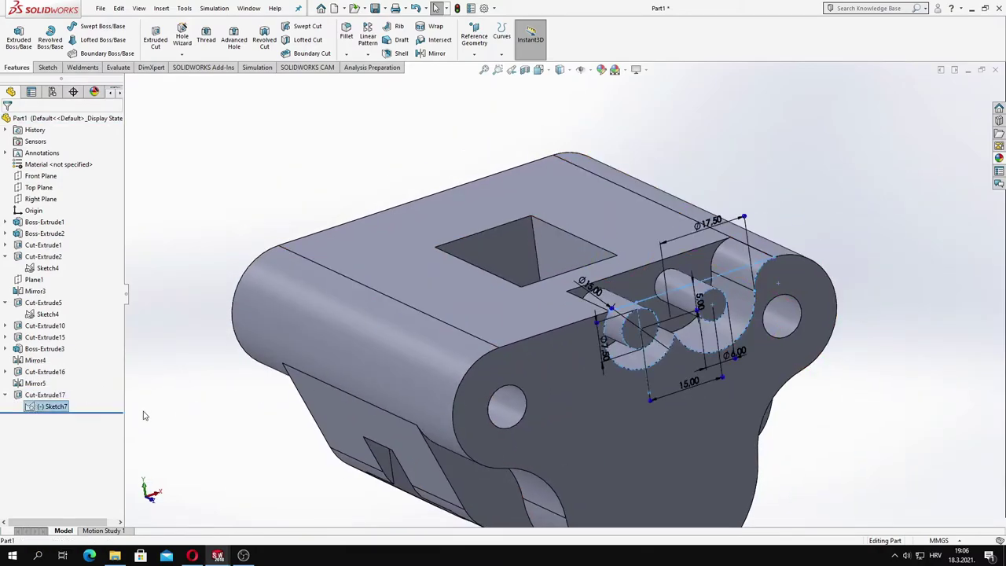
Cut Sketch7's three small circle regions Up To Surface Plane1 as Cut-Extrude18
{"action": "left_click", "coordinate": [155, 35]}
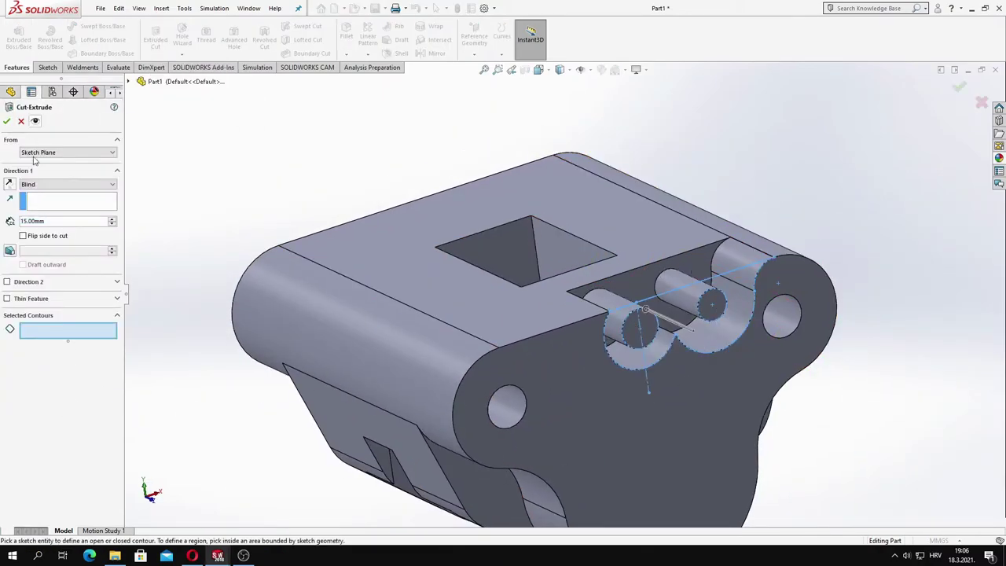
{"action": "left_click", "coordinate": [649, 329]}
{"action": "left_click", "coordinate": [707, 307]}
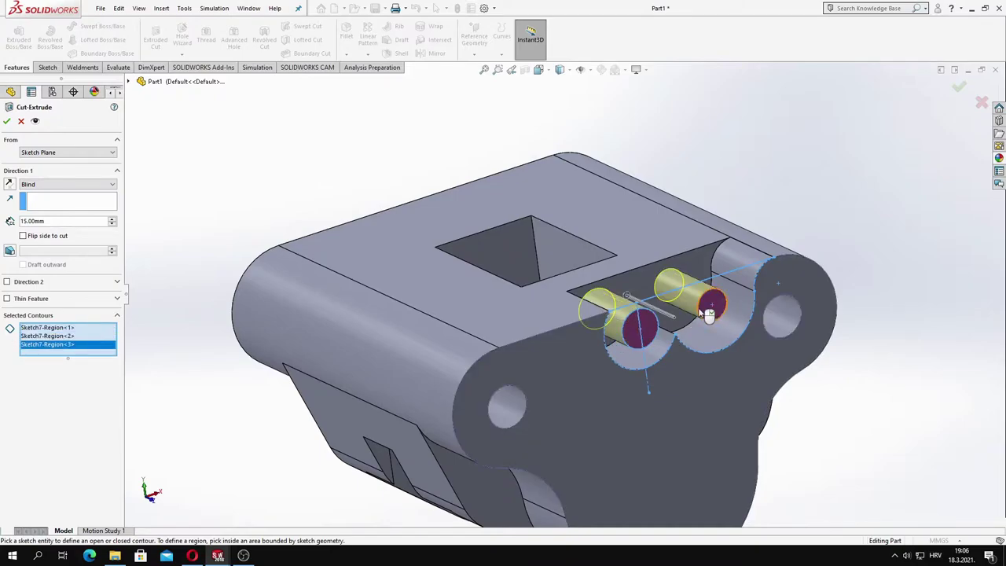
{"action": "left_click", "coordinate": [661, 334]}
{"action": "middle_click_drag", "start_coordinate": [198, 235], "coordinate": [269, 323]}
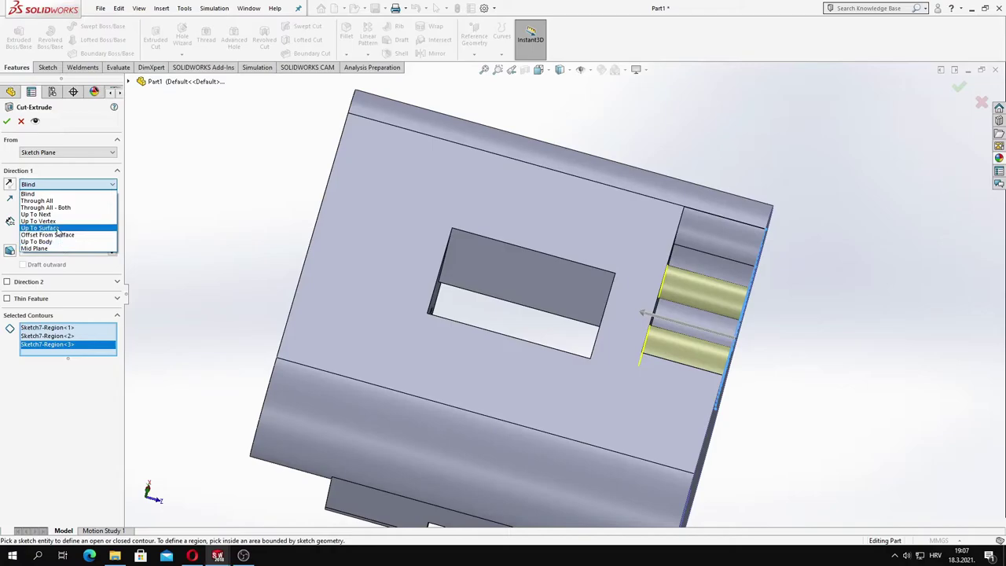
{"action": "left_click", "coordinate": [59, 230]}
{"action": "left_click", "coordinate": [169, 234]}
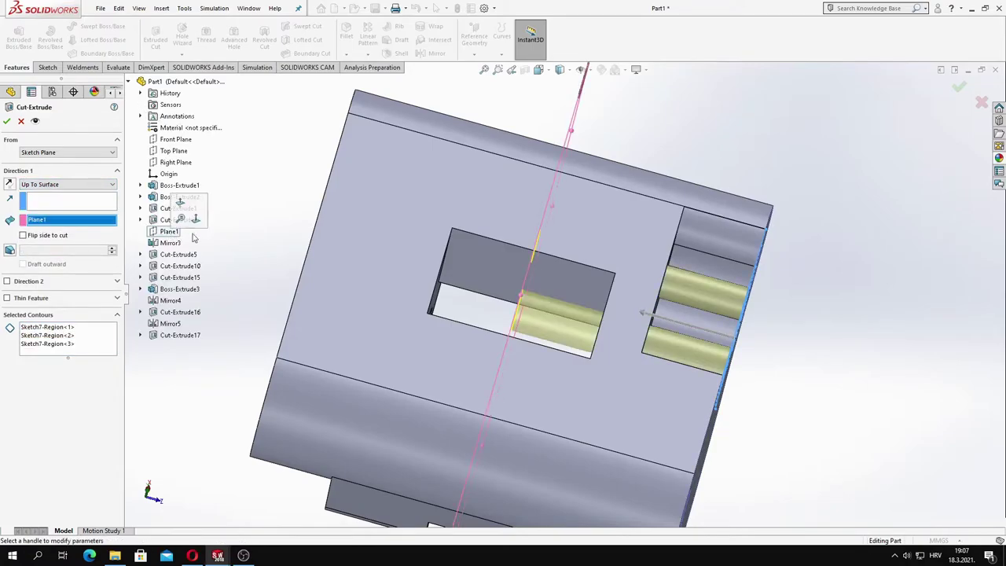
{"action": "mouse_move", "coordinate": [175, 236]}
{"action": "middle_mouse_down"}
{"action": "mouse_move", "coordinate": [446, 202]}
{"action": "mouse_move", "coordinate": [395, 162]}
{"action": "mouse_move", "coordinate": [346, 184]}
{"action": "mouse_move", "coordinate": [382, 277]}
{"action": "mouse_move", "coordinate": [424, 211]}
{"action": "middle_mouse_up"}
{"action": "key", "text": "Return"}
{"action": "left_click", "coordinate": [429, 54]}
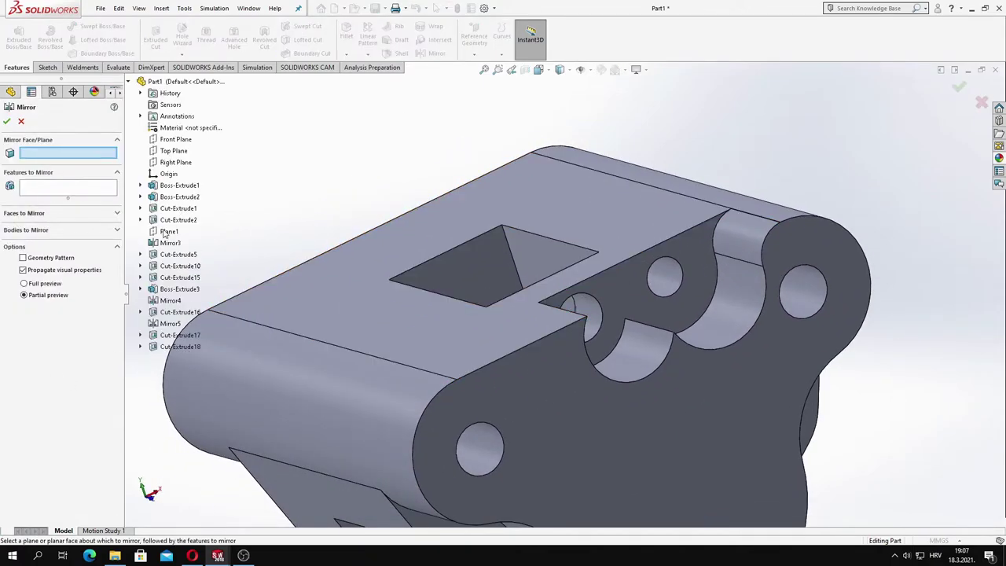
Mirror Cut-Extrude18 and Cut-Extrude17 across Plane1, creating Mirror6
{"action": "left_click", "coordinate": [167, 232]}
{"action": "left_click", "coordinate": [180, 347]}
{"action": "left_click", "coordinate": [180, 335]}
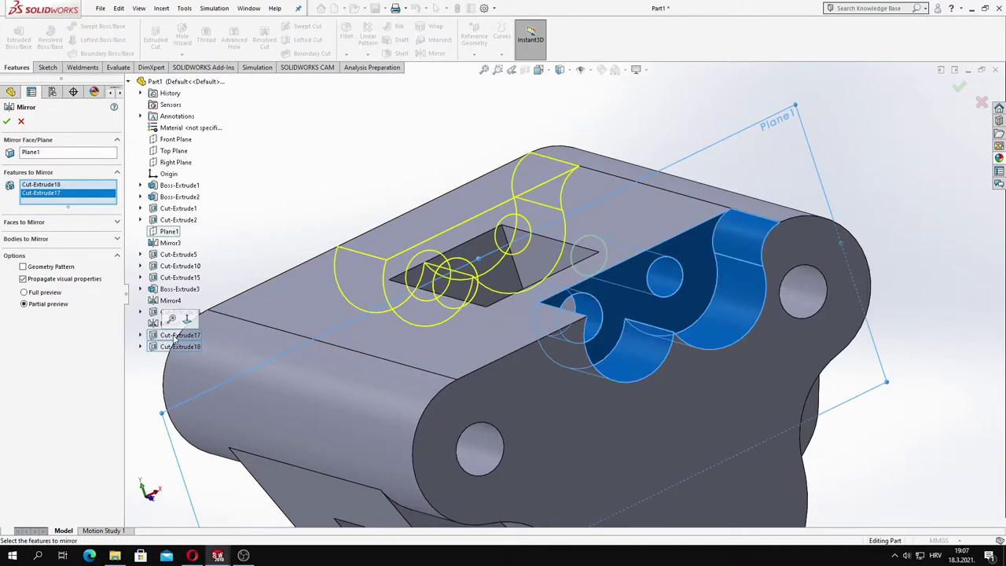
{"action": "left_click", "coordinate": [6, 121]}
{"action": "mouse_move", "coordinate": [317, 241]}
{"action": "middle_mouse_down"}
{"action": "mouse_move", "coordinate": [295, 237]}
{"action": "mouse_move", "coordinate": [270, 252]}
{"action": "mouse_move", "coordinate": [332, 252]}
{"action": "mouse_move", "coordinate": [330, 315]}
{"action": "mouse_move", "coordinate": [402, 399]}
{"action": "mouse_move", "coordinate": [288, 180]}
{"action": "middle_mouse_up"}
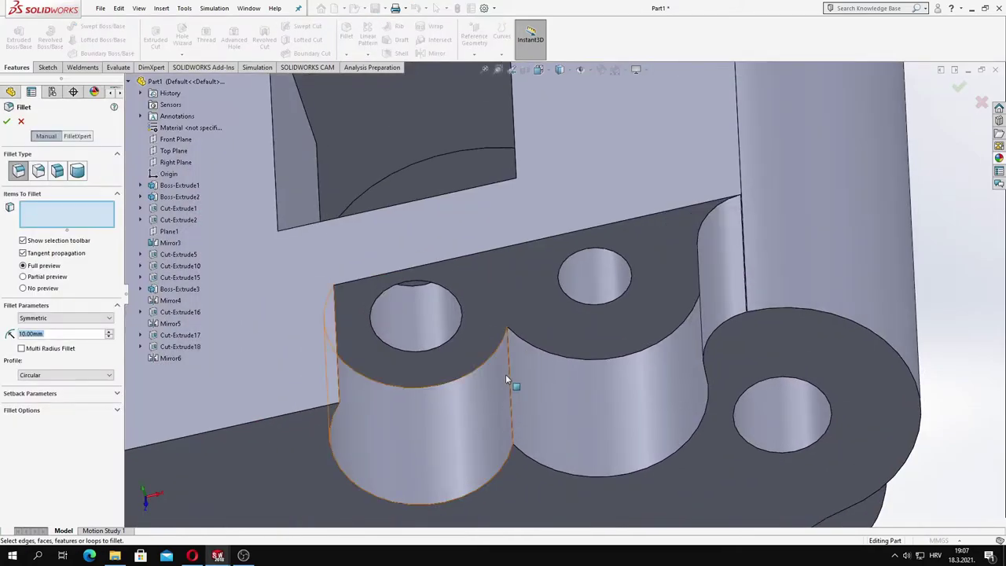
Fillet four slot edges with a 5.00 mm radius
{"action": "left_click", "coordinate": [510, 382]}
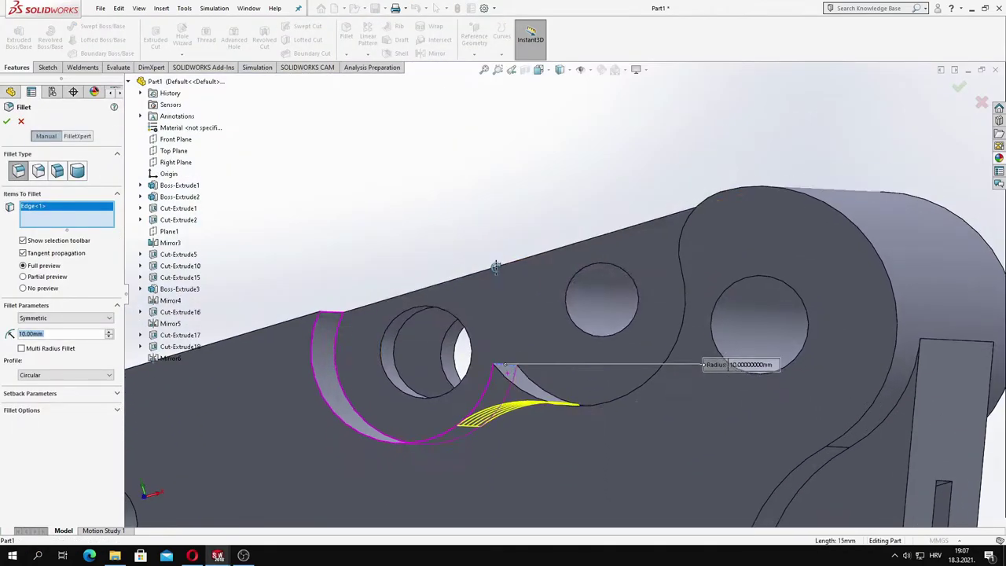
{"action": "left_click", "coordinate": [330, 315]}
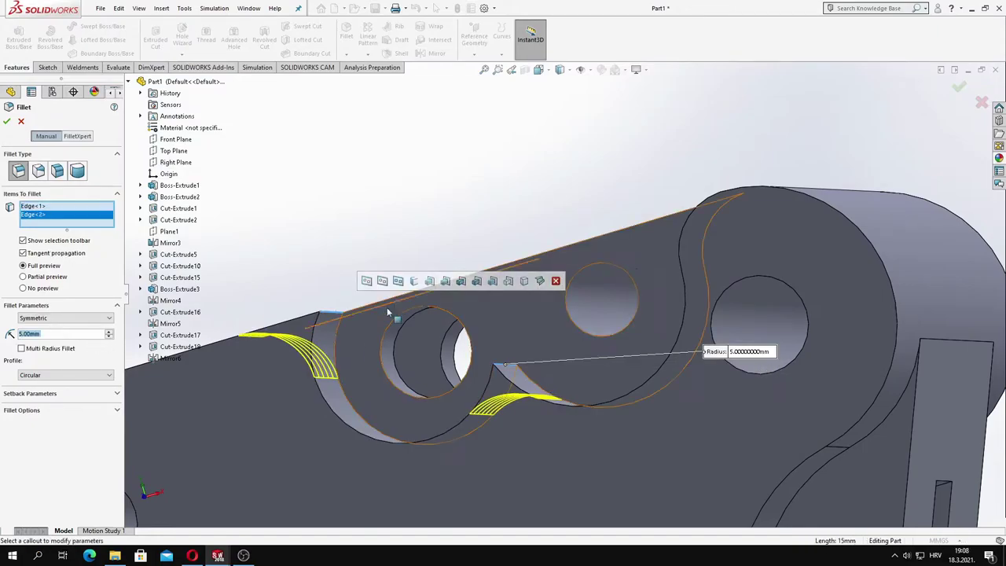
{"action": "mouse_move", "coordinate": [331, 314]}
{"action": "middle_mouse_down"}
{"action": "mouse_move", "coordinate": [640, 280]}
{"action": "mouse_move", "coordinate": [663, 251]}
{"action": "mouse_move", "coordinate": [442, 257]}
{"action": "mouse_move", "coordinate": [510, 145]}
{"action": "mouse_move", "coordinate": [320, 323]}
{"action": "mouse_move", "coordinate": [317, 170]}
{"action": "mouse_move", "coordinate": [432, 173]}
{"action": "mouse_move", "coordinate": [657, 233]}
{"action": "mouse_move", "coordinate": [653, 250]}
{"action": "mouse_move", "coordinate": [546, 285]}
{"action": "middle_mouse_up"}
{"action": "left_click", "coordinate": [442, 257]}
{"action": "left_click", "coordinate": [510, 145]}
{"action": "scroll", "coordinate": [431, 172], "scroll_direction": "up", "scroll_amount": 5}
{"action": "key", "text": "Return"}
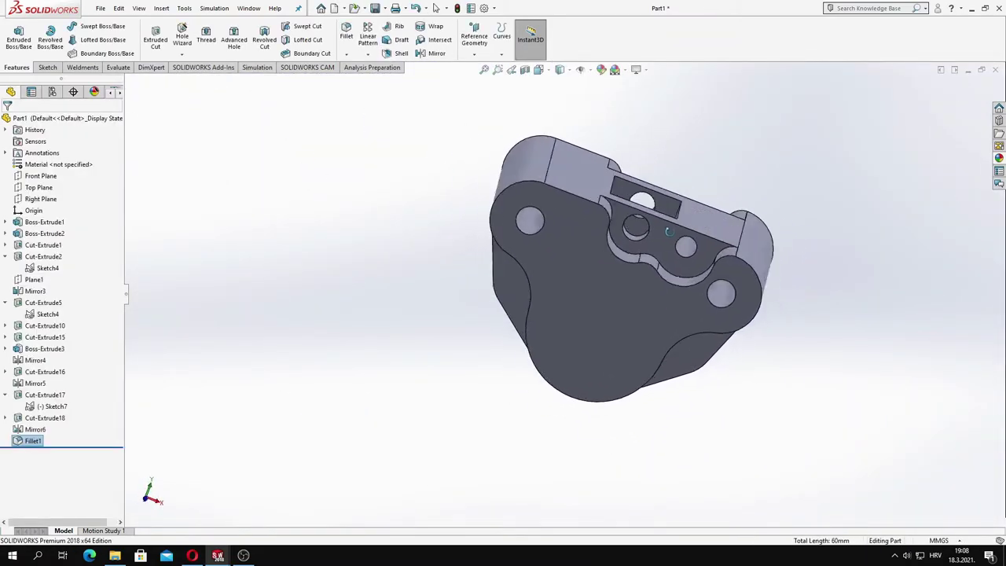
View the part from the front and show Cut-Extrude18's sketch dimensions
{"action": "key", "text": "space"}
{"action": "left_click", "coordinate": [546, 284]}
{"action": "left_click", "coordinate": [43, 419]}
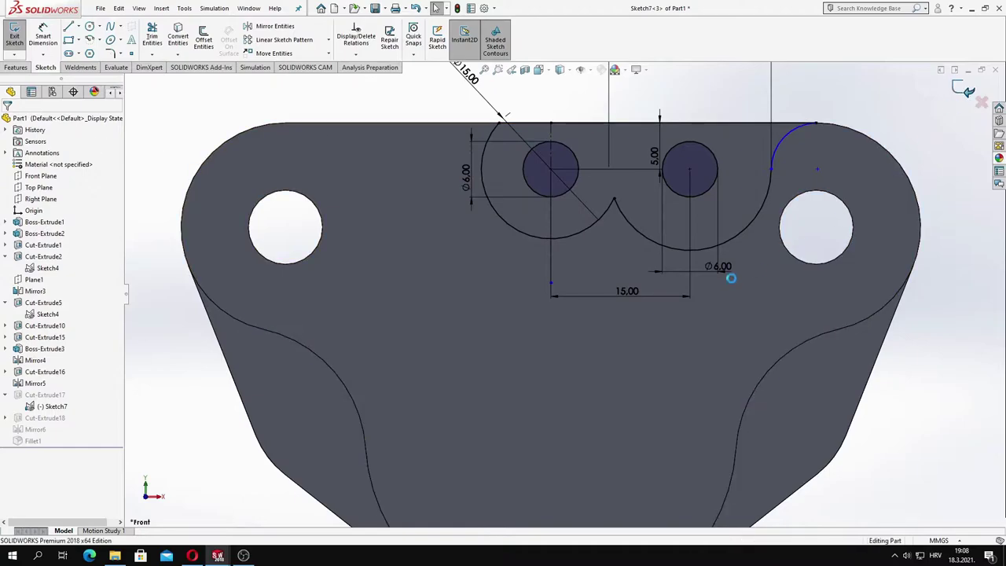
{"action": "middle_click_drag", "start_coordinate": [595, 241], "coordinate": [534, 338]}
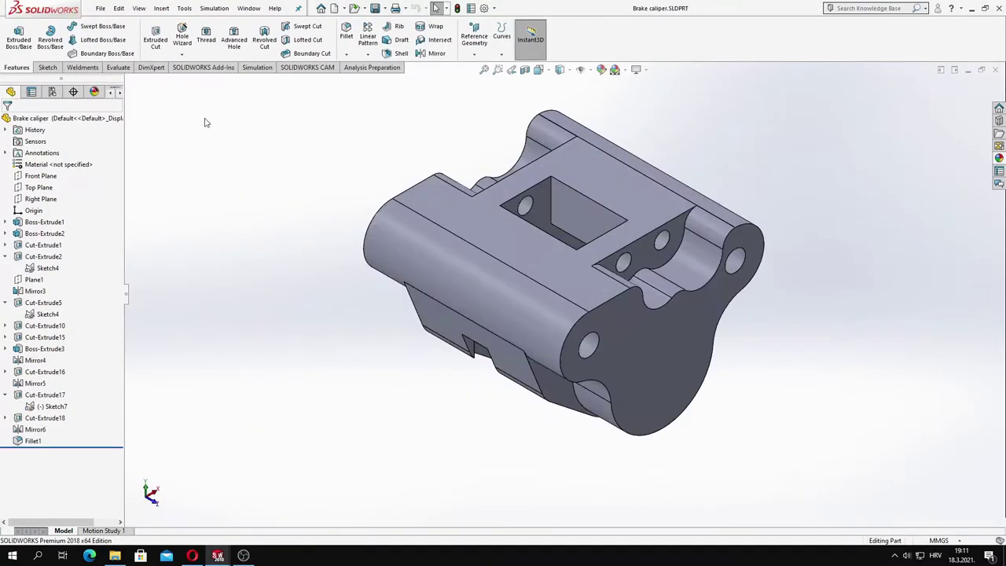
{"action": "left_click", "coordinate": [101, 7]}
Close the part and insert the Brake caliper into the GOkart assembly, rotating it into place
{"action": "left_click", "coordinate": [117, 75]}
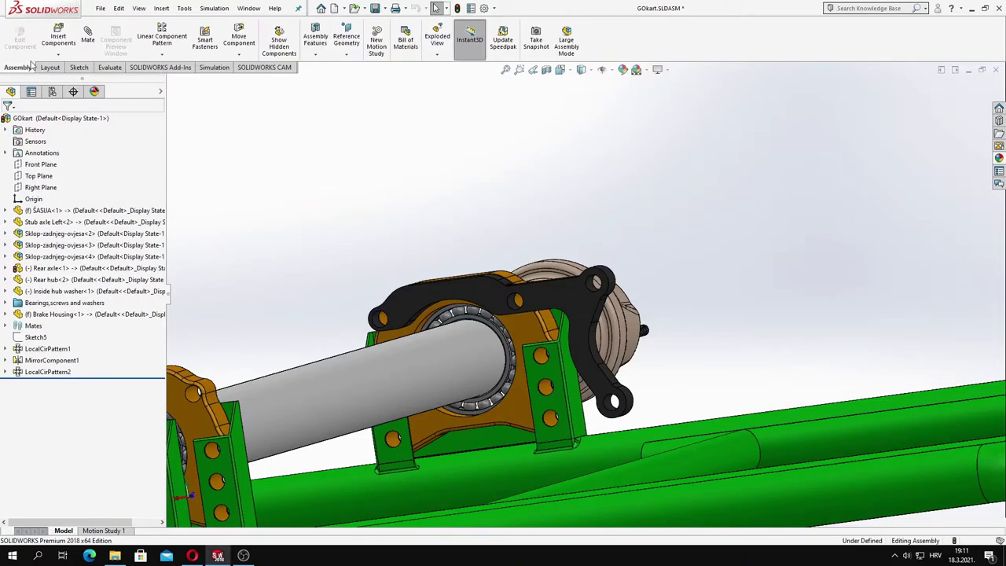
{"action": "left_click", "coordinate": [58, 41]}
{"action": "double_click", "coordinate": [504, 192]}
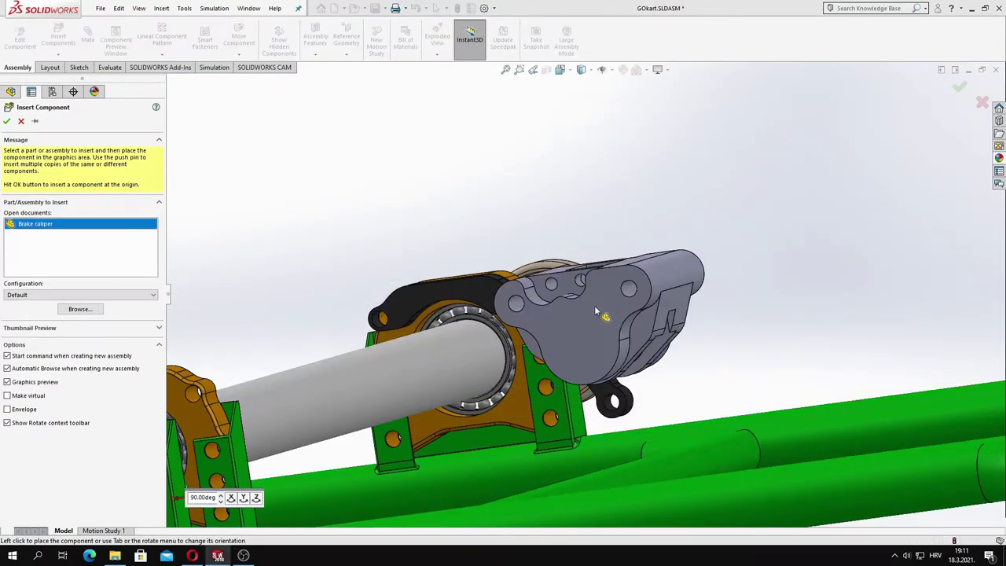
{"action": "left_click", "coordinate": [566, 225]}
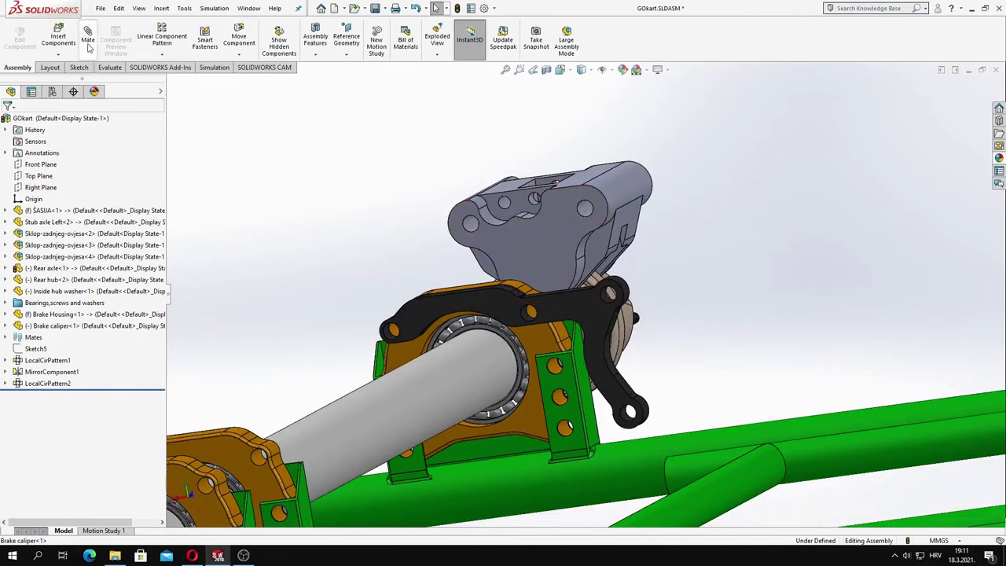
{"action": "left_click", "coordinate": [238, 53]}
{"action": "mouse_move", "coordinate": [503, 205]}
{"action": "left_mouse_down"}
{"action": "mouse_move", "coordinate": [554, 308]}
{"action": "mouse_move", "coordinate": [598, 260]}
{"action": "left_mouse_up"}
{"action": "key", "text": "Escape"}
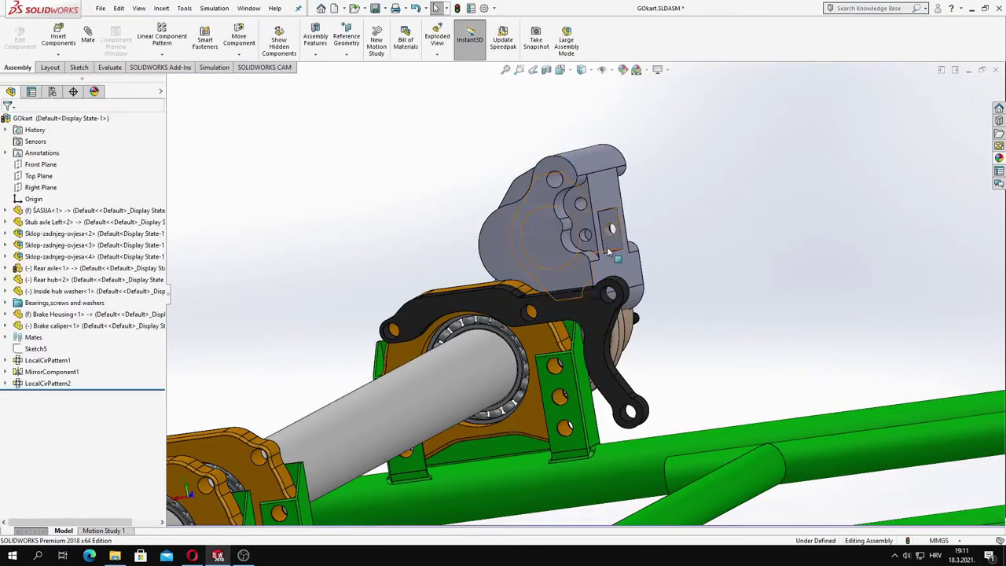
{"action": "middle_click_drag", "start_coordinate": [598, 260], "coordinate": [616, 248]}
Mate the caliper to the Brake Housing with a coincident face mate and concentric hole mates
{"action": "left_click", "coordinate": [88, 39]}
{"action": "left_click", "coordinate": [606, 228]}
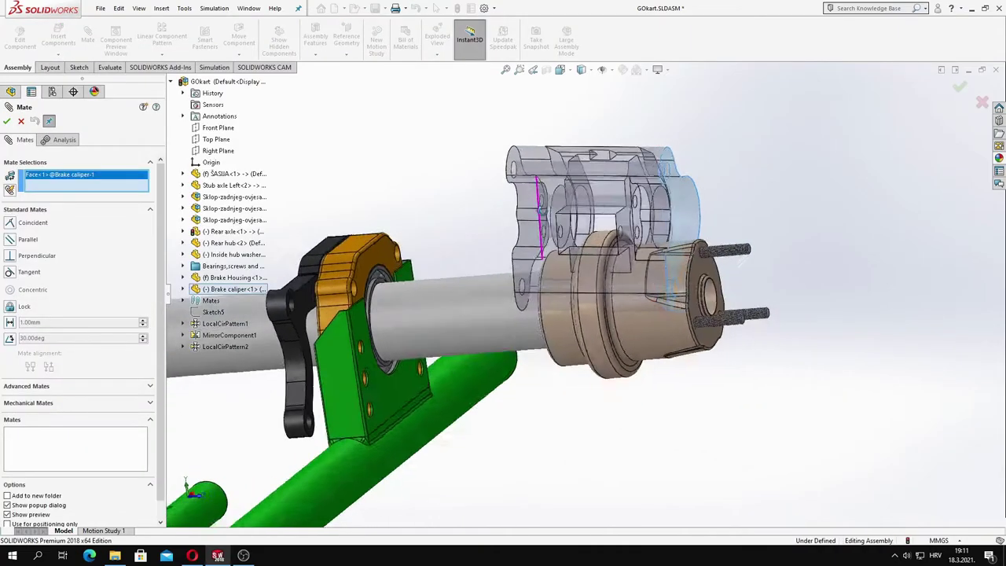
{"action": "left_click", "coordinate": [375, 333]}
{"action": "left_click", "coordinate": [357, 345]}
{"action": "mouse_move", "coordinate": [377, 338]}
{"action": "middle_mouse_down"}
{"action": "mouse_move", "coordinate": [440, 346]}
{"action": "mouse_move", "coordinate": [496, 444]}
{"action": "middle_mouse_up"}
{"action": "scroll", "coordinate": [443, 349], "scroll_direction": "down", "scroll_amount": 3}
{"action": "left_click", "coordinate": [436, 350]}
{"action": "left_click", "coordinate": [433, 353]}
{"action": "scroll", "coordinate": [434, 429], "scroll_direction": "down", "scroll_amount": 3}
{"action": "left_click", "coordinate": [542, 405]}
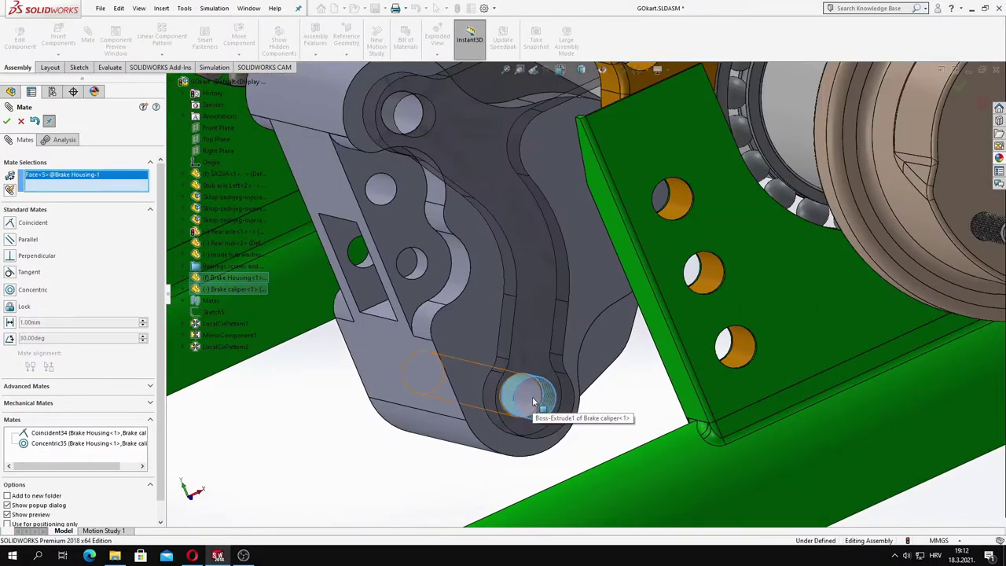
{"action": "left_click", "coordinate": [523, 399]}
{"action": "key", "text": "Return"}
{"action": "key", "text": "Return"}
{"action": "mouse_move", "coordinate": [381, 192]}
{"action": "middle_mouse_down"}
{"action": "mouse_move", "coordinate": [450, 105]}
{"action": "mouse_move", "coordinate": [396, 209]}
{"action": "mouse_move", "coordinate": [546, 342]}
{"action": "mouse_move", "coordinate": [359, 309]}
{"action": "mouse_move", "coordinate": [349, 342]}
{"action": "middle_mouse_up"}
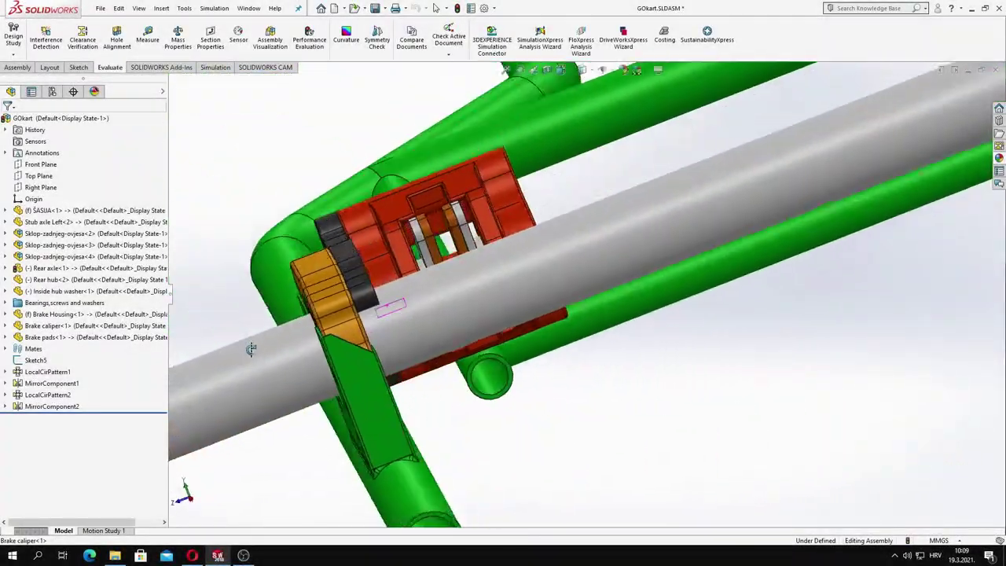
Create a new blank Part document, Part1, from the File menu
{"action": "mouse_move", "coordinate": [251, 349]}
{"action": "middle_mouse_down"}
{"action": "mouse_move", "coordinate": [409, 279]}
{"action": "mouse_move", "coordinate": [569, 364]}
{"action": "middle_mouse_up"}
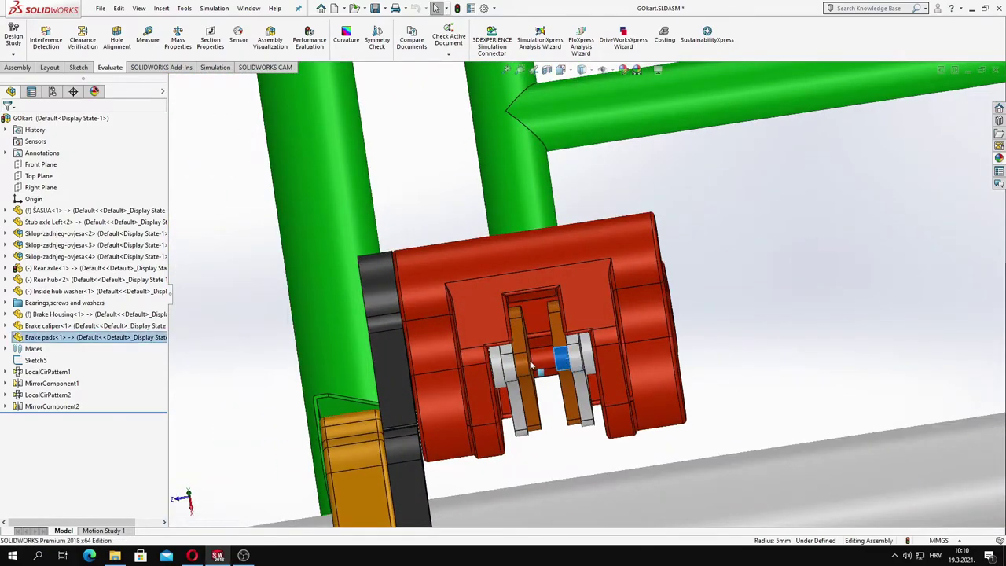
{"action": "mouse_move", "coordinate": [559, 441]}
{"action": "middle_mouse_down"}
{"action": "mouse_move", "coordinate": [697, 389]}
{"action": "mouse_move", "coordinate": [676, 389]}
{"action": "middle_mouse_up"}
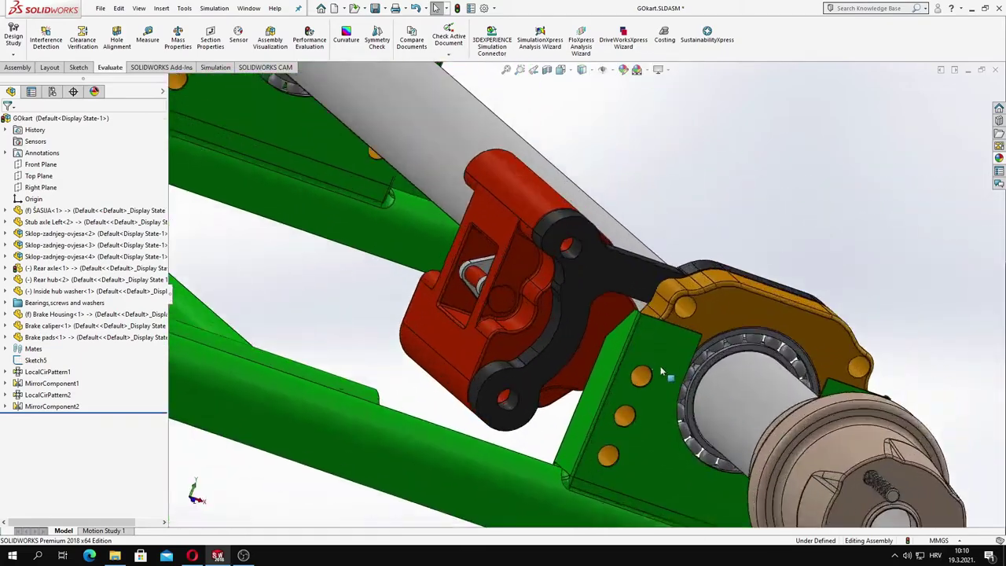
{"action": "left_click", "coordinate": [100, 8]}
{"action": "left_click", "coordinate": [118, 27]}
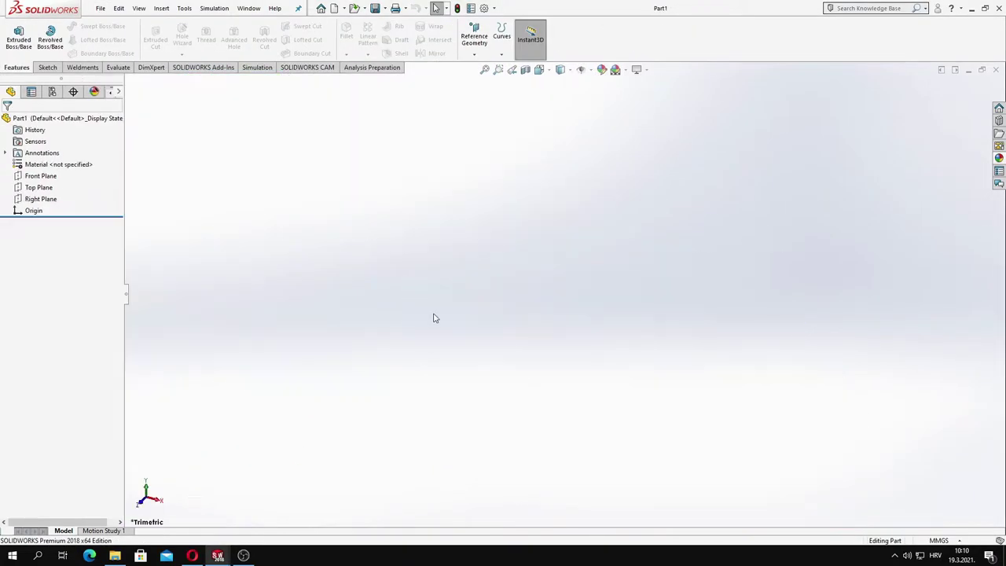
On the Front Plane, sketch two concentric circles at the origin for Ø80 and Ø135
{"action": "left_click", "coordinate": [43, 161]}
{"action": "left_click", "coordinate": [88, 26]}
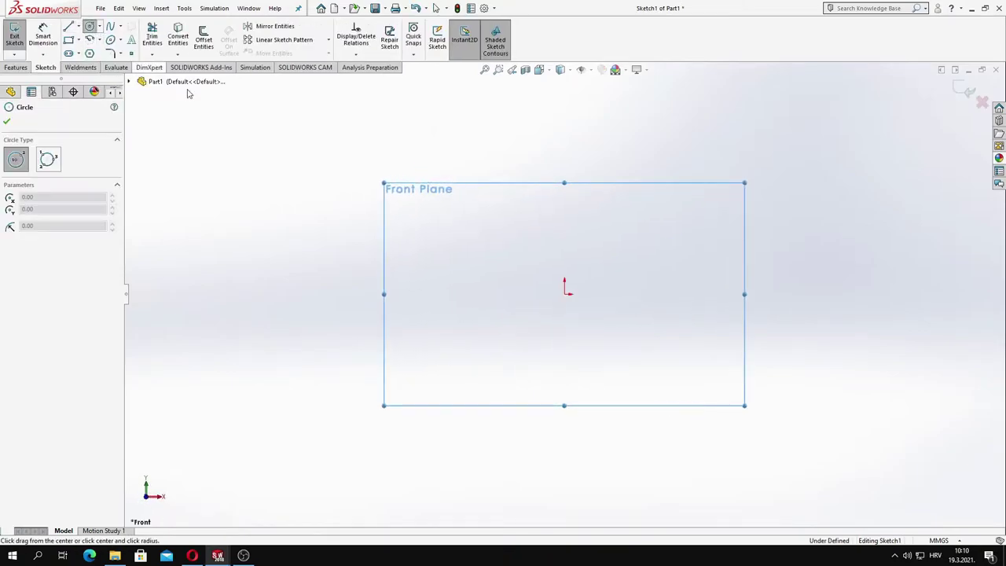
{"action": "left_click", "coordinate": [564, 294]}
{"action": "left_click", "coordinate": [615, 344]}
{"action": "left_click", "coordinate": [564, 294]}
{"action": "left_click", "coordinate": [703, 382]}
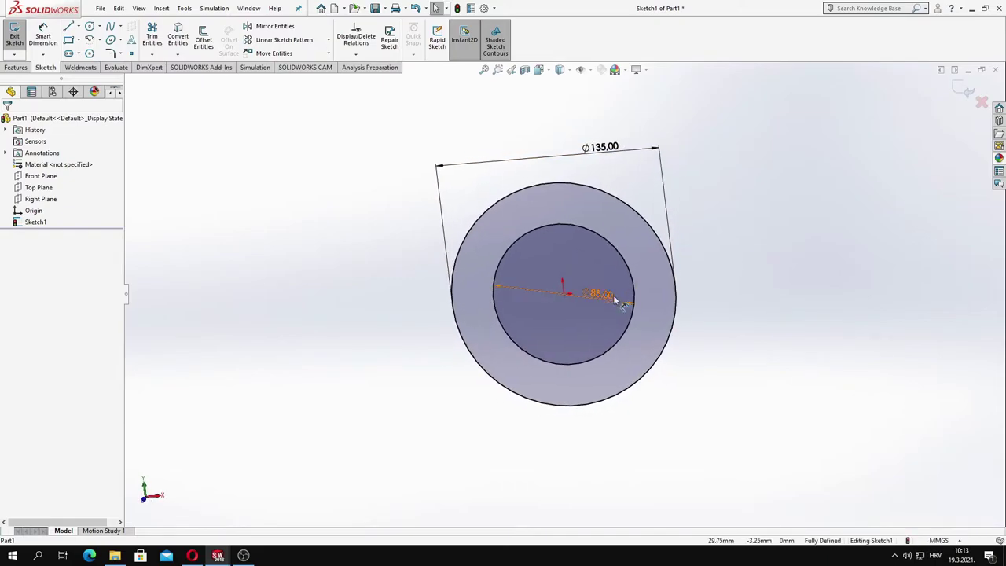
Extrude the ring sketch mid-plane to a 7.80 mm thickness
{"action": "left_click", "coordinate": [15, 68]}
{"action": "left_click", "coordinate": [18, 37]}
{"action": "left_click", "coordinate": [56, 184]}
{"action": "left_click", "coordinate": [48, 206]}
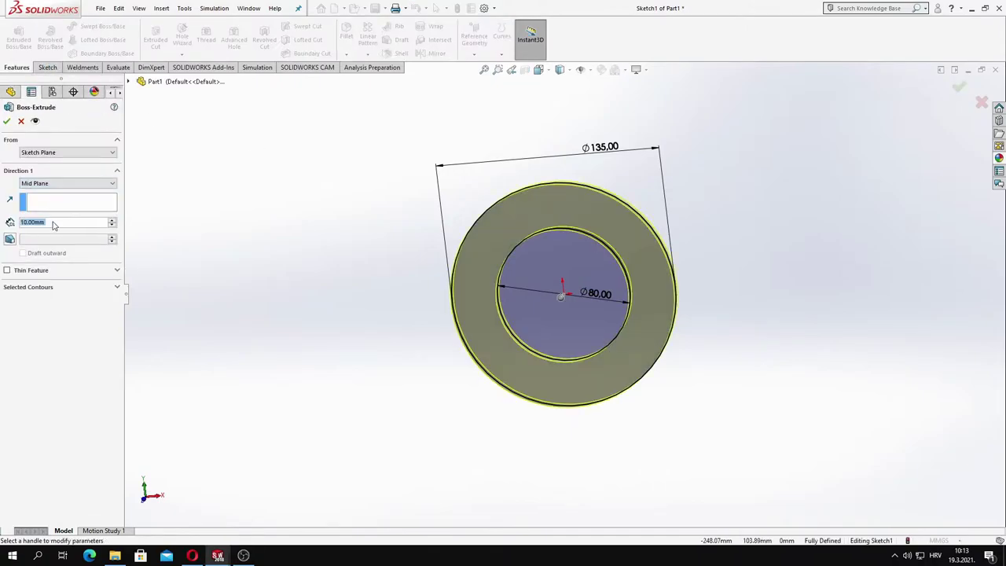
{"action": "mouse_move", "coordinate": [409, 242]}
{"action": "middle_mouse_down"}
{"action": "mouse_move", "coordinate": [364, 257]}
{"action": "mouse_move", "coordinate": [545, 275]}
{"action": "middle_mouse_up"}
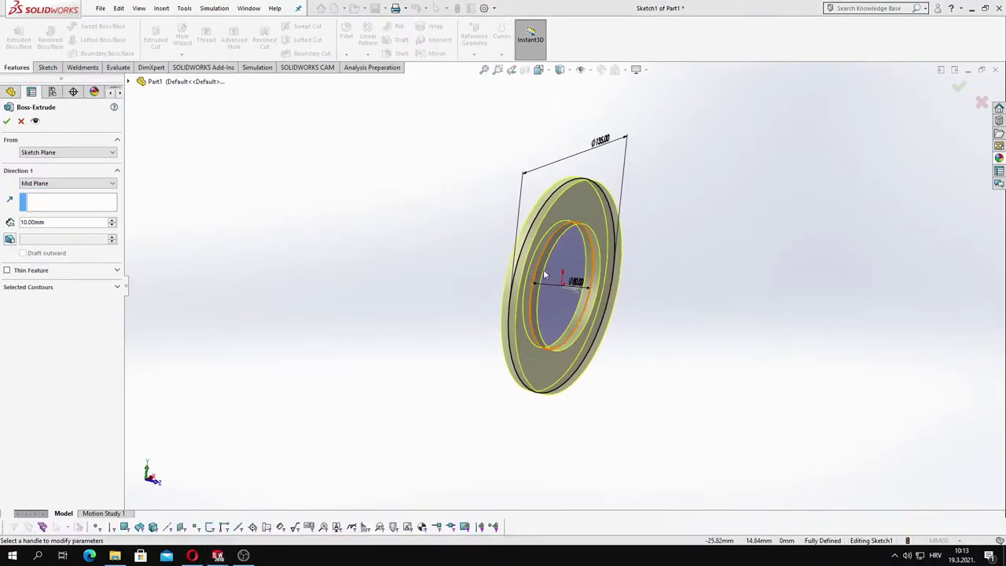
{"action": "left_click", "coordinate": [52, 222]}
{"action": "type", "text": "7.8"}
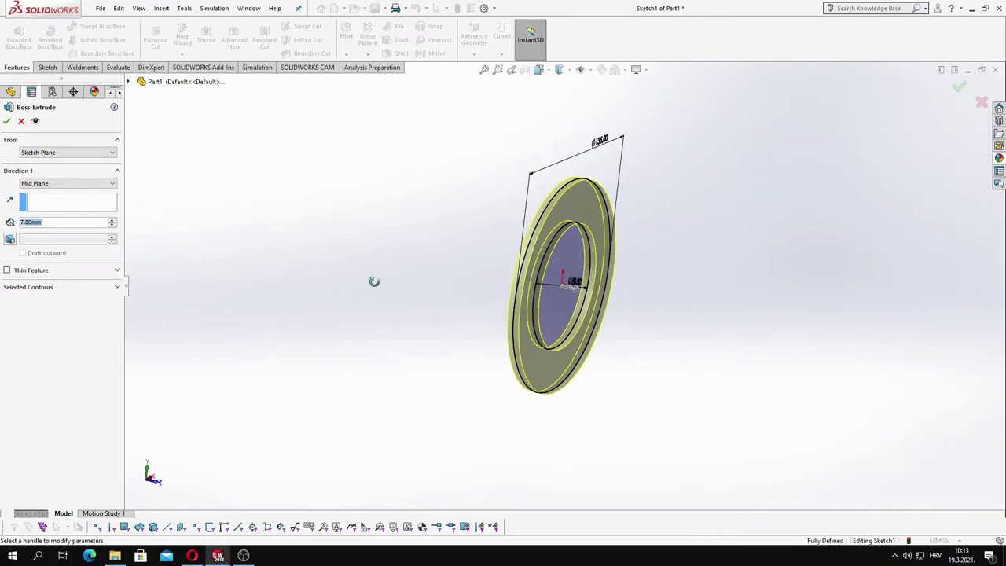
{"action": "mouse_move", "coordinate": [373, 281]}
{"action": "middle_mouse_down"}
{"action": "mouse_move", "coordinate": [442, 394]}
{"action": "mouse_move", "coordinate": [543, 417]}
{"action": "mouse_move", "coordinate": [535, 413]}
{"action": "mouse_move", "coordinate": [563, 323]}
{"action": "mouse_move", "coordinate": [647, 422]}
{"action": "mouse_move", "coordinate": [593, 427]}
{"action": "mouse_move", "coordinate": [632, 433]}
{"action": "middle_mouse_up"}
{"action": "key", "text": "Return"}
{"action": "left_click", "coordinate": [566, 339]}
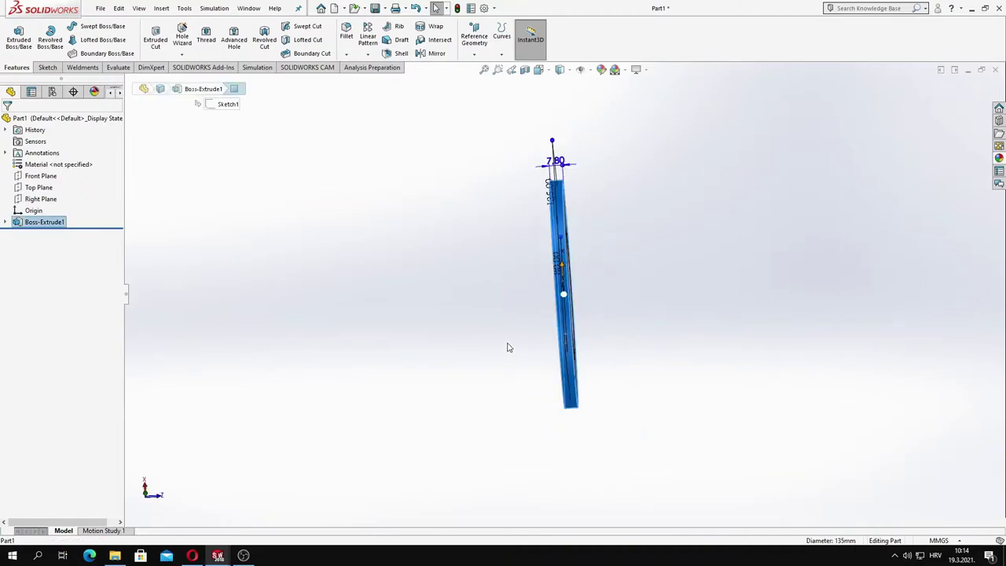
Add Plane1 tangent to the outer rim face, referenced to the Top Plane, and view it Normal To
{"action": "left_click", "coordinate": [572, 324]}
{"action": "left_click", "coordinate": [611, 348]}
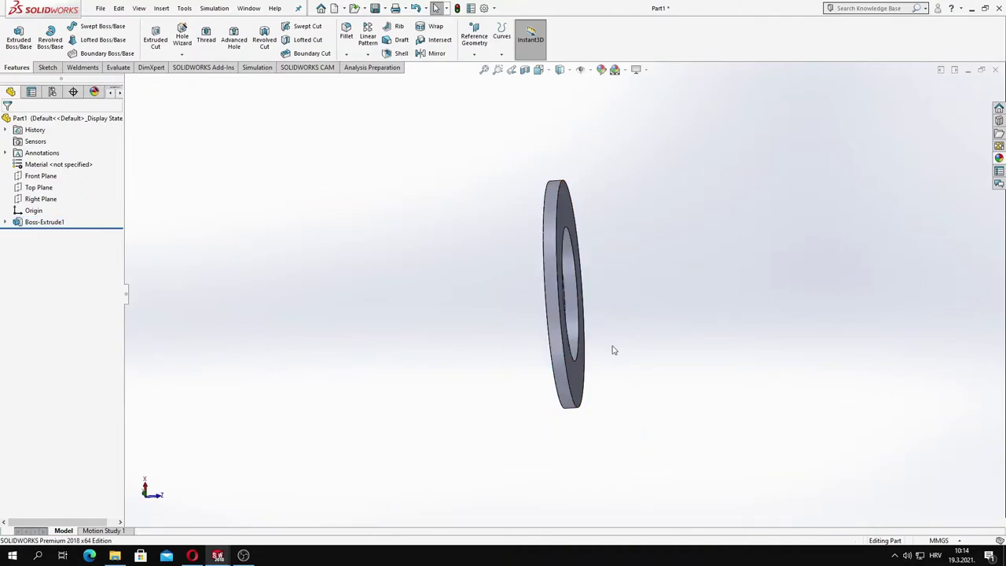
{"action": "mouse_move", "coordinate": [611, 348]}
{"action": "middle_mouse_down"}
{"action": "mouse_move", "coordinate": [555, 276]}
{"action": "mouse_move", "coordinate": [535, 284]}
{"action": "mouse_move", "coordinate": [125, 202]}
{"action": "middle_mouse_up"}
{"action": "left_click", "coordinate": [539, 281]}
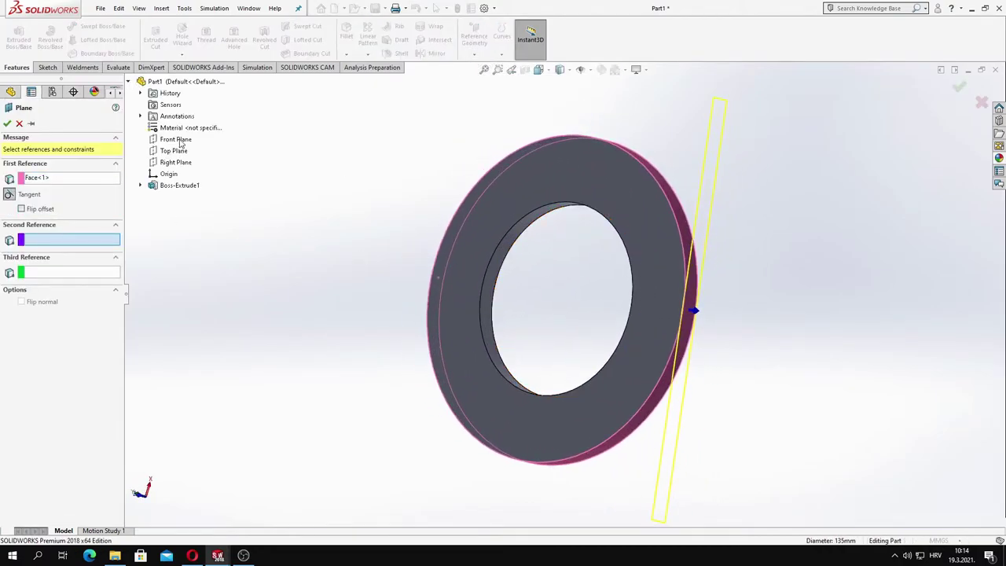
{"action": "left_click", "coordinate": [176, 140]}
{"action": "key", "text": "Delete"}
{"action": "left_click", "coordinate": [168, 154]}
{"action": "mouse_move", "coordinate": [169, 155]}
{"action": "middle_mouse_down"}
{"action": "mouse_move", "coordinate": [491, 368]}
{"action": "mouse_move", "coordinate": [516, 352]}
{"action": "mouse_move", "coordinate": [502, 342]}
{"action": "middle_mouse_up"}
{"action": "key", "text": "Return"}
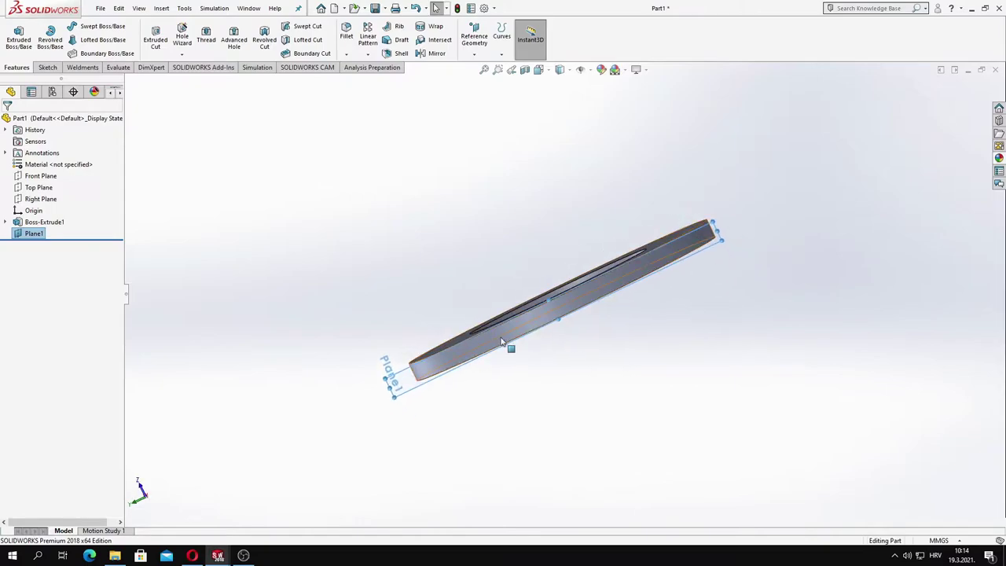
{"action": "key", "text": "space"}
{"action": "left_click", "coordinate": [434, 383]}
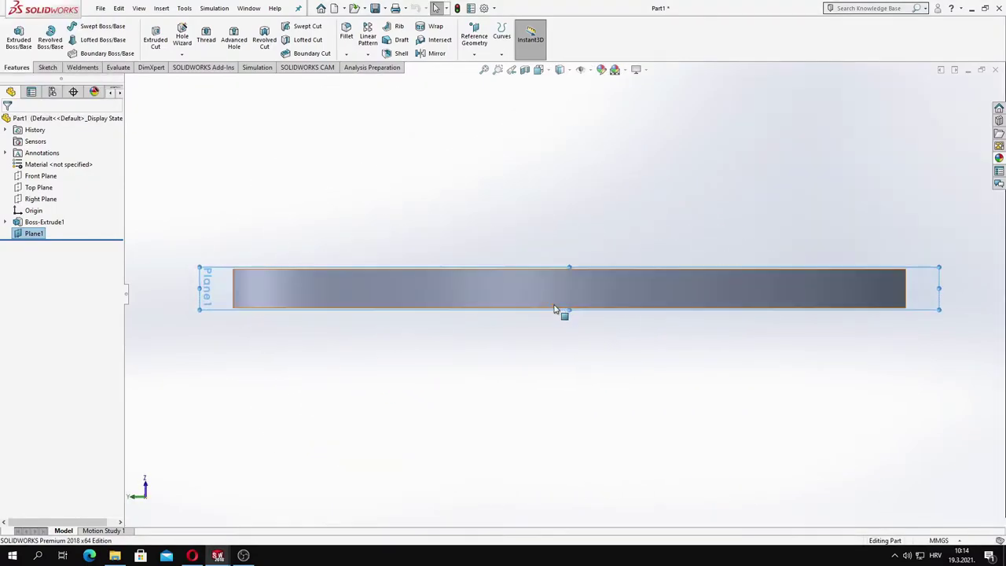
Start a sketch on Plane1 and draw a centre rectangle at the origin
{"action": "left_click", "coordinate": [49, 69]}
{"action": "left_click", "coordinate": [72, 40]}
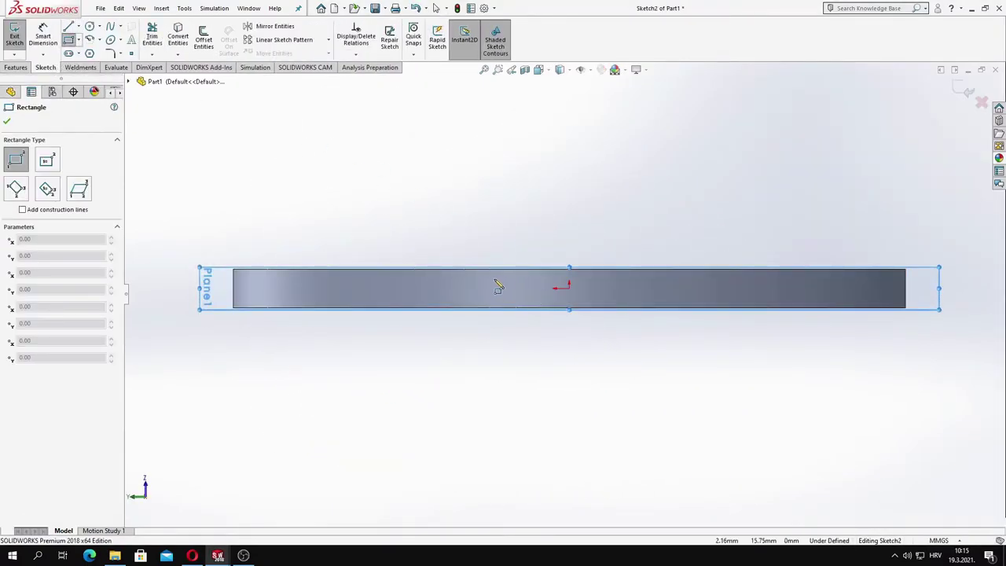
{"action": "left_click", "coordinate": [103, 66]}
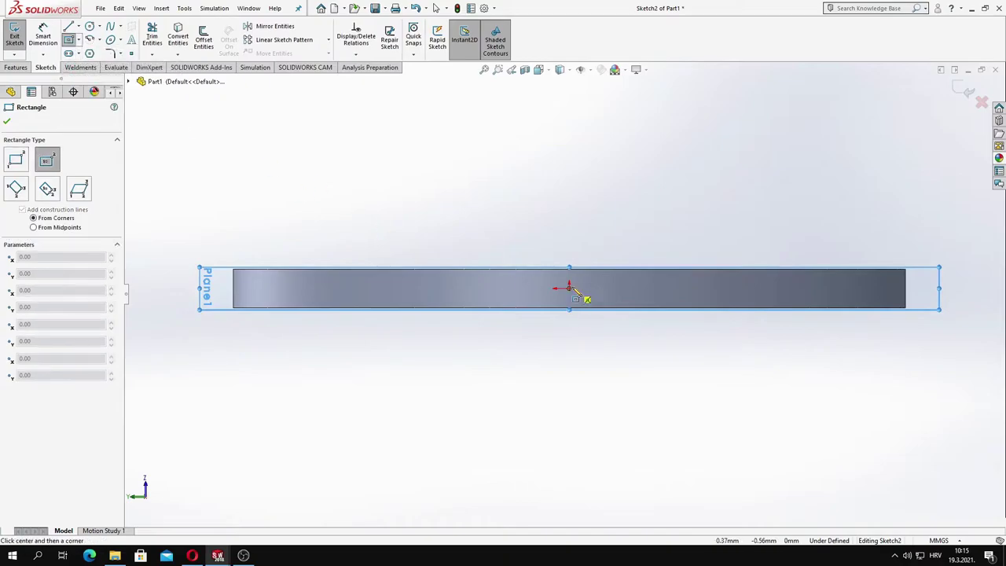
{"action": "left_click", "coordinate": [617, 307]}
{"action": "key", "text": "Escape"}
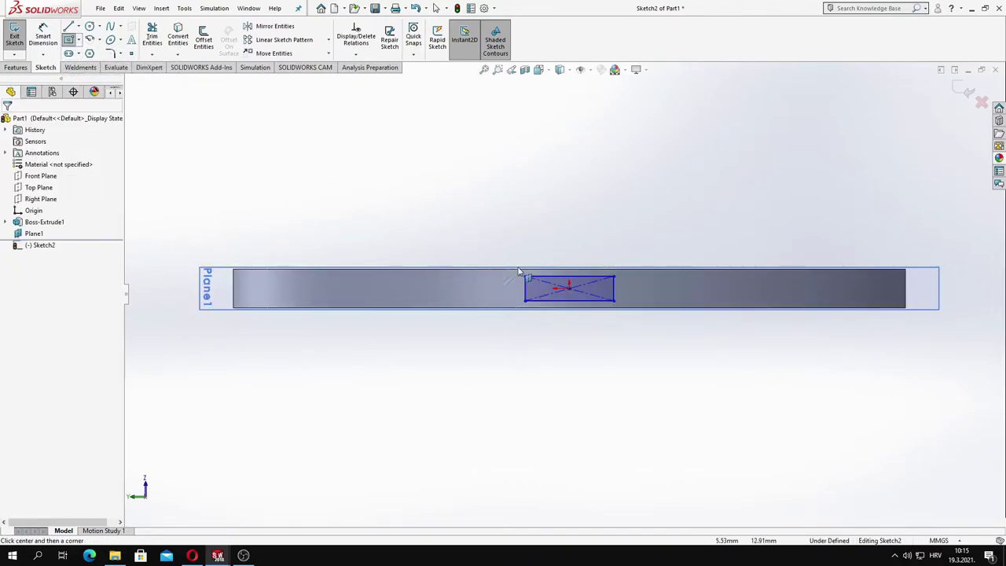
{"action": "mouse_move", "coordinate": [522, 272]}
{"action": "middle_mouse_down"}
{"action": "mouse_move", "coordinate": [517, 341]}
{"action": "mouse_move", "coordinate": [503, 314]}
{"action": "middle_mouse_up"}
Dimension the rectangle to 4 mm height and 15 mm width
{"action": "left_click", "coordinate": [571, 307]}
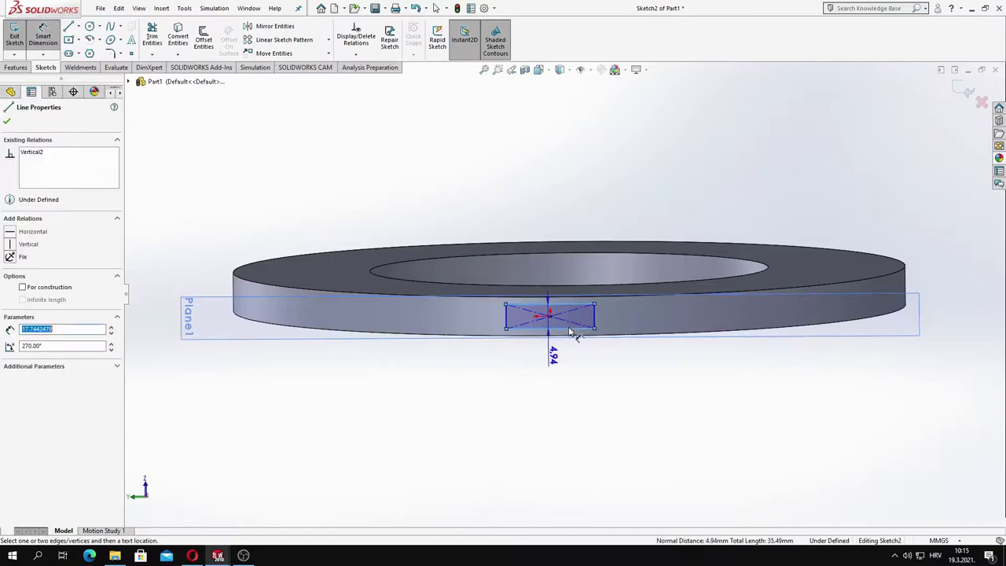
{"action": "left_click", "coordinate": [550, 329]}
{"action": "left_click", "coordinate": [643, 314]}
{"action": "key", "text": "Return"}
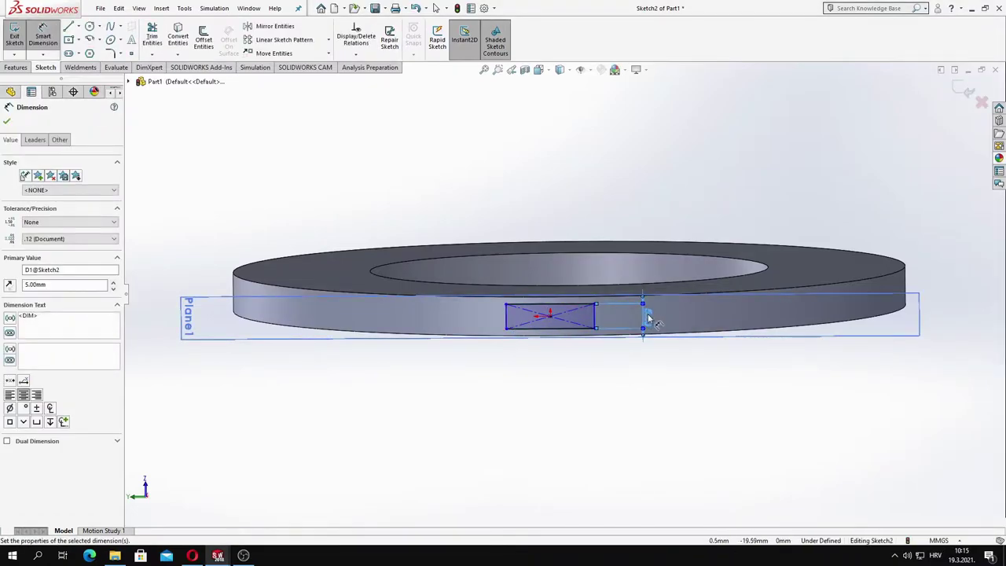
{"action": "key", "text": "Escape"}
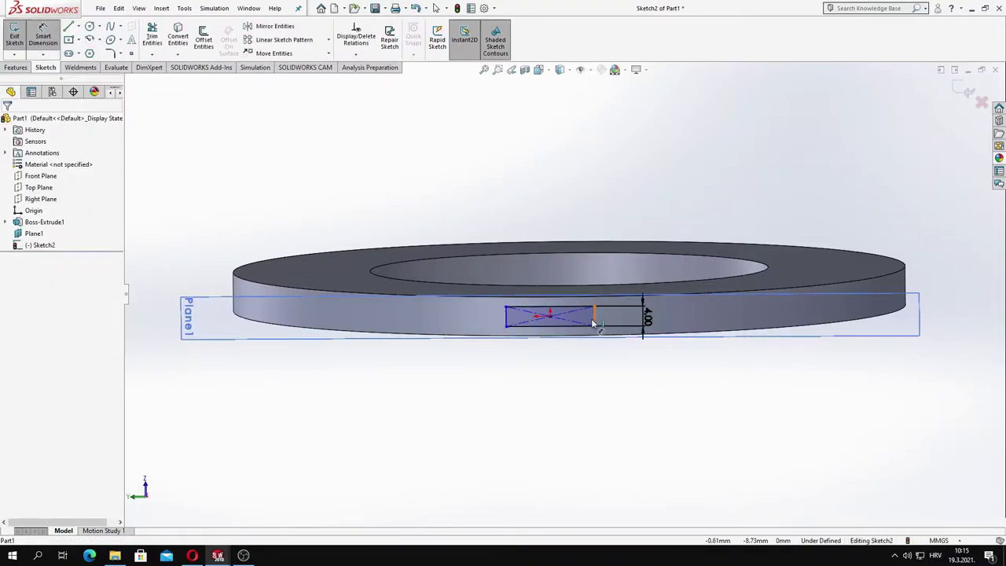
{"action": "left_click", "coordinate": [594, 323]}
{"action": "left_click", "coordinate": [545, 264]}
{"action": "type", "text": "15"}
{"action": "key", "text": "Return"}
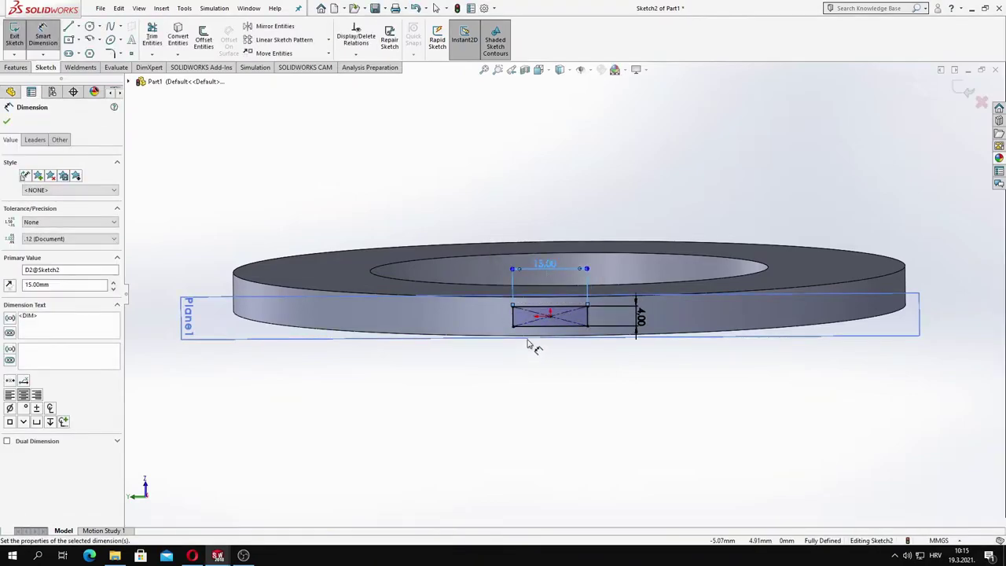
{"action": "left_click", "coordinate": [964, 90]}
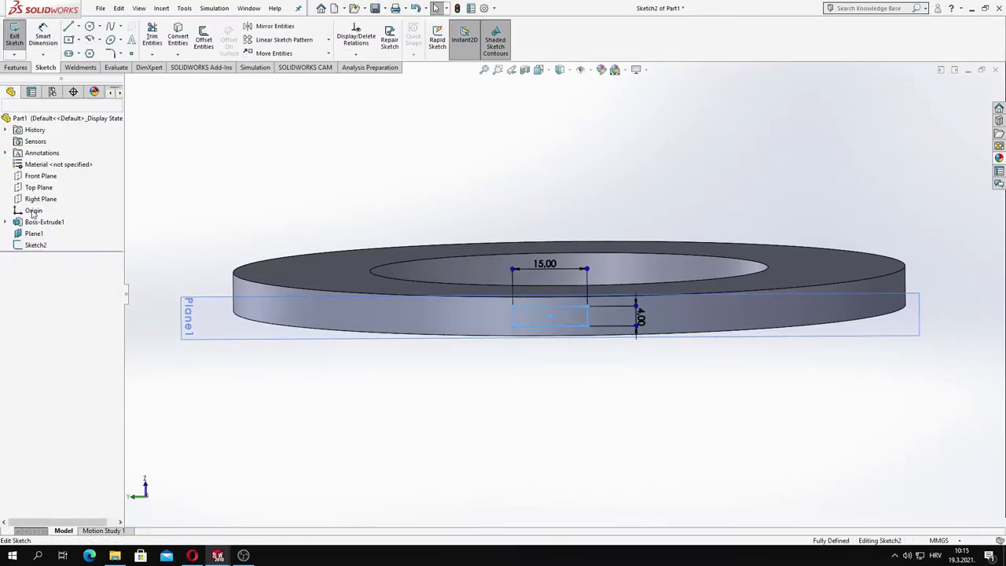
Cut the rectangle as a slot through the rim up to the inner hole face
{"action": "left_click", "coordinate": [22, 68]}
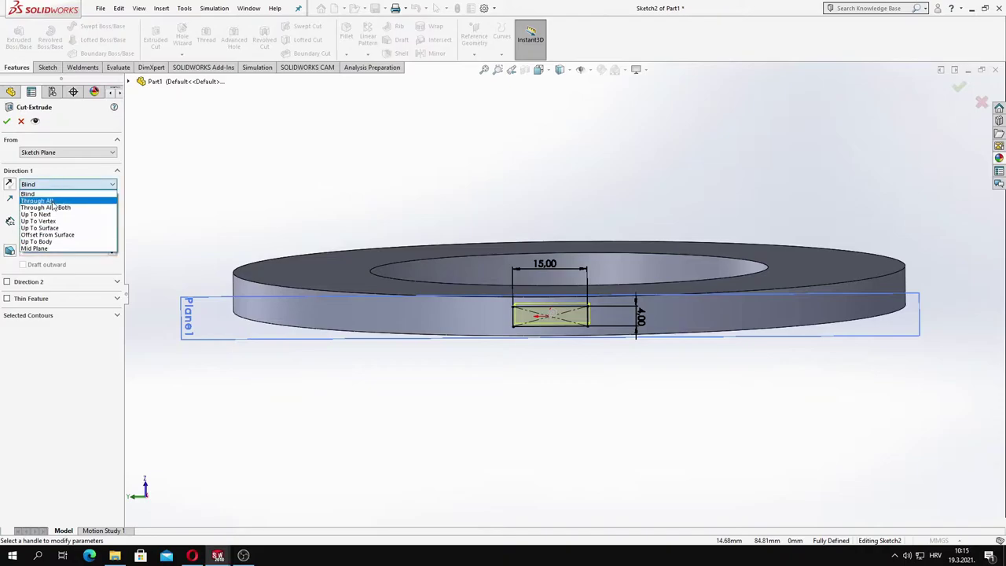
{"action": "mouse_move", "coordinate": [140, 231]}
{"action": "middle_mouse_down"}
{"action": "mouse_move", "coordinate": [453, 445]}
{"action": "mouse_move", "coordinate": [499, 398]}
{"action": "mouse_move", "coordinate": [535, 421]}
{"action": "mouse_move", "coordinate": [543, 327]}
{"action": "mouse_move", "coordinate": [541, 337]}
{"action": "mouse_move", "coordinate": [378, 227]}
{"action": "middle_mouse_up"}
{"action": "left_click", "coordinate": [453, 445]}
{"action": "key", "text": "Return"}
Pattern the slot about the ring's outer edge: 10 equally spaced instances over 360°
{"action": "left_click", "coordinate": [393, 80]}
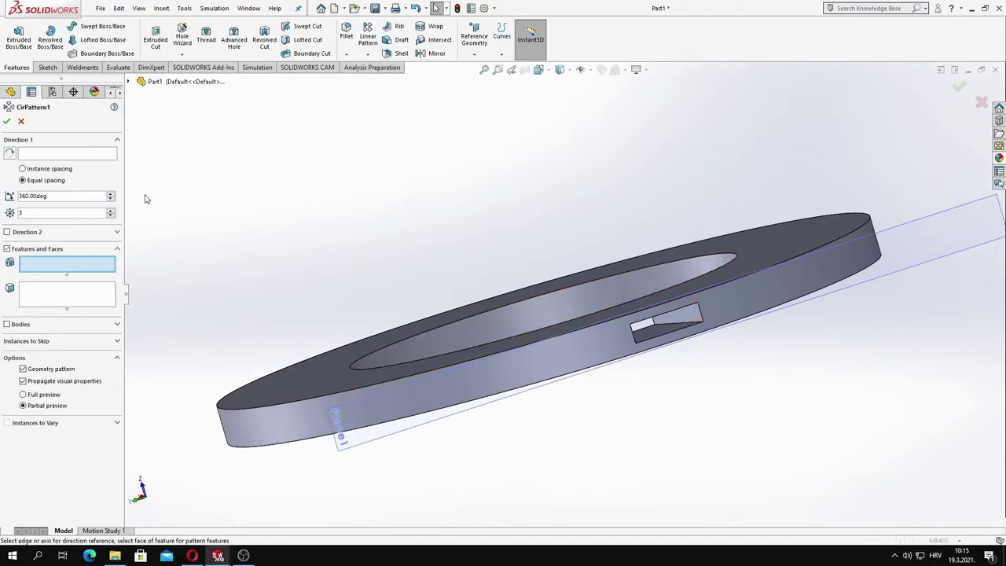
{"action": "left_click", "coordinate": [483, 352]}
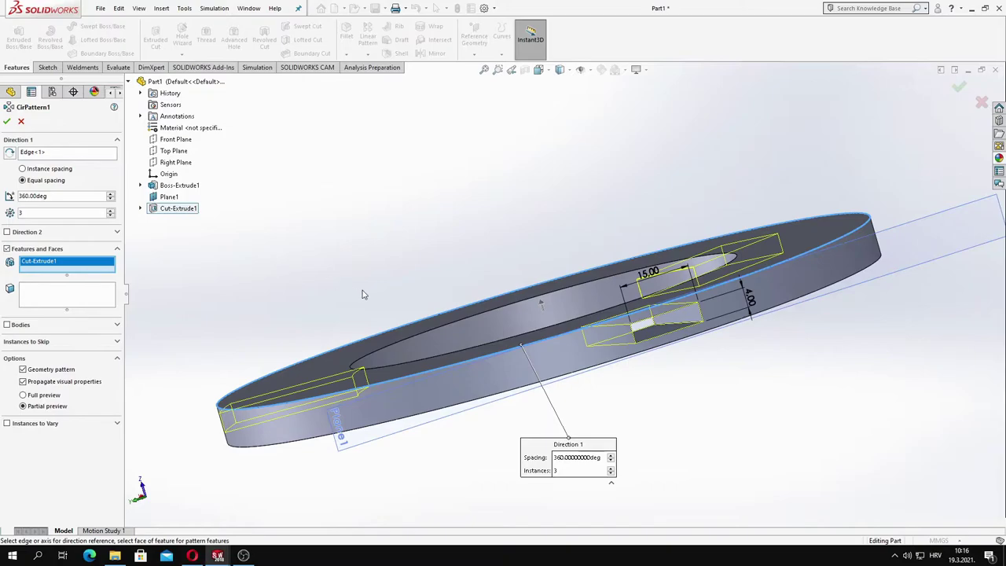
{"action": "middle_click_drag", "start_coordinate": [363, 294], "coordinate": [358, 354]}
{"action": "left_click", "coordinate": [111, 210]}
{"action": "left_click", "coordinate": [112, 210]}
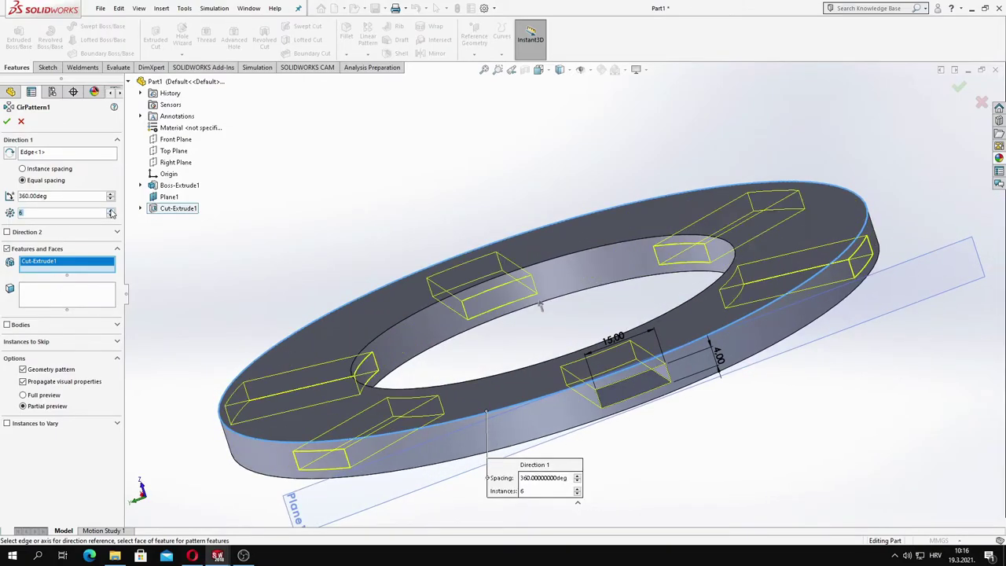
{"action": "left_click", "coordinate": [112, 210]}
{"action": "left_click", "coordinate": [112, 210]}
{"action": "left_click", "coordinate": [112, 210]}
{"action": "mouse_move", "coordinate": [448, 331]}
{"action": "middle_mouse_down"}
{"action": "mouse_move", "coordinate": [476, 307]}
{"action": "mouse_move", "coordinate": [556, 307]}
{"action": "mouse_move", "coordinate": [529, 359]}
{"action": "mouse_move", "coordinate": [529, 196]}
{"action": "middle_mouse_up"}
{"action": "left_click", "coordinate": [6, 120]}
Edit the slot circular pattern to change its number of instances
{"action": "left_click", "coordinate": [39, 257]}
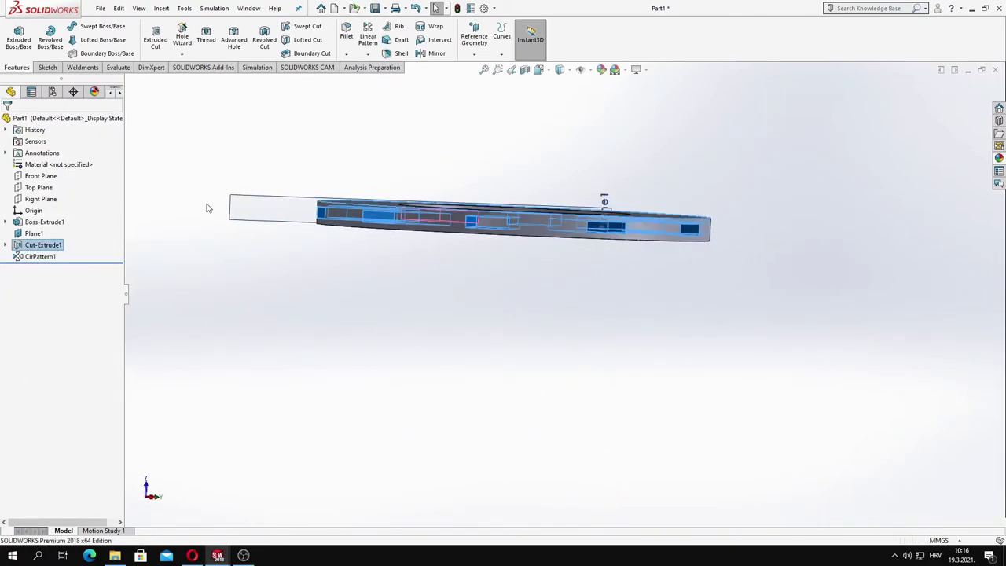
{"action": "left_click", "coordinate": [112, 214]}
{"action": "key", "text": "Return"}
{"action": "mouse_move", "coordinate": [479, 240]}
{"action": "middle_mouse_down"}
{"action": "mouse_move", "coordinate": [353, 328]}
{"action": "mouse_move", "coordinate": [272, 360]}
{"action": "mouse_move", "coordinate": [412, 323]}
{"action": "mouse_move", "coordinate": [522, 427]}
{"action": "mouse_move", "coordinate": [544, 396]}
{"action": "mouse_move", "coordinate": [543, 425]}
{"action": "mouse_move", "coordinate": [524, 420]}
{"action": "mouse_move", "coordinate": [524, 439]}
{"action": "mouse_move", "coordinate": [530, 385]}
{"action": "mouse_move", "coordinate": [566, 384]}
{"action": "middle_mouse_up"}
Hide Plane1, turn to face the ring, and start a sketch on its front face
{"action": "right_click", "coordinate": [34, 234]}
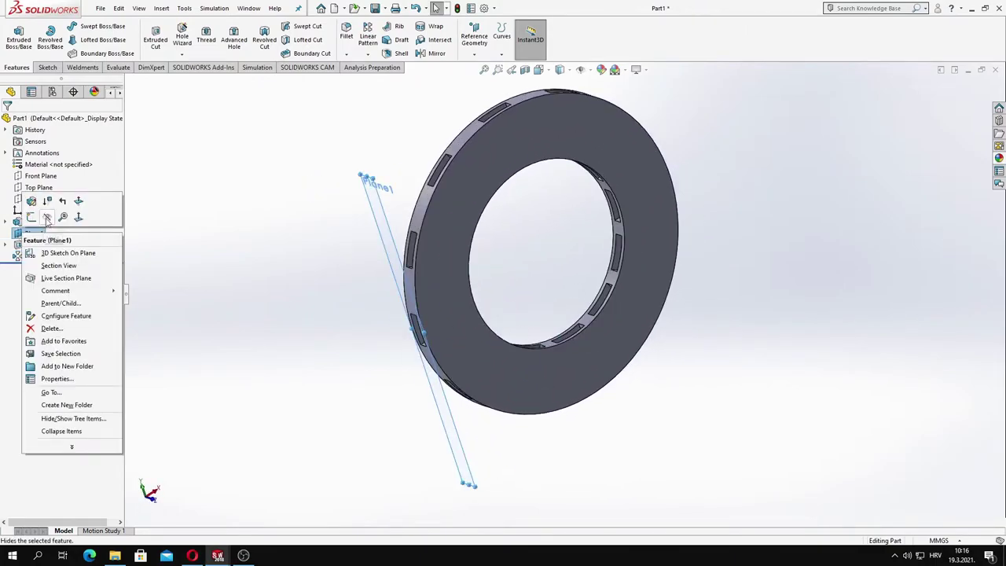
{"action": "left_click", "coordinate": [47, 218]}
{"action": "key", "text": "ctrl+8"}
{"action": "scroll", "coordinate": [563, 405], "scroll_direction": "down", "scroll_amount": 3}
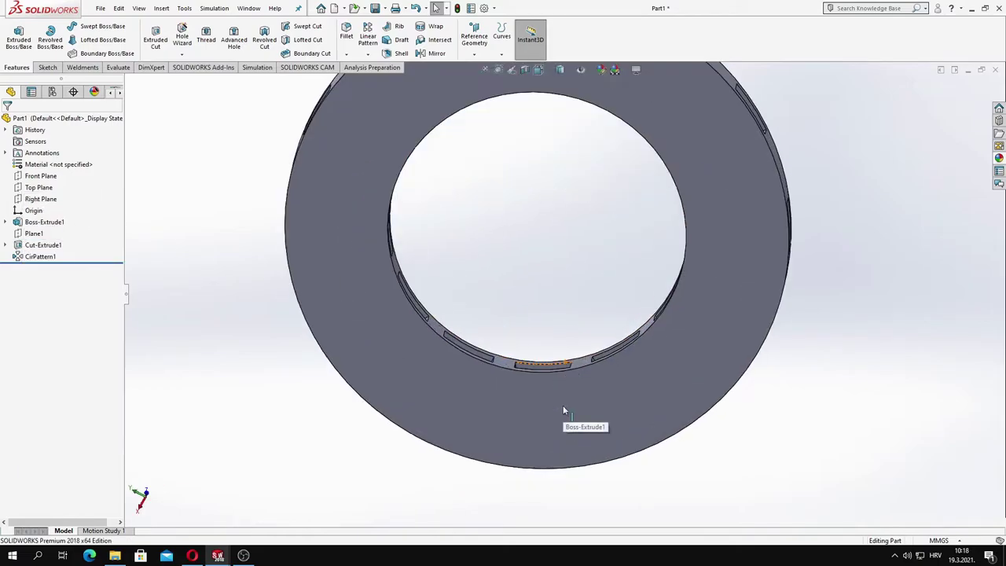
{"action": "left_click", "coordinate": [563, 405]}
{"action": "left_click", "coordinate": [611, 375]}
{"action": "key", "text": "Escape"}
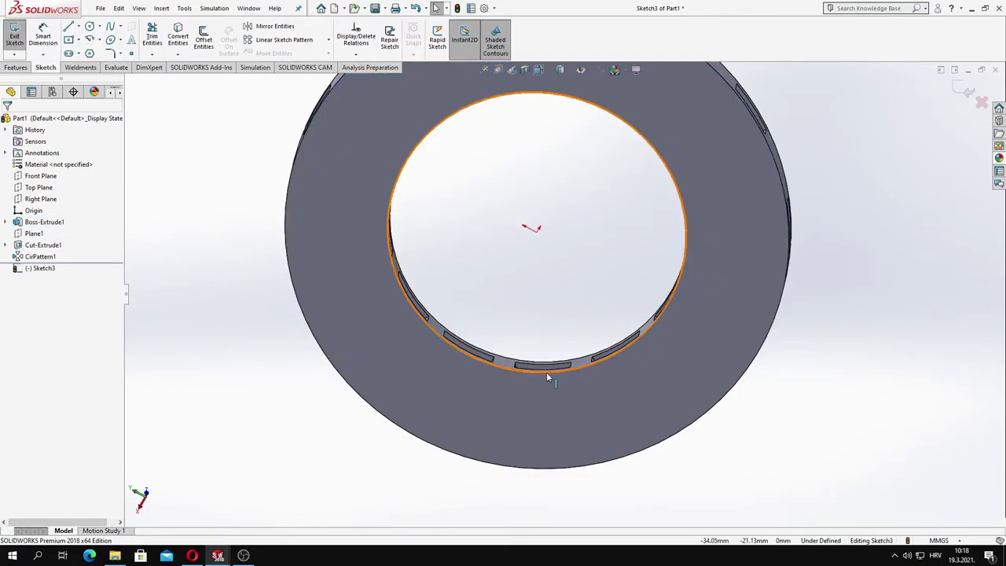
Convert the inner hole edge and draw the lug outline rising from it
{"action": "left_click", "coordinate": [177, 37]}
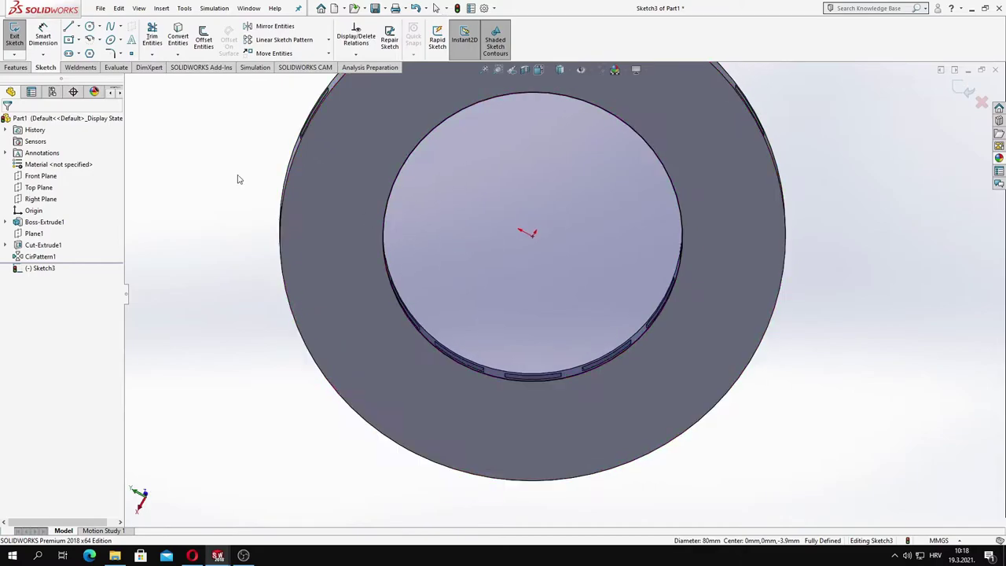
{"action": "left_click", "coordinate": [533, 385]}
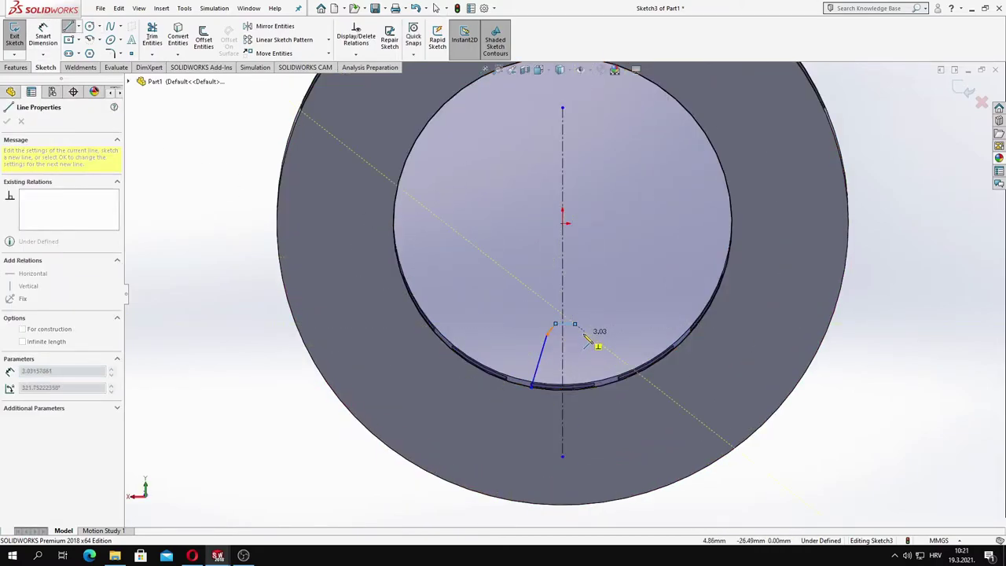
{"action": "left_click", "coordinate": [595, 386]}
{"action": "scroll", "coordinate": [602, 390], "scroll_direction": "down", "scroll_amount": 3}
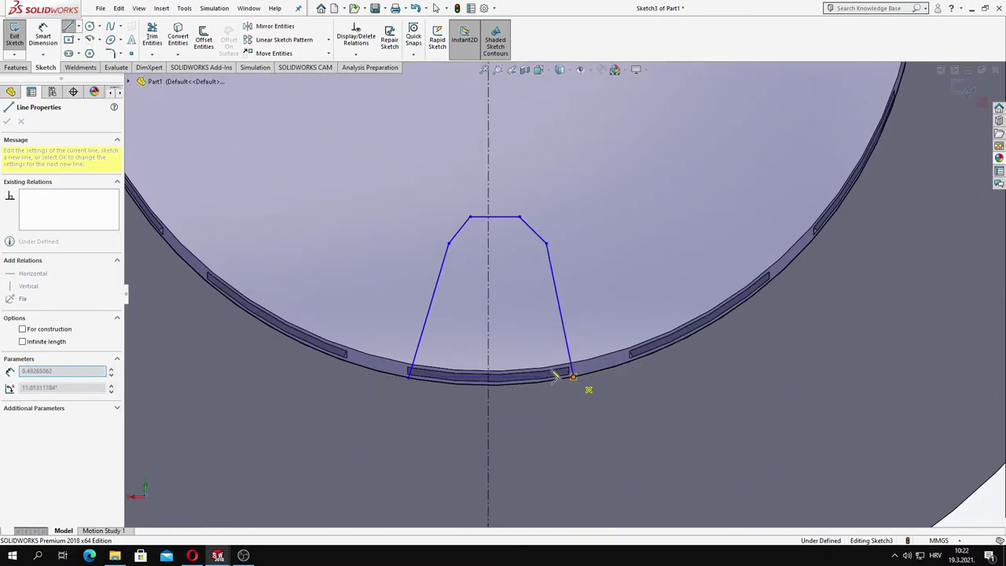
{"action": "key", "text": "Escape"}
Make both bottom endpoints of the lug outline coincident with the ring's inner edge
{"action": "left_click", "coordinate": [416, 391]}
{"action": "left_click", "coordinate": [416, 393], "text": "ctrl"}
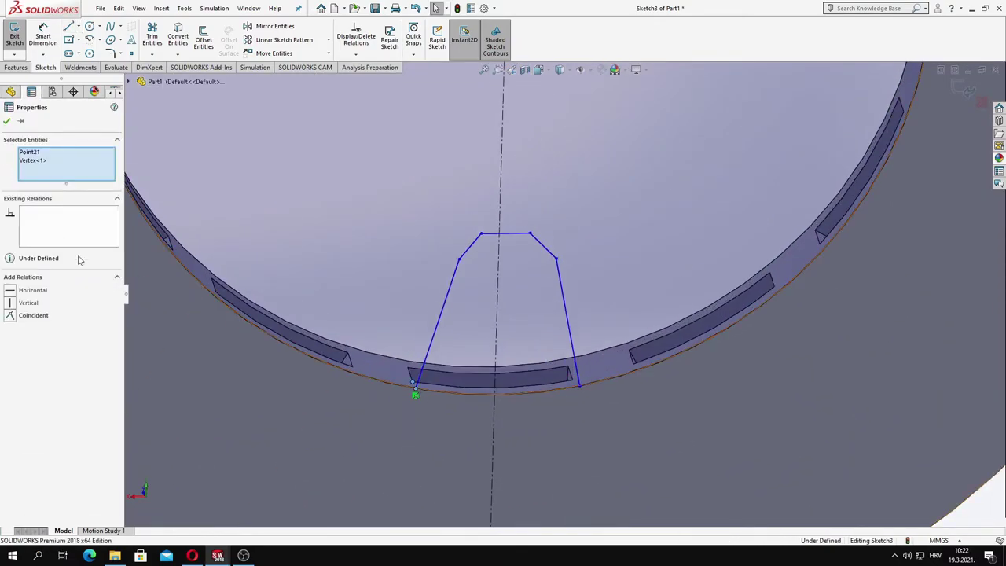
{"action": "left_click", "coordinate": [41, 317]}
{"action": "left_click", "coordinate": [575, 385]}
{"action": "left_click", "coordinate": [580, 393], "text": "ctrl"}
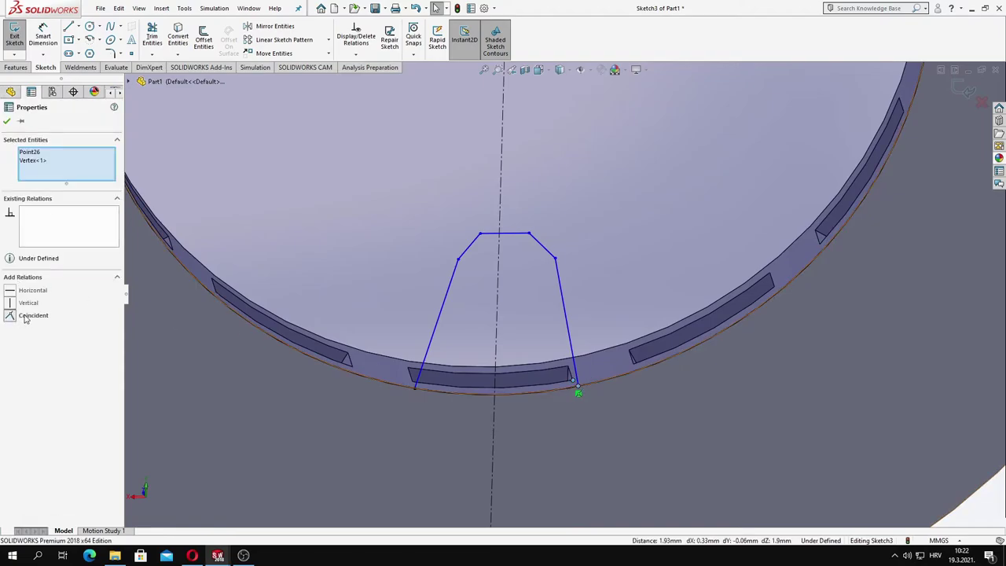
{"action": "left_click", "coordinate": [41, 317]}
Add a relation between the lug's two slanted sides and resolve the over-defined conflict
{"action": "left_click", "coordinate": [474, 283]}
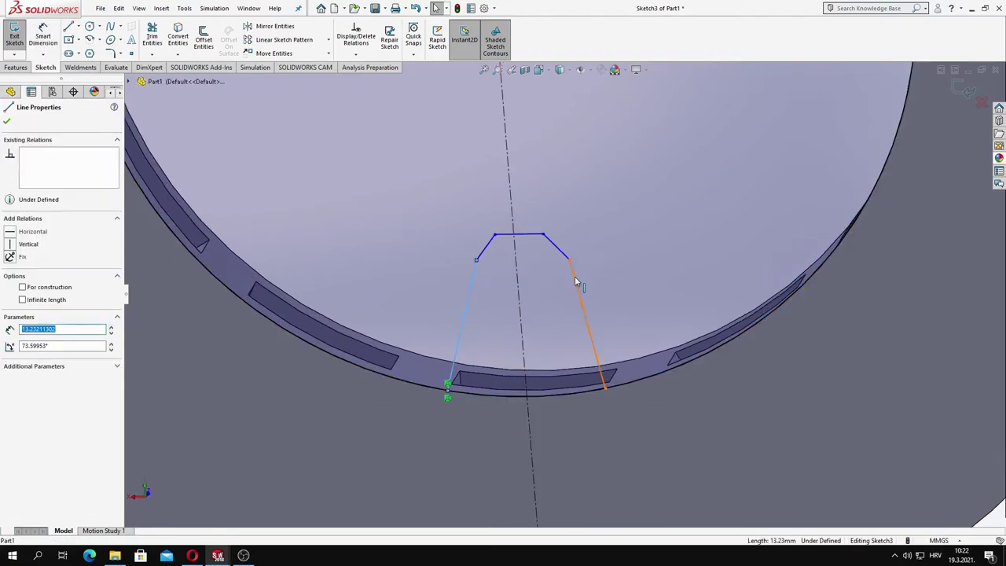
{"action": "left_click", "coordinate": [587, 322], "text": "ctrl"}
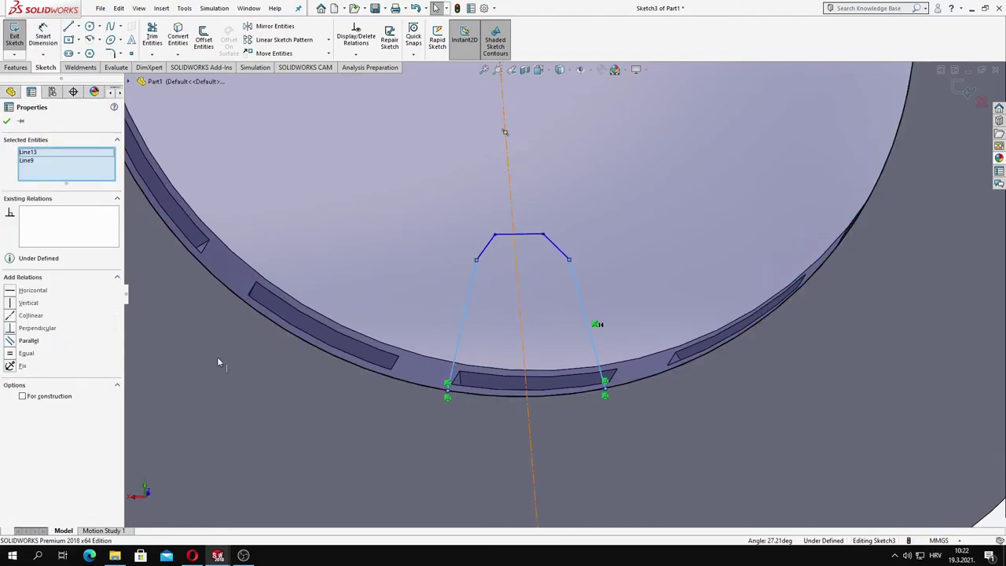
{"action": "left_click", "coordinate": [460, 304]}
{"action": "key", "text": "Return"}
{"action": "scroll", "coordinate": [555, 264], "scroll_direction": "up", "scroll_amount": 2}
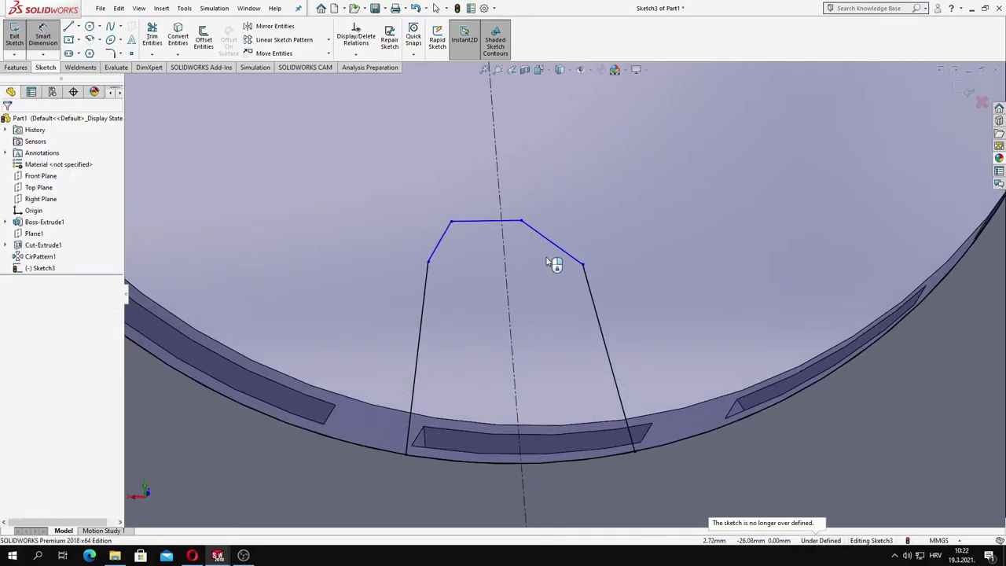
Make the lug's top edge symmetric about the centreline and nudge it slightly lower
{"action": "left_click", "coordinate": [451, 222]}
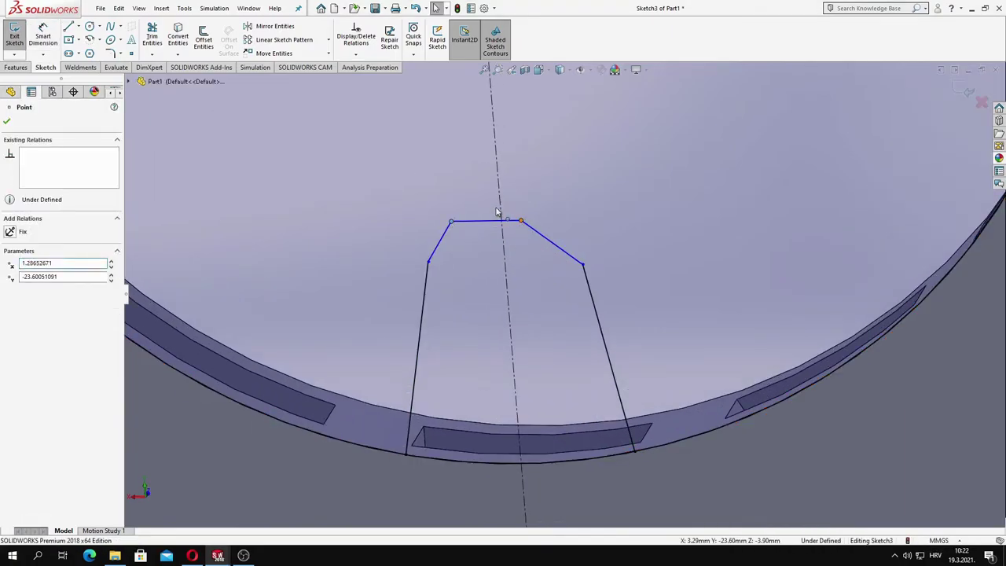
{"action": "left_click", "coordinate": [522, 222], "text": "ctrl"}
{"action": "left_click", "coordinate": [497, 157], "text": "ctrl"}
{"action": "left_click", "coordinate": [33, 290]}
{"action": "scroll", "coordinate": [535, 265], "scroll_direction": "down", "scroll_amount": 3}
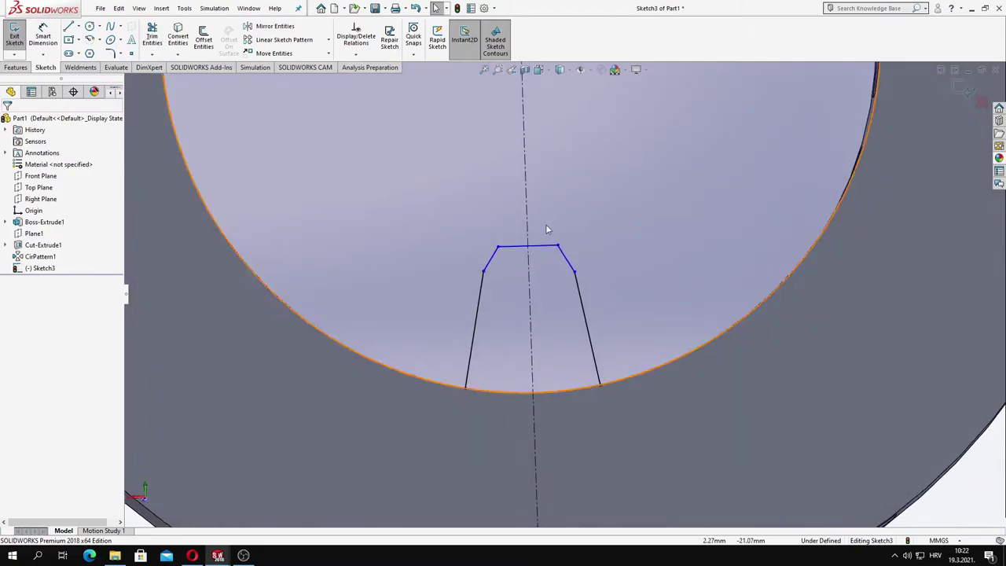
{"action": "left_click_drag", "start_coordinate": [515, 250], "coordinate": [515, 259]}
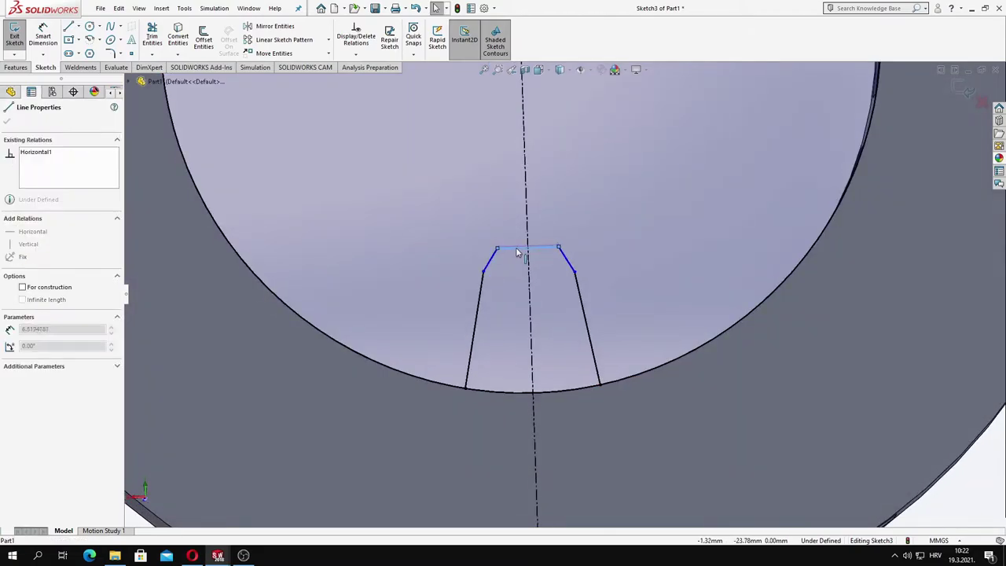
{"action": "mouse_move", "coordinate": [520, 239]}
{"action": "middle_mouse_down"}
{"action": "mouse_move", "coordinate": [512, 351]}
{"action": "mouse_move", "coordinate": [567, 348]}
{"action": "middle_mouse_up"}
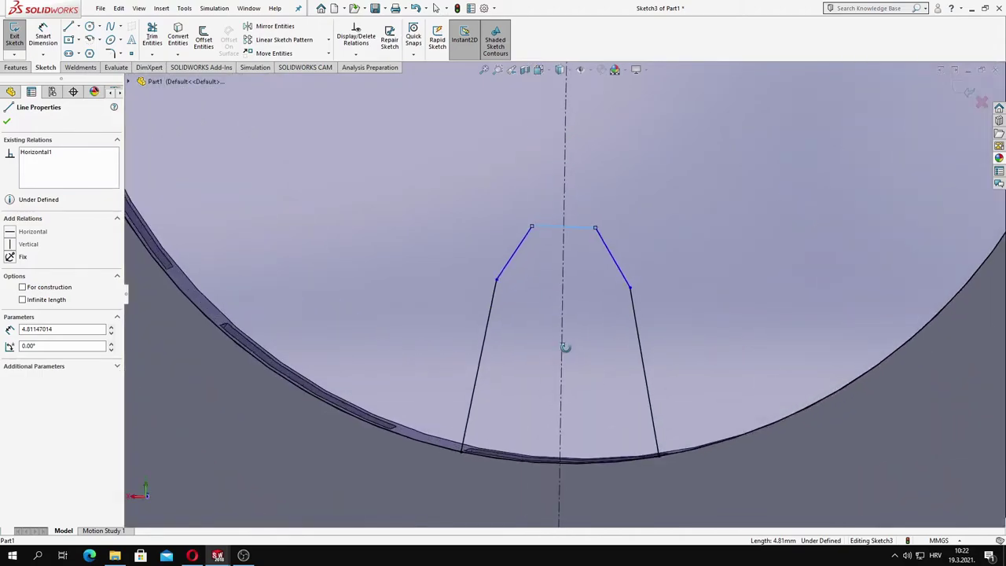
Dimension the lug's top edge to 5 mm wide
{"action": "left_click", "coordinate": [391, 225]}
{"action": "left_click", "coordinate": [578, 230]}
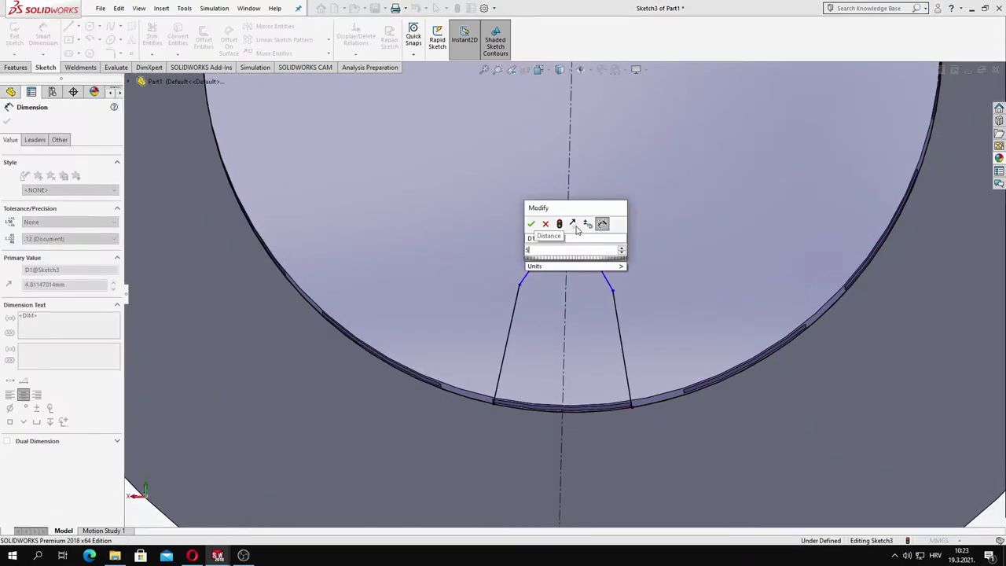
{"action": "type", "text": "5"}
{"action": "key", "text": "Return"}
Add the lug's 22.5 mm and 25 mm offset dimensions from the disc centre
{"action": "scroll", "coordinate": [592, 310], "scroll_direction": "up", "scroll_amount": 3}
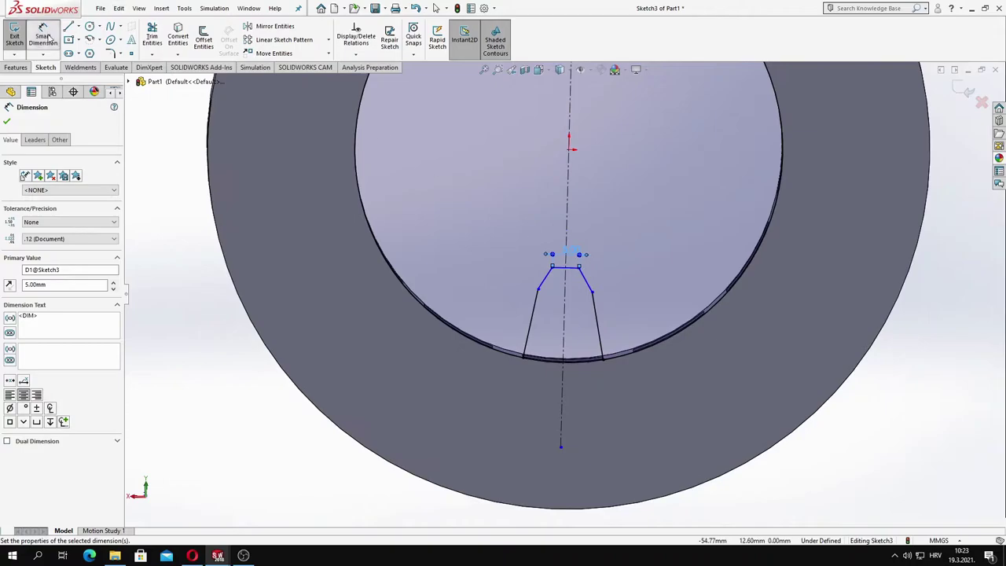
{"action": "left_click", "coordinate": [571, 150]}
{"action": "left_click", "coordinate": [688, 224]}
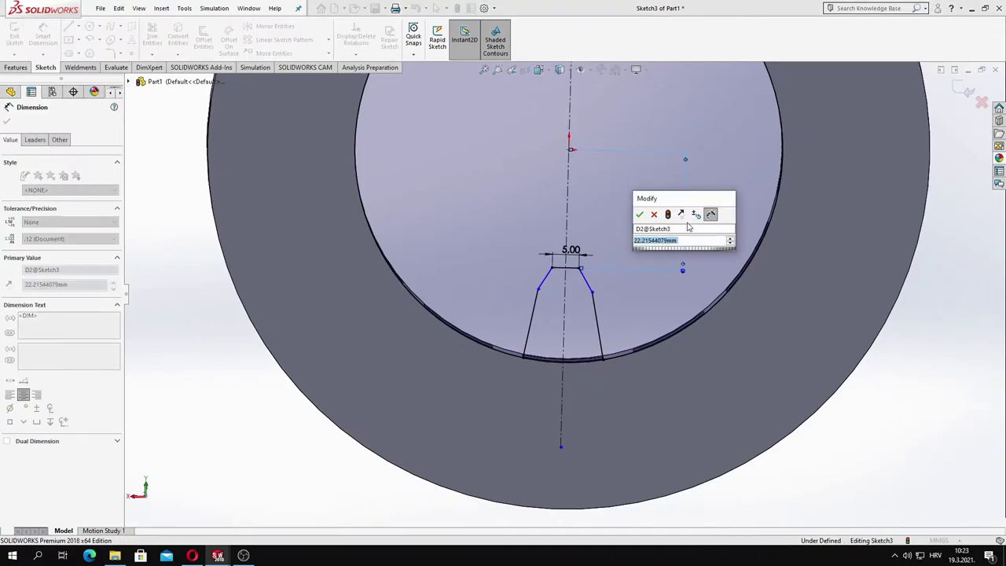
{"action": "type", "text": "25"}
{"action": "key", "text": "Return"}
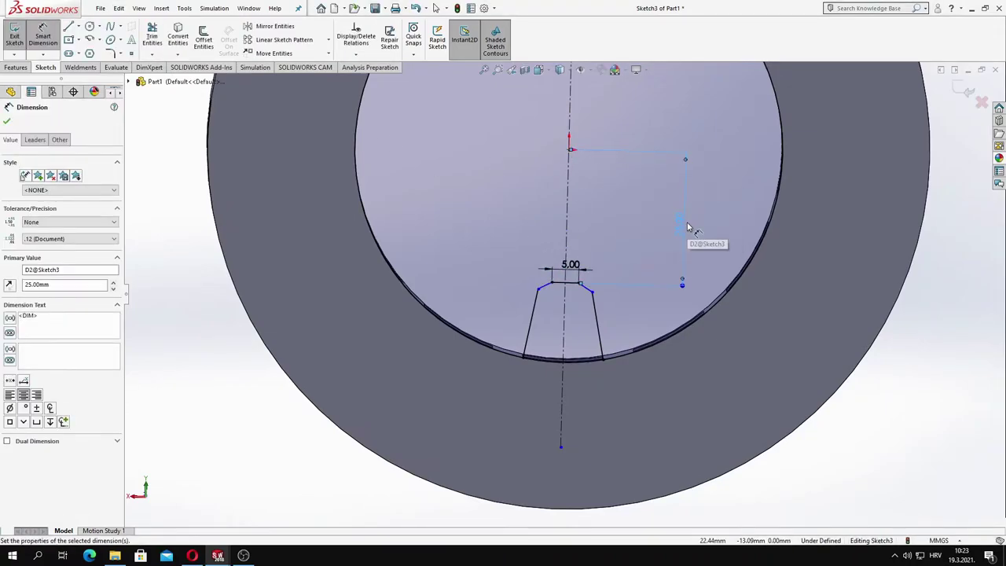
{"action": "double_click", "coordinate": [680, 225]}
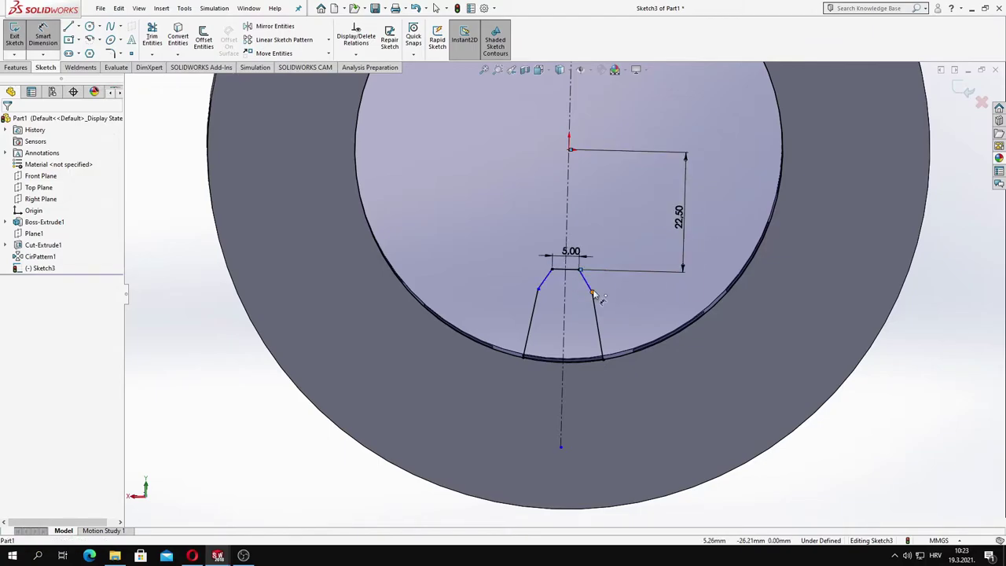
{"action": "scroll", "coordinate": [595, 295], "scroll_direction": "down", "scroll_amount": 2}
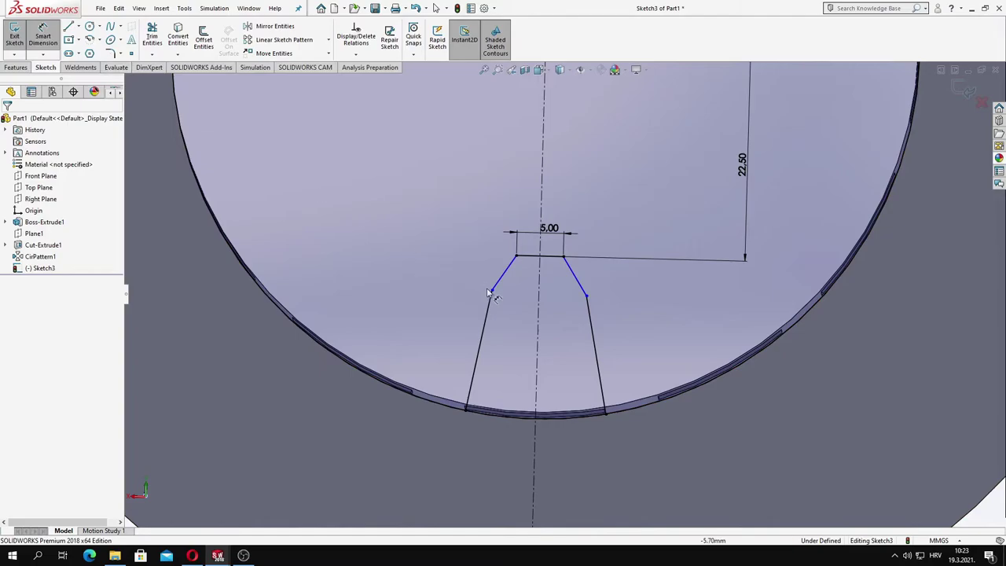
{"action": "left_click", "coordinate": [488, 294]}
{"action": "scroll", "coordinate": [563, 291], "scroll_direction": "up", "scroll_amount": 3}
{"action": "left_click", "coordinate": [545, 123]}
{"action": "left_click", "coordinate": [429, 209]}
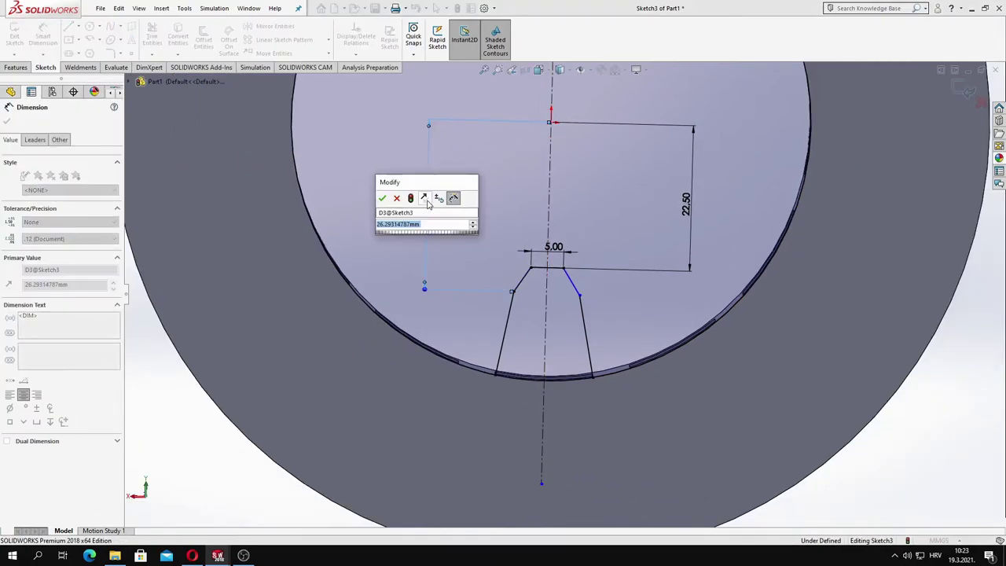
{"action": "key", "text": "Return"}
{"action": "key", "text": "Escape"}
Draw the hole circle on the centreline inside the lug
{"action": "left_click", "coordinate": [522, 276]}
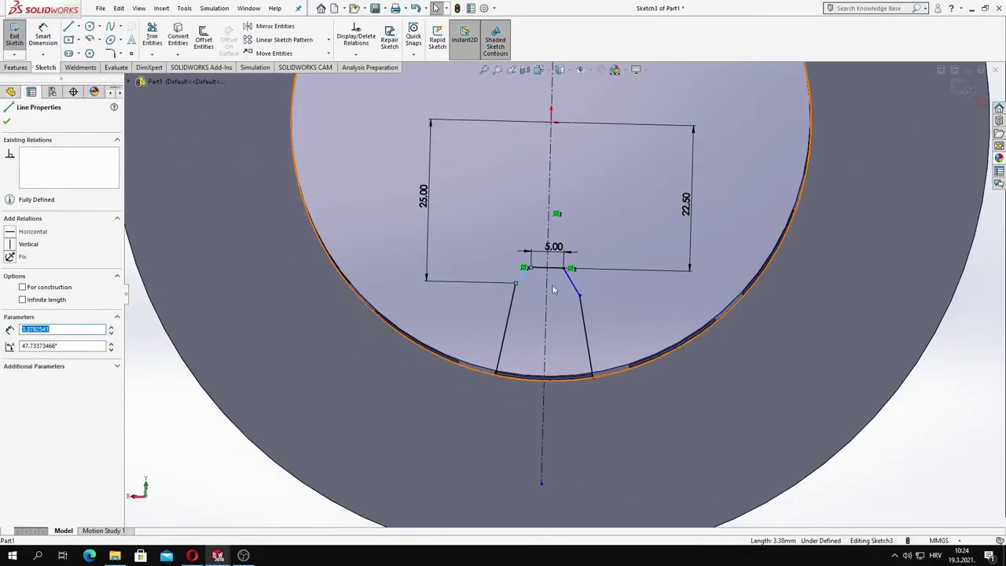
{"action": "left_click", "coordinate": [571, 282], "text": "ctrl"}
{"action": "left_click", "coordinate": [546, 287], "text": "ctrl"}
{"action": "key", "text": "Escape"}
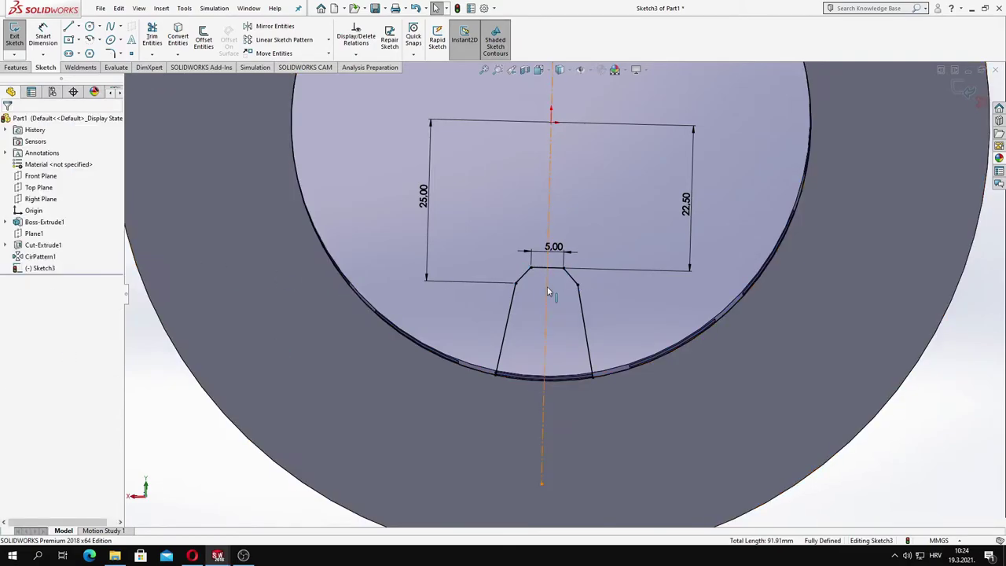
{"action": "middle_click_drag", "start_coordinate": [550, 314], "coordinate": [575, 297]}
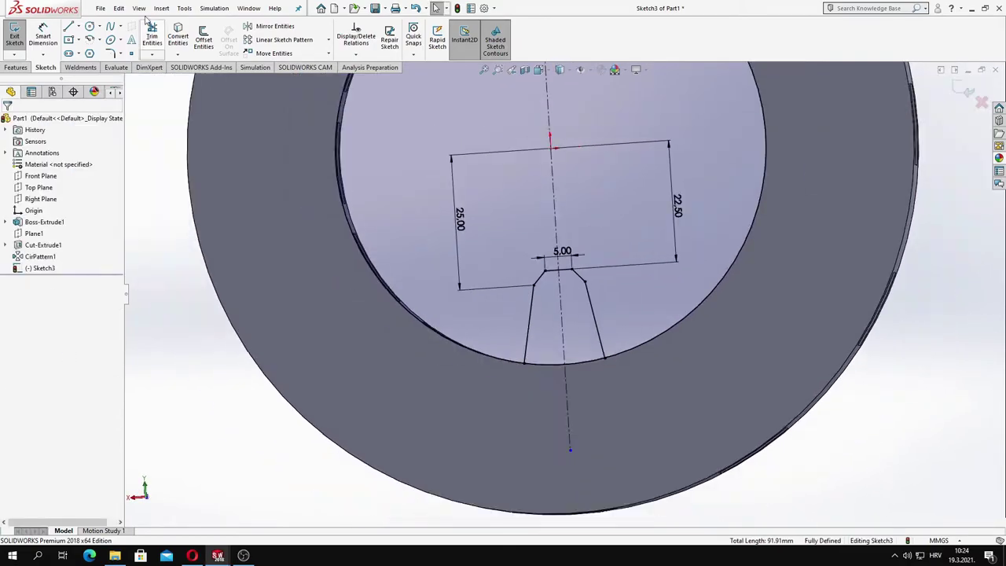
{"action": "left_click", "coordinate": [574, 310]}
{"action": "key", "text": "Escape"}
Dimension the hole to Ø5 mm, 27.5 mm from the centre
{"action": "left_click", "coordinate": [574, 302]}
{"action": "left_click", "coordinate": [640, 291]}
{"action": "key", "text": "Return"}
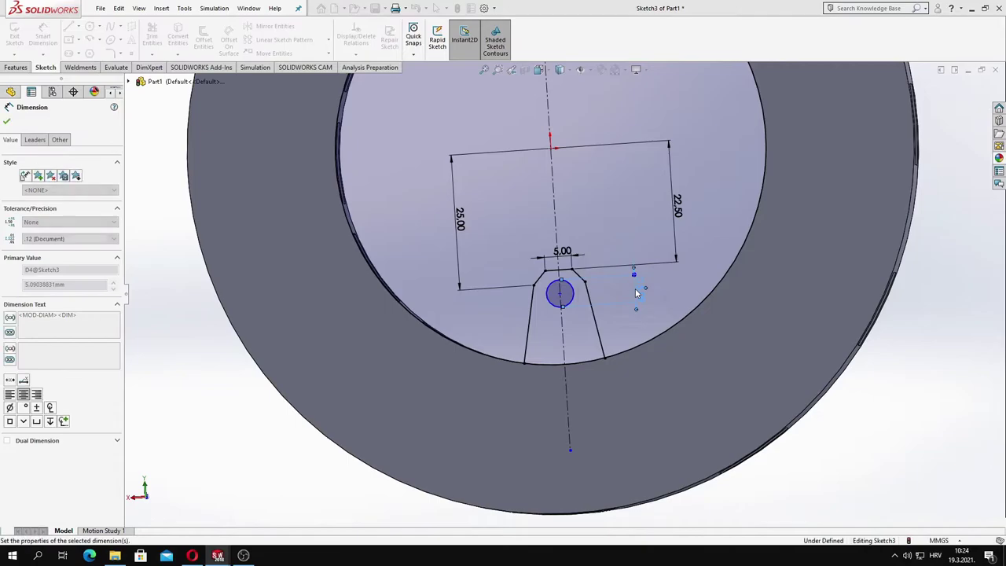
{"action": "left_click", "coordinate": [552, 149]}
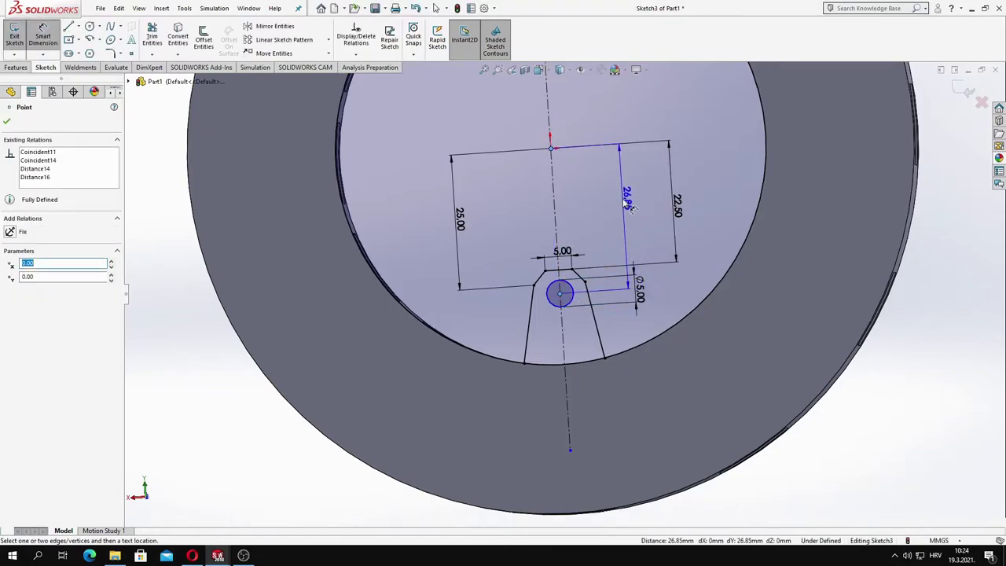
{"action": "left_click", "coordinate": [626, 202]}
{"action": "key", "text": "Return"}
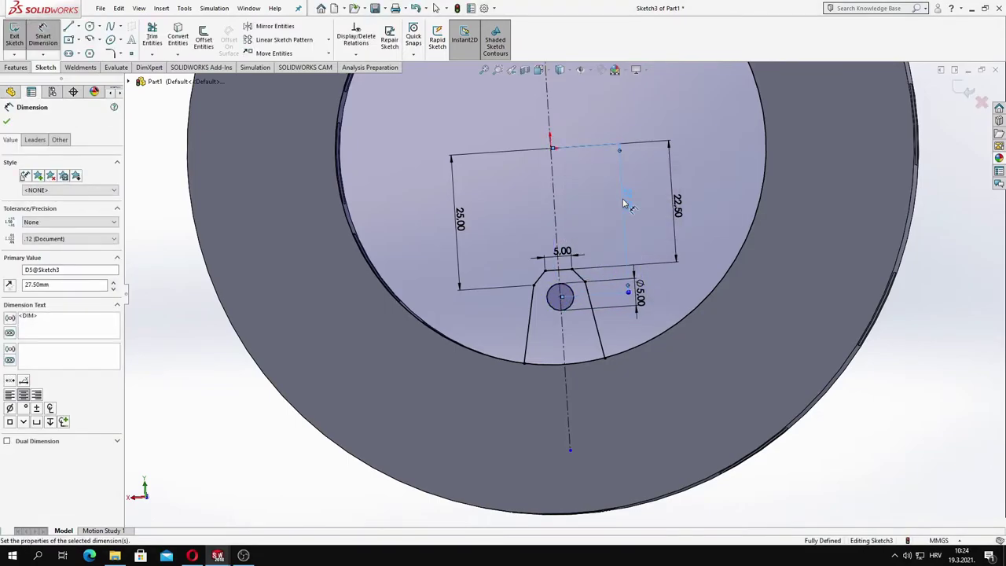
{"action": "left_click", "coordinate": [7, 122]}
{"action": "mouse_move", "coordinate": [598, 370]}
{"action": "middle_mouse_down"}
{"action": "mouse_move", "coordinate": [658, 399]}
{"action": "mouse_move", "coordinate": [652, 409]}
{"action": "mouse_move", "coordinate": [631, 386]}
{"action": "mouse_move", "coordinate": [606, 292]}
{"action": "mouse_move", "coordinate": [643, 330]}
{"action": "middle_mouse_up"}
Extrude the holed lug regions up to the ring face, then start a circular pattern
{"action": "left_click", "coordinate": [16, 68]}
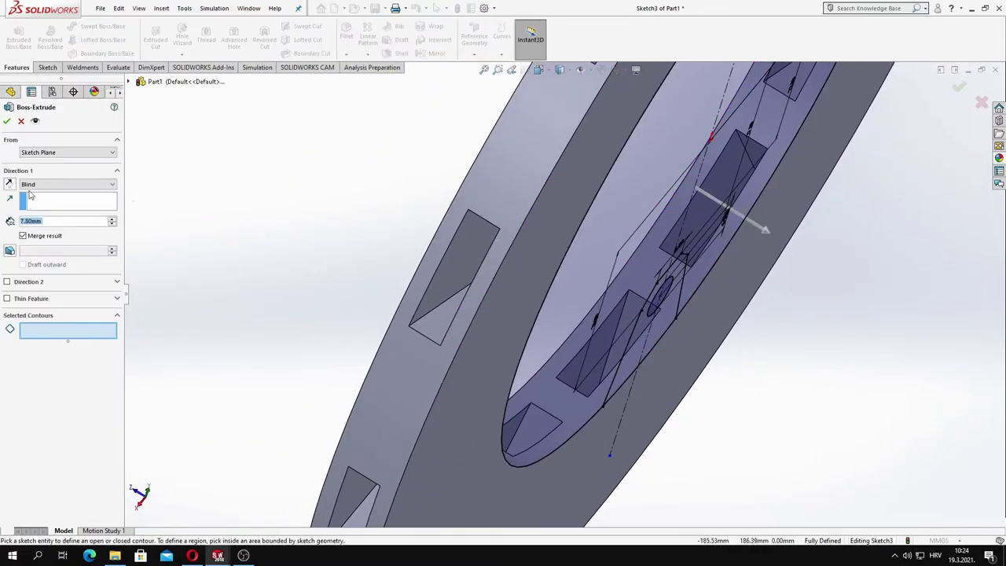
{"action": "left_click", "coordinate": [67, 184]}
{"action": "left_click", "coordinate": [55, 214]}
{"action": "middle_click_drag", "start_coordinate": [260, 236], "coordinate": [408, 283]}
{"action": "left_click", "coordinate": [69, 331]}
{"action": "left_click", "coordinate": [671, 338]}
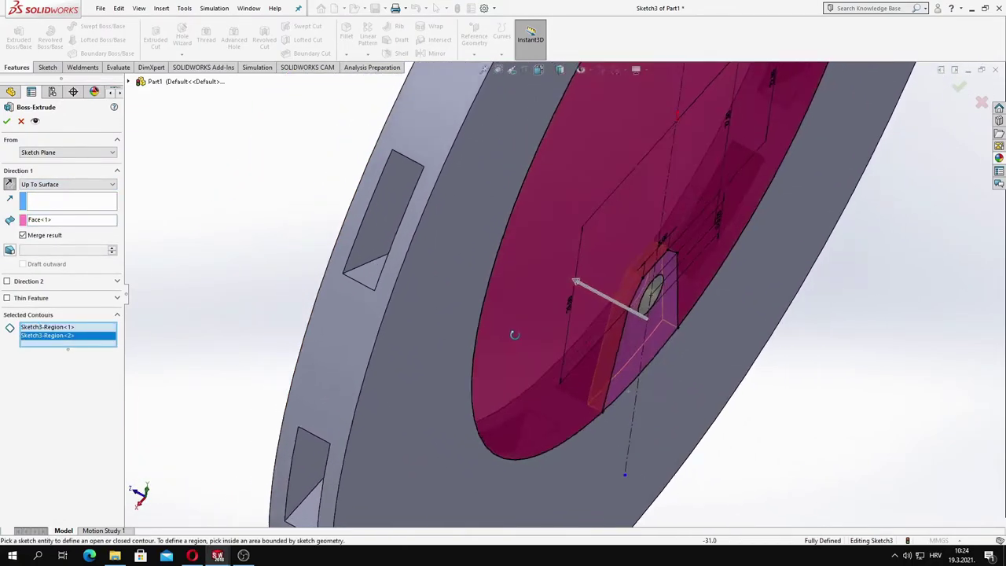
{"action": "middle_click_drag", "start_coordinate": [670, 338], "coordinate": [428, 279]}
{"action": "key", "text": "Return"}
{"action": "key", "text": "ctrl+7"}
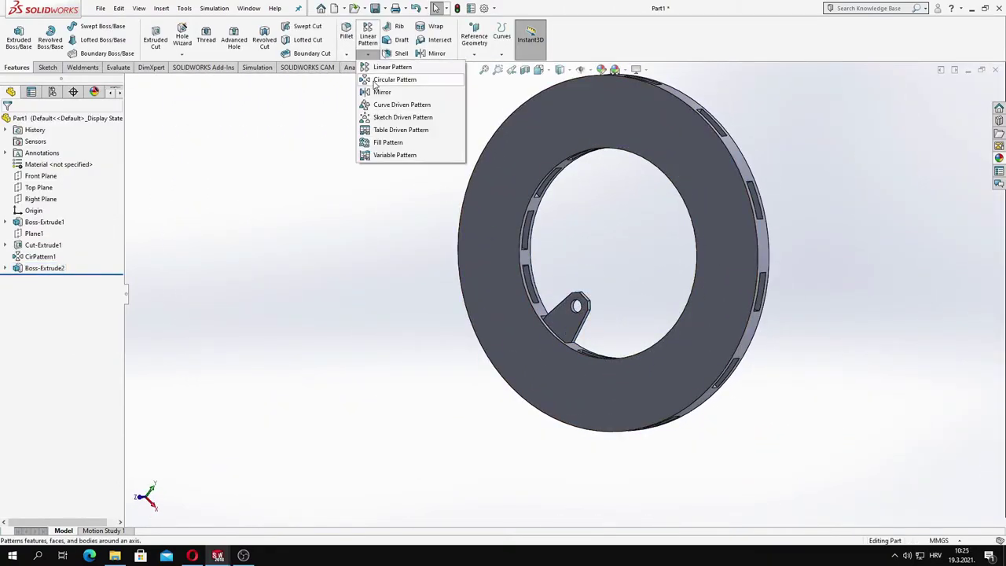
{"action": "left_click", "coordinate": [376, 84]}
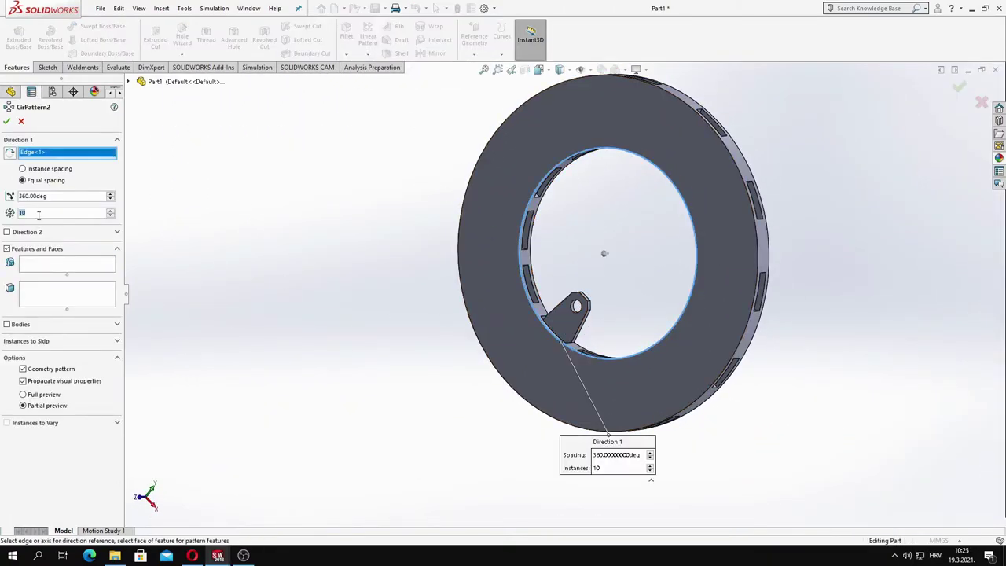
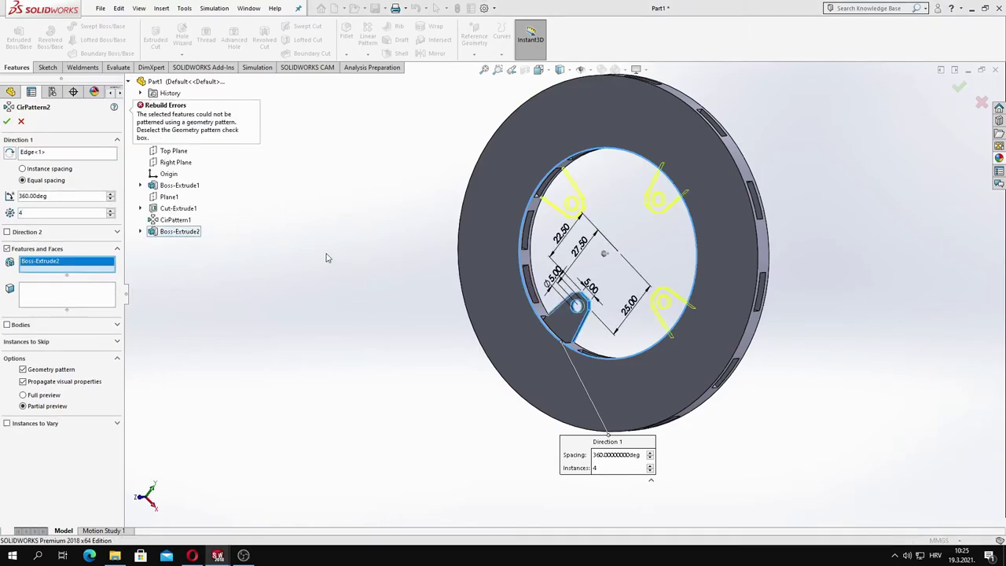
Accept CirPattern3 (4 lug copies over 360°) and orbit the disc to inspect the lugs
{"action": "left_click", "coordinate": [6, 121]}
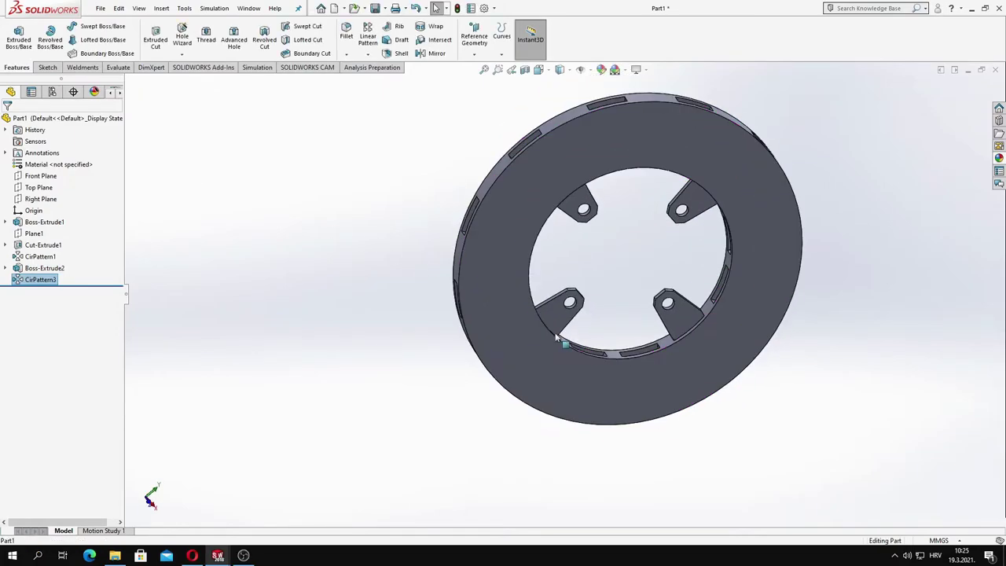
{"action": "mouse_move", "coordinate": [420, 265]}
{"action": "middle_mouse_down"}
{"action": "mouse_move", "coordinate": [588, 245]}
{"action": "mouse_move", "coordinate": [595, 382]}
{"action": "mouse_move", "coordinate": [638, 364]}
{"action": "mouse_move", "coordinate": [695, 418]}
{"action": "mouse_move", "coordinate": [720, 506]}
{"action": "middle_mouse_up"}
{"action": "mouse_move", "coordinate": [545, 401]}
{"action": "middle_mouse_down"}
{"action": "mouse_move", "coordinate": [598, 372]}
{"action": "mouse_move", "coordinate": [490, 364]}
{"action": "mouse_move", "coordinate": [591, 285]}
{"action": "mouse_move", "coordinate": [606, 251]}
{"action": "middle_mouse_up"}
{"action": "scroll", "coordinate": [606, 252], "scroll_direction": "down", "scroll_amount": 3}
Start a sketch on the disc's front face and draw a circle centred on the origin
{"action": "left_click", "coordinate": [550, 403]}
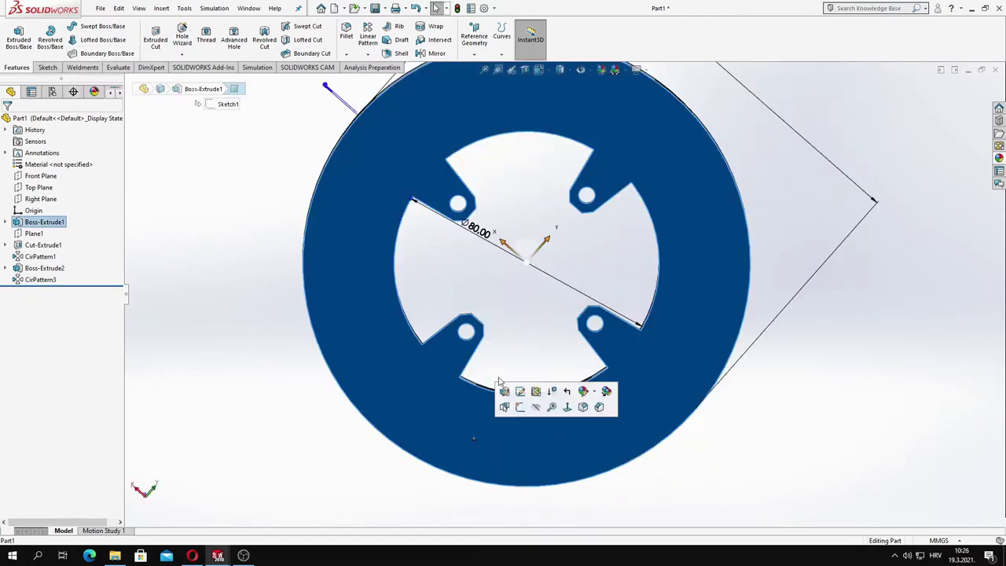
{"action": "left_click", "coordinate": [549, 399]}
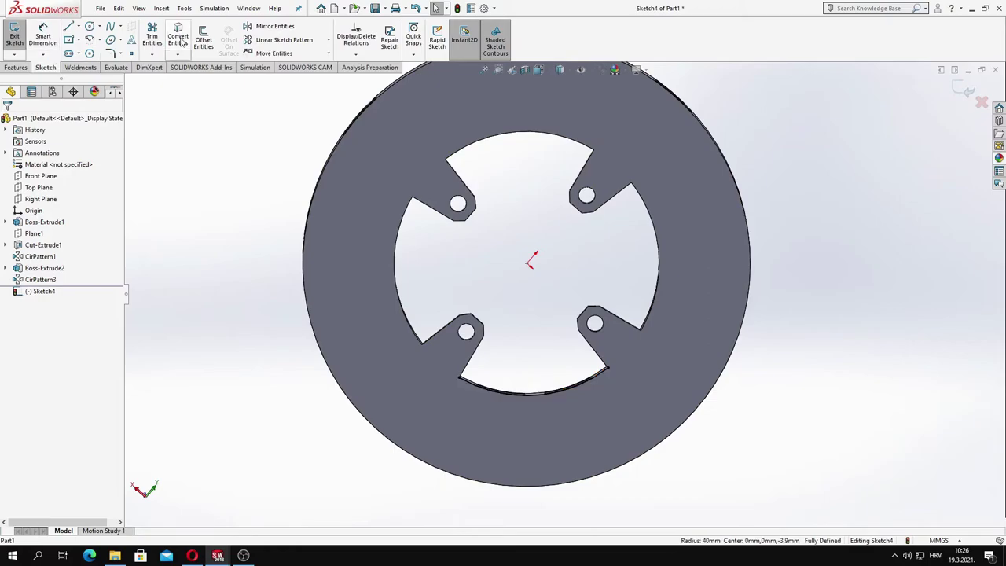
{"action": "left_click", "coordinate": [89, 26]}
{"action": "left_click", "coordinate": [531, 263]}
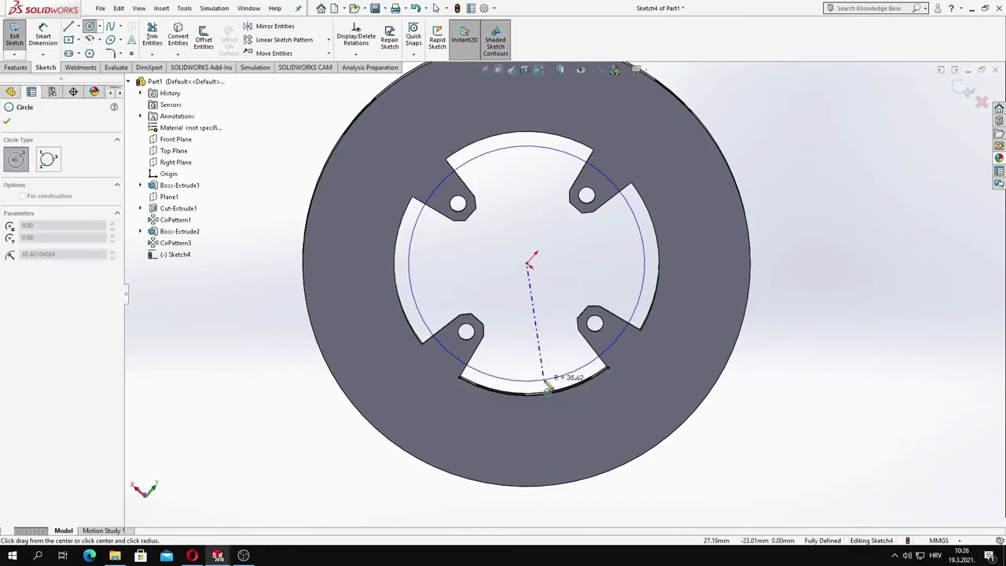
{"action": "left_click", "coordinate": [548, 387]}
{"action": "key", "text": "Escape"}
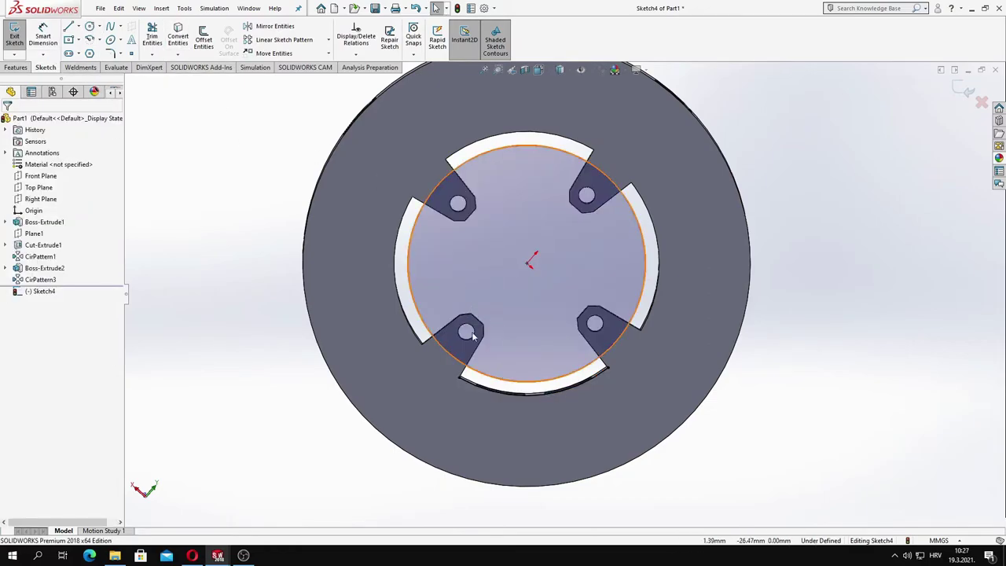
Try a line at the notch corner, cancel it, and select the sketched circle
{"action": "left_click", "coordinate": [68, 26]}
{"action": "scroll", "coordinate": [464, 373], "scroll_direction": "down", "scroll_amount": 5}
{"action": "left_click", "coordinate": [519, 321]}
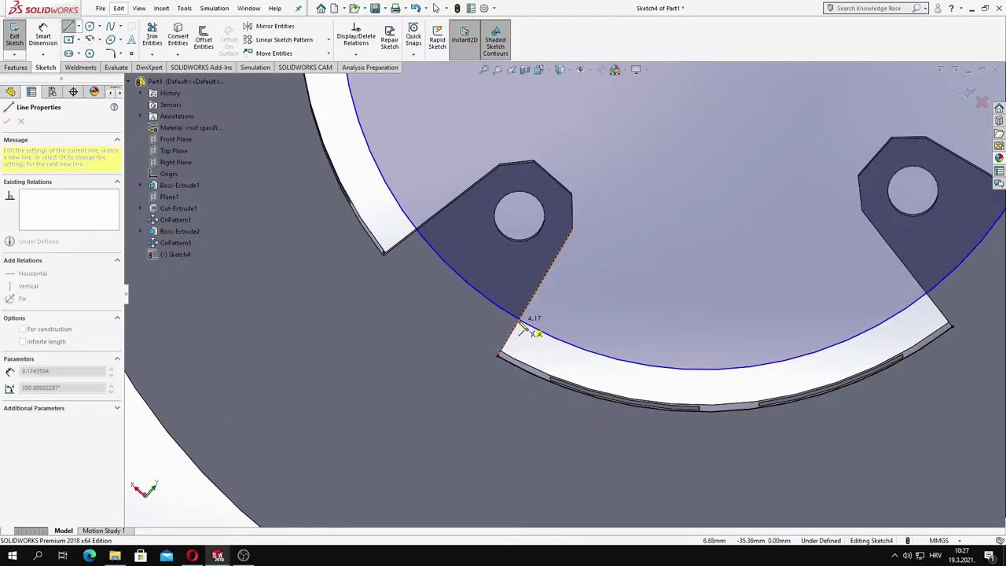
{"action": "key", "text": "Escape"}
{"action": "left_click", "coordinate": [943, 306]}
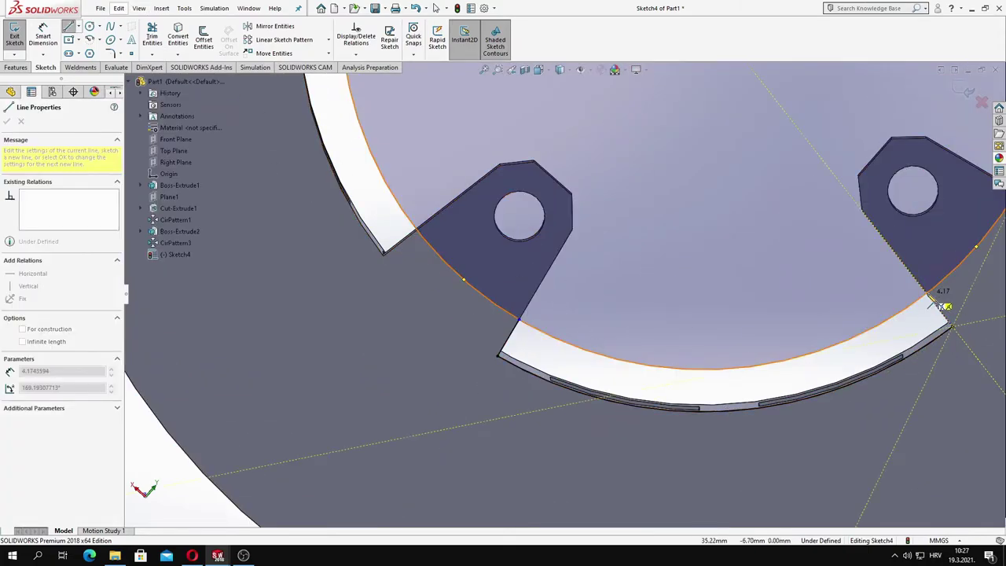
{"action": "key", "text": "Escape"}
Dimension the circle's diameter to 70 mm
{"action": "scroll", "coordinate": [564, 294], "scroll_direction": "up", "scroll_amount": 3}
{"action": "left_click", "coordinate": [667, 338]}
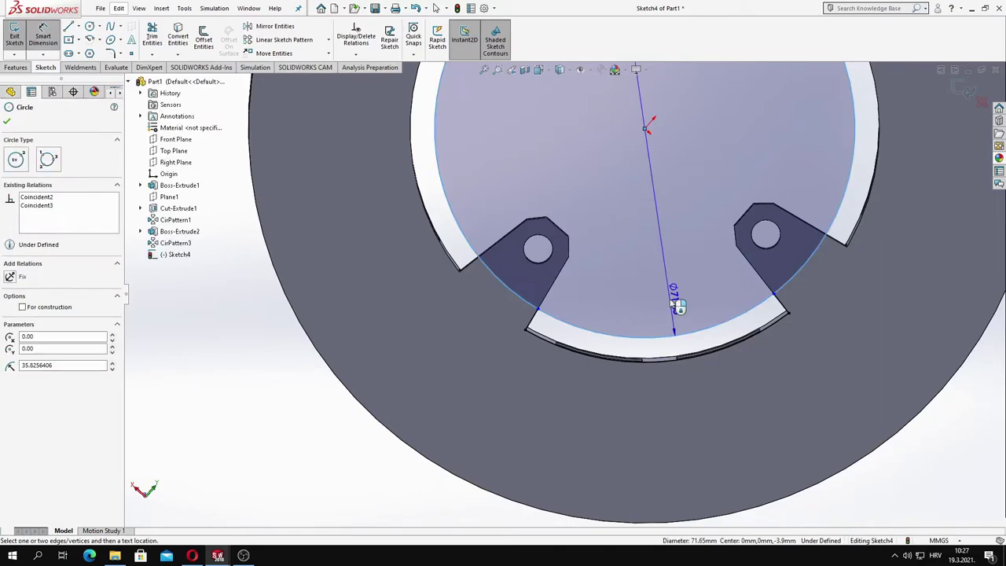
{"action": "left_click", "coordinate": [674, 295]}
{"action": "key", "text": "Return"}
{"action": "key", "text": "Escape"}
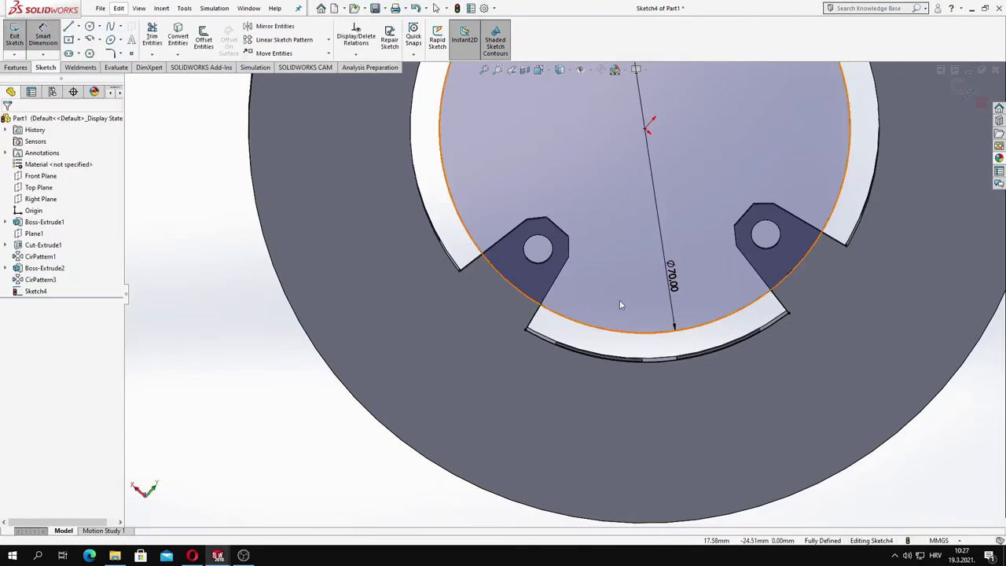
Try the Trim tool, orbit to a tilted 3D view, then close Trim
{"action": "scroll", "coordinate": [619, 300], "scroll_direction": "up", "scroll_amount": 3}
{"action": "left_click", "coordinate": [152, 35]}
{"action": "scroll", "coordinate": [637, 313], "scroll_direction": "down", "scroll_amount": 4}
{"action": "scroll", "coordinate": [637, 313], "scroll_direction": "up", "scroll_amount": 3}
{"action": "middle_click_drag", "start_coordinate": [637, 313], "coordinate": [489, 228]}
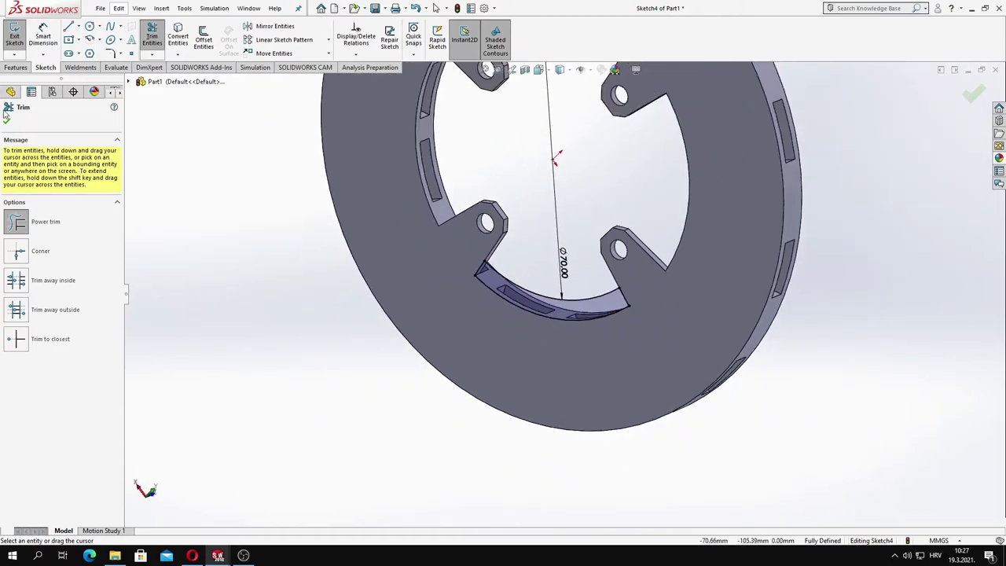
{"action": "left_click", "coordinate": [6, 118]}
{"action": "left_click", "coordinate": [17, 67]}
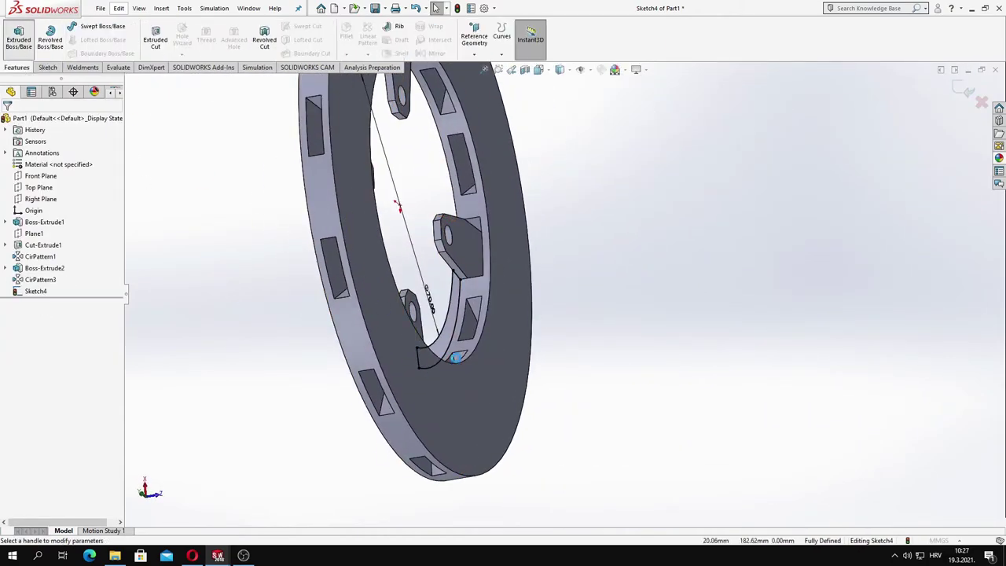
Extrude the 70 mm circle Up To Surface as Boss-Extrude3
{"action": "left_click", "coordinate": [18, 35]}
{"action": "left_click", "coordinate": [63, 215]}
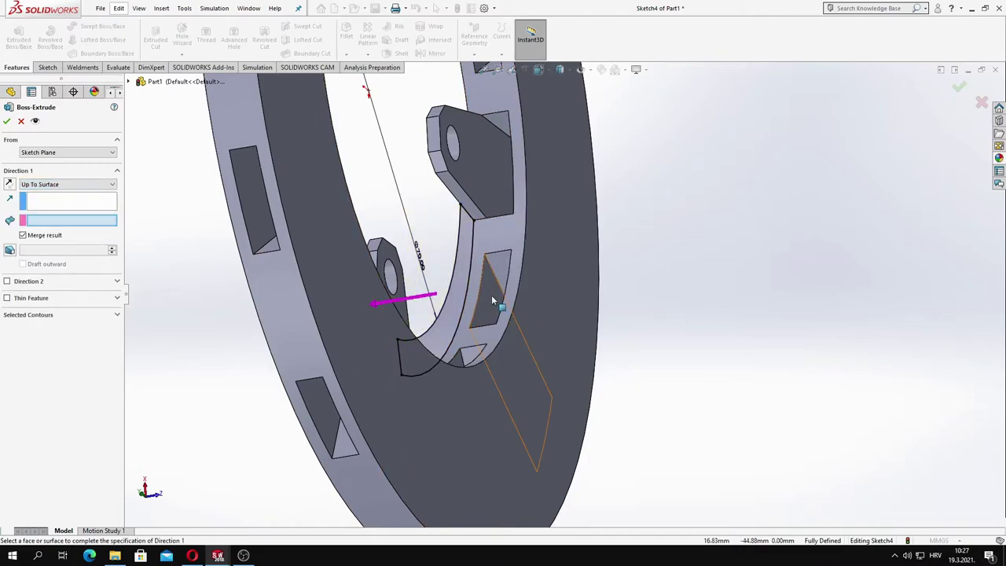
{"action": "key", "text": "Return"}
{"action": "mouse_move", "coordinate": [395, 349]}
{"action": "middle_mouse_down"}
{"action": "mouse_move", "coordinate": [401, 248]}
{"action": "mouse_move", "coordinate": [367, 209]}
{"action": "middle_mouse_up"}
{"action": "scroll", "coordinate": [426, 238], "scroll_direction": "up", "scroll_amount": 3}
{"action": "scroll", "coordinate": [427, 231], "scroll_direction": "up", "scroll_amount": 3}
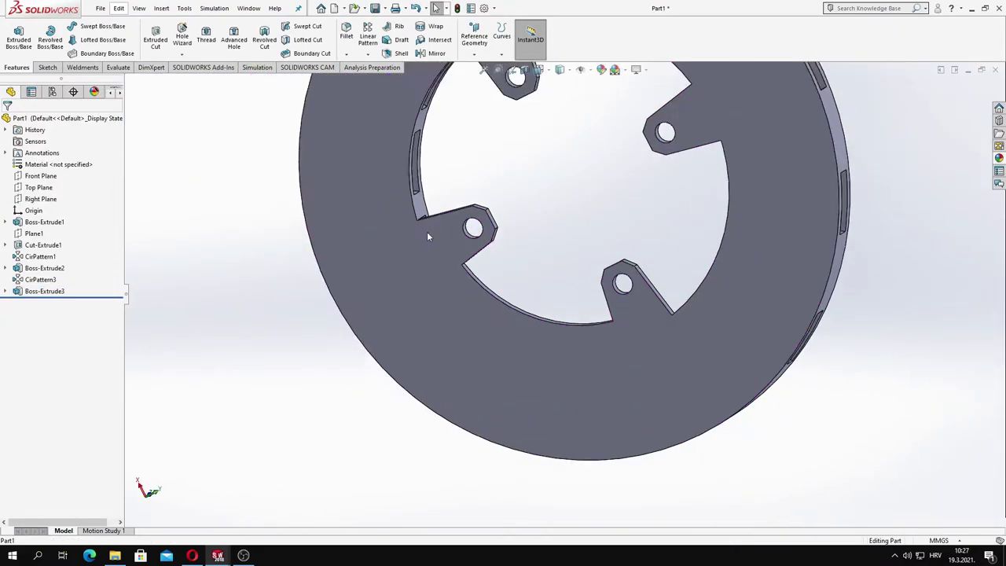
{"action": "scroll", "coordinate": [427, 231], "scroll_direction": "up", "scroll_amount": 2}
Circular-pattern Boss-Extrude3 about the disc's outer edge, 4 instances over 360°
{"action": "left_click", "coordinate": [367, 54]}
{"action": "left_click", "coordinate": [394, 144]}
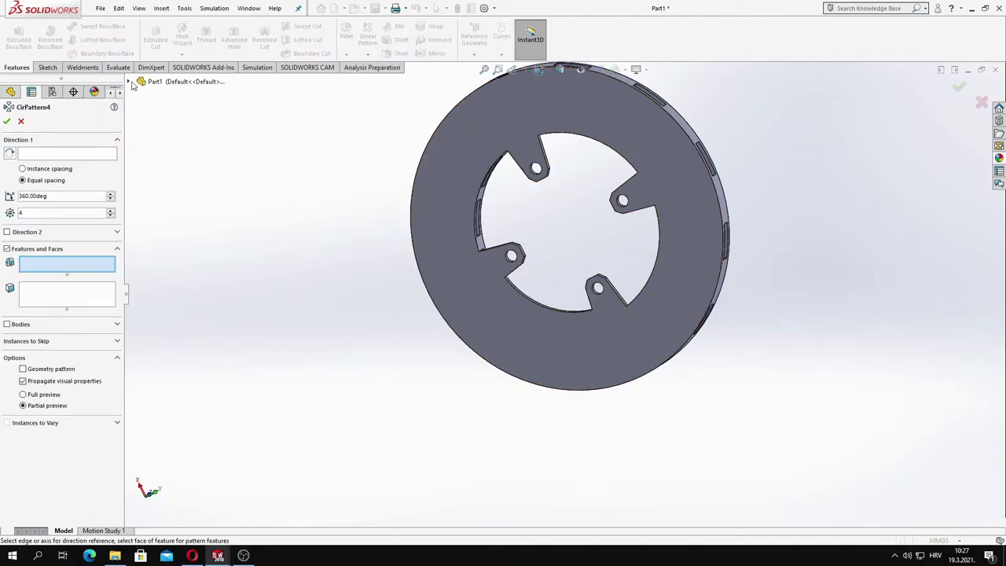
{"action": "left_click", "coordinate": [444, 325]}
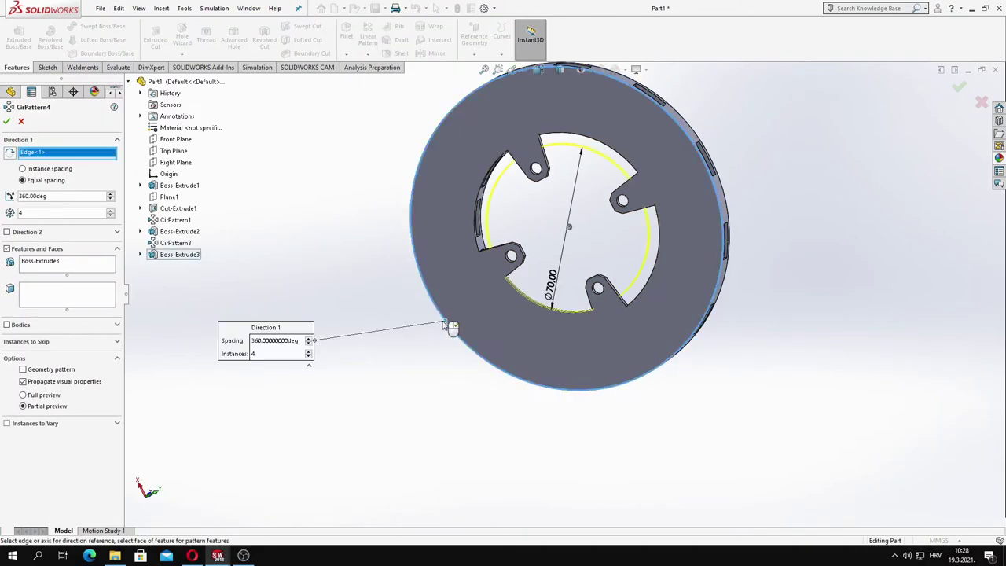
{"action": "left_click", "coordinate": [6, 120]}
{"action": "scroll", "coordinate": [551, 309], "scroll_direction": "down", "scroll_amount": 3}
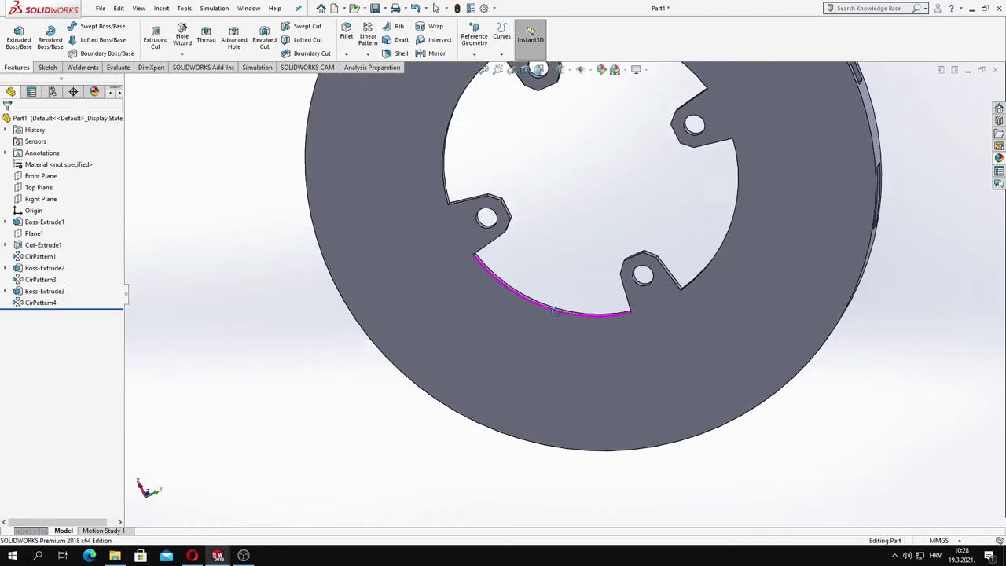
{"action": "middle_click_drag", "start_coordinate": [551, 309], "coordinate": [418, 265]}
Start a 5 mm fillet on a lug-base edge and remove the stray face
{"action": "left_click", "coordinate": [346, 35]}
{"action": "scroll", "coordinate": [591, 274], "scroll_direction": "down", "scroll_amount": 2}
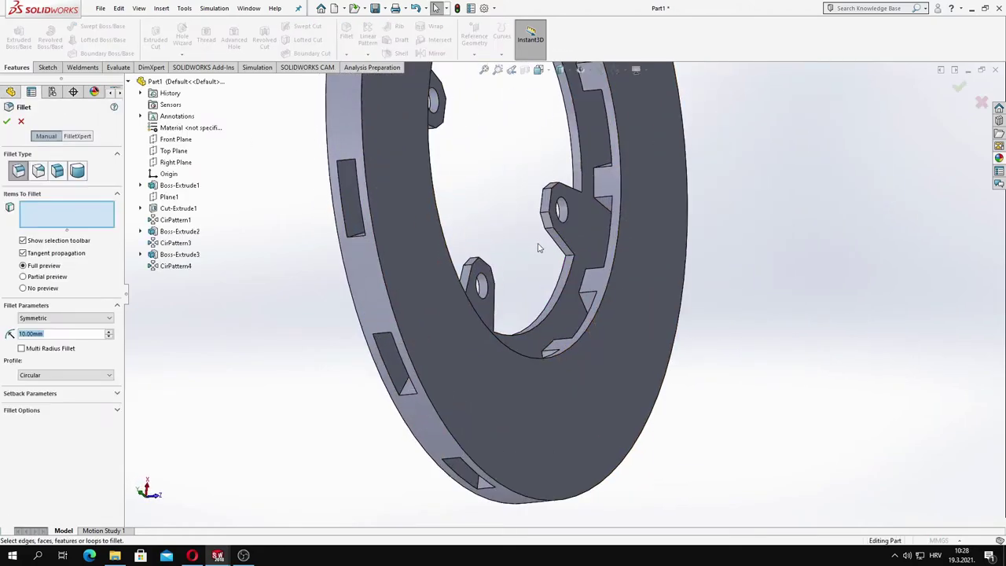
{"action": "scroll", "coordinate": [591, 273], "scroll_direction": "down", "scroll_amount": 2}
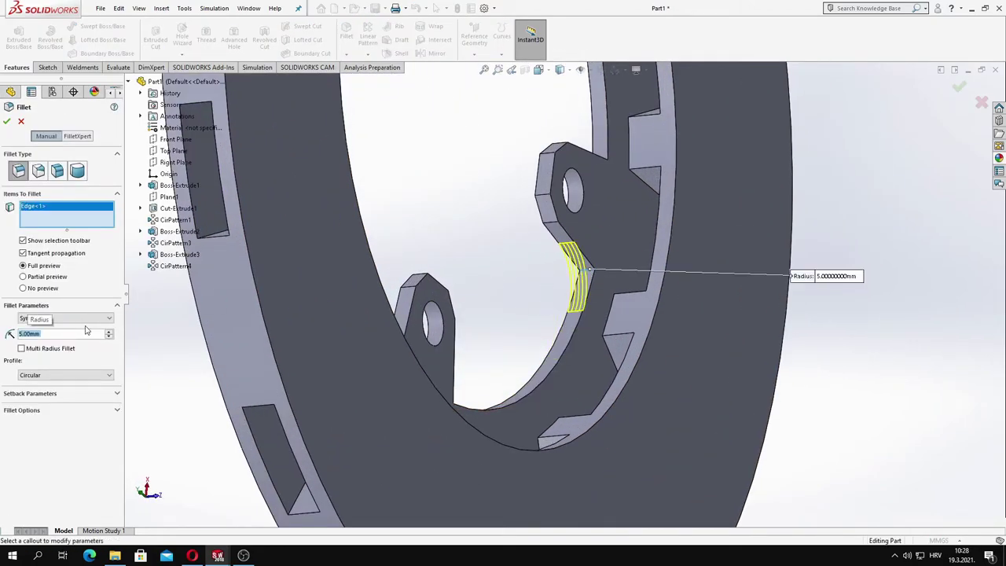
{"action": "middle_click_drag", "start_coordinate": [393, 315], "coordinate": [458, 356]}
{"action": "left_click", "coordinate": [457, 355]}
{"action": "right_click", "coordinate": [46, 217]}
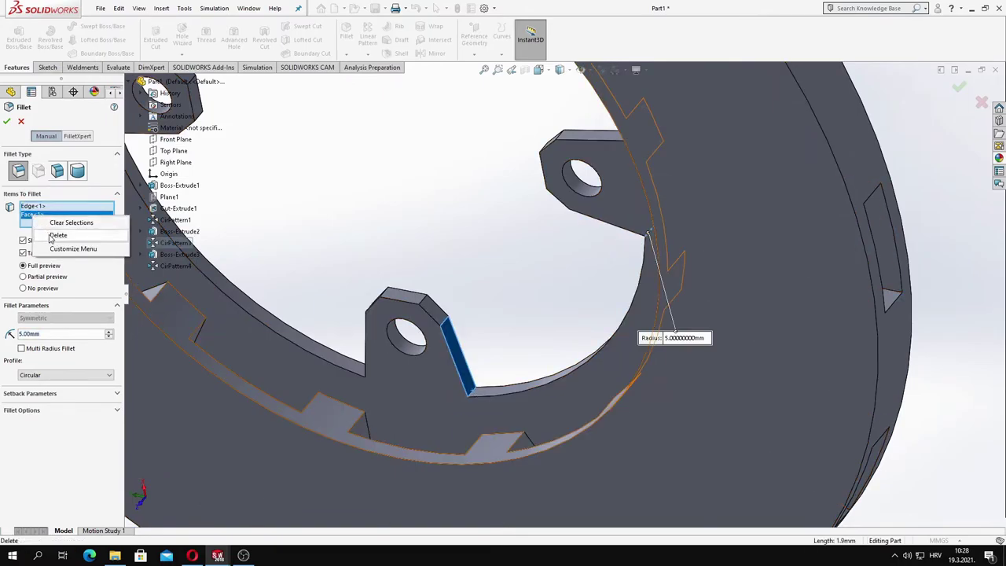
{"action": "left_click", "coordinate": [56, 235]}
Add the remaining lug-base corner edges, including three matching edges at once
{"action": "left_click", "coordinate": [368, 362]}
{"action": "scroll", "coordinate": [368, 362], "scroll_direction": "up", "scroll_amount": 1}
{"action": "scroll", "coordinate": [368, 362], "scroll_direction": "up", "scroll_amount": 2}
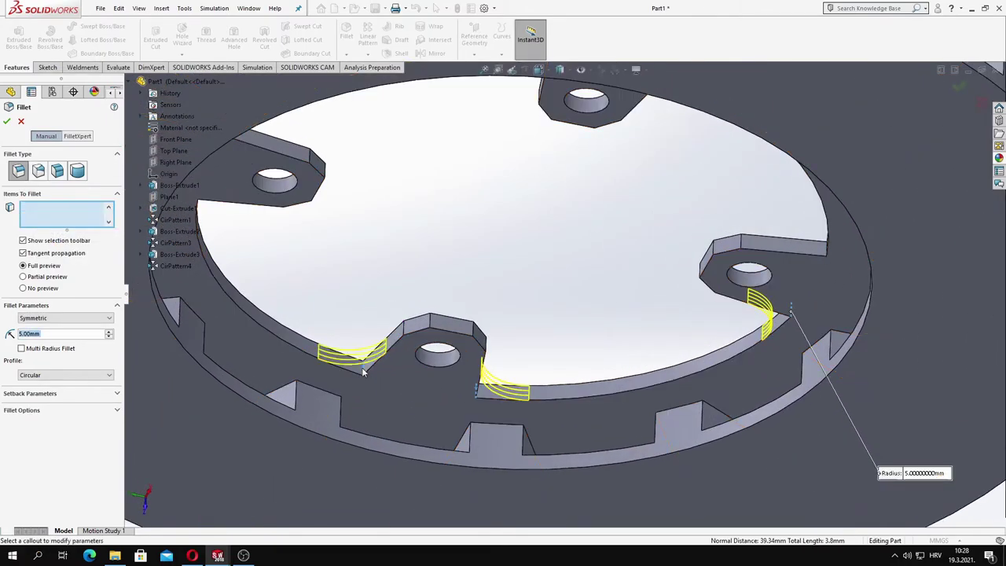
{"action": "scroll", "coordinate": [346, 299], "scroll_direction": "up", "scroll_amount": 2}
{"action": "scroll", "coordinate": [325, 228], "scroll_direction": "down", "scroll_amount": 5}
{"action": "middle_click_drag", "start_coordinate": [325, 228], "coordinate": [377, 203]}
{"action": "left_click", "coordinate": [384, 199]}
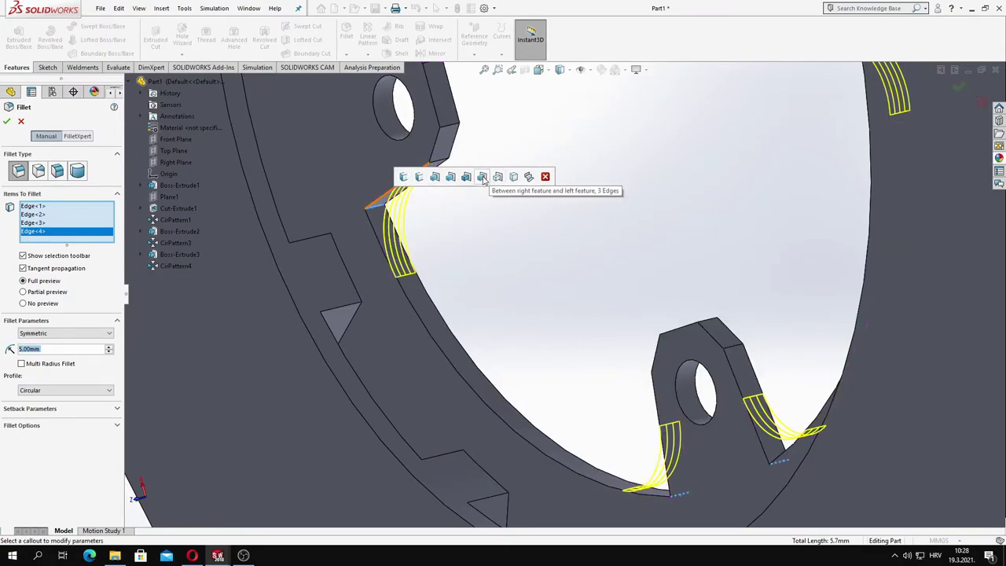
{"action": "left_click", "coordinate": [483, 179]}
{"action": "scroll", "coordinate": [498, 176], "scroll_direction": "up", "scroll_amount": 5}
{"action": "middle_click_drag", "start_coordinate": [624, 236], "coordinate": [703, 231]}
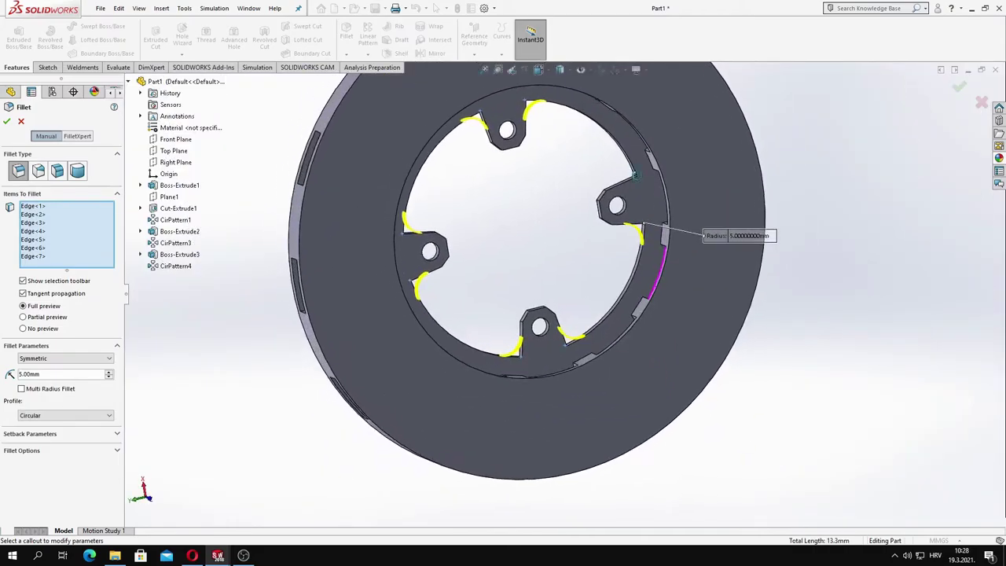
{"action": "scroll", "coordinate": [624, 203], "scroll_direction": "down", "scroll_amount": 5}
{"action": "left_click", "coordinate": [624, 203]}
{"action": "scroll", "coordinate": [624, 202], "scroll_direction": "up", "scroll_amount": 5}
{"action": "mouse_move", "coordinate": [603, 252]}
{"action": "middle_mouse_down"}
{"action": "mouse_move", "coordinate": [590, 283]}
{"action": "mouse_move", "coordinate": [462, 353]}
{"action": "mouse_move", "coordinate": [484, 286]}
{"action": "middle_mouse_up"}
{"action": "middle_click_drag", "start_coordinate": [472, 330], "coordinate": [255, 318]}
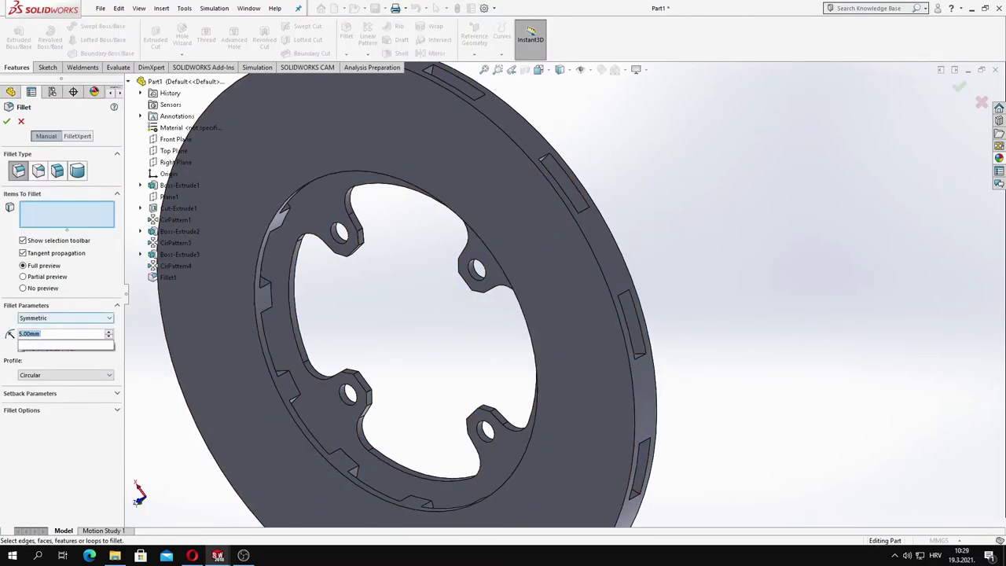
{"action": "type", "text": "2."}
Begin a new fillet, set its radius, and pick lug outer edges
{"action": "scroll", "coordinate": [361, 380], "scroll_direction": "down", "scroll_amount": 5}
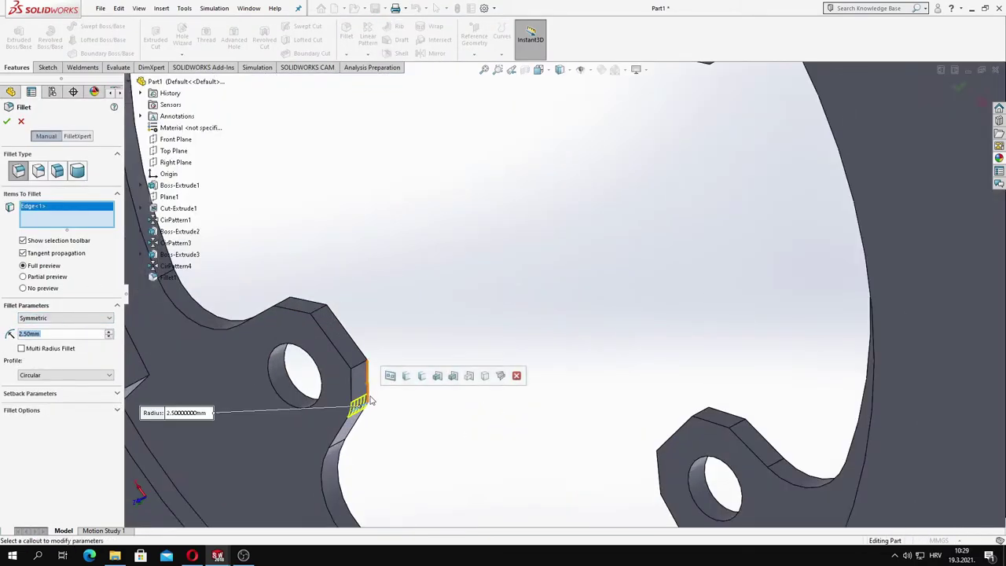
{"action": "type", "text": "5"}
{"action": "key", "text": "Return"}
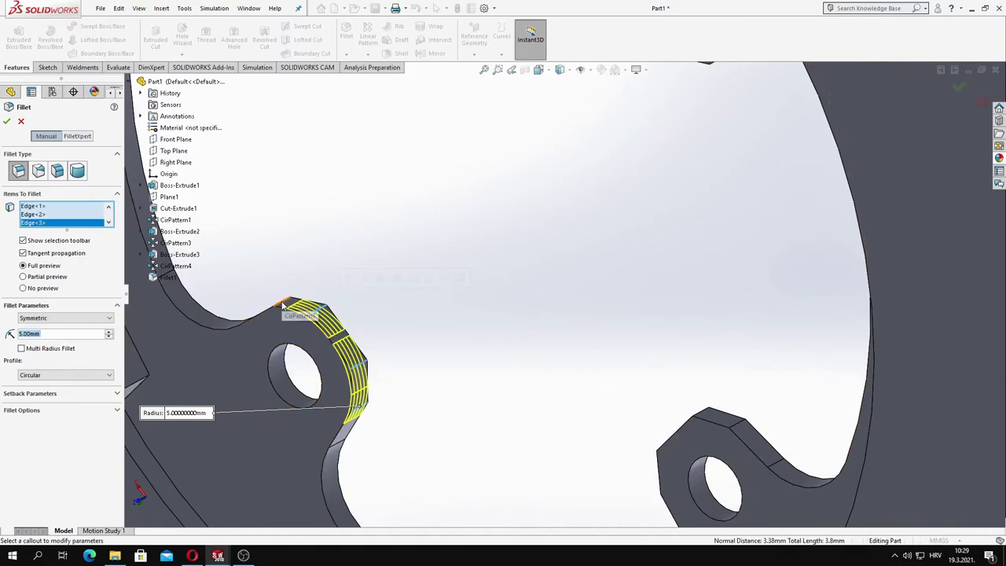
{"action": "left_click", "coordinate": [283, 305]}
{"action": "scroll", "coordinate": [283, 305], "scroll_direction": "up", "scroll_amount": 5}
{"action": "middle_click_drag", "start_coordinate": [284, 305], "coordinate": [460, 360]}
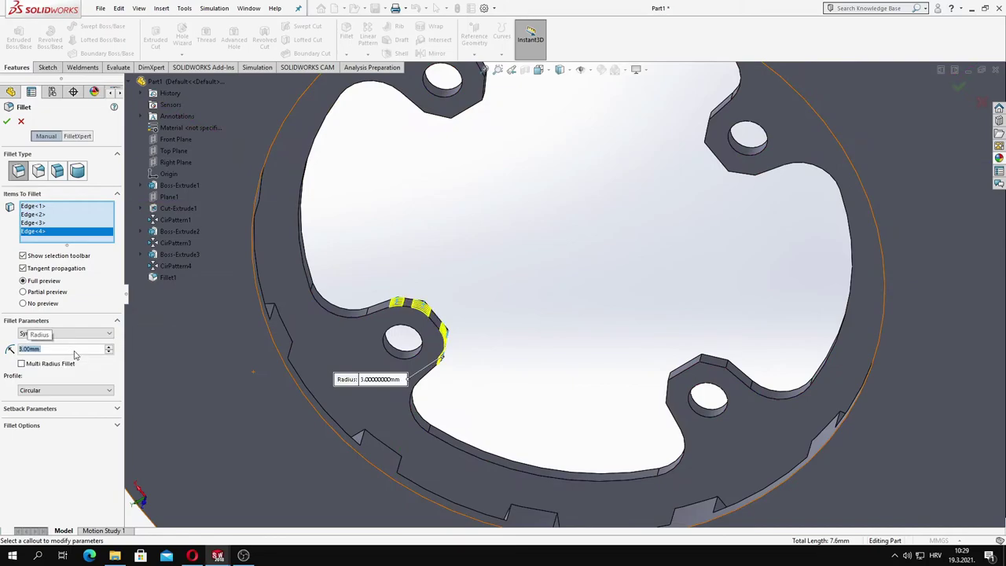
{"action": "middle_click_drag", "start_coordinate": [666, 353], "coordinate": [692, 370]}
{"action": "left_click", "coordinate": [691, 370]}
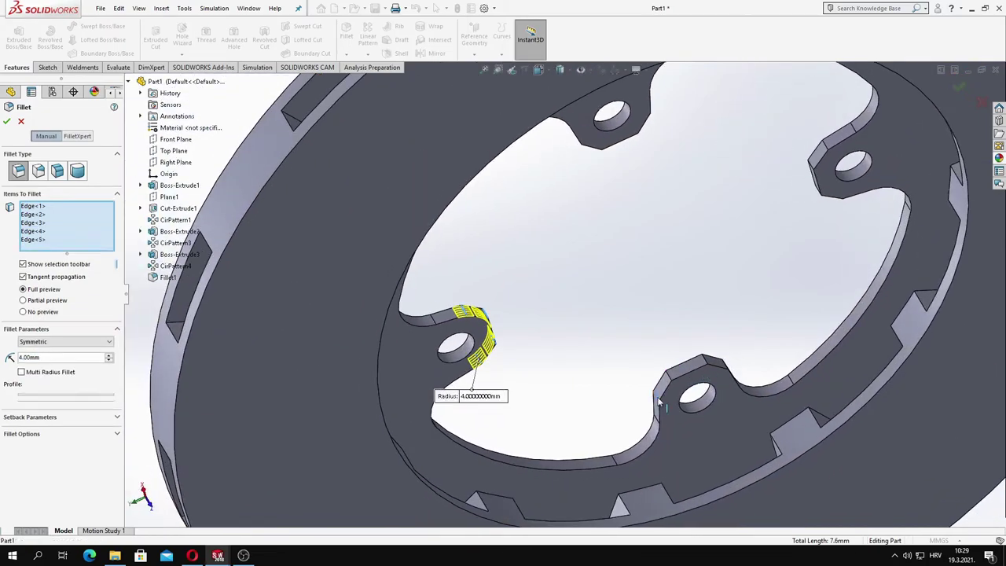
Add all four lug outlines and accept the 4 mm lug fillet
{"action": "left_click", "coordinate": [706, 367]}
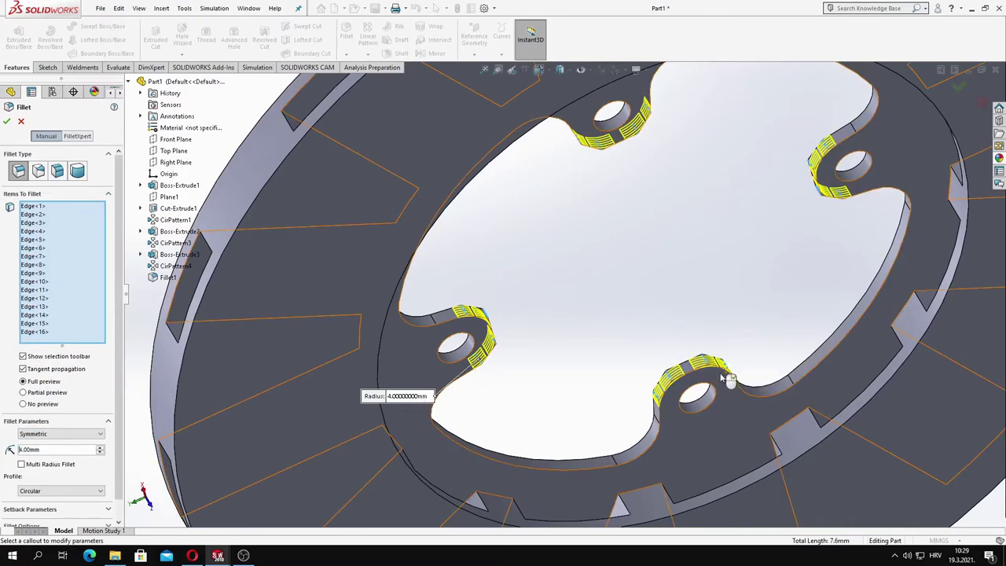
{"action": "scroll", "coordinate": [707, 259], "scroll_direction": "up", "scroll_amount": 5}
{"action": "mouse_move", "coordinate": [703, 245]}
{"action": "middle_mouse_down"}
{"action": "mouse_move", "coordinate": [639, 179]}
{"action": "mouse_move", "coordinate": [655, 250]}
{"action": "middle_mouse_up"}
{"action": "scroll", "coordinate": [655, 250], "scroll_direction": "down", "scroll_amount": 3}
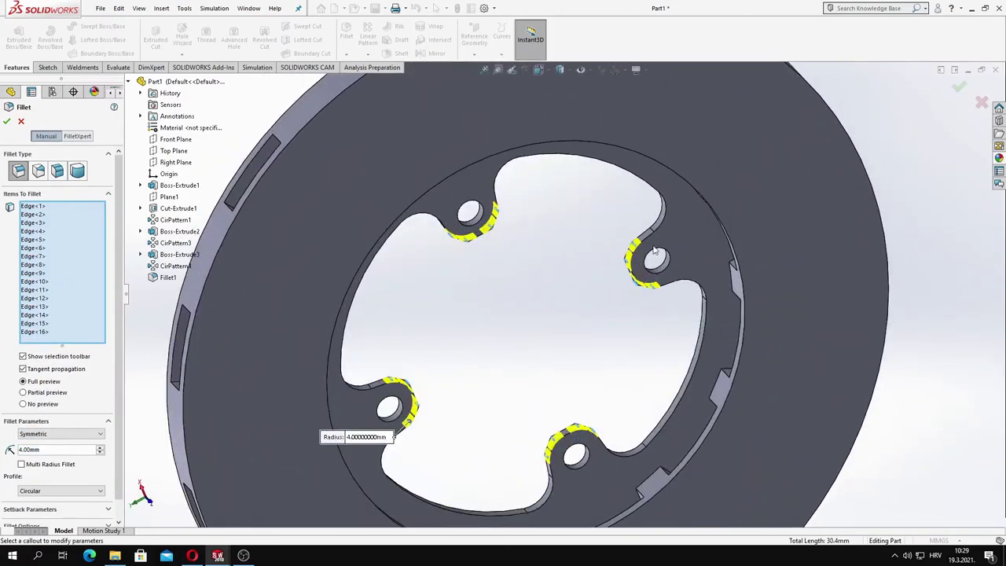
{"action": "key", "text": "Return"}
{"action": "key", "text": "ctrl+1"}
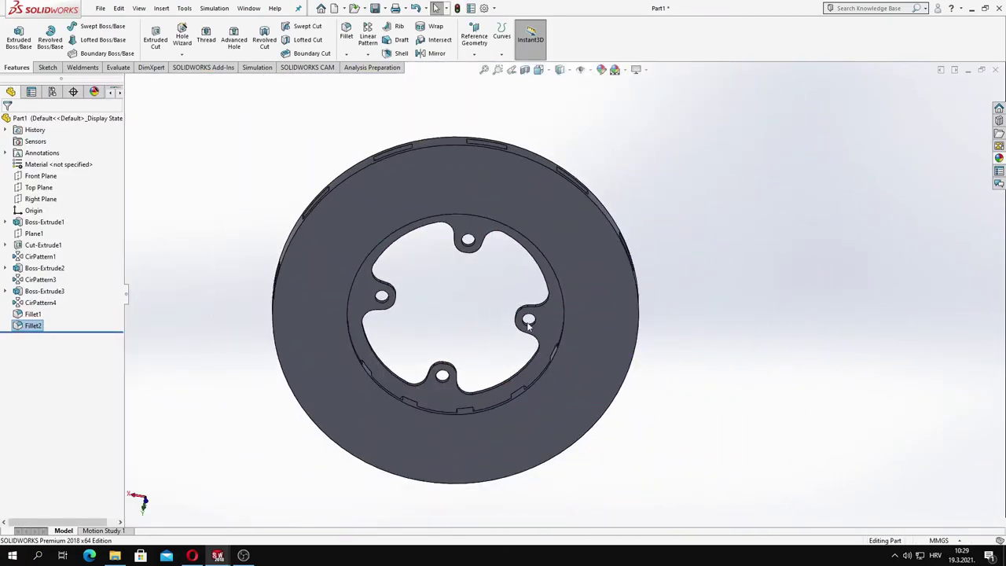
Open Sketch5 on the disc's front face and view it Normal To
{"action": "mouse_move", "coordinate": [509, 355]}
{"action": "middle_mouse_down"}
{"action": "mouse_move", "coordinate": [658, 351]}
{"action": "mouse_move", "coordinate": [465, 341]}
{"action": "mouse_move", "coordinate": [377, 305]}
{"action": "mouse_move", "coordinate": [580, 315]}
{"action": "mouse_move", "coordinate": [470, 336]}
{"action": "mouse_move", "coordinate": [493, 240]}
{"action": "mouse_move", "coordinate": [472, 220]}
{"action": "mouse_move", "coordinate": [525, 250]}
{"action": "middle_mouse_up"}
{"action": "scroll", "coordinate": [465, 341], "scroll_direction": "down", "scroll_amount": 5}
{"action": "scroll", "coordinate": [377, 306], "scroll_direction": "up", "scroll_amount": 3}
{"action": "scroll", "coordinate": [378, 306], "scroll_direction": "up", "scroll_amount": 5}
{"action": "left_click", "coordinate": [528, 251]}
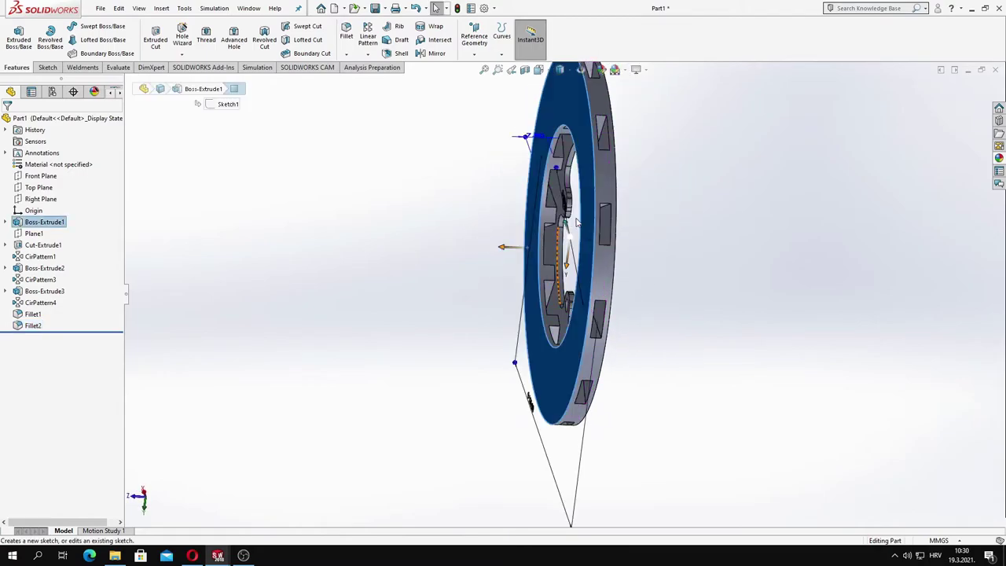
{"action": "left_click", "coordinate": [578, 222]}
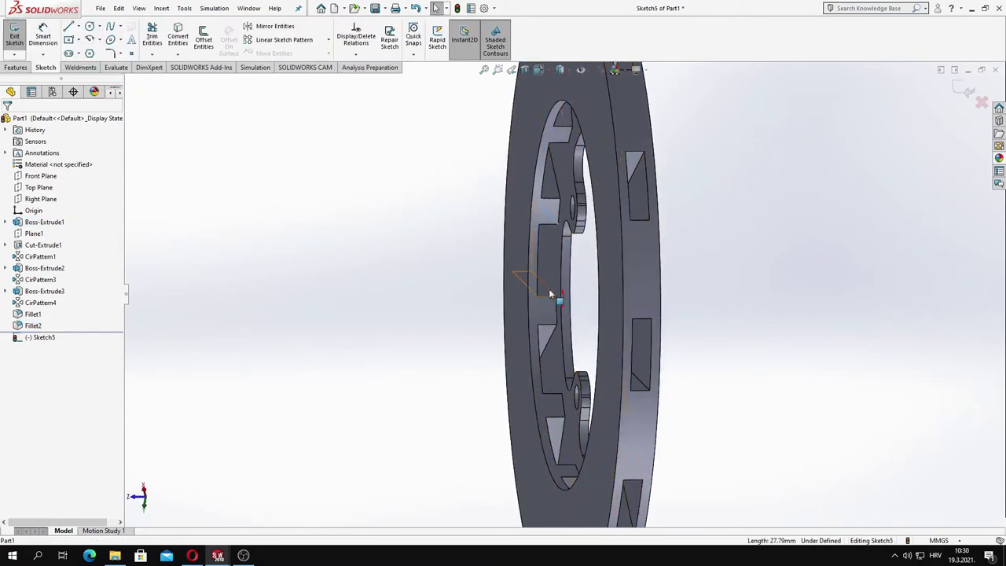
{"action": "key", "text": "ctrl+8"}
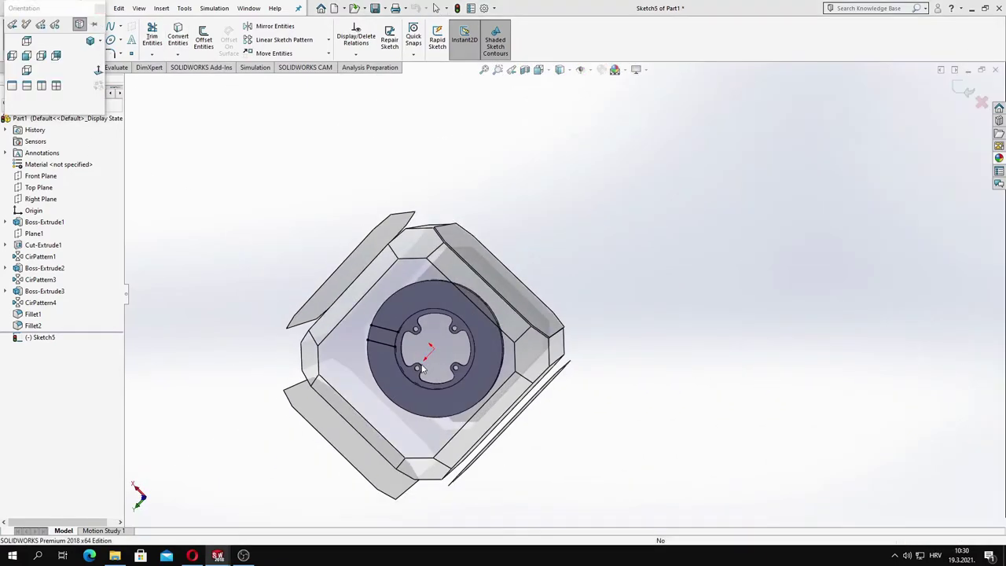
Draw a centreline between the slanted line ends and place a row of circles along it
{"action": "left_click", "coordinate": [90, 52]}
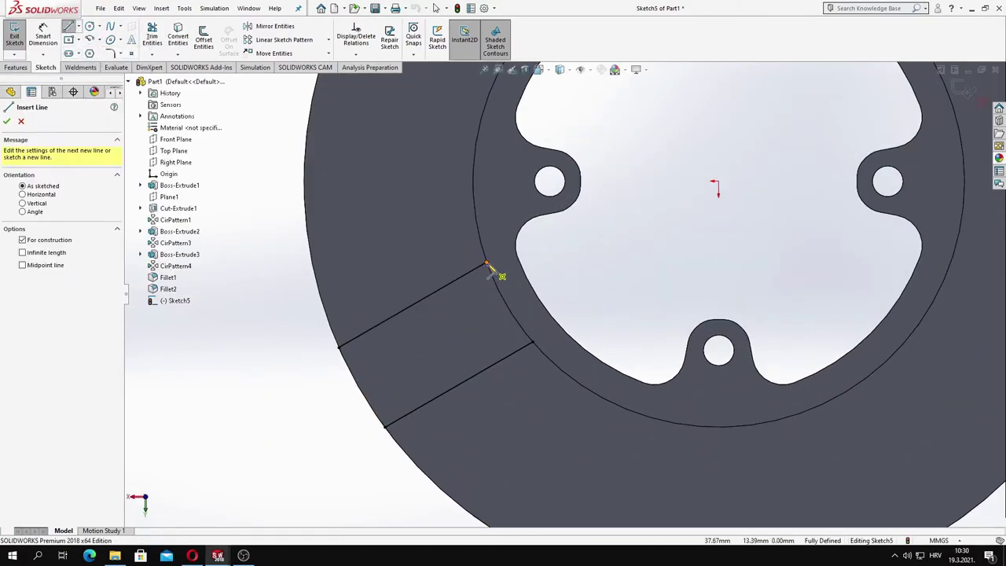
{"action": "left_click", "coordinate": [486, 264]}
{"action": "left_click", "coordinate": [386, 427]}
{"action": "key", "text": "Escape"}
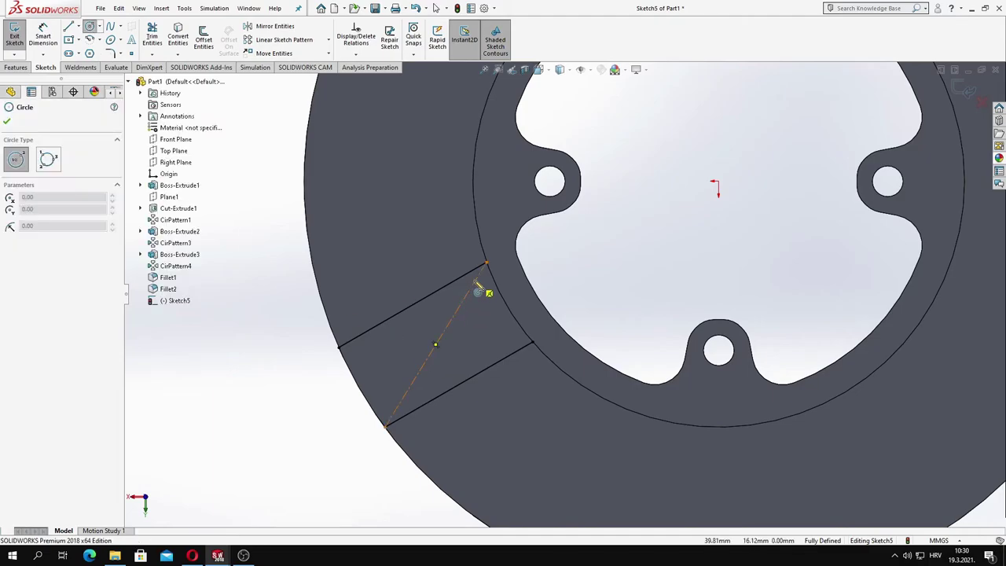
{"action": "left_click", "coordinate": [482, 294]}
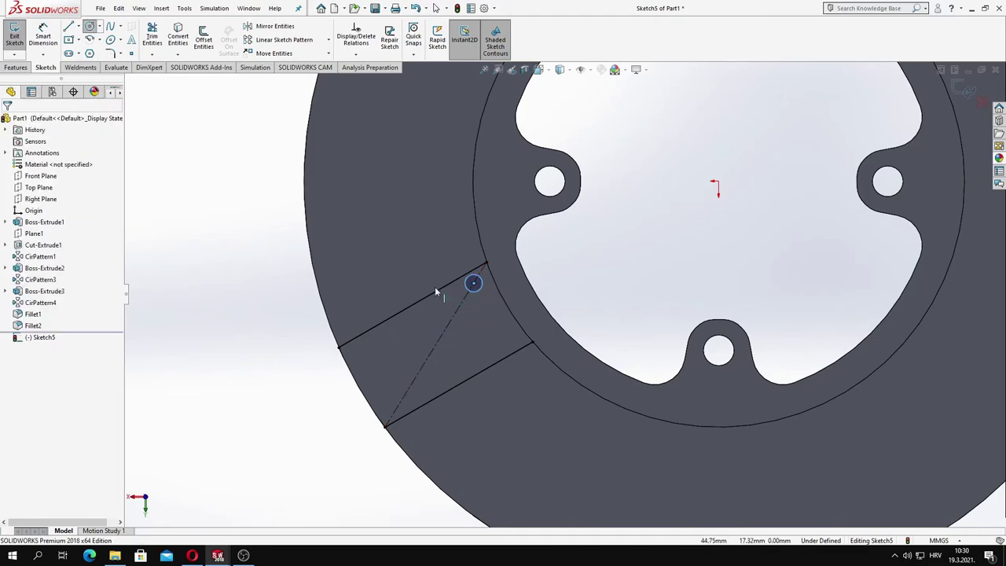
{"action": "left_click", "coordinate": [459, 308]}
{"action": "left_click", "coordinate": [470, 314]}
{"action": "left_click", "coordinate": [442, 334]}
{"action": "left_click", "coordinate": [449, 339]}
{"action": "left_click", "coordinate": [426, 359]}
{"action": "left_click", "coordinate": [437, 369]}
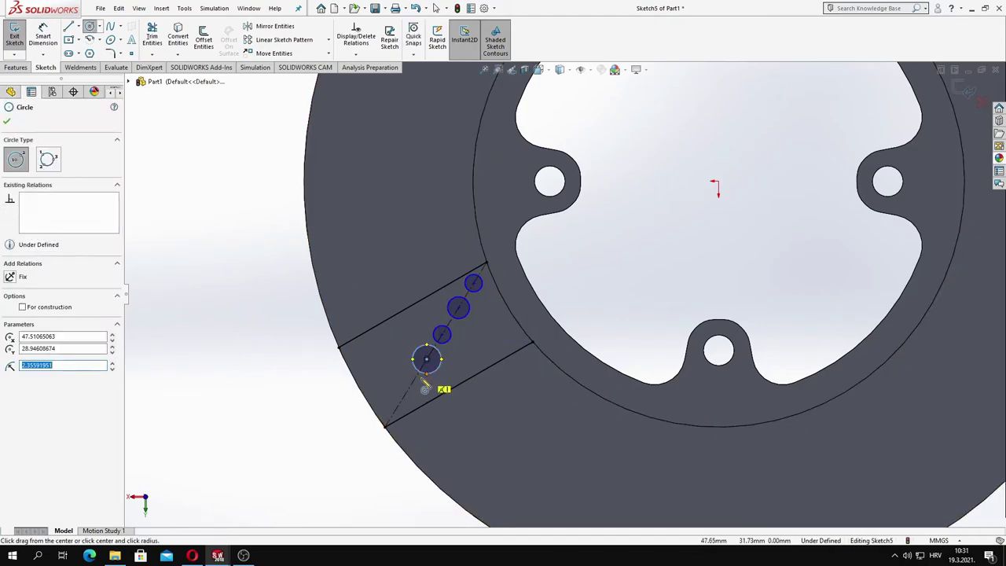
{"action": "left_click", "coordinate": [420, 403]}
{"action": "key", "text": "Escape"}
Delete the misplaced bottom circle and redraw it at the centreline's lower end
{"action": "scroll", "coordinate": [416, 405], "scroll_direction": "down", "scroll_amount": 2}
{"action": "left_click", "coordinate": [412, 401]}
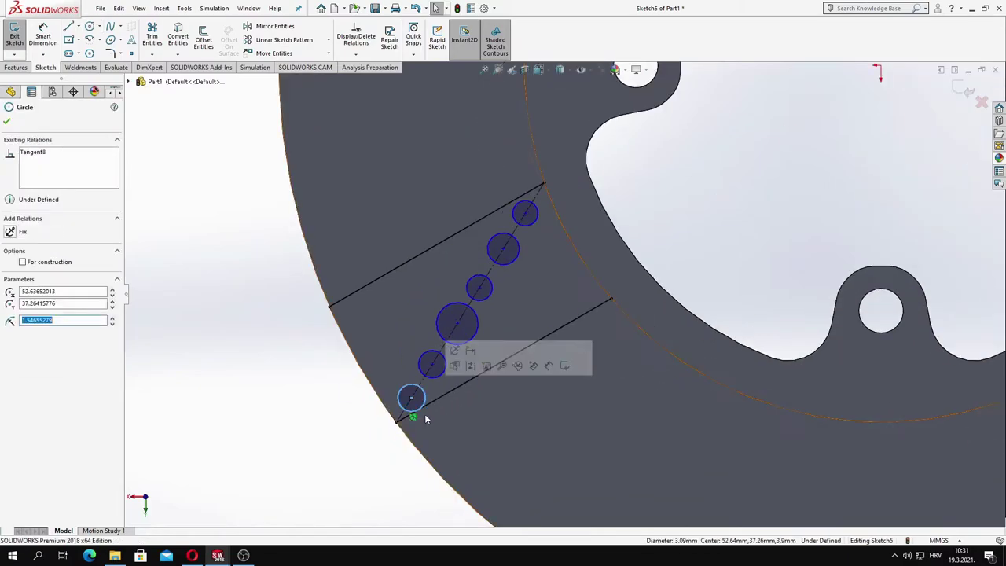
{"action": "right_click", "coordinate": [416, 409]}
{"action": "left_click", "coordinate": [454, 490]}
{"action": "left_click", "coordinate": [91, 28]}
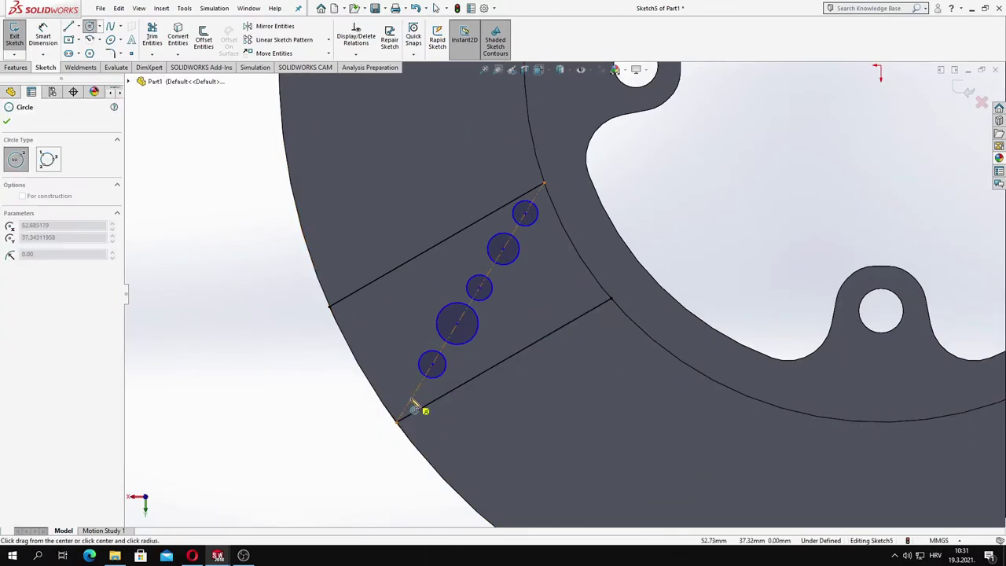
{"action": "left_click", "coordinate": [410, 399]}
Dimension the top circles at Ø3.00 and make all six circles equal
{"action": "left_click", "coordinate": [538, 213]}
{"action": "left_click", "coordinate": [552, 234]}
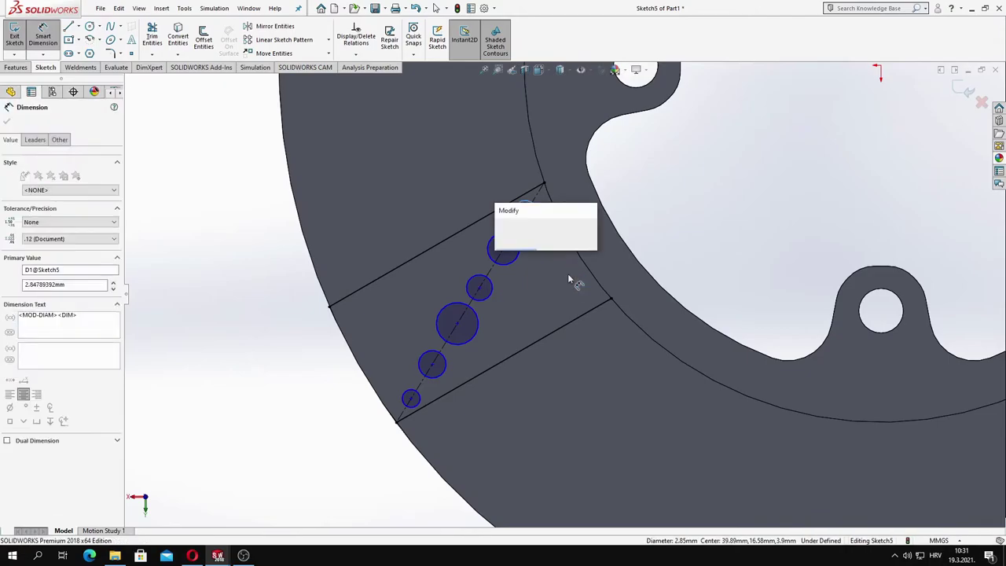
{"action": "type", "text": "2,5"}
{"action": "key", "text": "Return"}
{"action": "left_click", "coordinate": [513, 252]}
{"action": "left_click", "coordinate": [529, 272]}
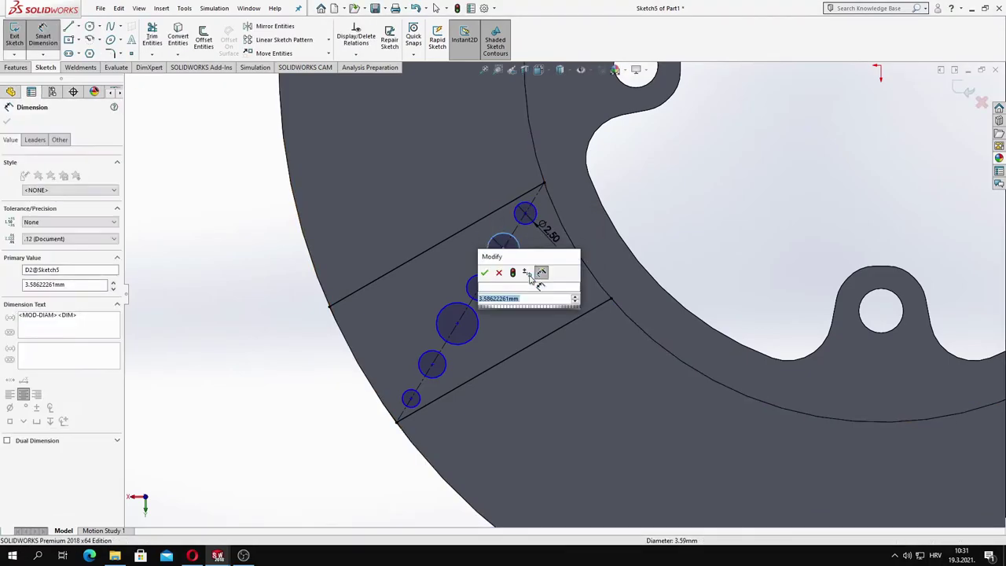
{"action": "key", "text": "Return"}
{"action": "key", "text": "Escape"}
{"action": "left_click", "coordinate": [490, 287], "text": "ctrl"}
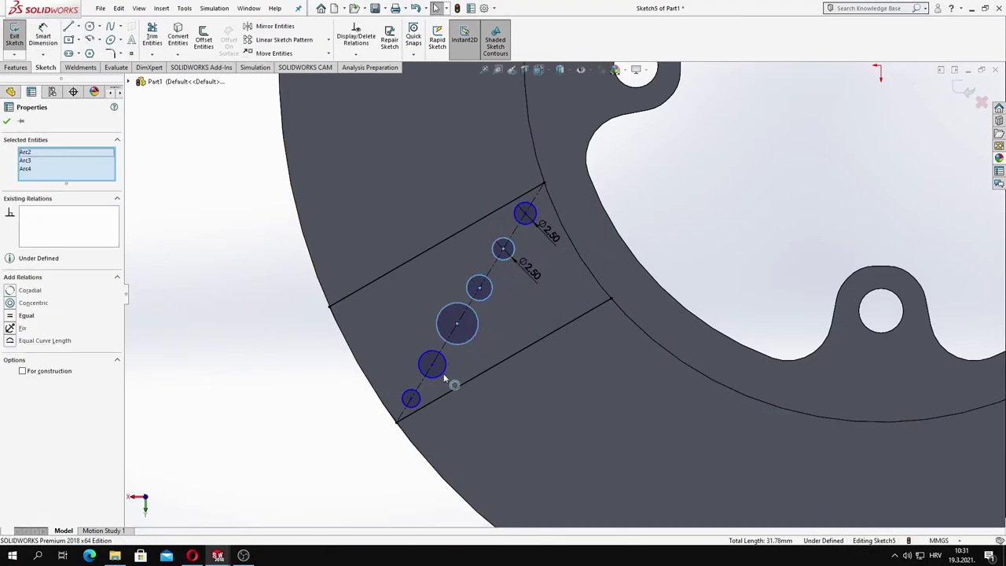
{"action": "left_click", "coordinate": [26, 326]}
{"action": "left_click", "coordinate": [233, 322]}
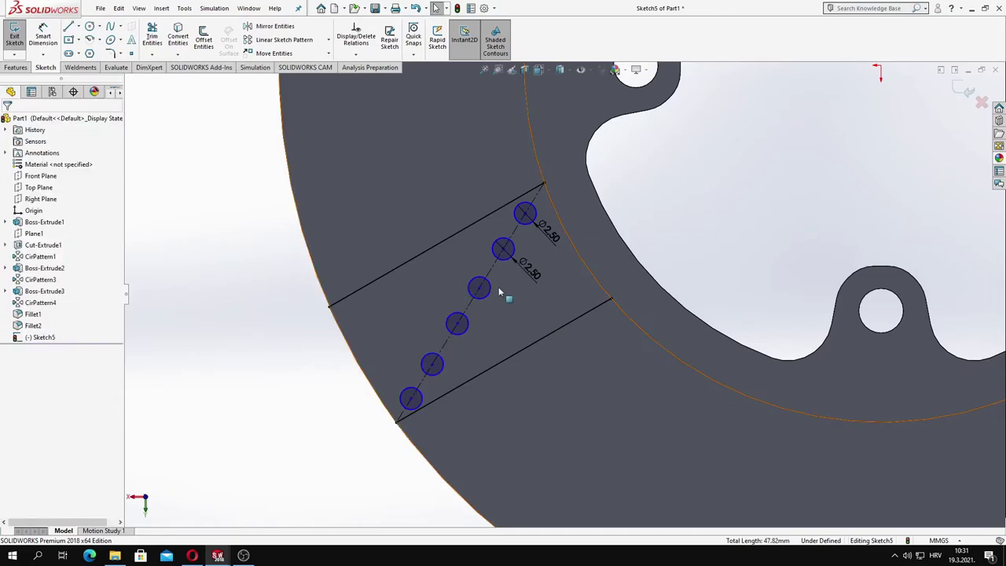
Space the first three pairs of circle centres 4.50 apart
{"action": "scroll", "coordinate": [440, 389], "scroll_direction": "down", "scroll_amount": 2}
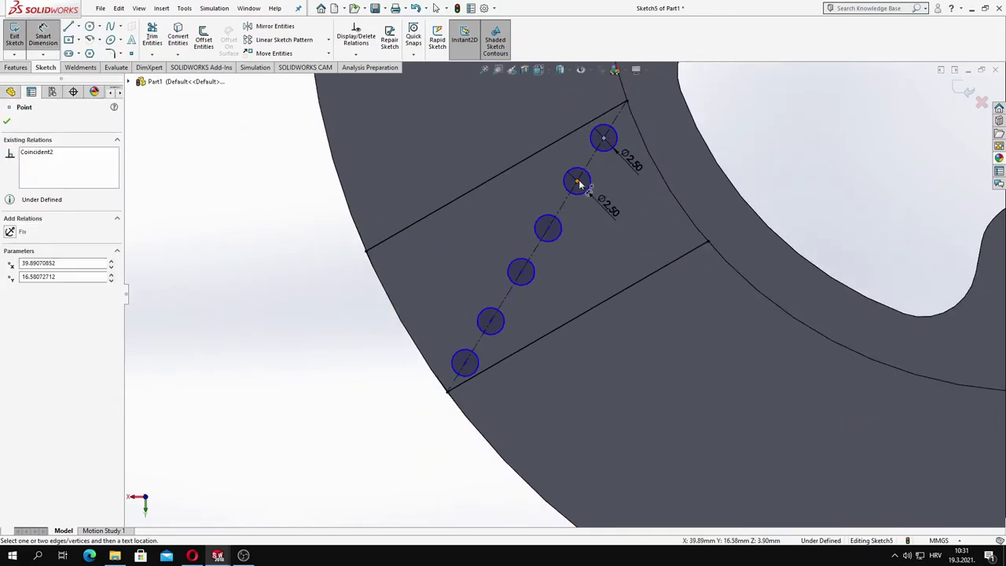
{"action": "left_click", "coordinate": [519, 124]}
{"action": "type", "text": "4,5"}
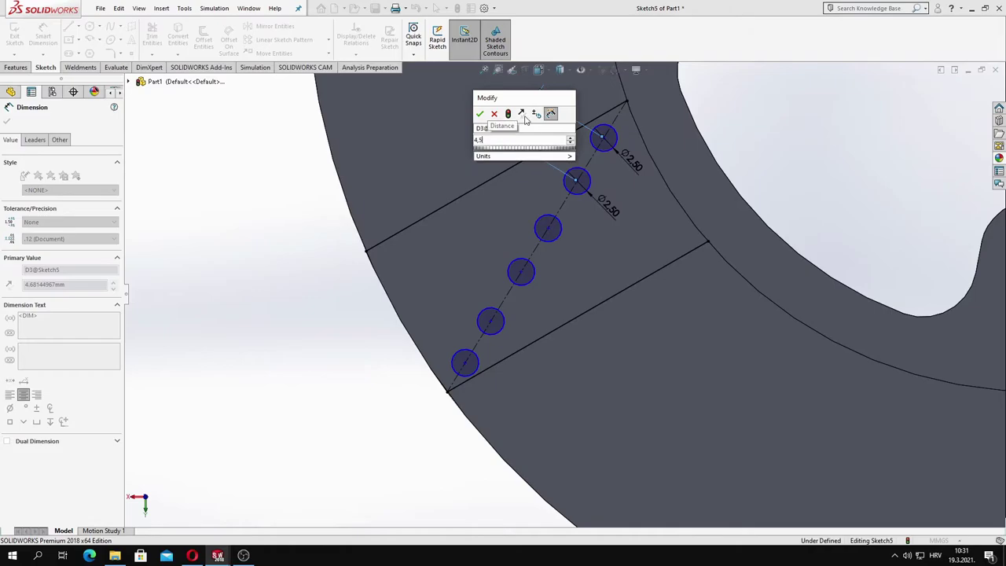
{"action": "key", "text": "Return"}
{"action": "left_click", "coordinate": [578, 182]}
{"action": "left_click", "coordinate": [521, 173]}
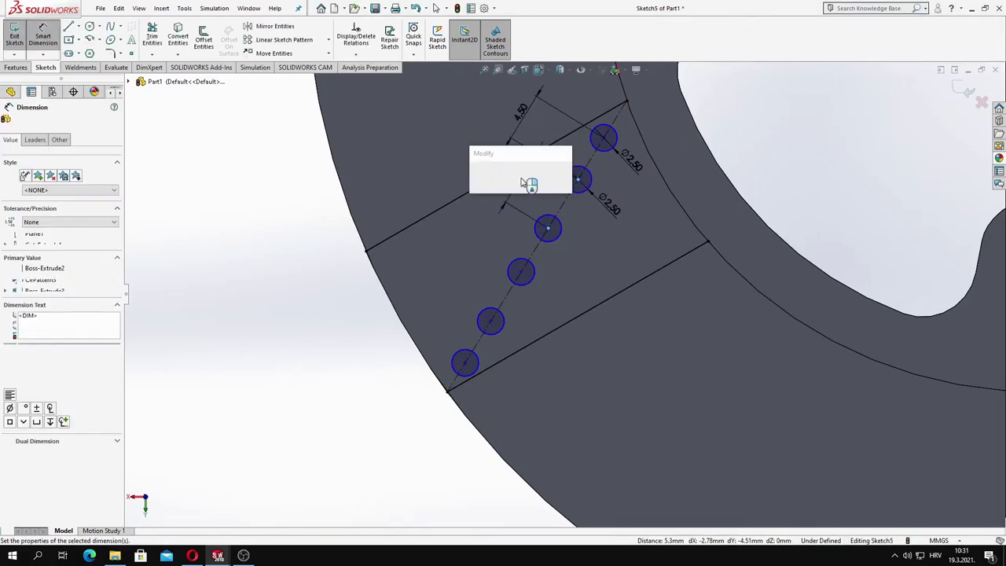
{"action": "type", "text": "4.5"}
{"action": "key", "text": "Return"}
{"action": "key", "text": "Escape"}
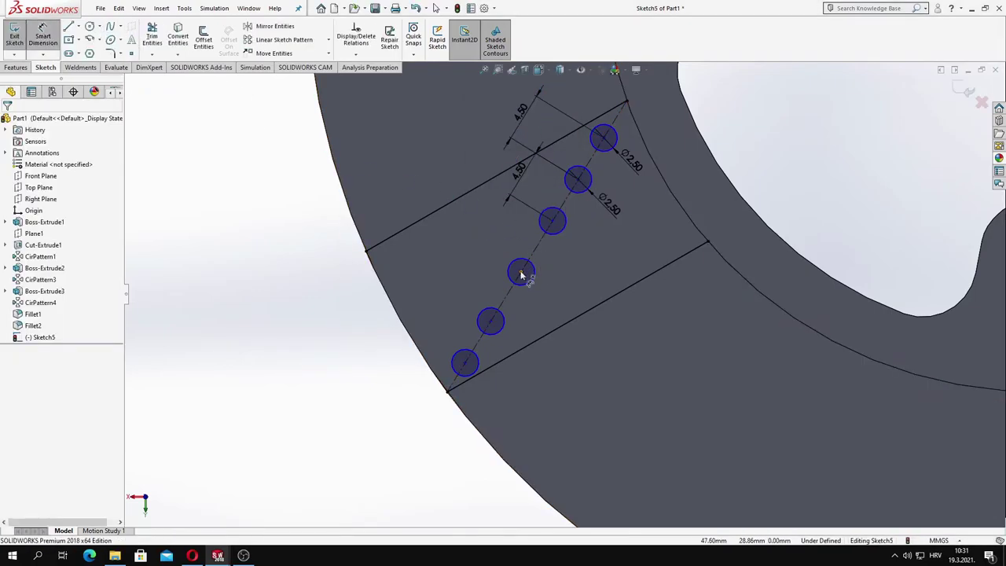
{"action": "left_click", "coordinate": [522, 274]}
{"action": "left_click", "coordinate": [492, 212]}
{"action": "type", "text": "4.5"}
{"action": "key", "text": "Return"}
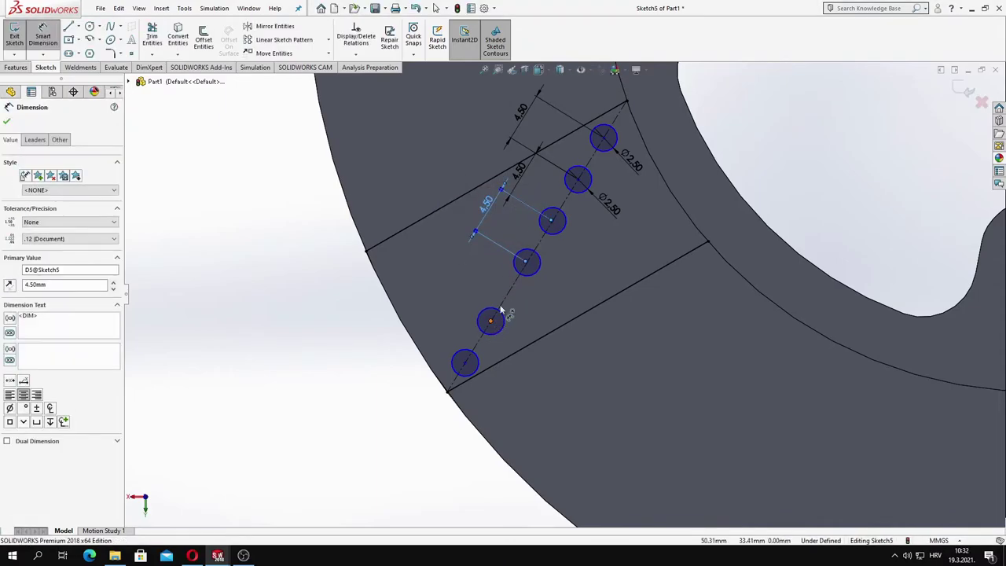
{"action": "left_click", "coordinate": [490, 320]}
Space the remaining circles, down to the bottom one, 4.50 apart
{"action": "left_click", "coordinate": [526, 262]}
{"action": "left_click", "coordinate": [472, 265]}
{"action": "type", "text": "4.5"}
{"action": "key", "text": "Return"}
{"action": "left_click", "coordinate": [499, 306]}
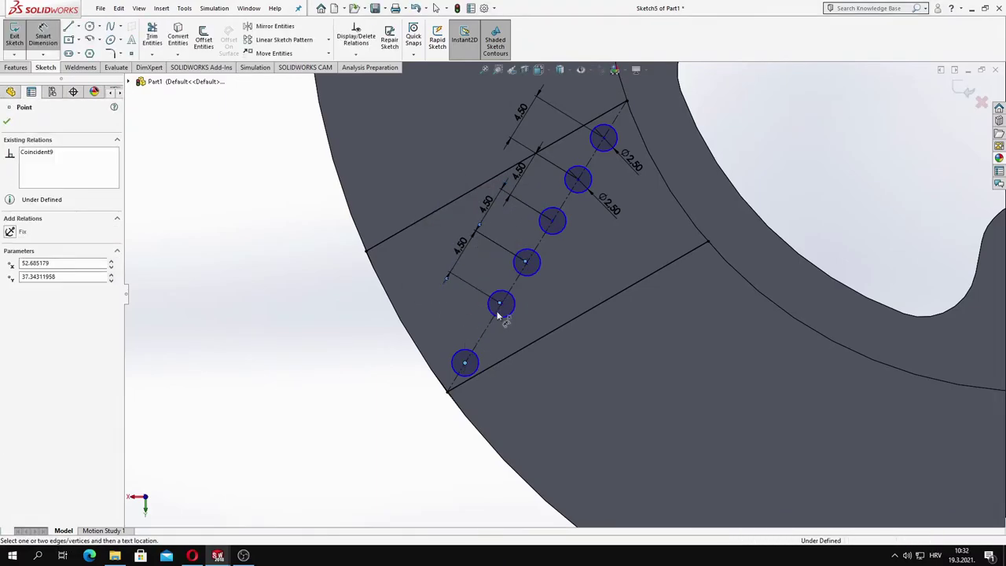
{"action": "left_click", "coordinate": [438, 305]}
{"action": "key", "text": "Escape"}
{"action": "key", "text": "Escape"}
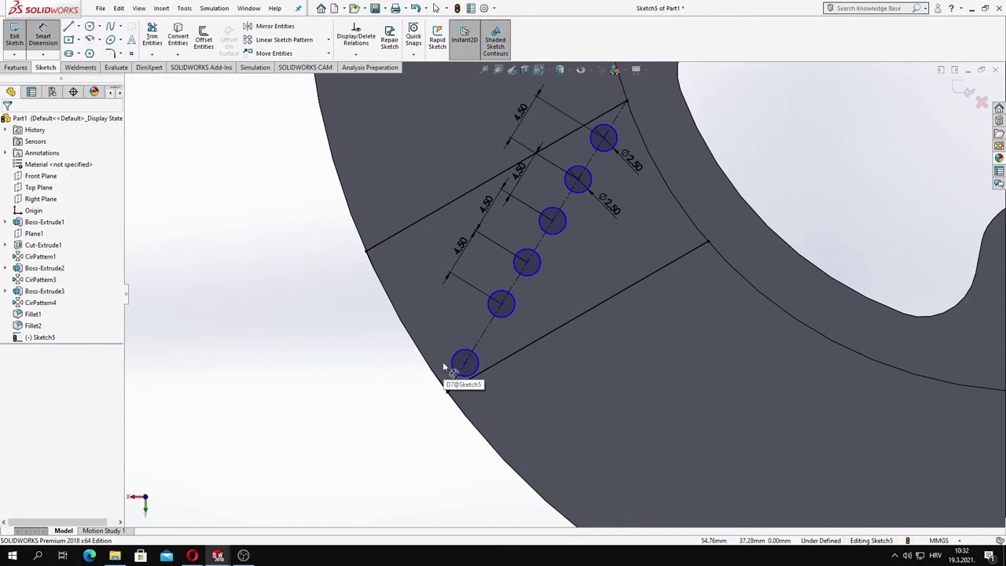
{"action": "left_click", "coordinate": [502, 305]}
{"action": "left_click", "coordinate": [451, 304]}
{"action": "type", "text": "4.5"}
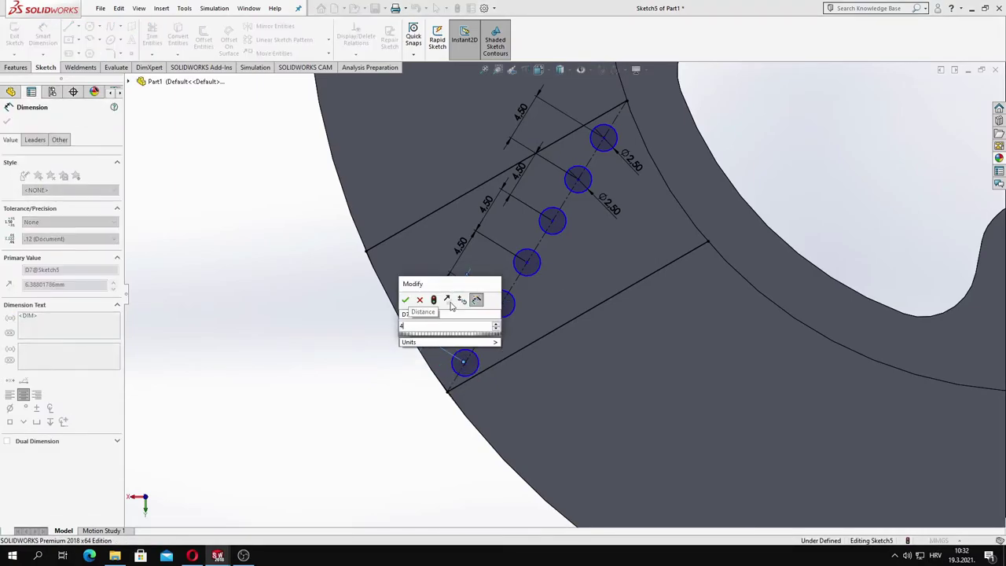
{"action": "key", "text": "Return"}
{"action": "key", "text": "Escape"}
Set the top circle 4.50 from the centreline's top end, fully defining Sketch5
{"action": "left_click", "coordinate": [628, 103]}
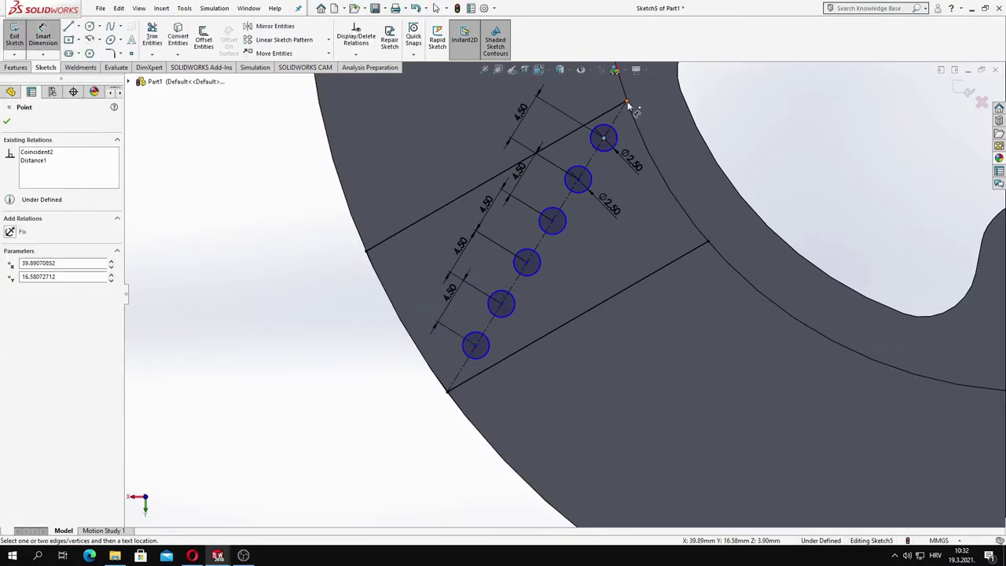
{"action": "left_click", "coordinate": [677, 158]}
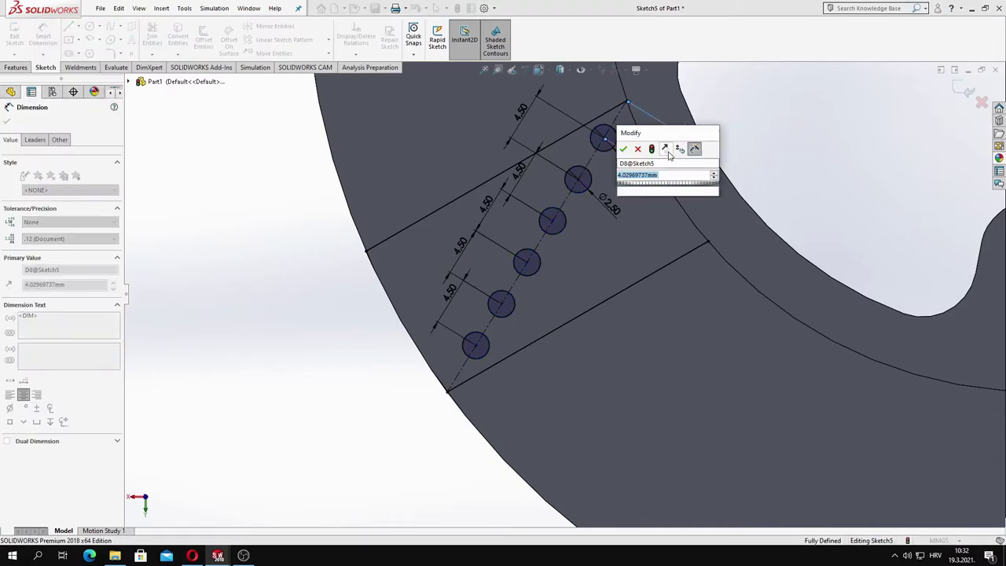
{"action": "type", "text": "4.5"}
{"action": "key", "text": "Return"}
{"action": "key", "text": "Escape"}
{"action": "scroll", "coordinate": [597, 272], "scroll_direction": "up", "scroll_amount": 3}
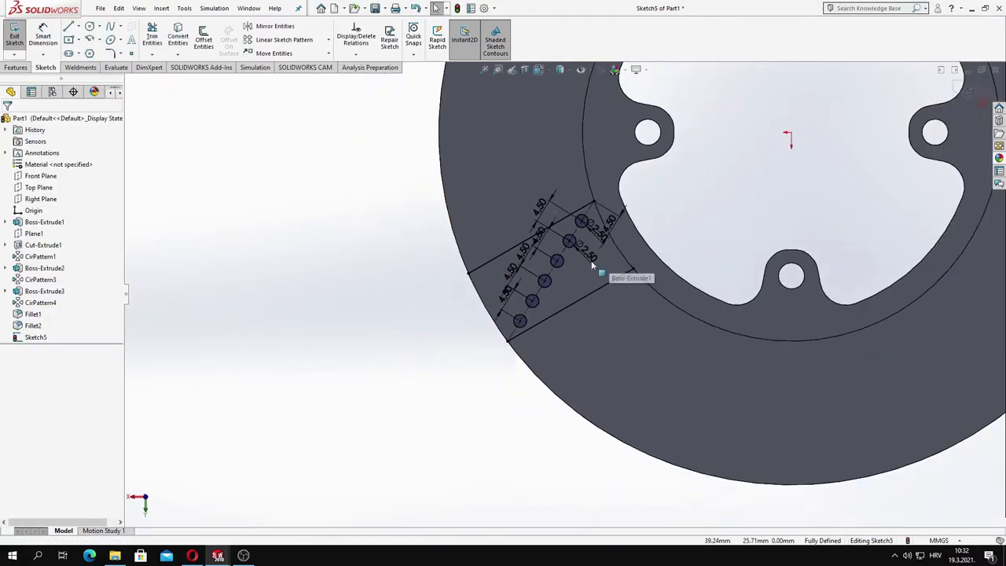
{"action": "scroll", "coordinate": [590, 284], "scroll_direction": "up", "scroll_amount": 2}
{"action": "scroll", "coordinate": [579, 292], "scroll_direction": "down", "scroll_amount": 3}
{"action": "scroll", "coordinate": [585, 255], "scroll_direction": "down", "scroll_amount": 3}
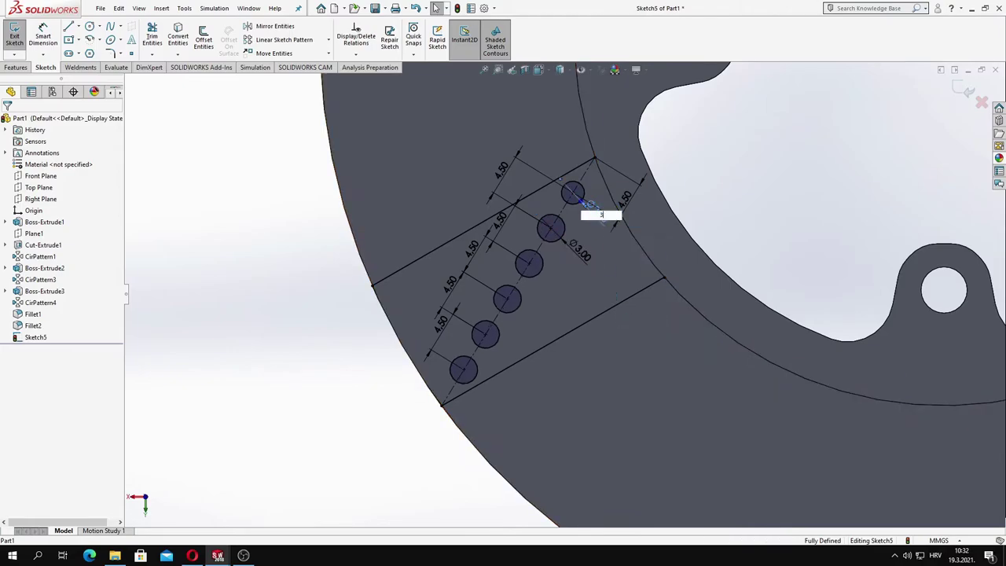
{"action": "scroll", "coordinate": [280, 197], "scroll_direction": "up", "scroll_amount": 3}
{"action": "scroll", "coordinate": [286, 221], "scroll_direction": "up", "scroll_amount": 3}
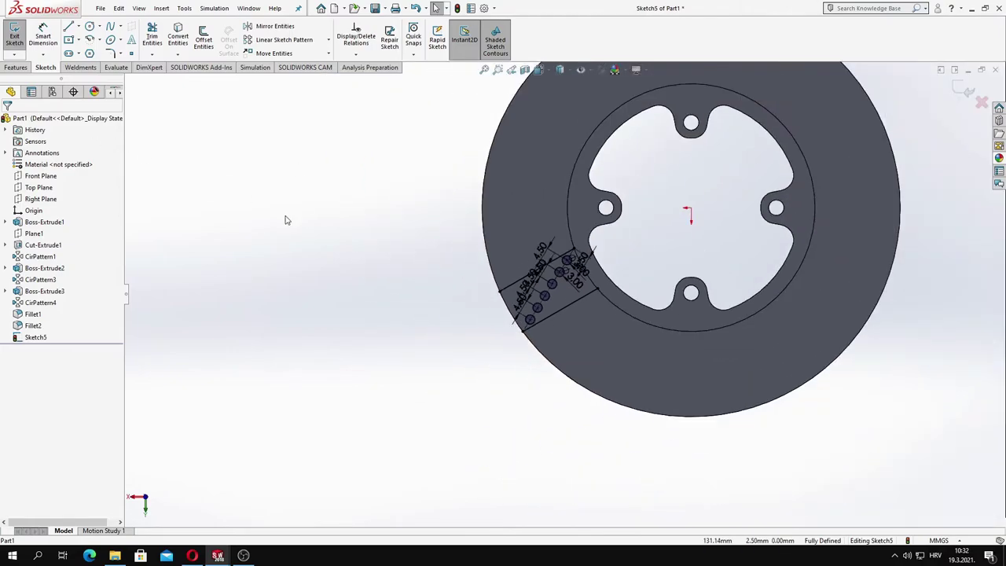
Start an Extruded Cut set to Through All - Both
{"action": "left_click", "coordinate": [24, 68]}
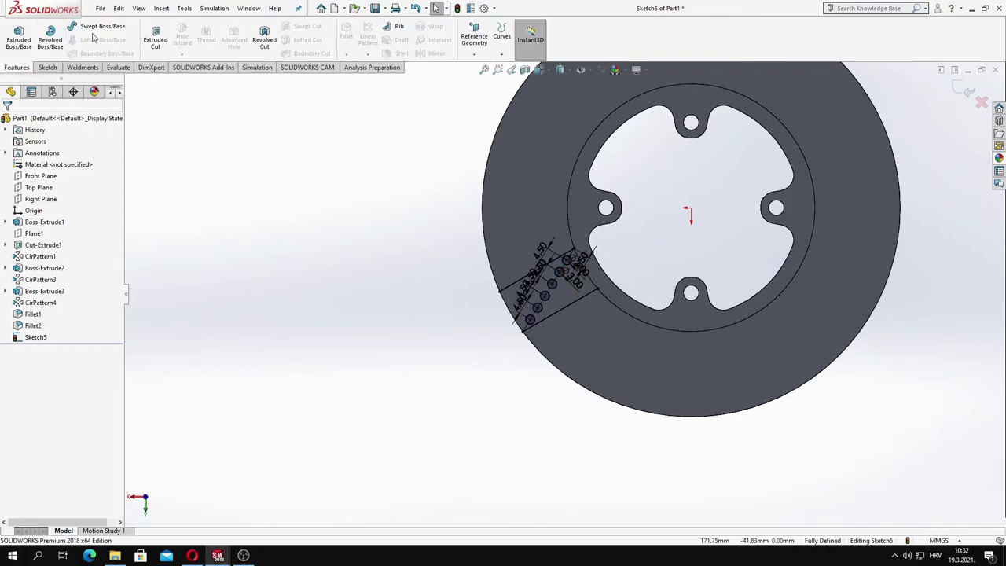
{"action": "left_click", "coordinate": [155, 36]}
{"action": "left_click", "coordinate": [46, 206]}
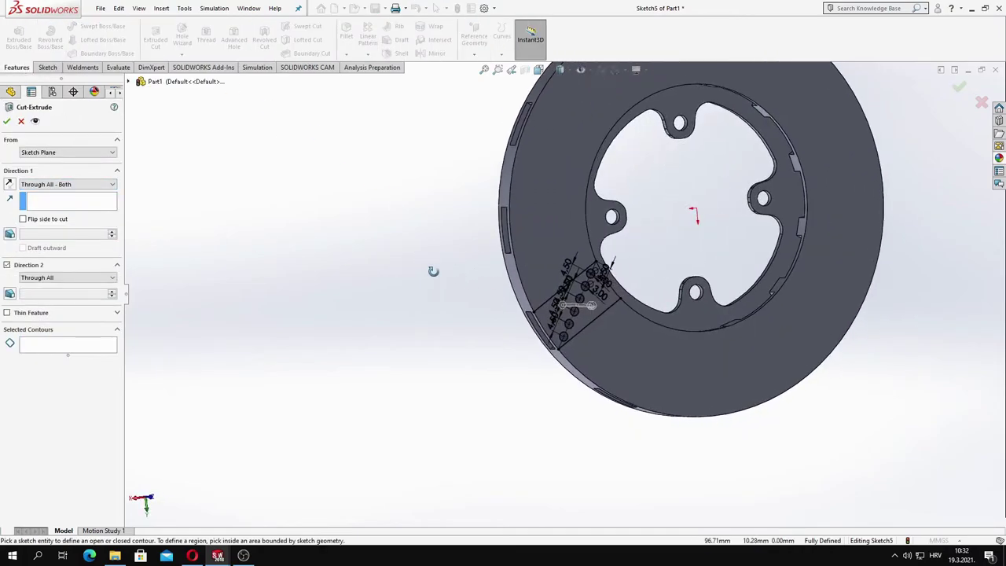
{"action": "scroll", "coordinate": [532, 366], "scroll_direction": "down", "scroll_amount": 5}
Select the six Ø3.00 circle regions and confirm the cut as Cut-Extrude2
{"action": "left_click", "coordinate": [518, 350]}
{"action": "scroll", "coordinate": [519, 349], "scroll_direction": "down", "scroll_amount": 3}
{"action": "left_click", "coordinate": [543, 345]}
{"action": "left_click", "coordinate": [584, 279]}
{"action": "left_click", "coordinate": [602, 175]}
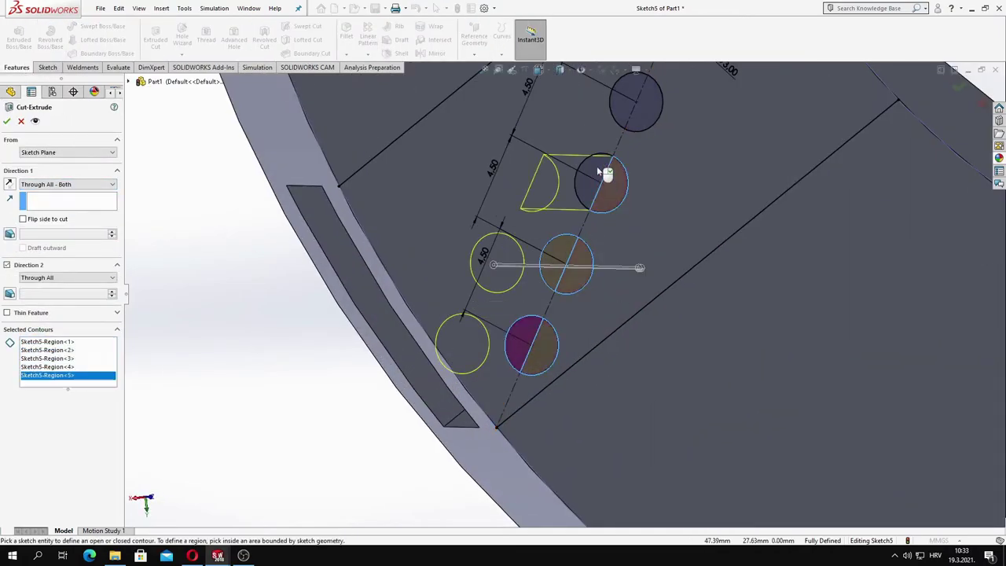
{"action": "left_click", "coordinate": [633, 99]}
{"action": "scroll", "coordinate": [621, 157], "scroll_direction": "down", "scroll_amount": 3}
{"action": "left_click", "coordinate": [577, 236]}
{"action": "left_click", "coordinate": [629, 152]}
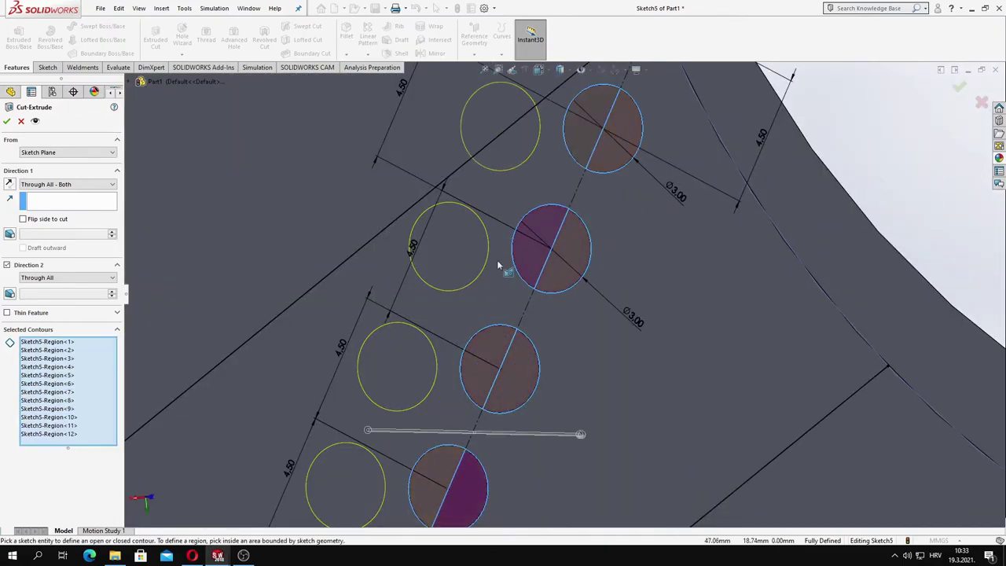
{"action": "scroll", "coordinate": [499, 265], "scroll_direction": "up", "scroll_amount": 5}
{"action": "key", "text": "Return"}
Inspect the new through-holes and start a Circular Pattern of Cut-Extrude2
{"action": "middle_click_drag", "start_coordinate": [505, 243], "coordinate": [501, 254]}
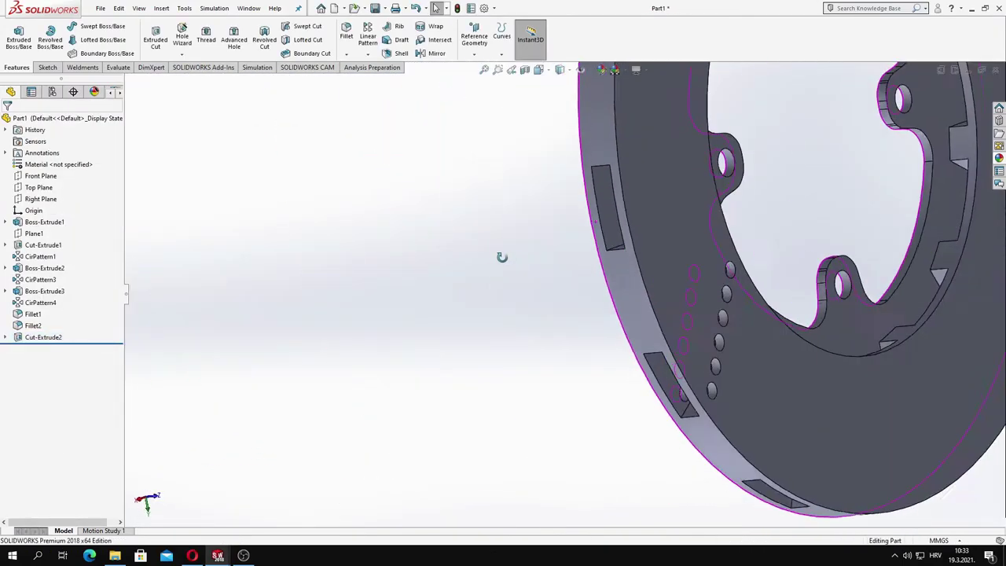
{"action": "scroll", "coordinate": [624, 276], "scroll_direction": "up", "scroll_amount": 3}
{"action": "mouse_move", "coordinate": [624, 276]}
{"action": "middle_mouse_down"}
{"action": "mouse_move", "coordinate": [669, 178]}
{"action": "mouse_move", "coordinate": [620, 262]}
{"action": "mouse_move", "coordinate": [694, 278]}
{"action": "mouse_move", "coordinate": [735, 353]}
{"action": "mouse_move", "coordinate": [640, 341]}
{"action": "mouse_move", "coordinate": [566, 170]}
{"action": "mouse_move", "coordinate": [440, 102]}
{"action": "middle_mouse_up"}
{"action": "scroll", "coordinate": [620, 262], "scroll_direction": "down", "scroll_amount": 4}
{"action": "scroll", "coordinate": [640, 341], "scroll_direction": "up", "scroll_amount": 4}
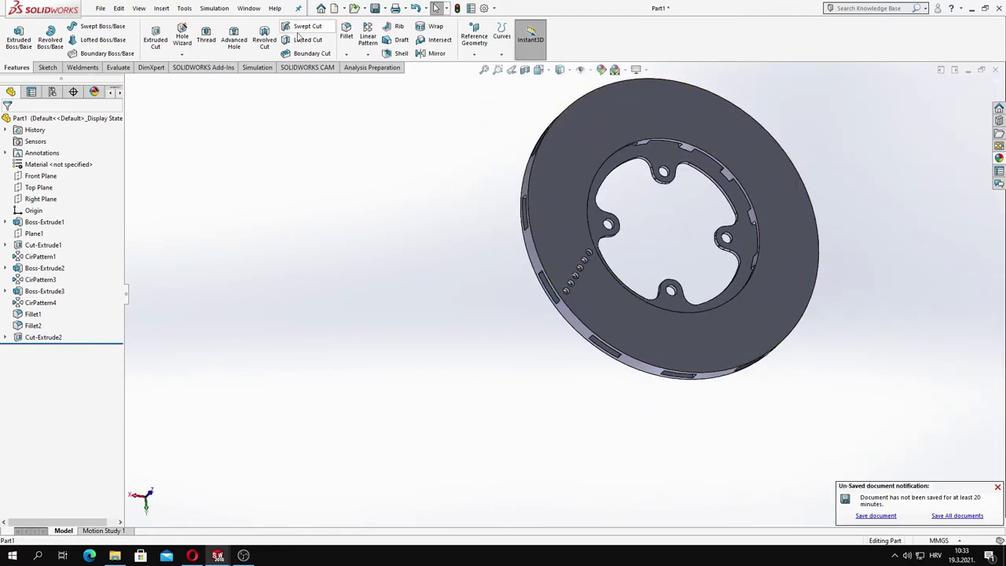
{"action": "left_click", "coordinate": [375, 82]}
{"action": "scroll", "coordinate": [578, 272], "scroll_direction": "down", "scroll_amount": 2}
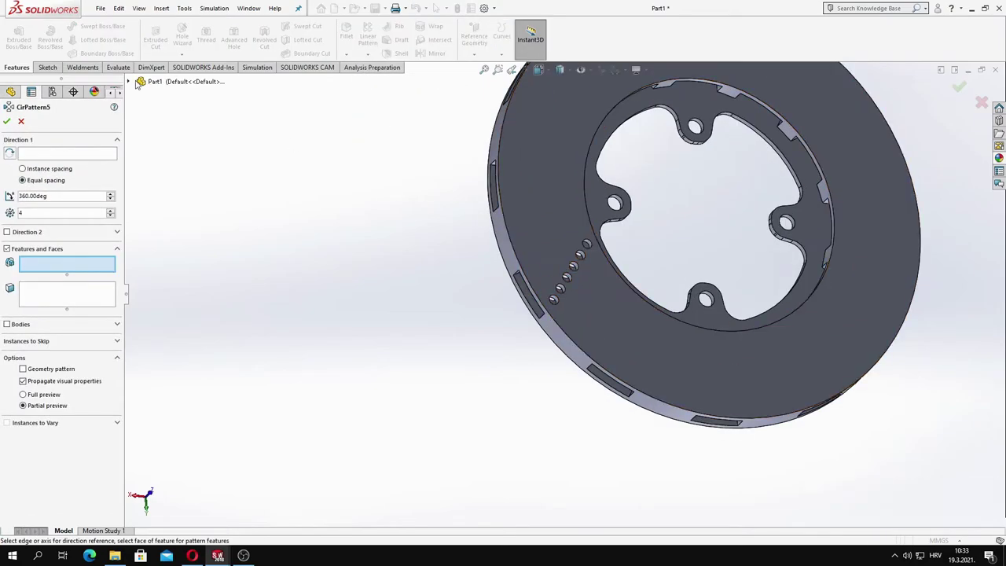
Pattern the hole cut 12 times over 360° around the disc's outer edge, viewing it front-on
{"action": "left_click", "coordinate": [501, 192]}
{"action": "scroll", "coordinate": [547, 236], "scroll_direction": "up", "scroll_amount": 3}
{"action": "type", "text": "12"}
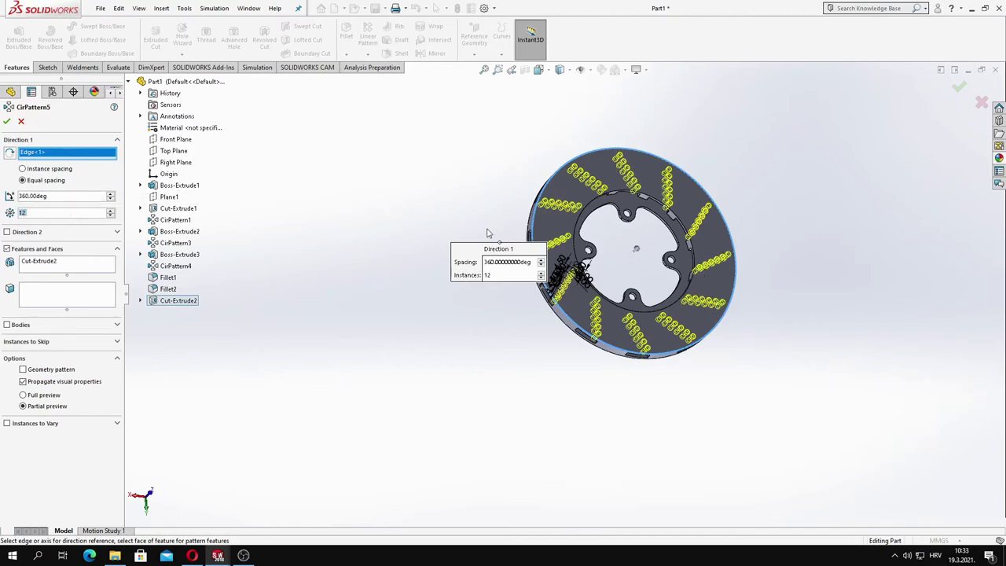
{"action": "key", "text": "Return"}
{"action": "mouse_move", "coordinate": [470, 207]}
{"action": "middle_mouse_down"}
{"action": "mouse_move", "coordinate": [550, 236]}
{"action": "mouse_move", "coordinate": [560, 250]}
{"action": "mouse_move", "coordinate": [560, 260]}
{"action": "mouse_move", "coordinate": [501, 275]}
{"action": "mouse_move", "coordinate": [413, 328]}
{"action": "mouse_move", "coordinate": [526, 364]}
{"action": "mouse_move", "coordinate": [490, 417]}
{"action": "mouse_move", "coordinate": [550, 314]}
{"action": "mouse_move", "coordinate": [582, 297]}
{"action": "middle_mouse_up"}
{"action": "key", "text": "f"}
{"action": "scroll", "coordinate": [570, 291], "scroll_direction": "up", "scroll_amount": 3}
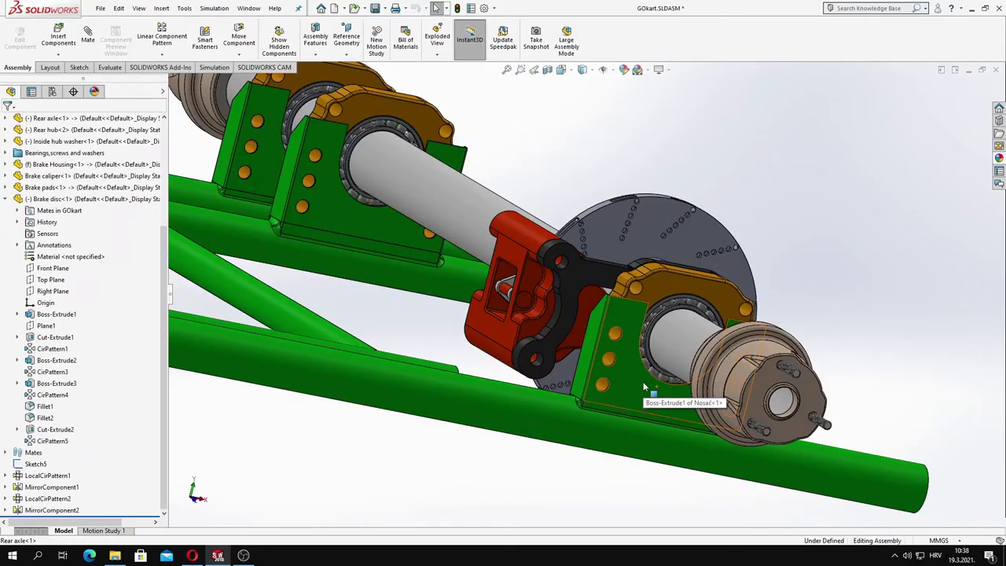
Orbit the go-kart assembly around the mounted brake disc, then begin a new document
{"action": "mouse_move", "coordinate": [648, 401]}
{"action": "middle_mouse_down"}
{"action": "mouse_move", "coordinate": [640, 354]}
{"action": "mouse_move", "coordinate": [656, 370]}
{"action": "mouse_move", "coordinate": [669, 360]}
{"action": "mouse_move", "coordinate": [655, 378]}
{"action": "mouse_move", "coordinate": [629, 346]}
{"action": "middle_mouse_up"}
{"action": "scroll", "coordinate": [655, 377], "scroll_direction": "down", "scroll_amount": 3}
{"action": "scroll", "coordinate": [655, 378], "scroll_direction": "down", "scroll_amount": 2}
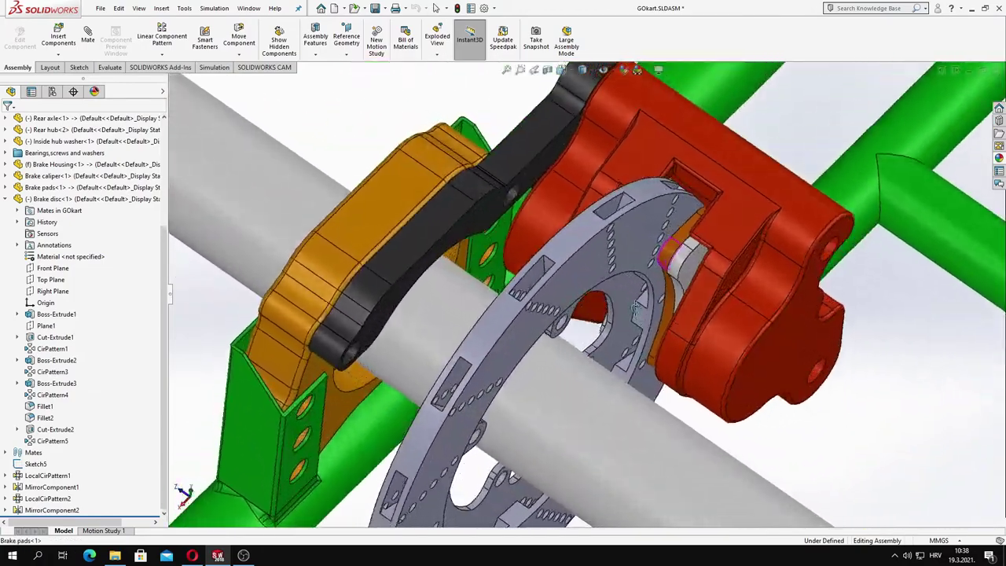
{"action": "scroll", "coordinate": [621, 334], "scroll_direction": "up", "scroll_amount": 4}
{"action": "left_click", "coordinate": [244, 556]}
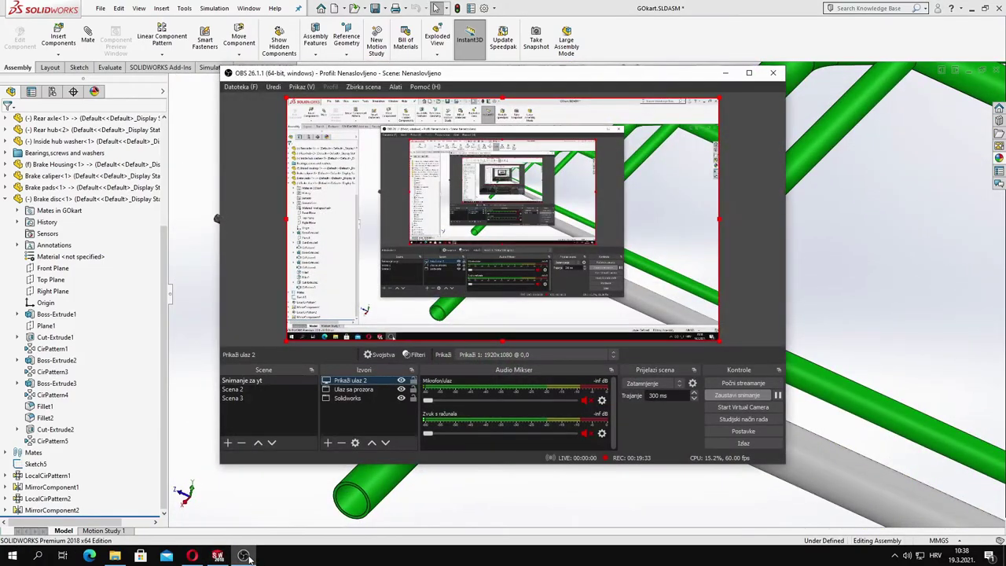
{"action": "left_click", "coordinate": [245, 555]}
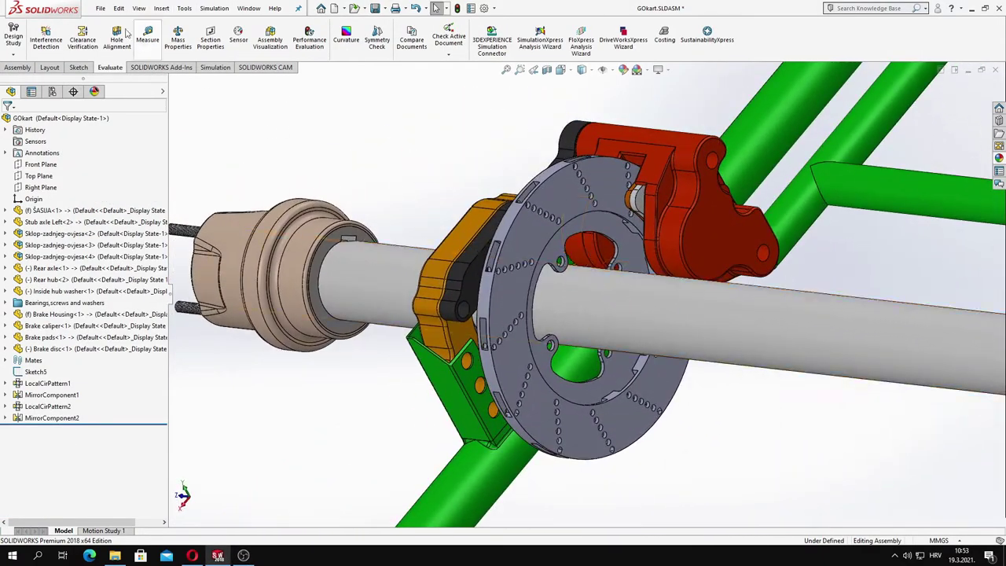
{"action": "left_click", "coordinate": [101, 8]}
{"action": "left_click", "coordinate": [114, 24]}
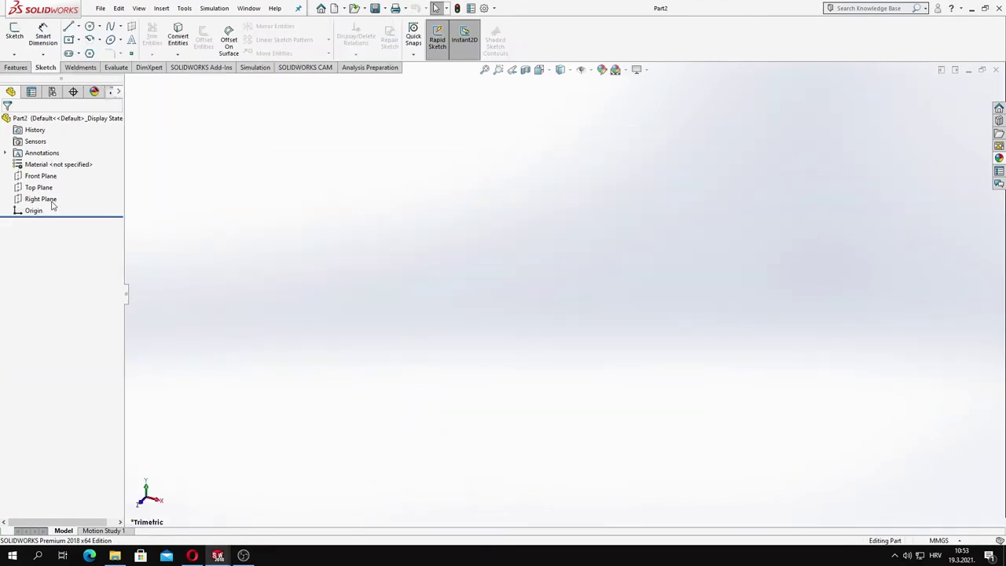
Create a new part and sketch a horizontal centerline and rectangular profile on the Right Plane
{"action": "left_click", "coordinate": [40, 198]}
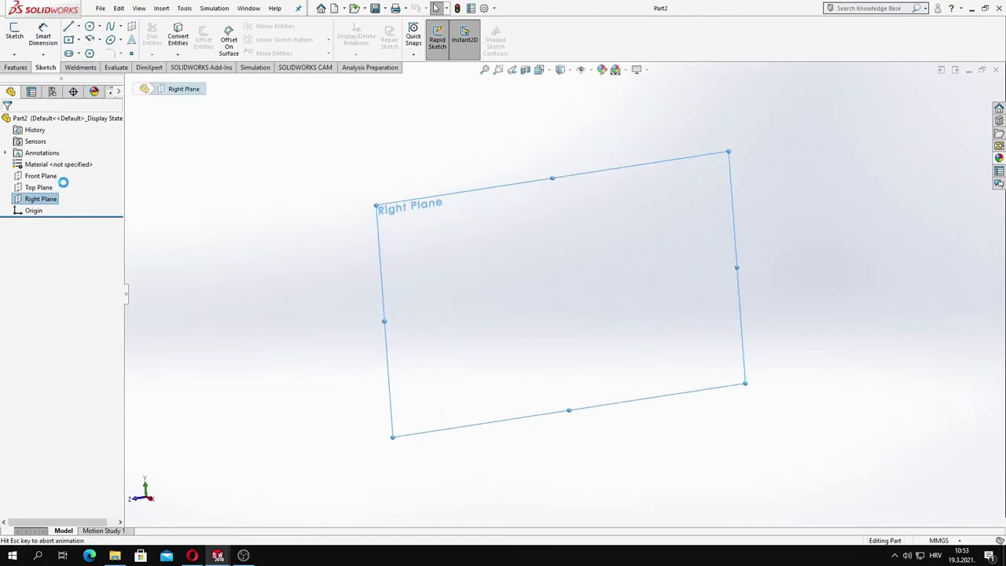
{"action": "left_click", "coordinate": [62, 186]}
{"action": "left_click", "coordinate": [90, 52]}
{"action": "left_click_drag", "start_coordinate": [459, 294], "coordinate": [681, 294]}
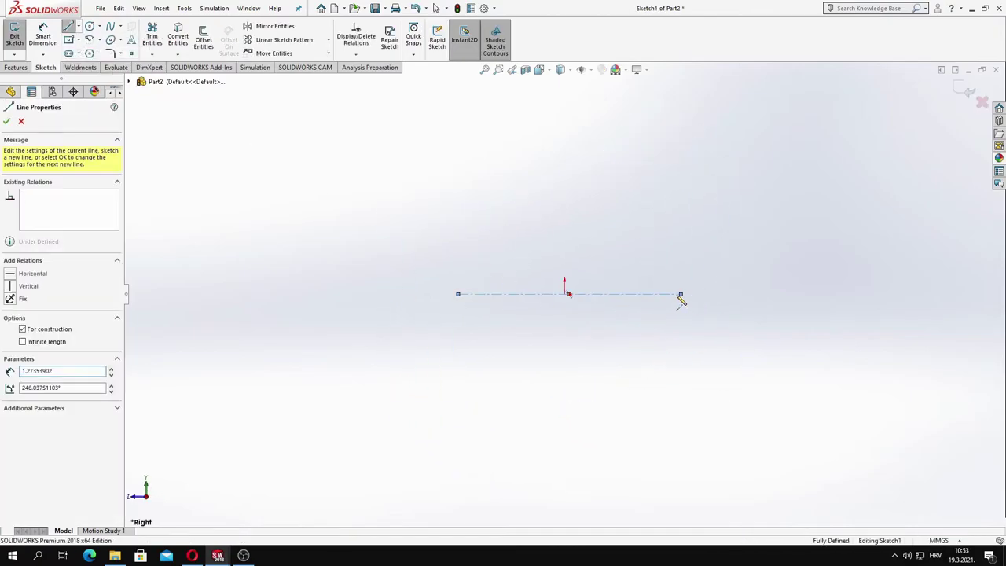
{"action": "left_click_drag", "start_coordinate": [458, 253], "coordinate": [675, 257]}
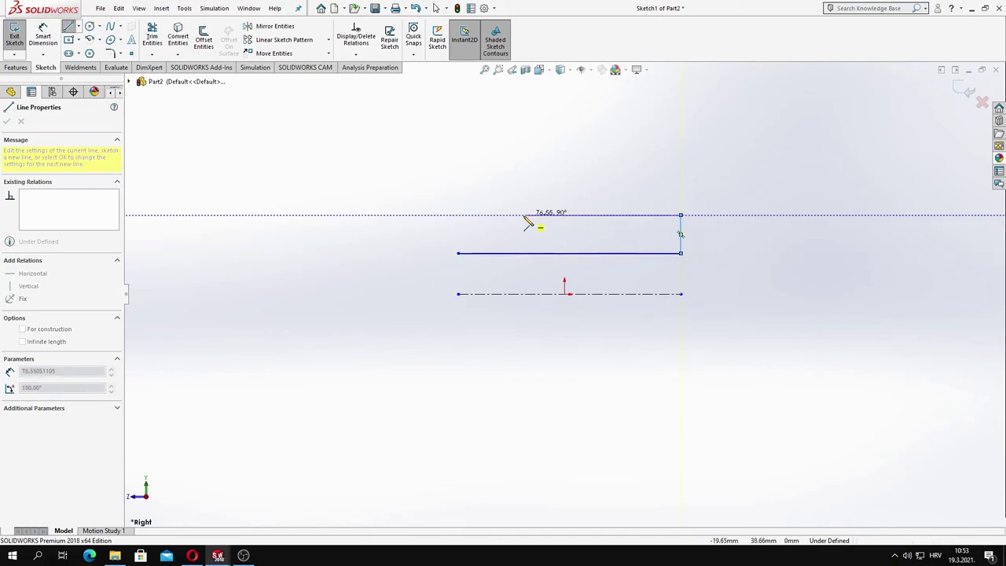
{"action": "left_click", "coordinate": [458, 254]}
Dimension the profile's inner and outer diameters about the centerline to 37 and 45 mm
{"action": "left_click", "coordinate": [43, 35]}
{"action": "left_click", "coordinate": [550, 294]}
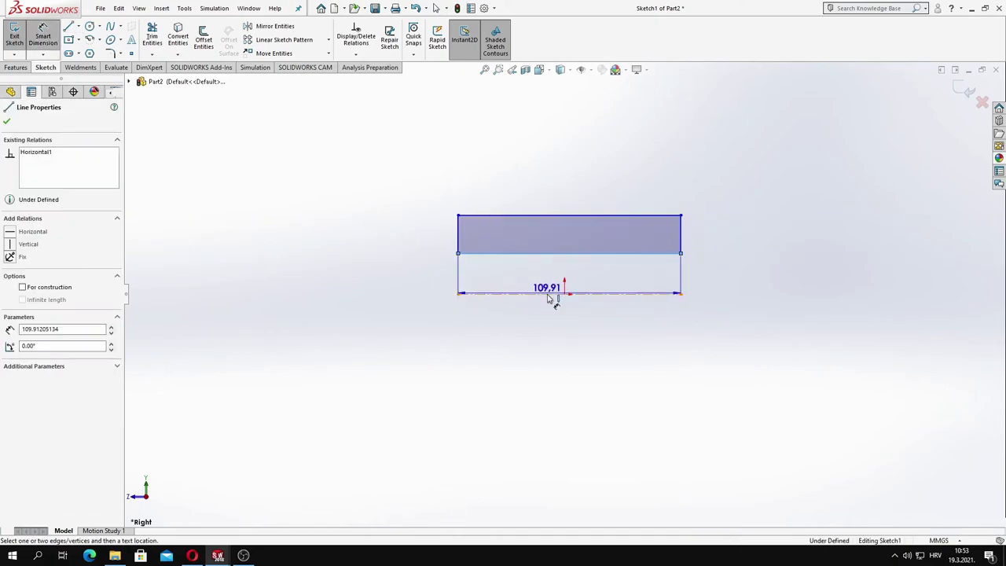
{"action": "left_click", "coordinate": [550, 253]}
{"action": "left_click", "coordinate": [409, 275]}
{"action": "type", "text": "37"}
{"action": "key", "text": "Return"}
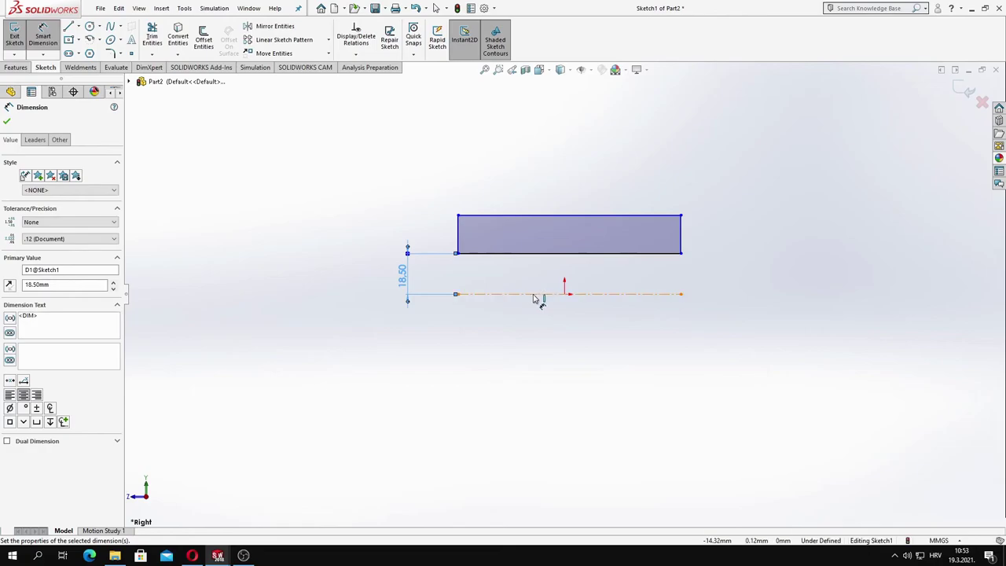
{"action": "left_click", "coordinate": [539, 294]}
{"action": "left_click", "coordinate": [440, 215]}
{"action": "left_click", "coordinate": [342, 253]}
{"action": "type", "text": "22,"}
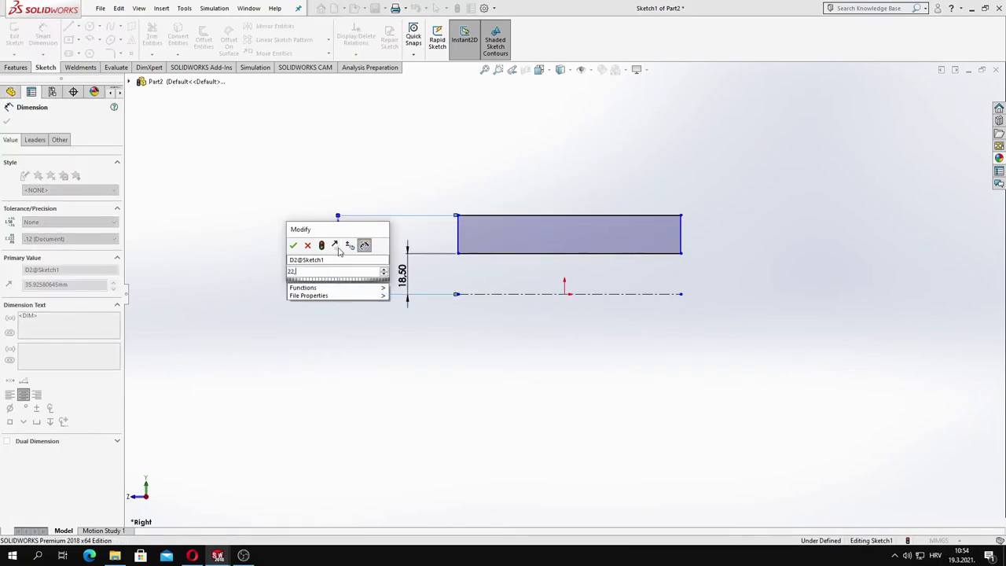
{"action": "type", "text": "5"}
{"action": "key", "text": "Return"}
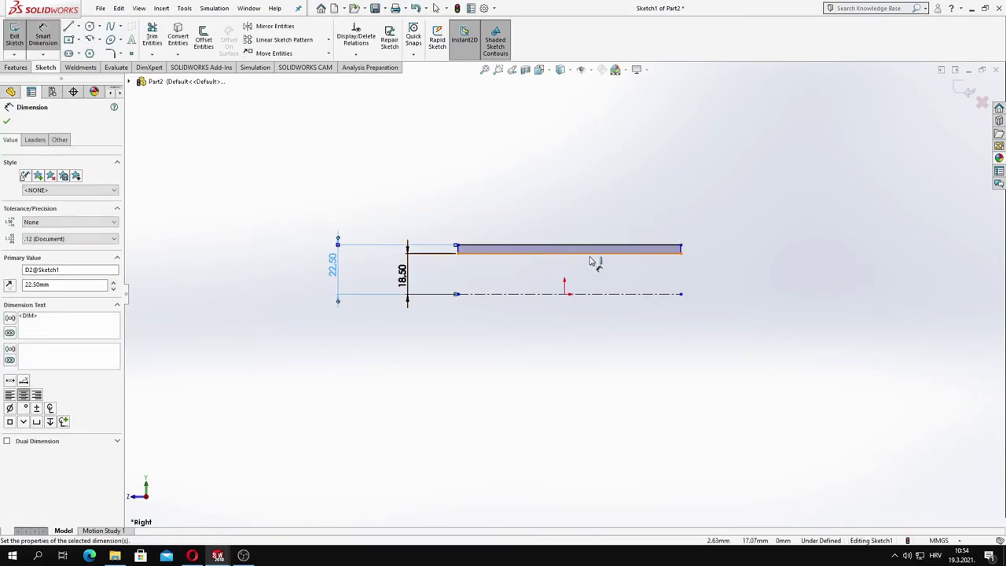
Set the profile 20 mm wide and 20 mm from the origin, then preview a Revolved Boss/Base
{"action": "scroll", "coordinate": [594, 262], "scroll_direction": "up", "scroll_amount": 2}
{"action": "left_click", "coordinate": [382, 280]}
{"action": "left_click", "coordinate": [474, 206]}
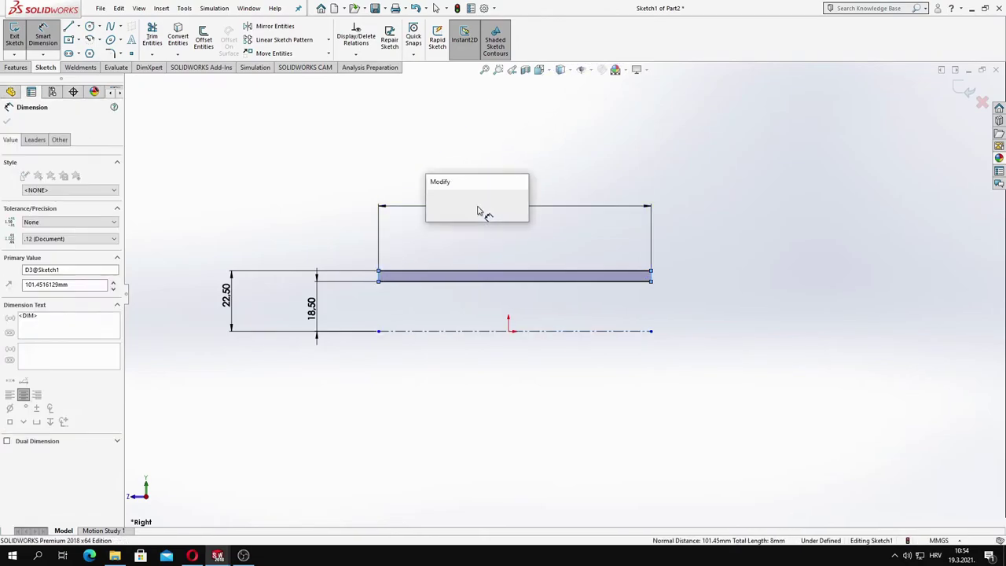
{"action": "type", "text": "20"}
{"action": "key", "text": "Return"}
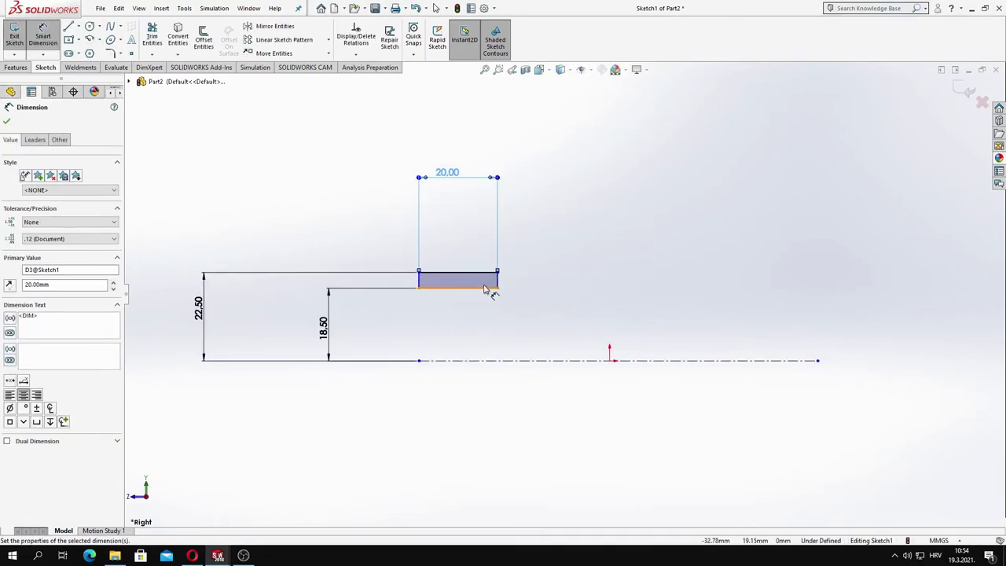
{"action": "scroll", "coordinate": [486, 290], "scroll_direction": "up", "scroll_amount": 2}
{"action": "left_click", "coordinate": [671, 398]}
{"action": "left_click", "coordinate": [509, 279]}
{"action": "left_click", "coordinate": [583, 215]}
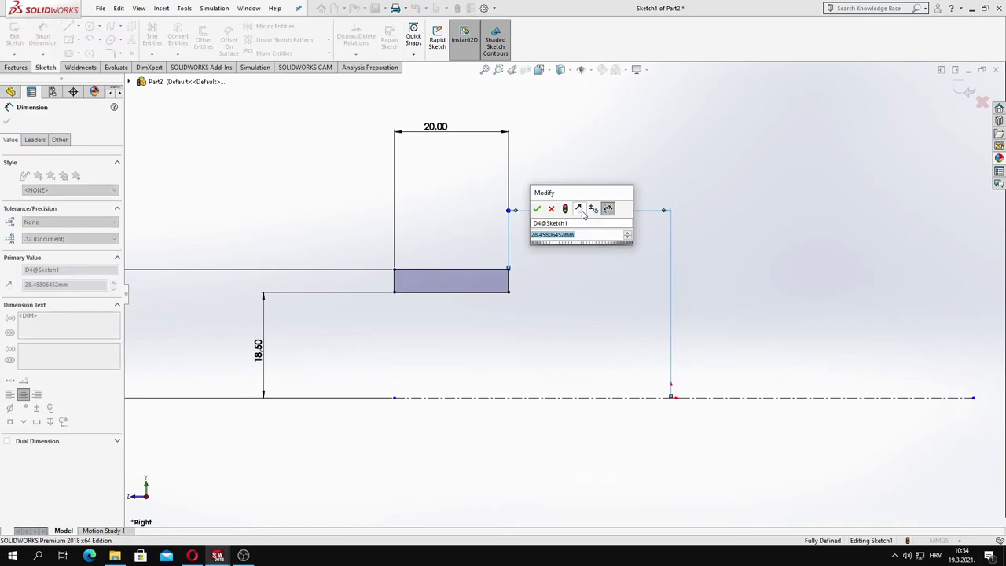
{"action": "key", "text": "Return"}
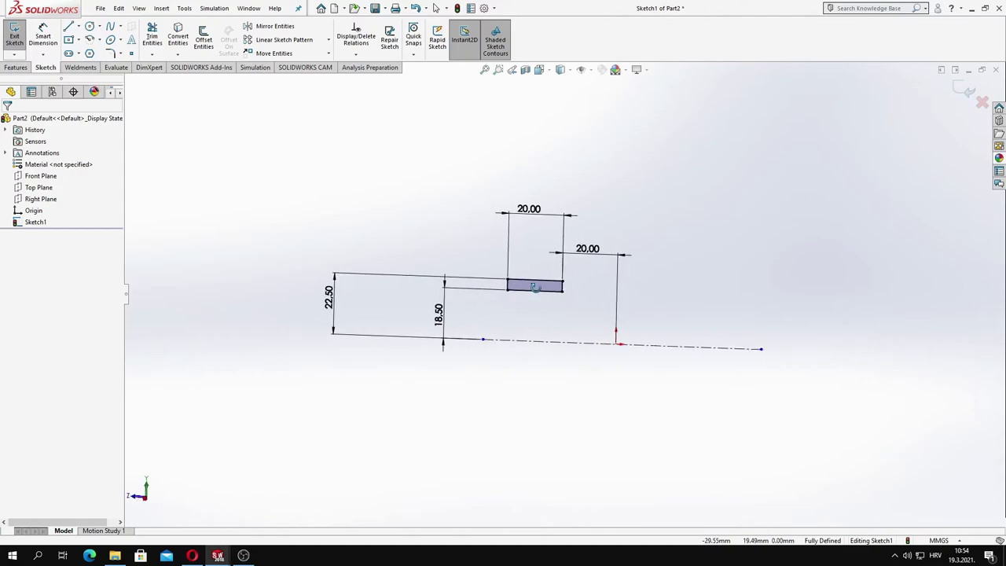
{"action": "left_click", "coordinate": [16, 67]}
{"action": "left_click", "coordinate": [49, 35]}
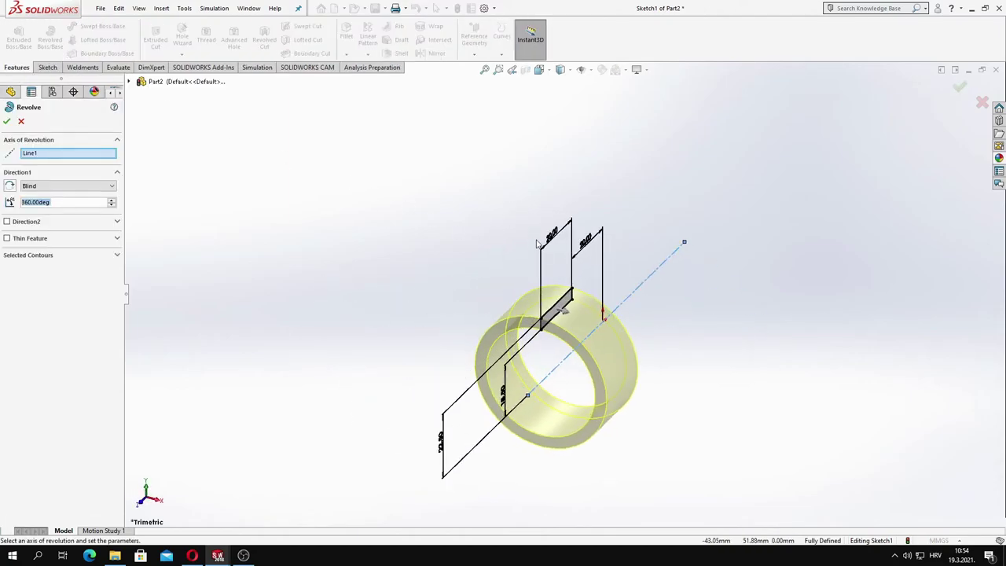
Accept the revolved ring and start a sketch on its flat face, viewed normal
{"action": "mouse_move", "coordinate": [527, 274]}
{"action": "middle_mouse_down"}
{"action": "mouse_move", "coordinate": [456, 231]}
{"action": "mouse_move", "coordinate": [414, 260]}
{"action": "middle_mouse_up"}
{"action": "left_click", "coordinate": [8, 123]}
{"action": "mouse_move", "coordinate": [469, 277]}
{"action": "middle_mouse_down"}
{"action": "mouse_move", "coordinate": [622, 276]}
{"action": "mouse_move", "coordinate": [622, 242]}
{"action": "mouse_move", "coordinate": [586, 206]}
{"action": "mouse_move", "coordinate": [433, 413]}
{"action": "mouse_move", "coordinate": [486, 230]}
{"action": "middle_mouse_up"}
{"action": "left_click", "coordinate": [585, 334]}
{"action": "key", "text": "ctrl+8"}
{"action": "left_click", "coordinate": [653, 142]}
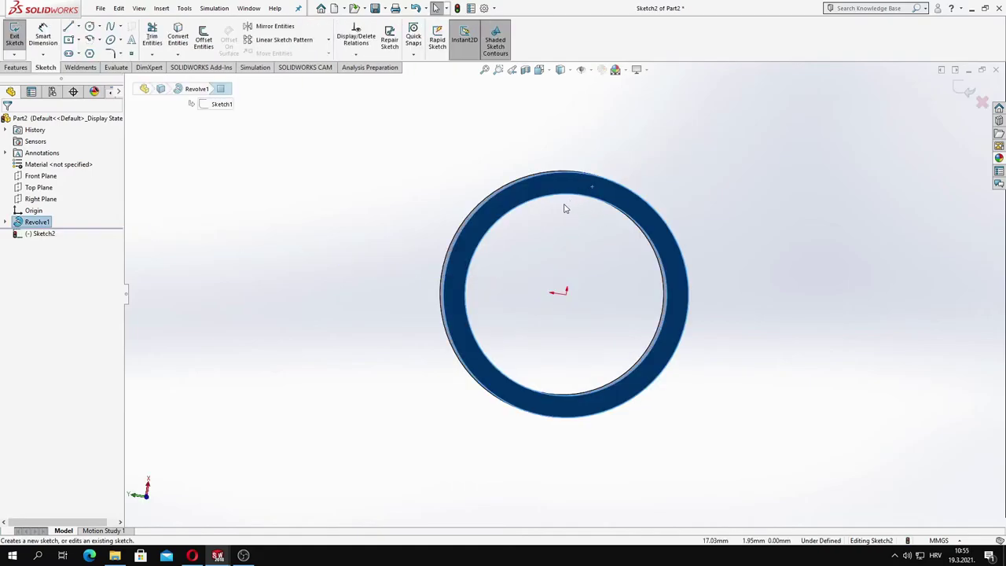
Draw the lug outline off the ring edge and a vertical centerline up from the origin
{"action": "left_click", "coordinate": [70, 26]}
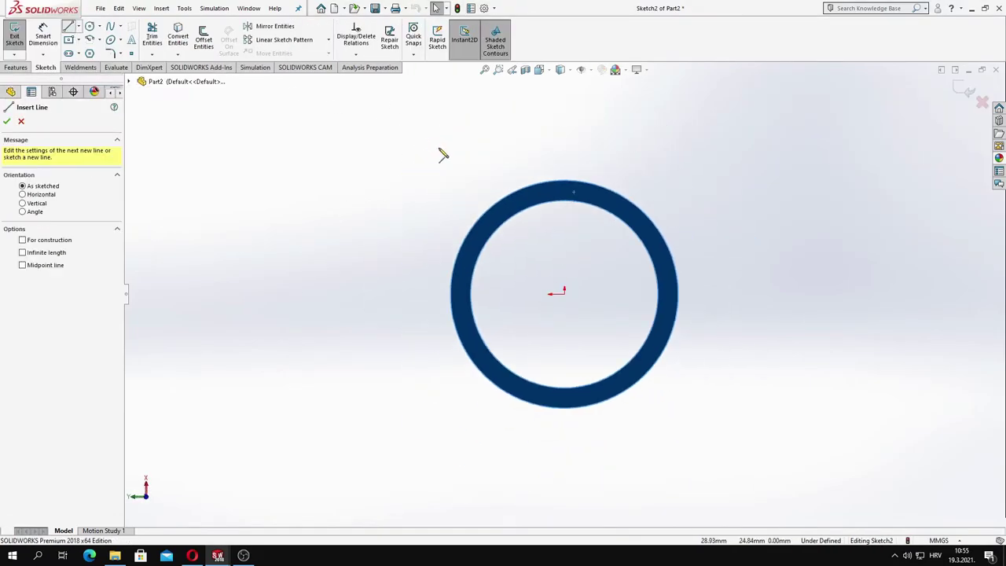
{"action": "left_click", "coordinate": [529, 191]}
{"action": "key", "text": "Escape"}
{"action": "key", "text": "Return"}
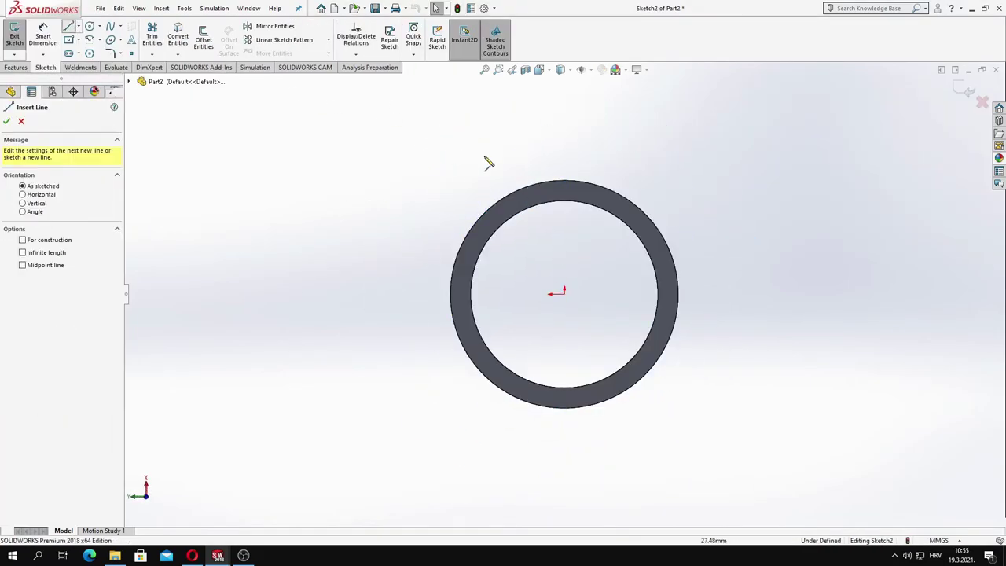
{"action": "left_click", "coordinate": [533, 184]}
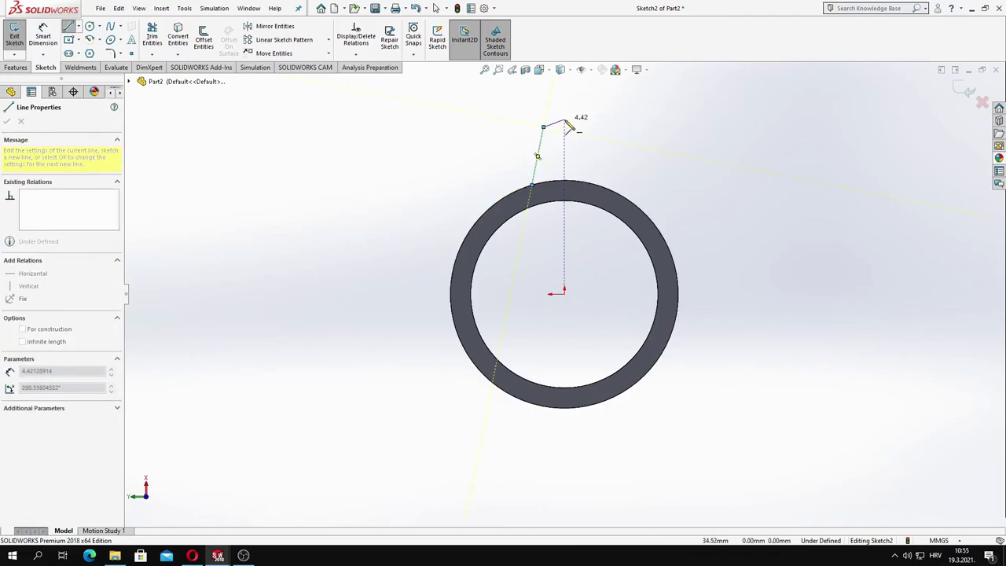
{"action": "left_click", "coordinate": [582, 184]}
{"action": "key", "text": "Escape"}
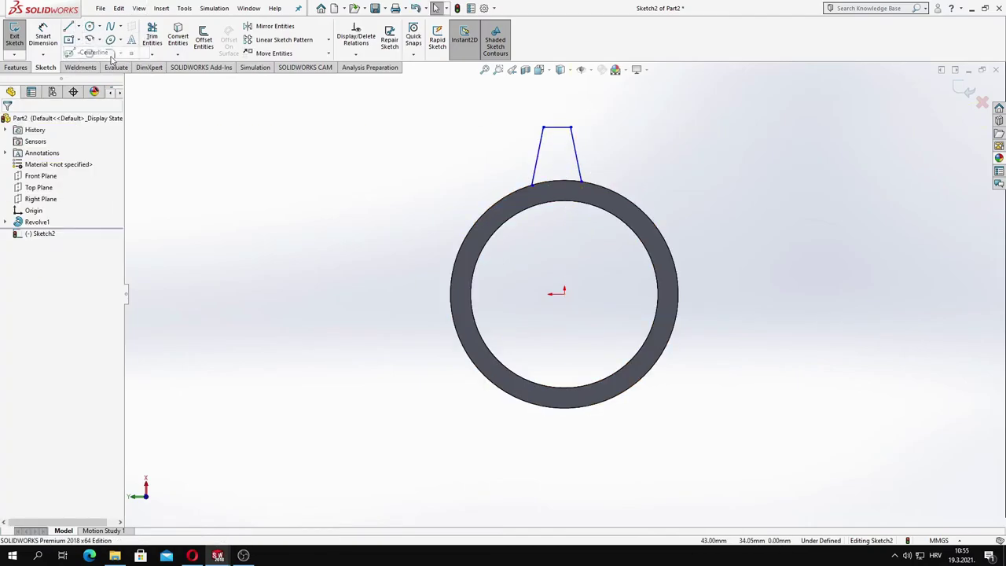
{"action": "left_click", "coordinate": [564, 293]}
{"action": "left_click", "coordinate": [559, 88]}
{"action": "key", "text": "Escape"}
Make the lug's two slanted sides symmetric about the vertical centerline
{"action": "scroll", "coordinate": [561, 86], "scroll_direction": "up", "scroll_amount": 4}
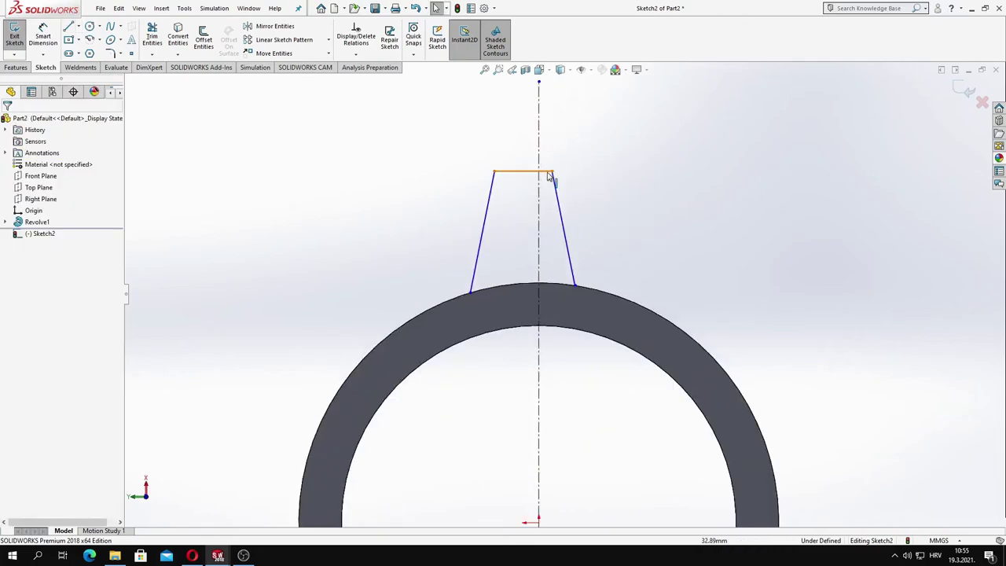
{"action": "left_click", "coordinate": [528, 173]}
{"action": "key", "text": "Escape"}
{"action": "left_click", "coordinate": [539, 171]}
{"action": "left_click", "coordinate": [523, 170], "text": "ctrl"}
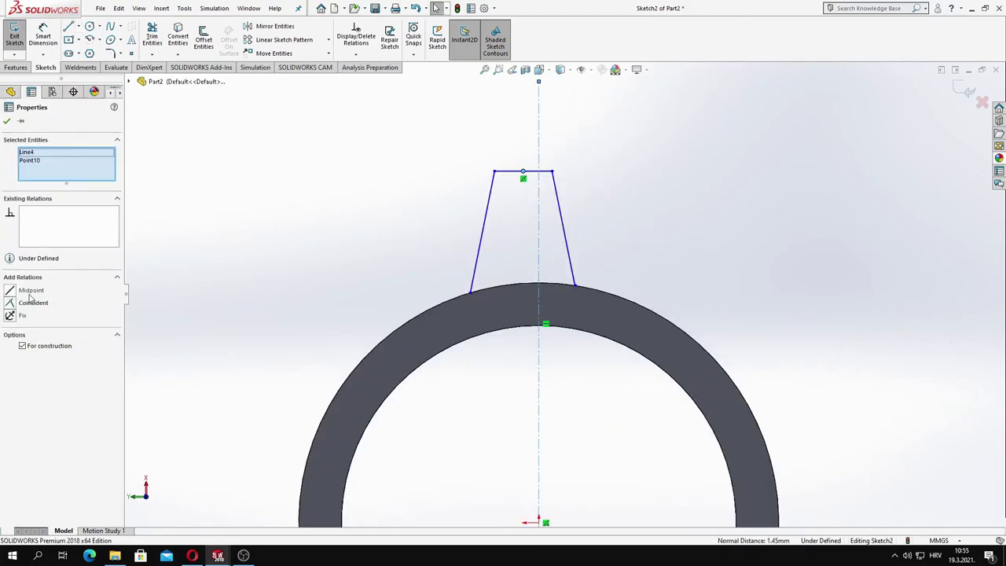
{"action": "left_click", "coordinate": [583, 172]}
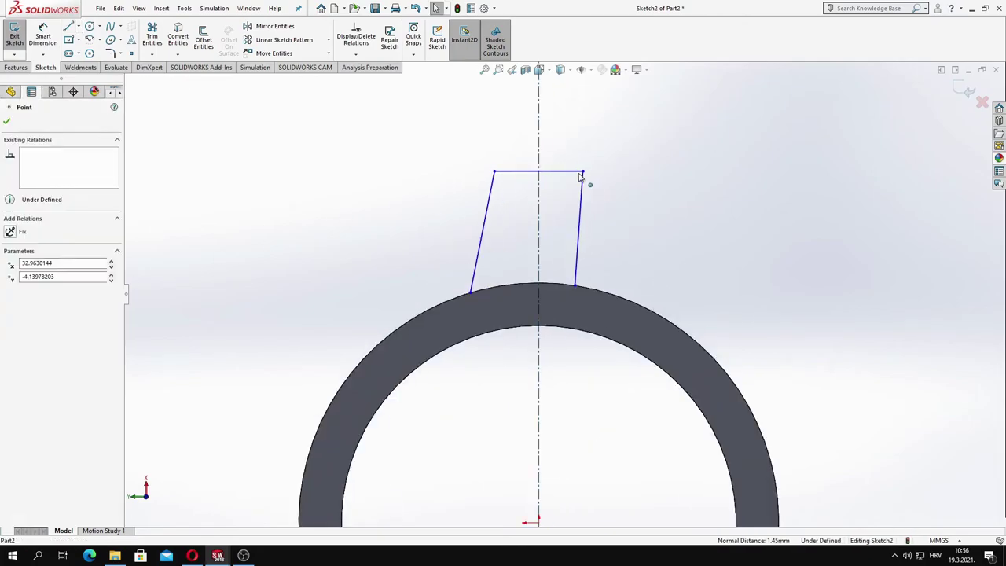
{"action": "left_click_drag", "start_coordinate": [564, 179], "coordinate": [564, 175]}
{"action": "left_click", "coordinate": [472, 292]}
{"action": "left_click", "coordinate": [574, 291], "text": "ctrl"}
{"action": "left_click", "coordinate": [540, 213], "text": "ctrl"}
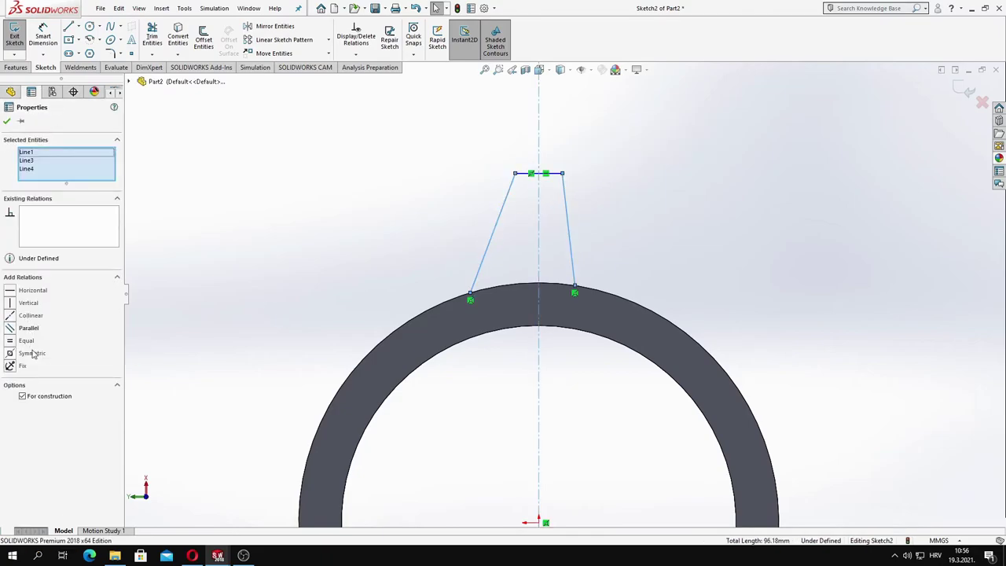
{"action": "left_click", "coordinate": [29, 353]}
{"action": "left_click", "coordinate": [396, 269]}
Add a hole circle in the lug top and dimension it to Ø5.00 mm
{"action": "scroll", "coordinate": [500, 245], "scroll_direction": "up", "scroll_amount": 3}
{"action": "left_click", "coordinate": [89, 26]}
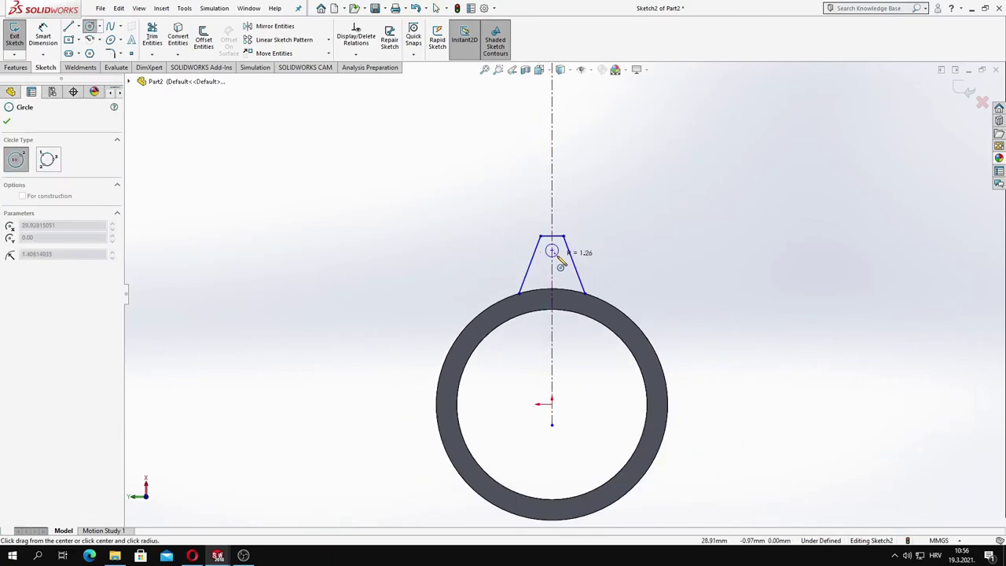
{"action": "left_click", "coordinate": [560, 259]}
{"action": "key", "text": "Escape"}
{"action": "left_click", "coordinate": [553, 251]}
{"action": "left_click", "coordinate": [592, 253]}
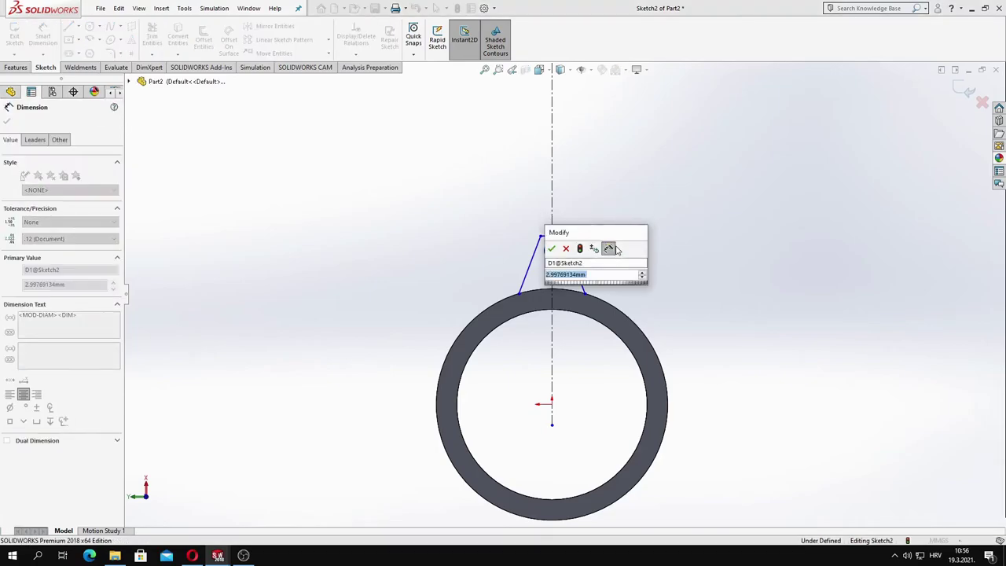
{"action": "type", "text": "6"}
{"action": "key", "text": "Return"}
{"action": "scroll", "coordinate": [563, 251], "scroll_direction": "down", "scroll_amount": 2}
{"action": "scroll", "coordinate": [563, 298], "scroll_direction": "up", "scroll_amount": 3}
{"action": "left_click", "coordinate": [436, 8]}
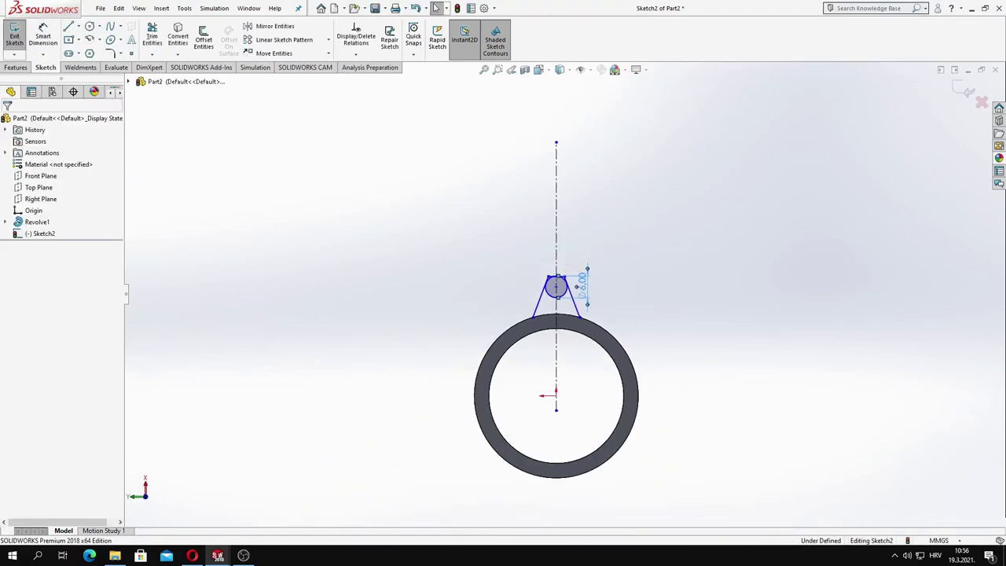
{"action": "key", "text": "Return"}
{"action": "scroll", "coordinate": [561, 299], "scroll_direction": "down", "scroll_amount": 3}
{"action": "scroll", "coordinate": [562, 299], "scroll_direction": "up", "scroll_amount": 3}
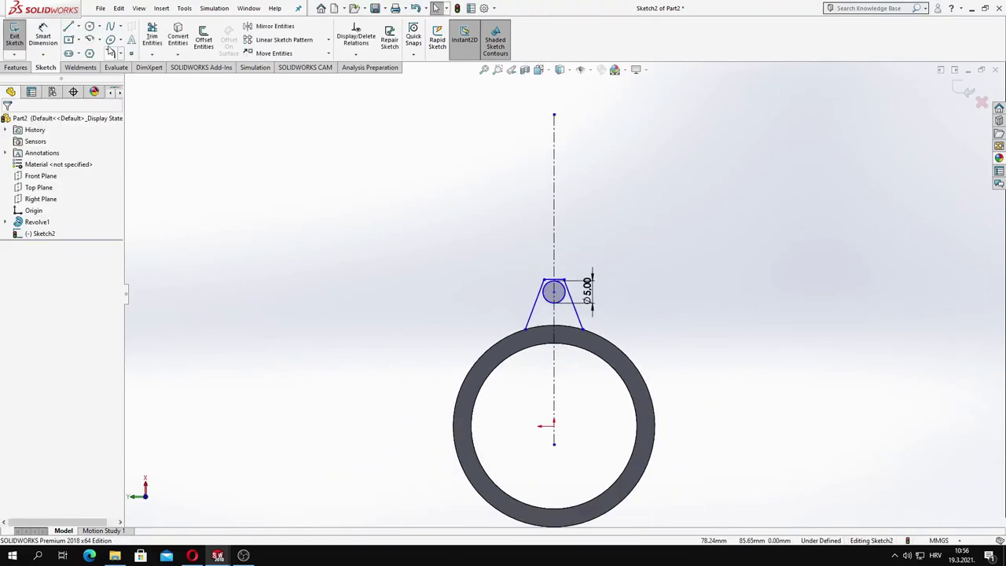
Dimension the hole centre (27.50) and lug top line (32.50) heights from the ring centre
{"action": "left_click", "coordinate": [559, 294]}
{"action": "left_click", "coordinate": [554, 425]}
{"action": "left_click", "coordinate": [673, 364]}
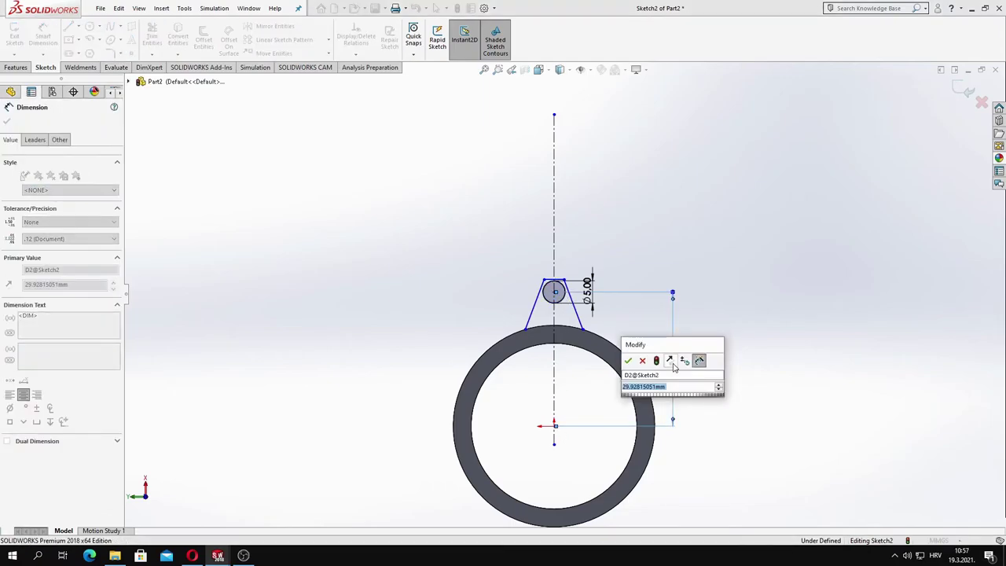
{"action": "type", "text": "25"}
{"action": "key", "text": "Return"}
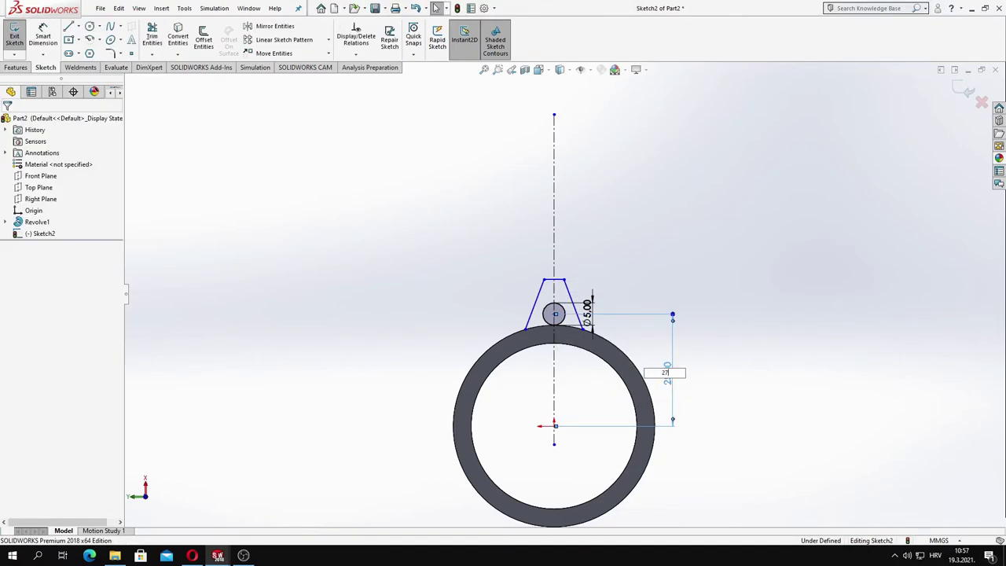
{"action": "scroll", "coordinate": [565, 344], "scroll_direction": "down", "scroll_amount": 2}
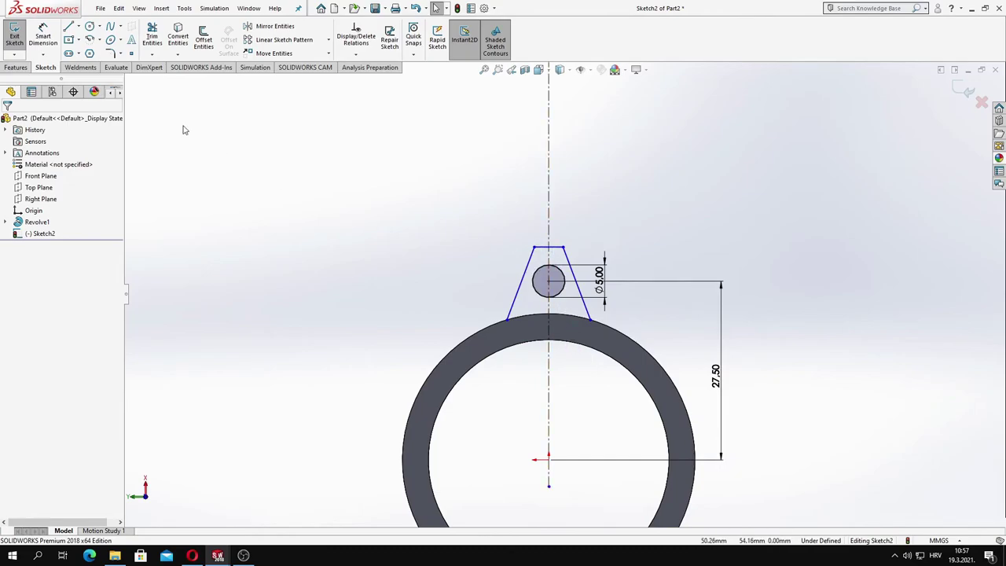
{"action": "left_click", "coordinate": [548, 248]}
{"action": "left_click", "coordinate": [548, 459]}
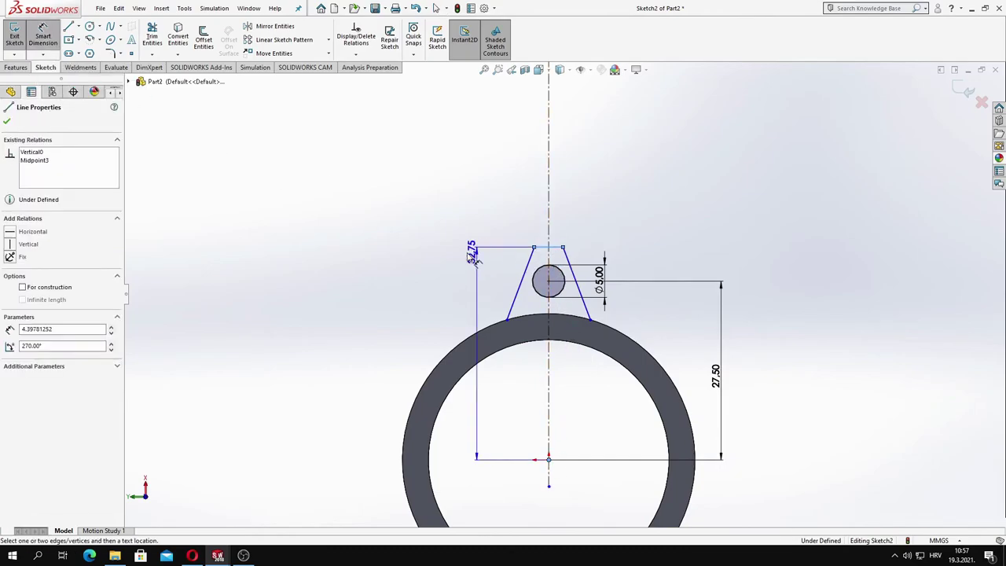
{"action": "left_click", "coordinate": [399, 307]}
{"action": "type", "text": "30"}
{"action": "key", "text": "Return"}
{"action": "double_click", "coordinate": [396, 312]}
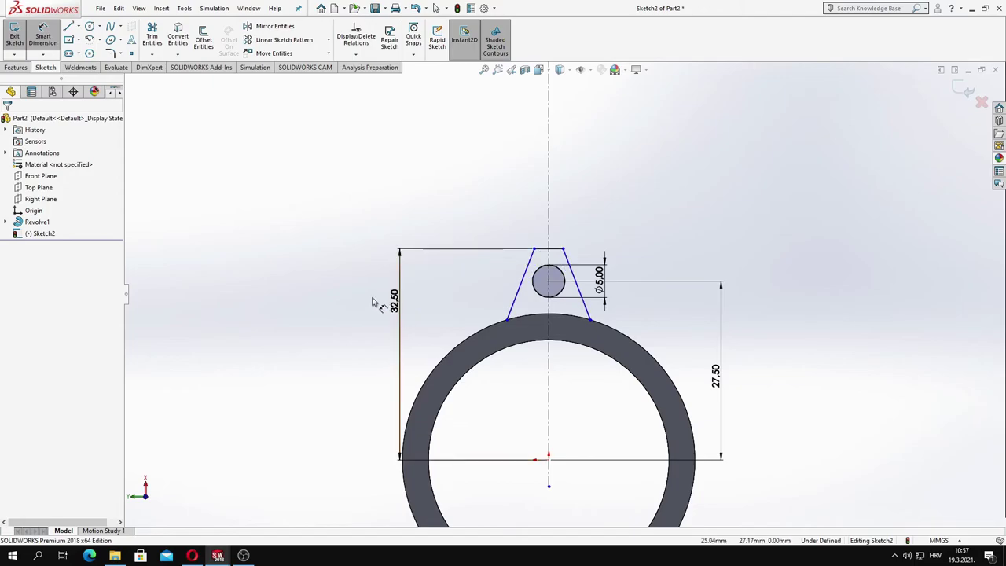
Set the lug top width to 5.00 and the side-to-centerline angle to 20°
{"action": "left_click", "coordinate": [581, 287]}
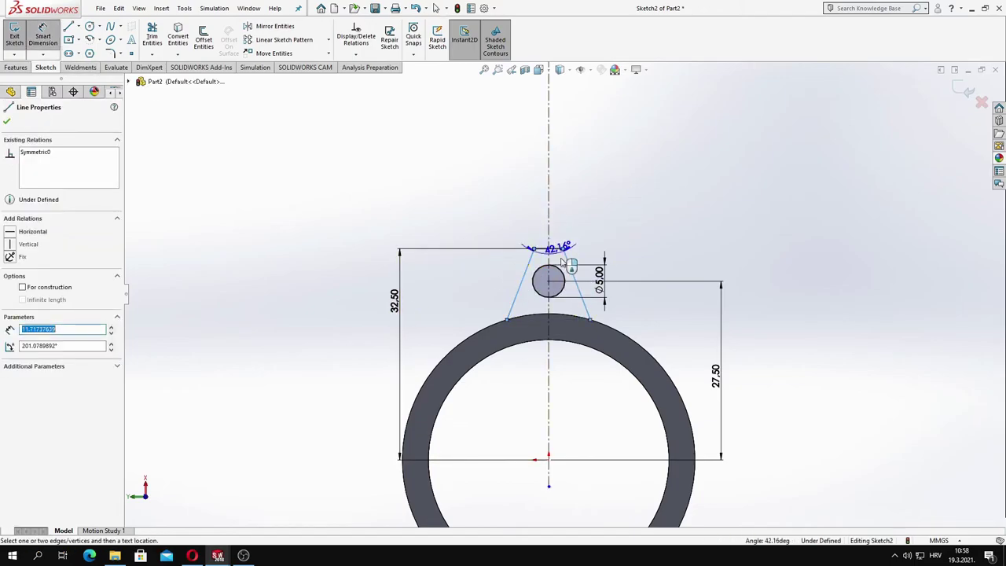
{"action": "key", "text": "Escape"}
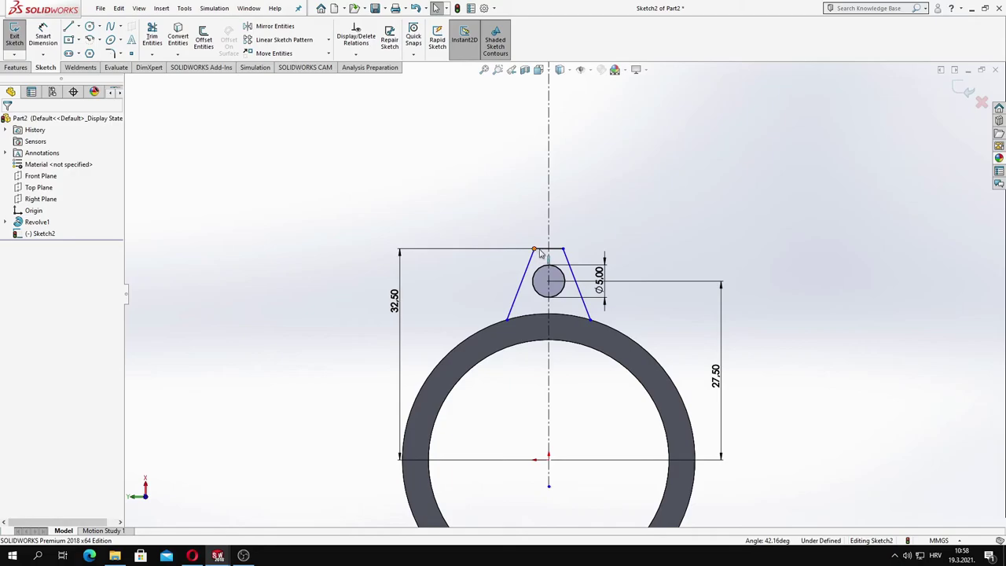
{"action": "left_click", "coordinate": [549, 249]}
{"action": "left_click", "coordinate": [544, 212]}
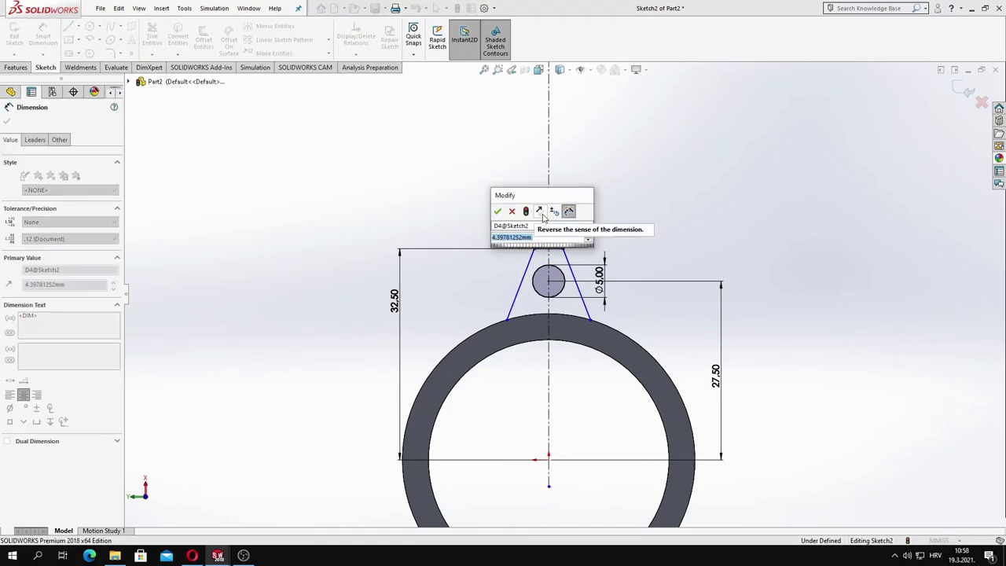
{"action": "key", "text": "Return"}
{"action": "scroll", "coordinate": [578, 313], "scroll_direction": "down", "scroll_amount": 5}
{"action": "key", "text": "Escape"}
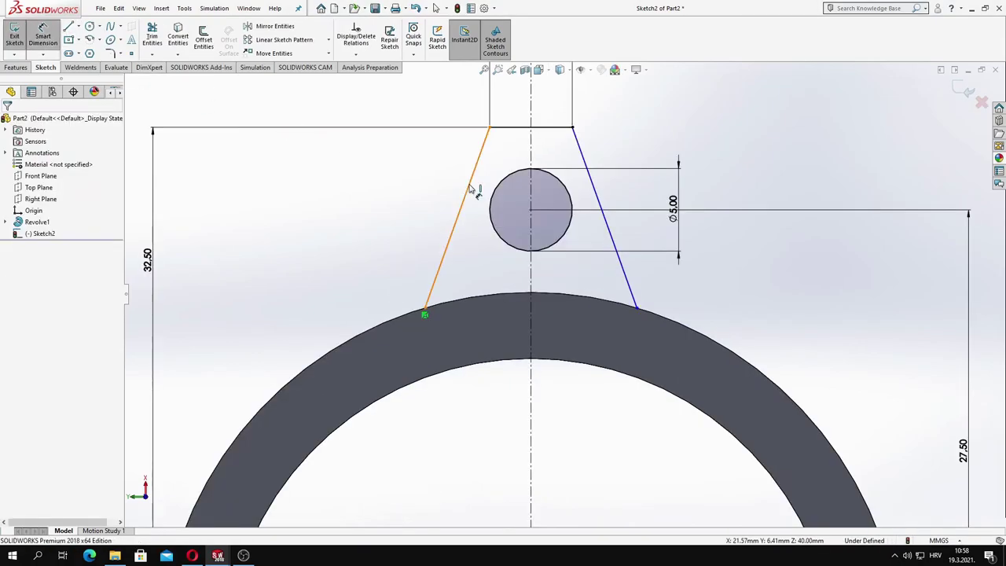
{"action": "left_click", "coordinate": [469, 197]}
{"action": "left_click", "coordinate": [531, 259]}
{"action": "left_click", "coordinate": [485, 315]}
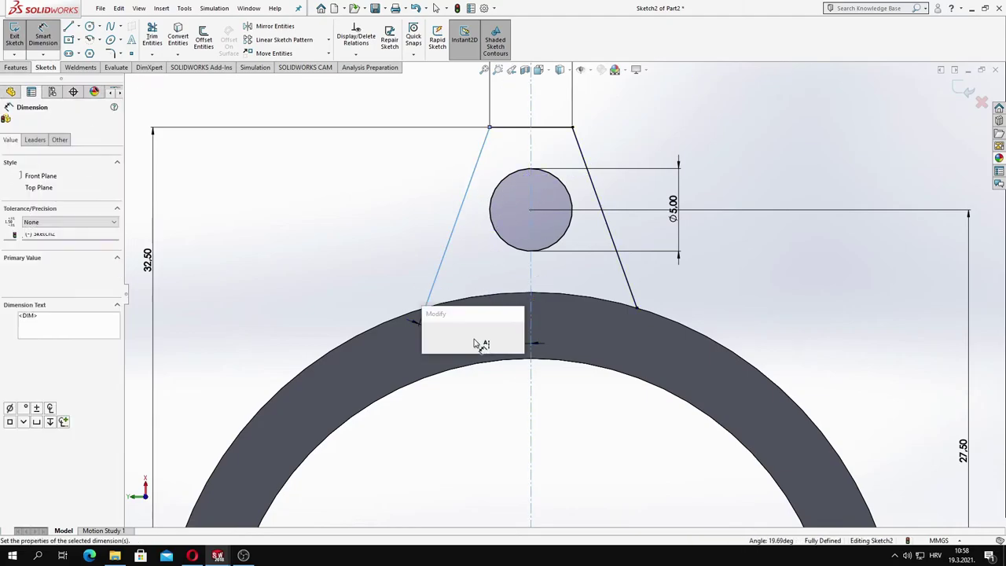
{"action": "key", "text": "Return"}
{"action": "scroll", "coordinate": [478, 340], "scroll_direction": "up", "scroll_amount": 5}
Extrude the drilled lug sketch 5 mm as Boss-Extrude1
{"action": "left_click", "coordinate": [15, 67]}
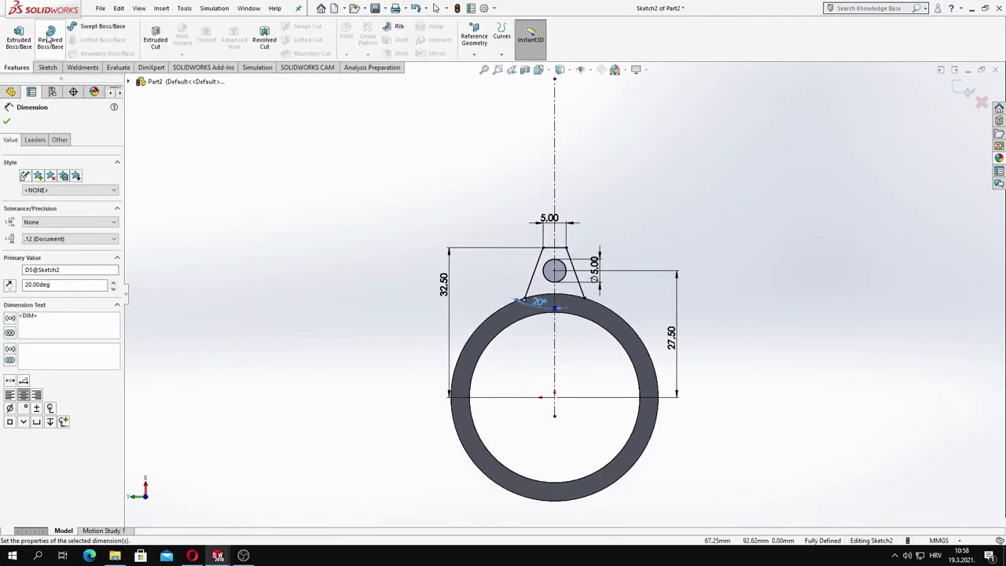
{"action": "left_click", "coordinate": [18, 36]}
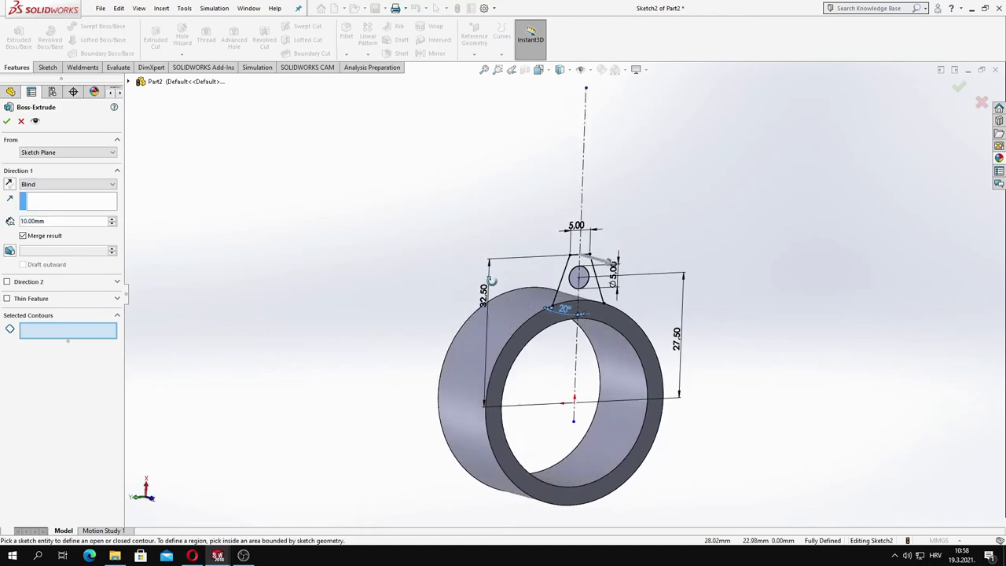
{"action": "middle_click_drag", "start_coordinate": [420, 279], "coordinate": [406, 318]}
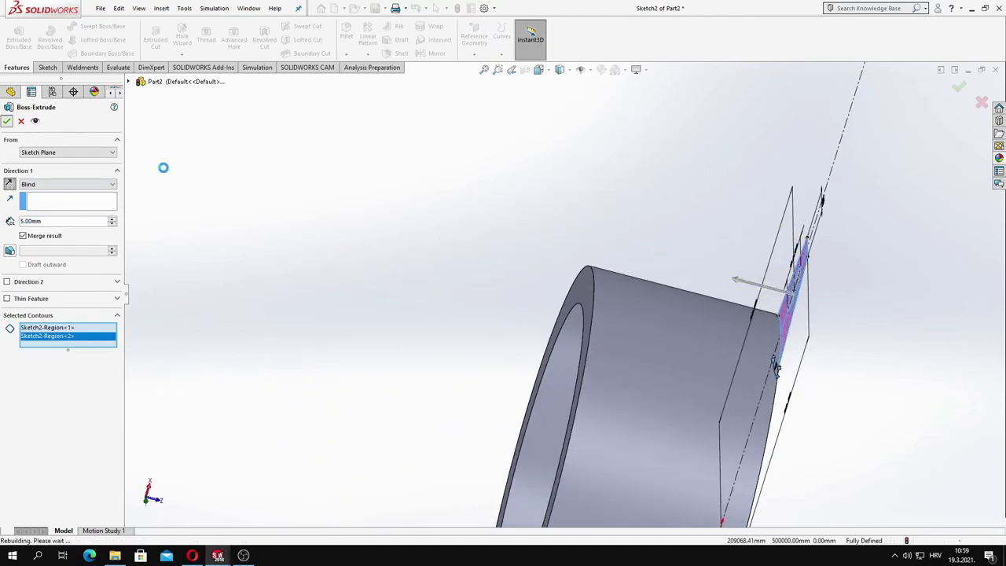
{"action": "key", "text": "Return"}
Circular-pattern the lug into 4 instances over 360°, then re-edit and accept Boss-Extrude1
{"action": "left_click", "coordinate": [395, 79]}
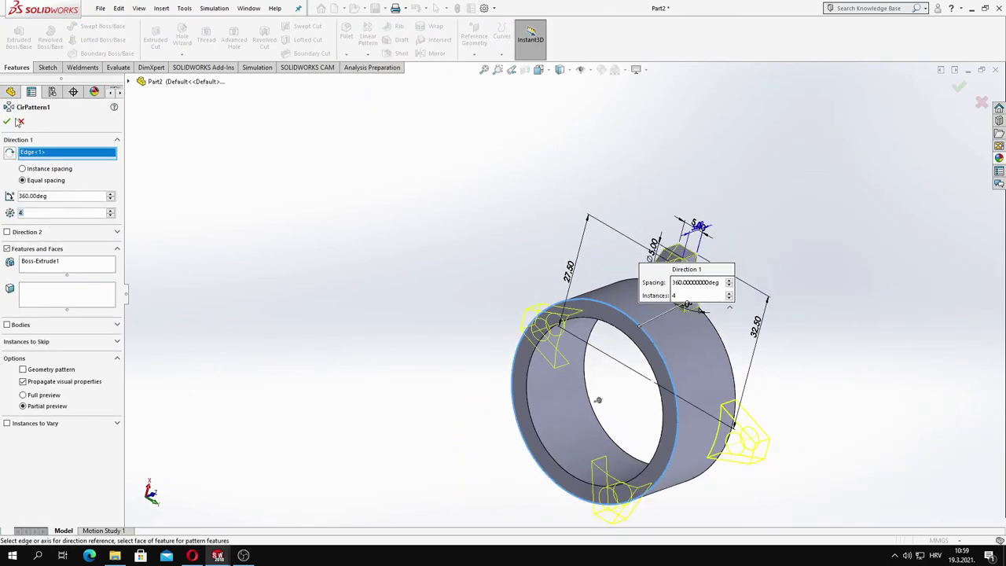
{"action": "key", "text": "Return"}
{"action": "mouse_move", "coordinate": [669, 319]}
{"action": "middle_mouse_down"}
{"action": "mouse_move", "coordinate": [643, 268]}
{"action": "mouse_move", "coordinate": [662, 268]}
{"action": "mouse_move", "coordinate": [602, 269]}
{"action": "middle_mouse_up"}
{"action": "right_click", "coordinate": [44, 234]}
{"action": "left_click", "coordinate": [63, 217]}
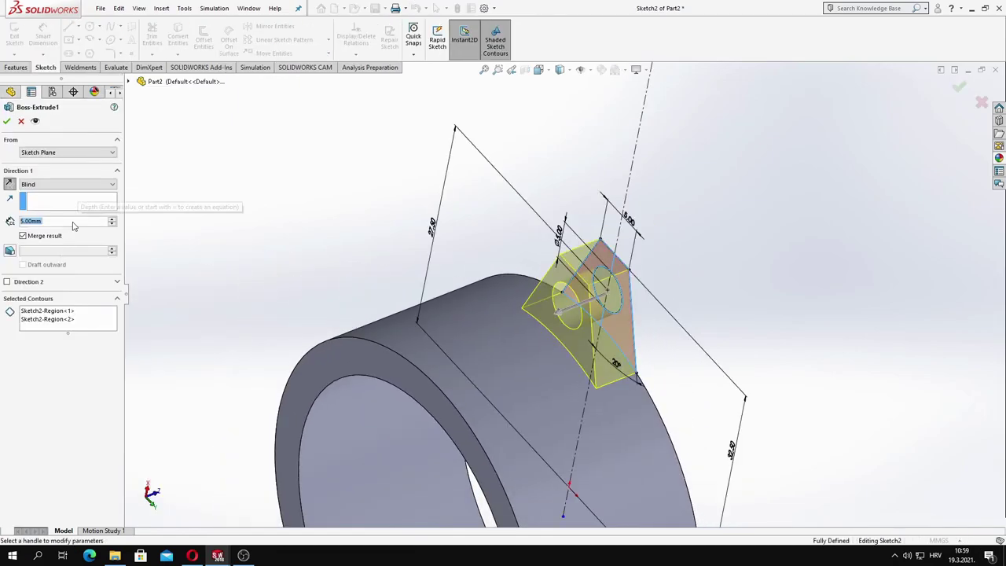
{"action": "left_click", "coordinate": [10, 123]}
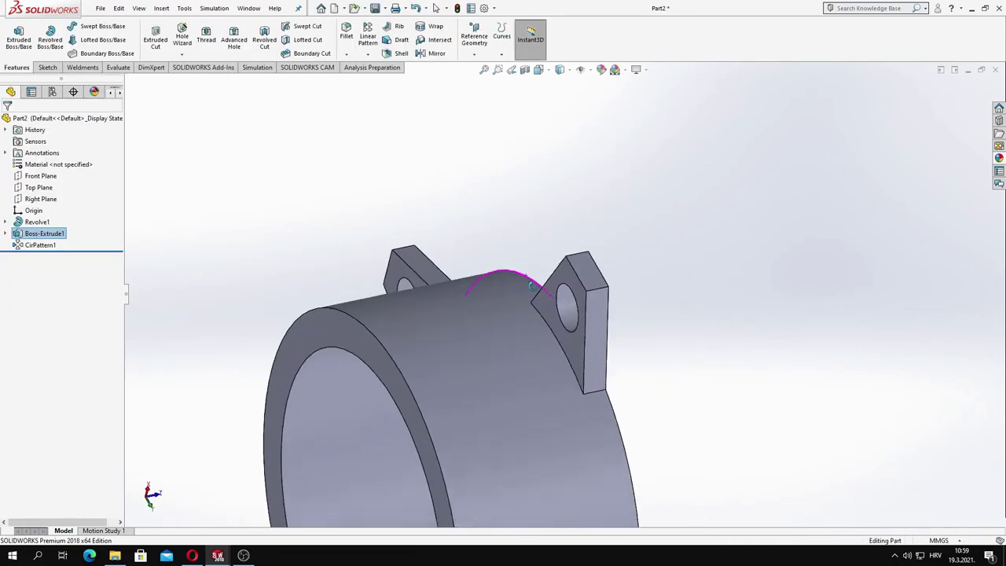
Fillet the edges where all four lugs meet the ring with a 2.50 mm radius
{"action": "left_click", "coordinate": [347, 35]}
{"action": "left_click", "coordinate": [601, 393]}
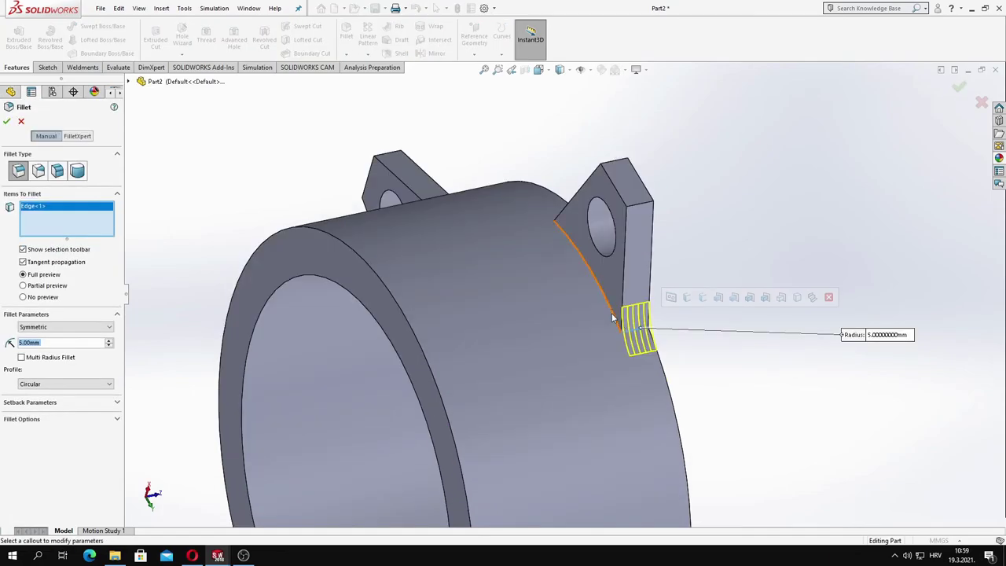
{"action": "left_click", "coordinate": [597, 338]}
{"action": "mouse_move", "coordinate": [597, 338]}
{"action": "middle_mouse_down"}
{"action": "mouse_move", "coordinate": [563, 219]}
{"action": "mouse_move", "coordinate": [629, 235]}
{"action": "middle_mouse_up"}
{"action": "left_click", "coordinate": [562, 218]}
{"action": "left_click", "coordinate": [661, 212]}
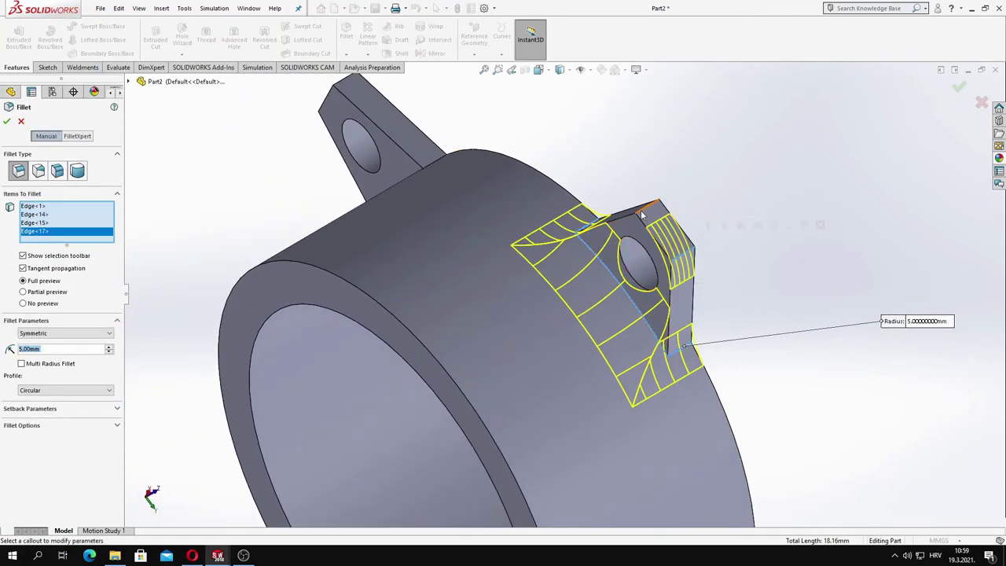
{"action": "key", "text": "Return"}
{"action": "middle_click_drag", "start_coordinate": [505, 416], "coordinate": [598, 299]}
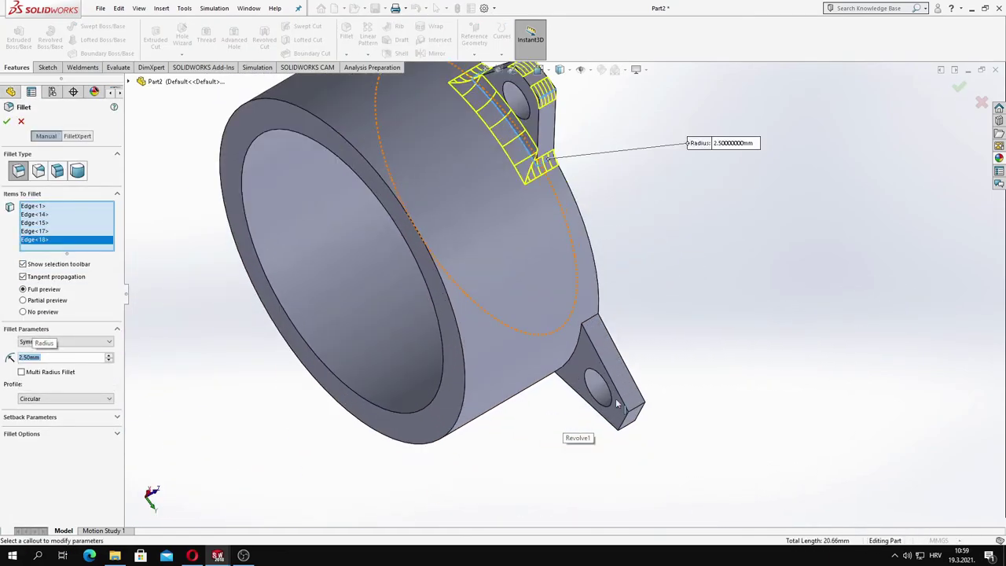
{"action": "left_click", "coordinate": [599, 297]}
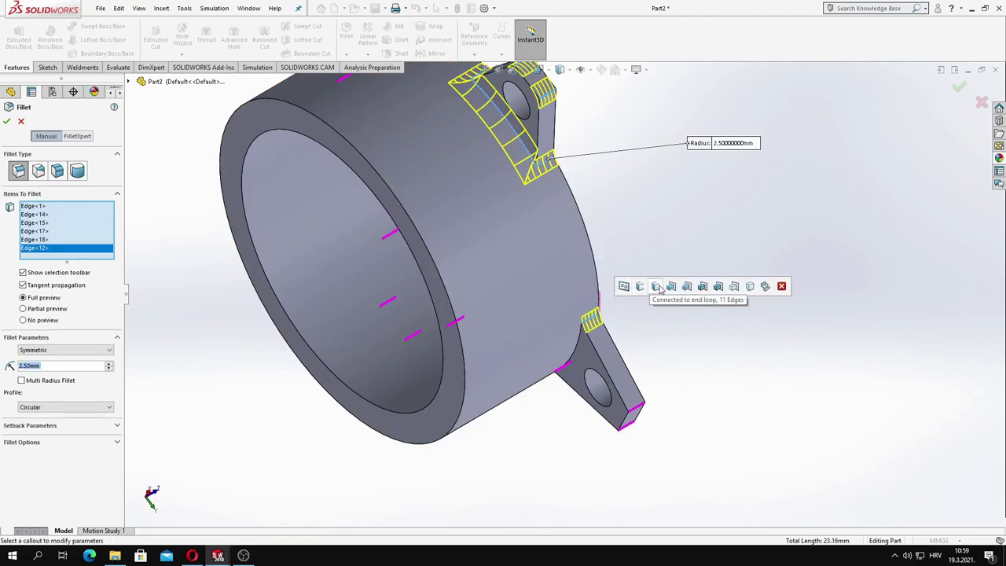
{"action": "left_click", "coordinate": [658, 286]}
{"action": "mouse_move", "coordinate": [657, 286]}
{"action": "middle_mouse_down"}
{"action": "mouse_move", "coordinate": [635, 328]}
{"action": "mouse_move", "coordinate": [595, 341]}
{"action": "mouse_move", "coordinate": [590, 386]}
{"action": "mouse_move", "coordinate": [454, 245]}
{"action": "middle_mouse_up"}
{"action": "left_click", "coordinate": [540, 338]}
{"action": "left_click", "coordinate": [384, 162]}
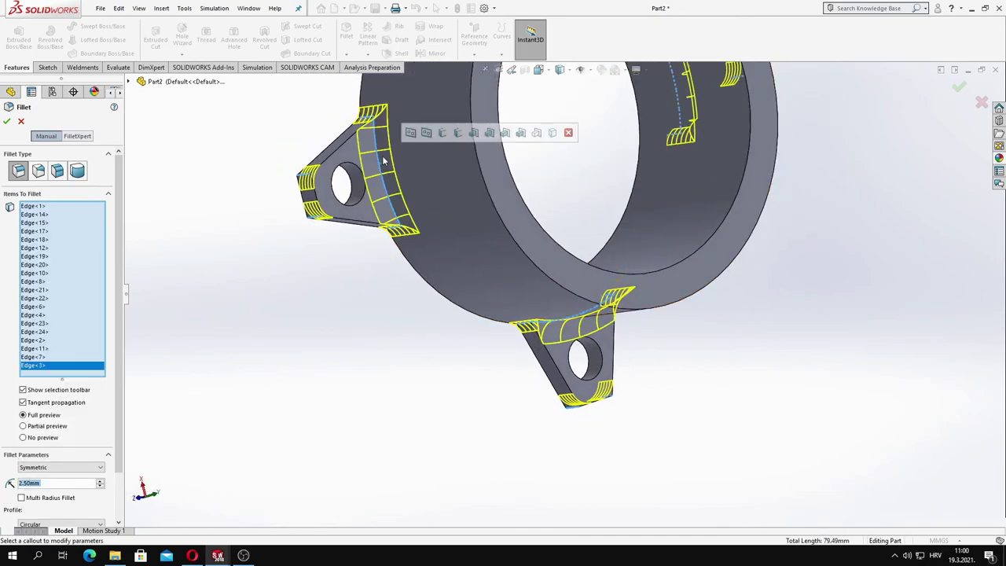
{"action": "mouse_move", "coordinate": [384, 161]}
{"action": "middle_mouse_down"}
{"action": "mouse_move", "coordinate": [573, 189]}
{"action": "mouse_move", "coordinate": [246, 187]}
{"action": "mouse_move", "coordinate": [289, 303]}
{"action": "mouse_move", "coordinate": [550, 333]}
{"action": "mouse_move", "coordinate": [704, 331]}
{"action": "mouse_move", "coordinate": [695, 332]}
{"action": "mouse_move", "coordinate": [597, 211]}
{"action": "middle_mouse_up"}
{"action": "key", "text": "Return"}
Add a second 2.50 mm fillet on the outer edges of the four lugs
{"action": "scroll", "coordinate": [545, 189], "scroll_direction": "down", "scroll_amount": 5}
{"action": "scroll", "coordinate": [539, 149], "scroll_direction": "down", "scroll_amount": 3}
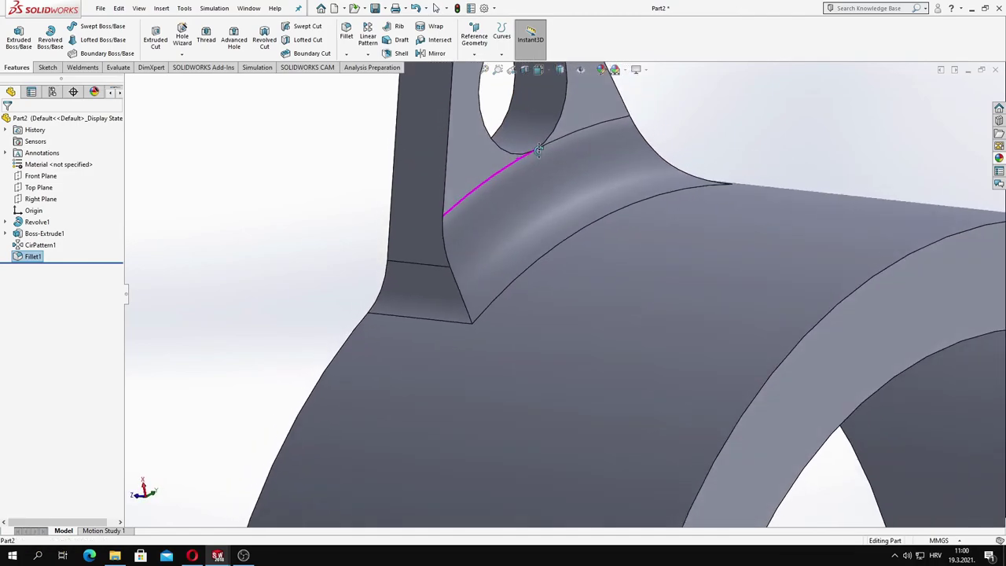
{"action": "scroll", "coordinate": [540, 149], "scroll_direction": "up", "scroll_amount": 5}
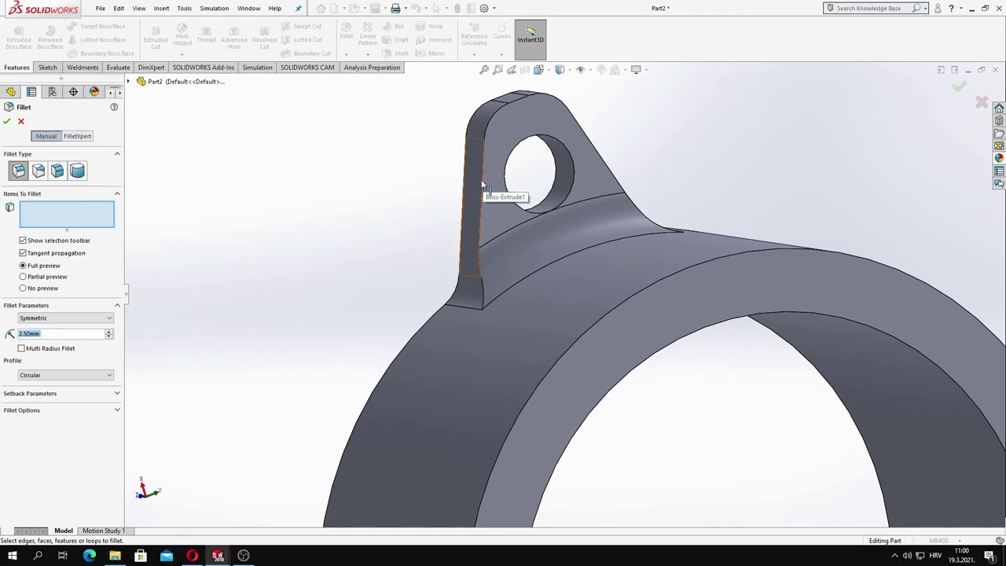
{"action": "left_click", "coordinate": [482, 183]}
{"action": "mouse_move", "coordinate": [483, 183]}
{"action": "middle_mouse_down"}
{"action": "mouse_move", "coordinate": [534, 277]}
{"action": "mouse_move", "coordinate": [662, 440]}
{"action": "mouse_move", "coordinate": [596, 463]}
{"action": "mouse_move", "coordinate": [278, 299]}
{"action": "mouse_move", "coordinate": [316, 118]}
{"action": "mouse_move", "coordinate": [427, 281]}
{"action": "mouse_move", "coordinate": [450, 403]}
{"action": "mouse_move", "coordinate": [526, 375]}
{"action": "middle_mouse_up"}
{"action": "left_click", "coordinate": [662, 440]}
{"action": "left_click", "coordinate": [595, 463]}
{"action": "left_click", "coordinate": [240, 308]}
{"action": "left_click", "coordinate": [5, 121]}
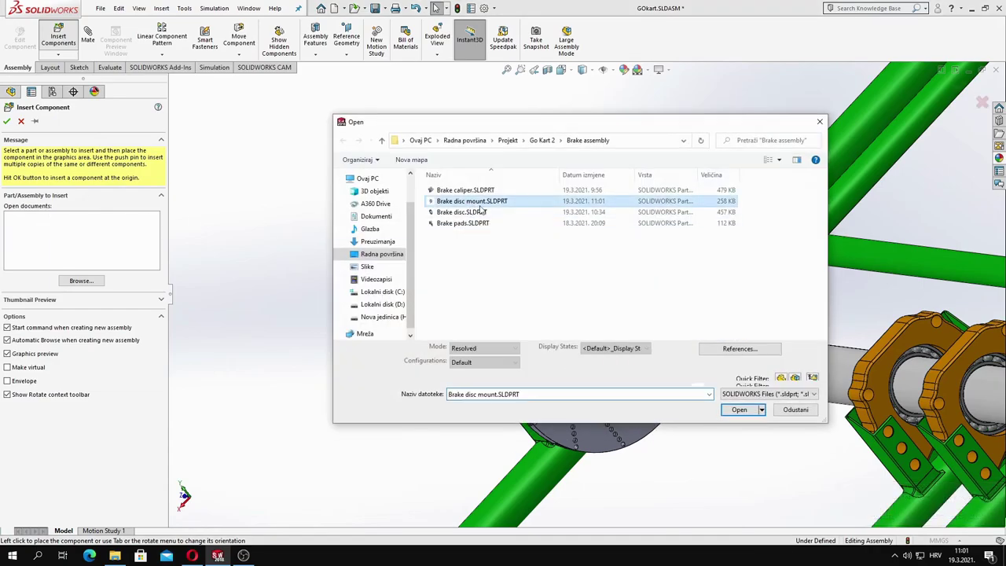
Insert Brake disc mount.SLDPRT and make its bore concentric with the rear axle
{"action": "key", "text": "Return"}
{"action": "left_click", "coordinate": [651, 340]}
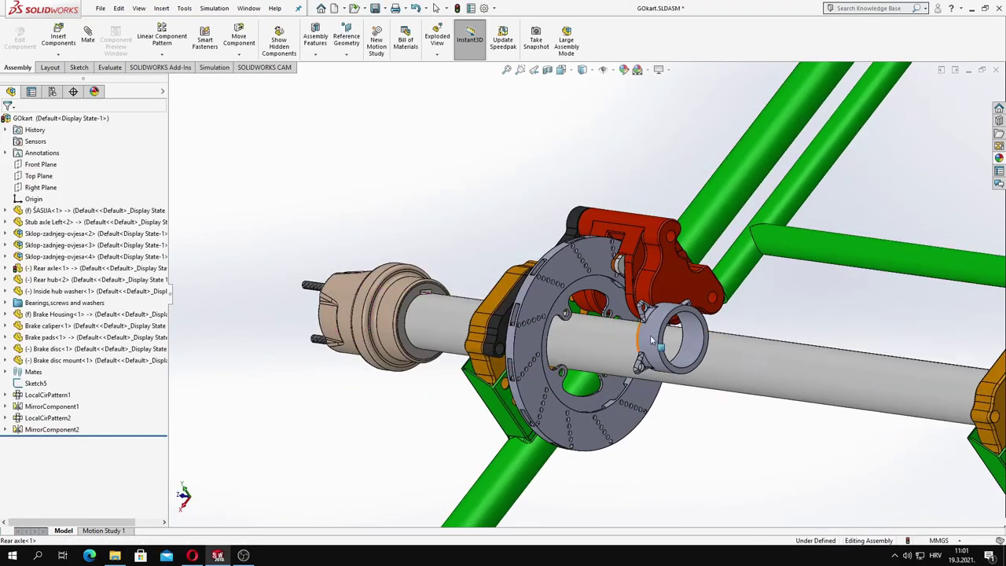
{"action": "left_click", "coordinate": [768, 365]}
{"action": "left_click", "coordinate": [682, 338]}
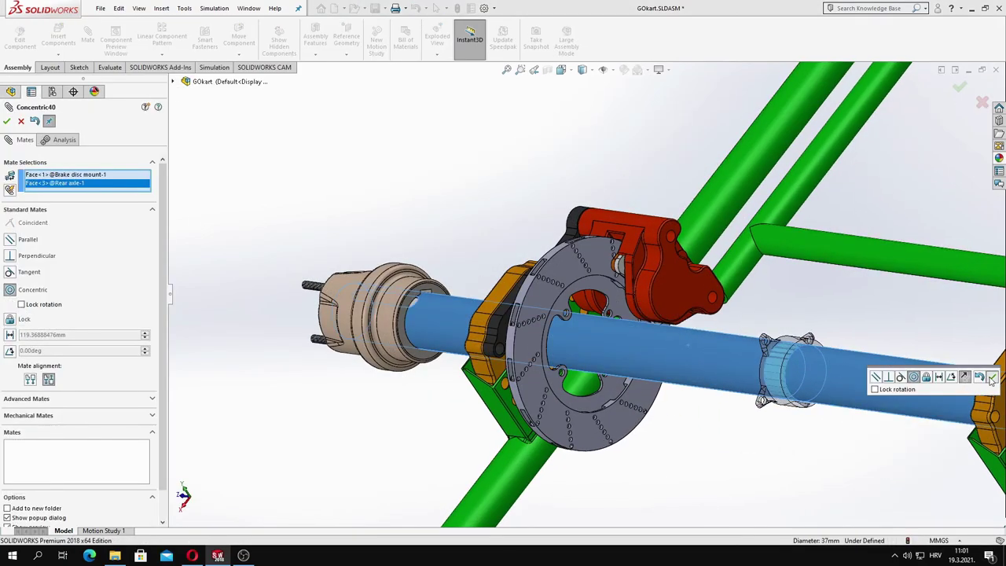
{"action": "left_click", "coordinate": [905, 404]}
Mate the mount face coincident with the brake disc face
{"action": "scroll", "coordinate": [720, 332], "scroll_direction": "down", "scroll_amount": 5}
{"action": "scroll", "coordinate": [720, 333], "scroll_direction": "up", "scroll_amount": 3}
{"action": "left_click", "coordinate": [385, 346]}
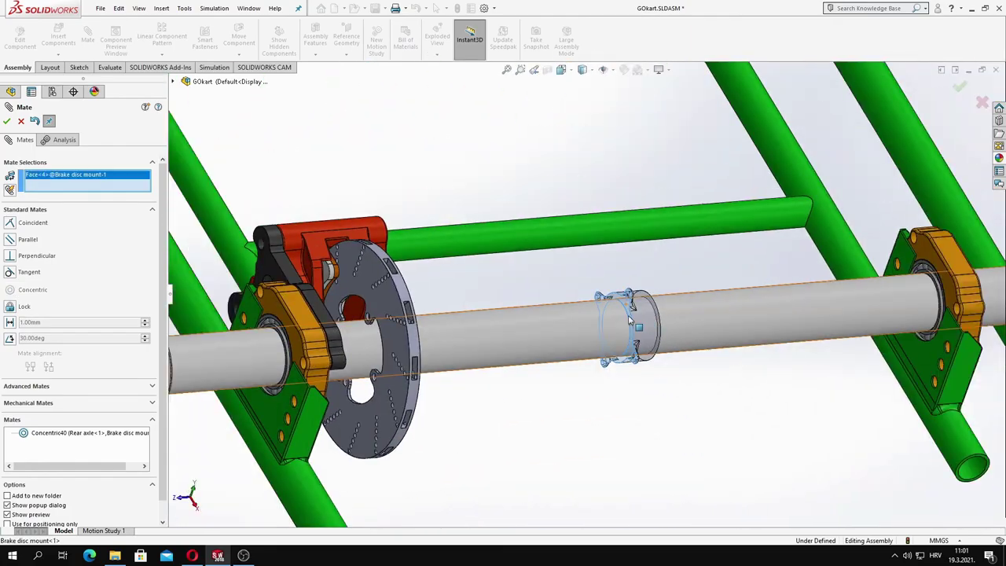
{"action": "middle_click_drag", "start_coordinate": [386, 346], "coordinate": [406, 305]}
{"action": "left_click", "coordinate": [406, 305]}
{"action": "left_click", "coordinate": [415, 332]}
Make the mount's outer round face concentric with the brake disc bore
{"action": "scroll", "coordinate": [472, 314], "scroll_direction": "down", "scroll_amount": 5}
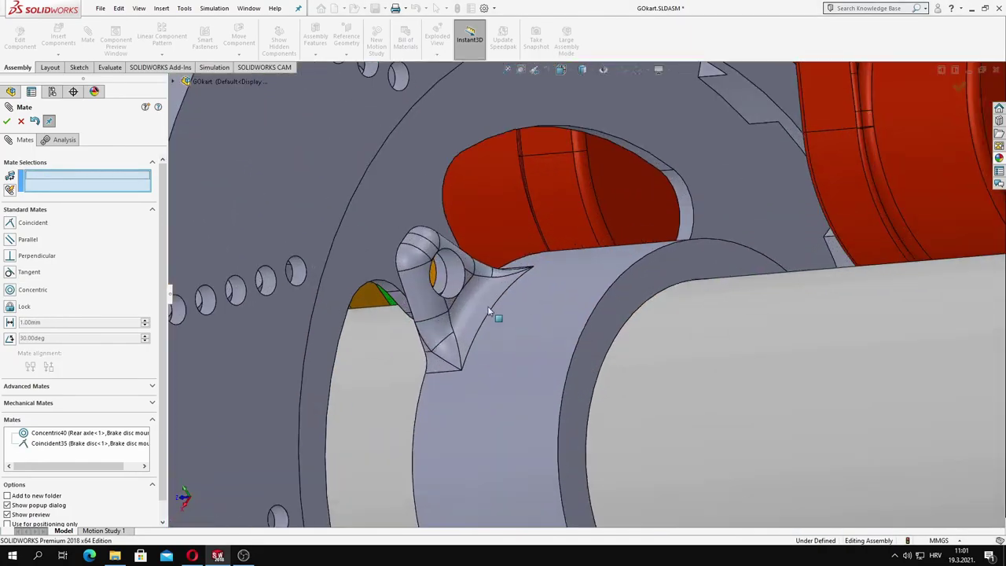
{"action": "left_click", "coordinate": [449, 314]}
{"action": "left_click", "coordinate": [594, 271]}
{"action": "left_click", "coordinate": [595, 269]}
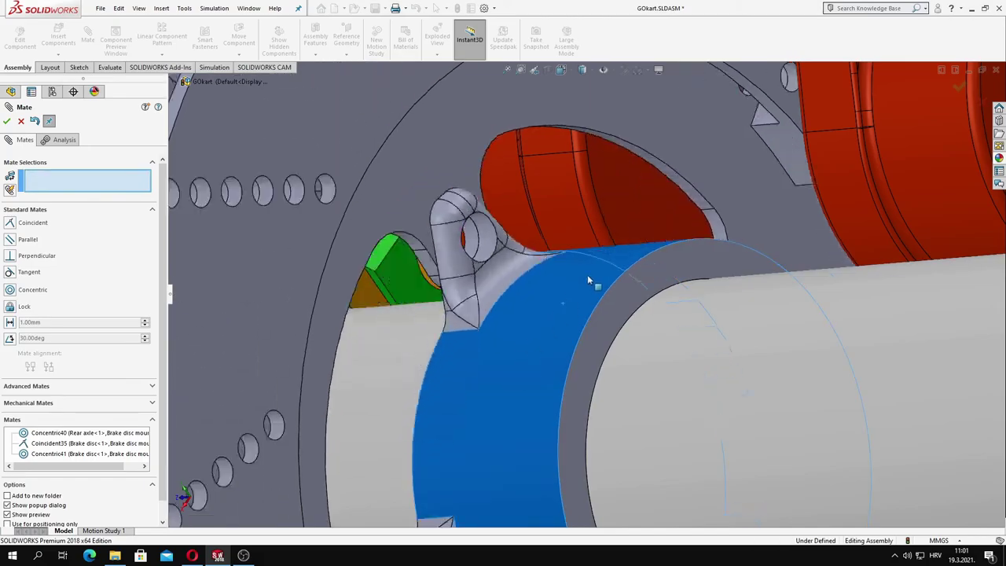
{"action": "scroll", "coordinate": [588, 291], "scroll_direction": "down", "scroll_amount": 5}
{"action": "middle_click_drag", "start_coordinate": [589, 291], "coordinate": [561, 303]}
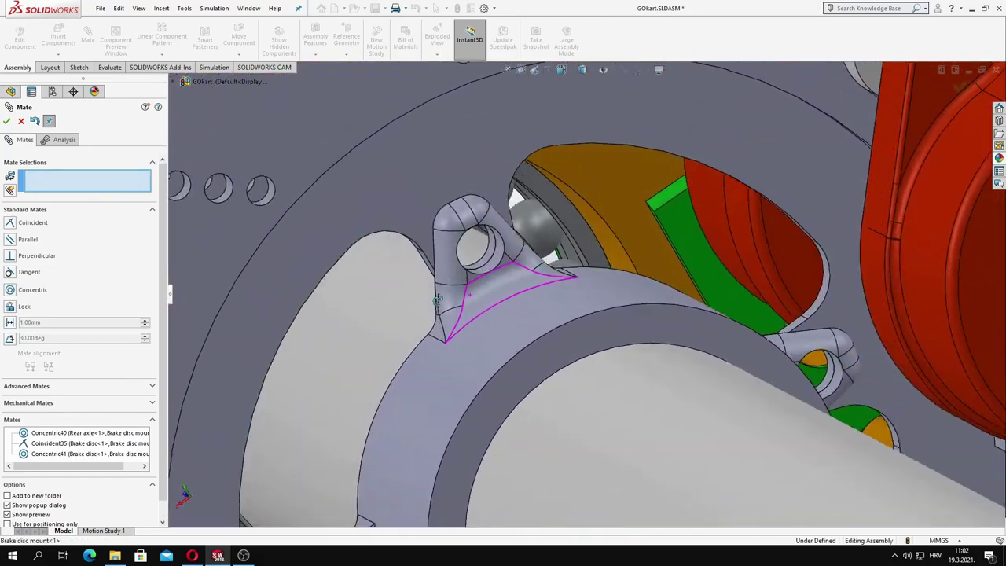
{"action": "scroll", "coordinate": [586, 371], "scroll_direction": "up", "scroll_amount": 3}
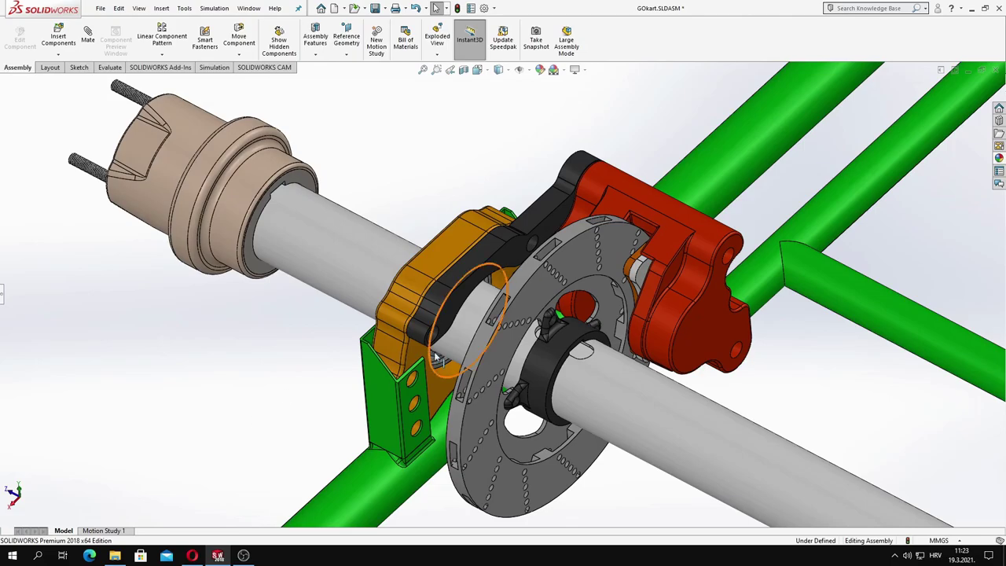
{"action": "mouse_move", "coordinate": [439, 358]}
{"action": "middle_mouse_down"}
{"action": "mouse_move", "coordinate": [370, 177]}
{"action": "mouse_move", "coordinate": [227, 110]}
{"action": "mouse_move", "coordinate": [665, 247]}
{"action": "mouse_move", "coordinate": [596, 254]}
{"action": "mouse_move", "coordinate": [580, 330]}
{"action": "middle_mouse_up"}
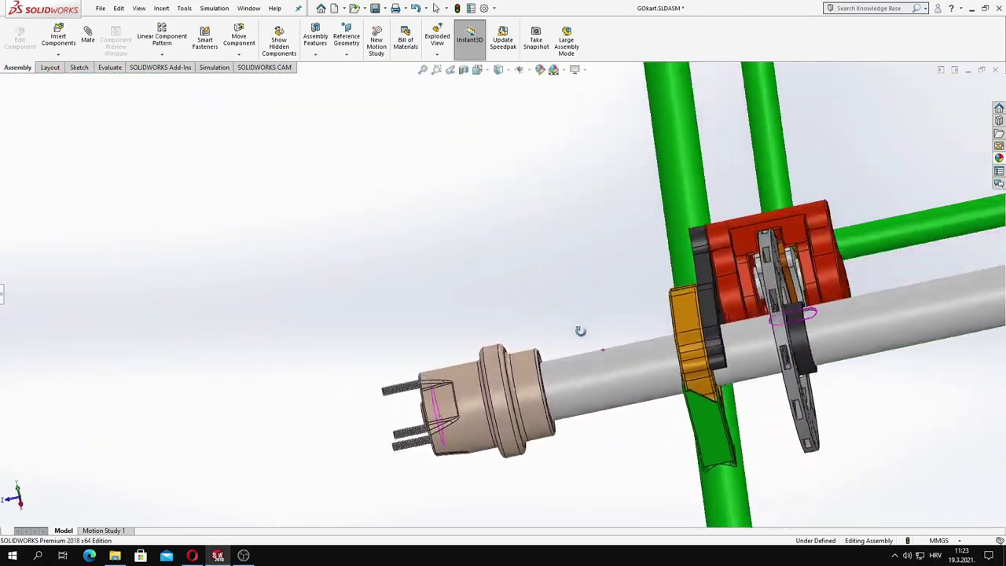
{"action": "scroll", "coordinate": [579, 330], "scroll_direction": "down", "scroll_amount": 3}
{"action": "scroll", "coordinate": [753, 320], "scroll_direction": "down", "scroll_amount": 3}
{"action": "mouse_move", "coordinate": [754, 321]}
{"action": "middle_mouse_down"}
{"action": "mouse_move", "coordinate": [695, 272]}
{"action": "mouse_move", "coordinate": [629, 267]}
{"action": "middle_mouse_up"}
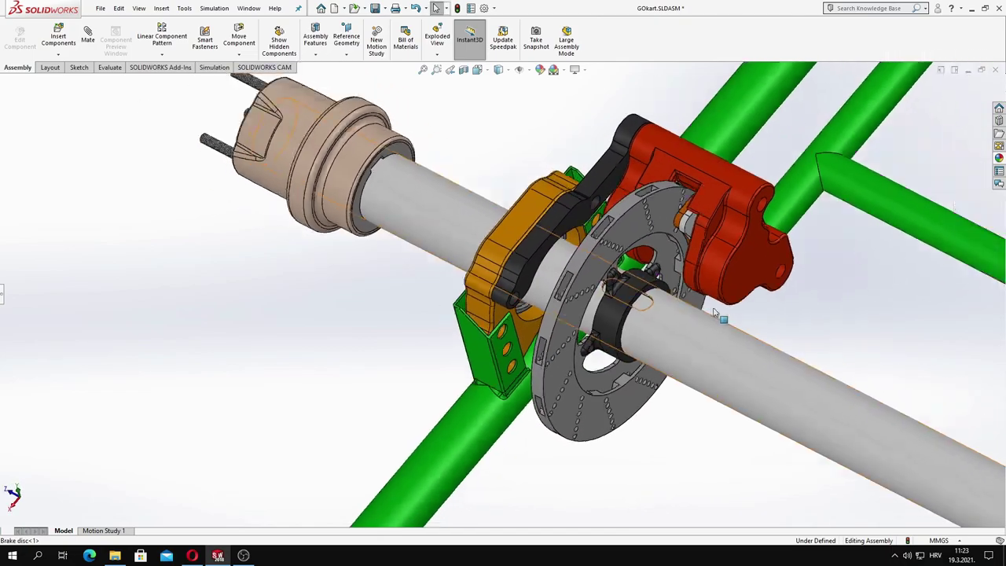